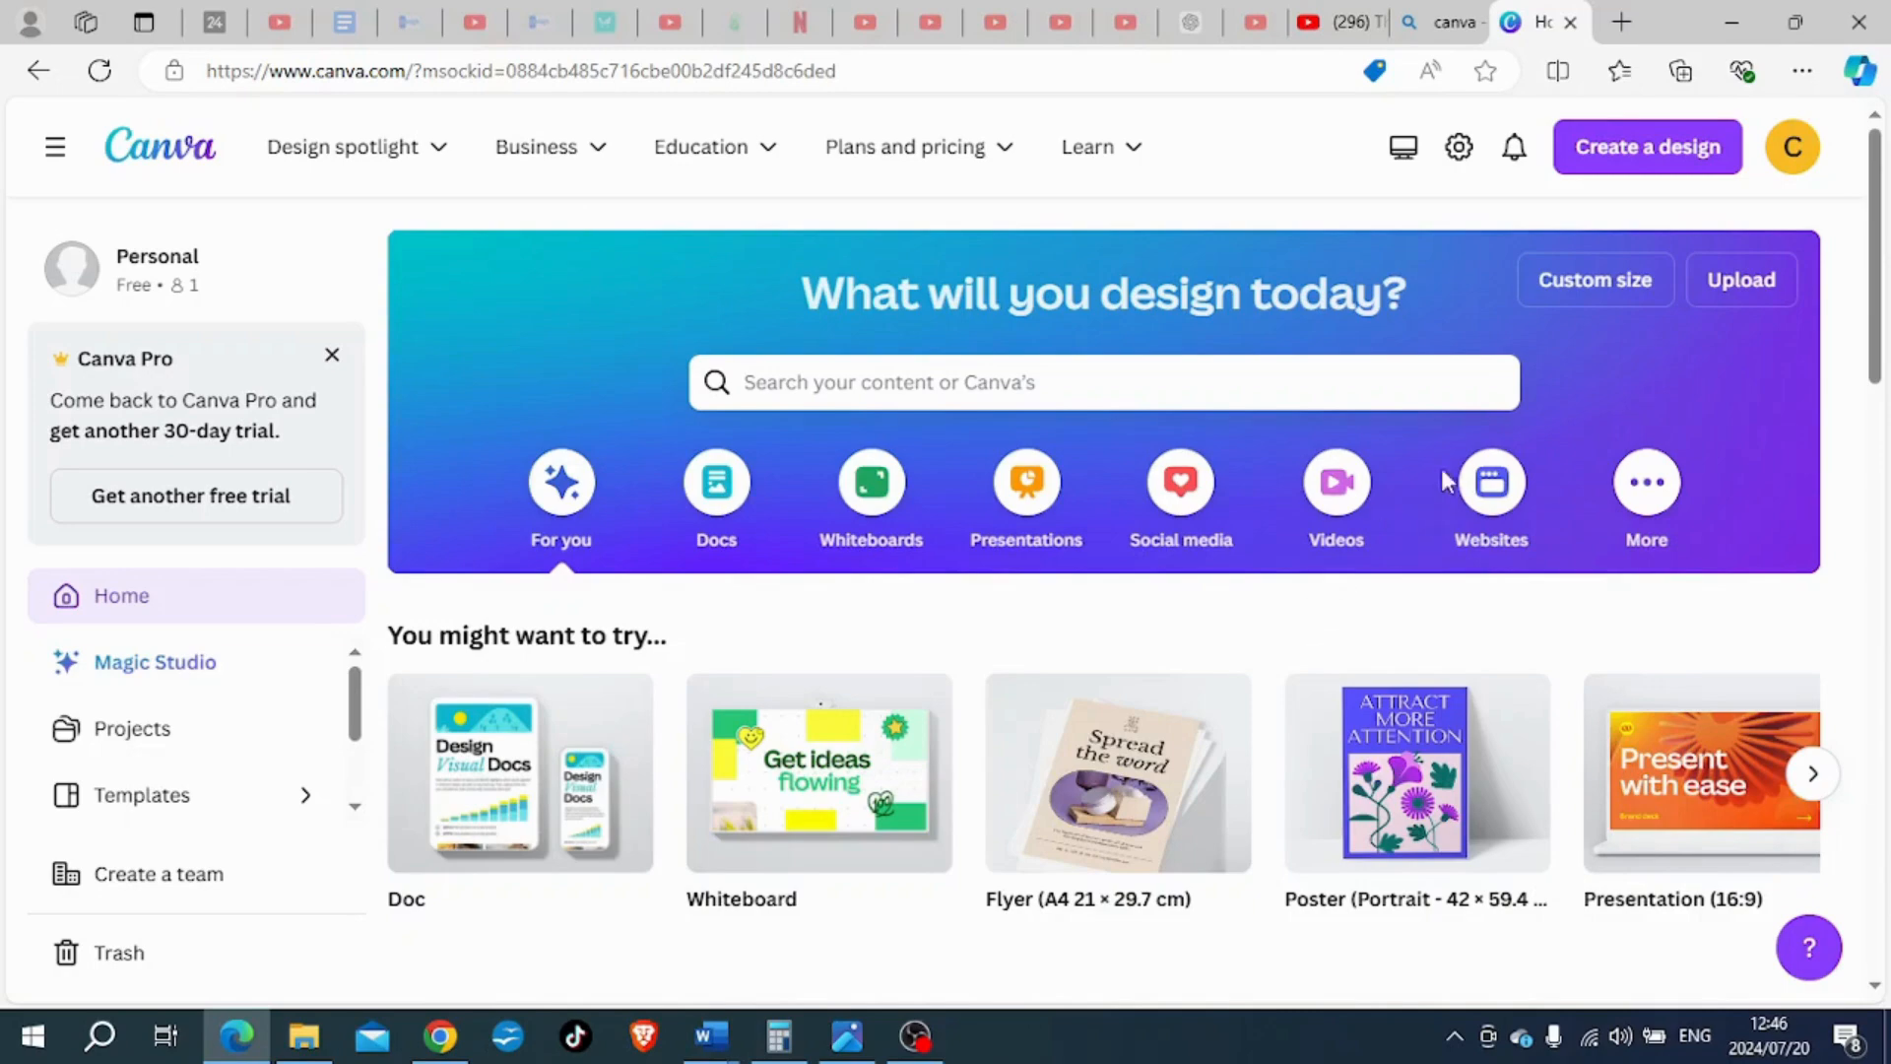
# - Create a new custom-size design 10 cm wide and 10 cm high
pyautogui.click(1594, 281)
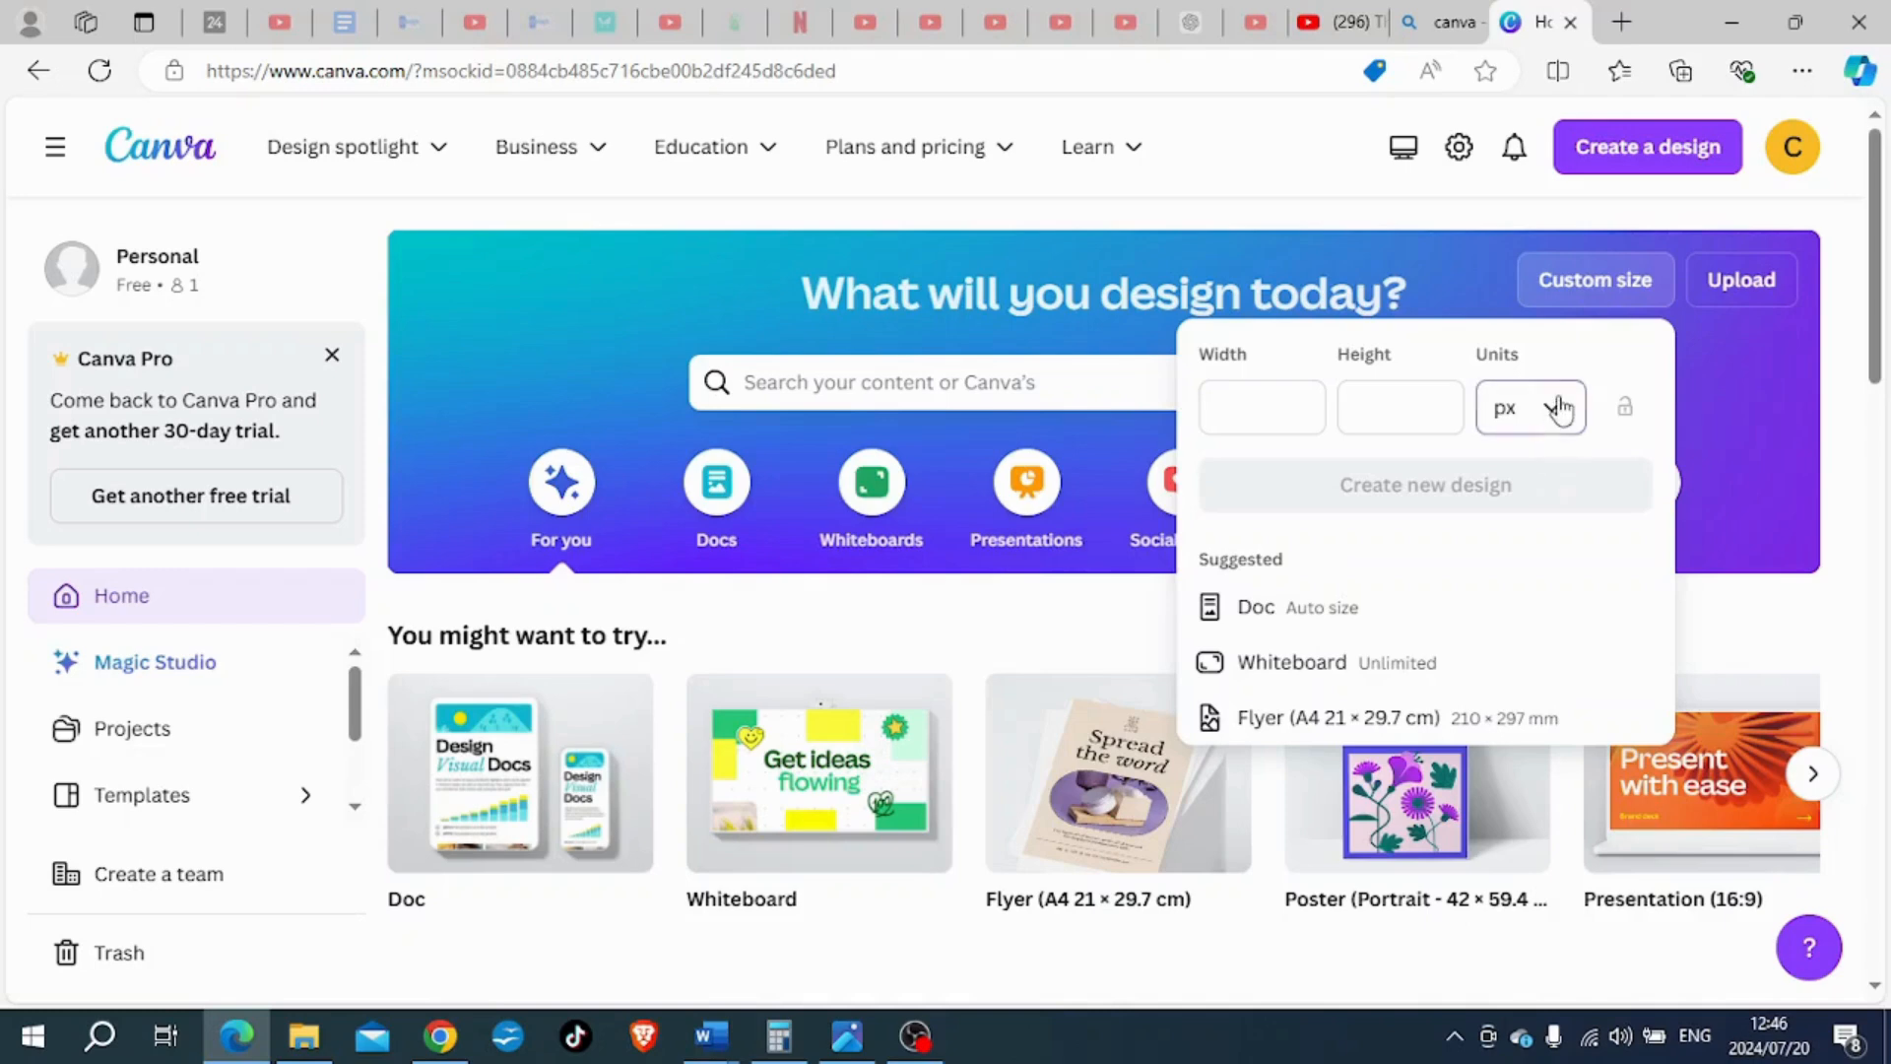
pyautogui.click(1550, 406)
pyautogui.click(1498, 652)
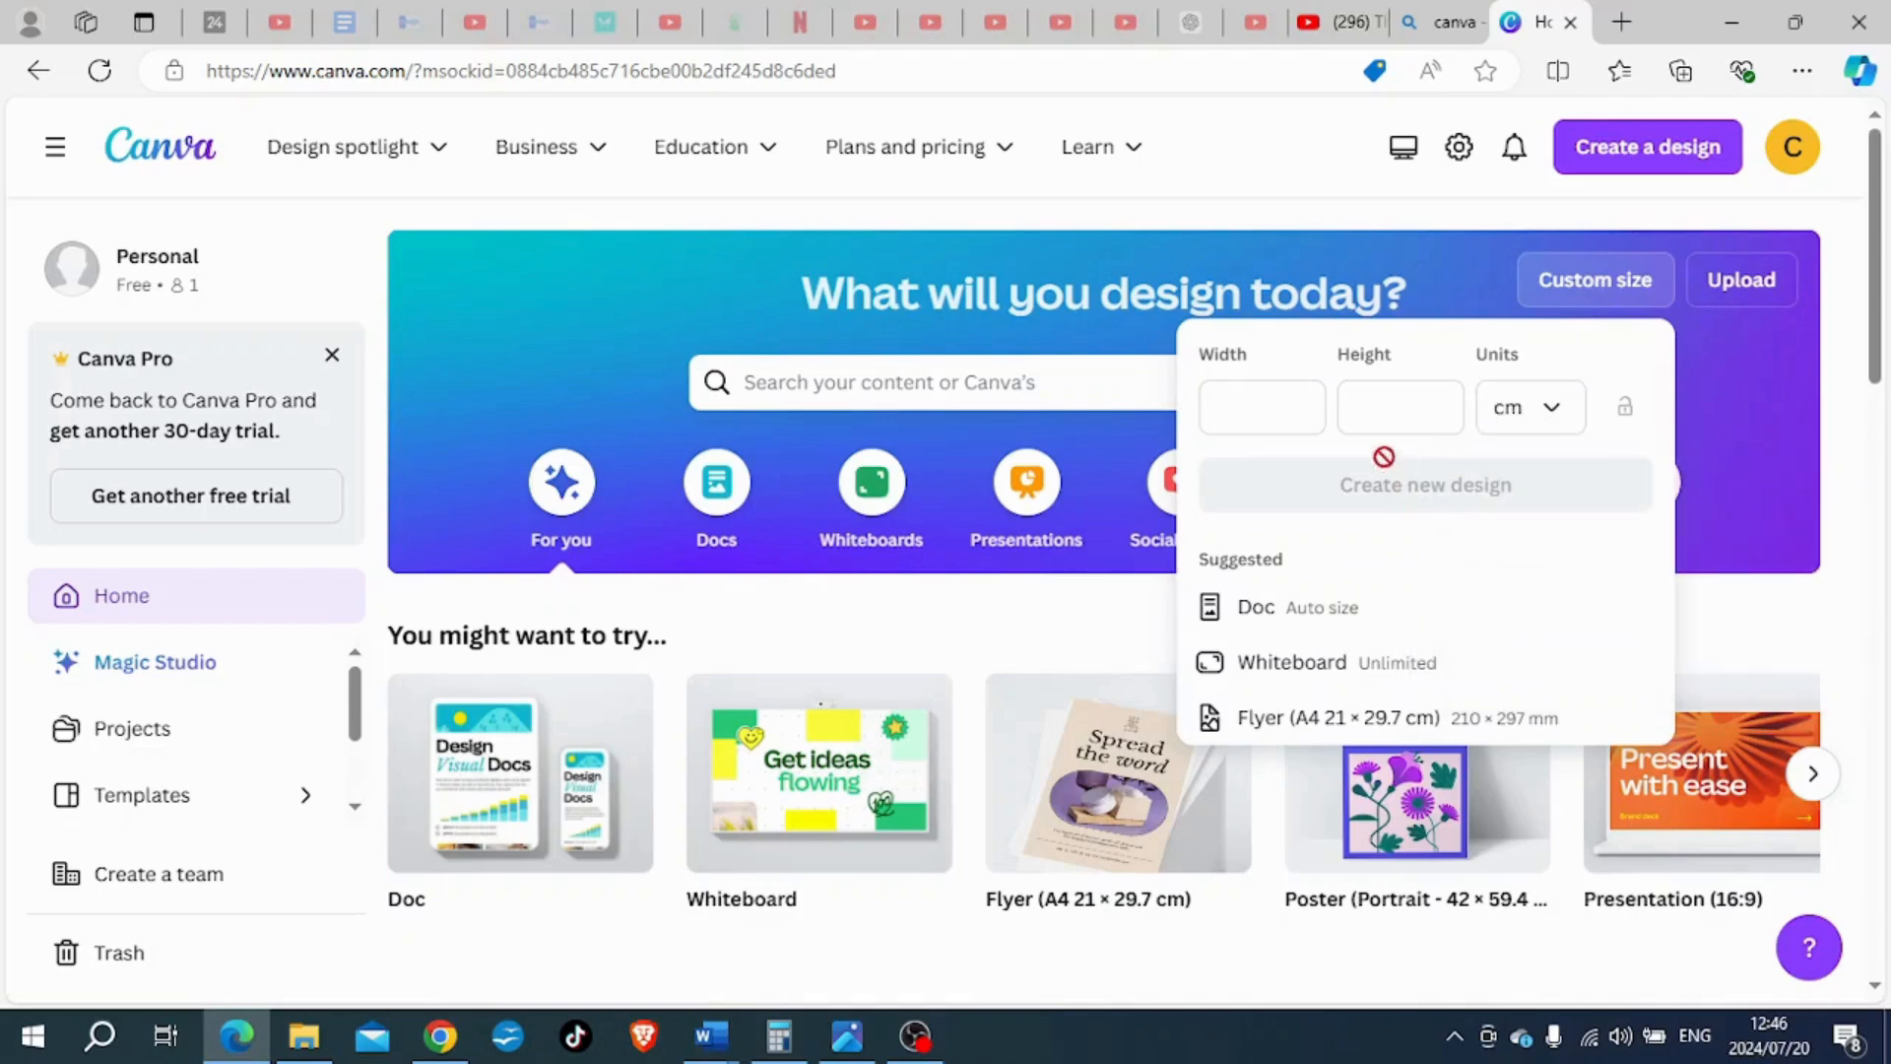
pyautogui.click(1274, 419)
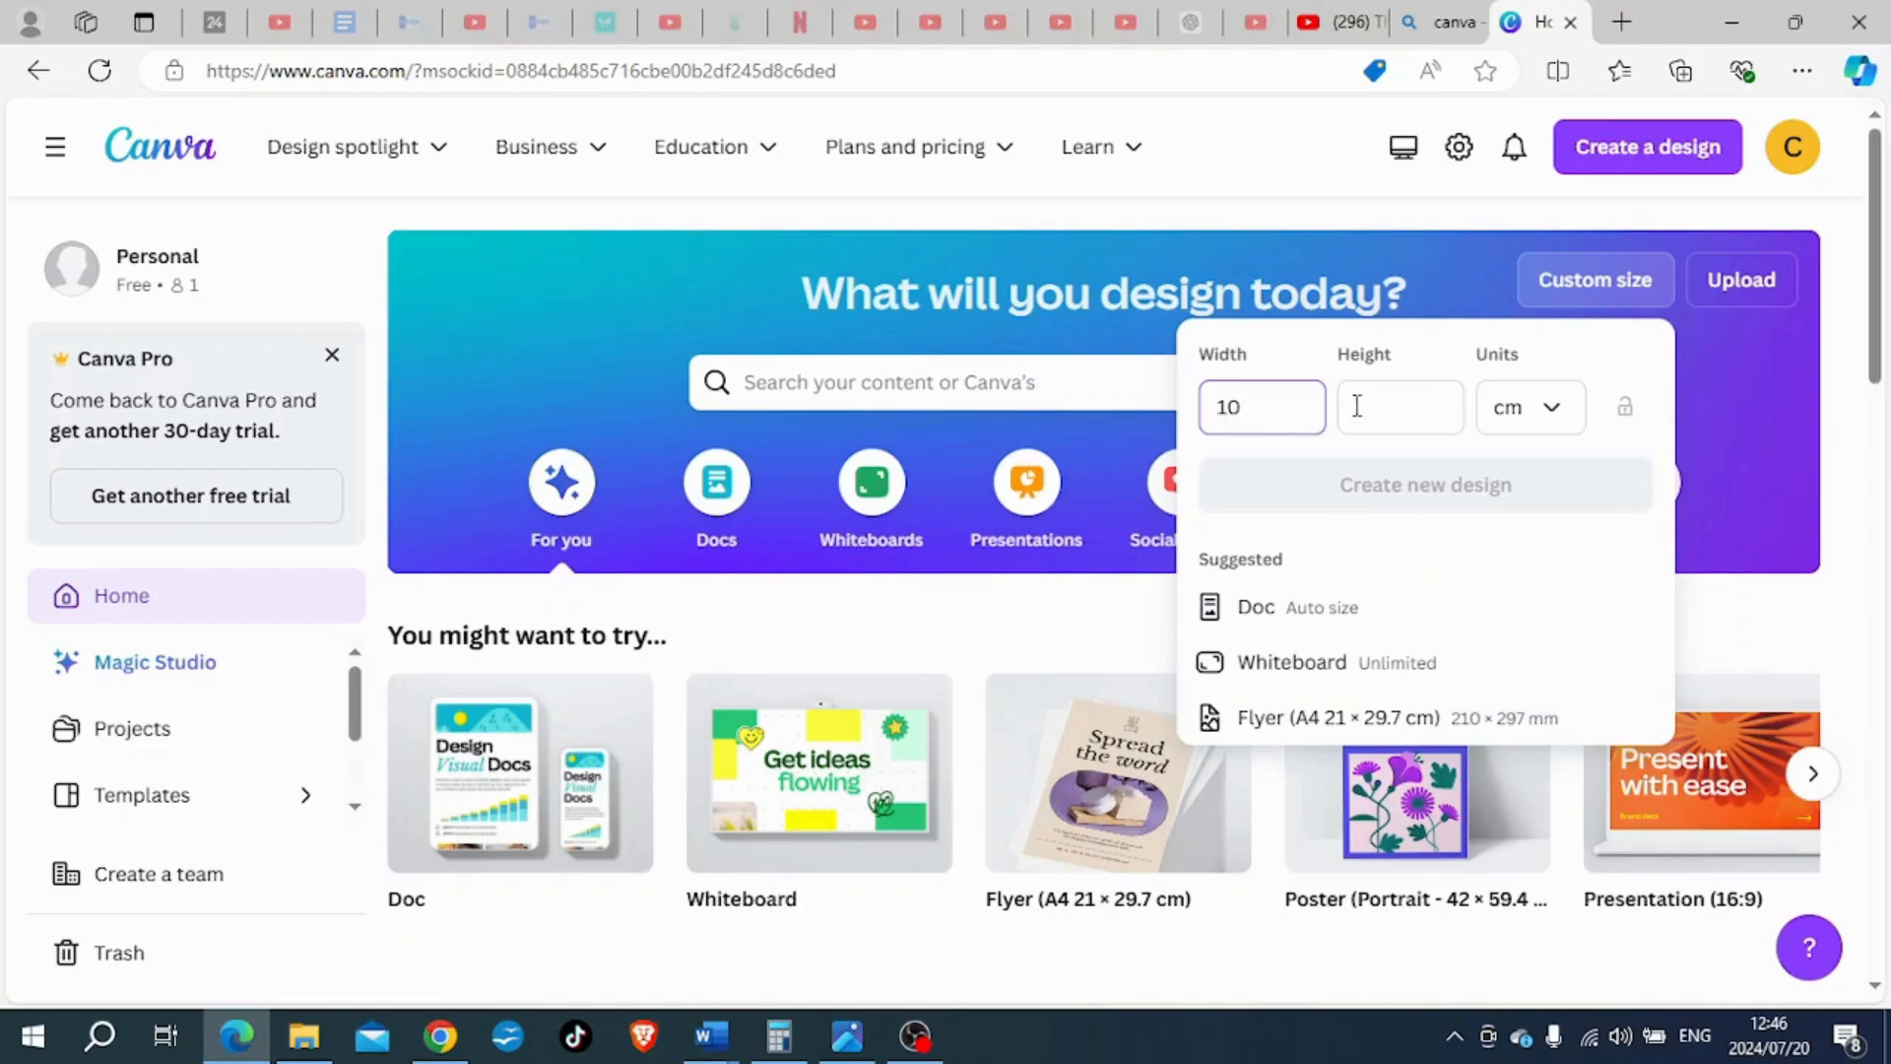
pyautogui.click(1357, 405)
pyautogui.write('10')
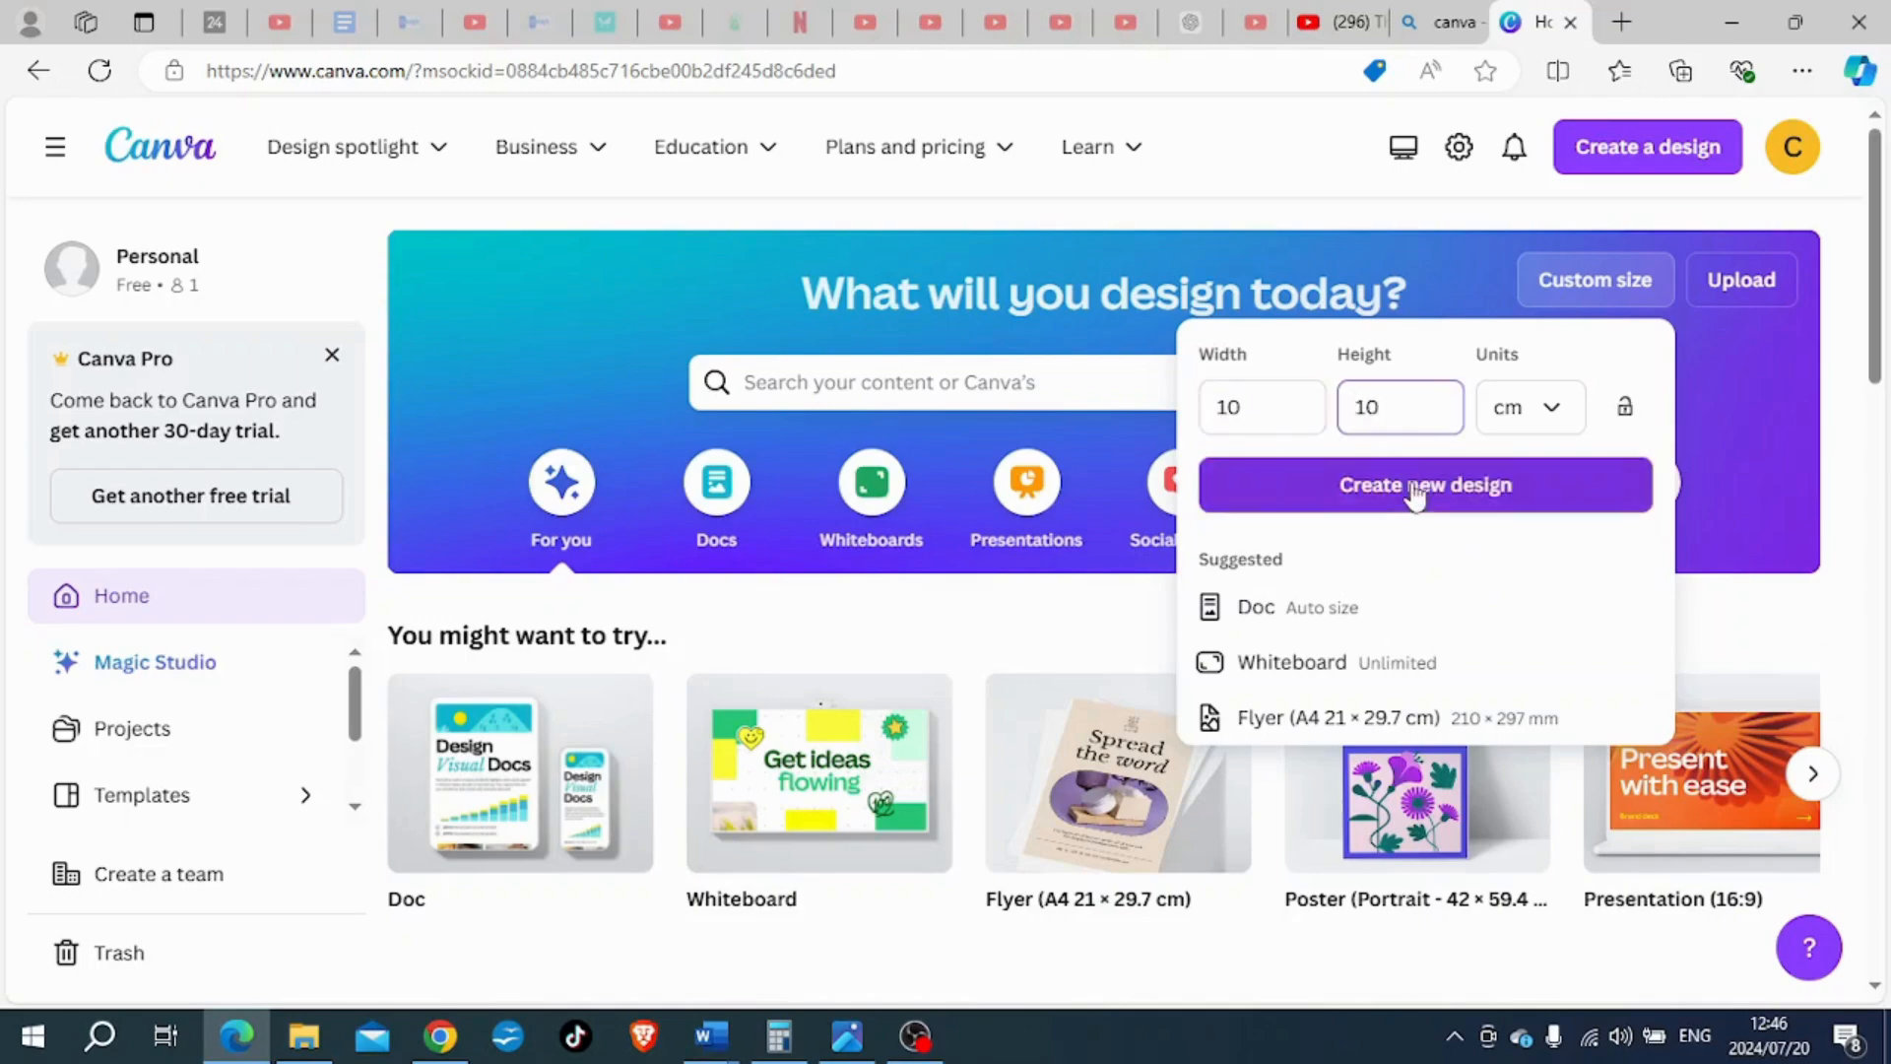
pyautogui.click(1415, 487)
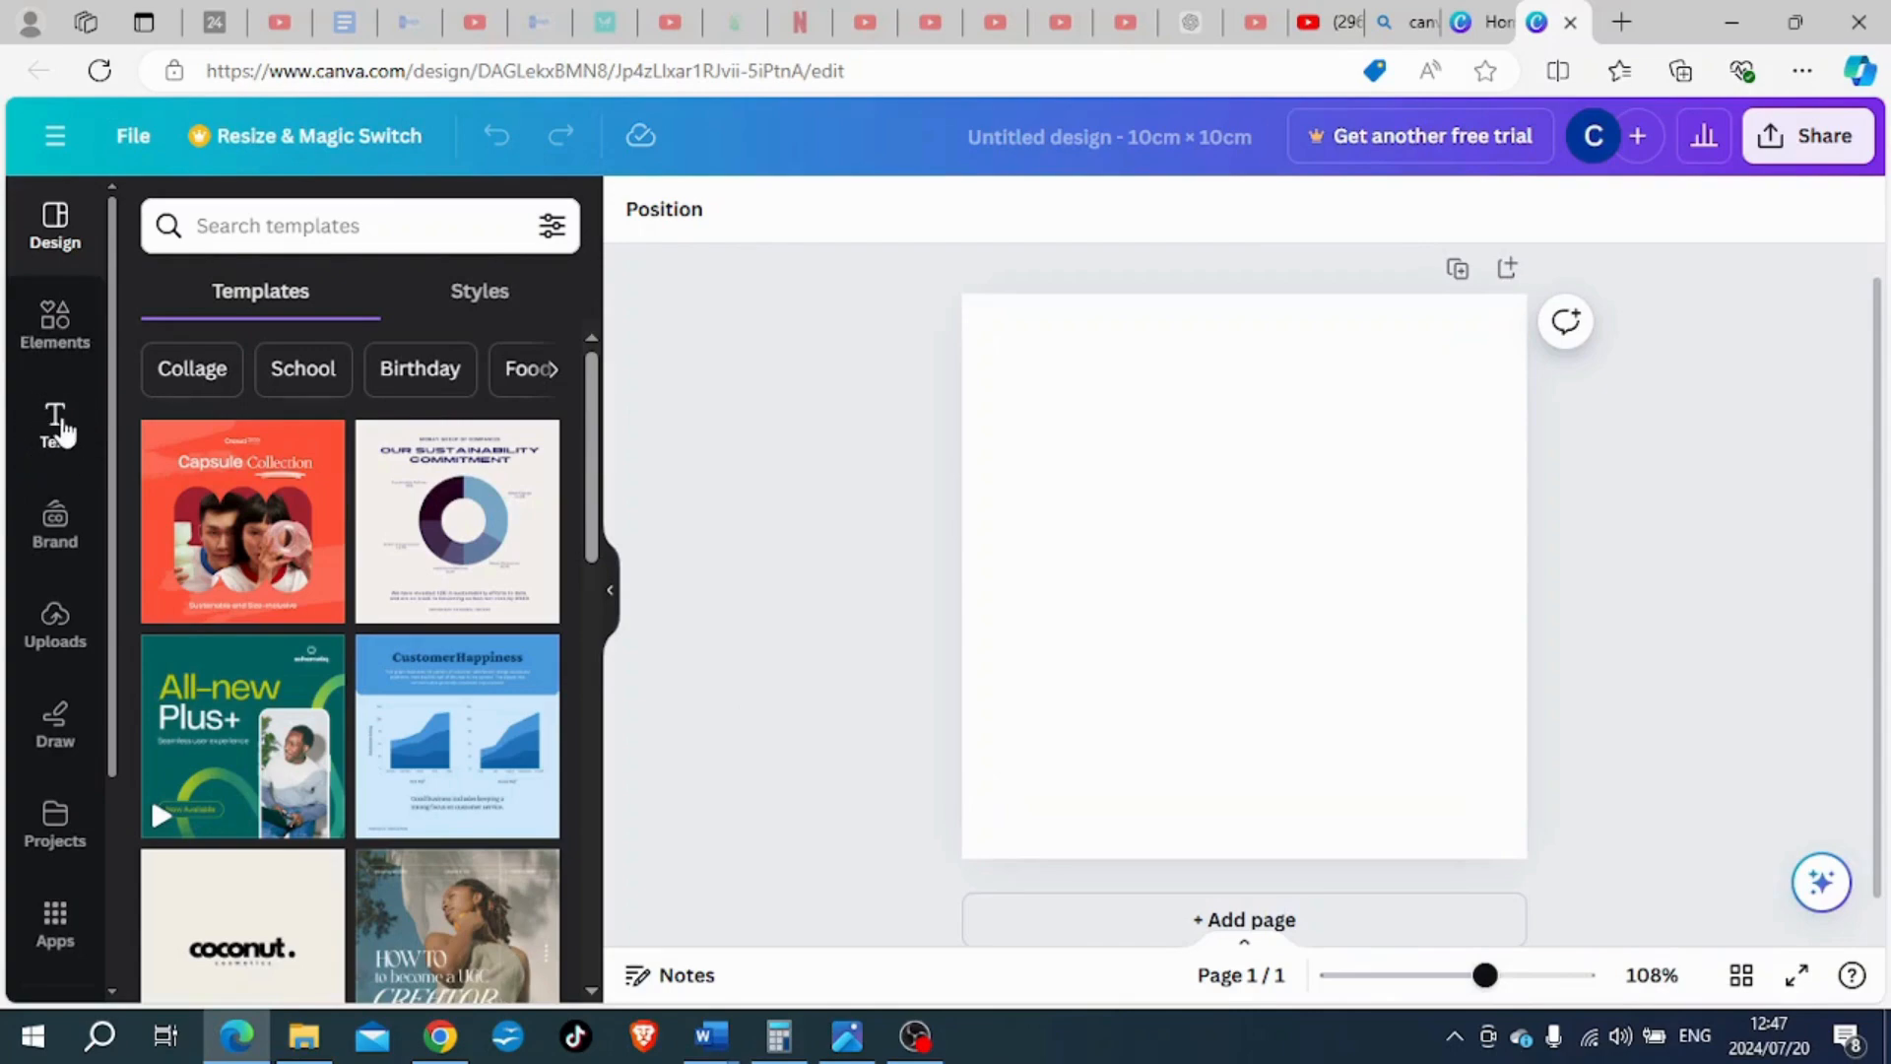
# - Add the "instant CLASSIC" font combination to the blank page and ungroup its two text lines
pyautogui.click(59, 427)
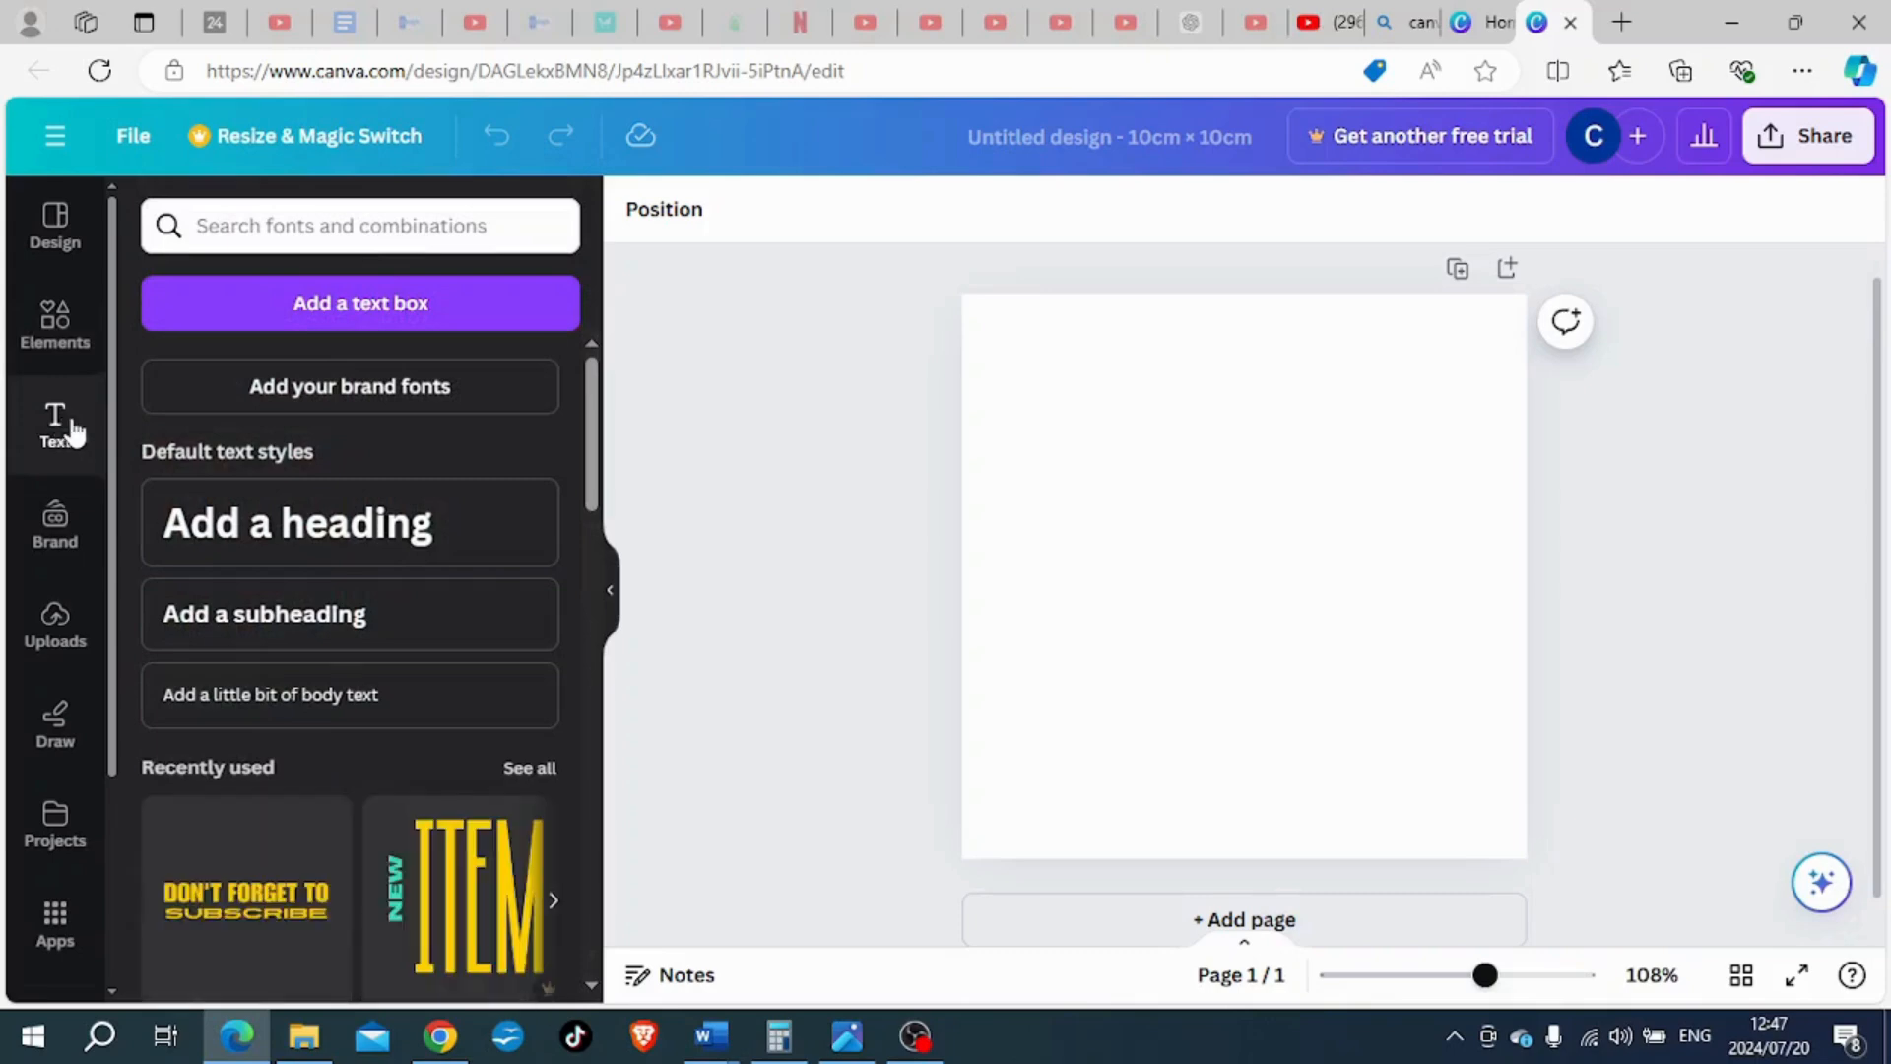
pyautogui.scroll(-1, 434, 519)
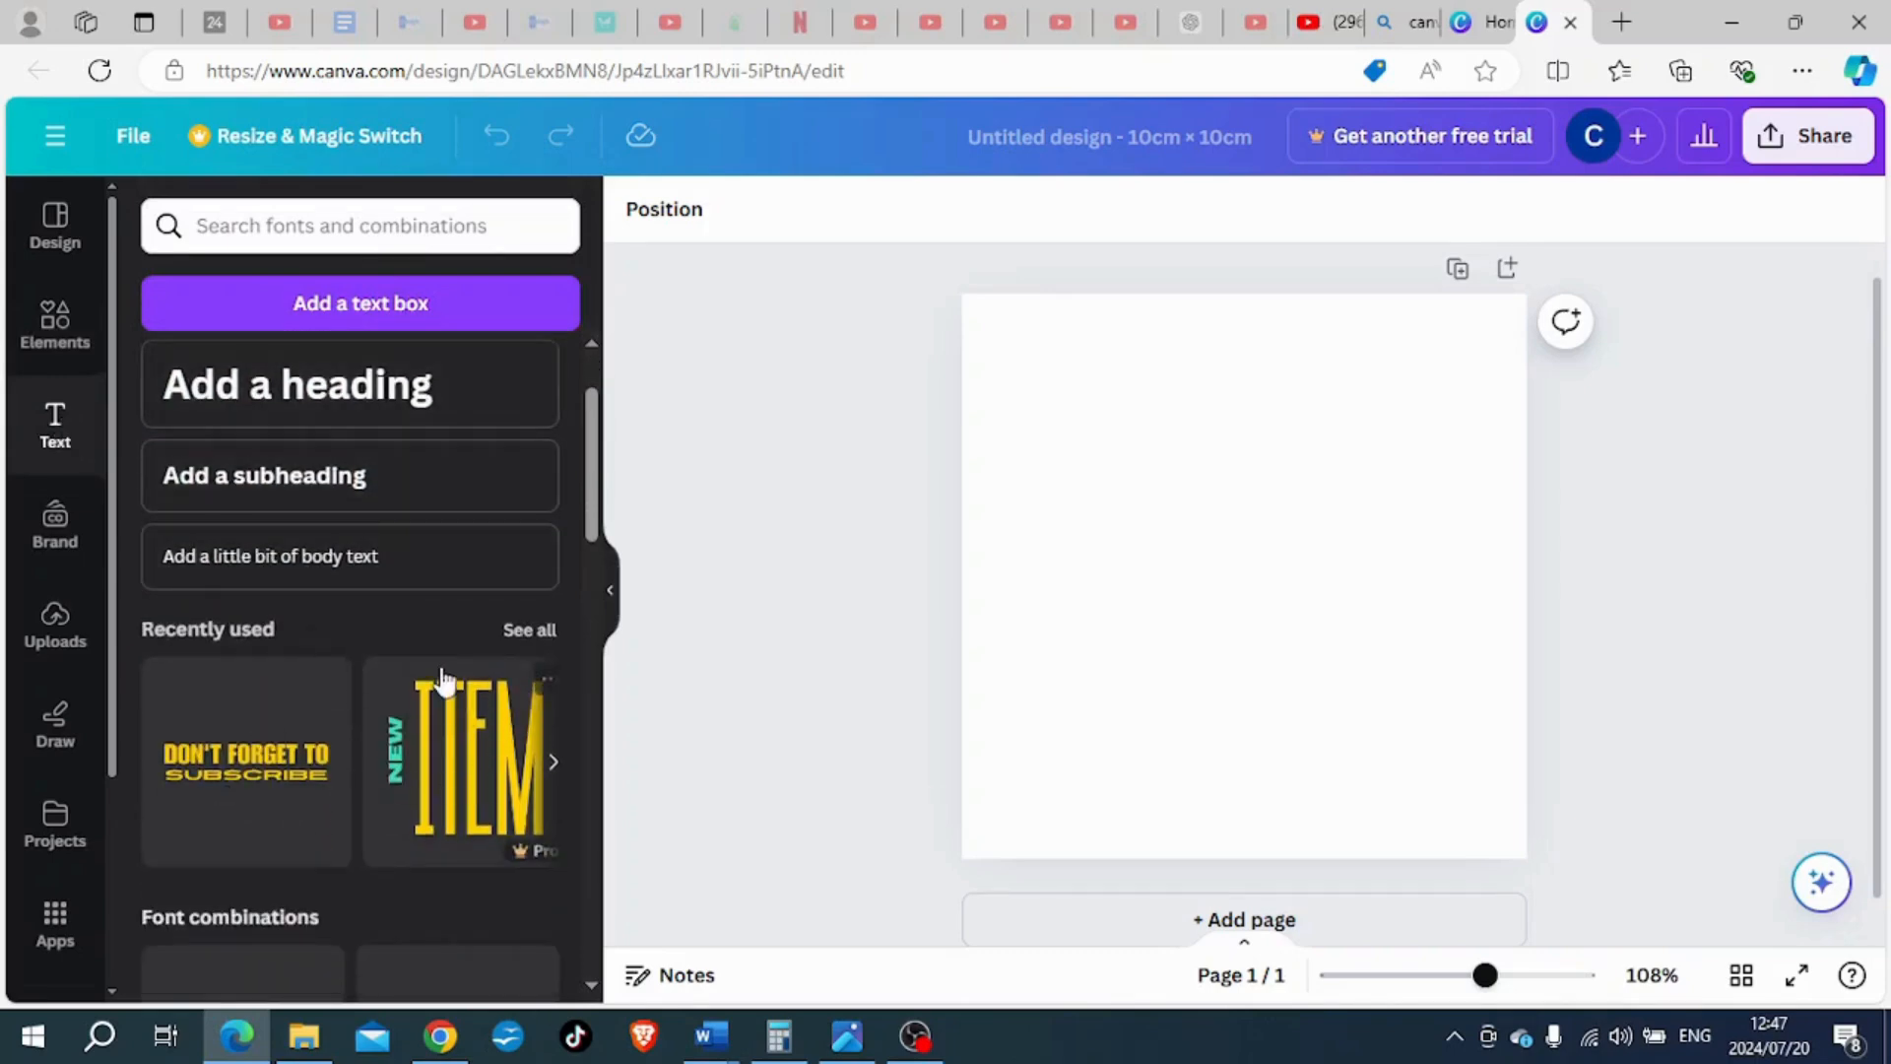
pyautogui.scroll(-2, 439, 675)
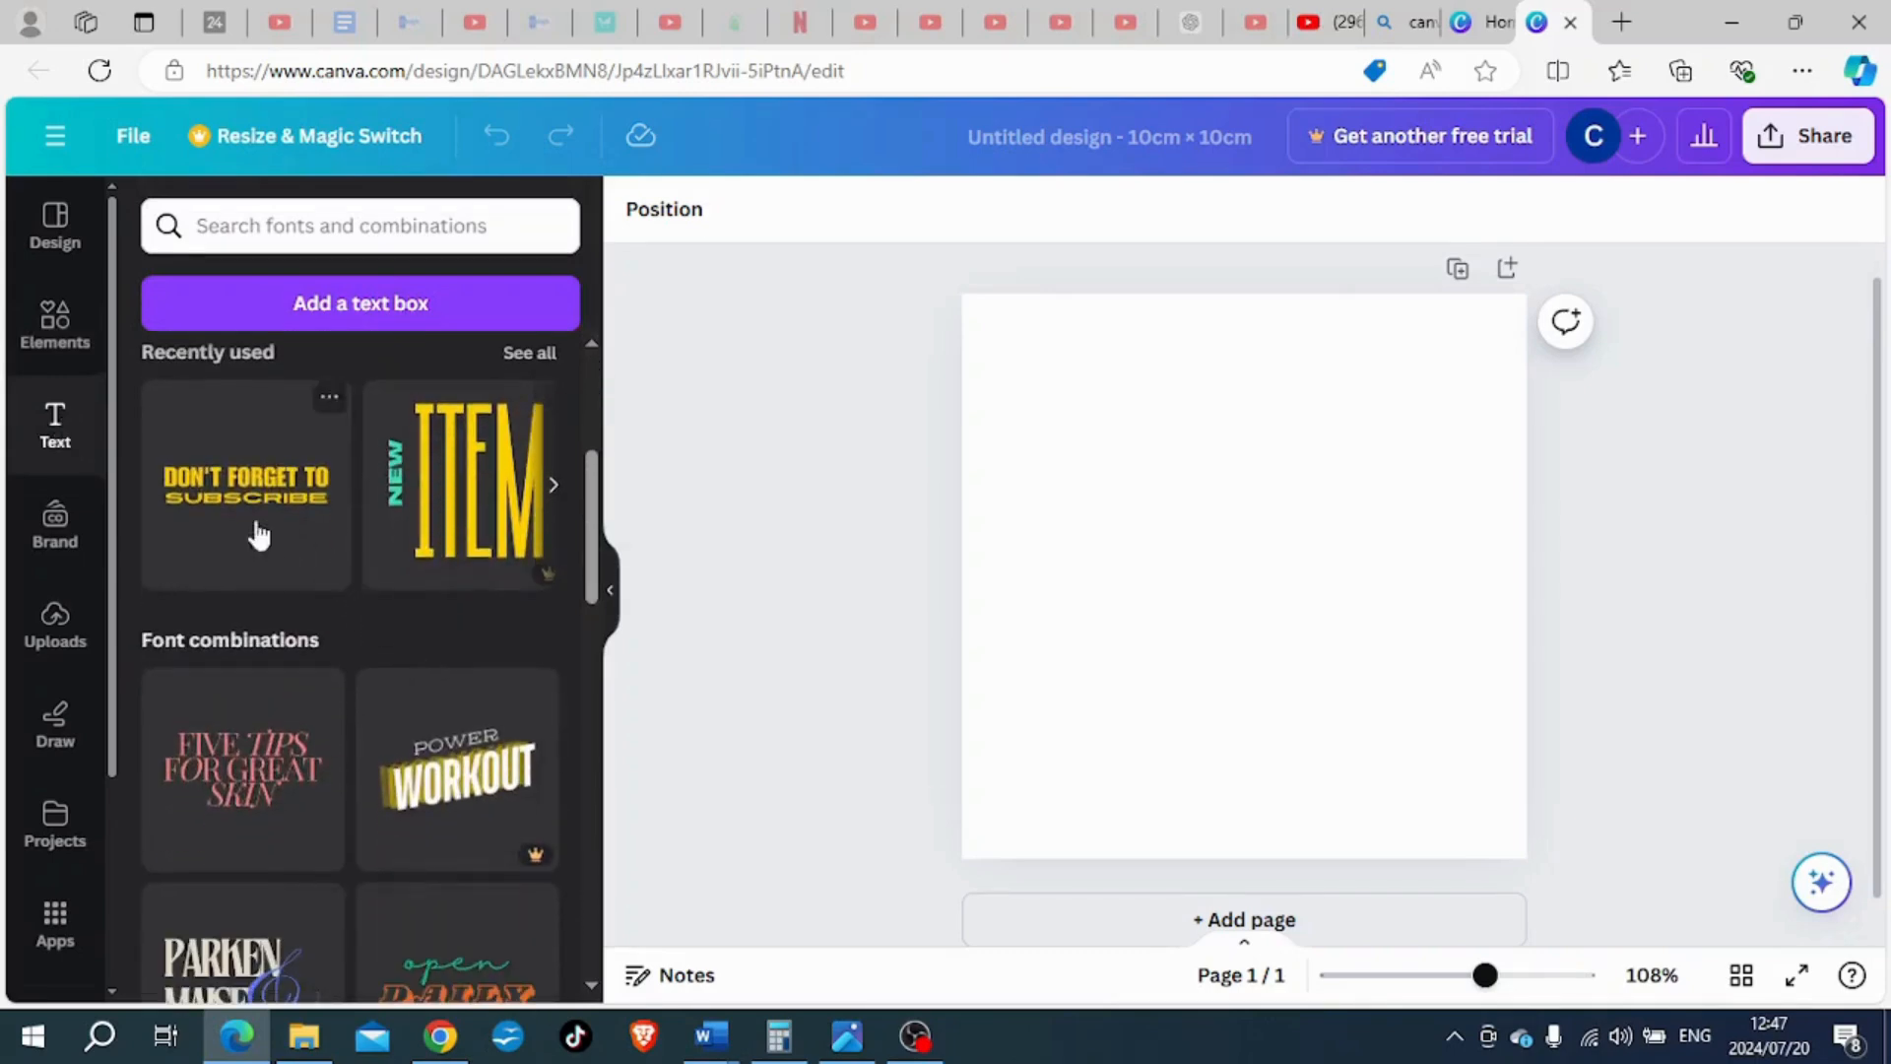
pyautogui.scroll(2, 391, 566)
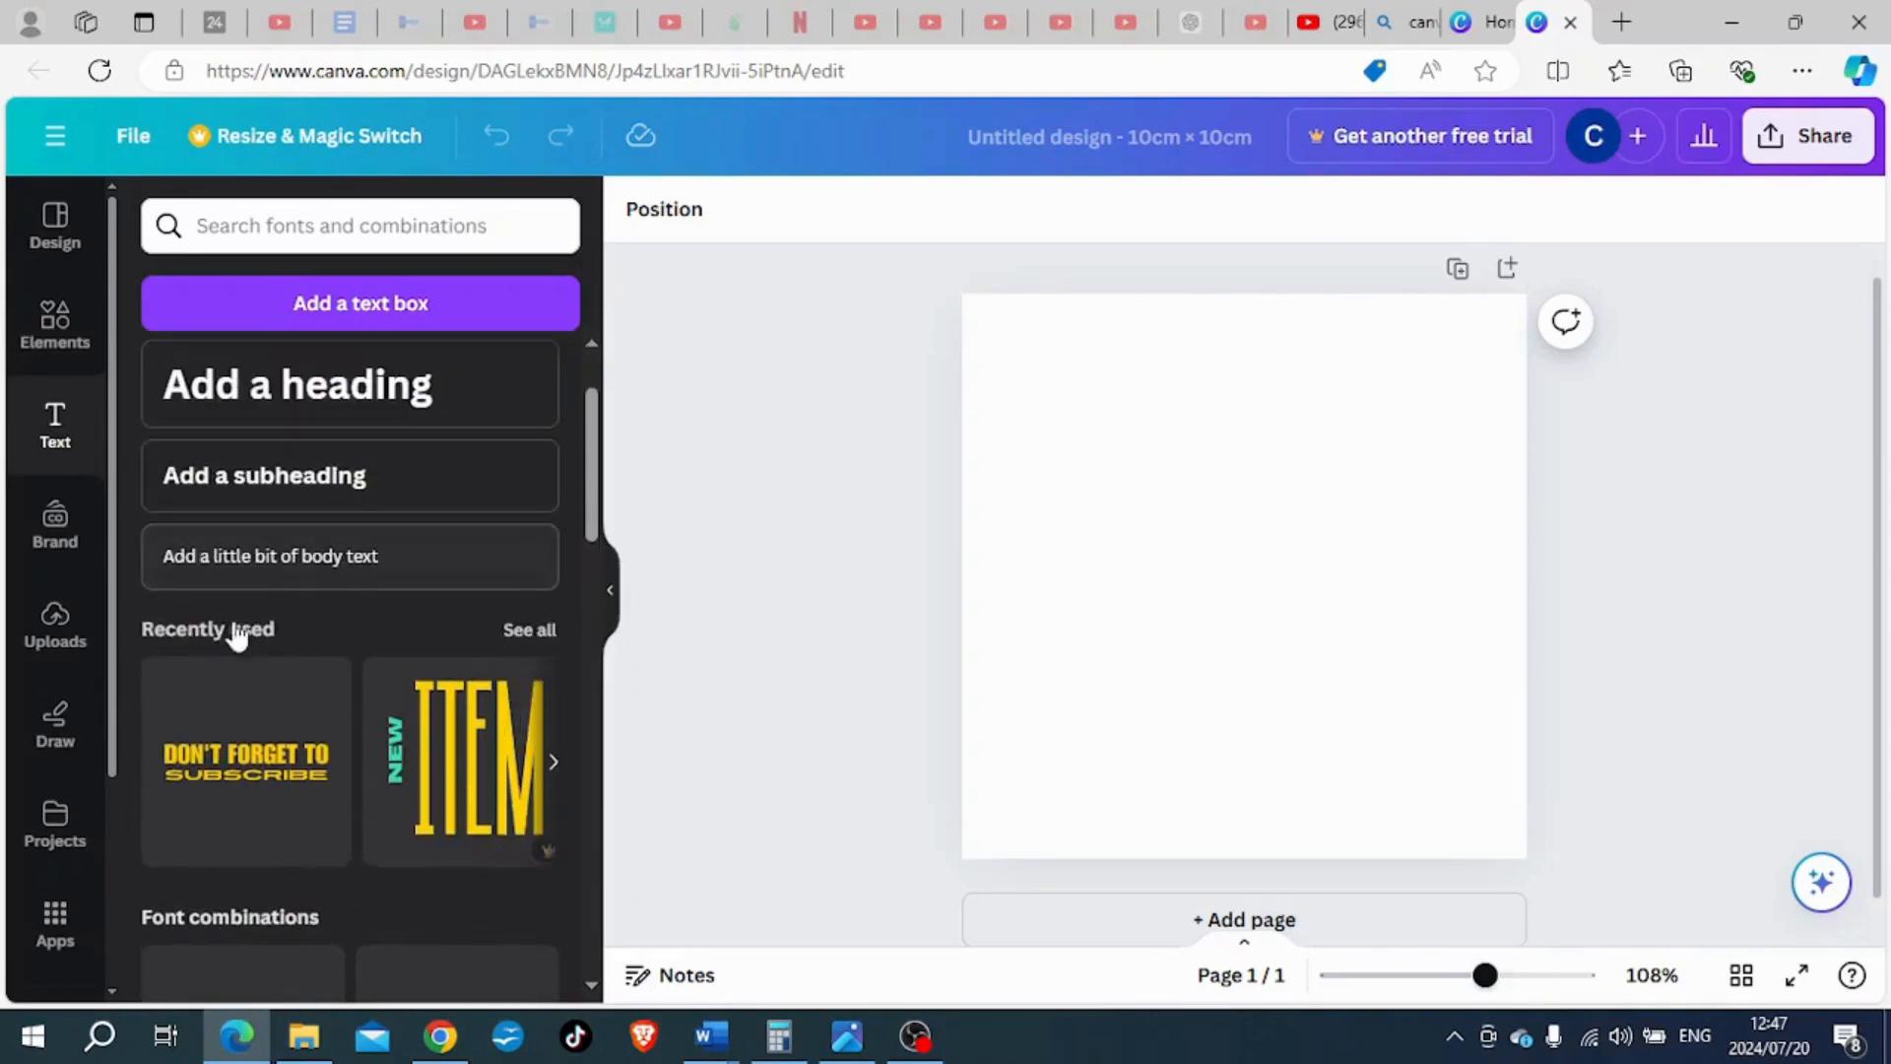
pyautogui.scroll(-4, 236, 635)
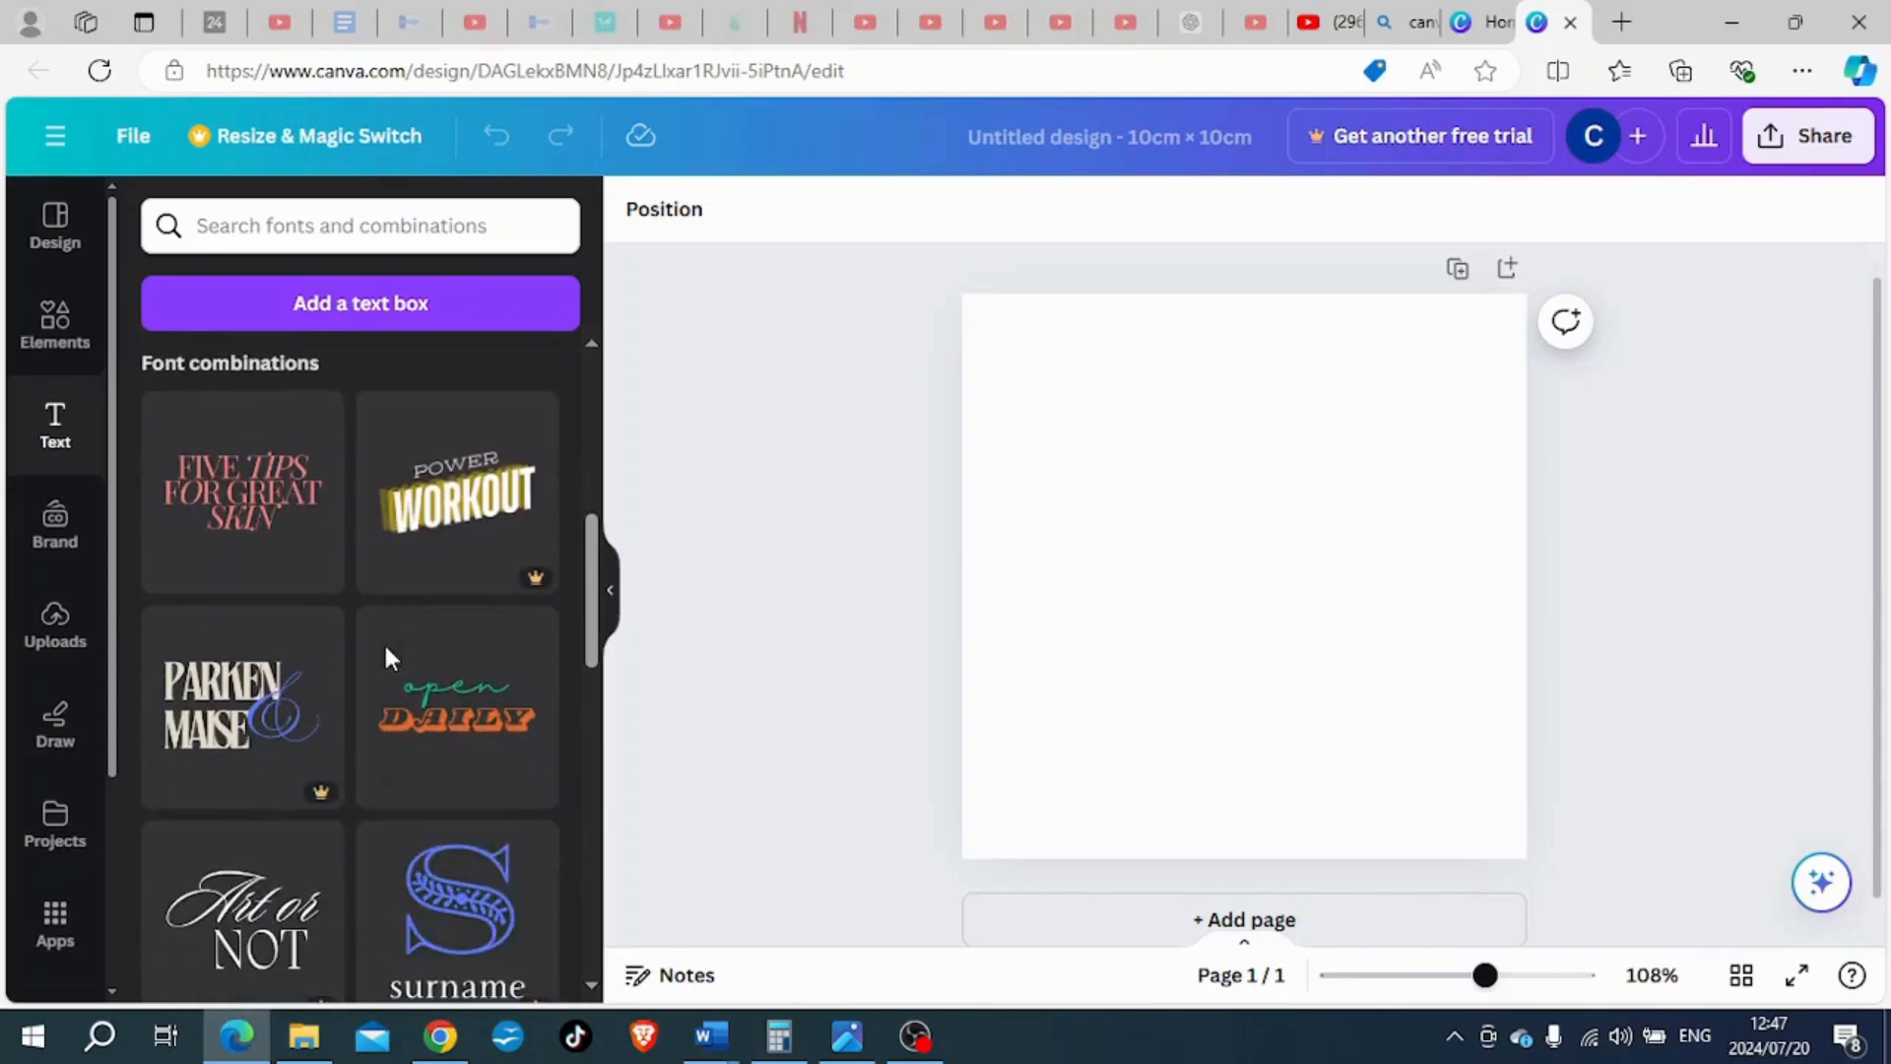
pyautogui.scroll(-2, 397, 624)
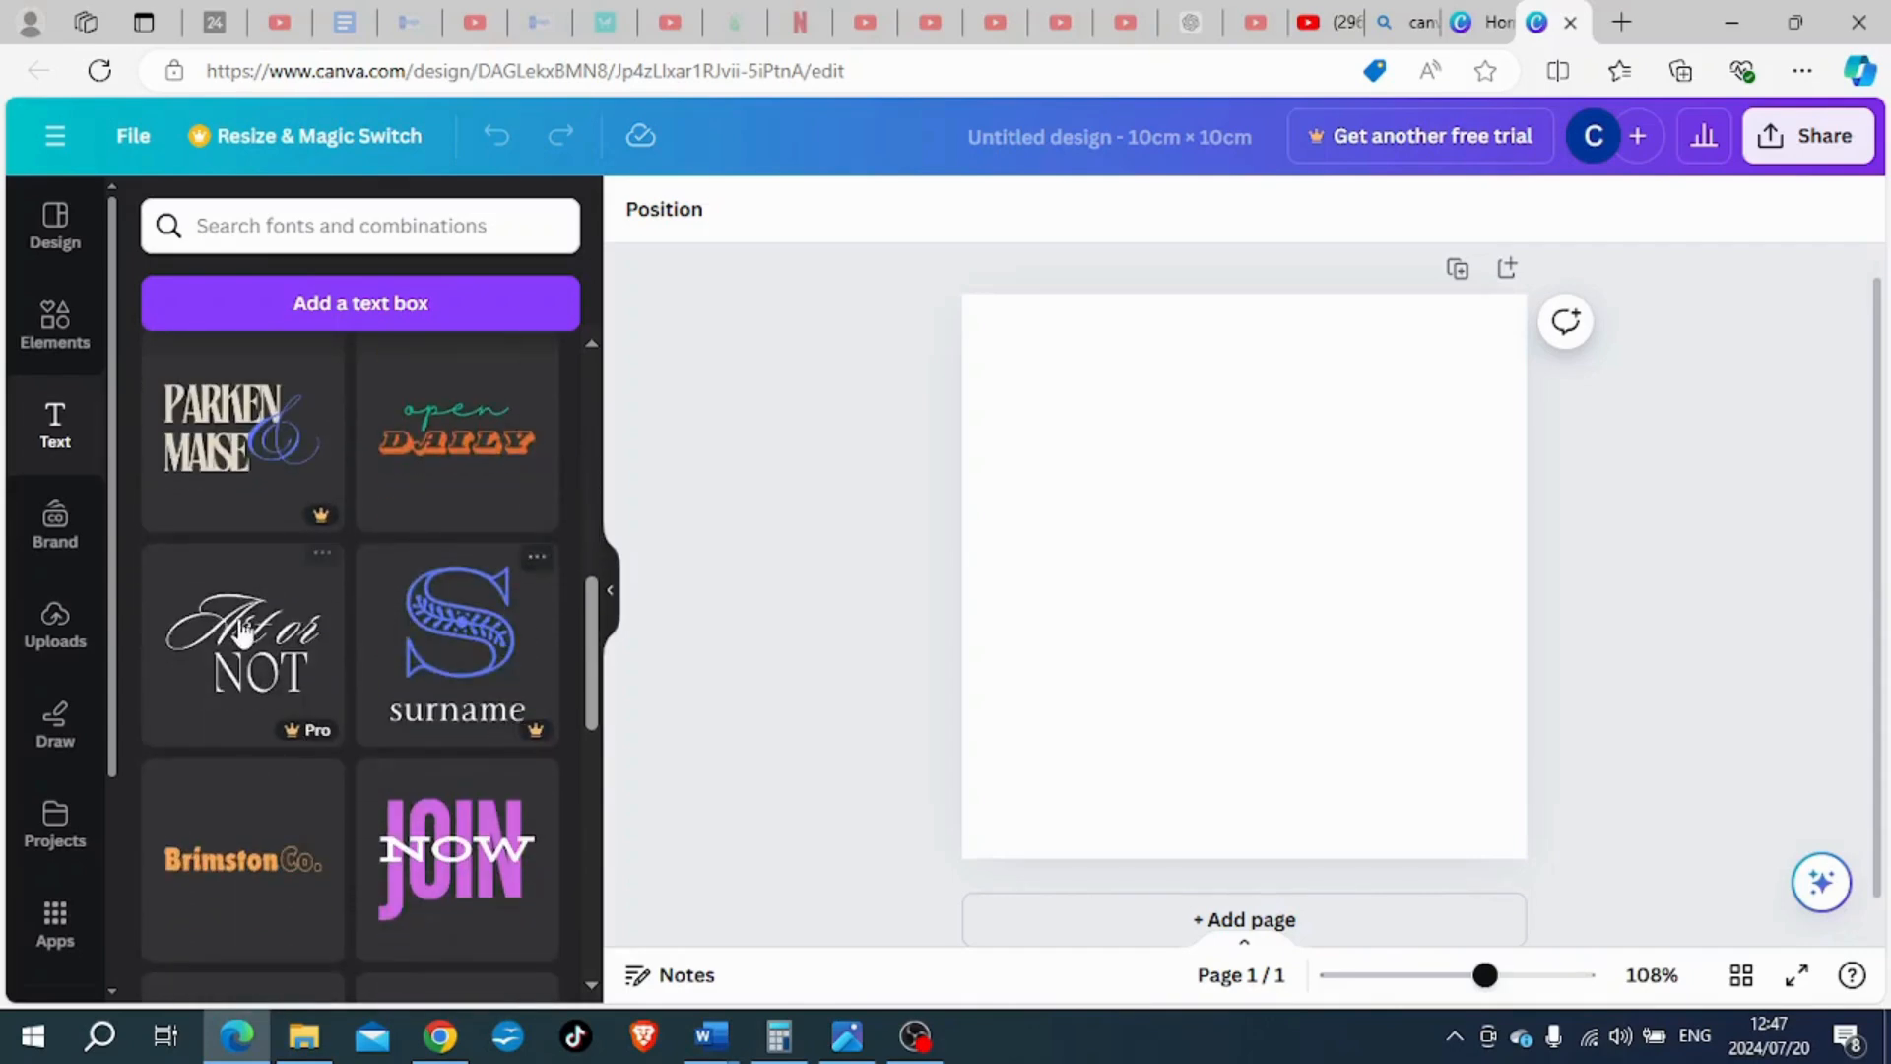
pyautogui.scroll(-7, 241, 633)
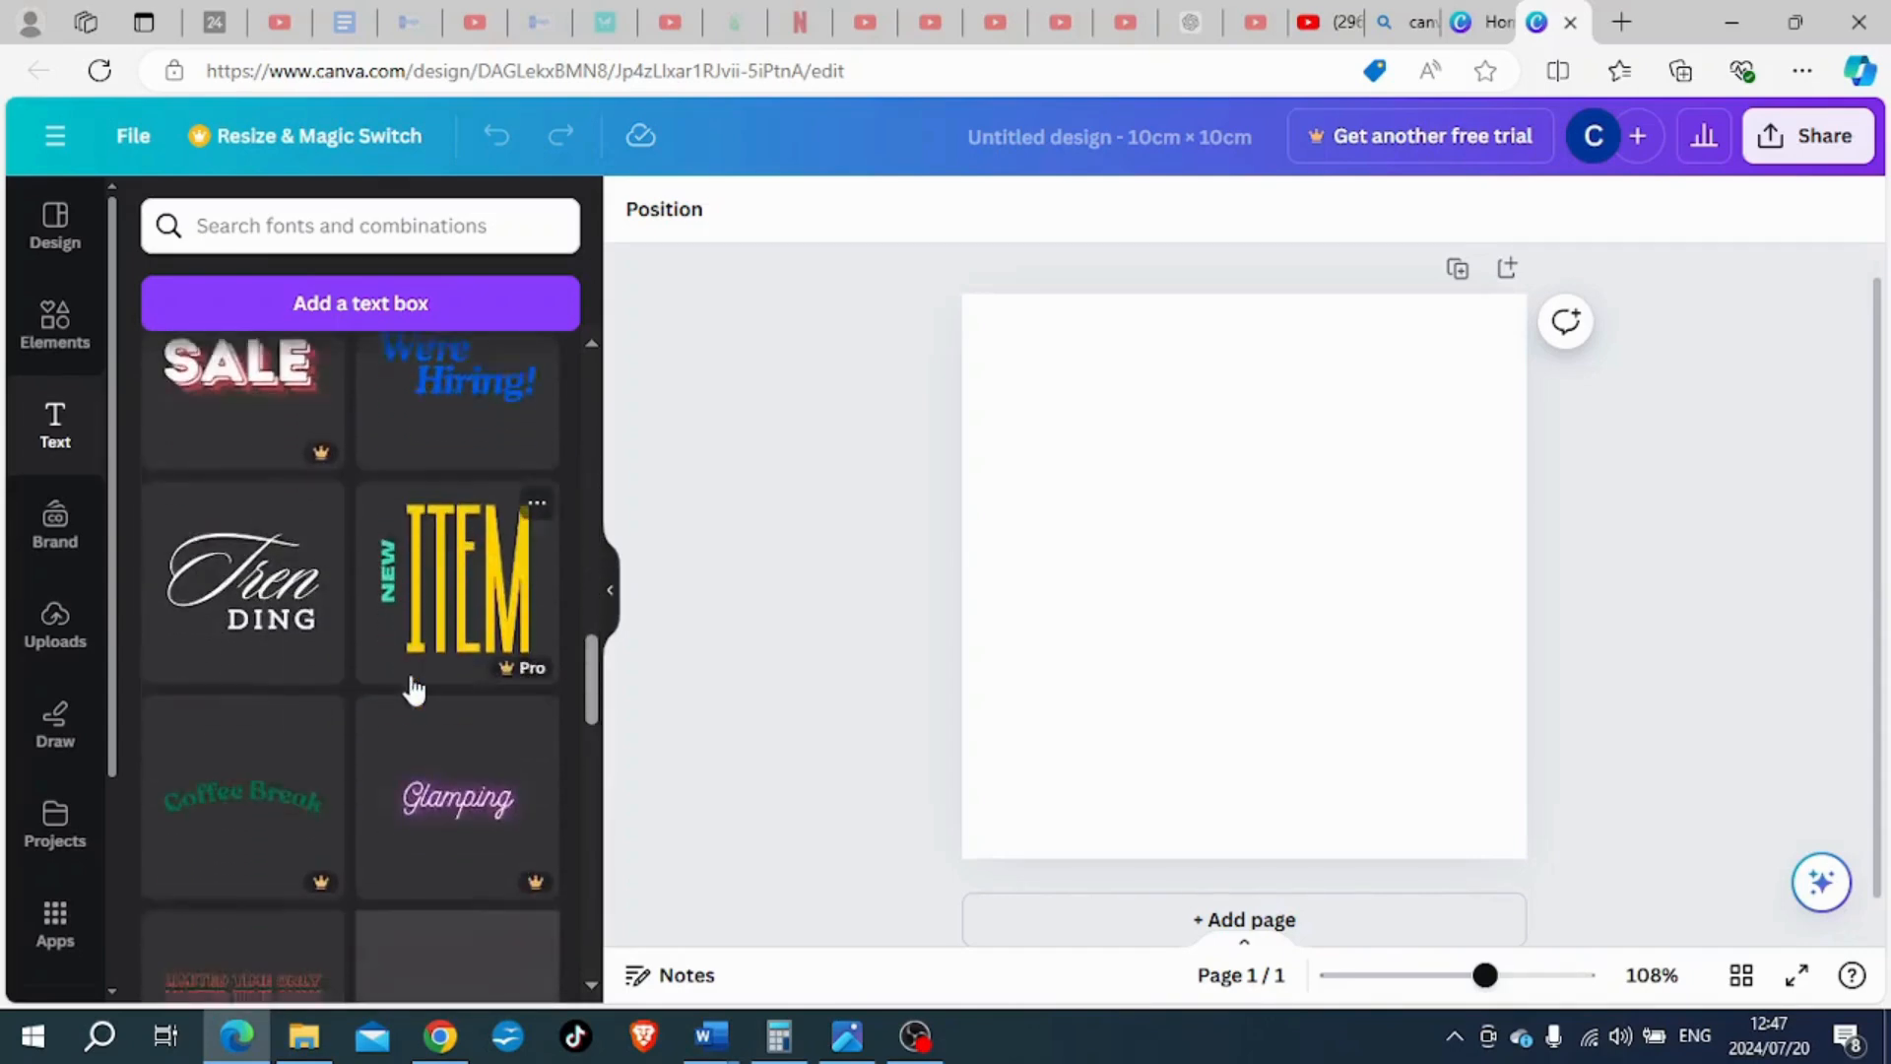
pyautogui.scroll(-5, 269, 739)
pyautogui.click(421, 412)
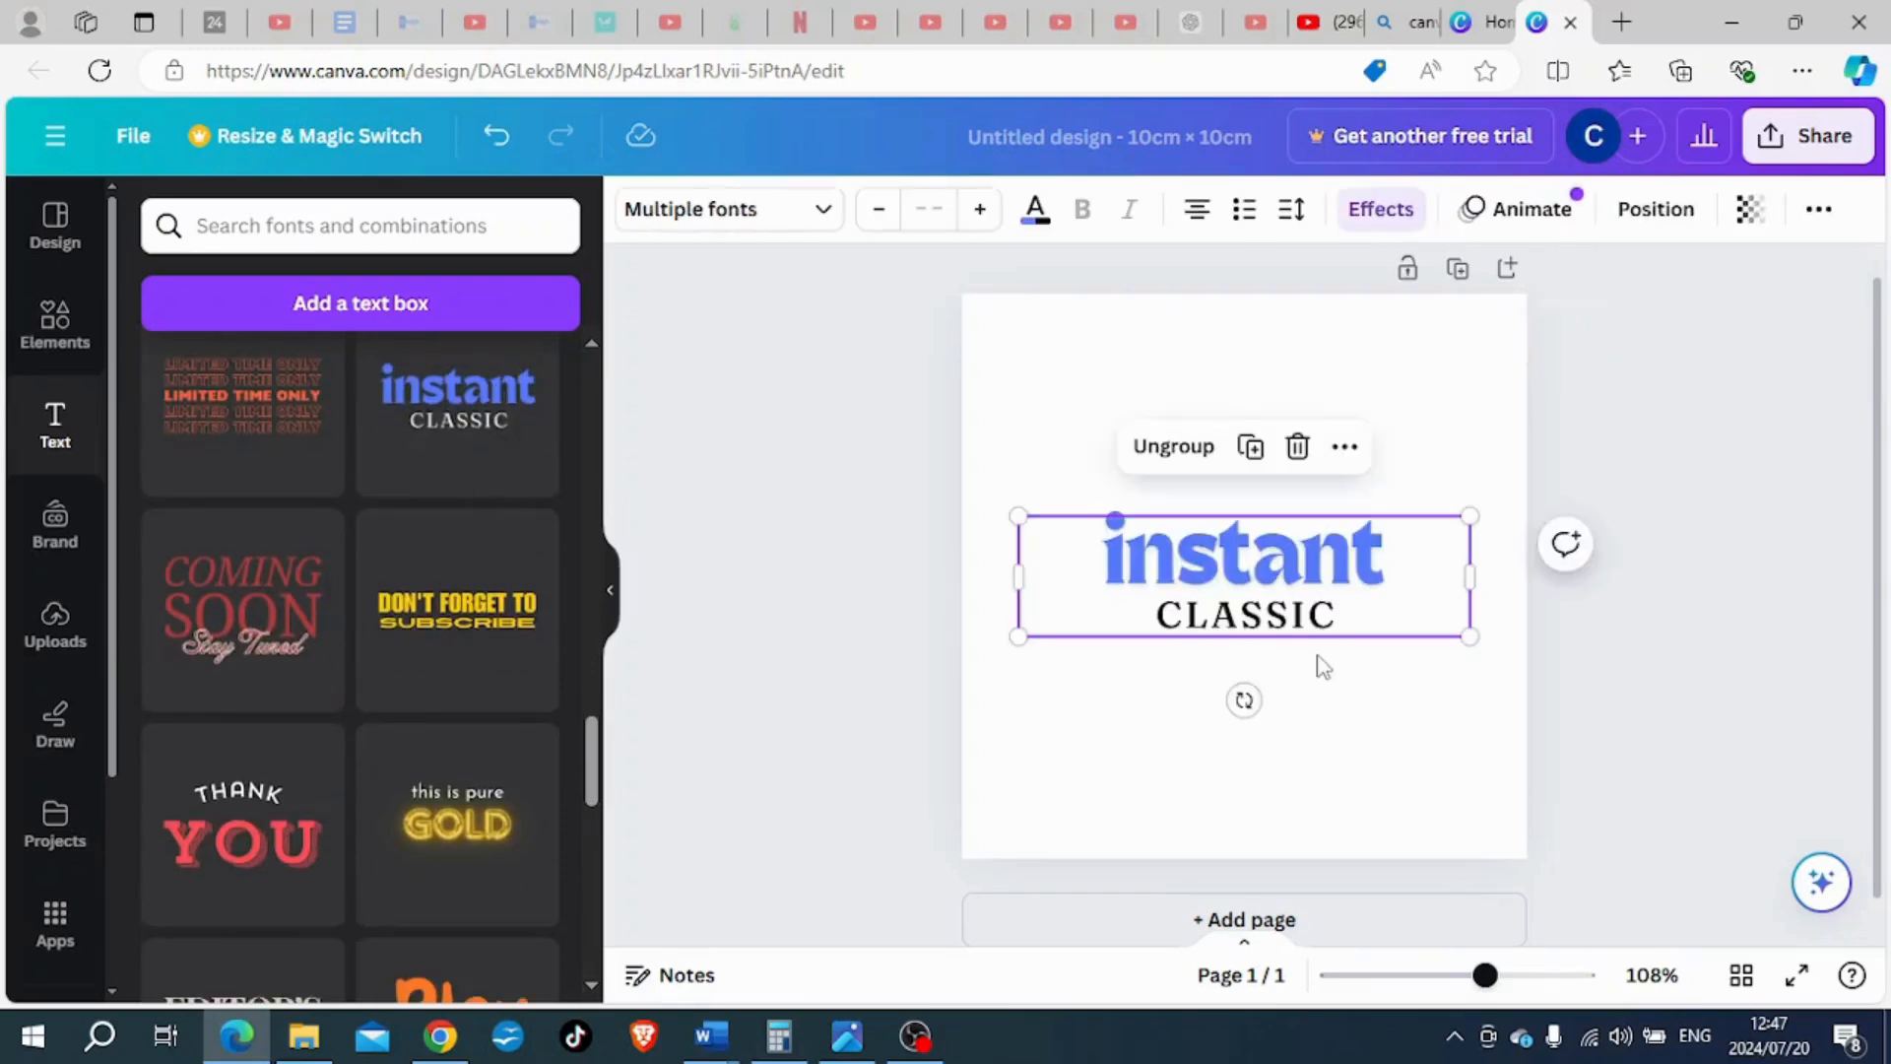
pyautogui.click(1170, 449)
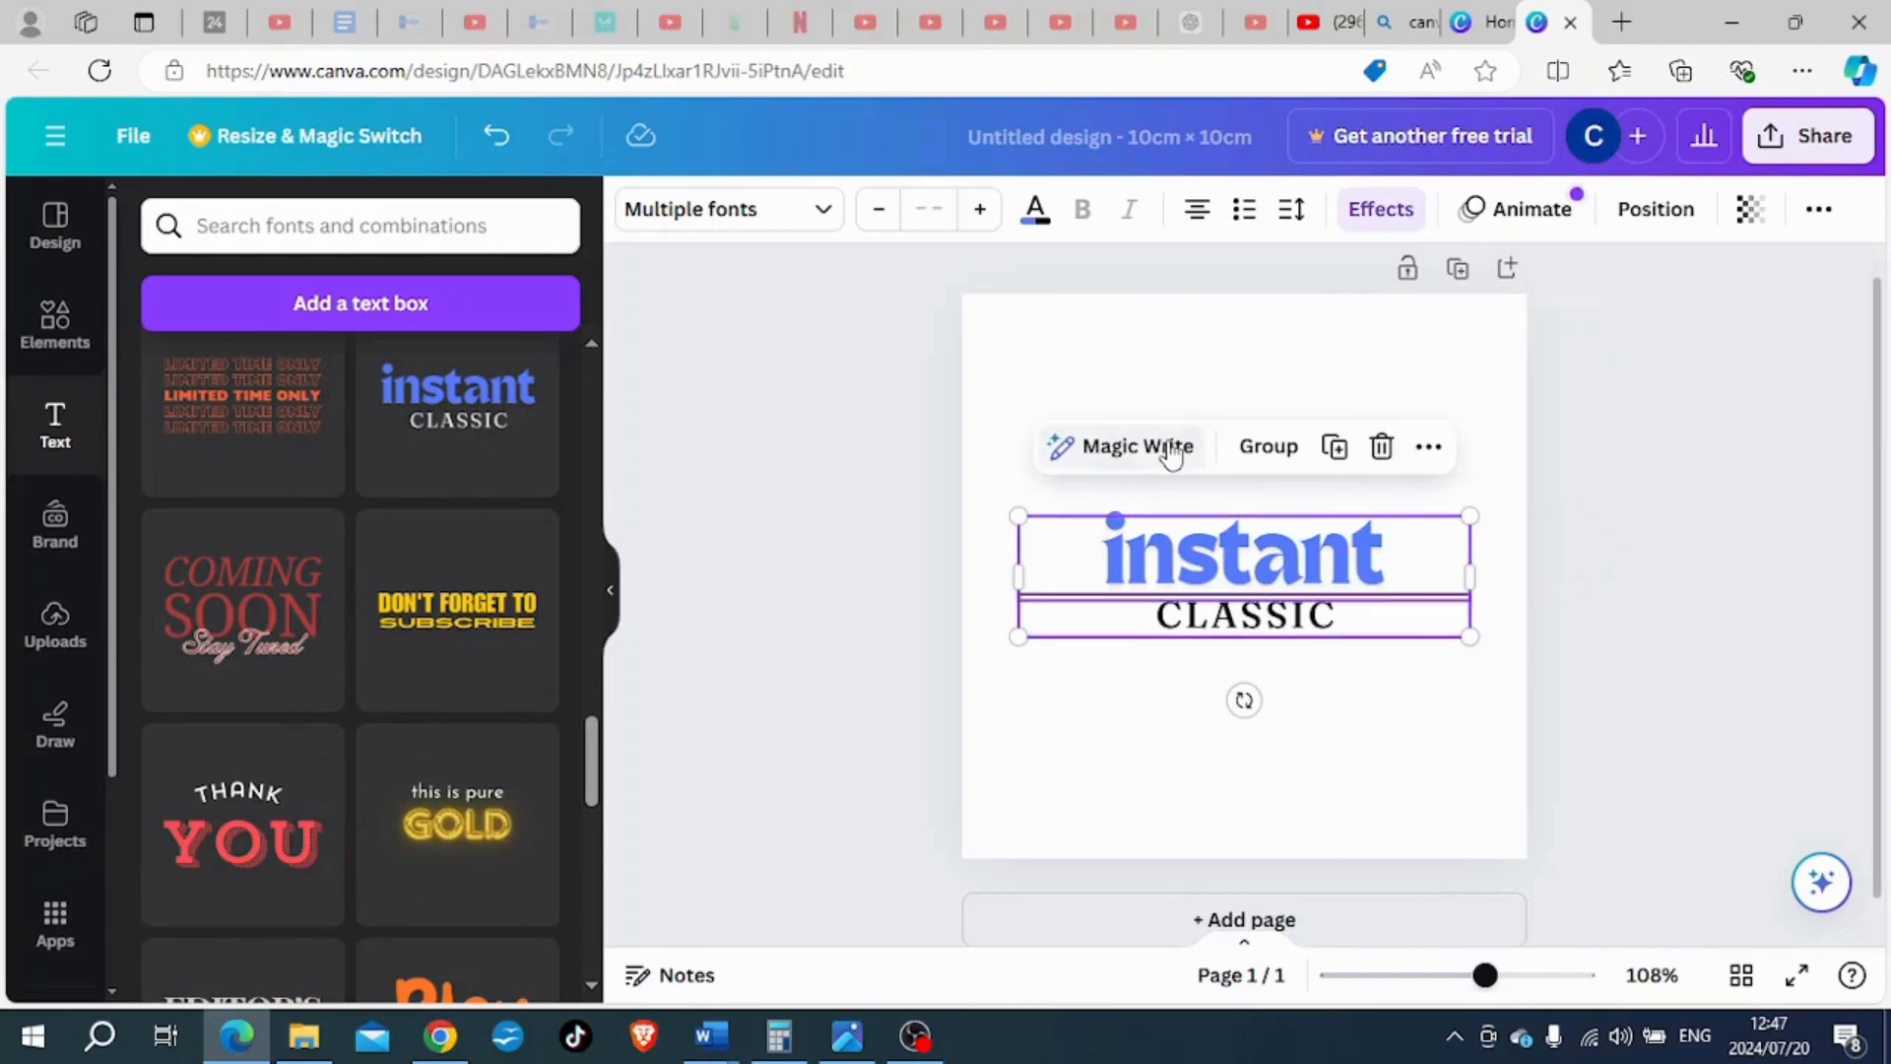
pyautogui.click(1373, 713)
# - Replace the upper text "instant" with "Birthday"
pyautogui.click(1258, 550)
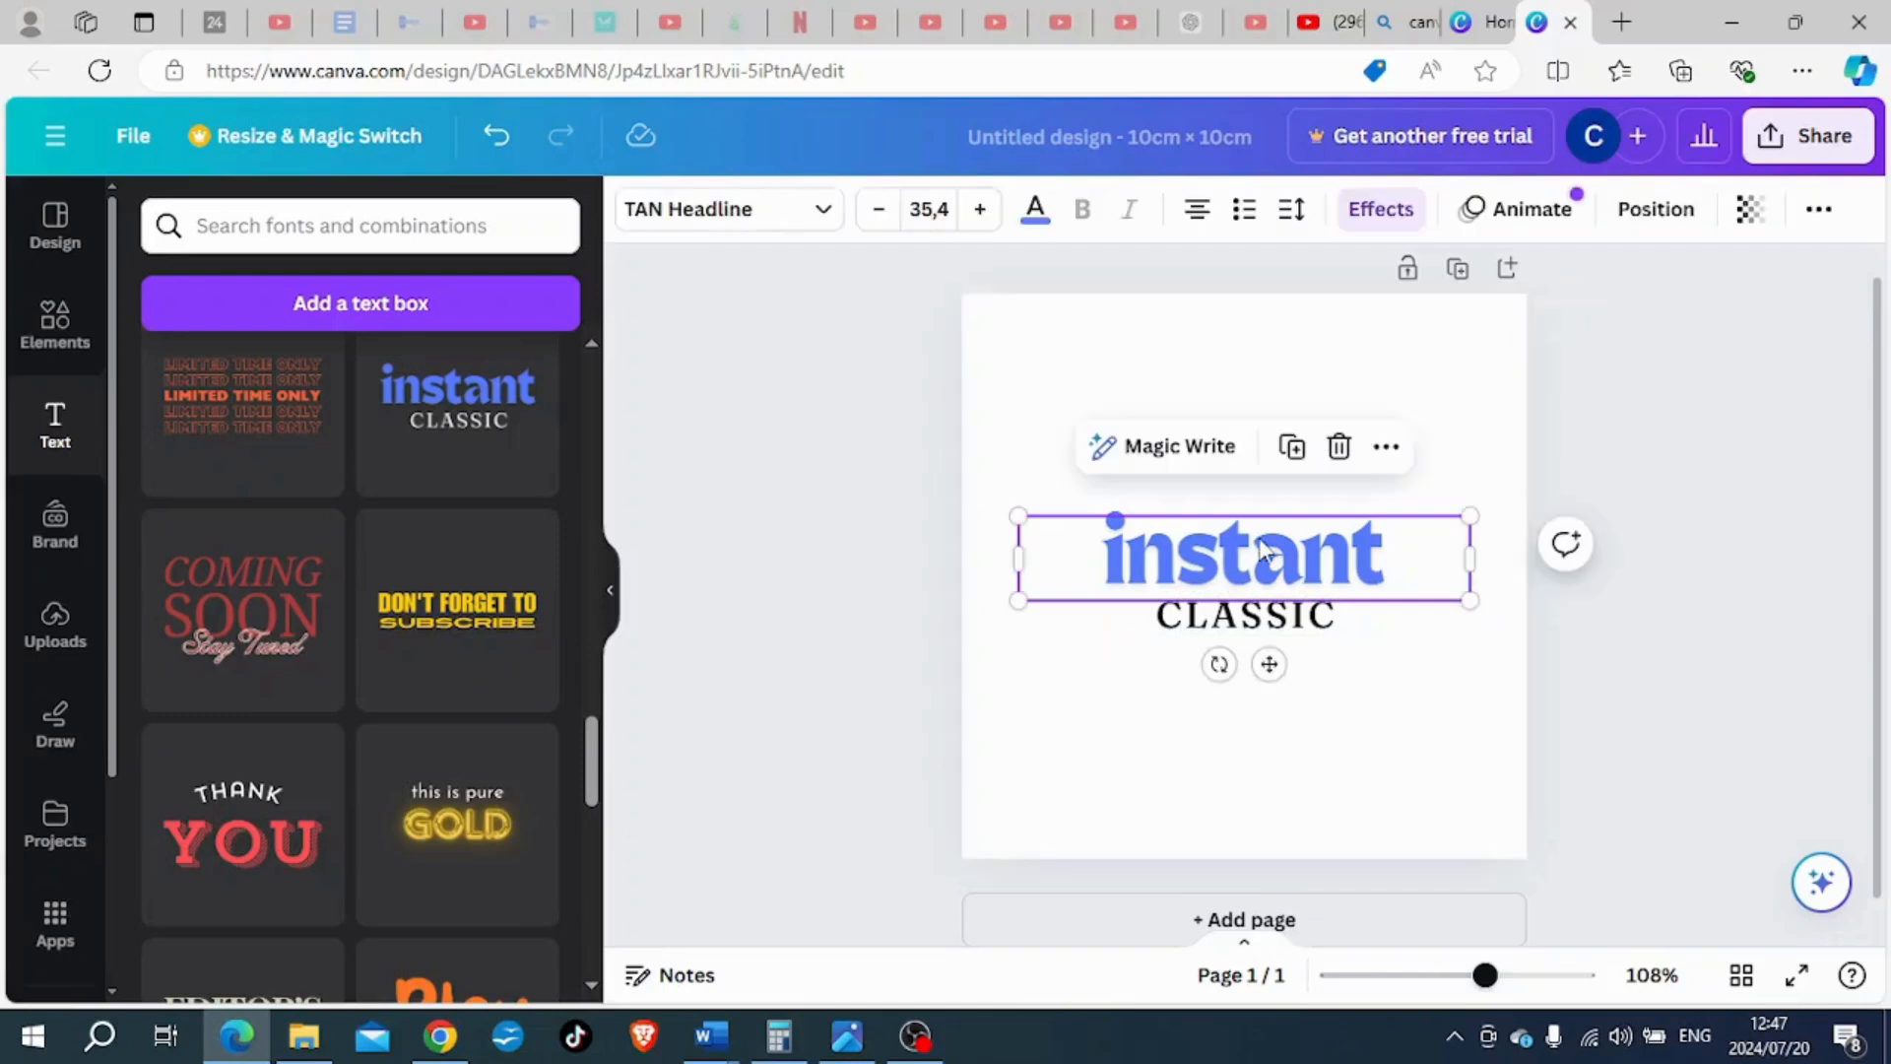
pyautogui.doubleClick(1405, 547)
pyautogui.write('Birthday')
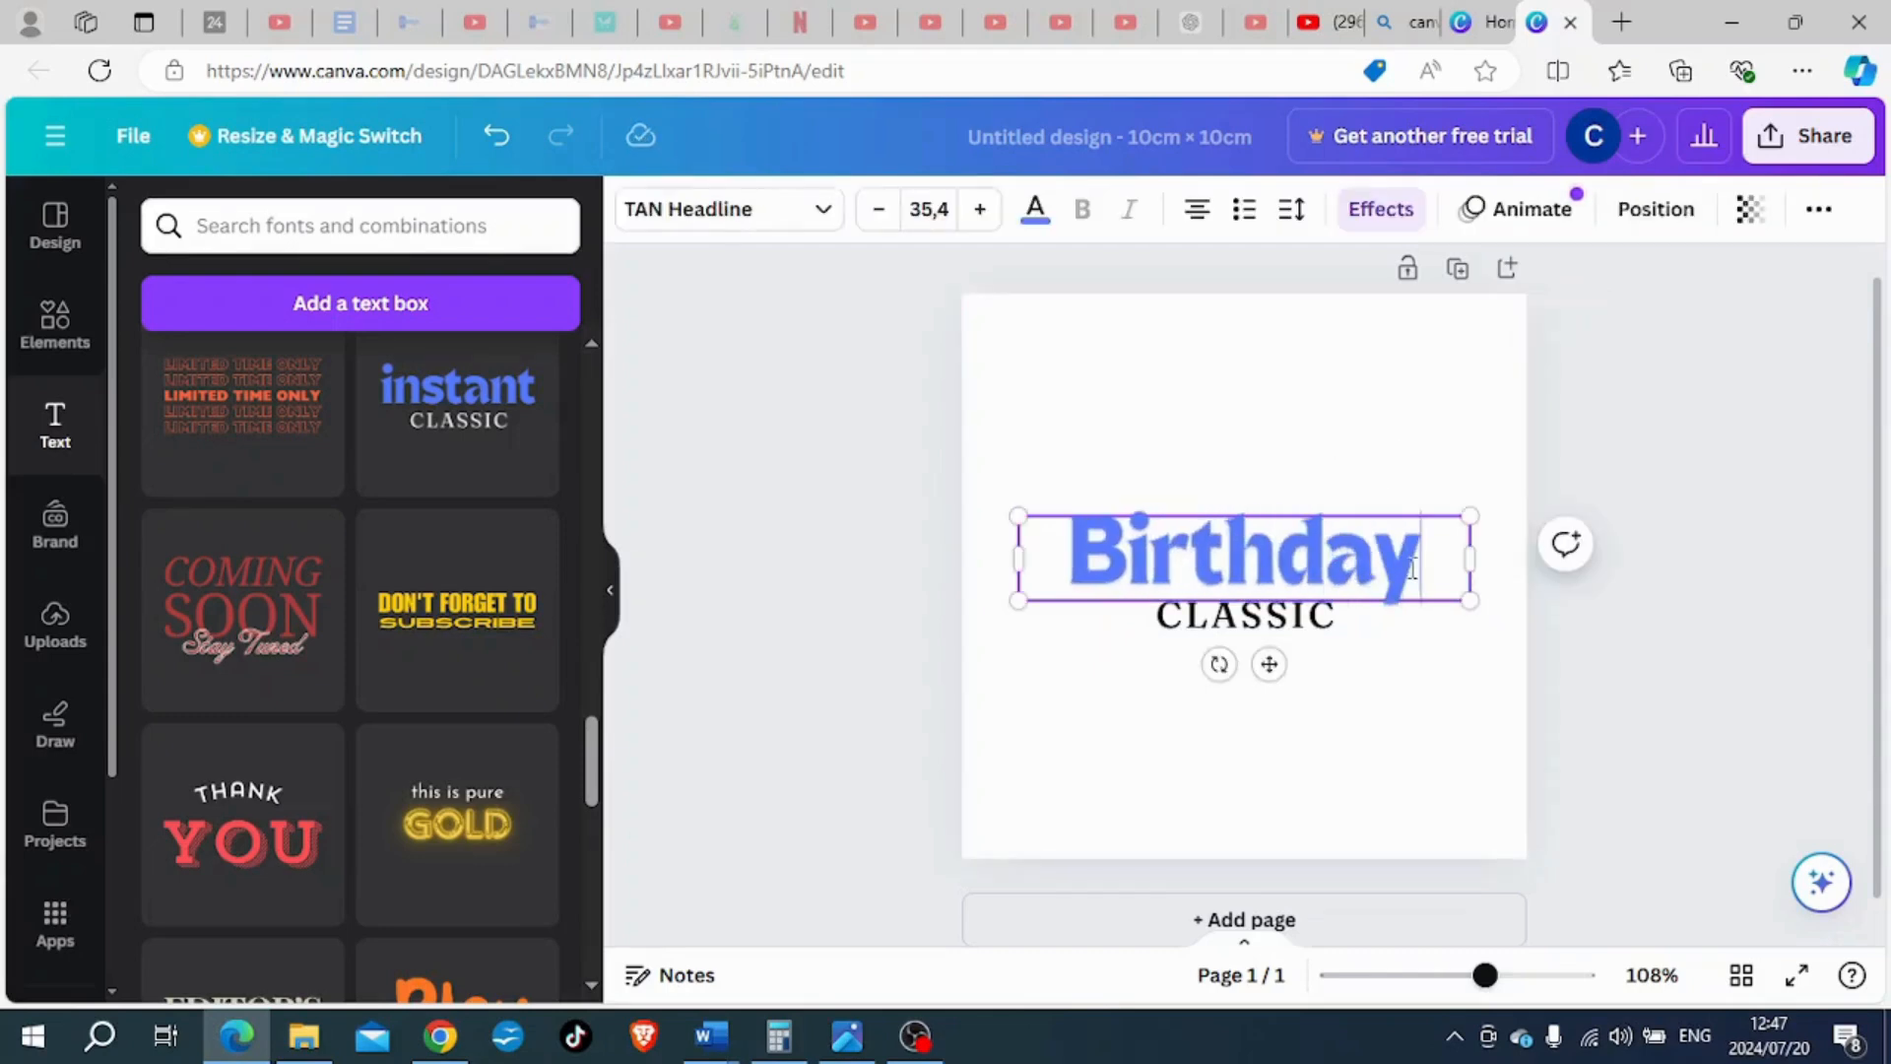
pyautogui.click(1421, 692)
# - Replace the lower text "CLASSIC" with "PARTY"
pyautogui.click(1295, 620)
pyautogui.doubleClick(1295, 621)
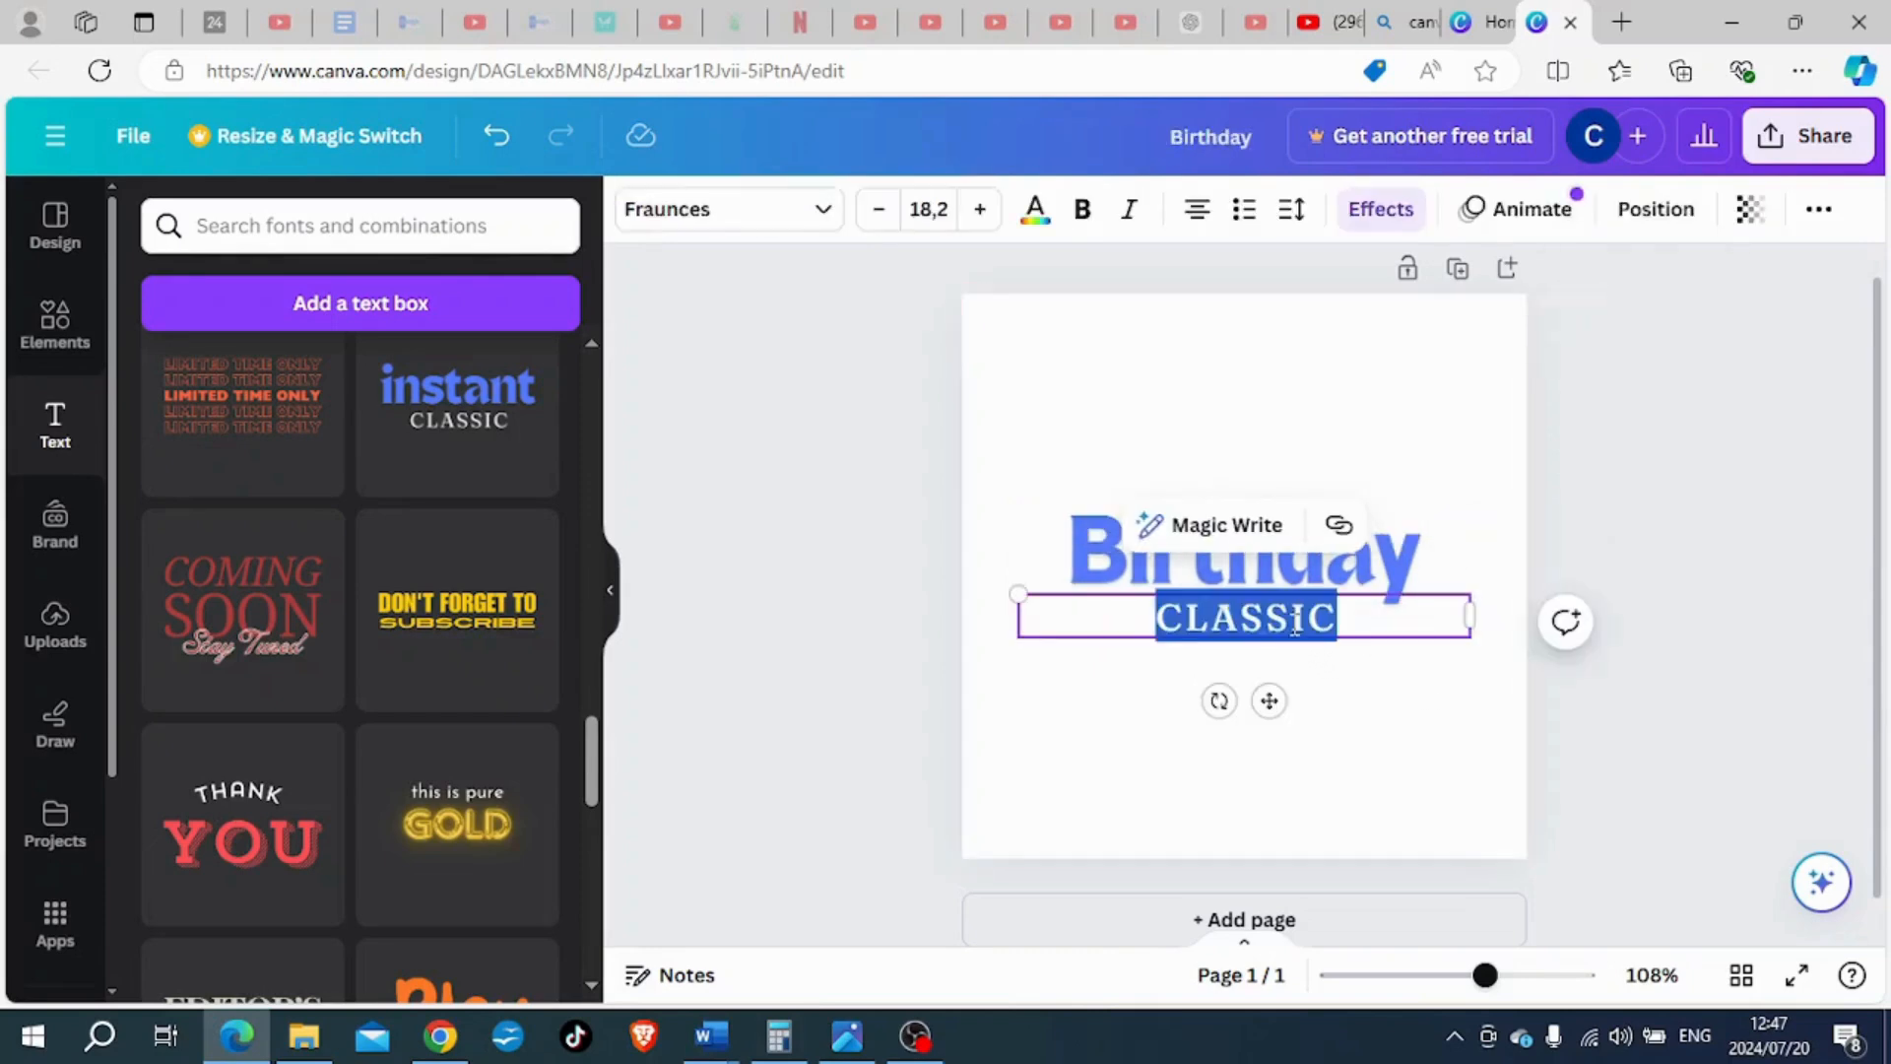
pyautogui.write('PARTY')
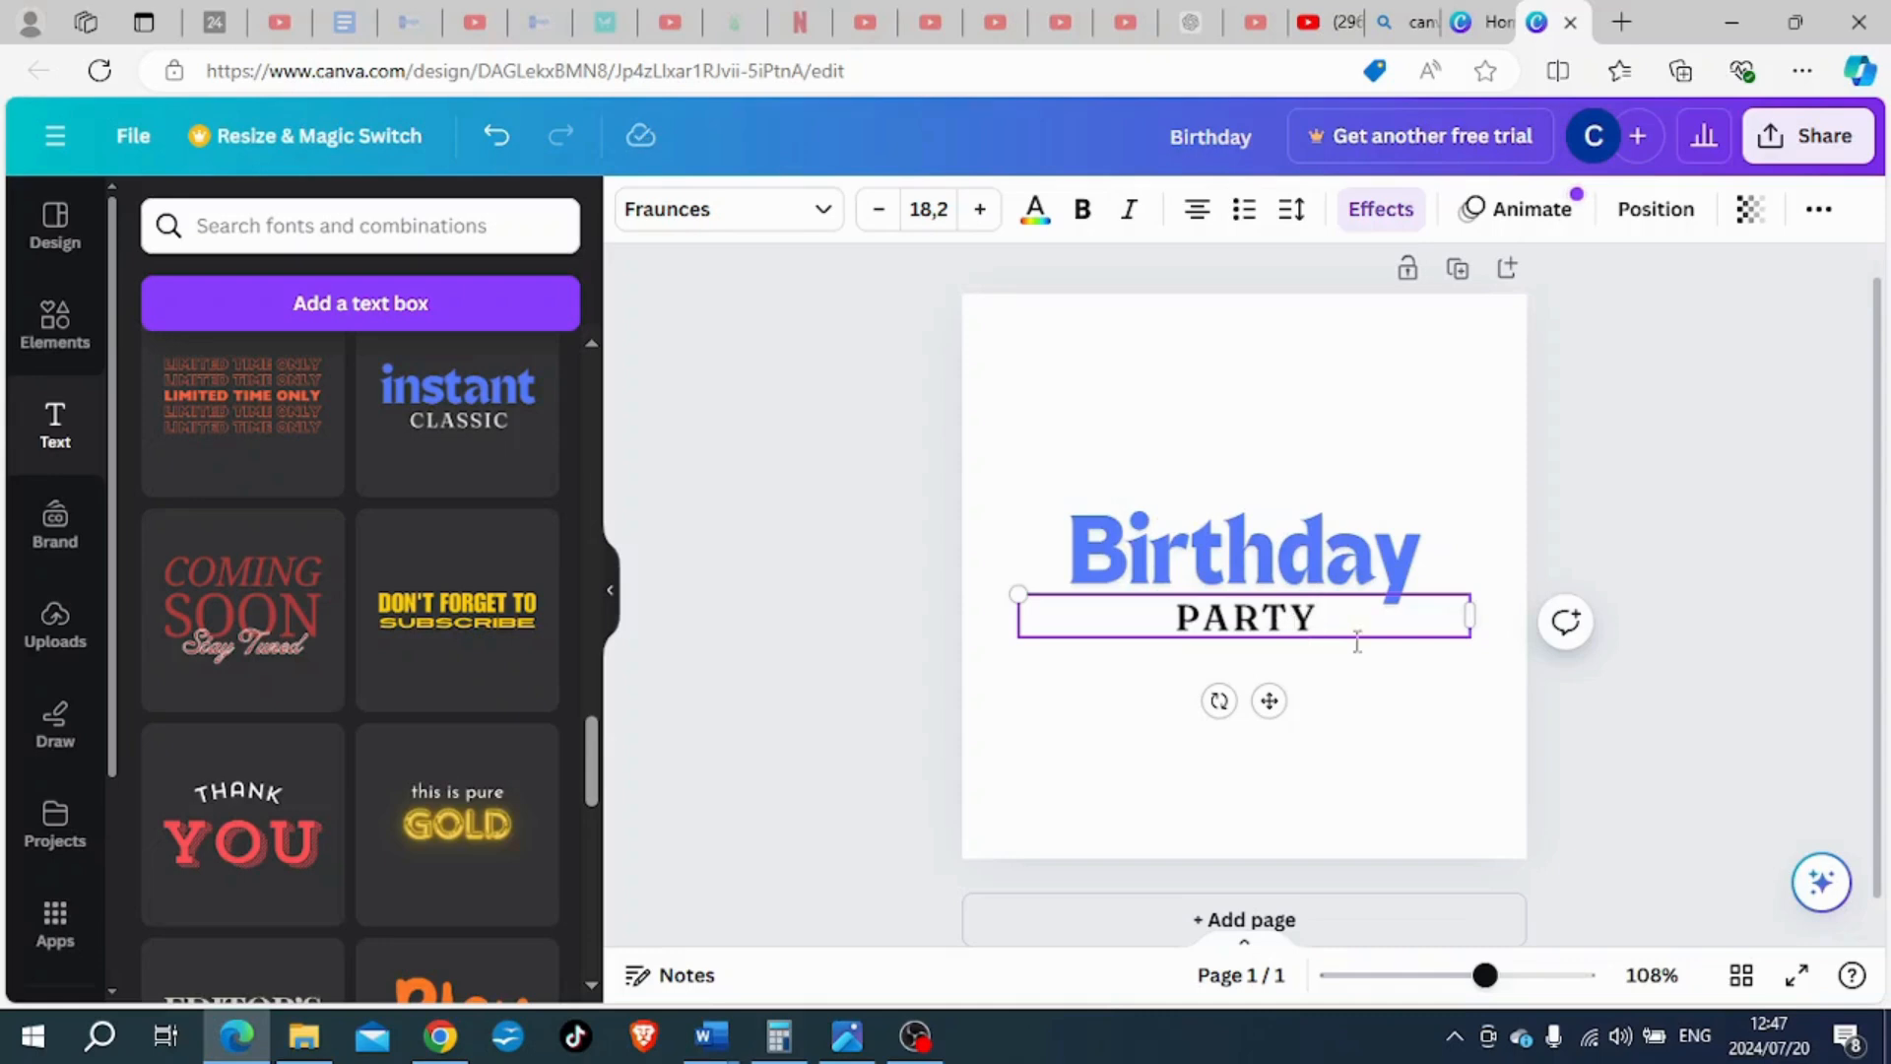
pyautogui.click(1388, 733)
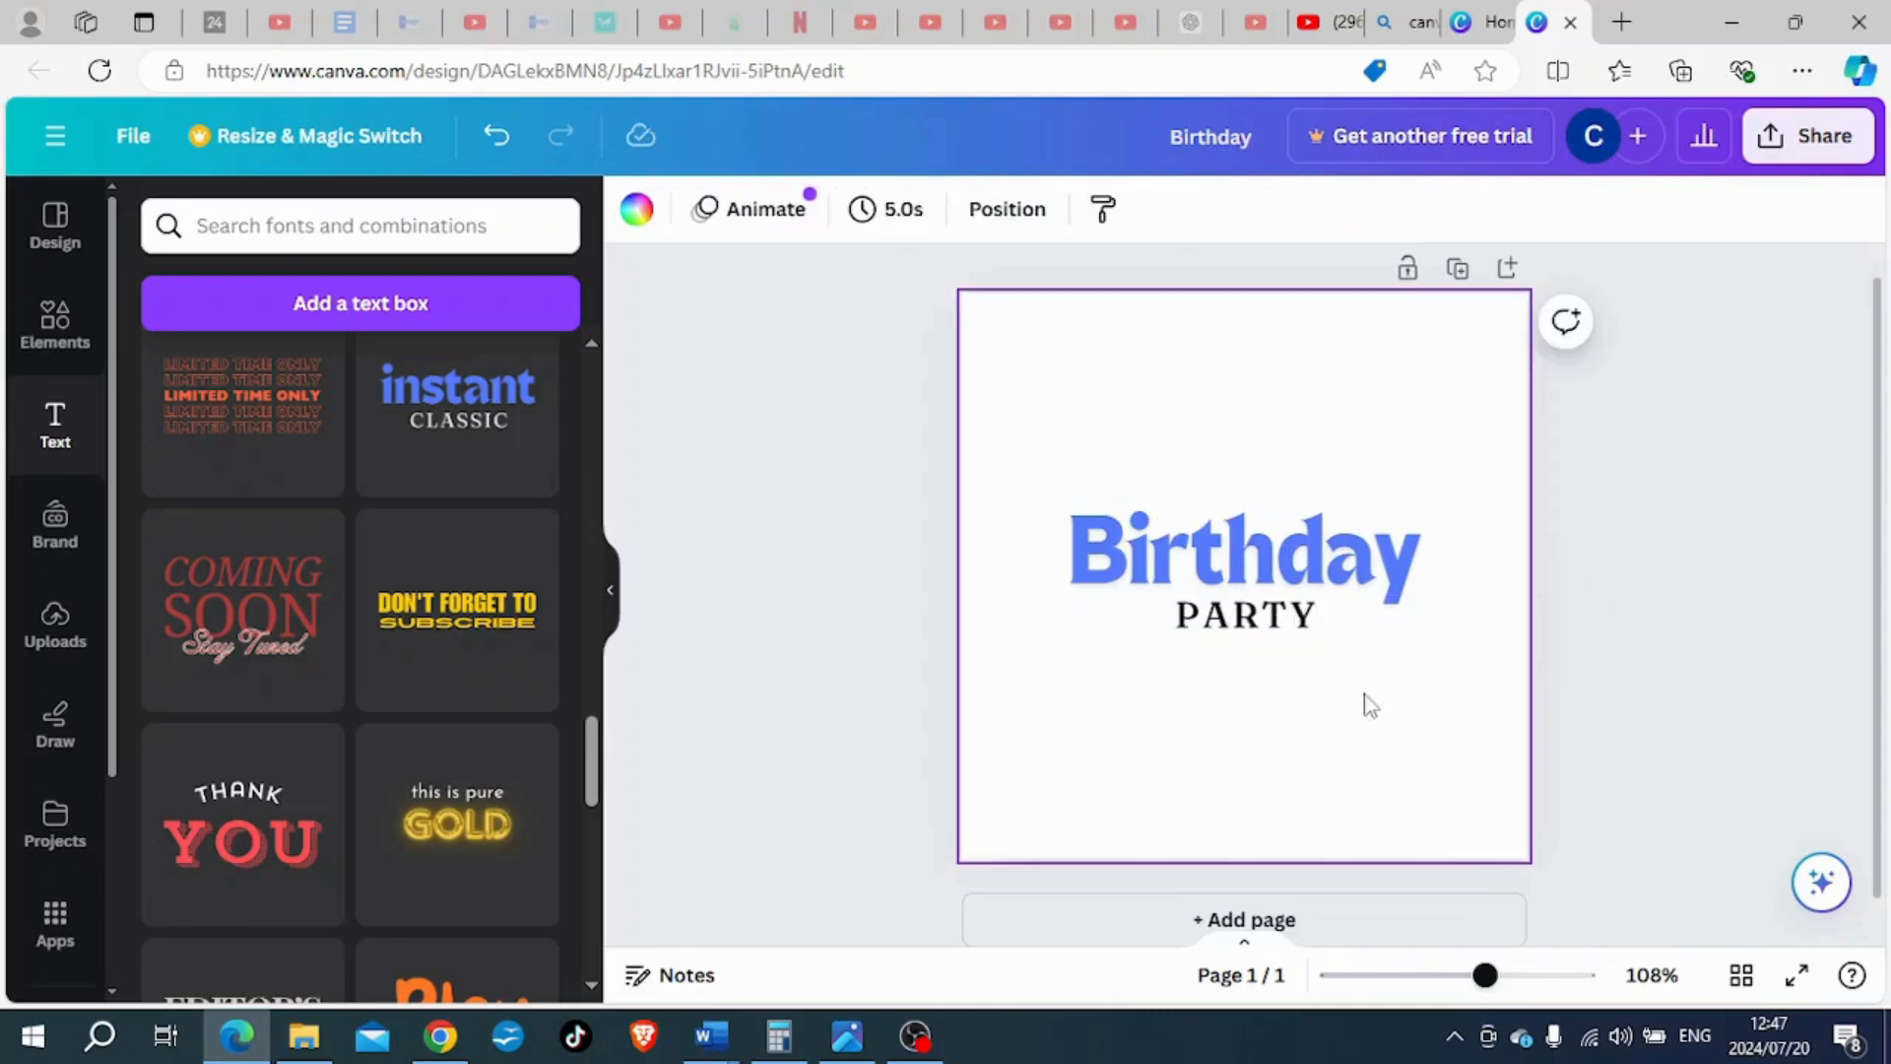
# - Change the colour of the "Birthday" text to the lighter solid purple from the default colours
pyautogui.click(1303, 559)
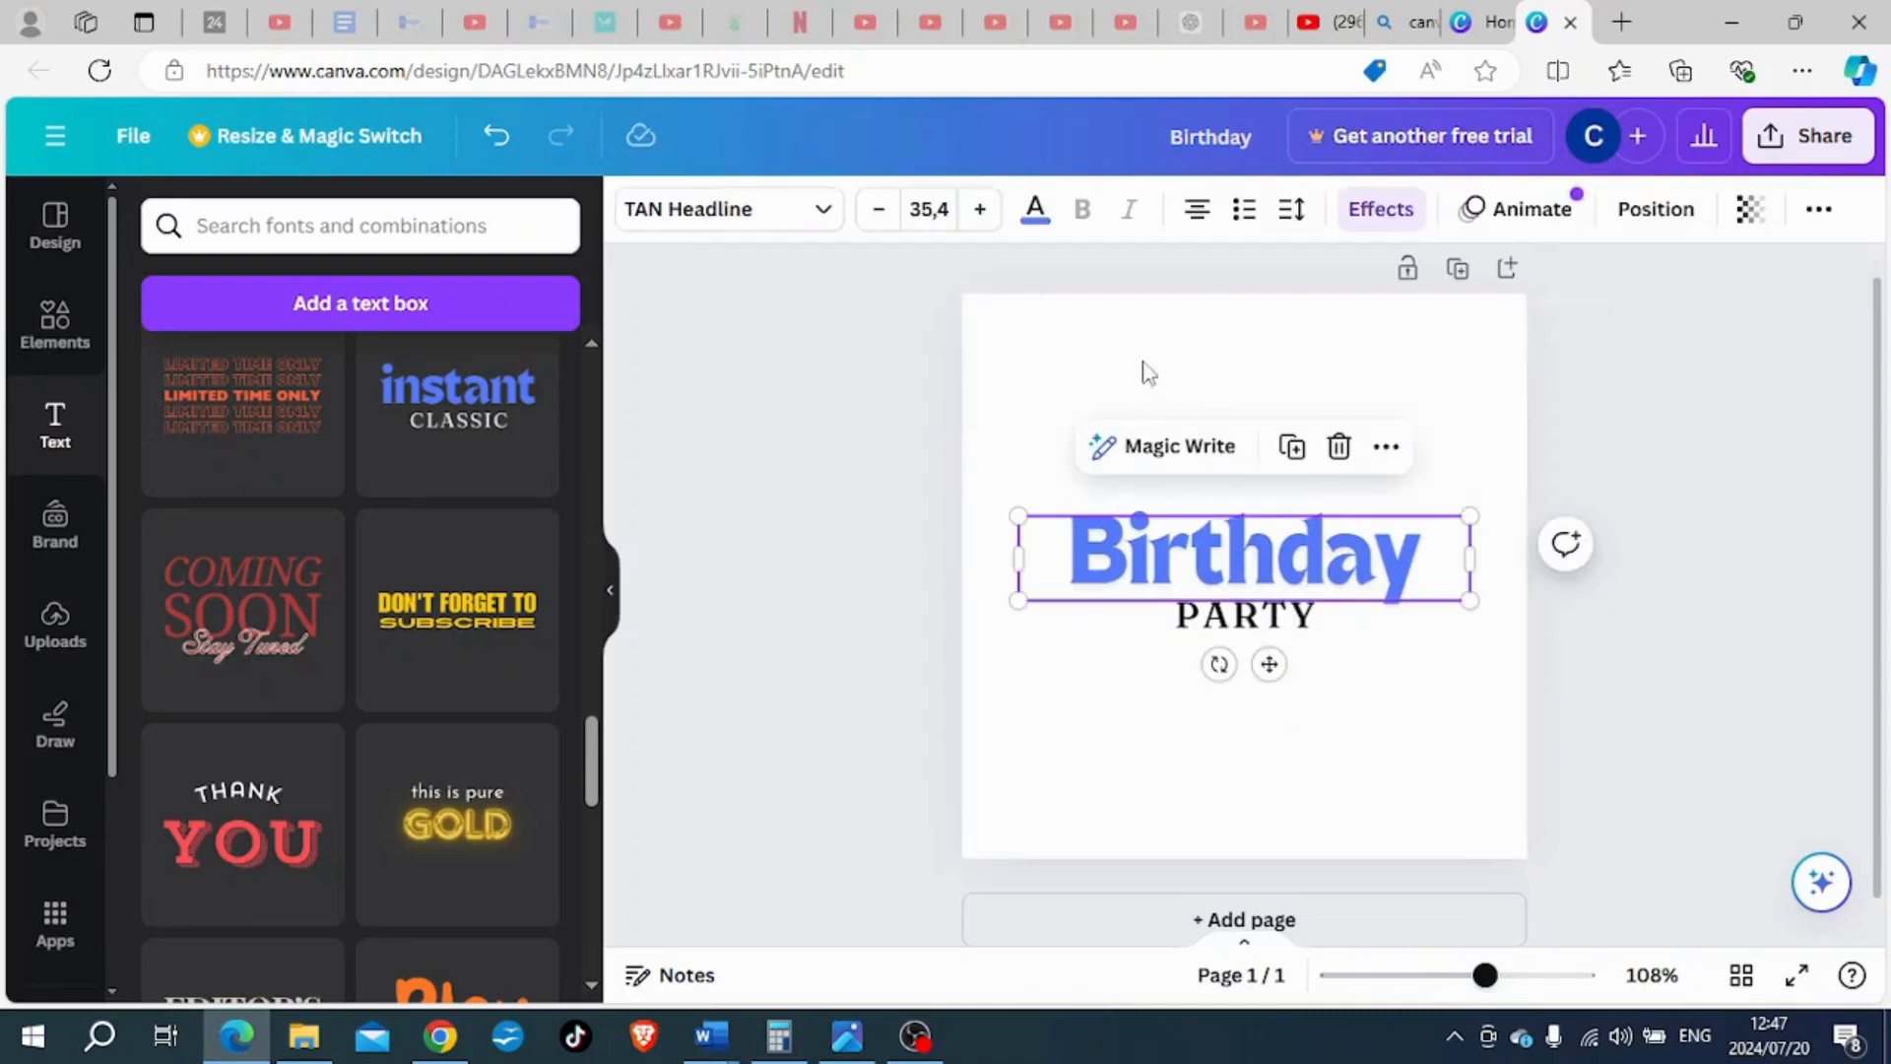
pyautogui.click(1035, 209)
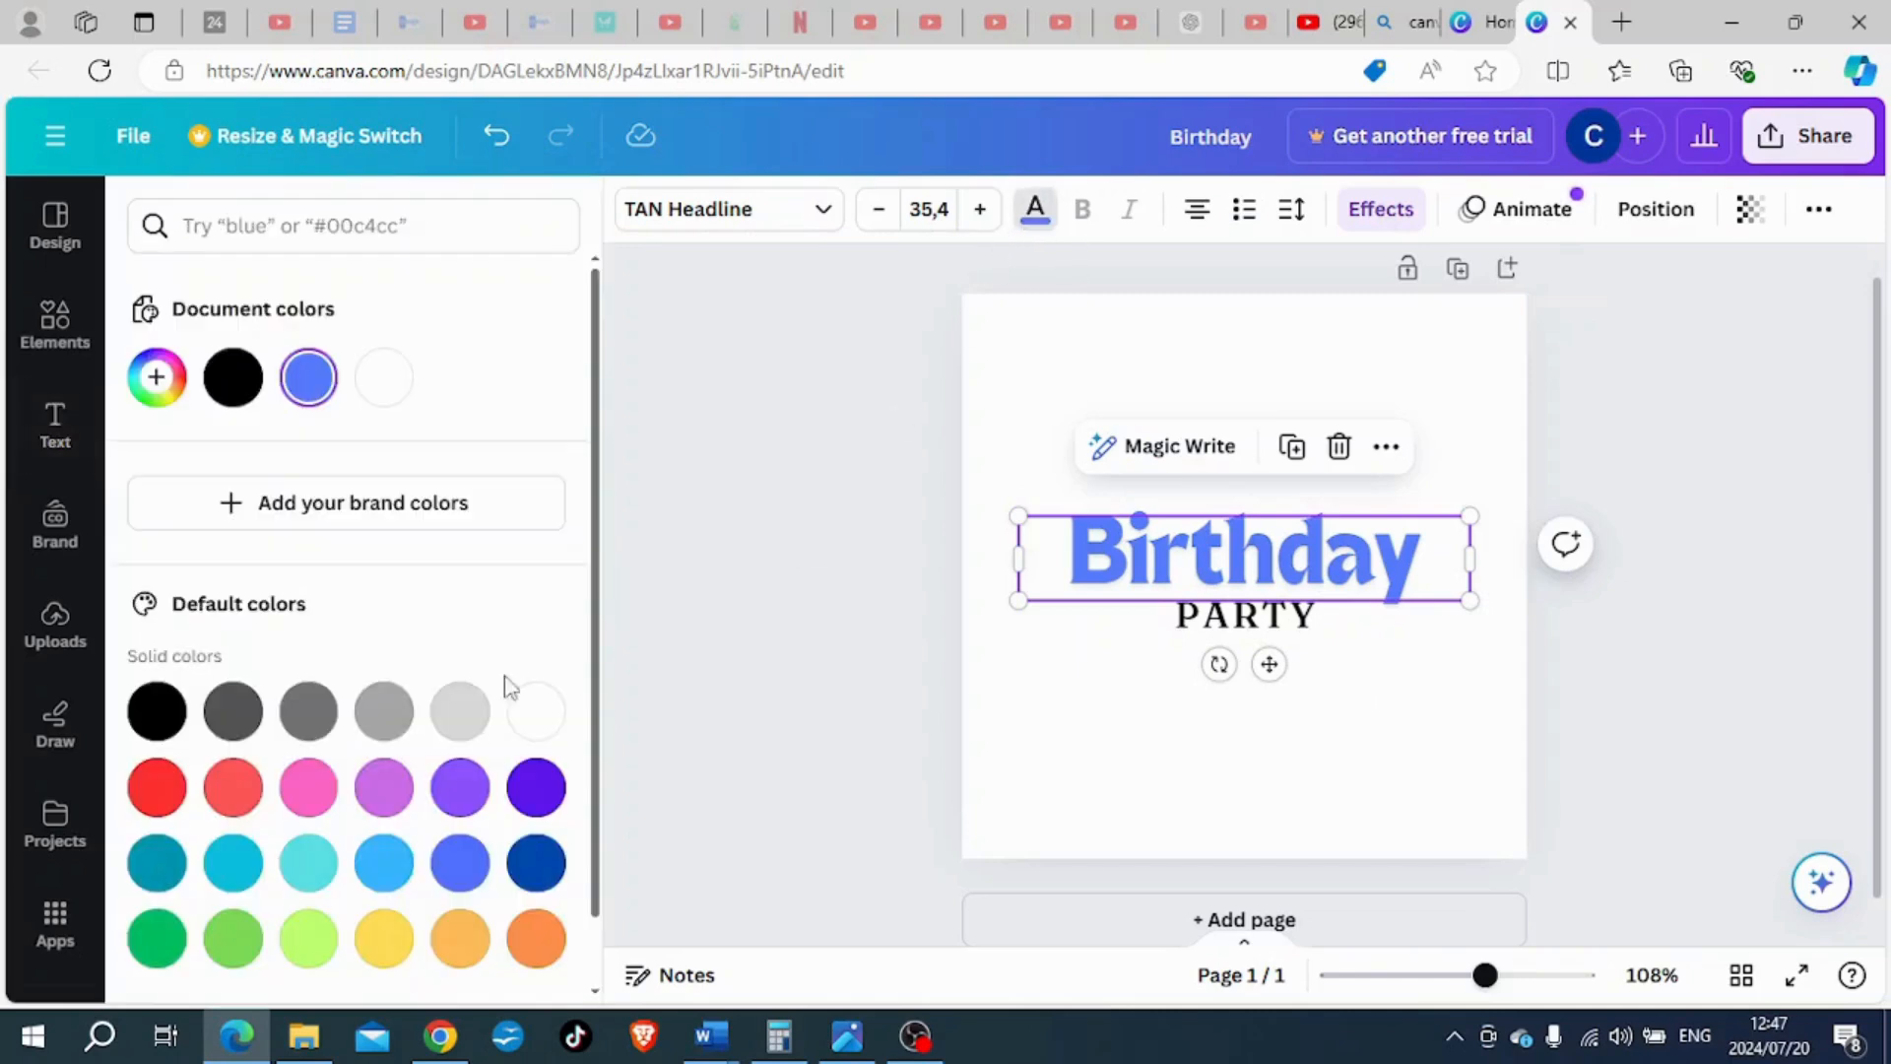
pyautogui.click(460, 787)
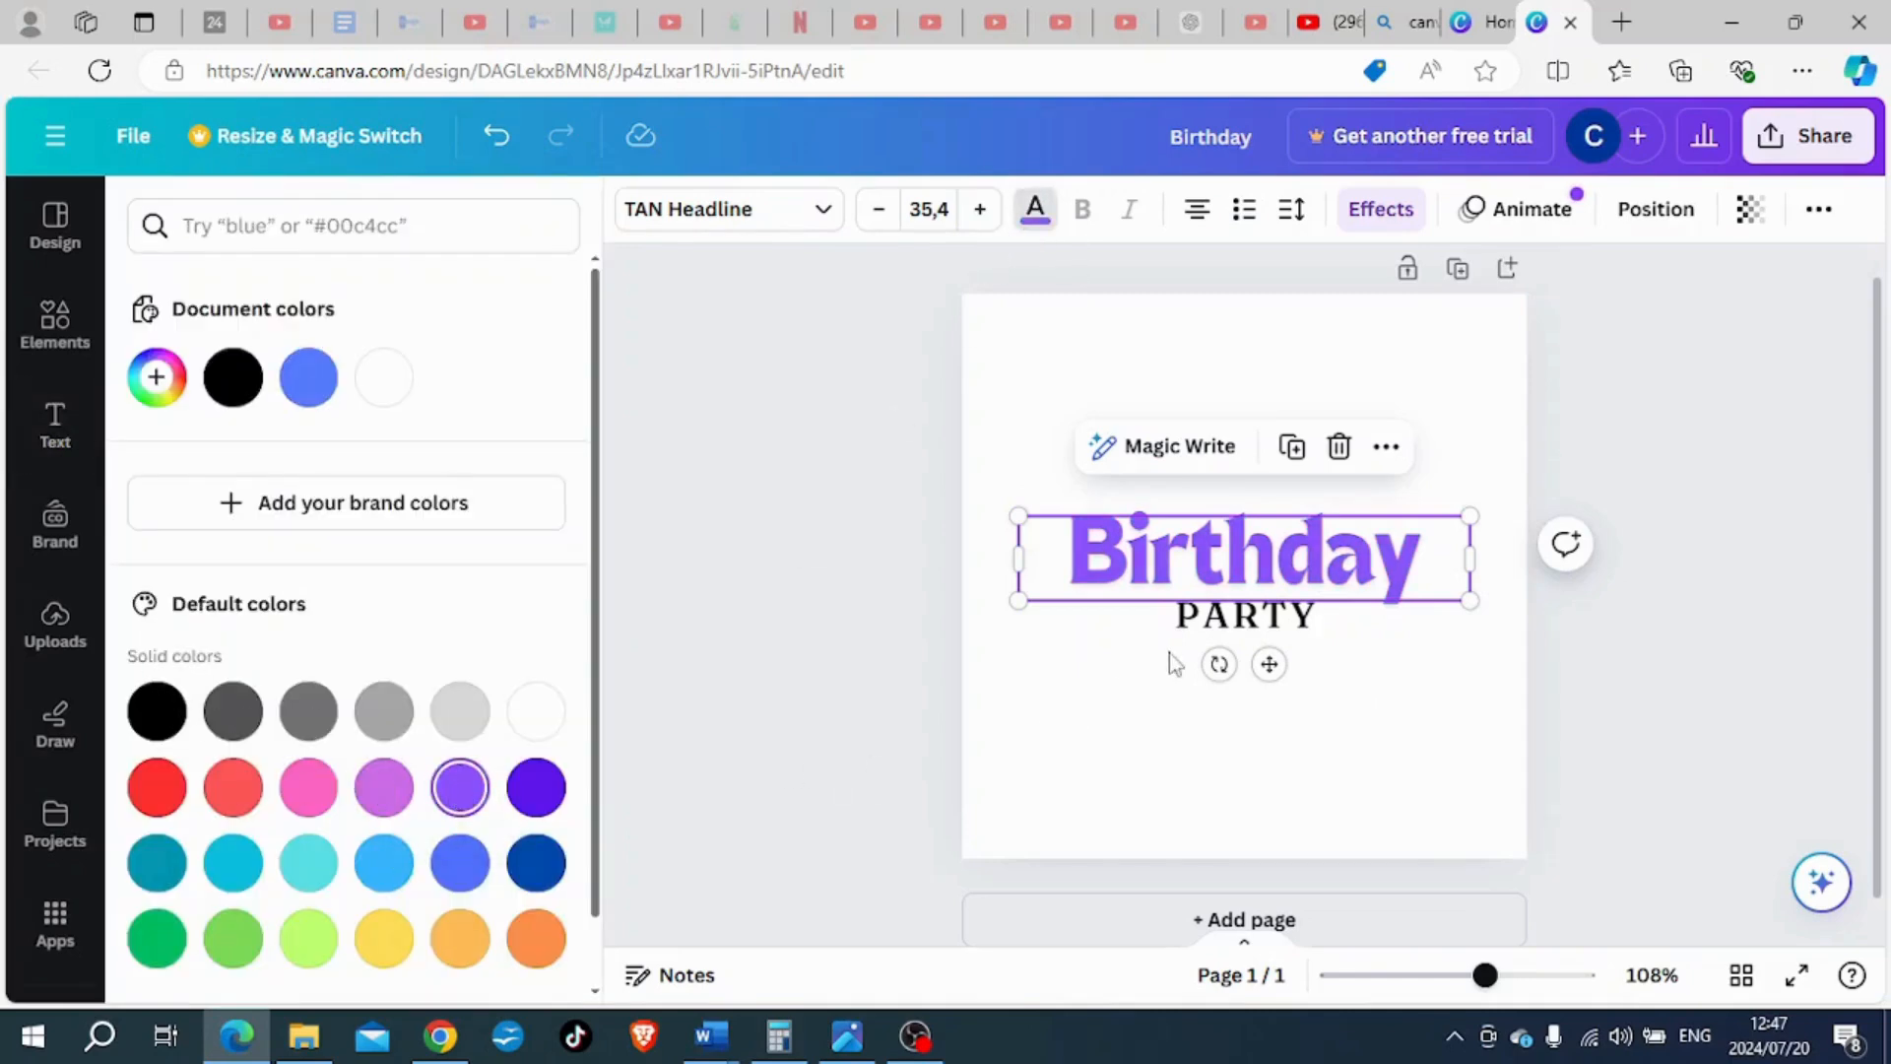
# - Change the colour of the "PARTY" text to the default pink #ff66c4
pyautogui.click(1187, 616)
pyautogui.click(1034, 209)
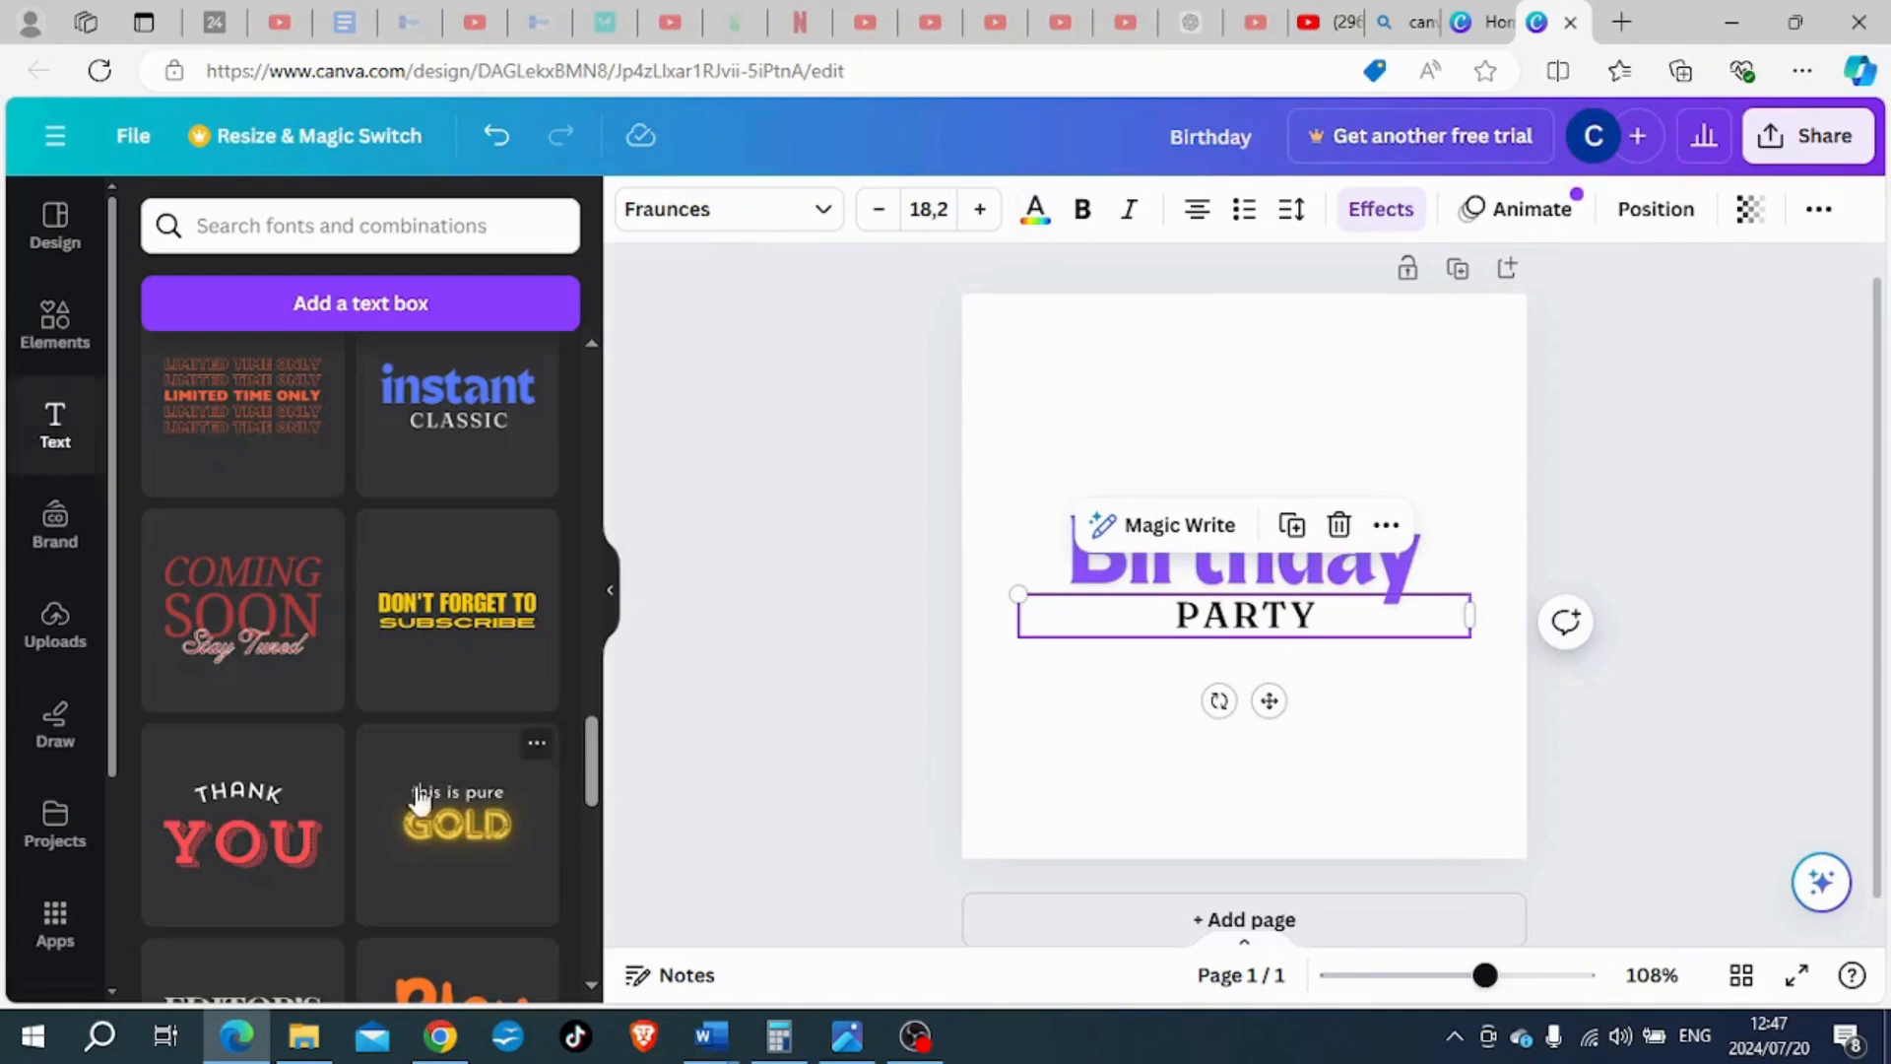
pyautogui.click(1034, 208)
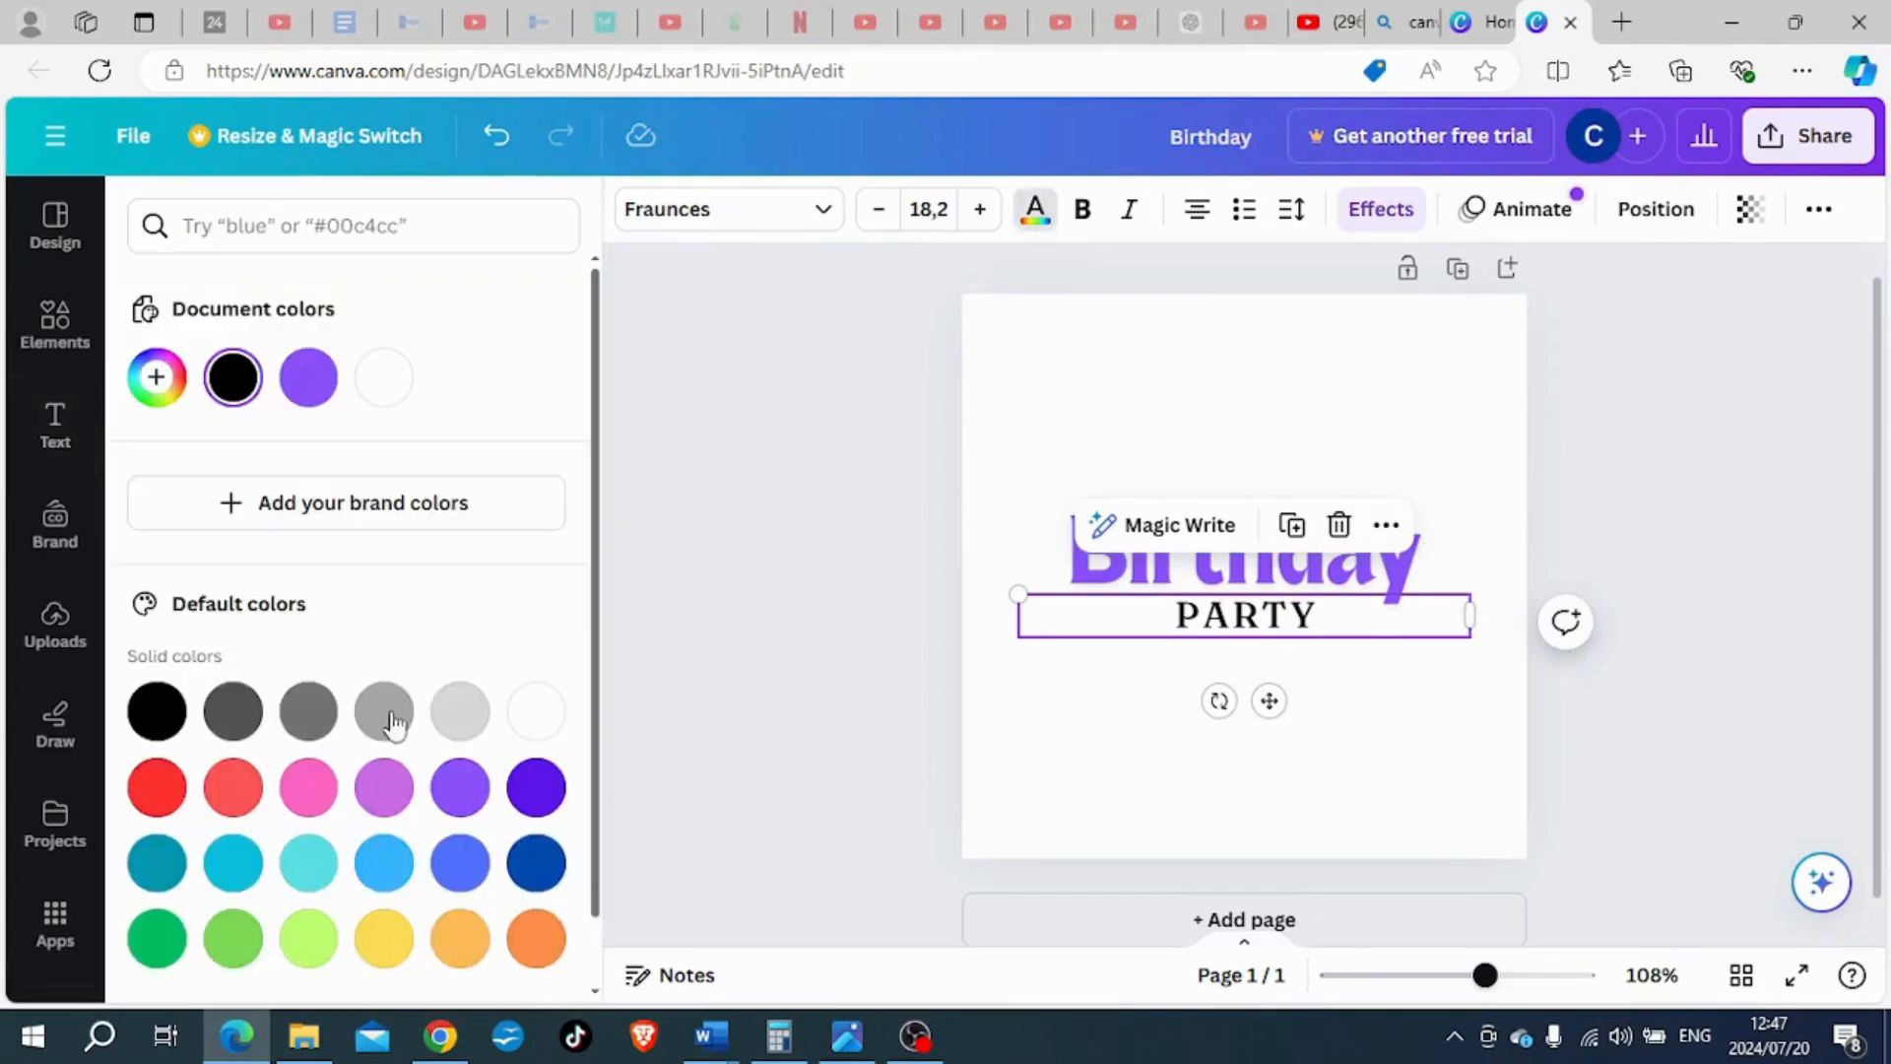
pyautogui.click(313, 790)
pyautogui.click(772, 677)
pyautogui.click(1059, 751)
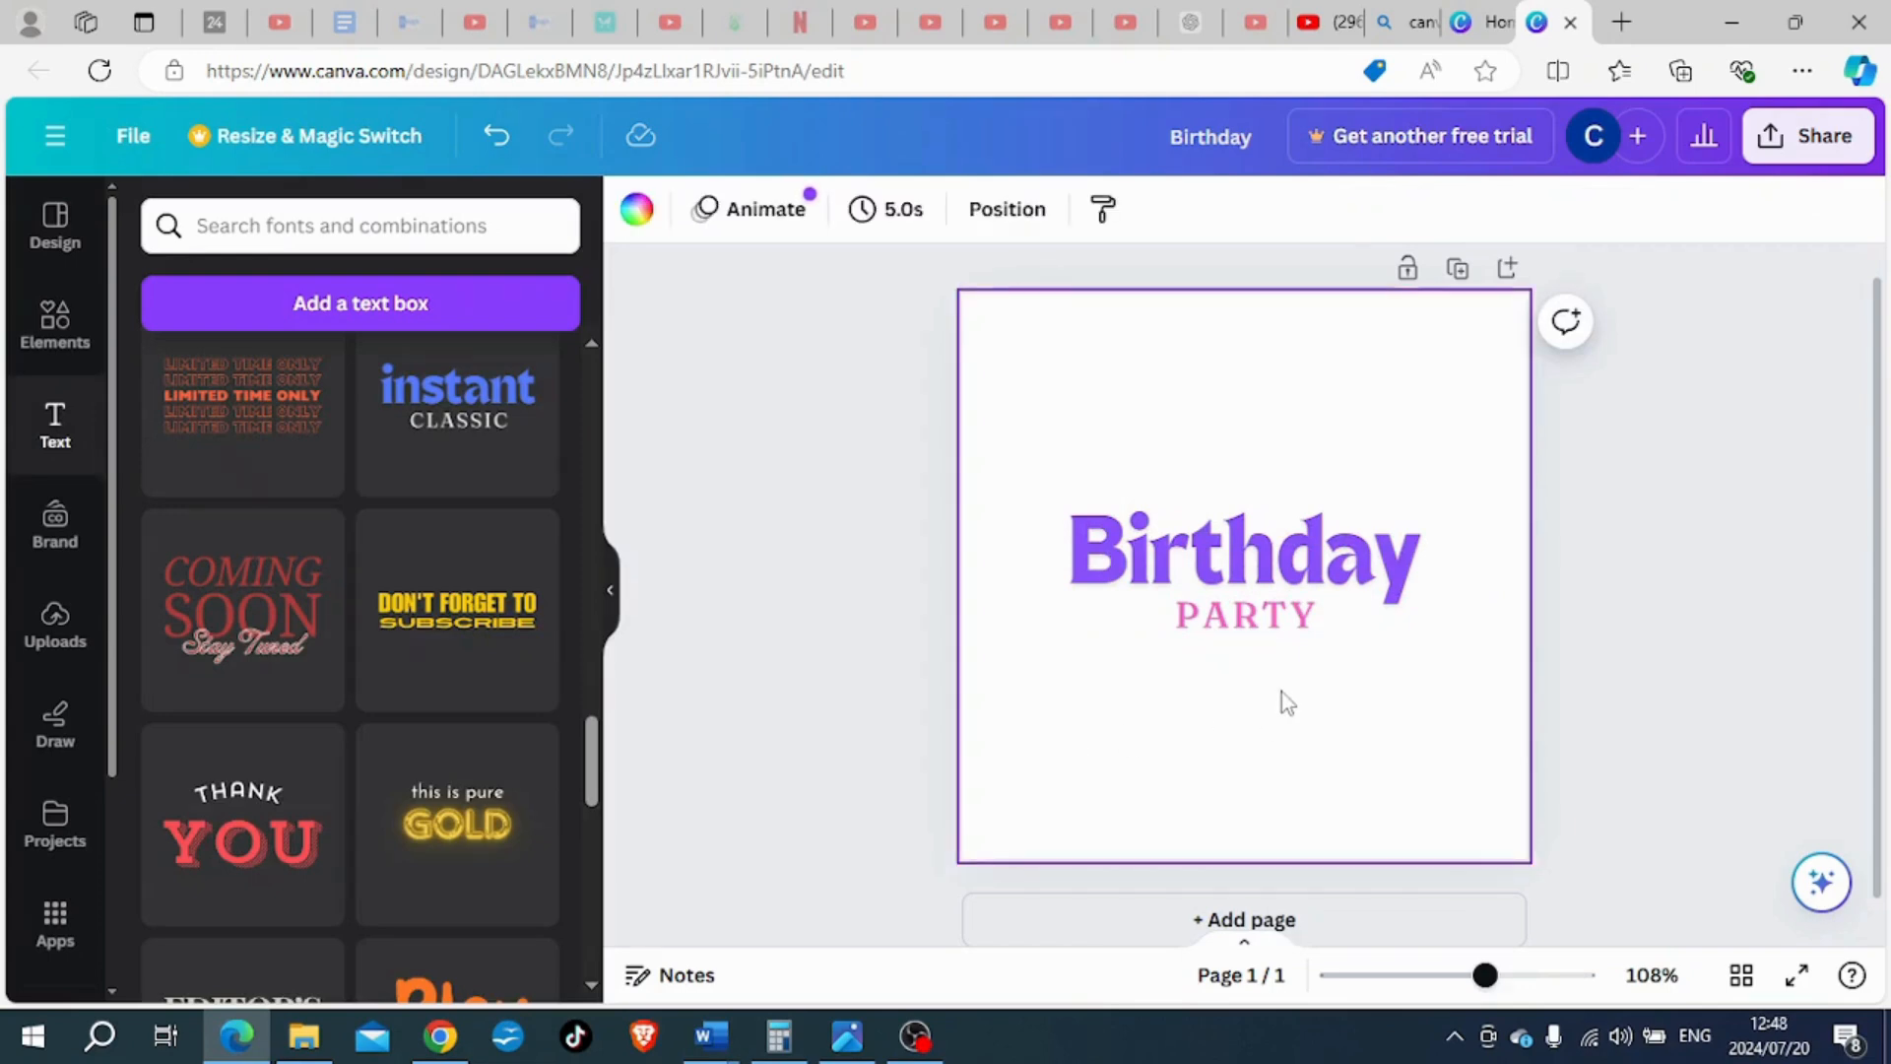
# - Set the font of the "Birthday" text to Alex Brush
pyautogui.click(1313, 557)
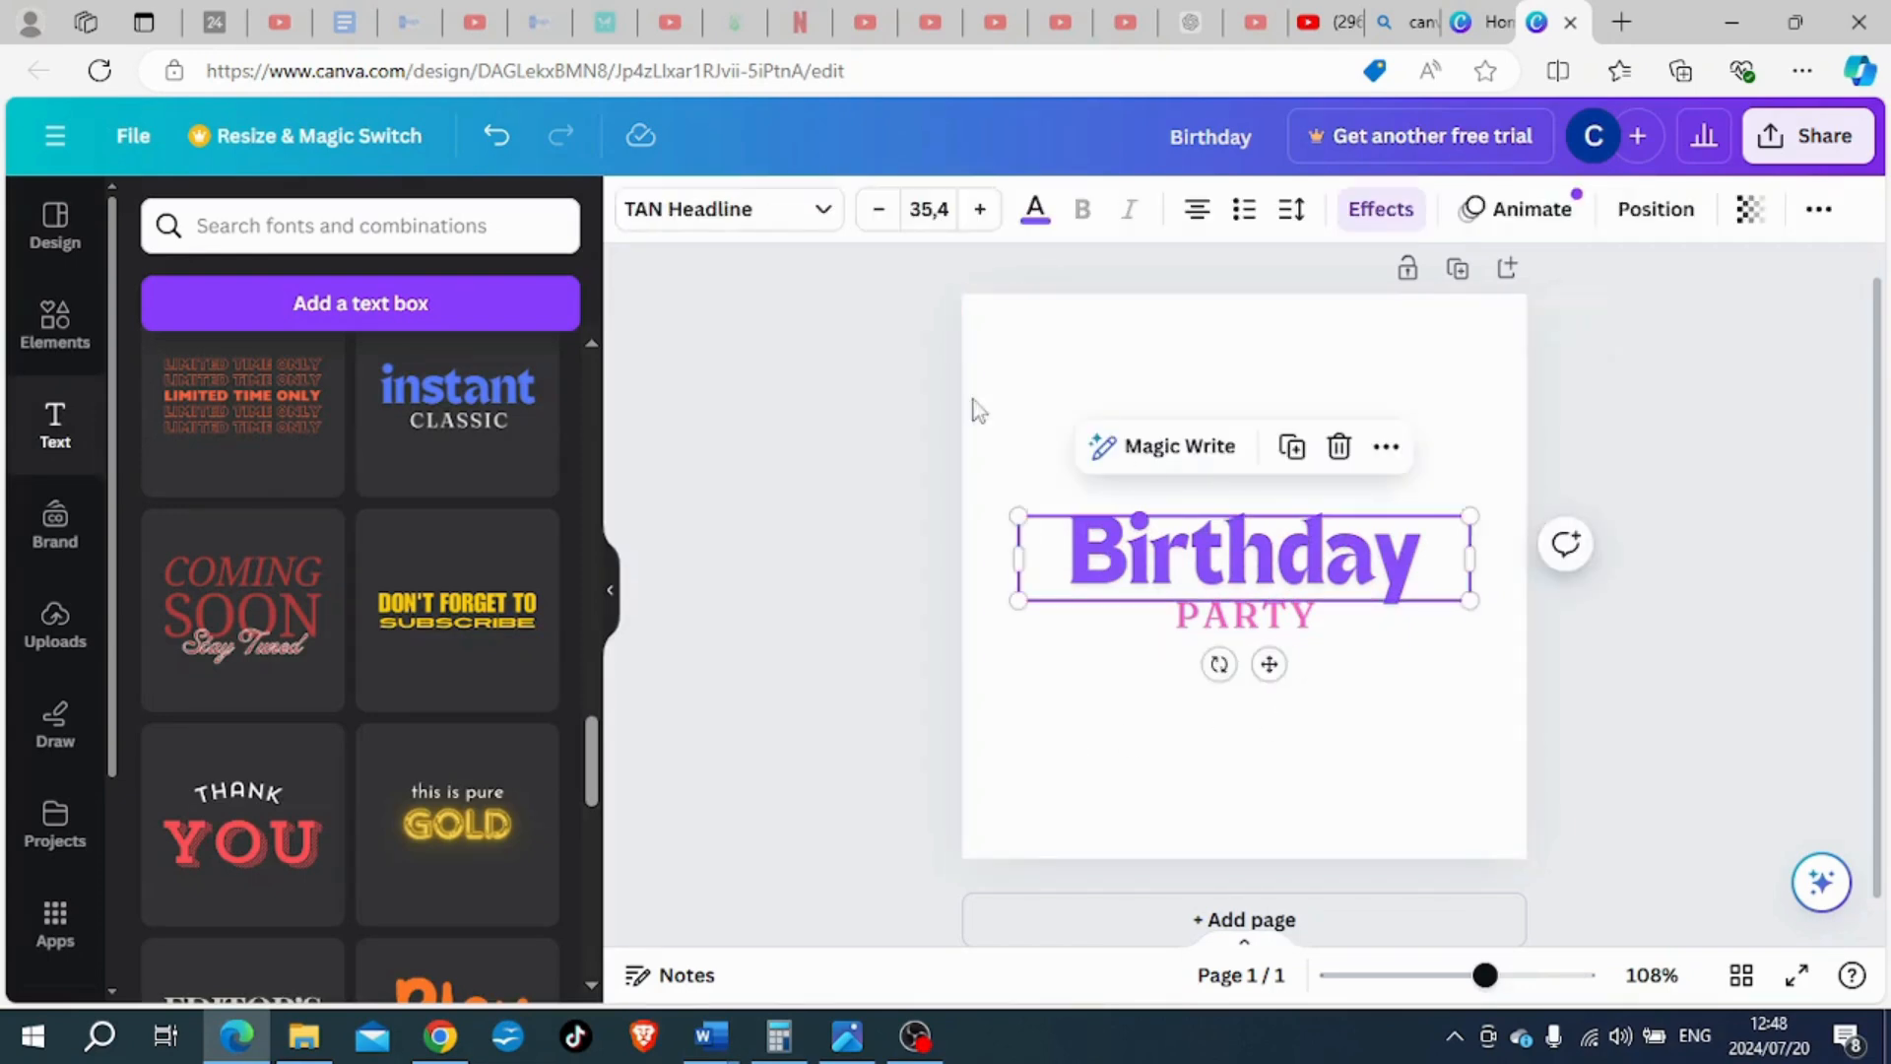
pyautogui.click(748, 209)
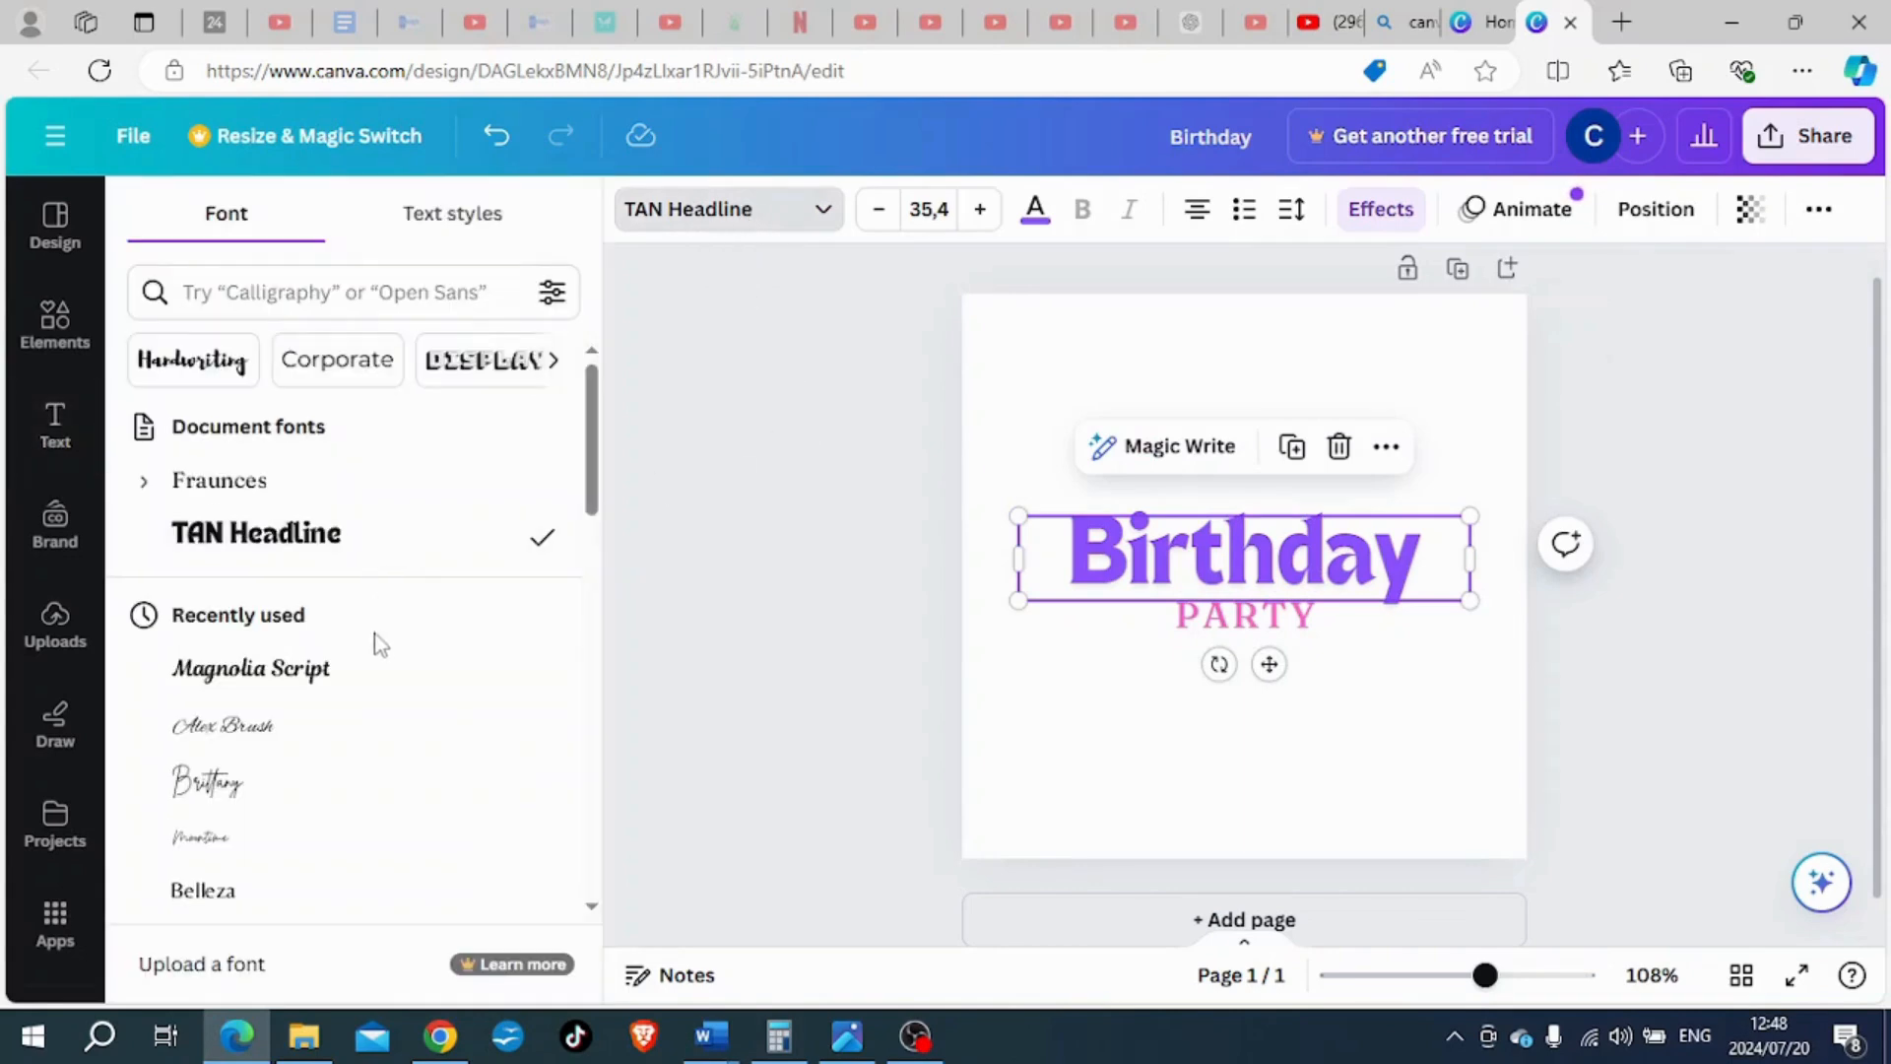
pyautogui.click(304, 728)
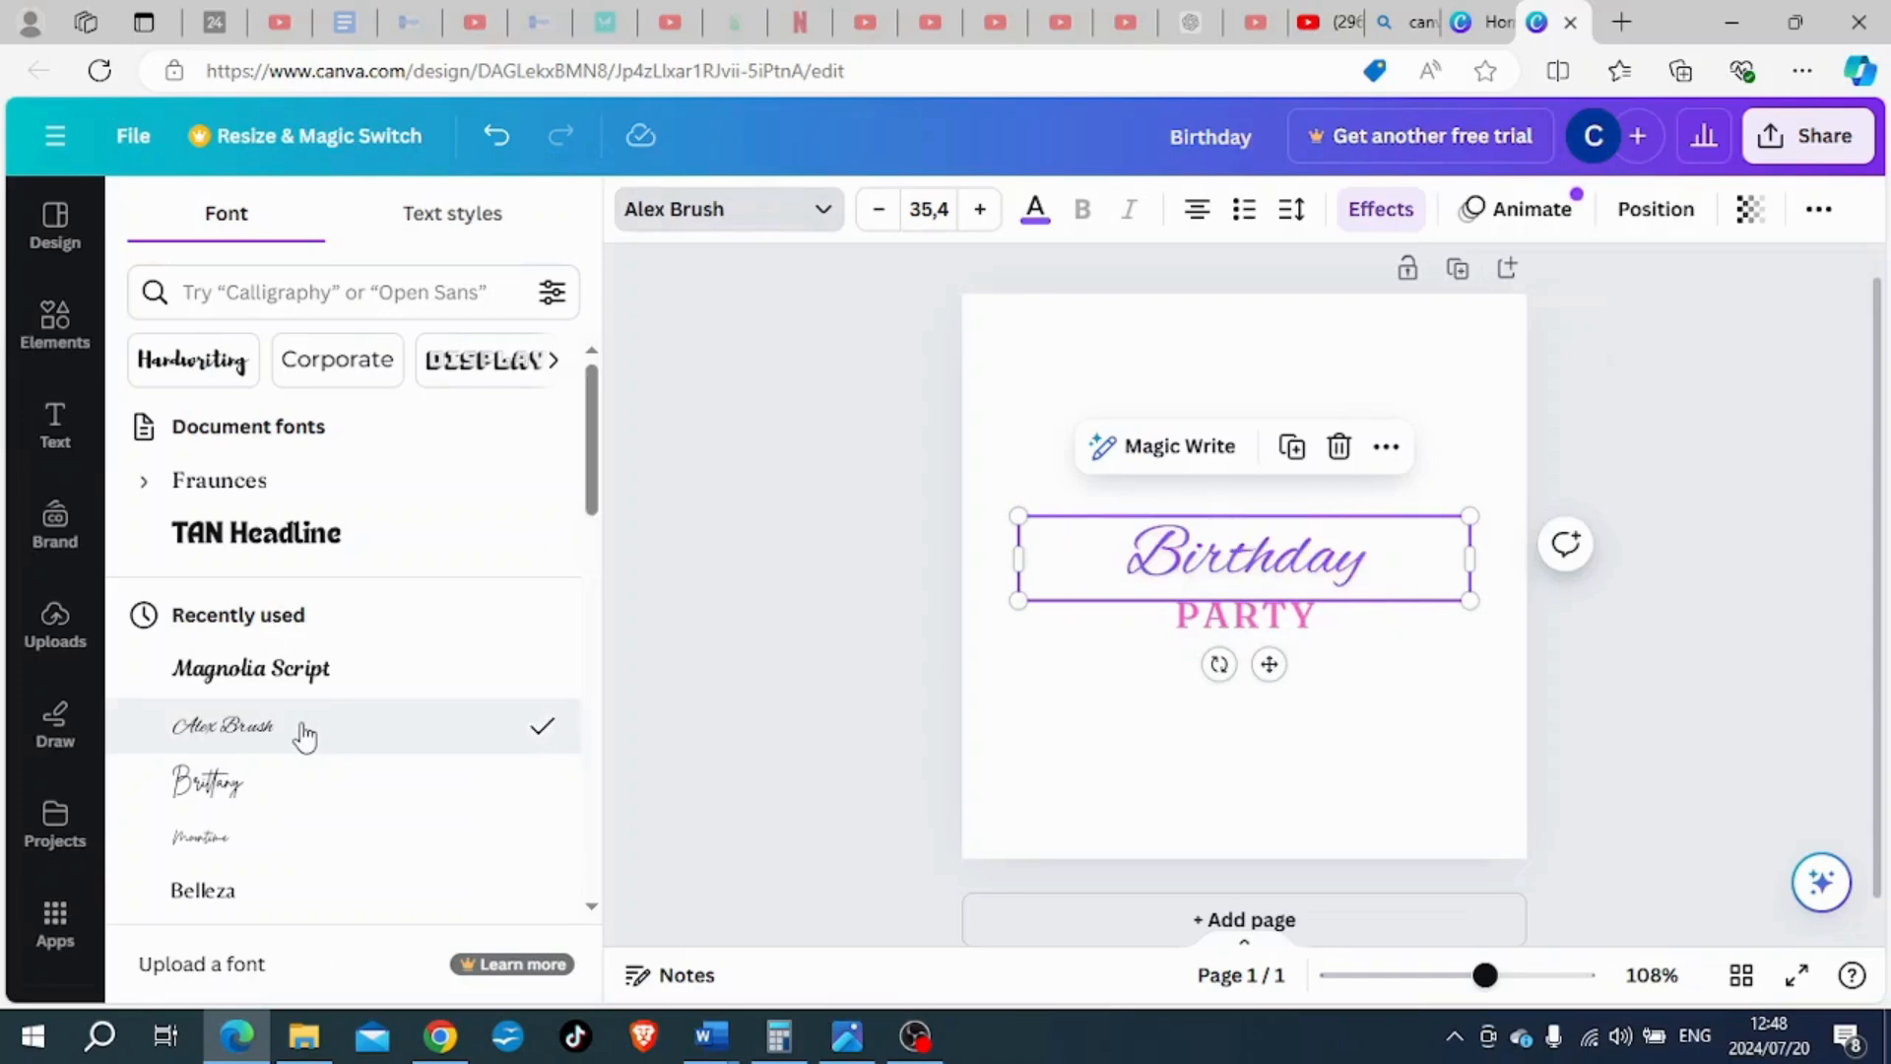
pyautogui.click(900, 557)
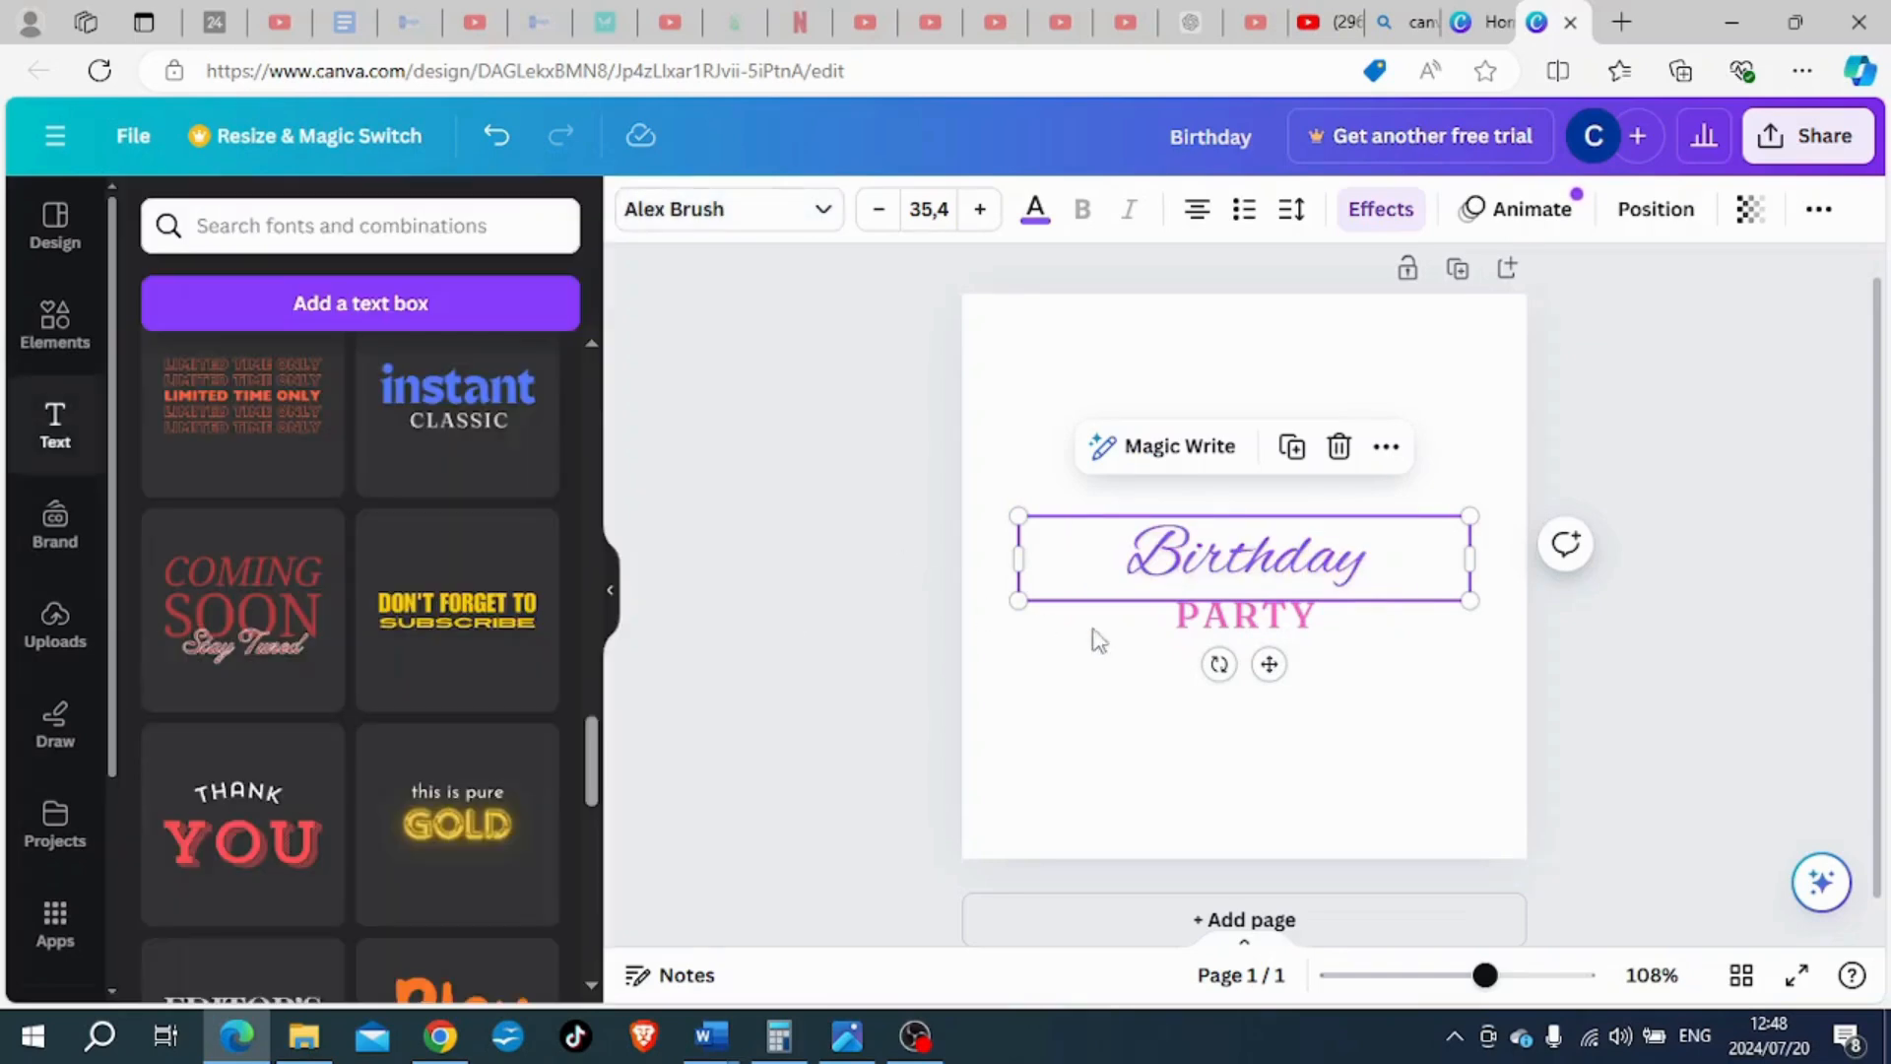
# - Set the font of the "PARTY" text to Alice
pyautogui.click(1273, 630)
pyautogui.click(806, 211)
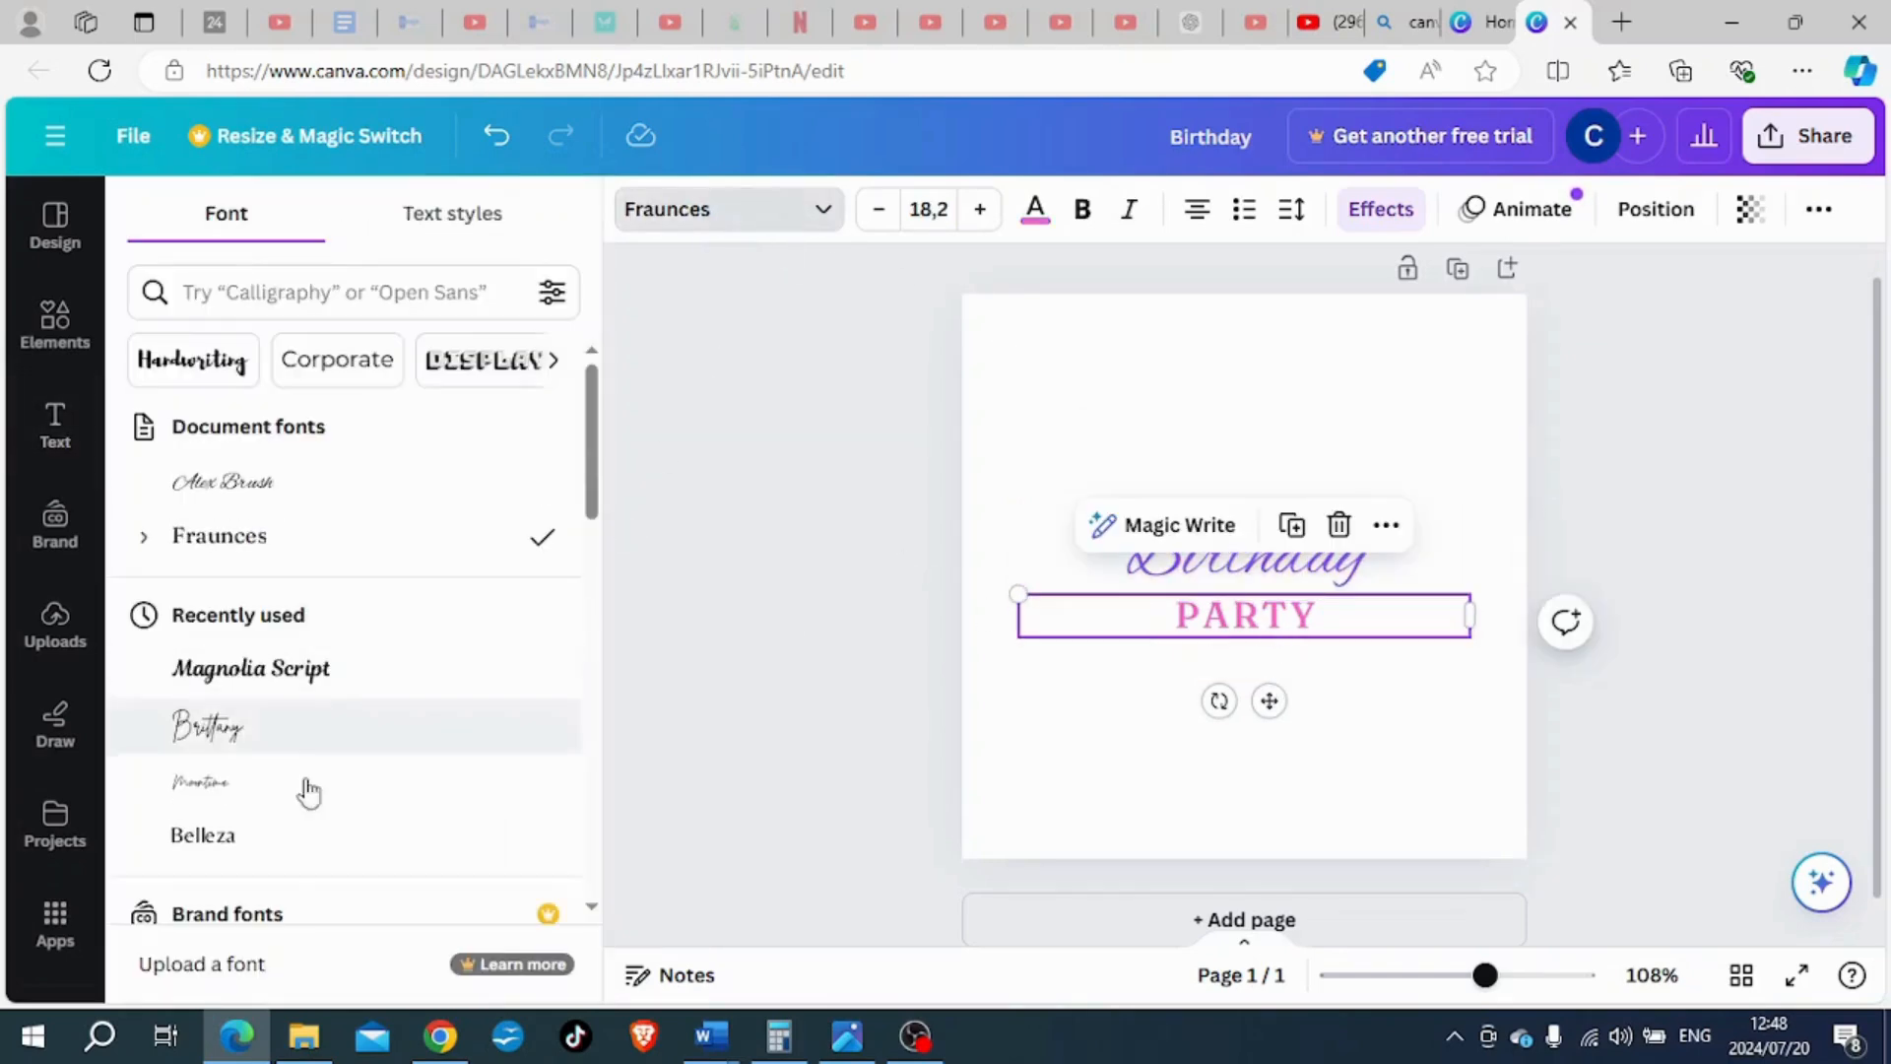
pyautogui.scroll(-5, 315, 788)
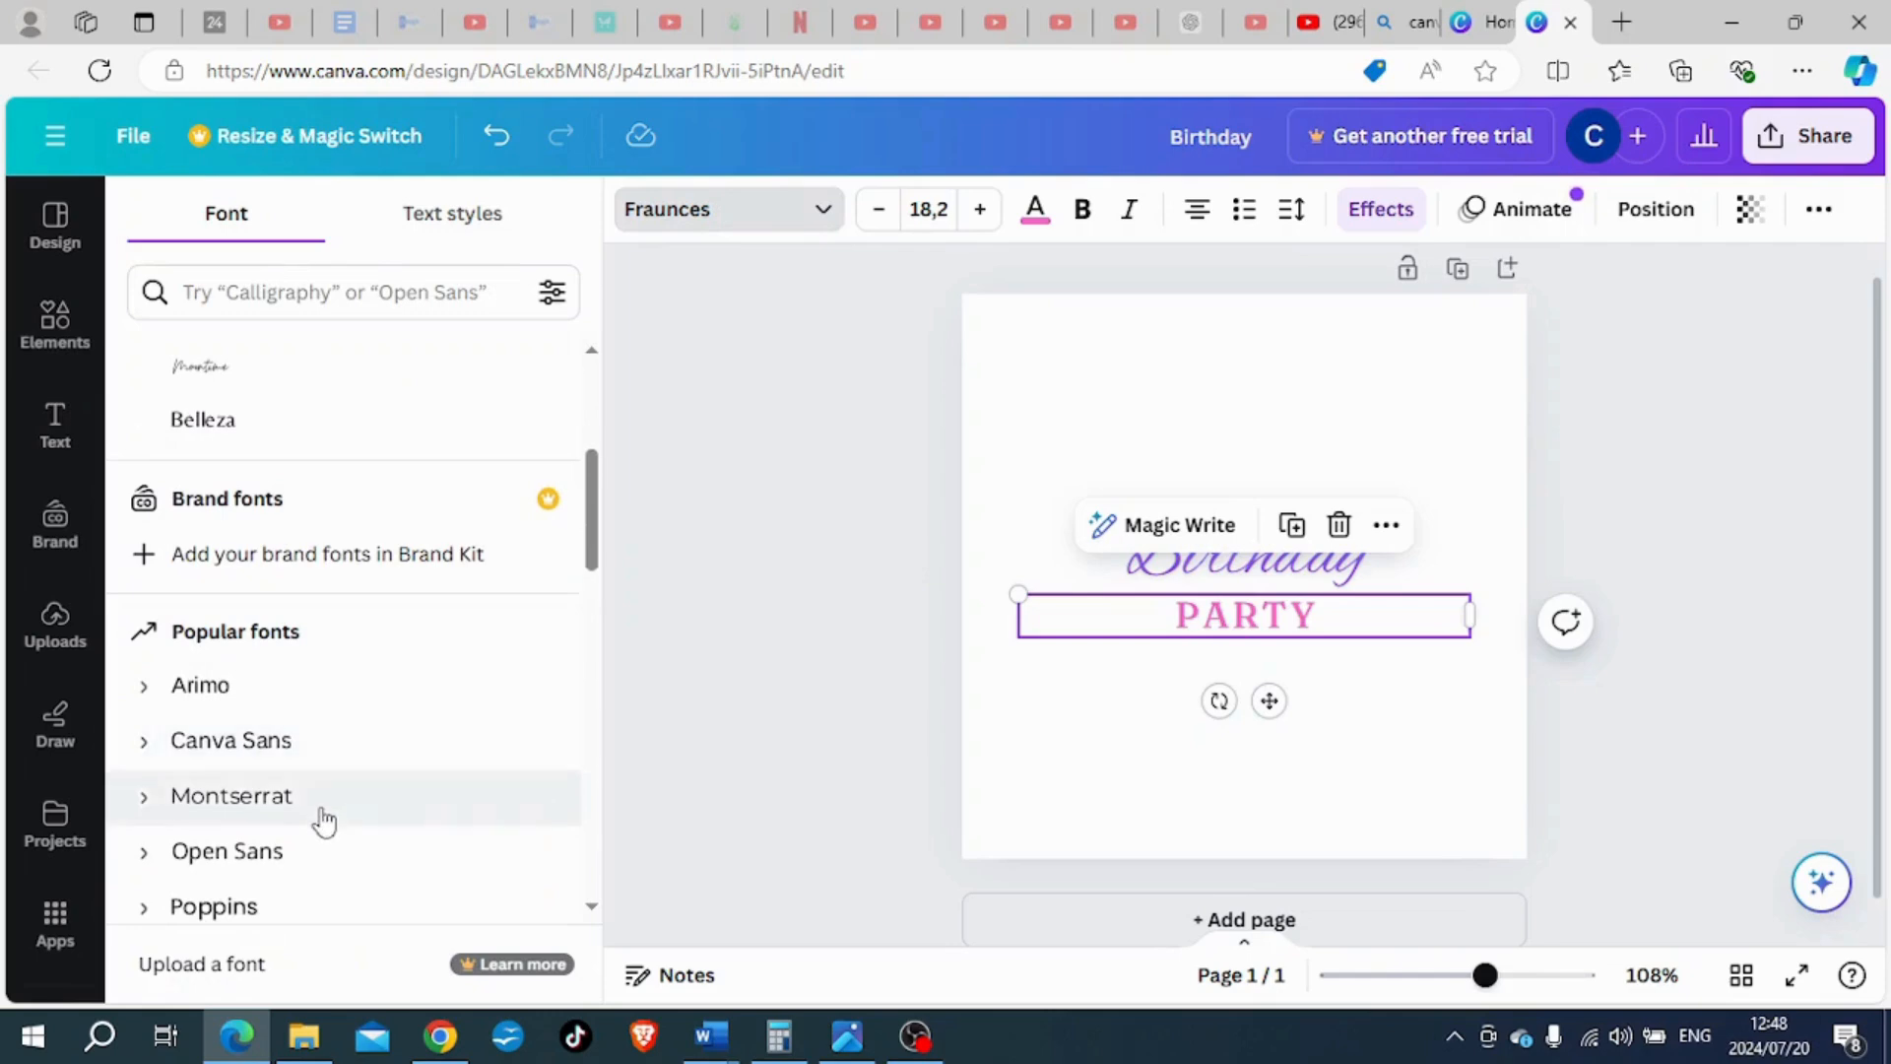
pyautogui.scroll(-5, 320, 788)
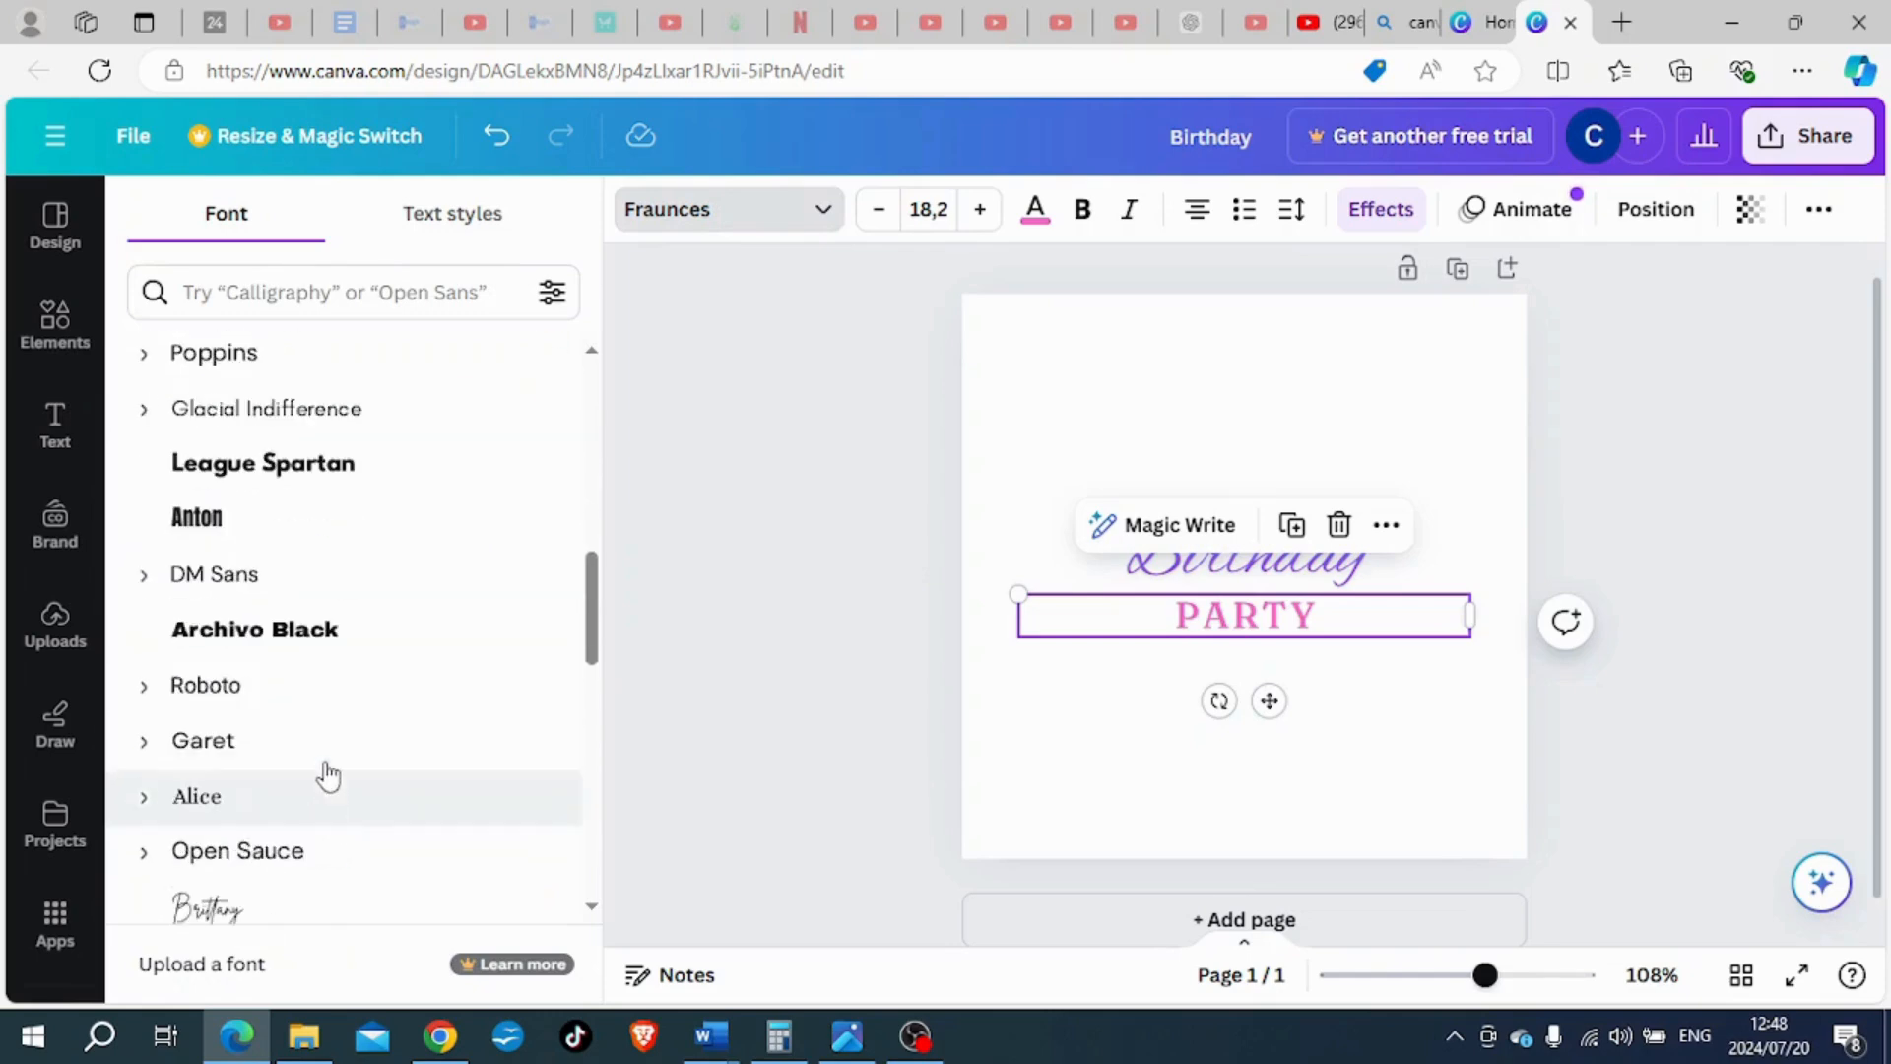
pyautogui.click(258, 794)
pyautogui.click(754, 583)
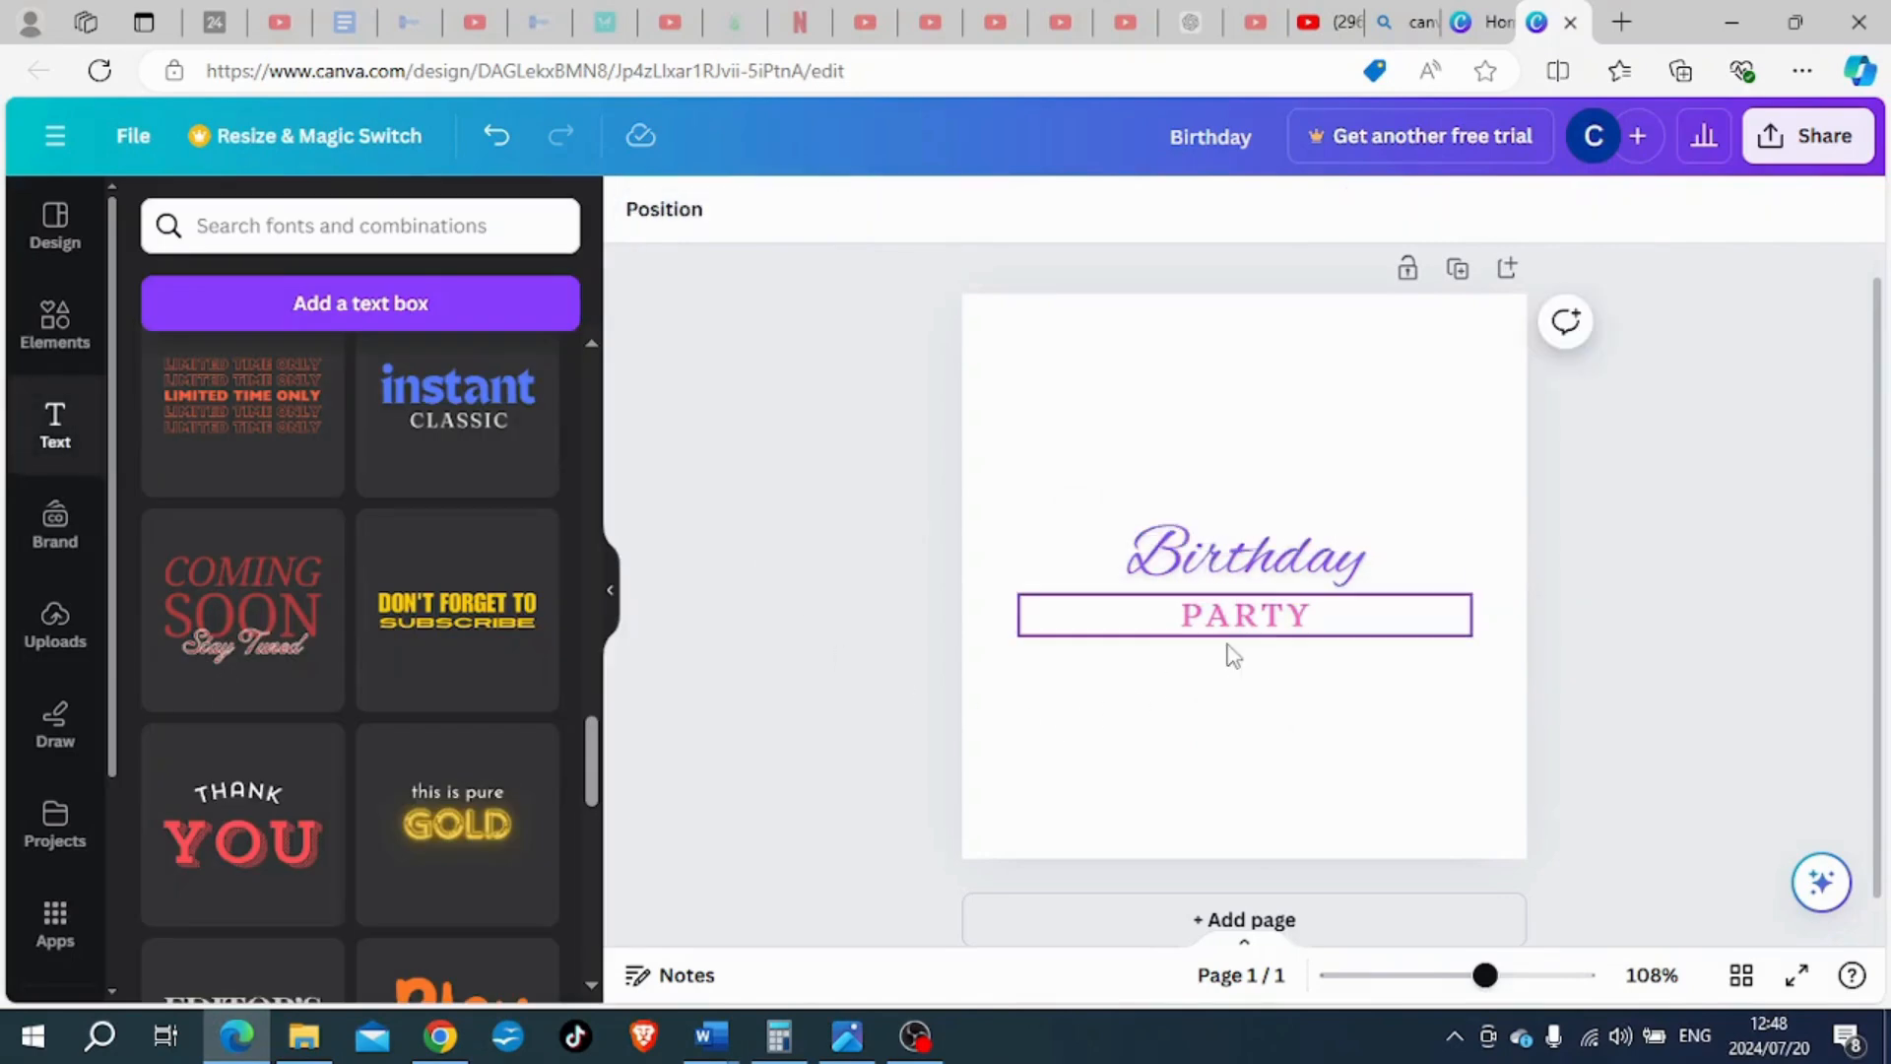
# - Add the orange "Play time" font combination to the page
pyautogui.scroll(-3, 433, 769)
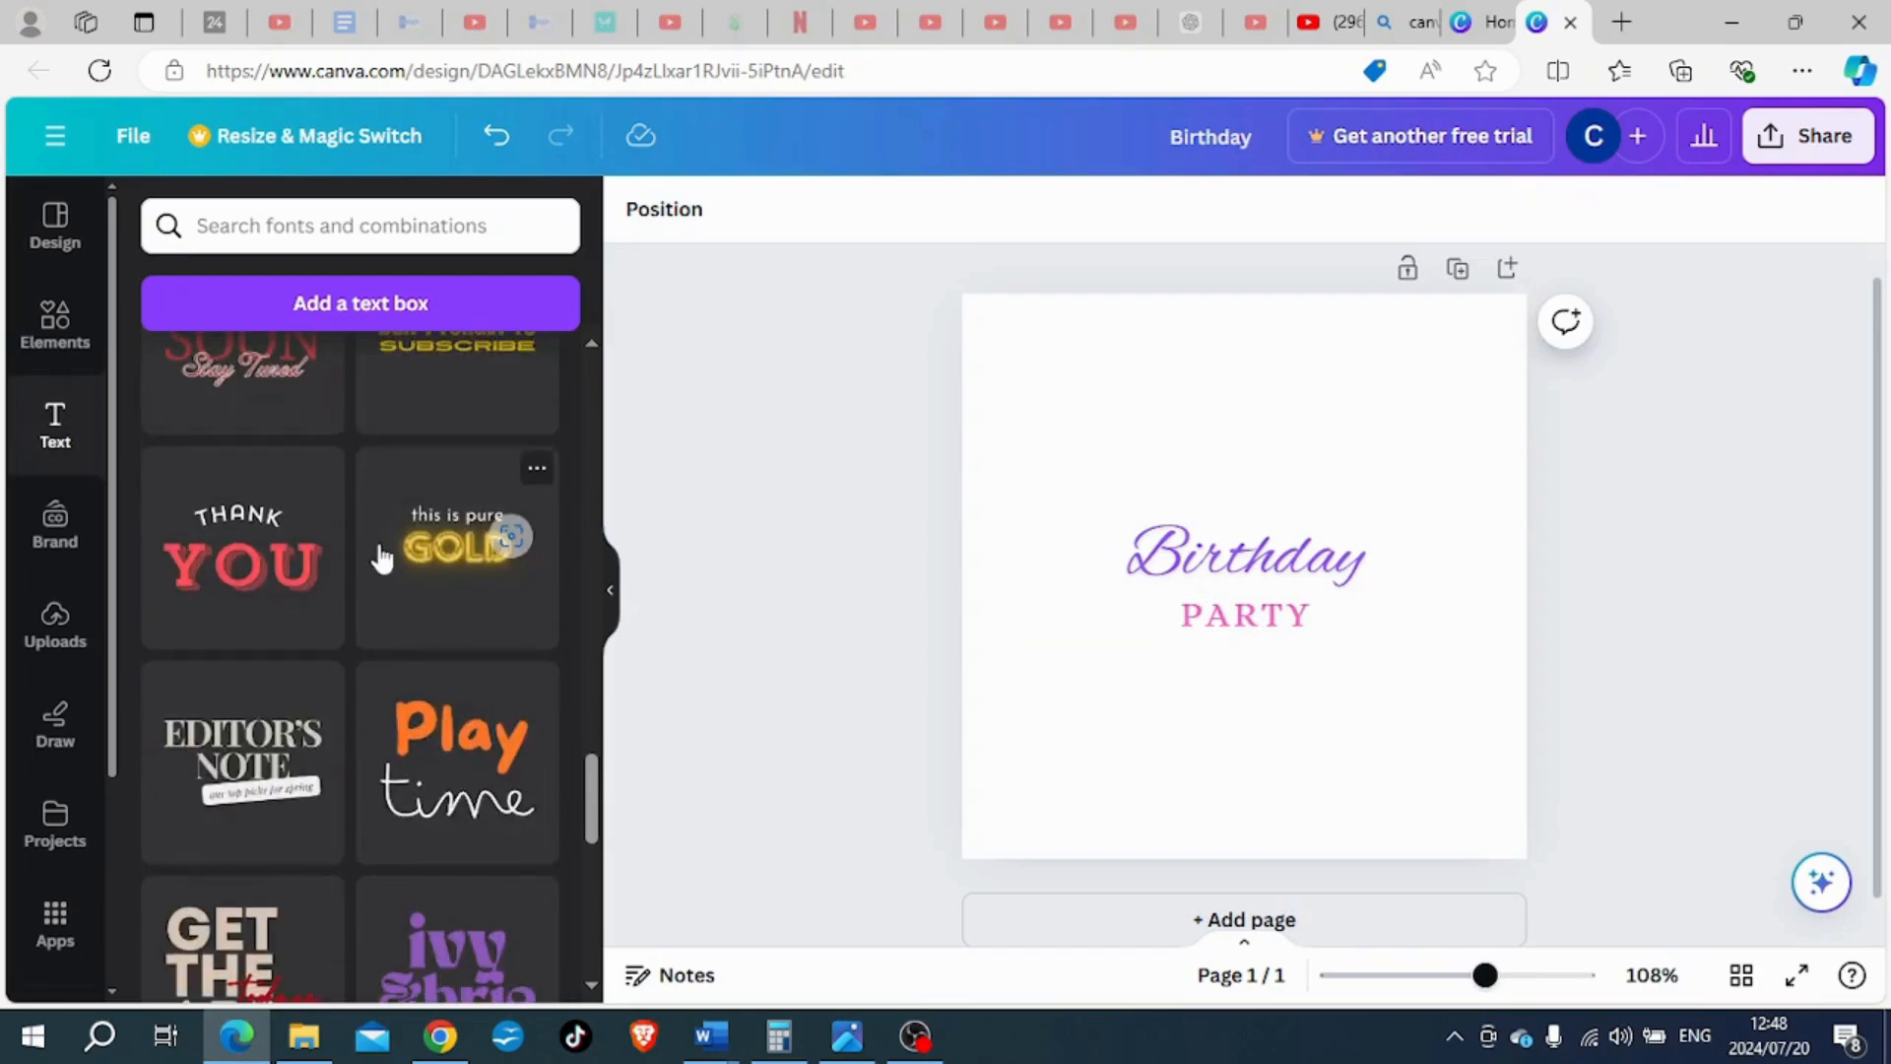
pyautogui.scroll(-3, 394, 566)
pyautogui.click(401, 498)
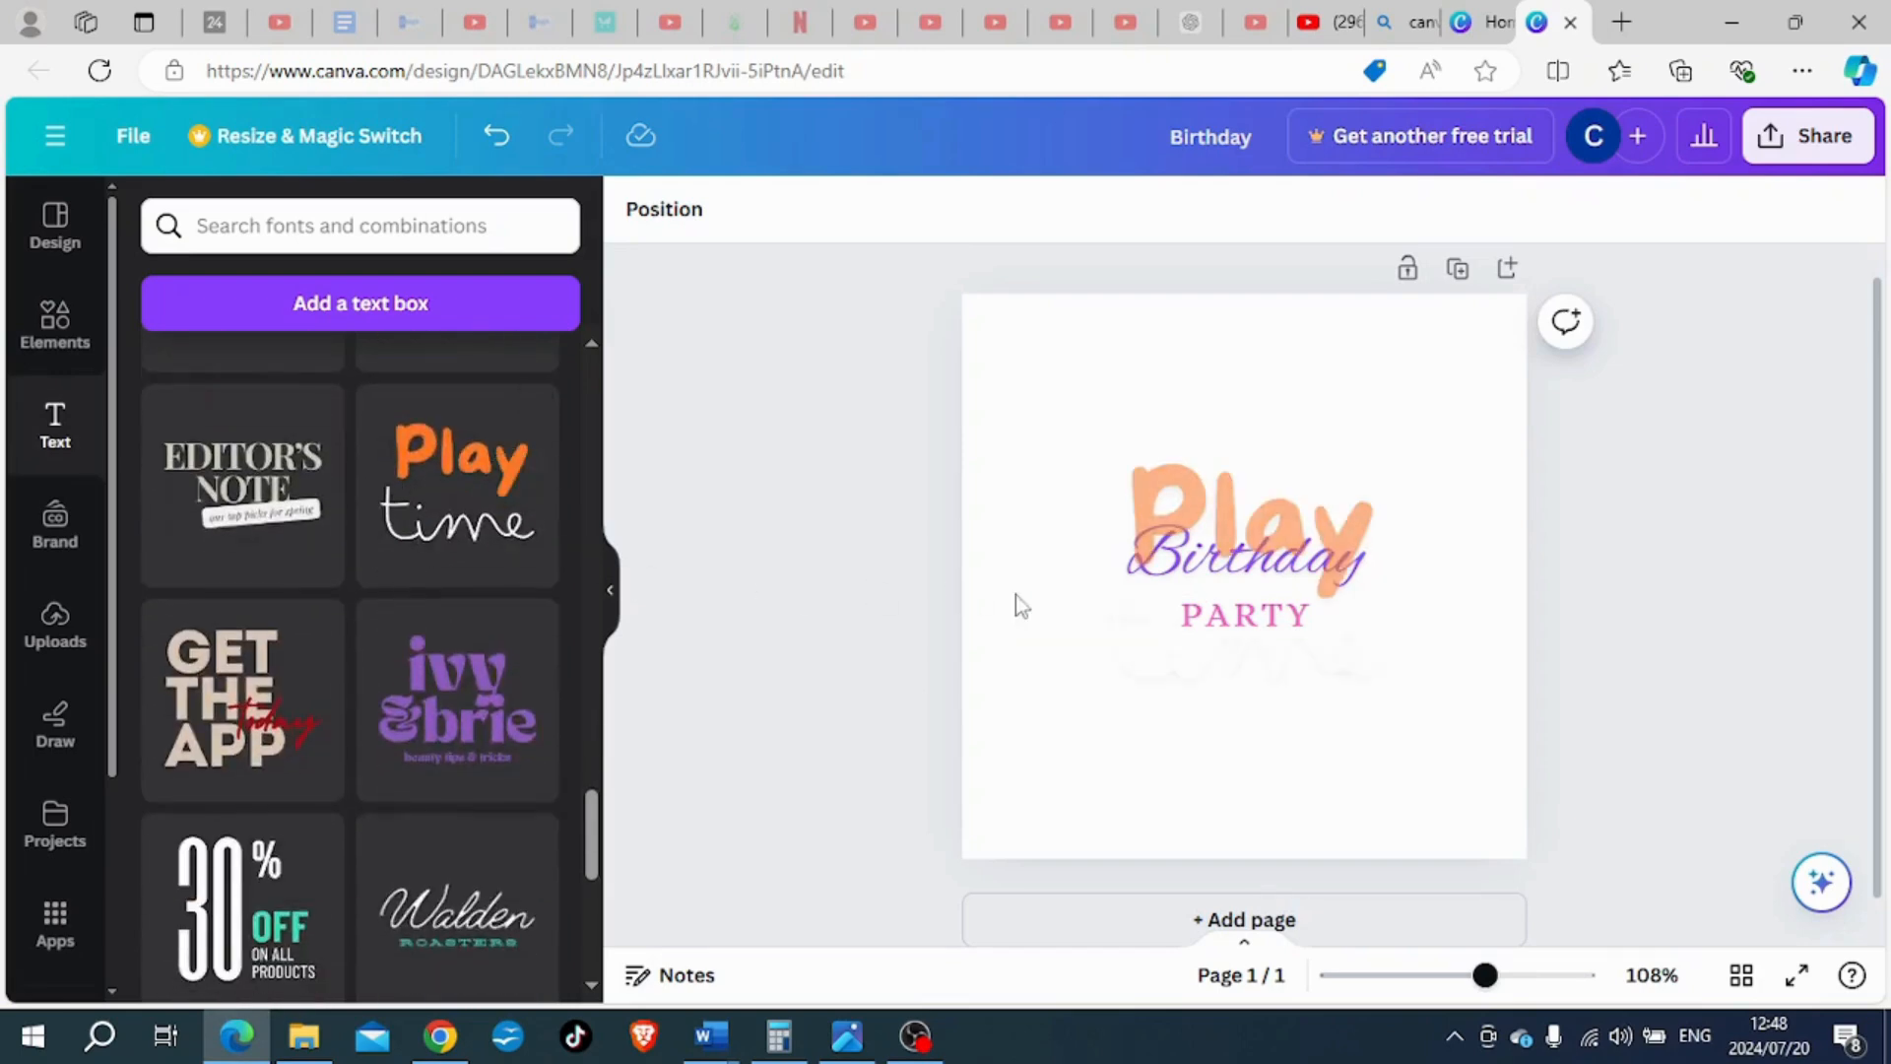
# - Move the "Play time" text combination above the "Birthday" text and centre it horizontally on the page
pyautogui.moveTo(1204, 641); pyautogui.dragTo(1163, 526)
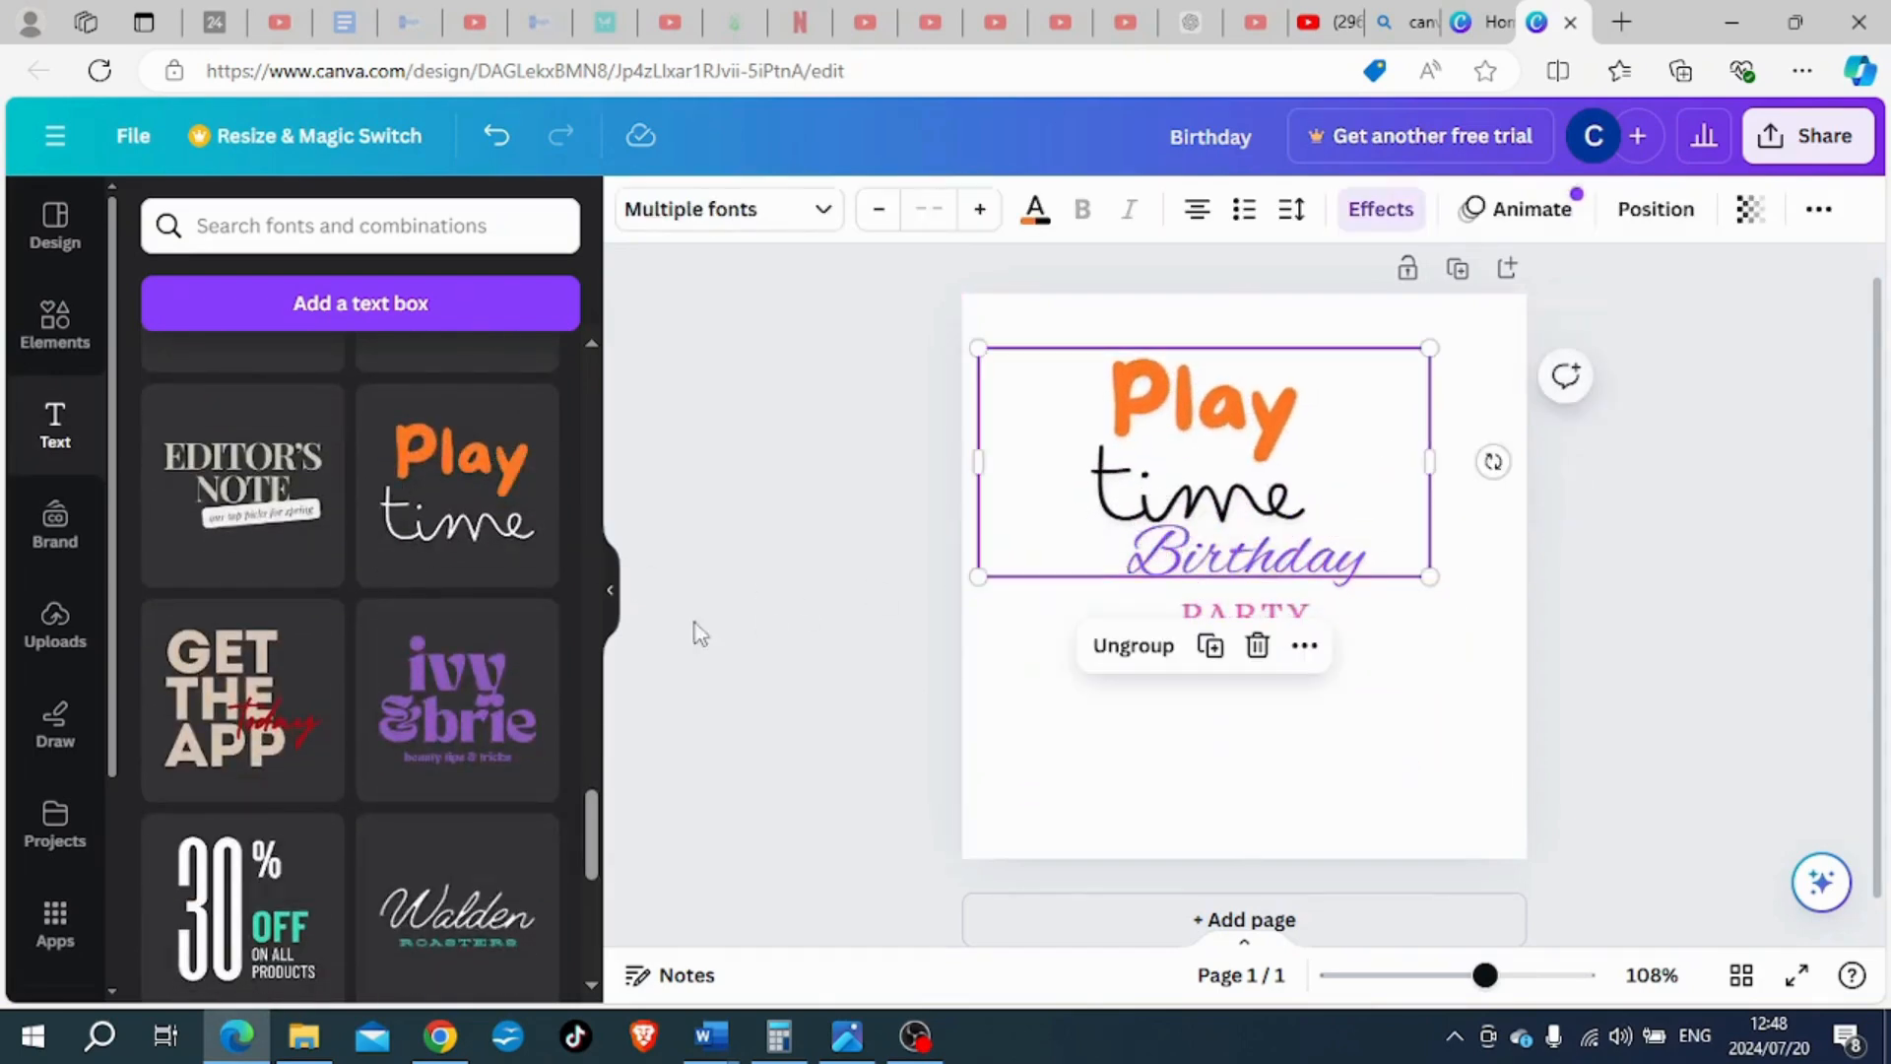
pyautogui.scroll(-2, 401, 663)
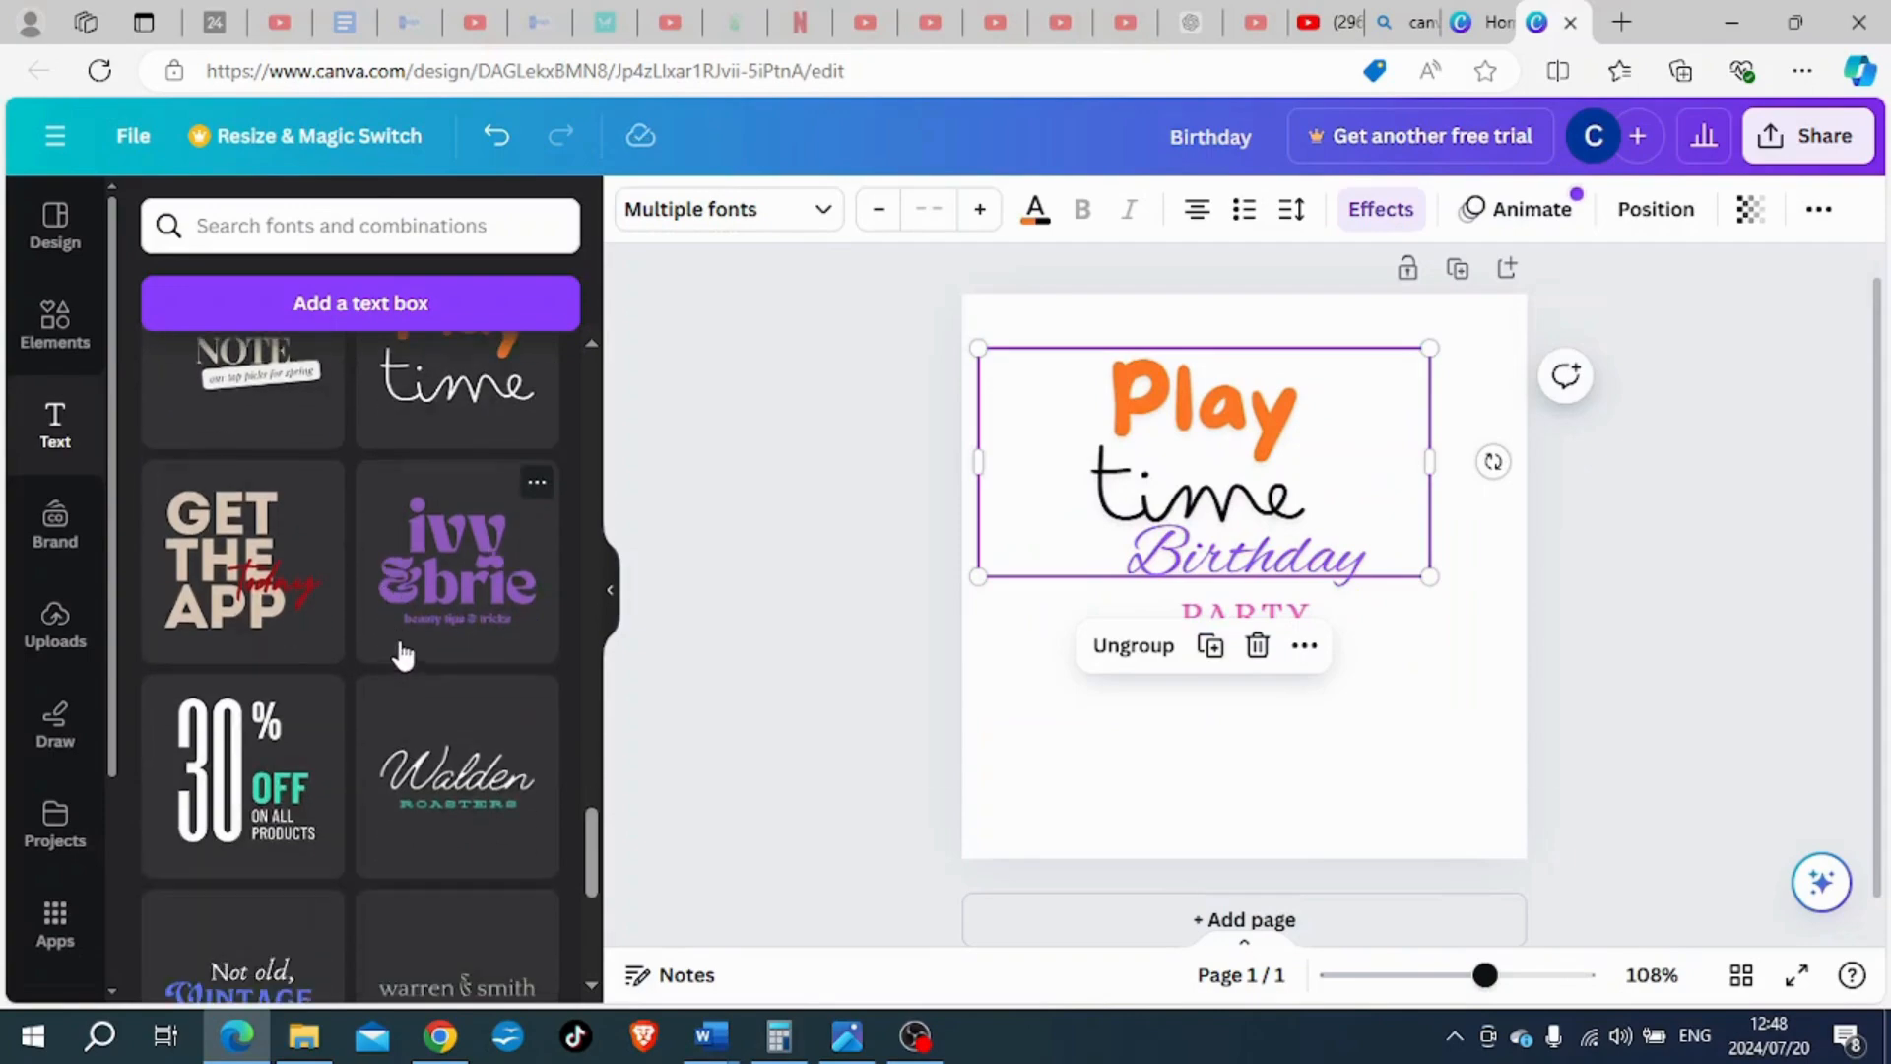
pyautogui.scroll(-5, 402, 655)
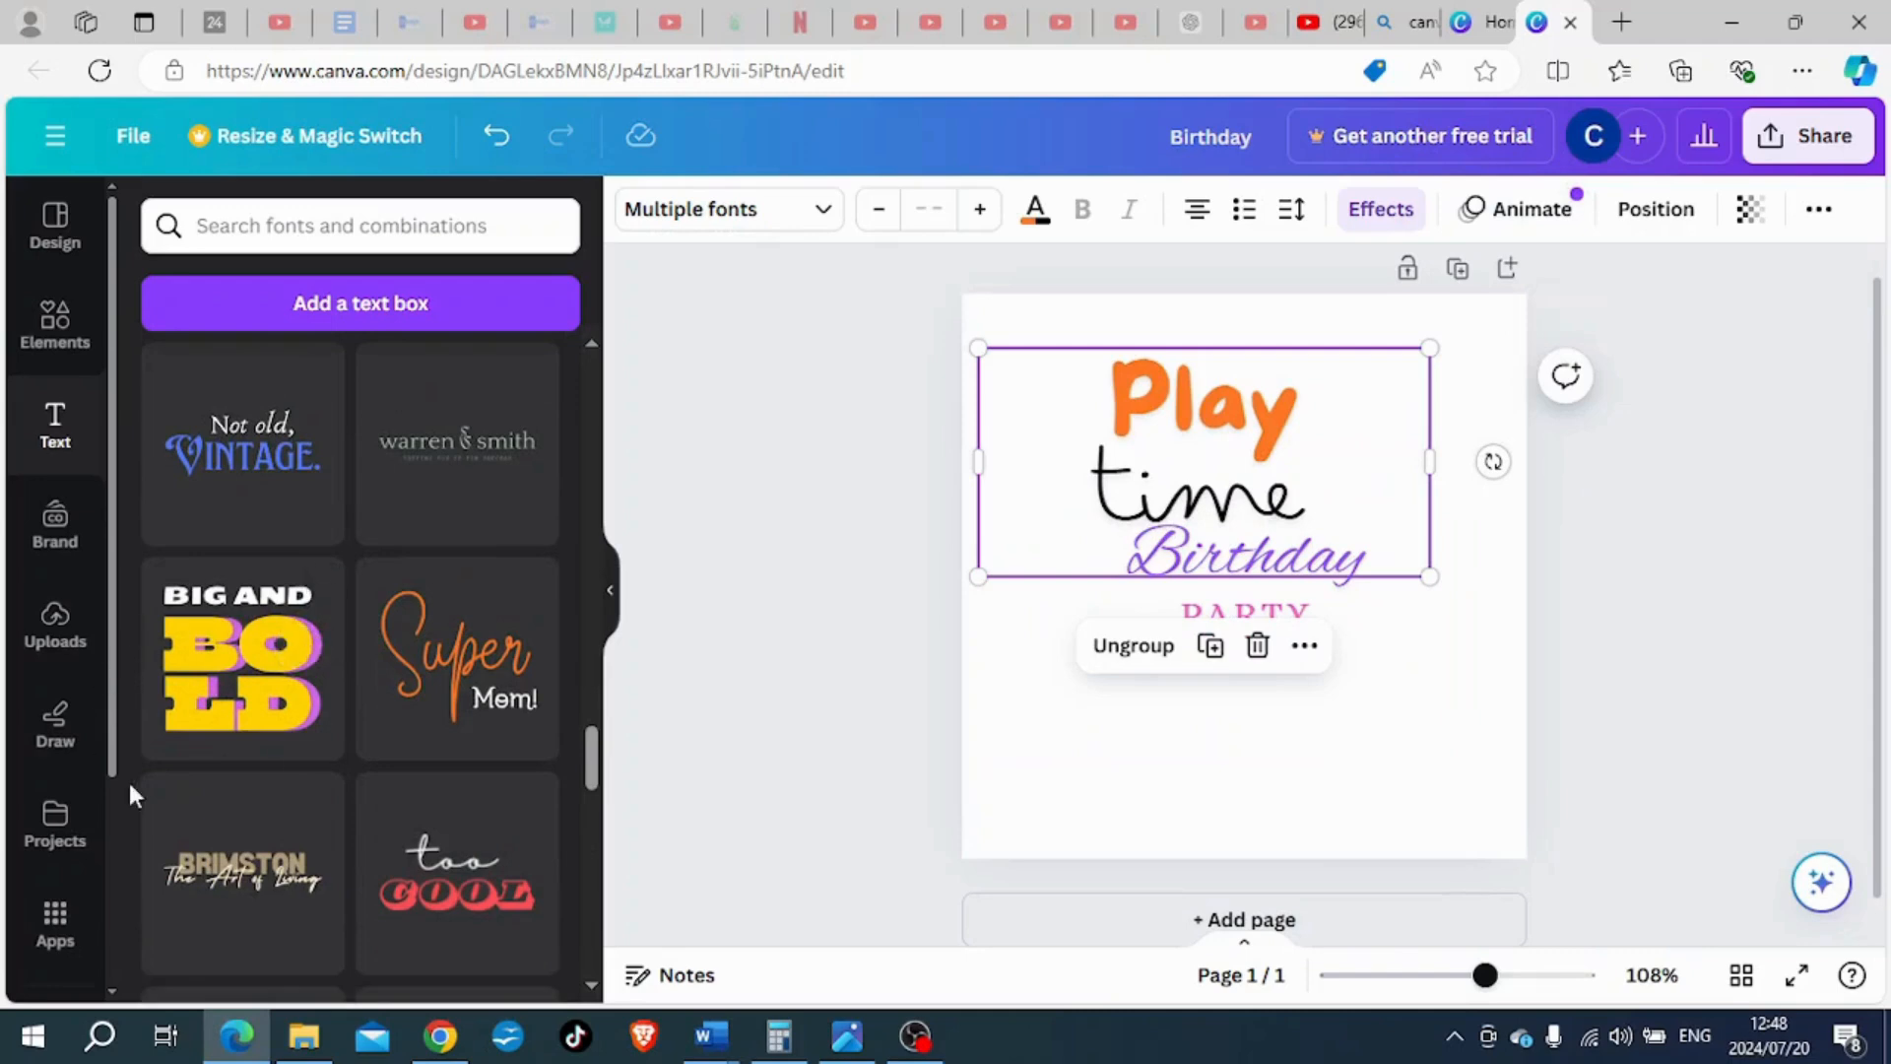
pyautogui.scroll(-3, 384, 707)
pyautogui.scroll(-3, 383, 701)
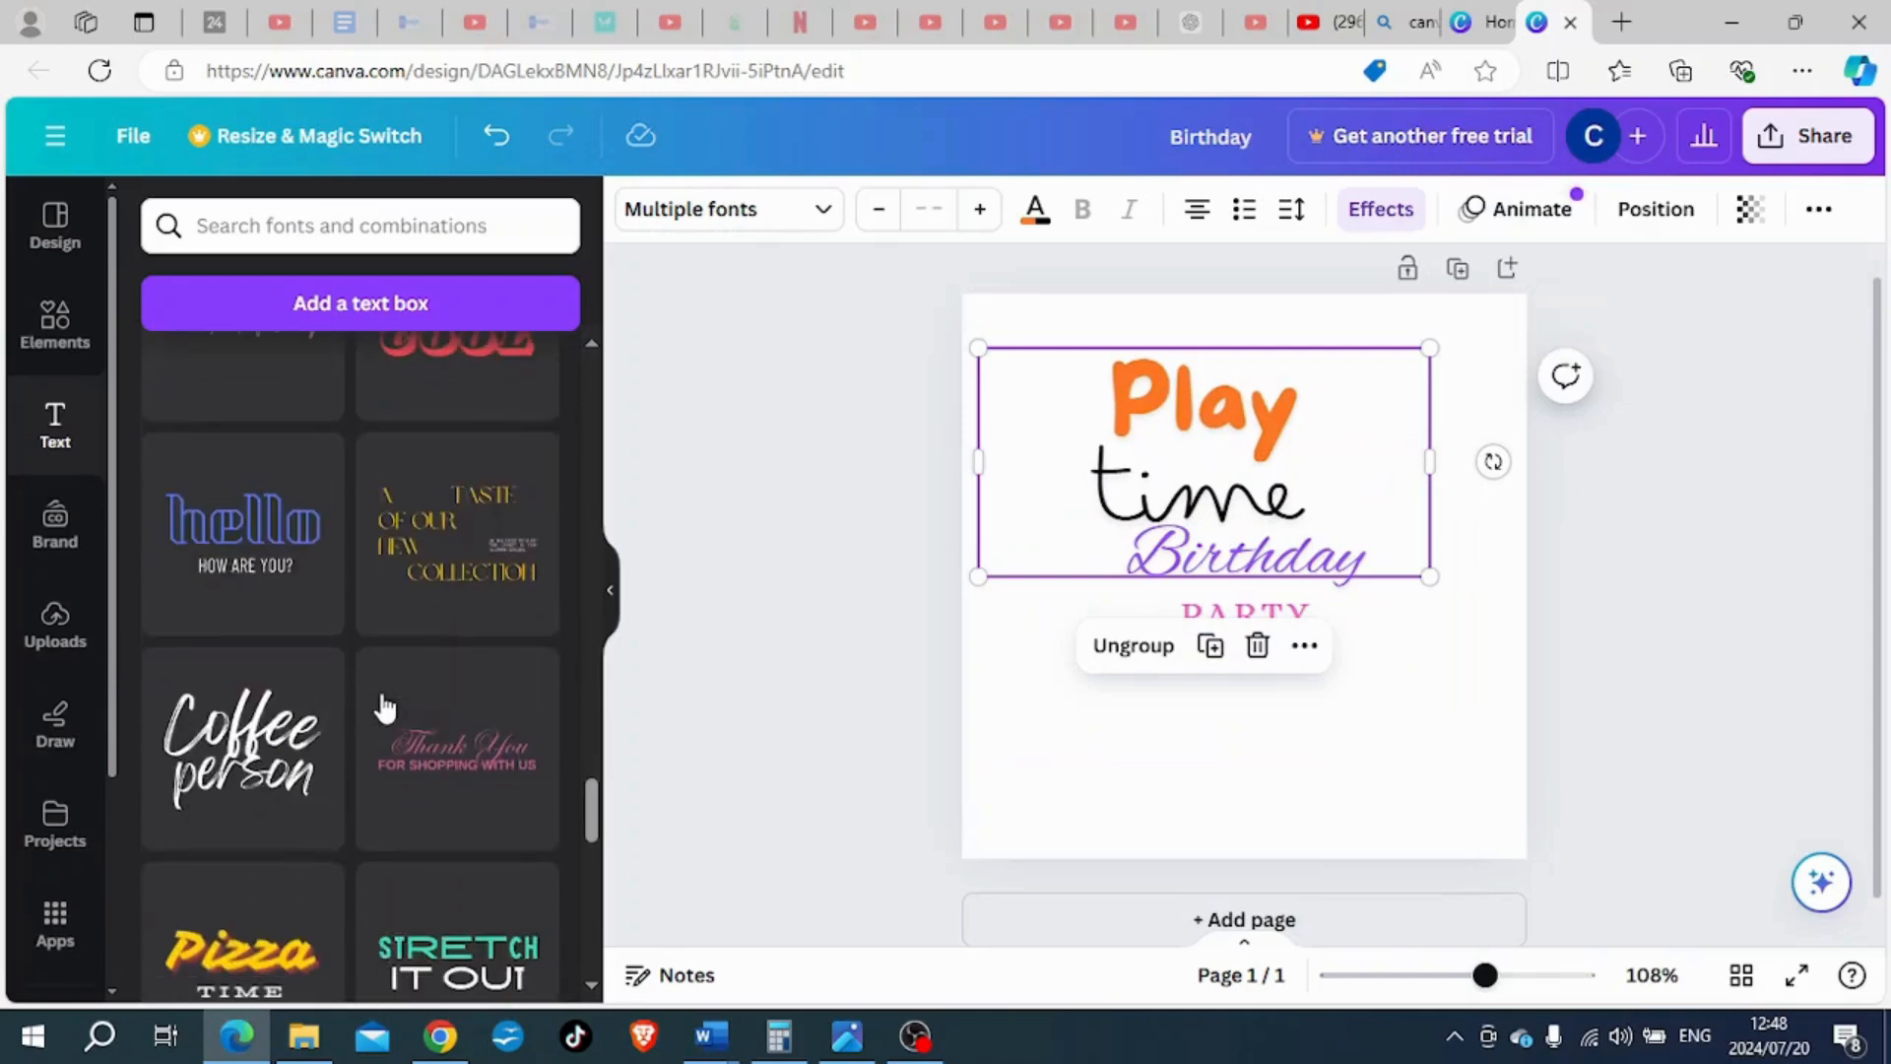
pyautogui.click(1253, 542)
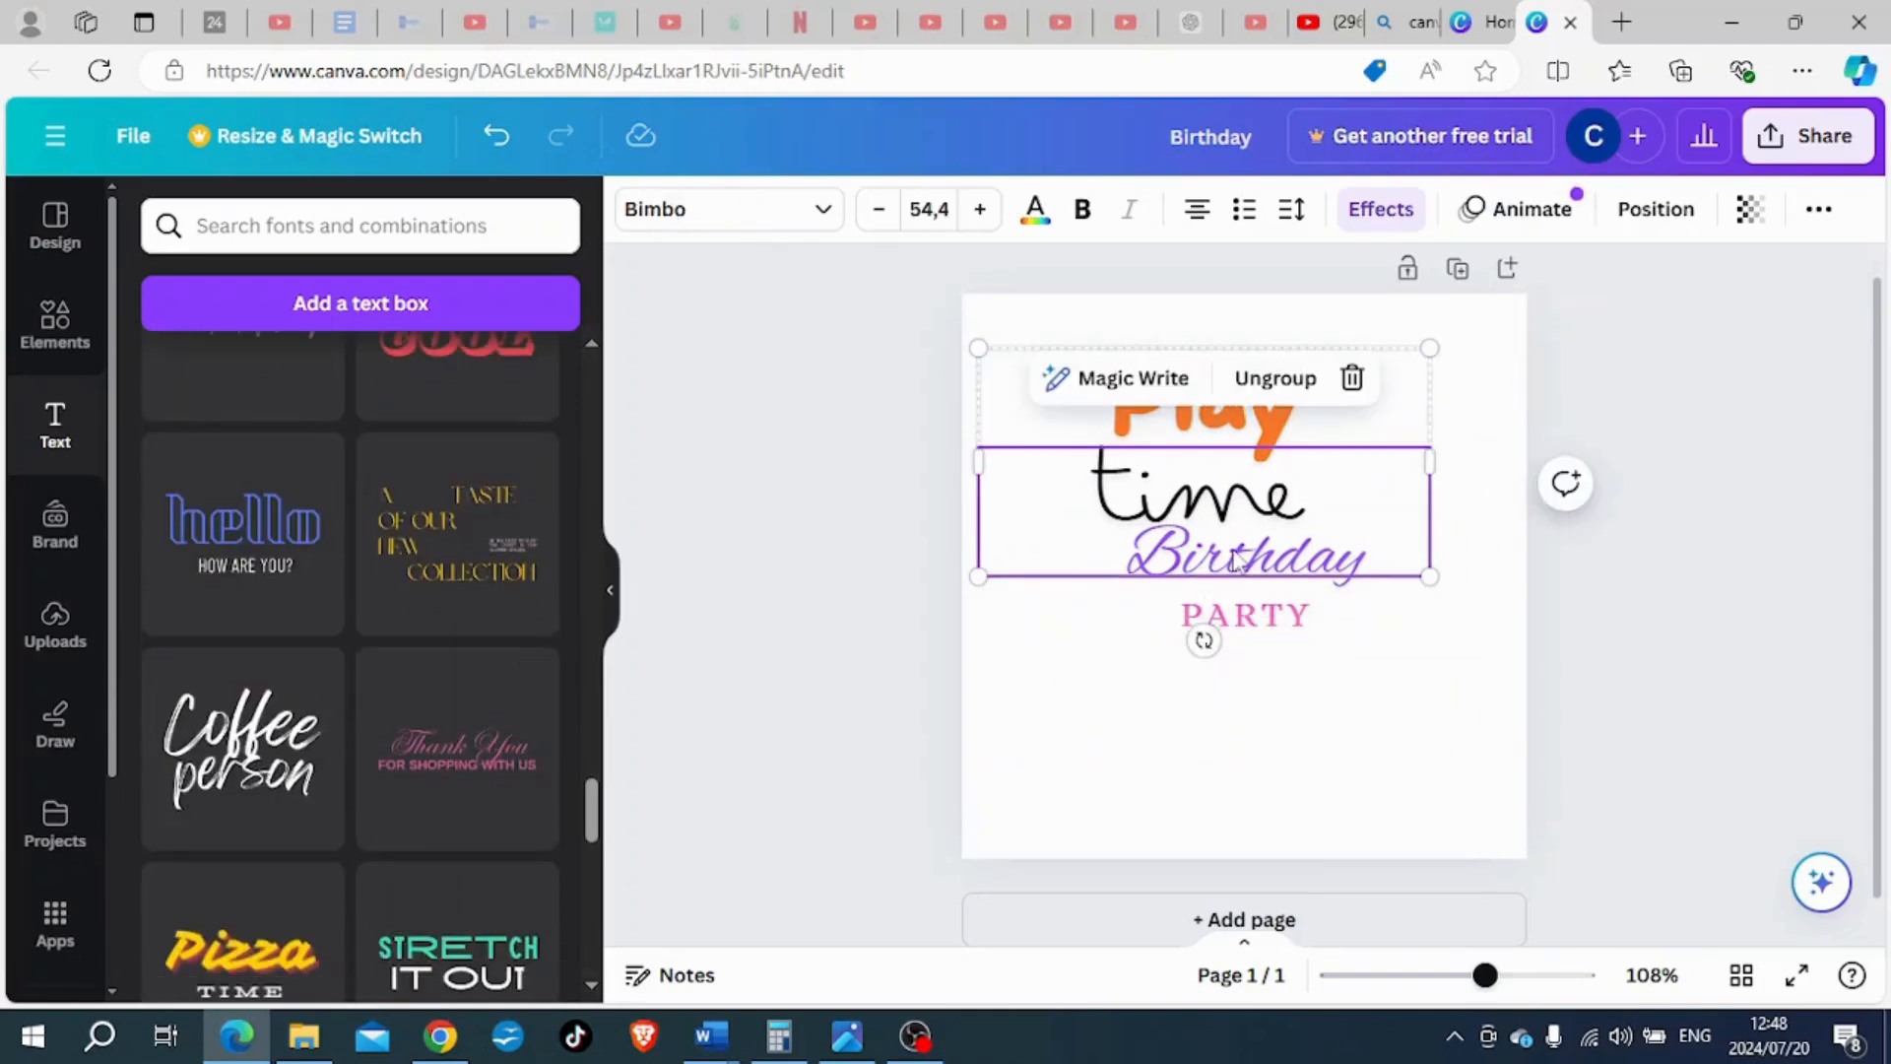
pyautogui.moveTo(1232, 549); pyautogui.dragTo(1307, 599)
pyautogui.moveTo(1283, 526); pyautogui.dragTo(1278, 454)
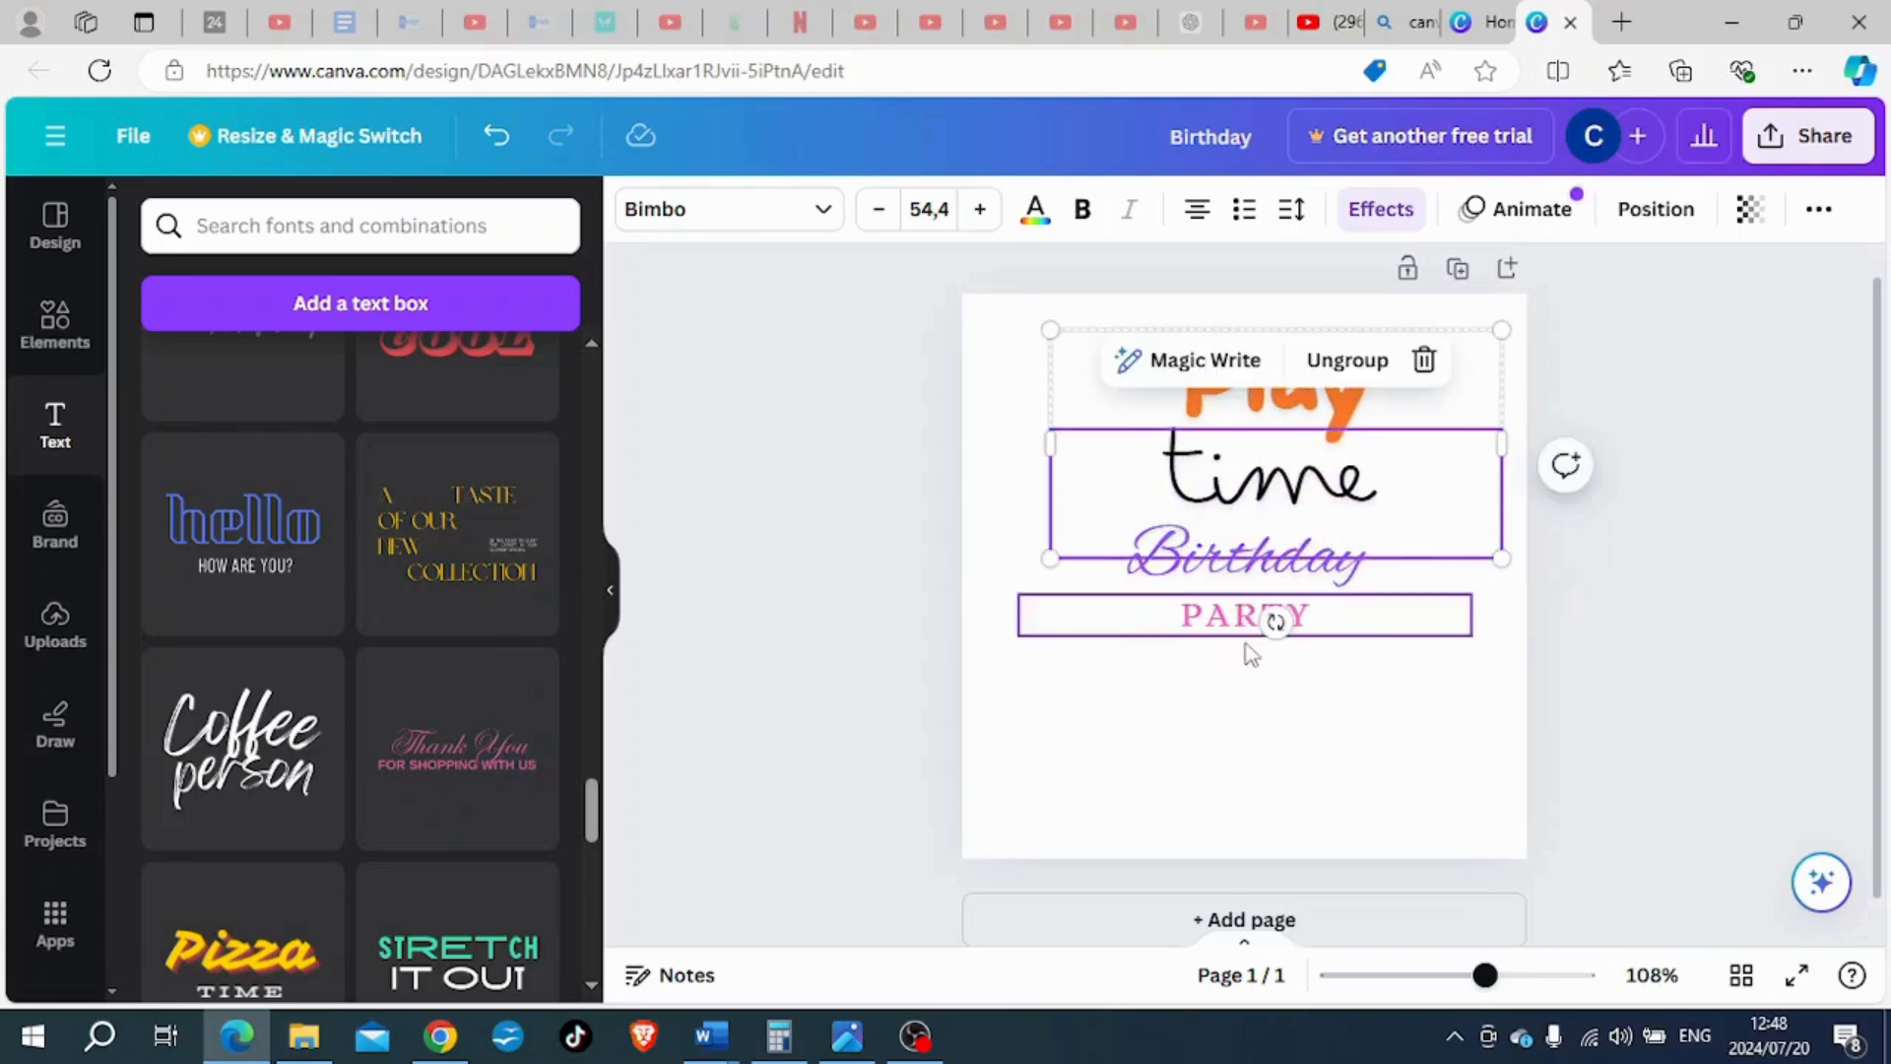
pyautogui.moveTo(1209, 537); pyautogui.dragTo(1154, 537)
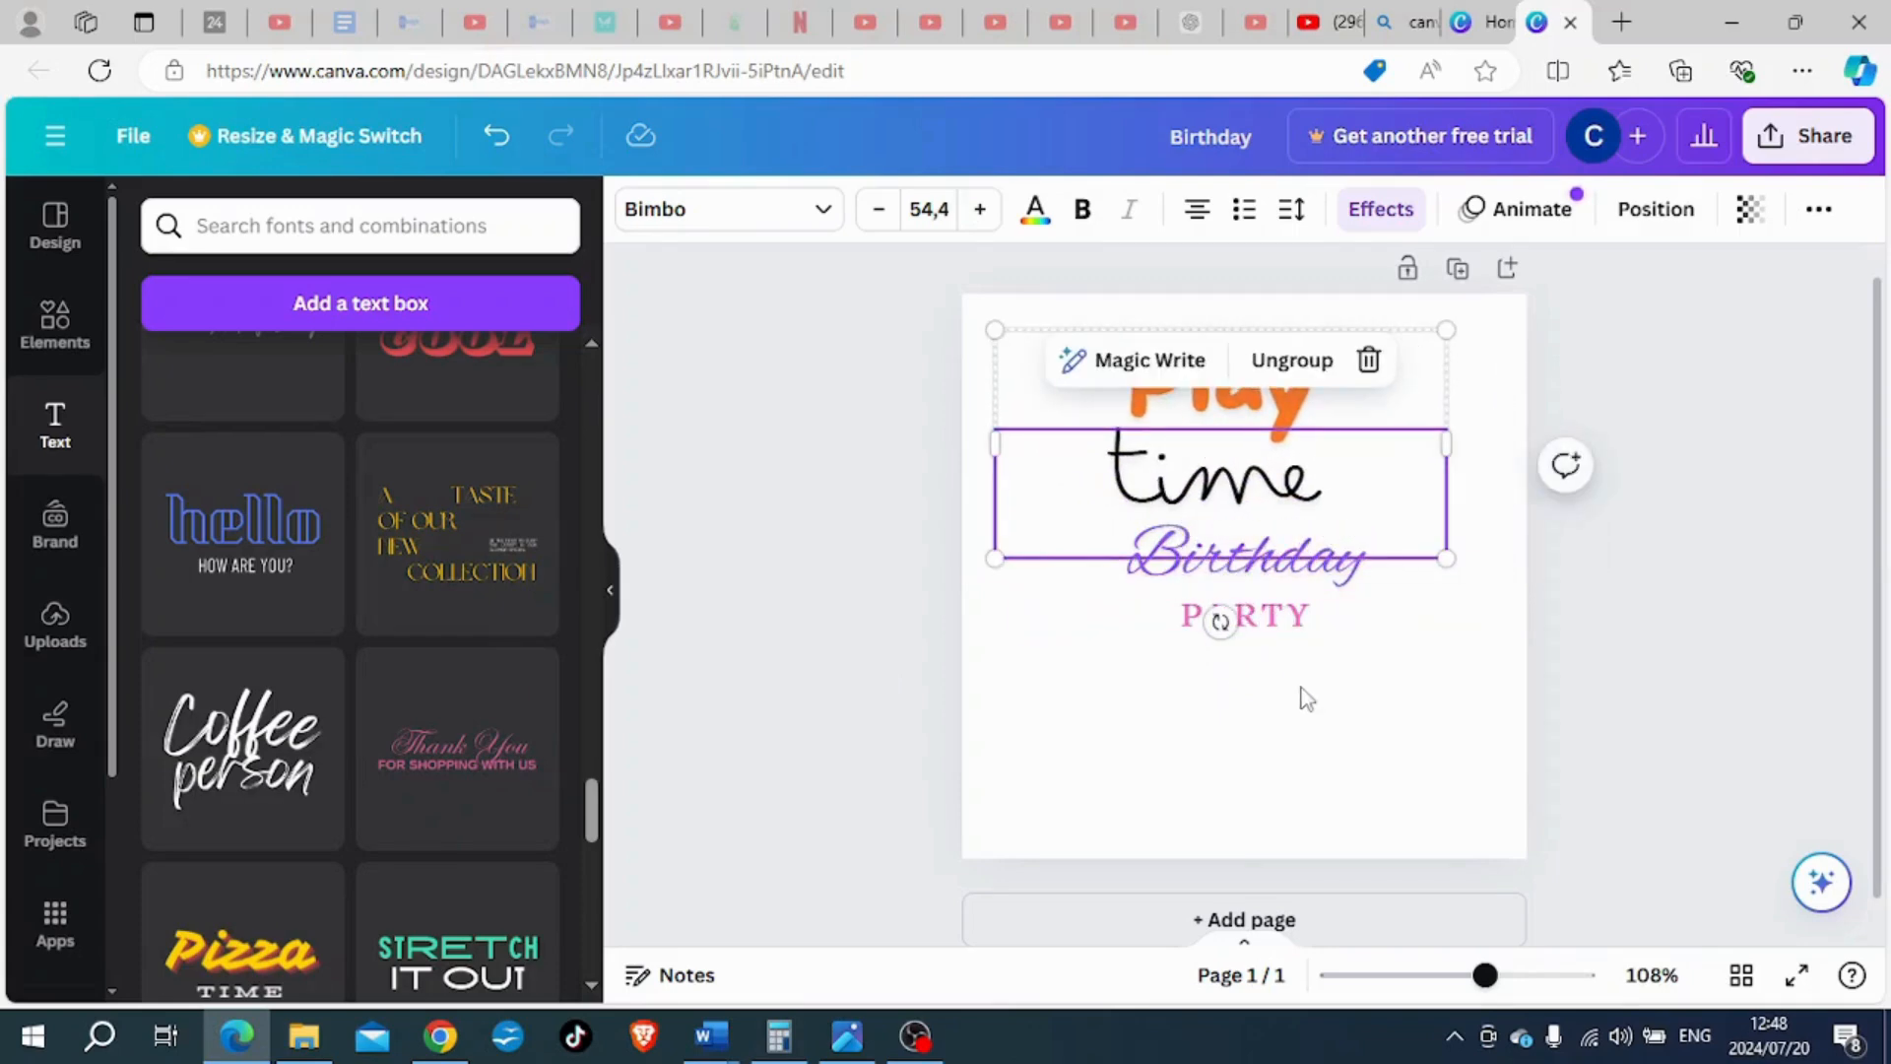
pyautogui.moveTo(1287, 397); pyautogui.dragTo(1309, 396)
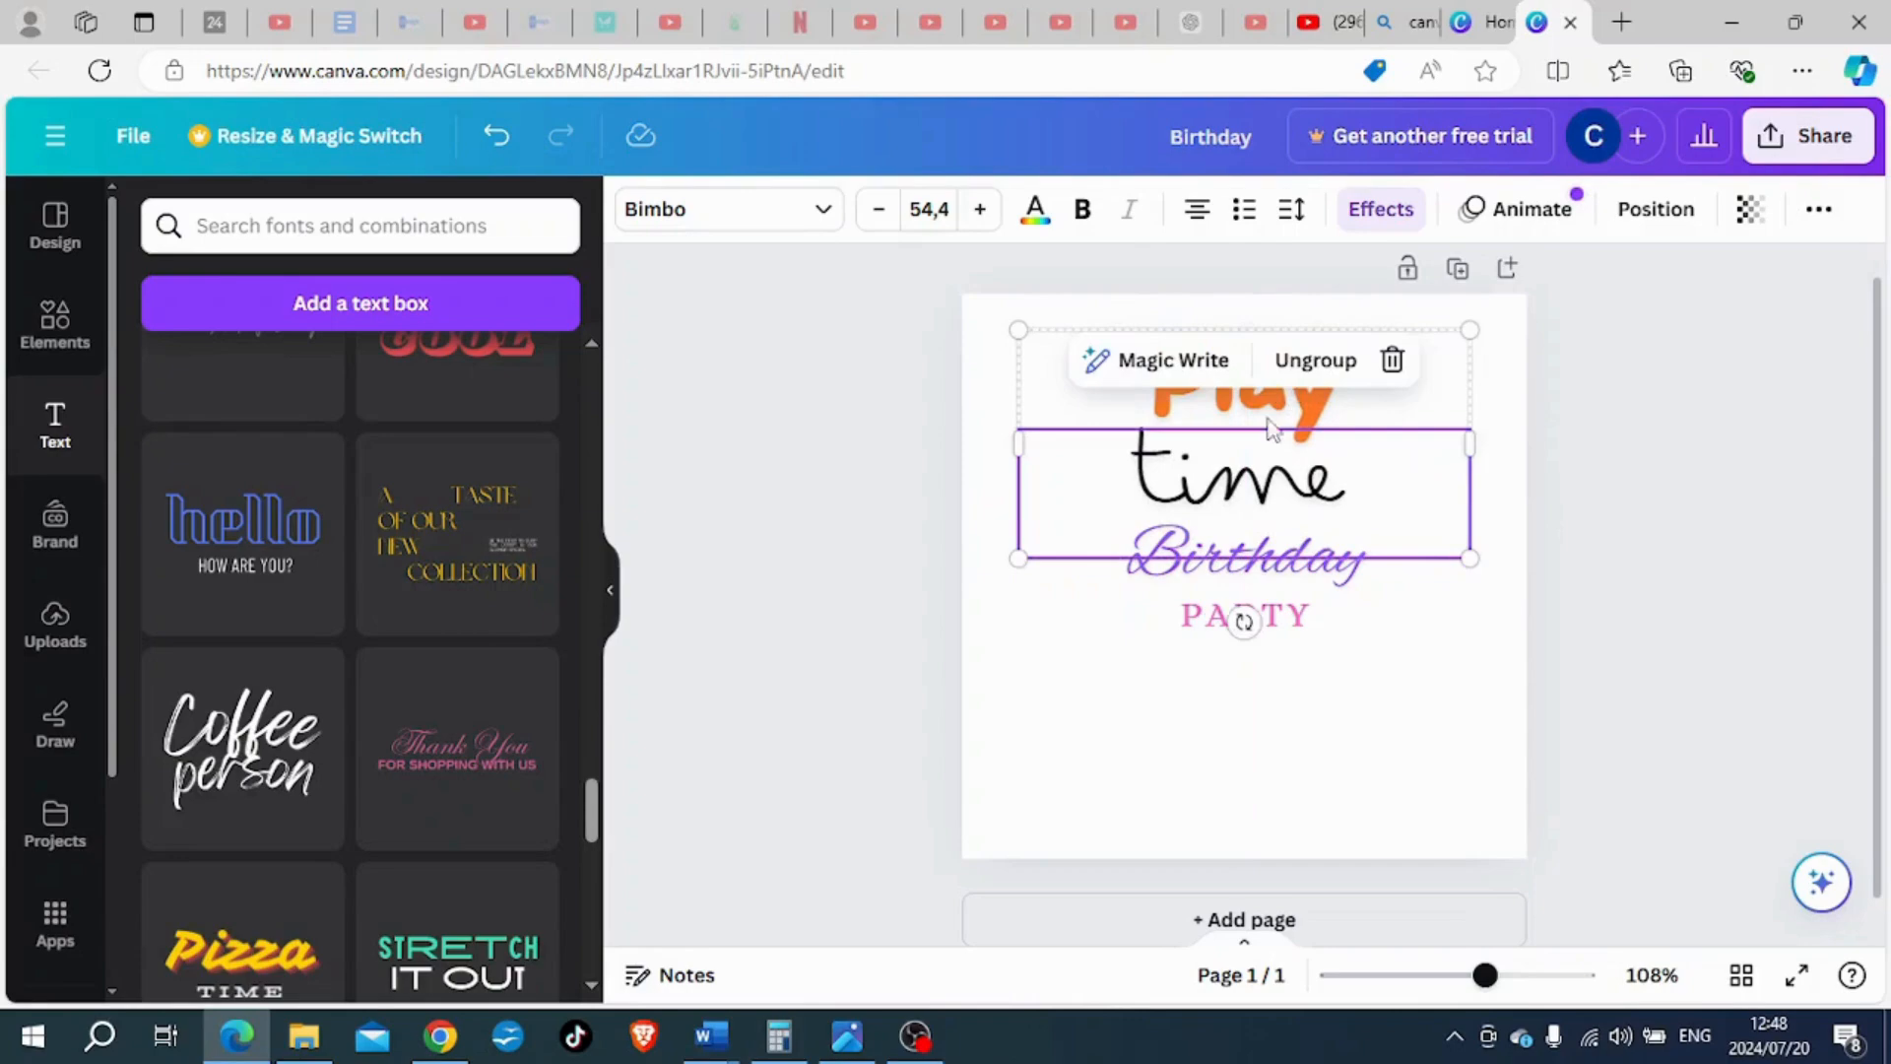
pyautogui.click(1061, 719)
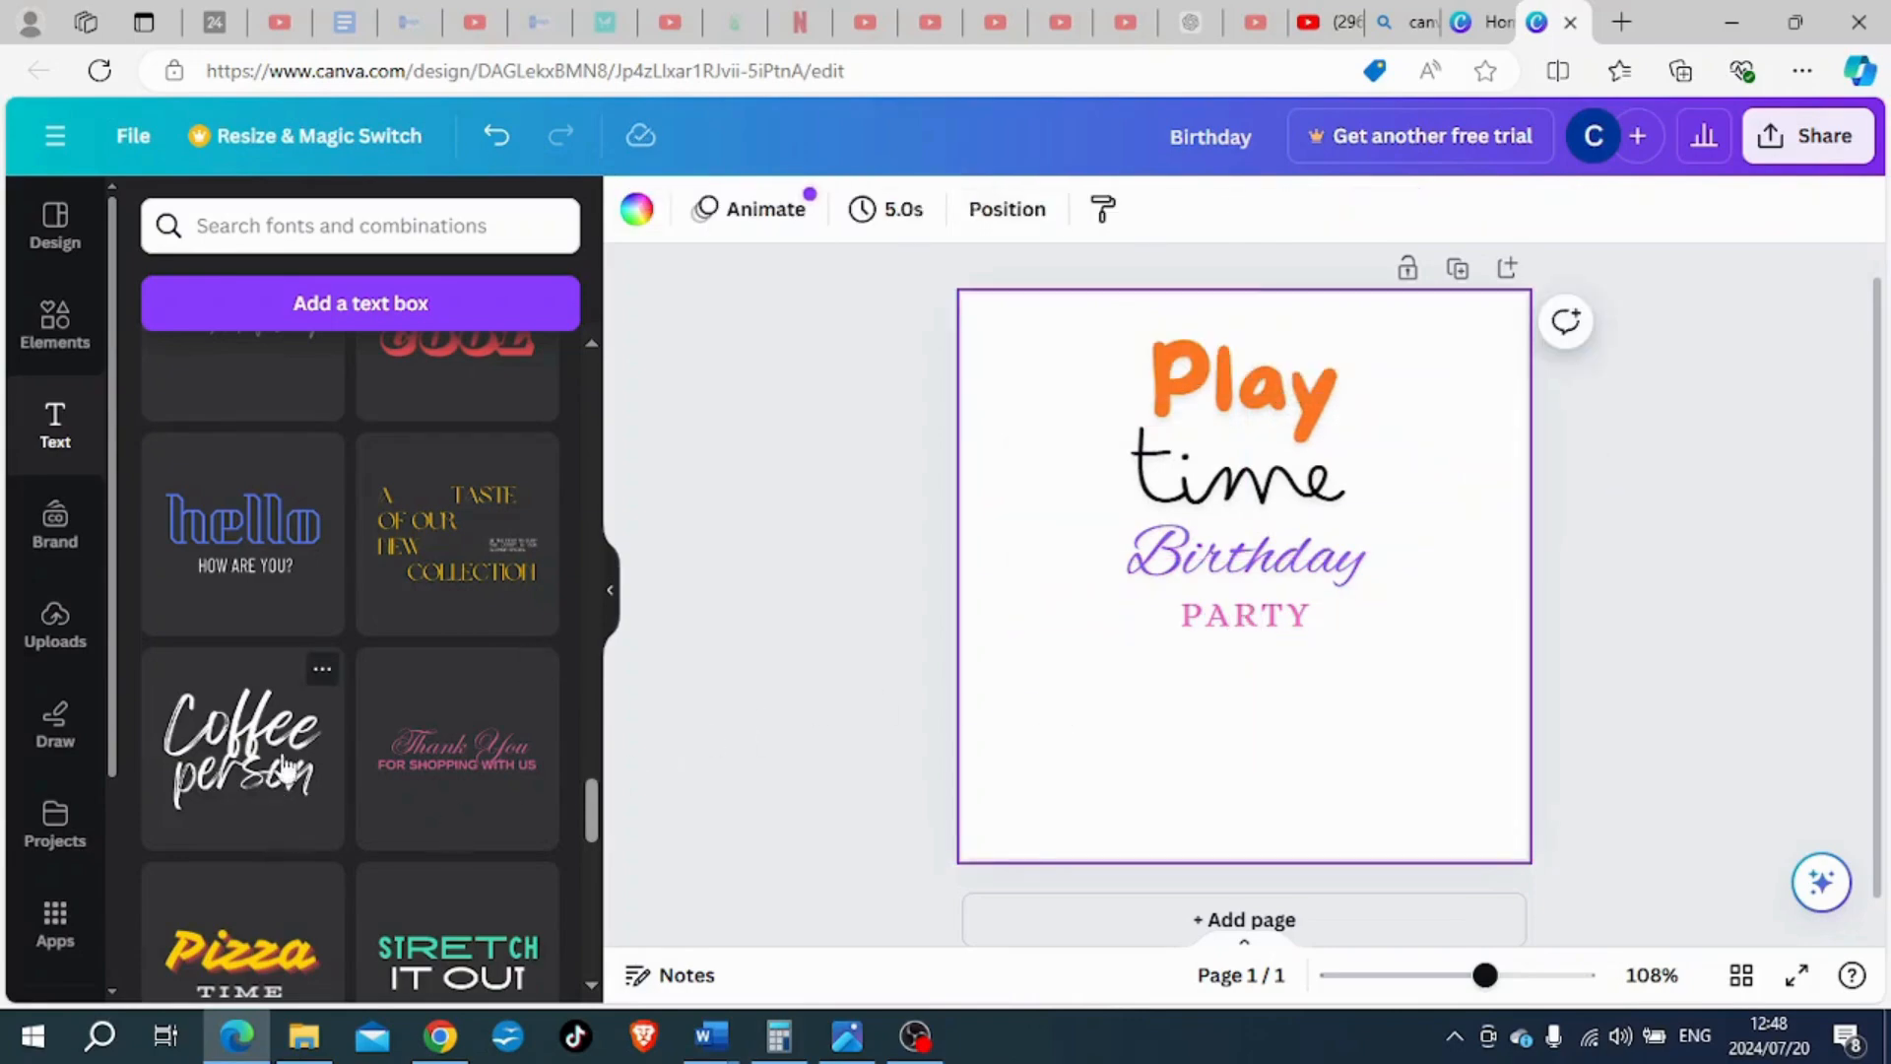
# - Add the blue repeated "NEW ARRIVAL" font combination and move it below the "PARTY" text
pyautogui.scroll(-10, 311, 709)
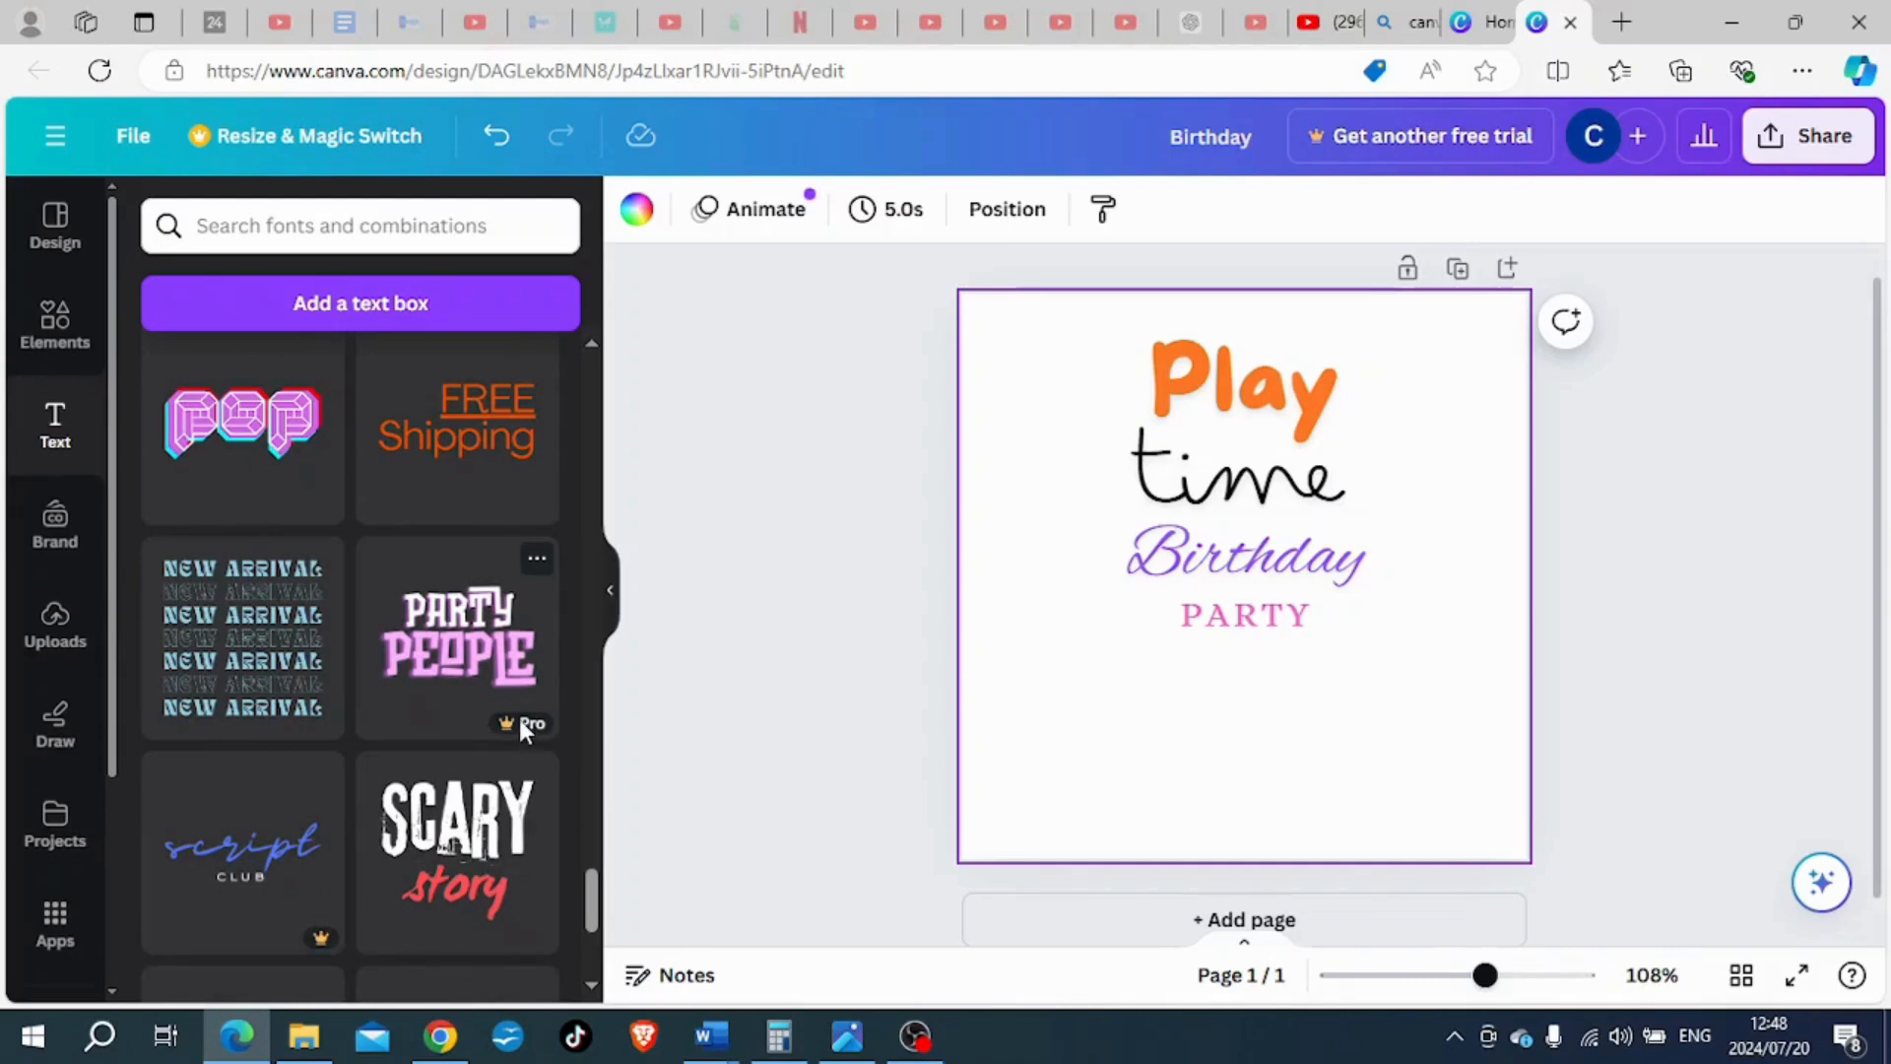
pyautogui.scroll(-2, 210, 534)
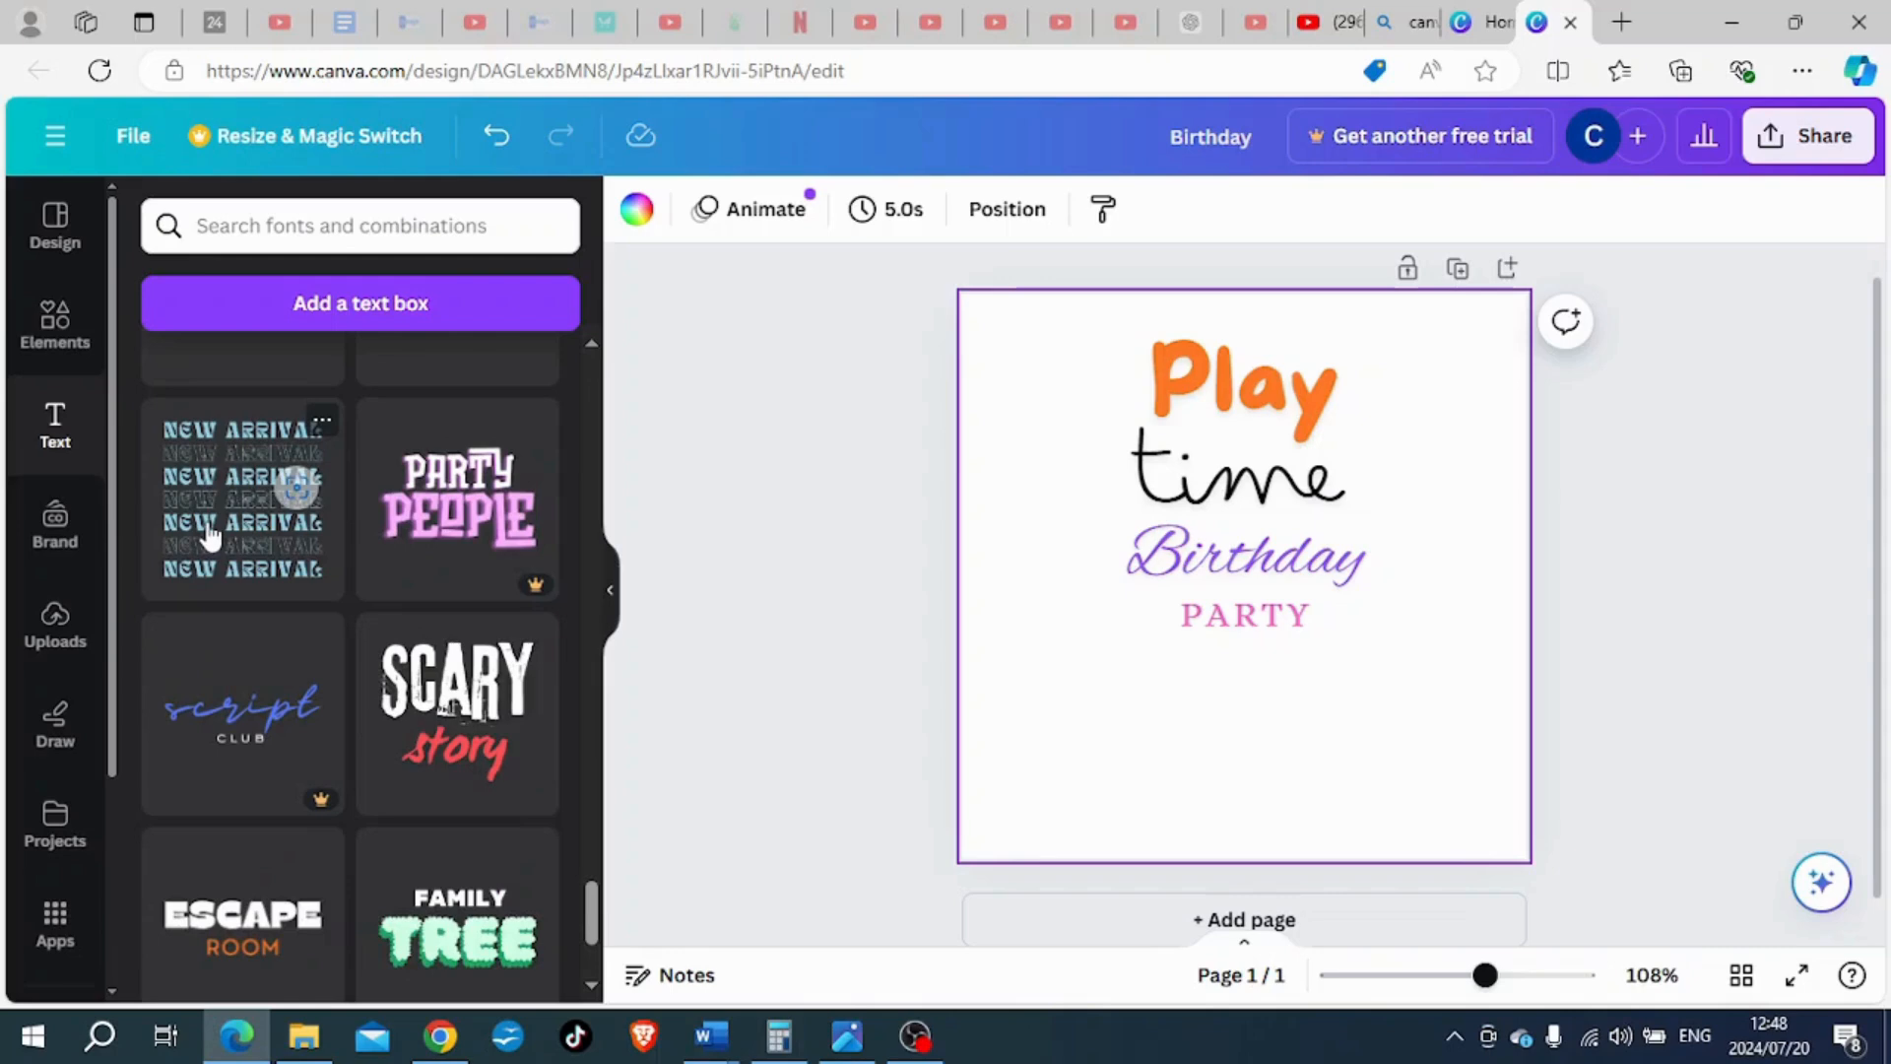
pyautogui.click(209, 535)
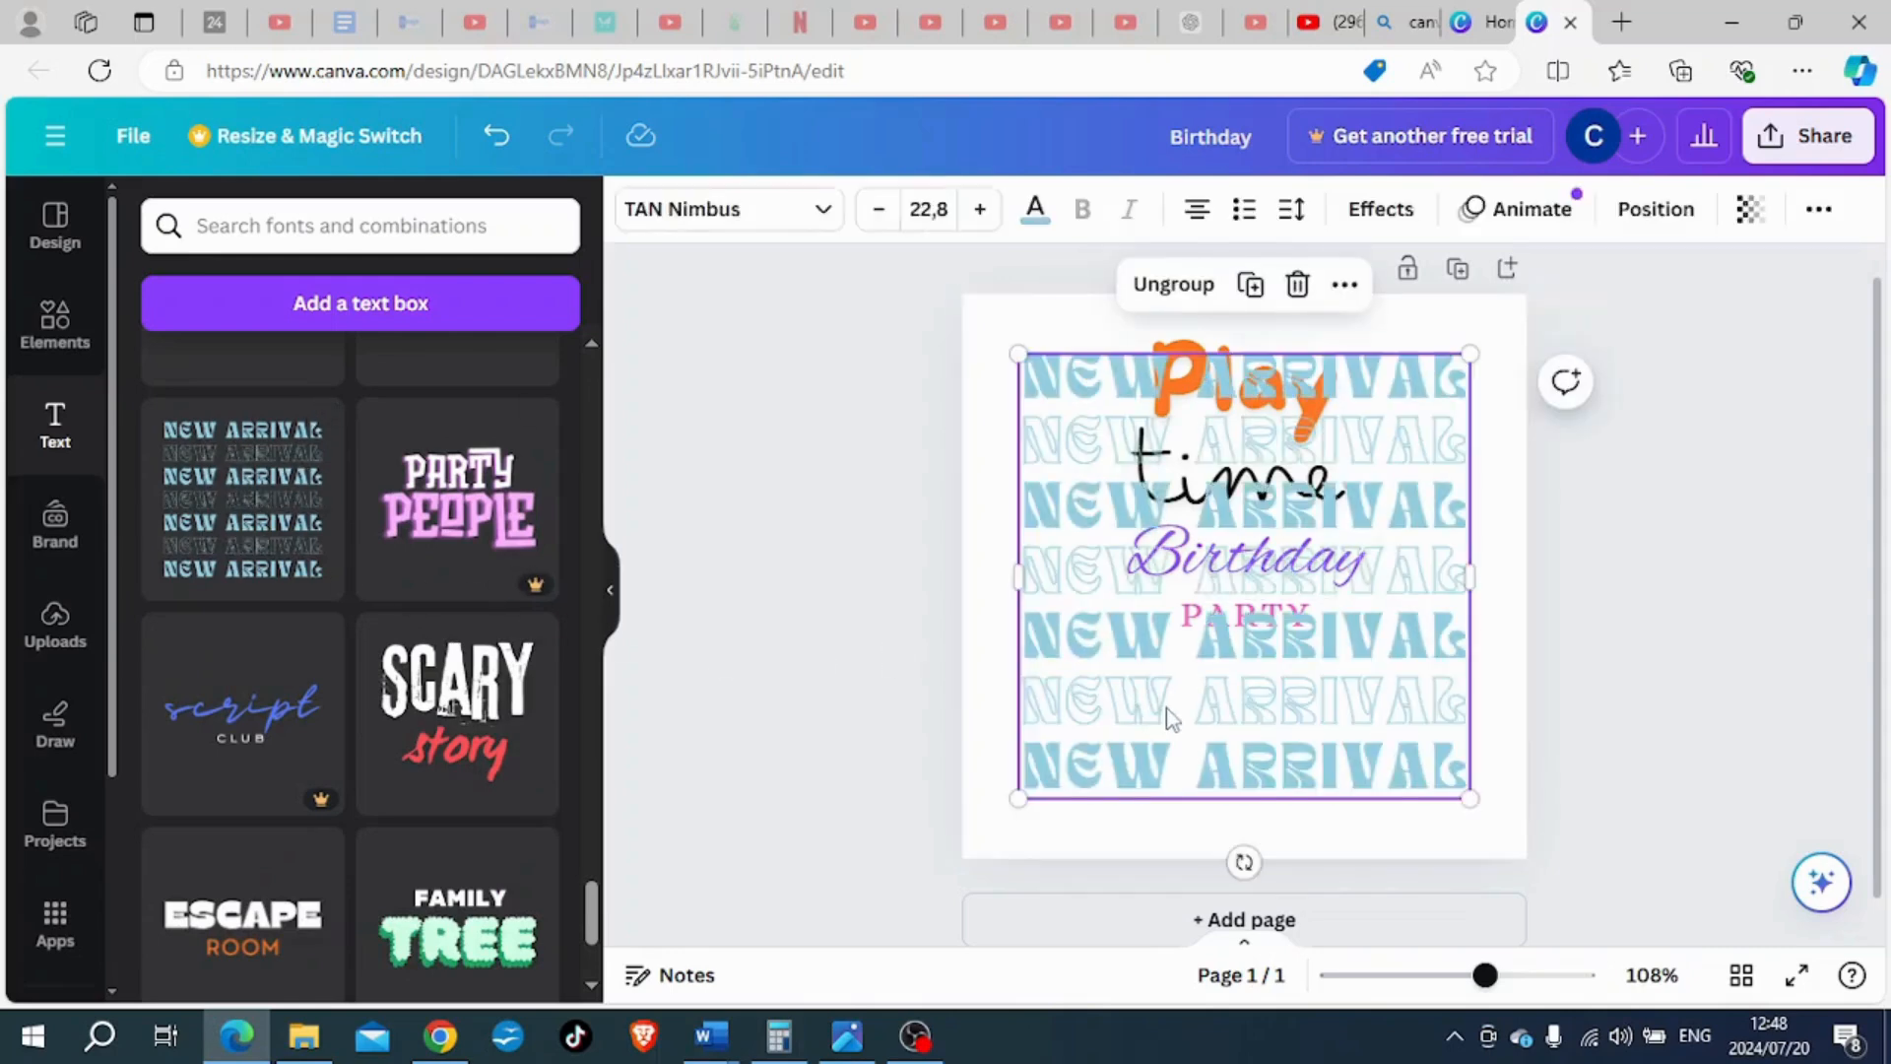
pyautogui.moveTo(1298, 694); pyautogui.dragTo(1266, 937)
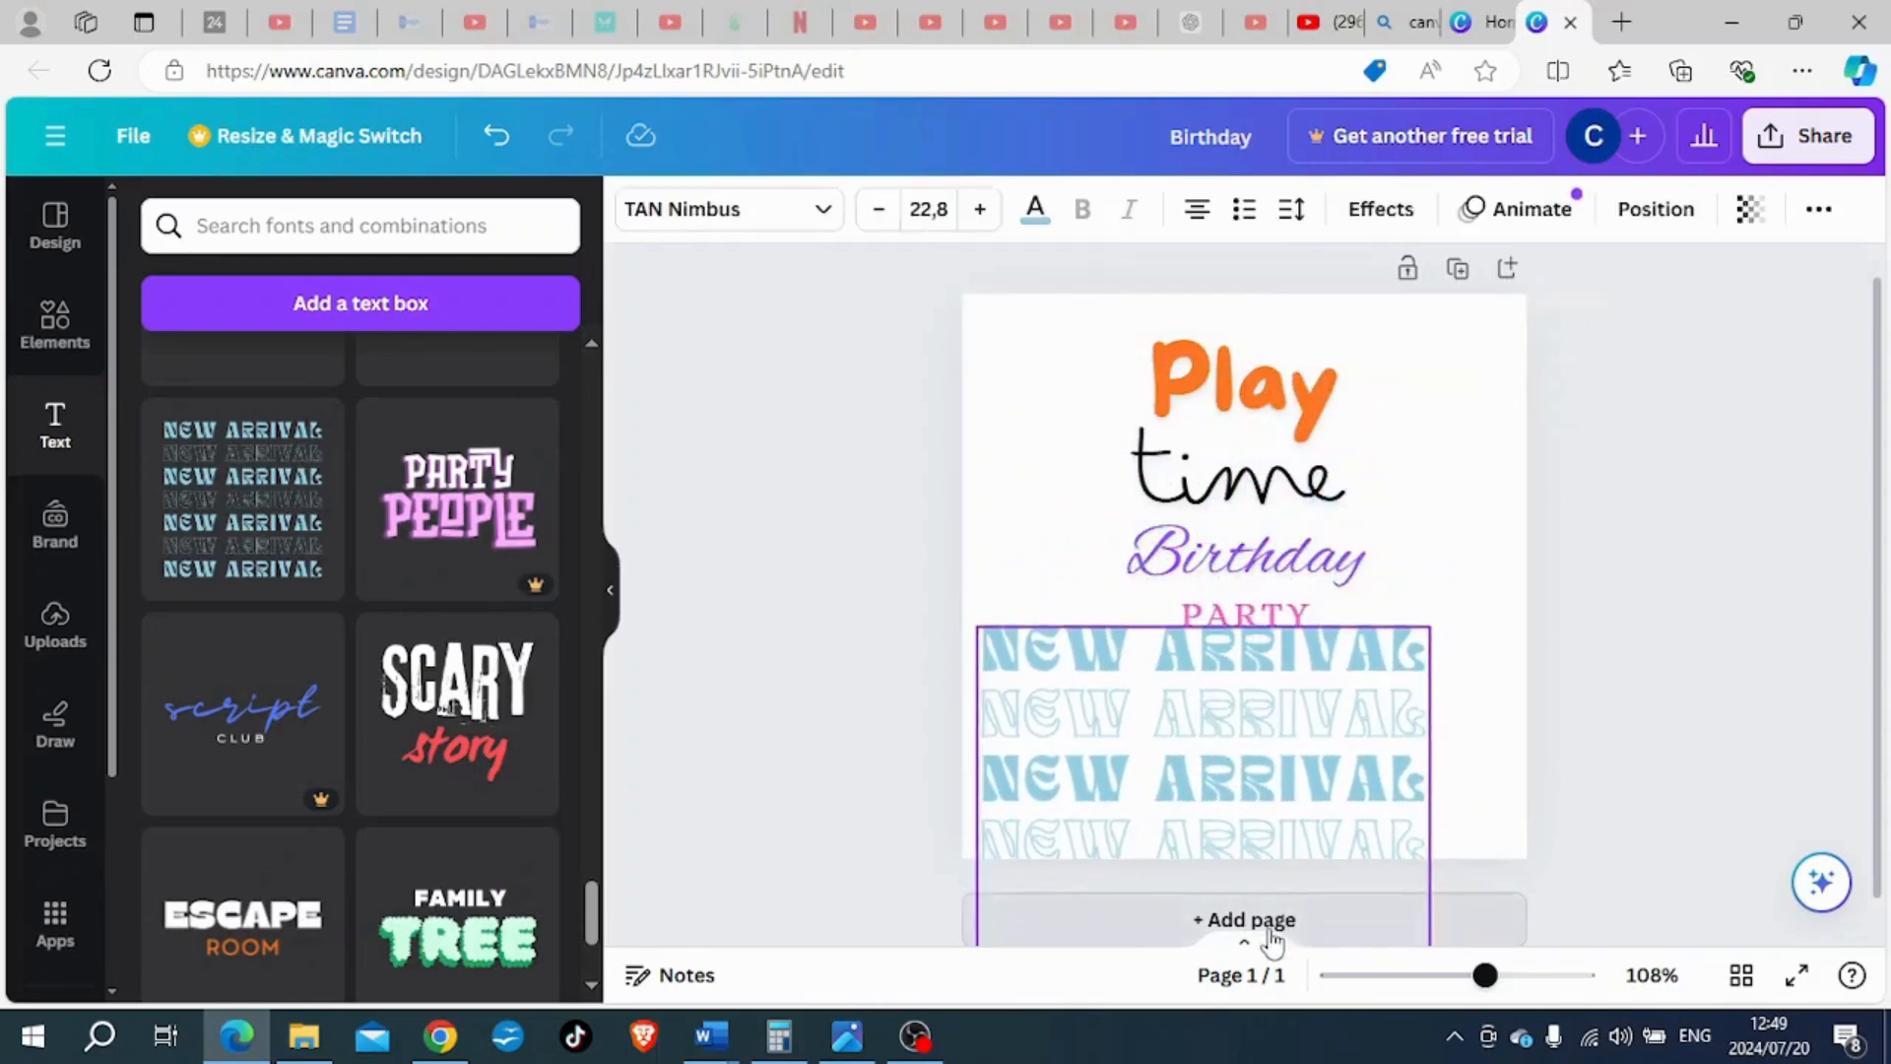
# - Delete the "Play", "time", "Birthday" and "PARTY" texts from the page
pyautogui.click(1282, 606)
pyautogui.press('Delete')
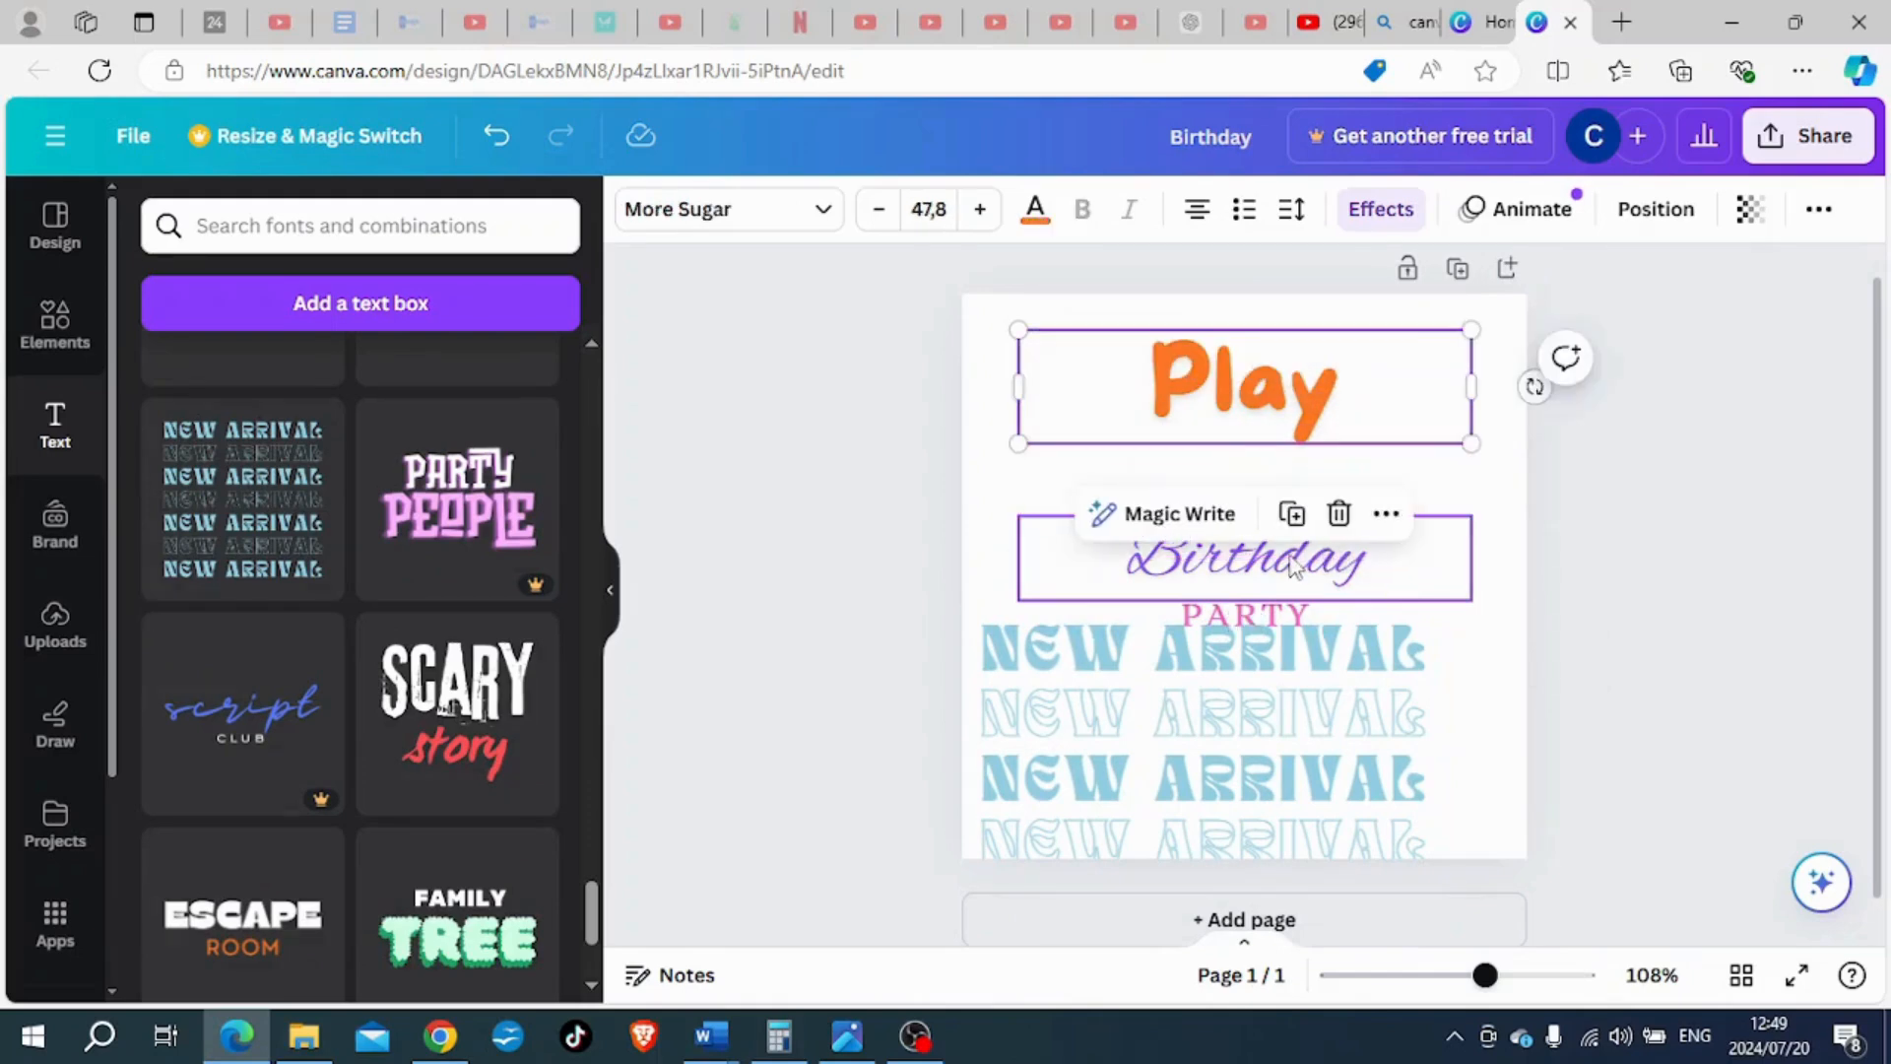
pyautogui.click(1344, 555)
pyautogui.press('Delete')
pyautogui.click(1266, 403)
pyautogui.press('Delete')
pyautogui.click(1256, 615)
pyautogui.press('Delete')
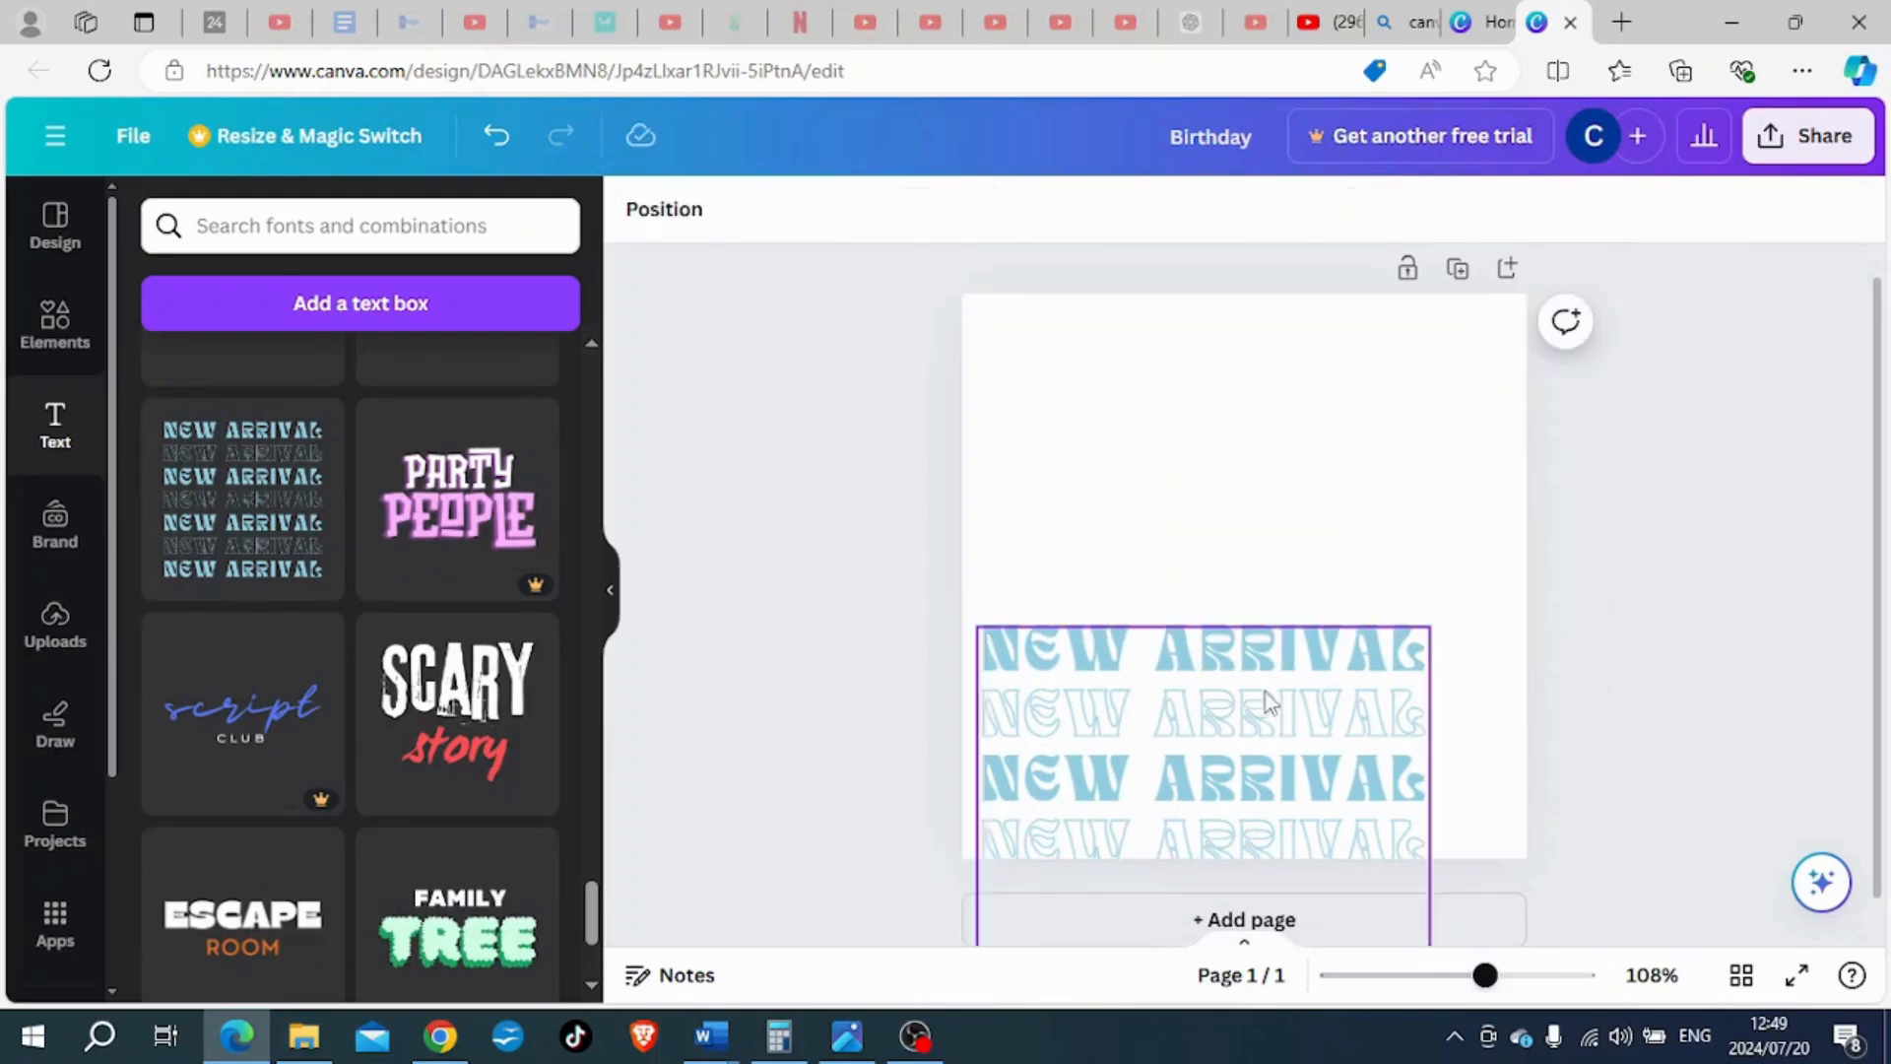
# - Centre the "NEW ARRIVAL" combination horizontally within the page and ungroup it into separate text lines
pyautogui.moveTo(1272, 708); pyautogui.dragTo(1312, 437)
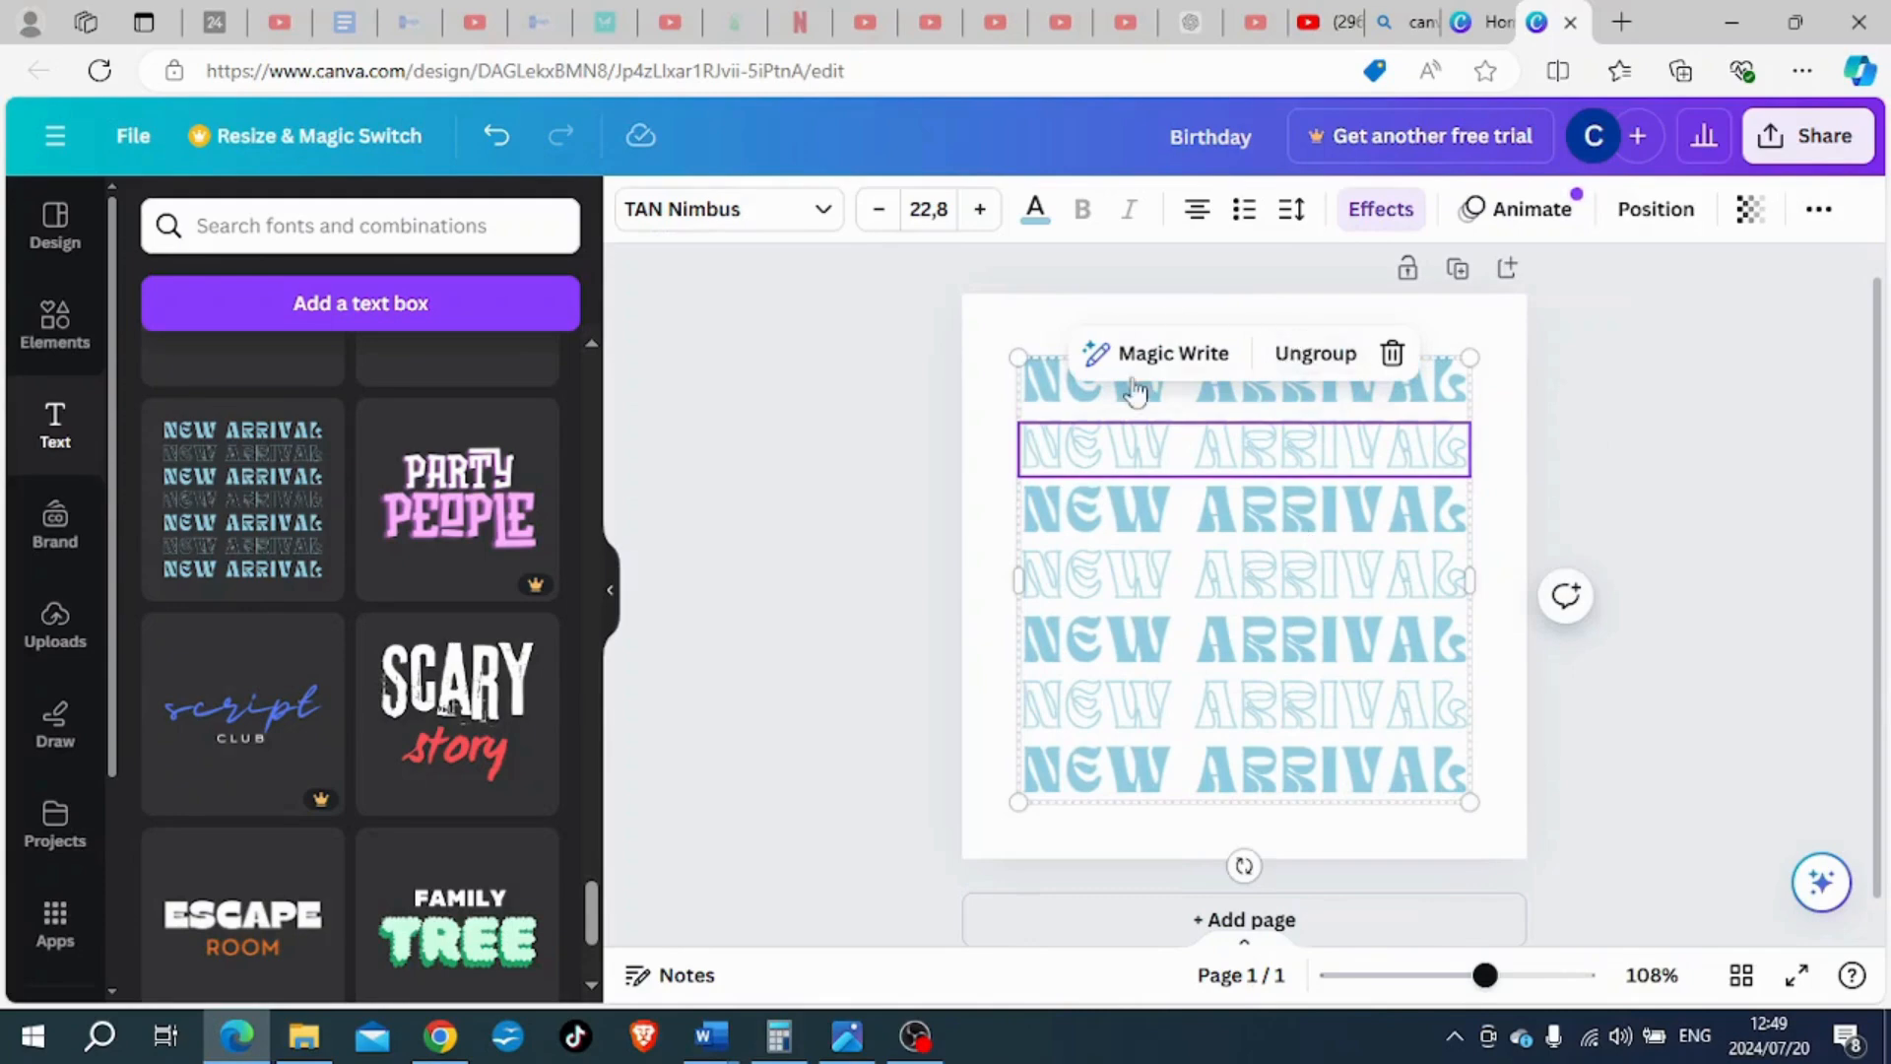
pyautogui.click(1310, 354)
pyautogui.click(1682, 488)
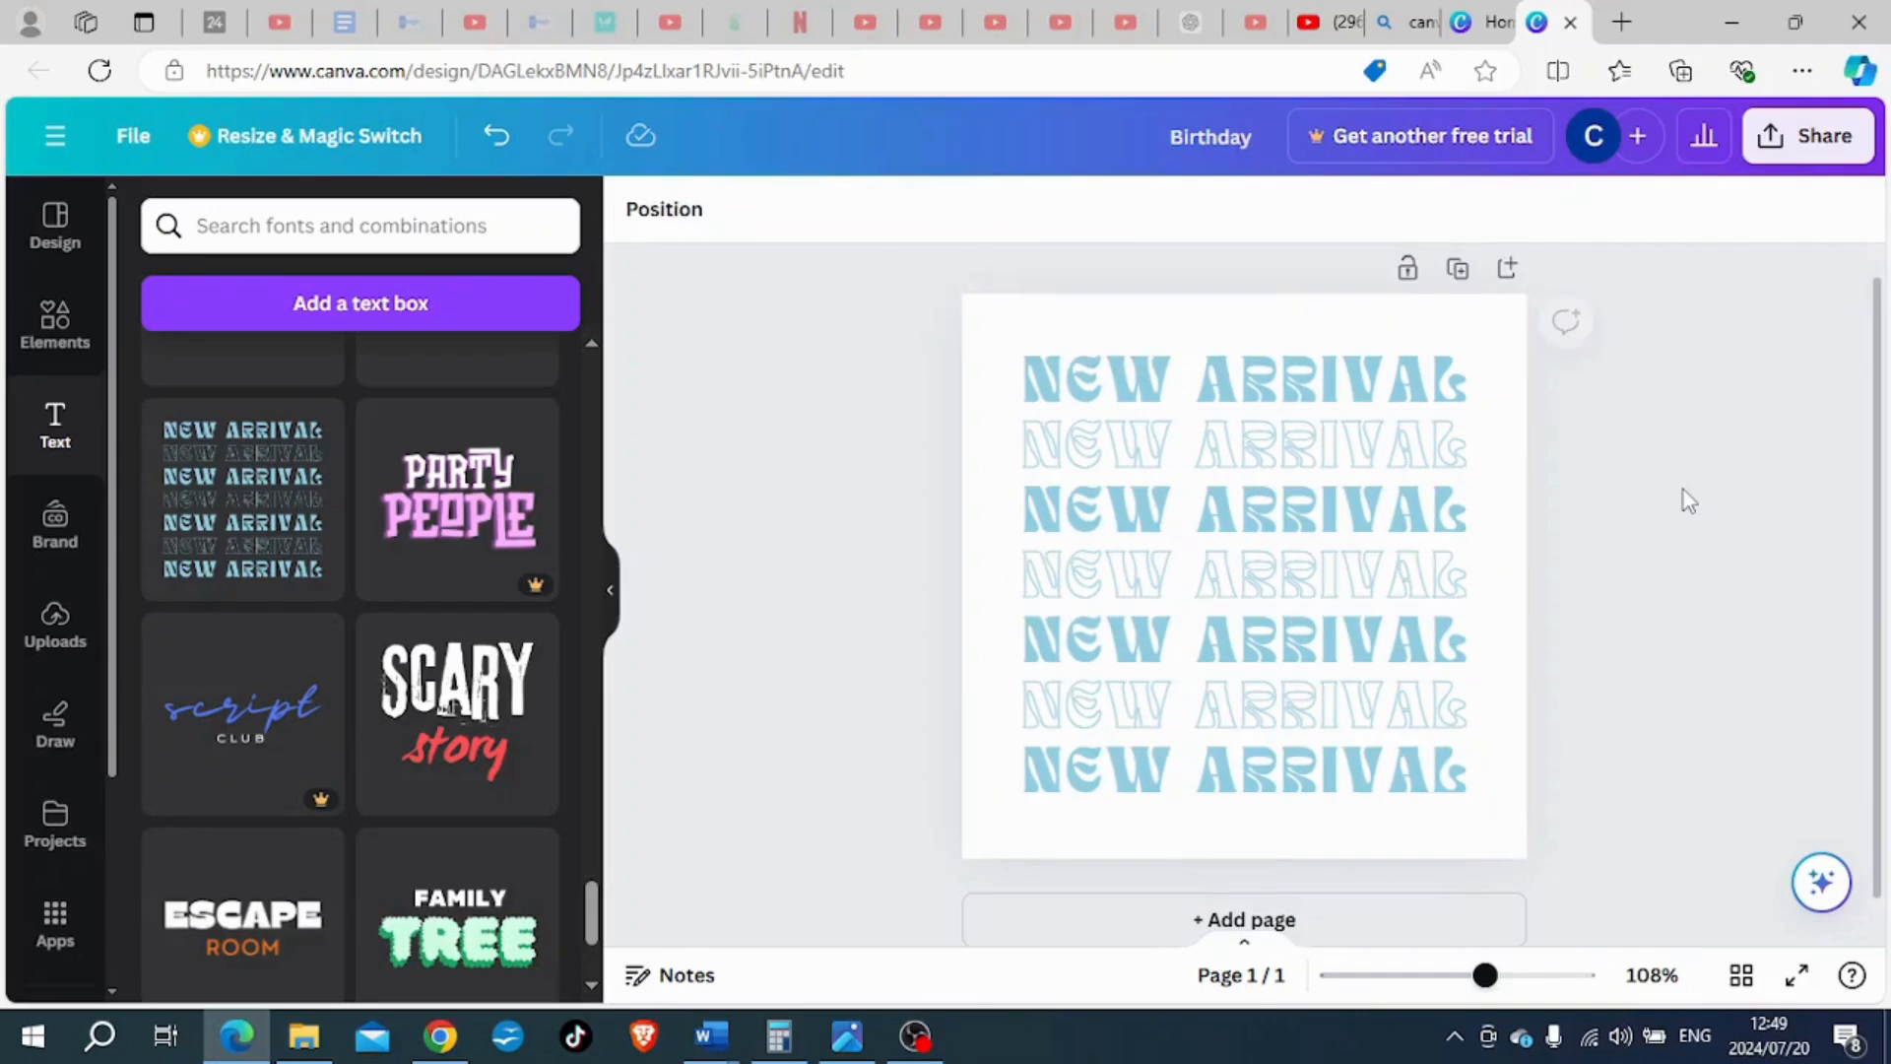
# - Replace the first "NEW ARRIVAL" line with "BIRTHDAY"
pyautogui.click(1423, 372)
pyautogui.moveTo(1465, 379); pyautogui.dragTo(1027, 392)
pyautogui.write('BIRTHDAY')
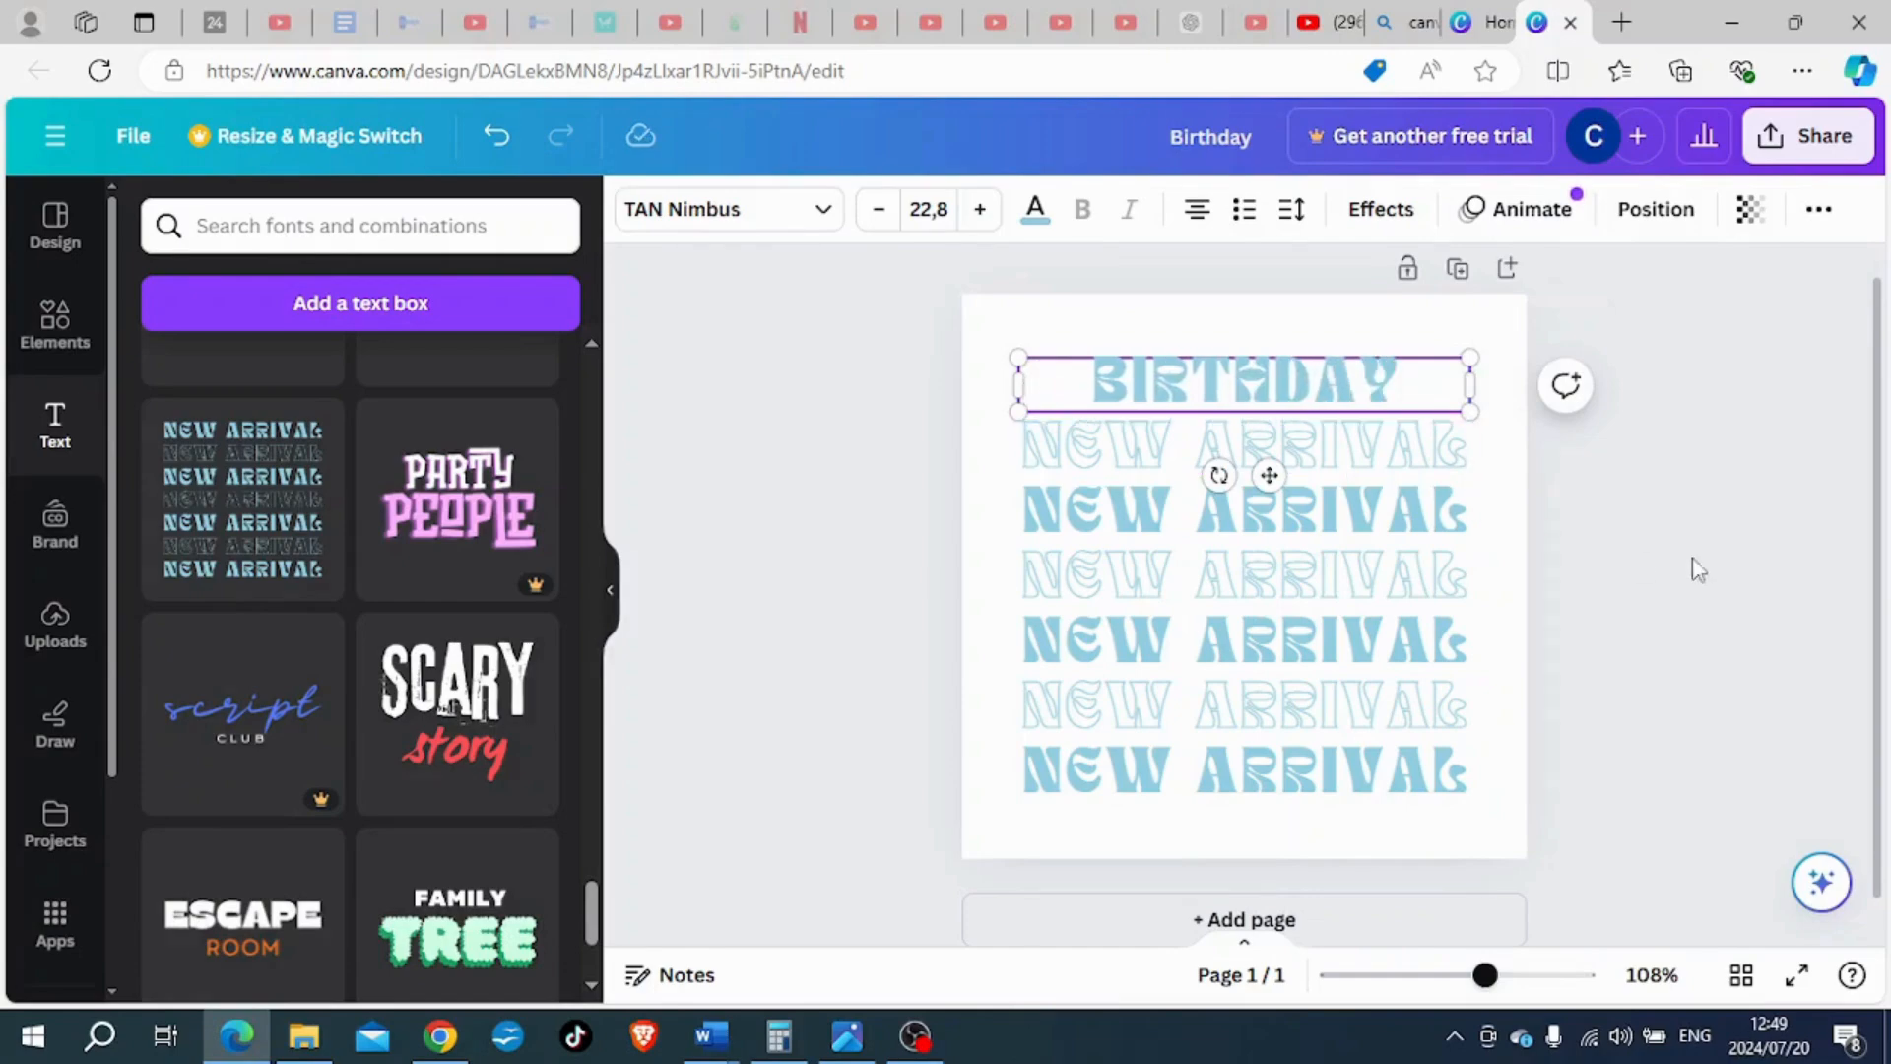
pyautogui.click(1752, 571)
# - Replace the outlined second "NEW ARRIVAL" line with "BIRTHDAY"
pyautogui.click(1460, 445)
pyautogui.doubleClick(1460, 446)
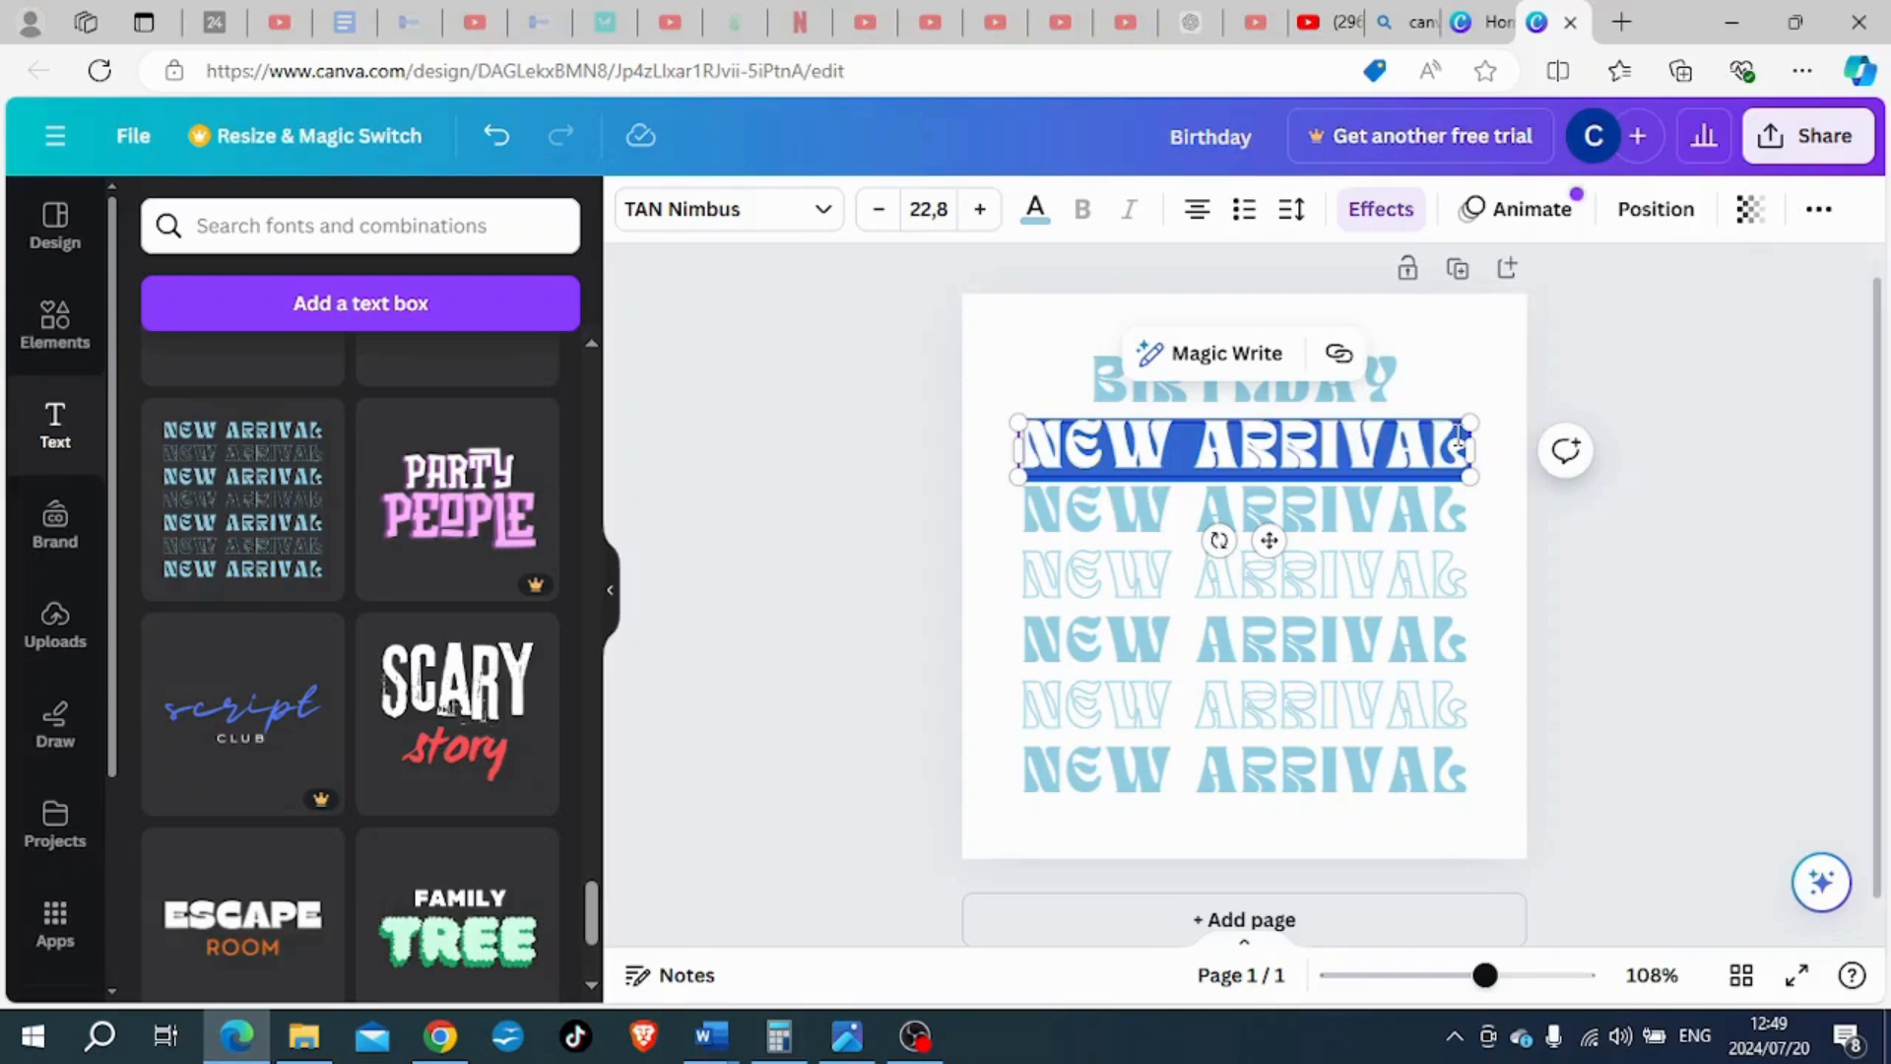
pyautogui.write('BIRTHDAY')
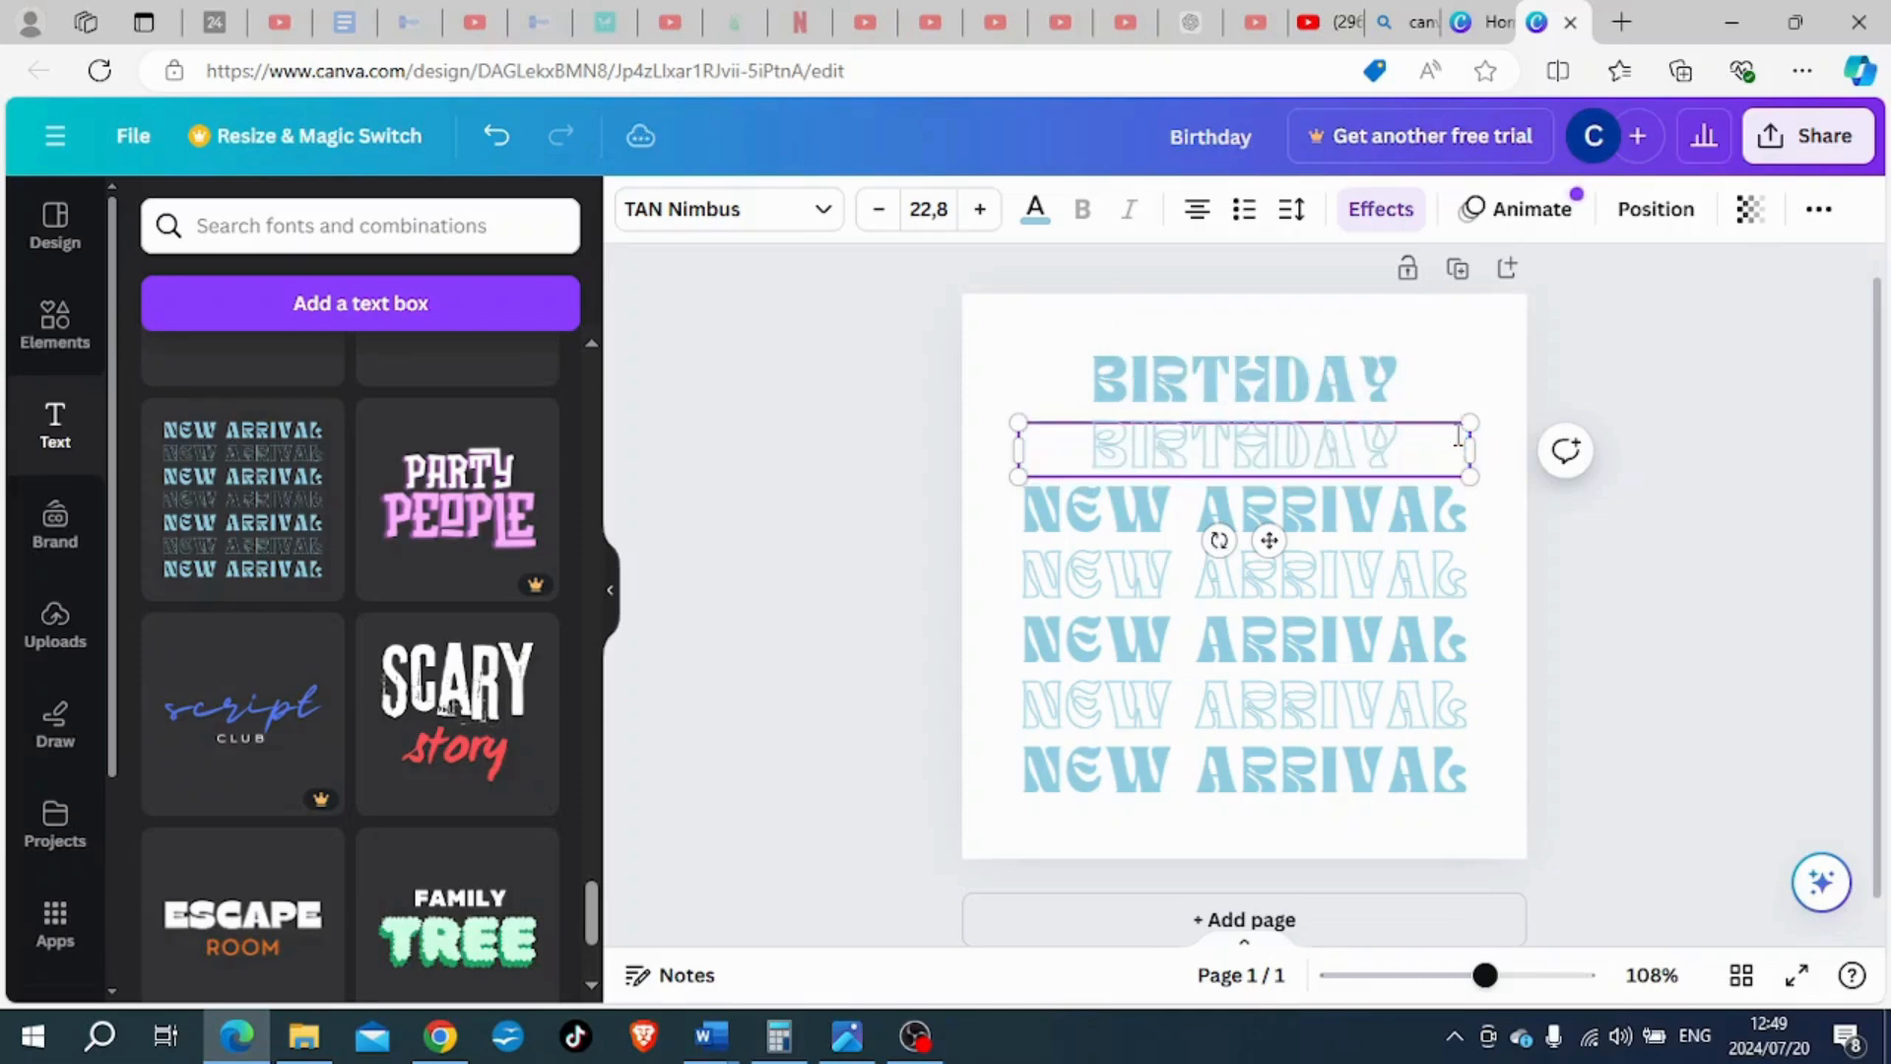
pyautogui.click(1841, 587)
# - Replace the solid third "NEW ARRIVAL" line with "BIRTHDAY"
pyautogui.click(1383, 509)
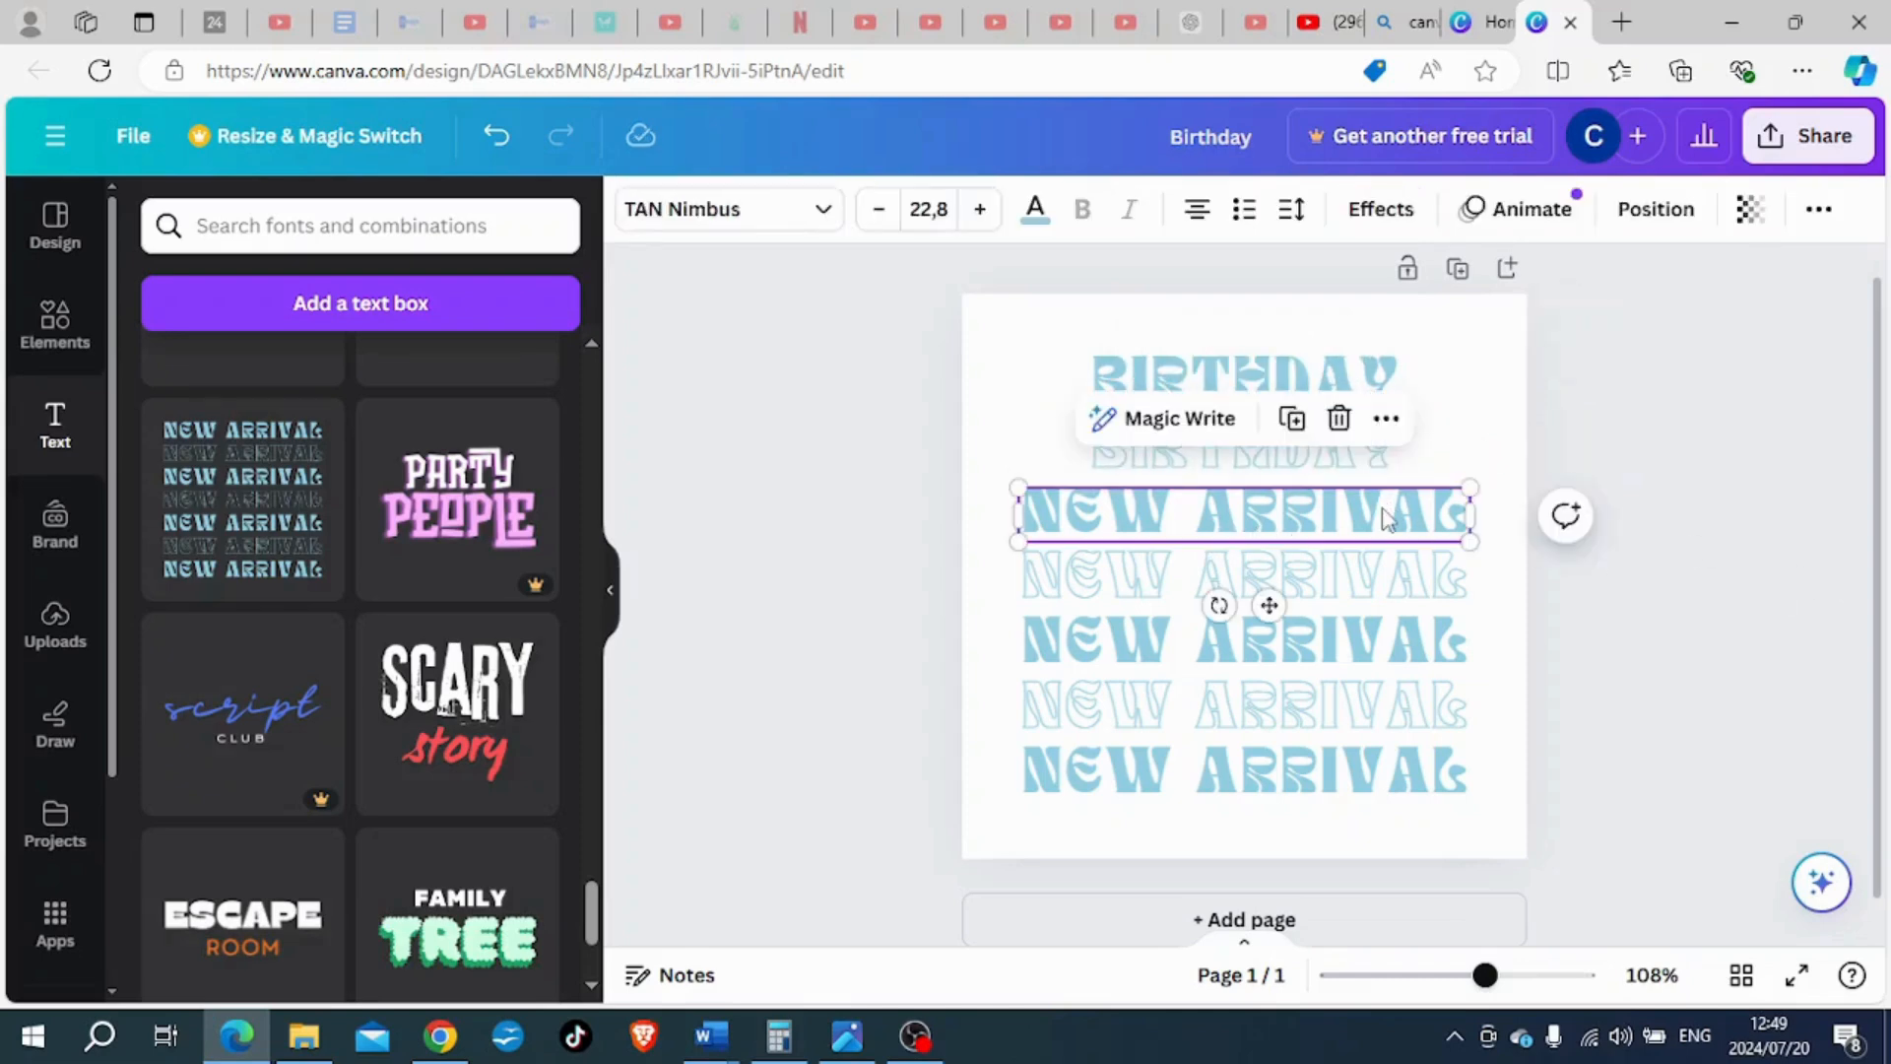
pyautogui.doubleClick(1384, 510)
pyautogui.write('BIRTHDAY')
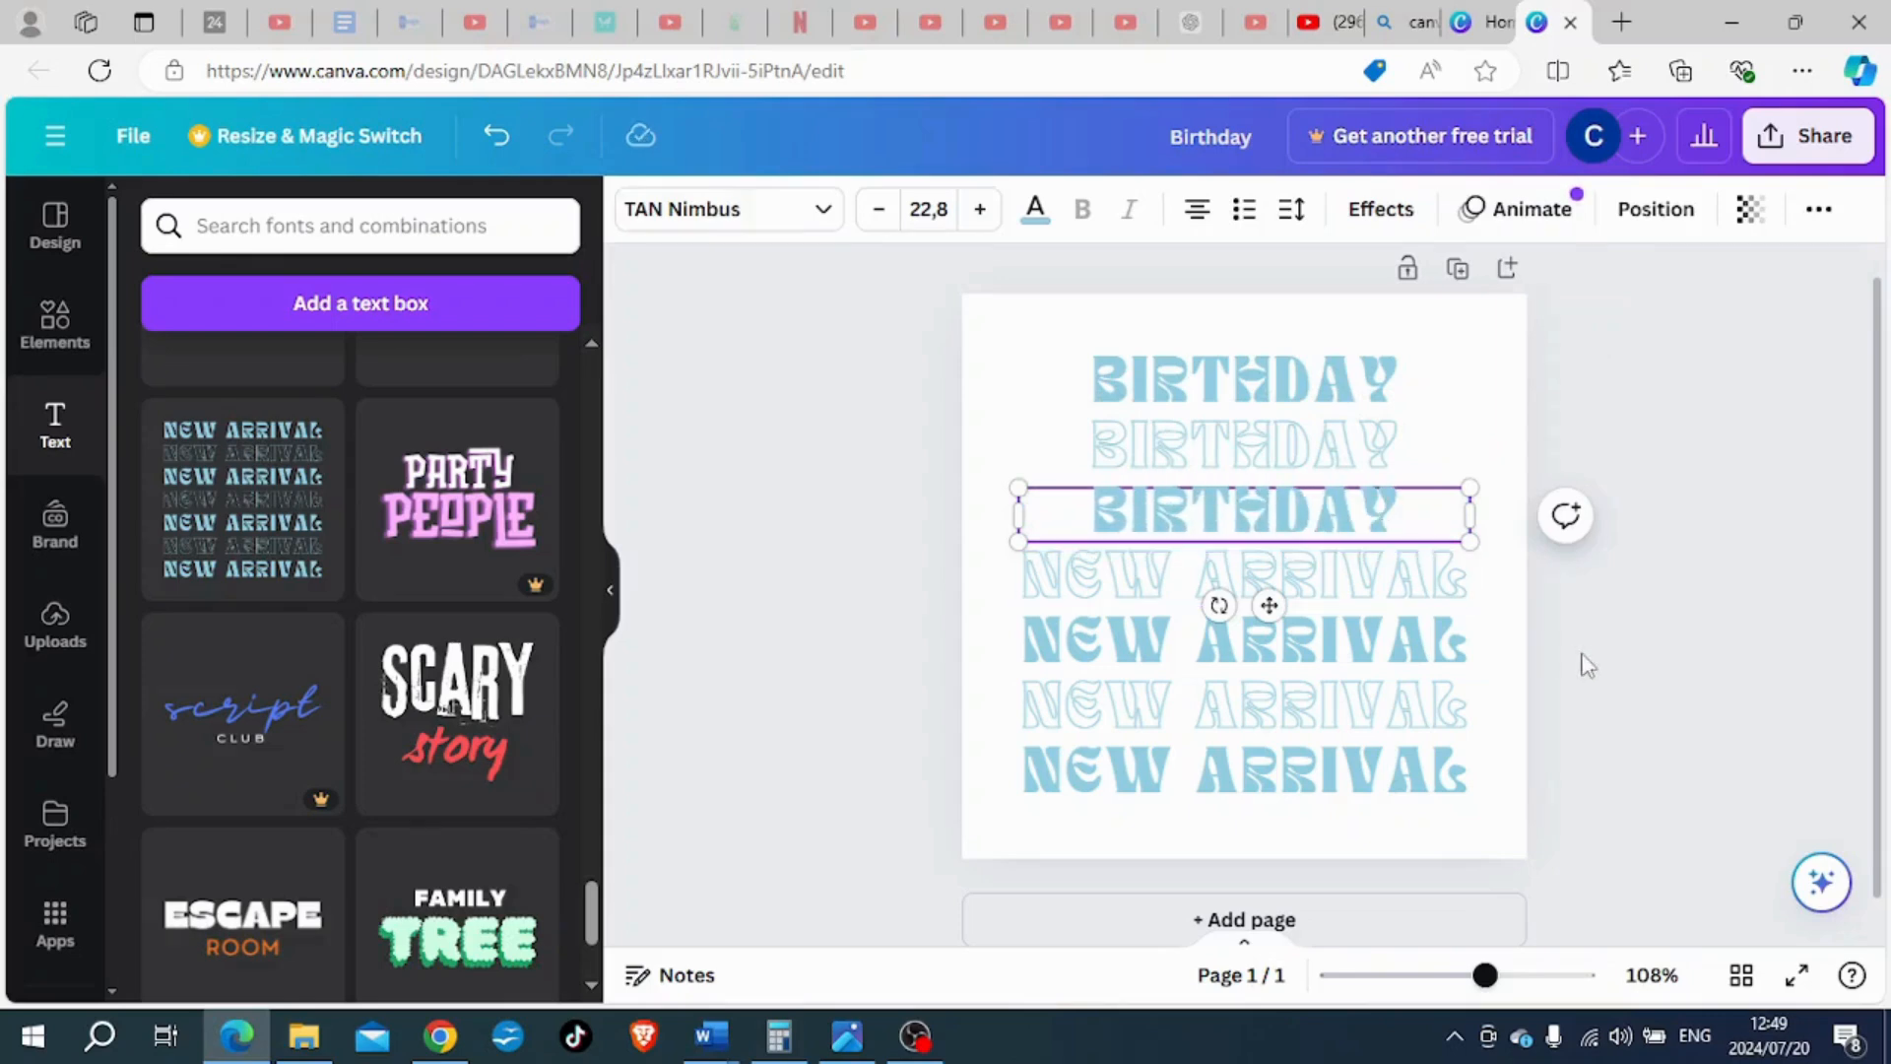
pyautogui.click(1634, 660)
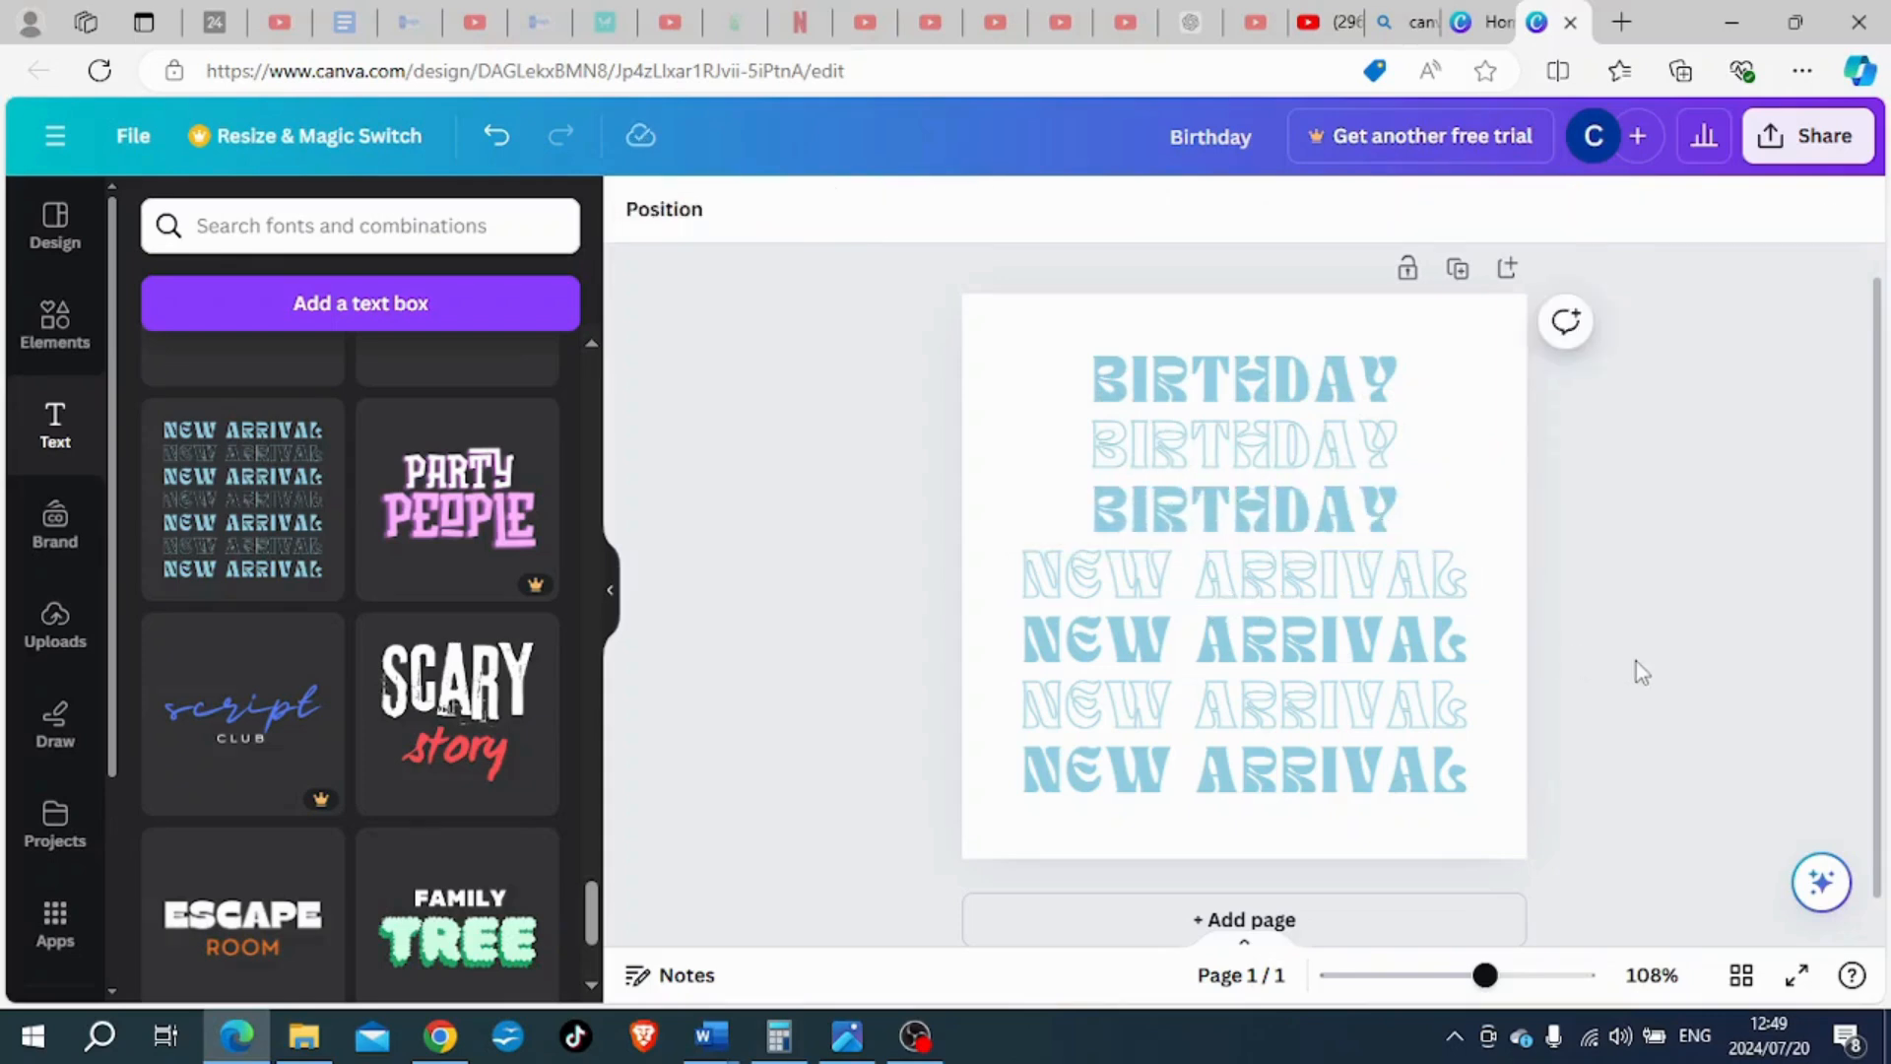
# - Change the outlined second line's wording to "PARTY"
pyautogui.click(1418, 449)
pyautogui.moveTo(1418, 449); pyautogui.dragTo(1053, 452)
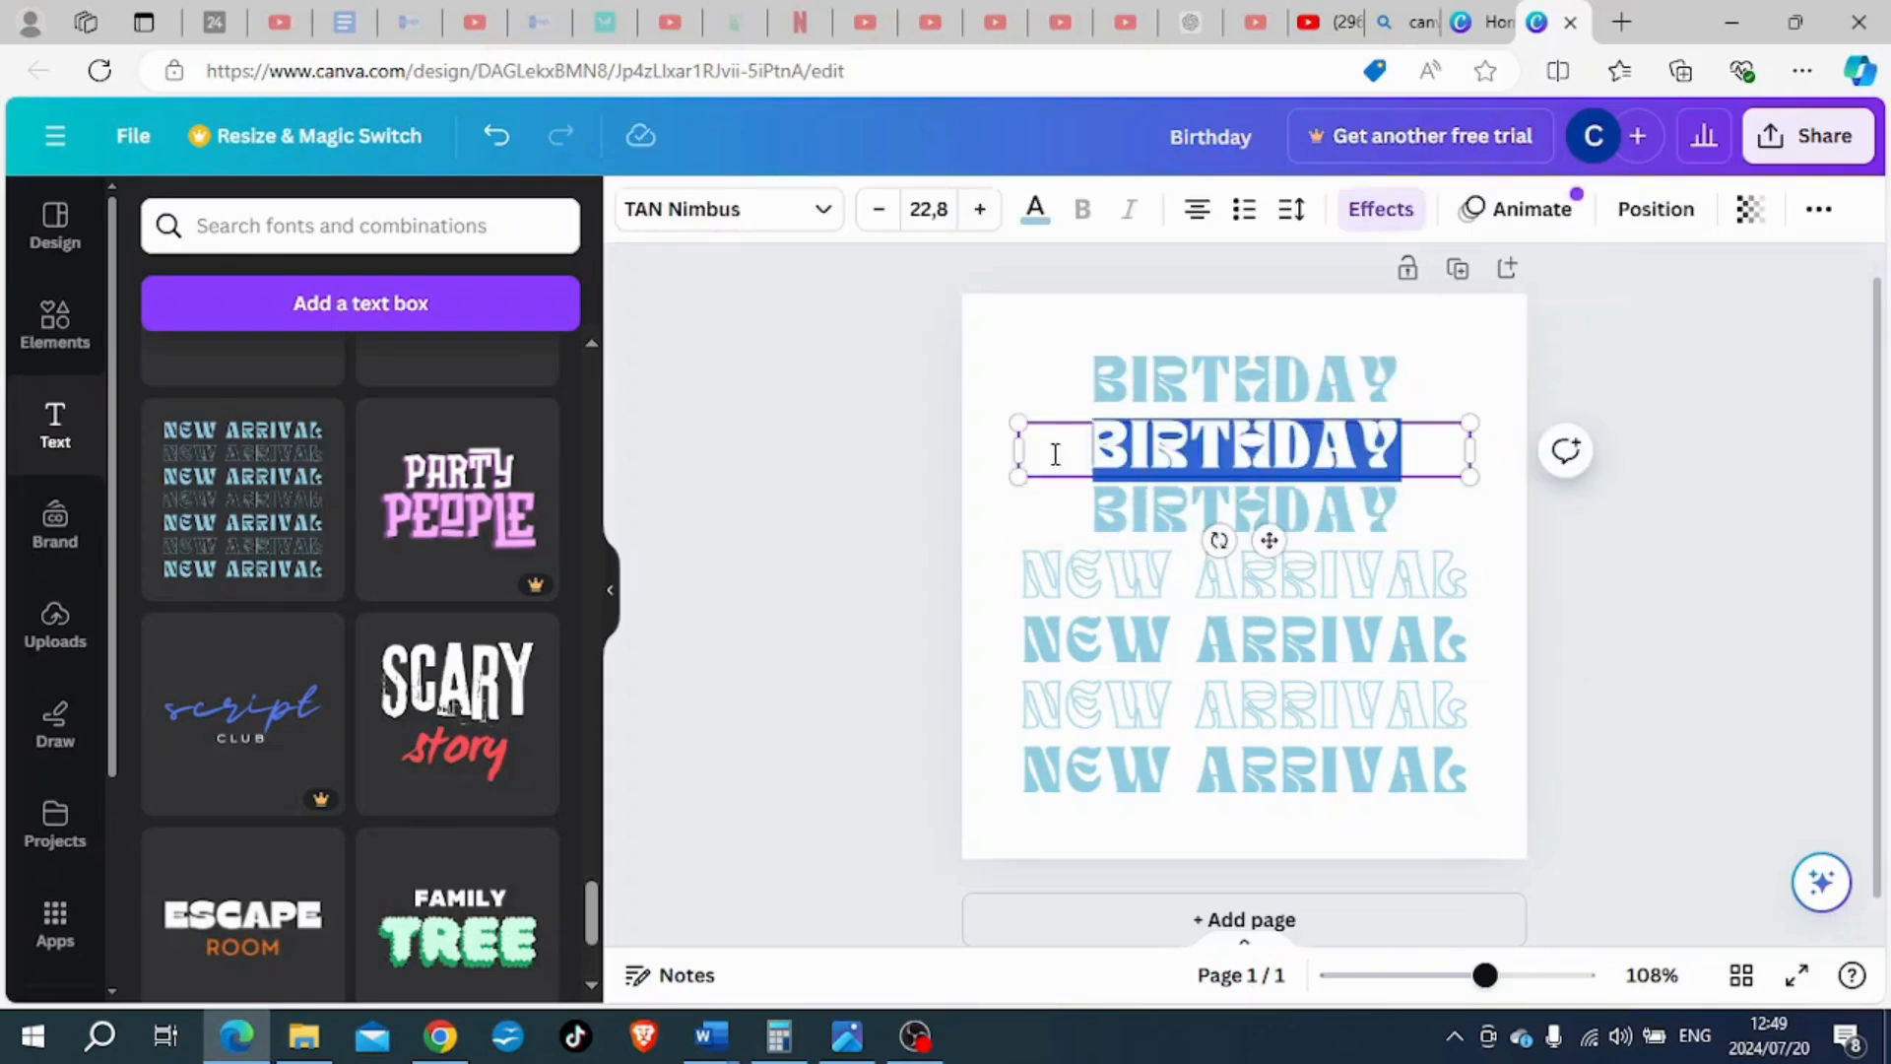
pyautogui.write('PARTY')
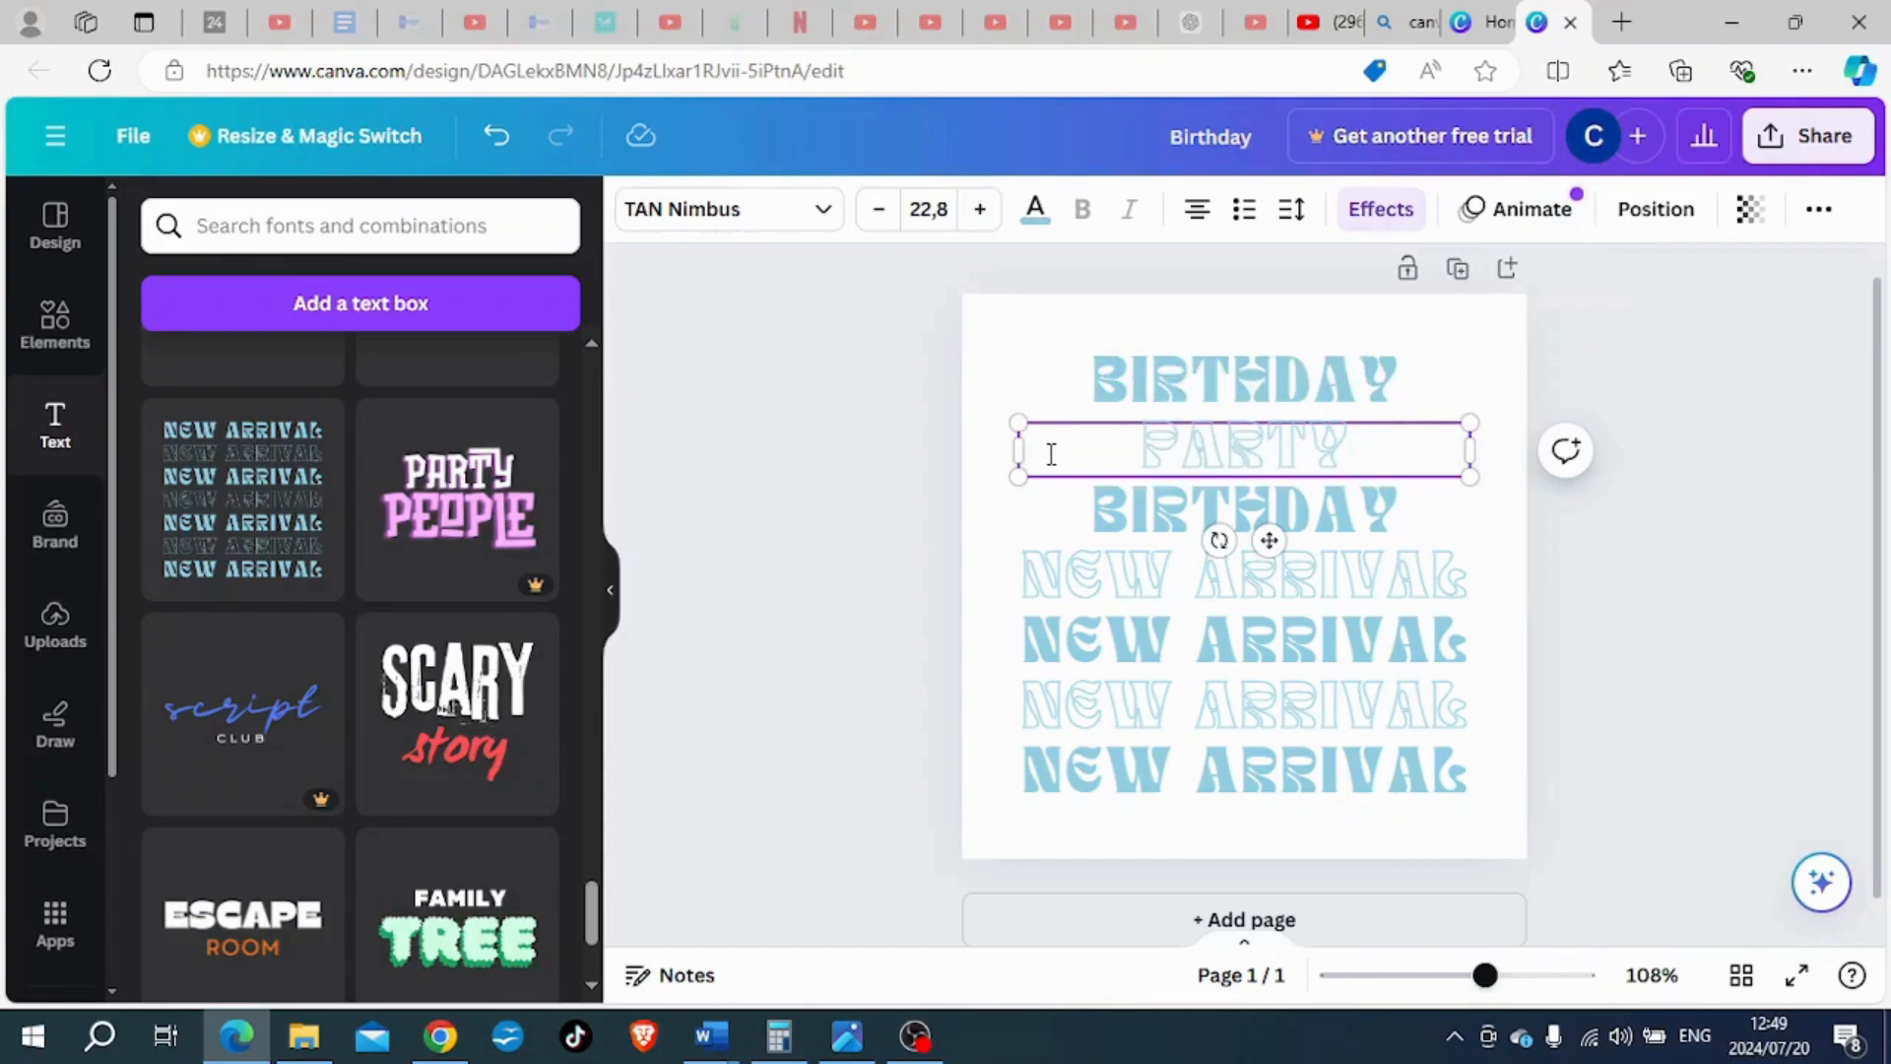
pyautogui.click(1659, 574)
# - Replace the outlined fourth "NEW ARRIVAL" line with "PARTY"
pyautogui.click(1455, 579)
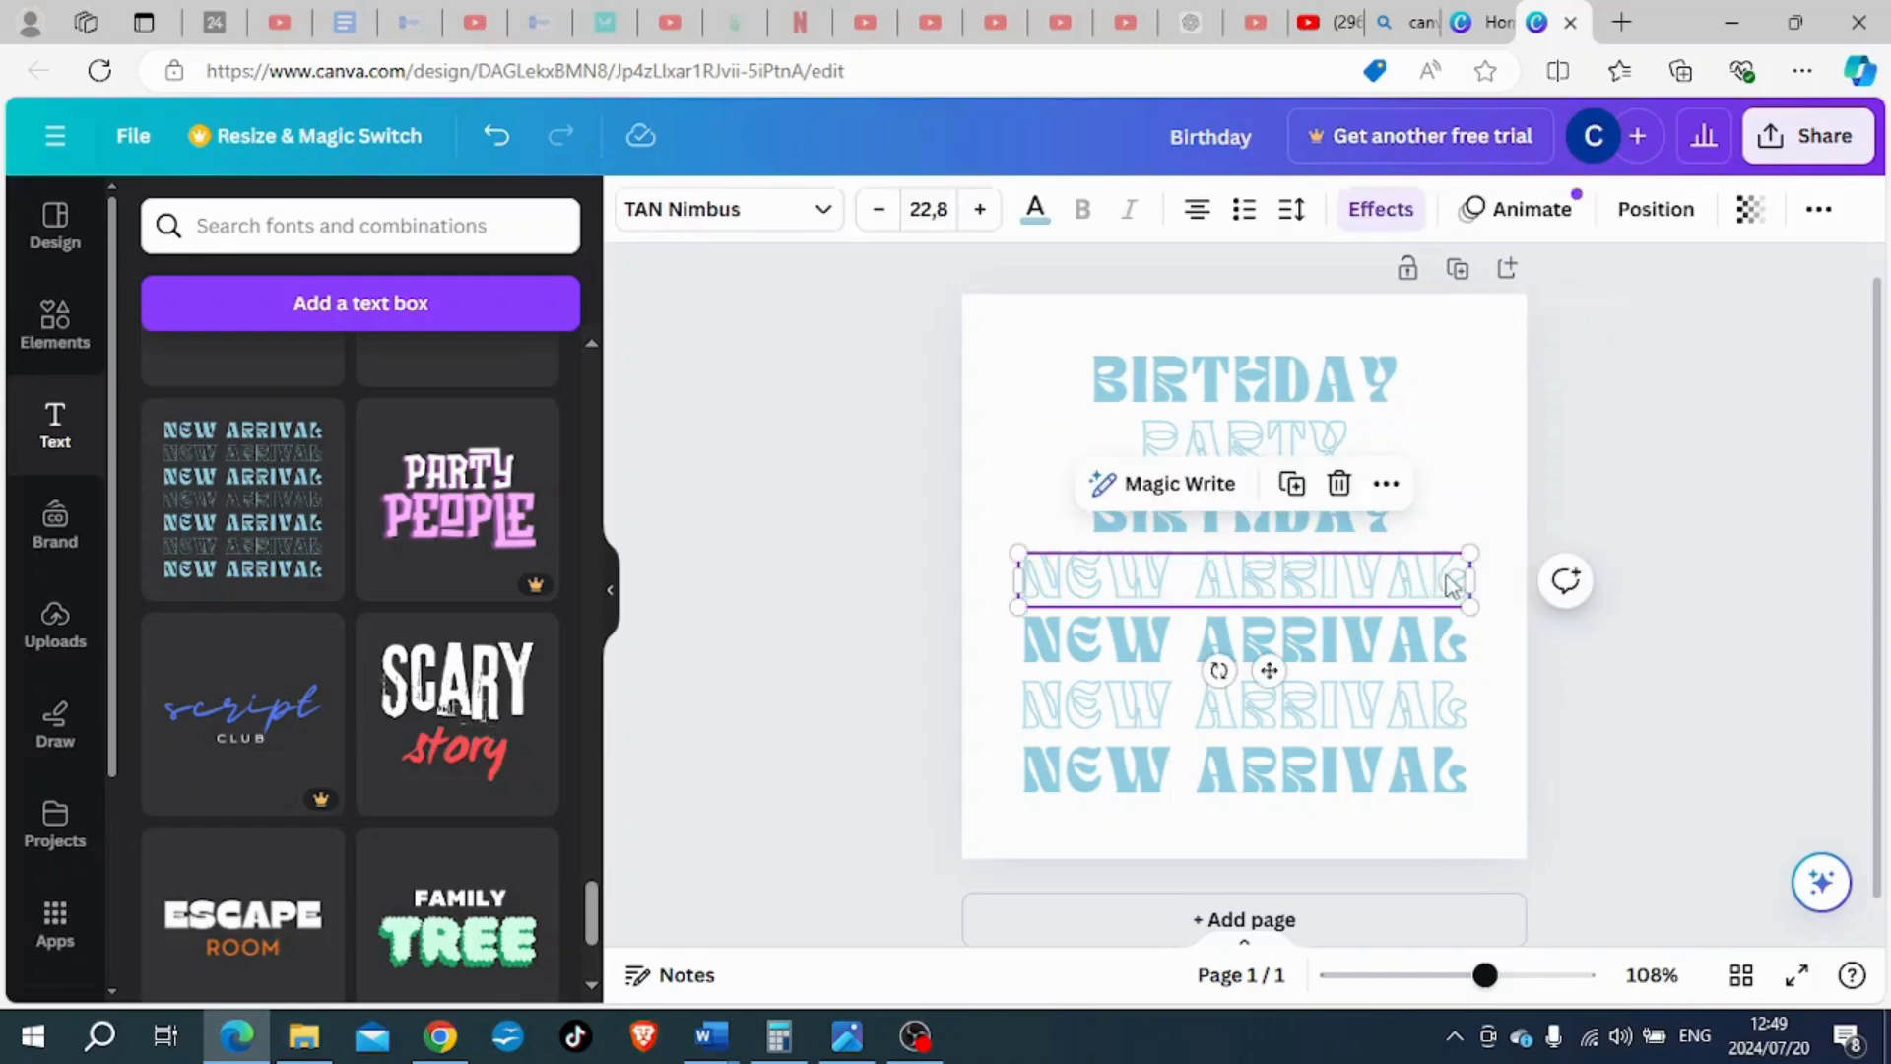
pyautogui.click(1456, 579)
pyautogui.write('PARTY')
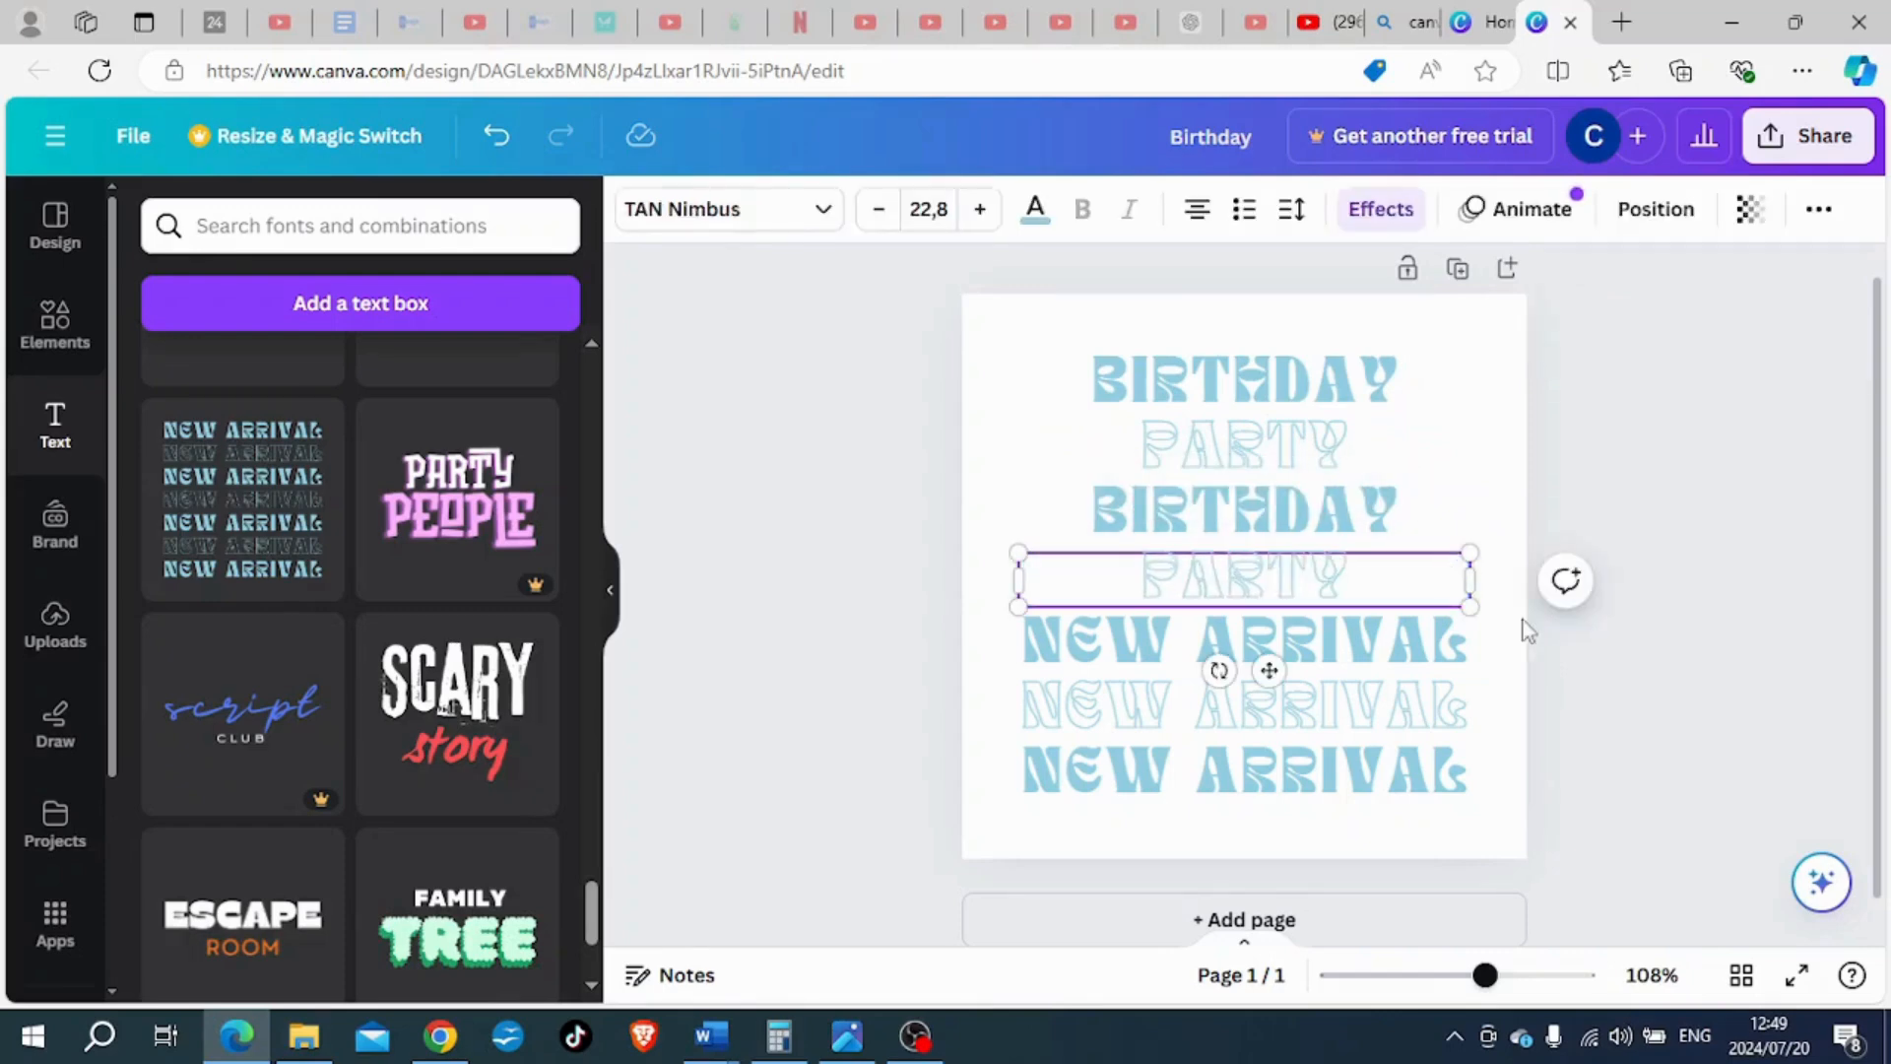
pyautogui.click(1623, 682)
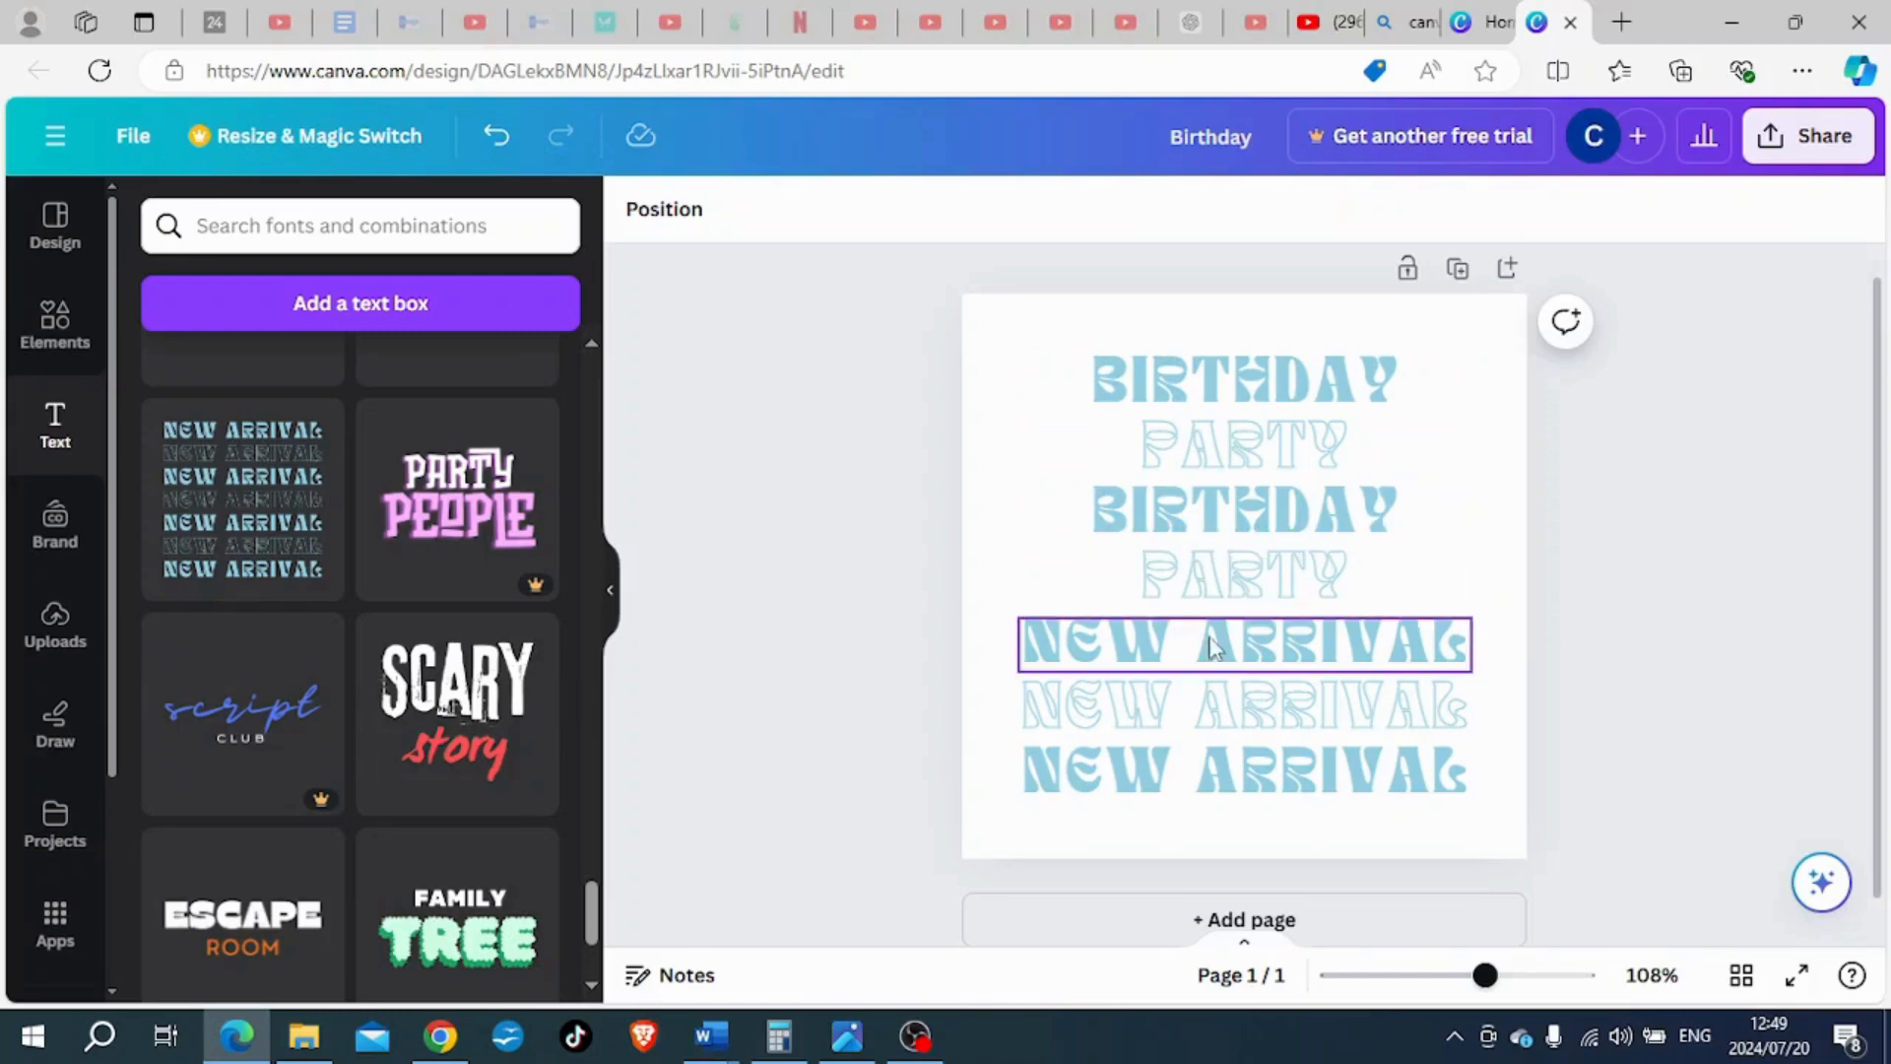
# - Set the font of the last "NEW ARRIVAL" line to Anton
pyautogui.click(1353, 775)
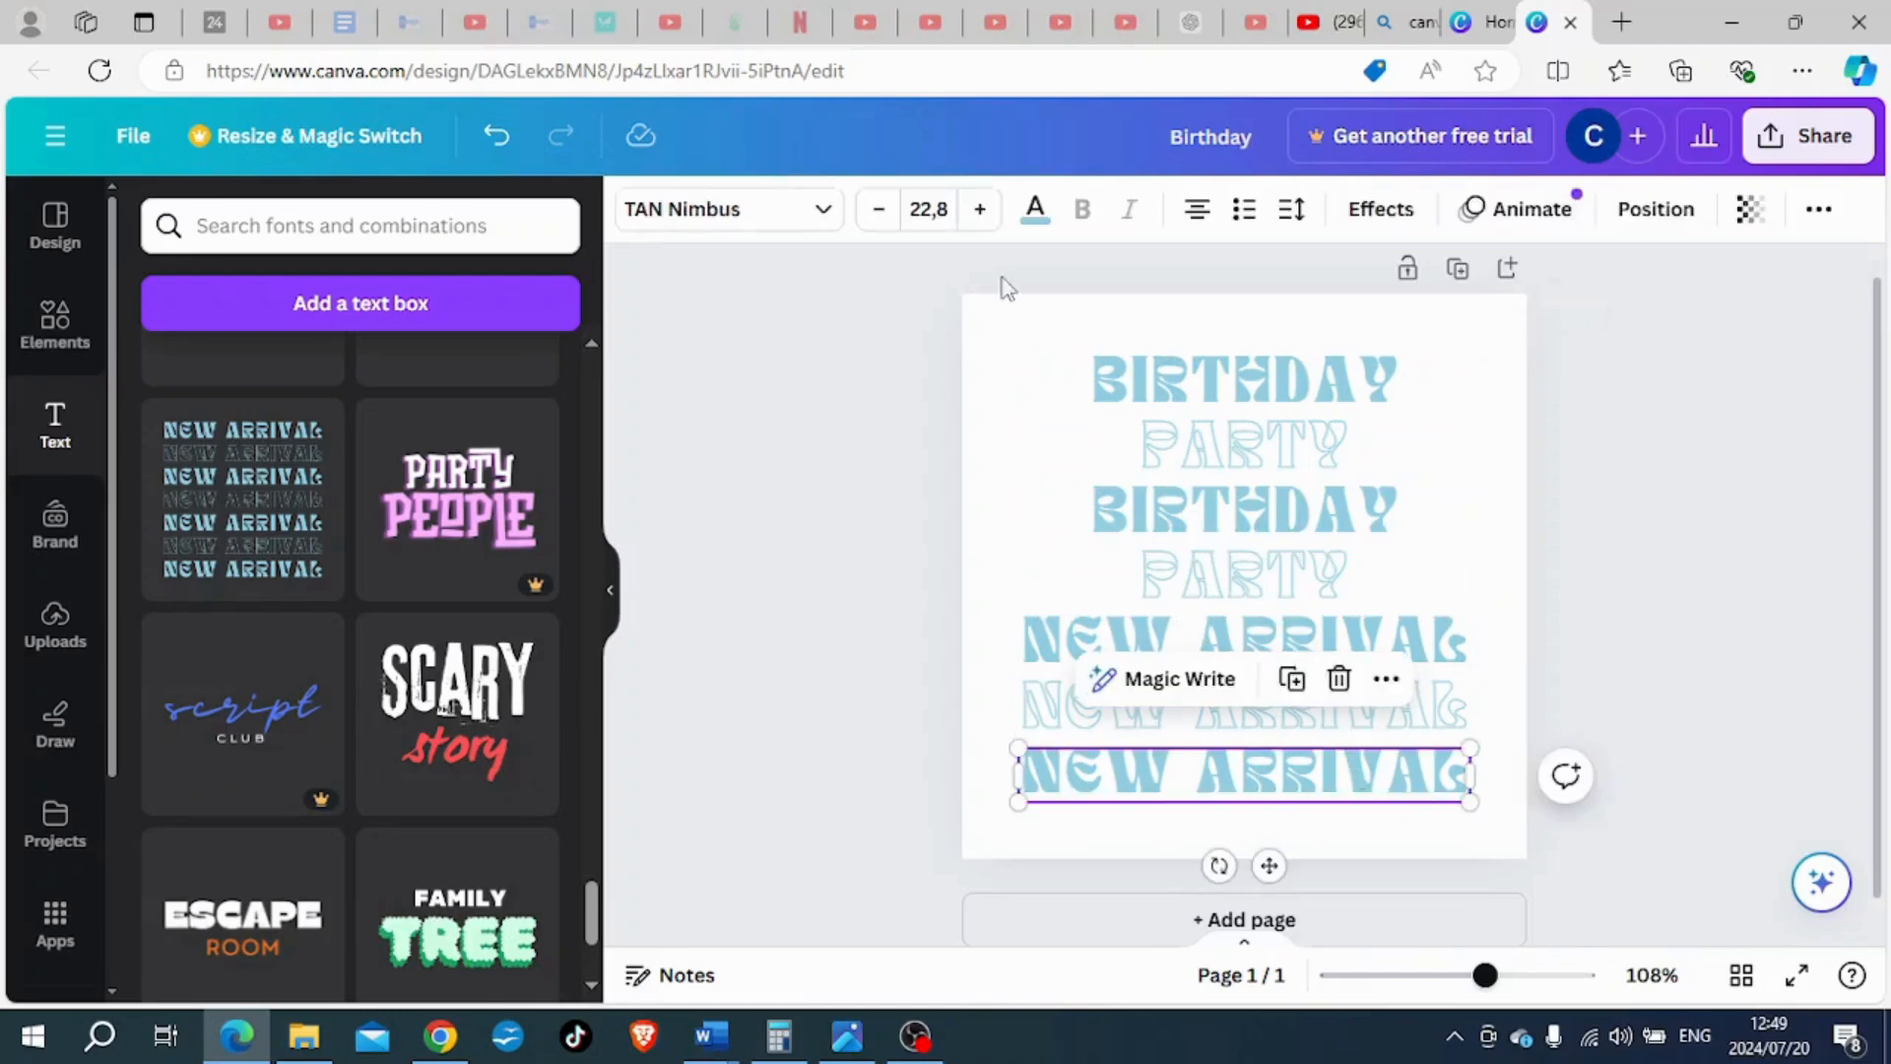
pyautogui.click(1034, 209)
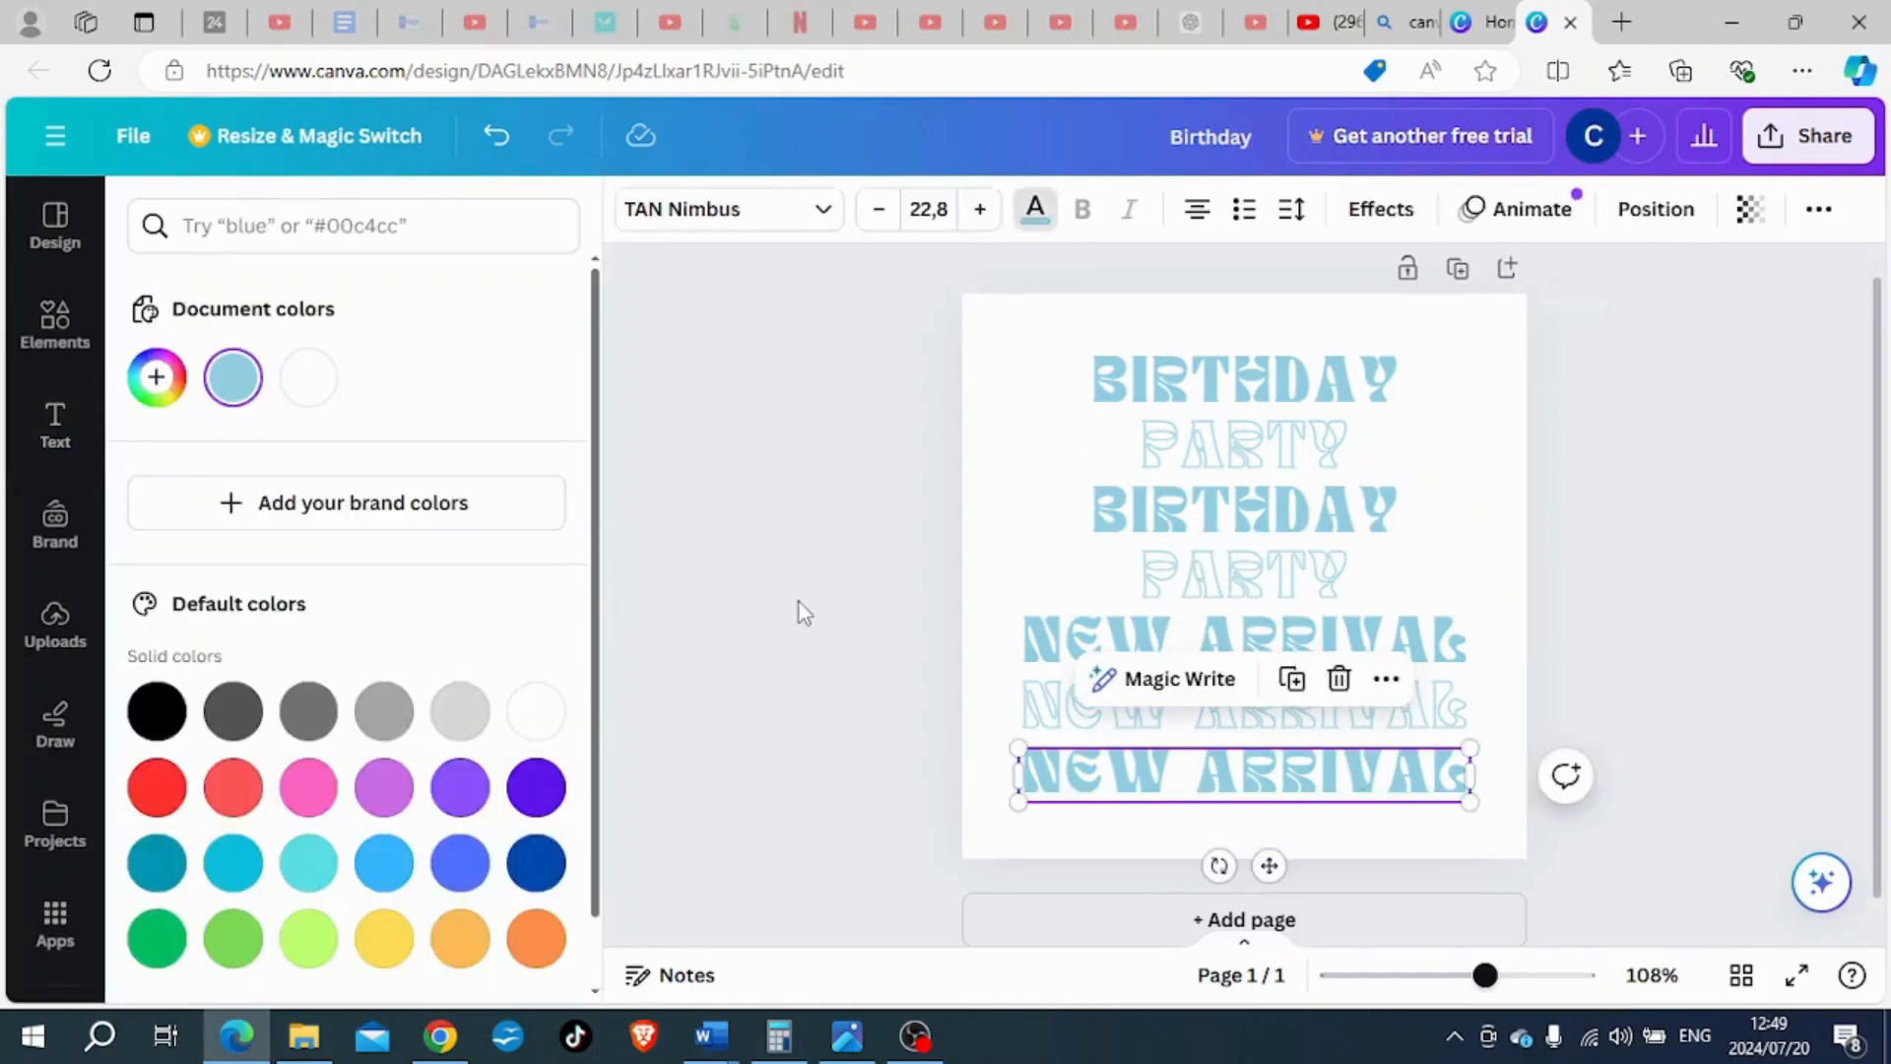
pyautogui.click(705, 221)
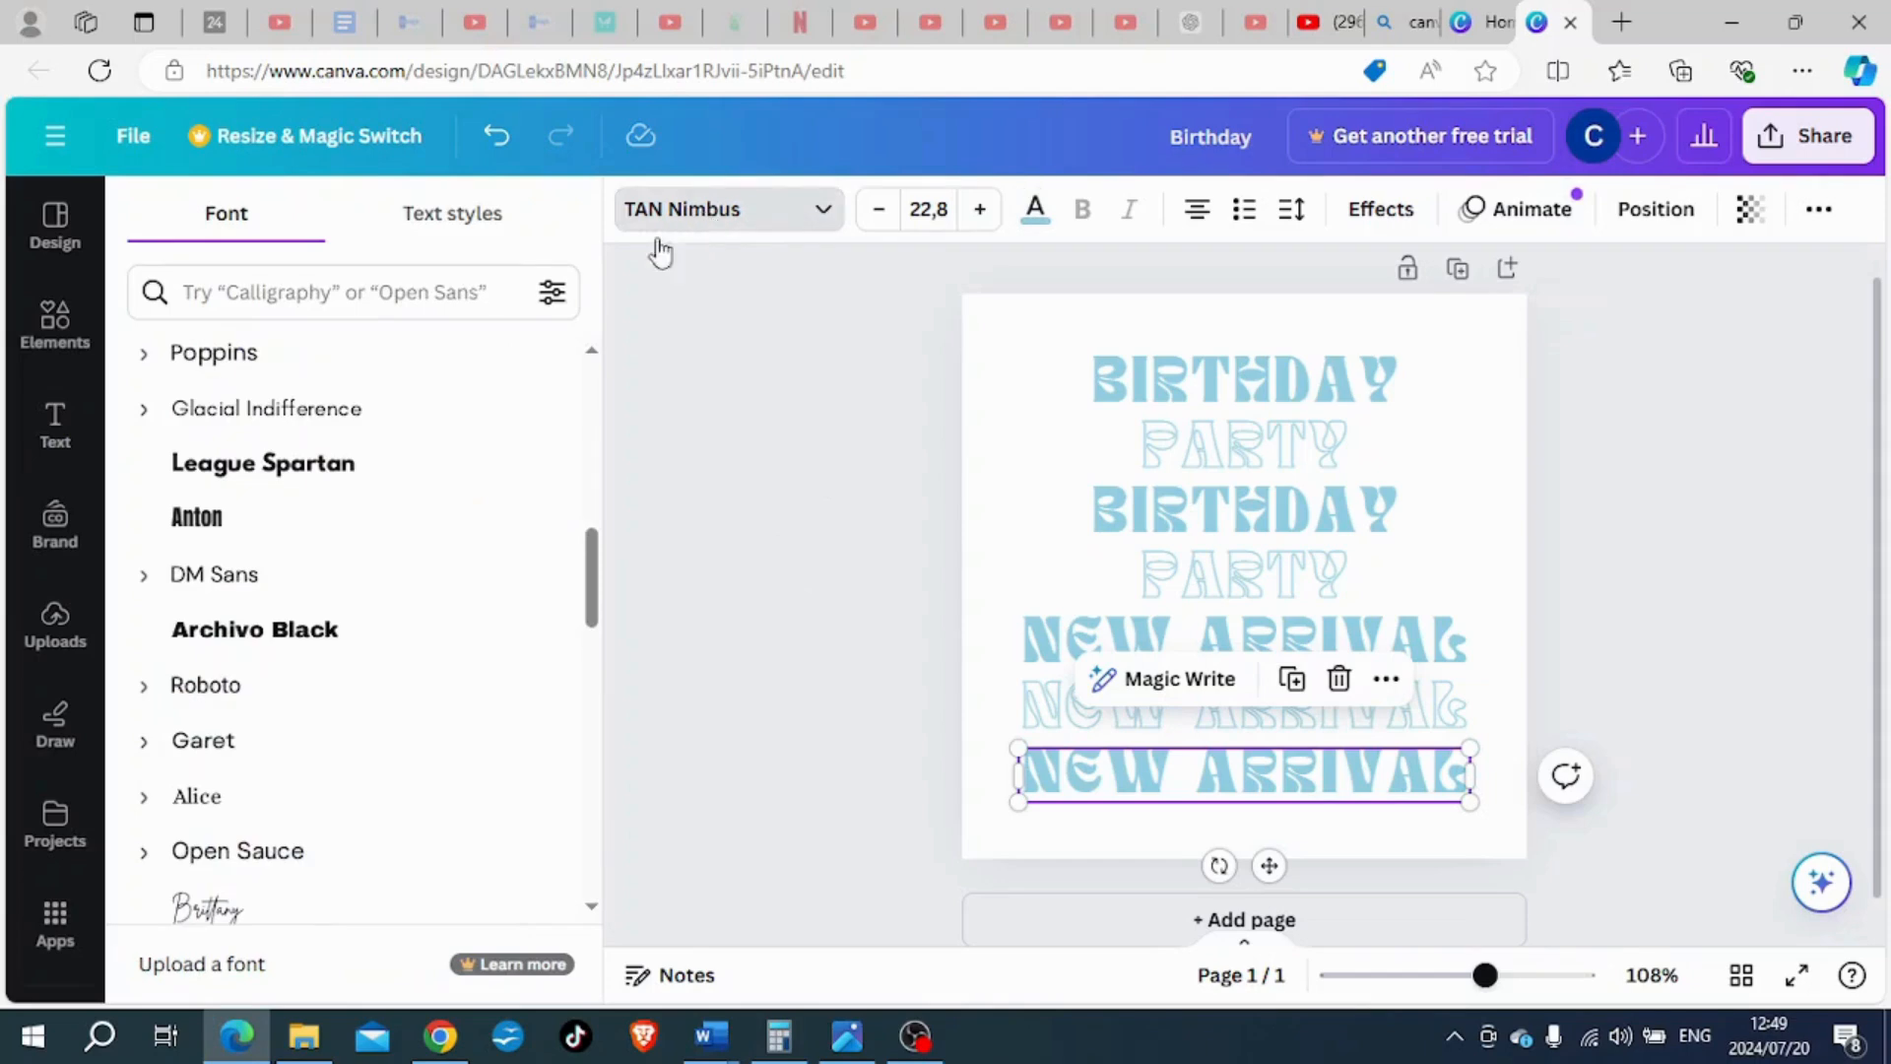
pyautogui.click(245, 529)
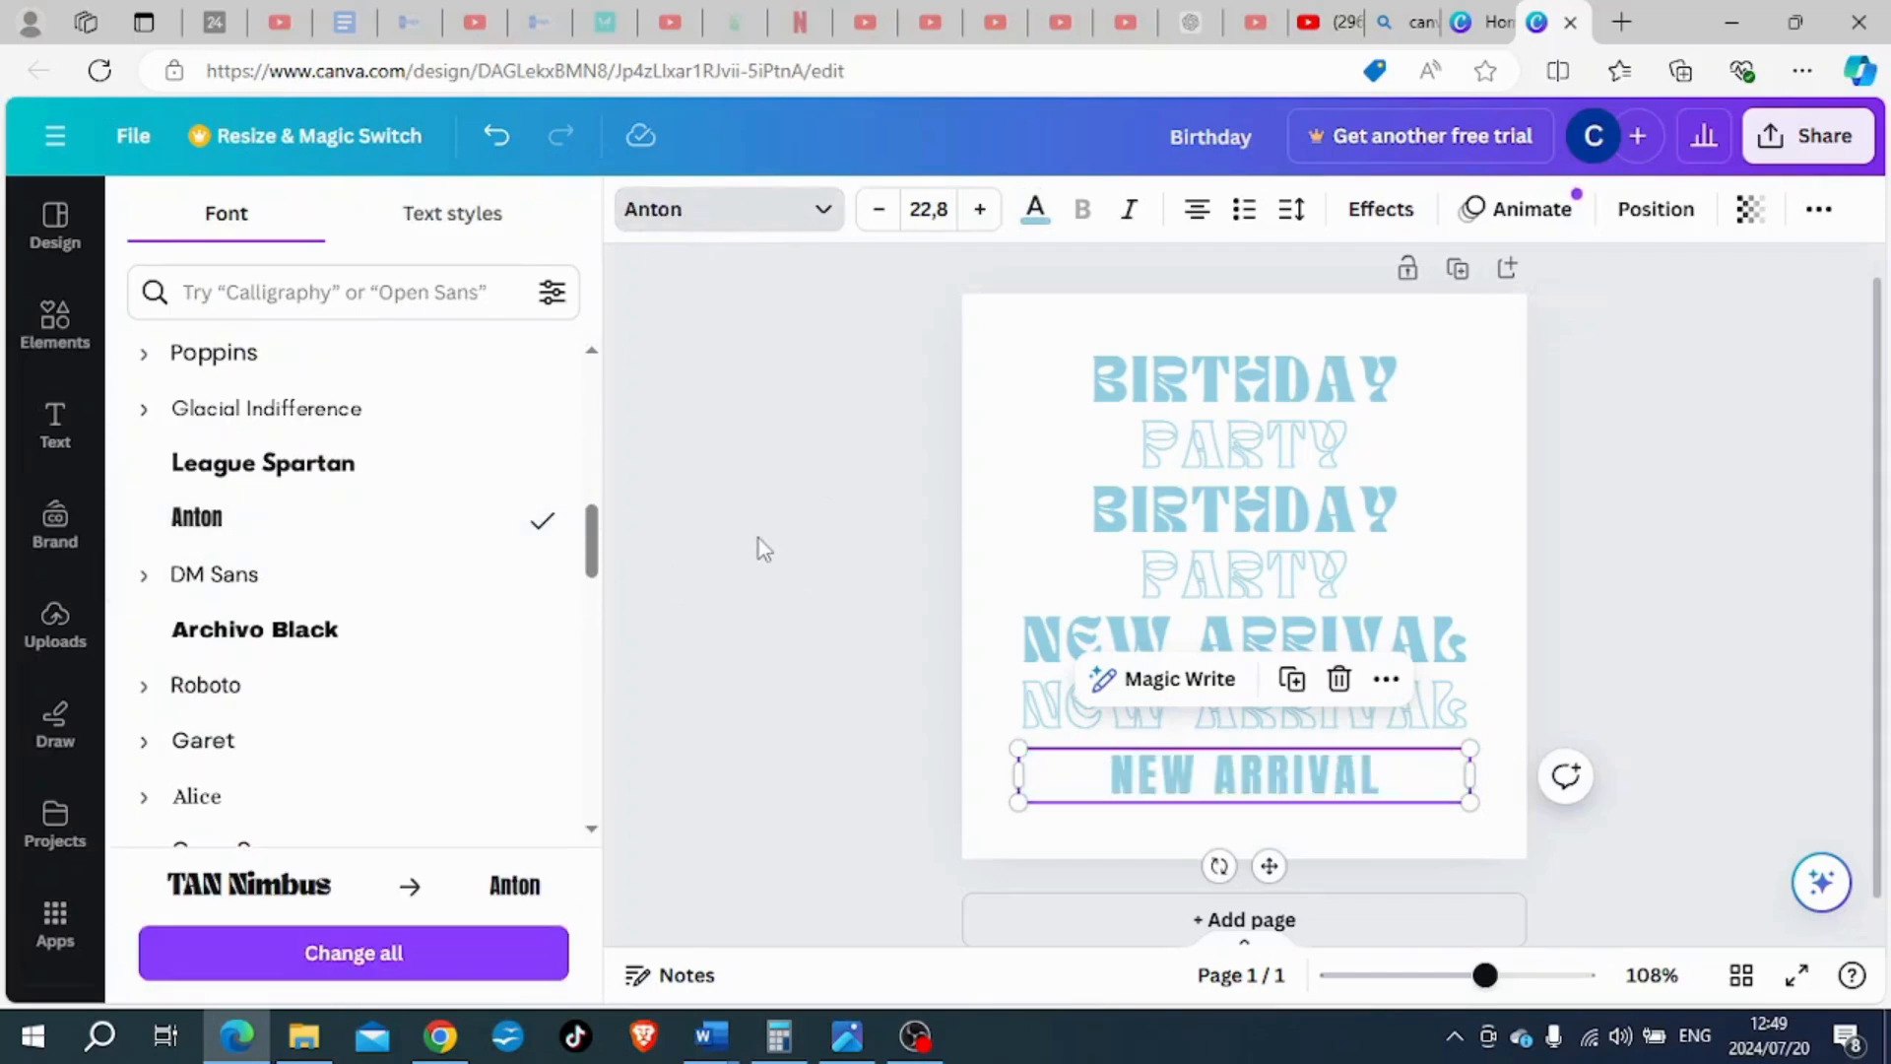
# - Select all the text lines on the page together and delete them
pyautogui.click(759, 538)
pyautogui.moveTo(1604, 822); pyautogui.dragTo(907, 311)
pyautogui.press('Delete')
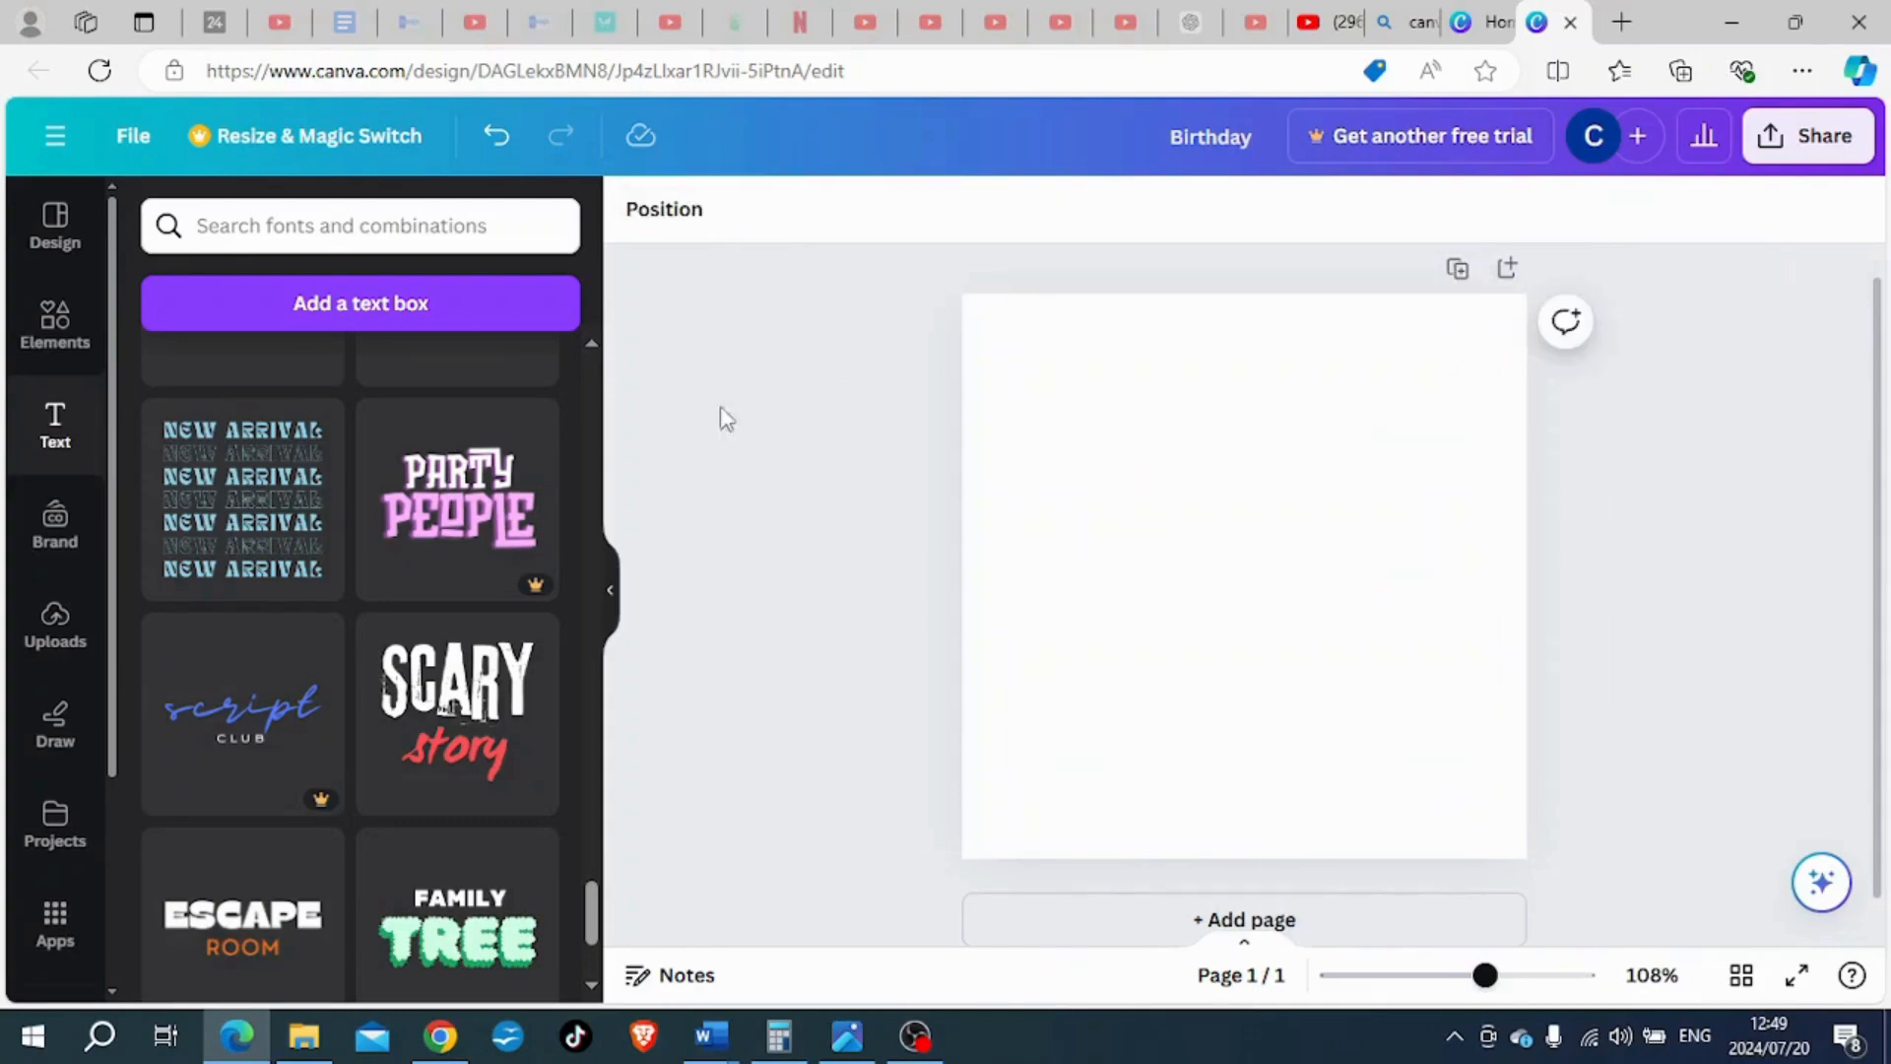
# - Add the curved "Shares are appreciated!" font combination to the page and enlarge it to font size 18,6
pyautogui.scroll(-8, 381, 522)
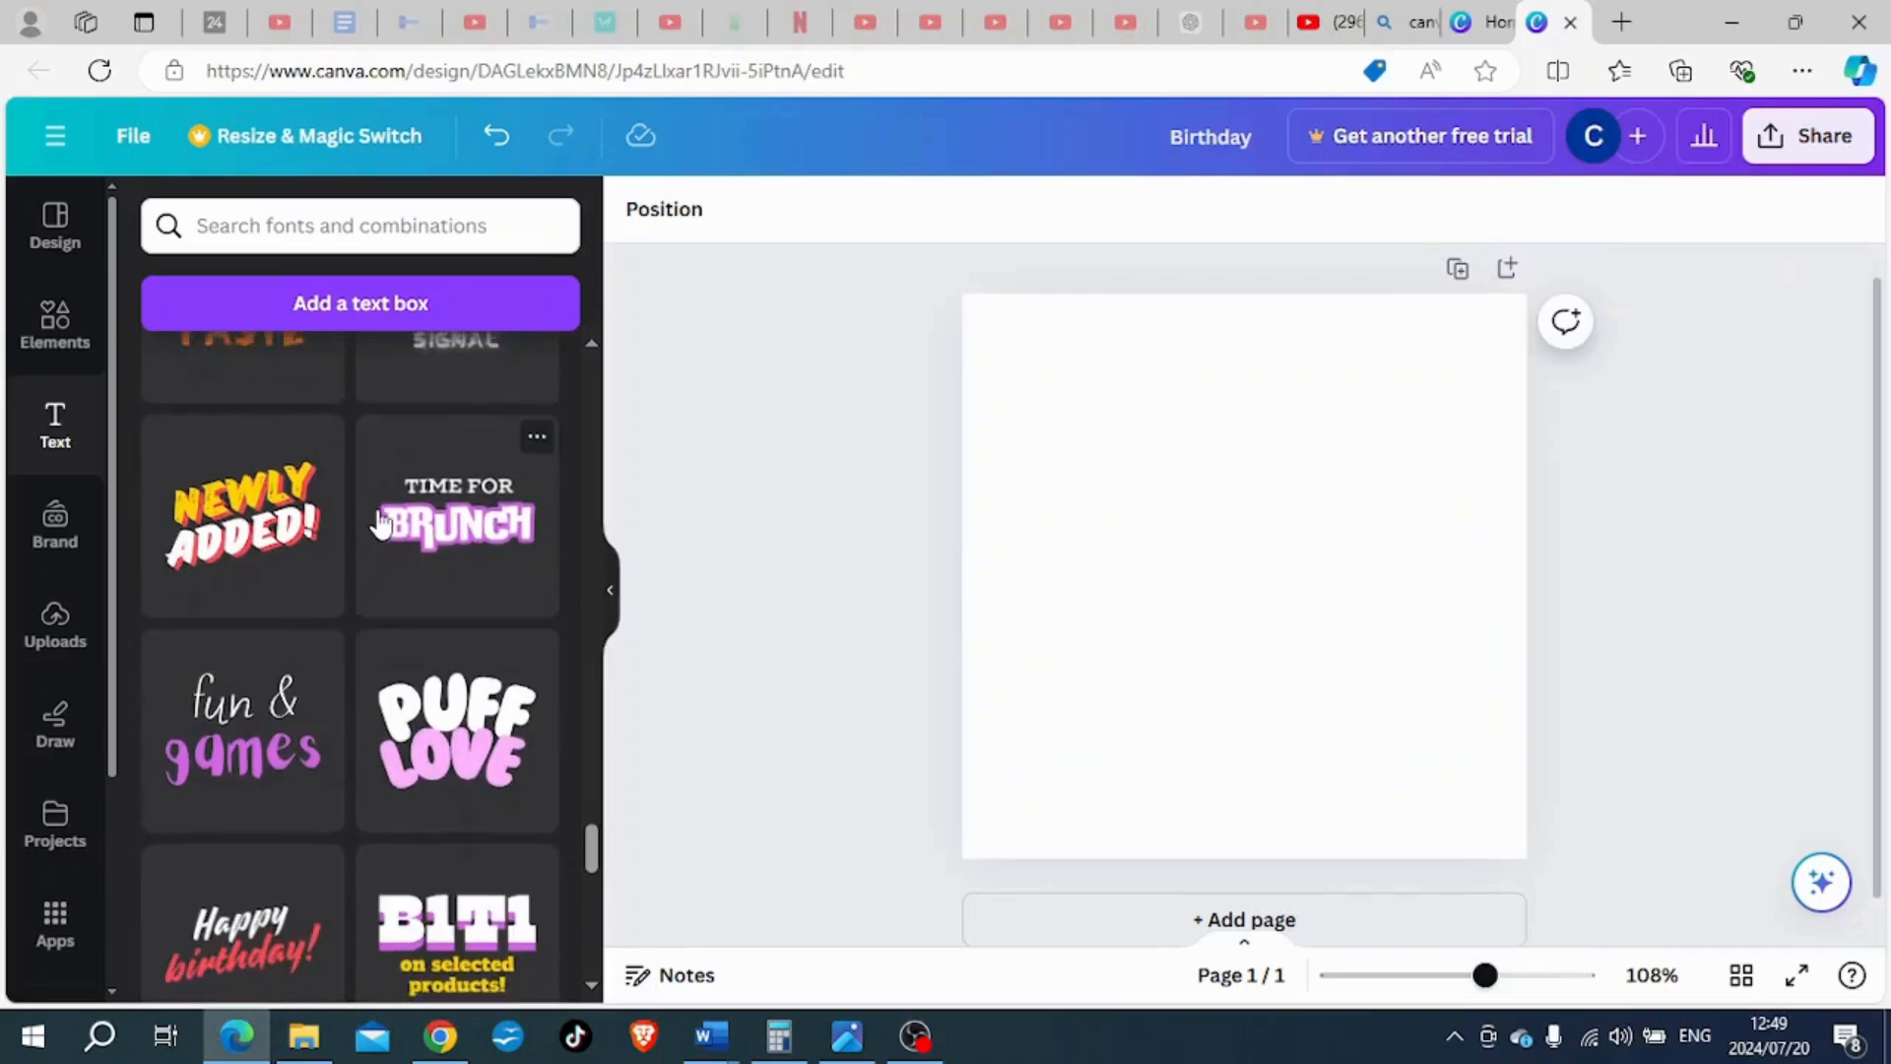
pyautogui.scroll(-4, 381, 522)
pyautogui.scroll(-12, 382, 524)
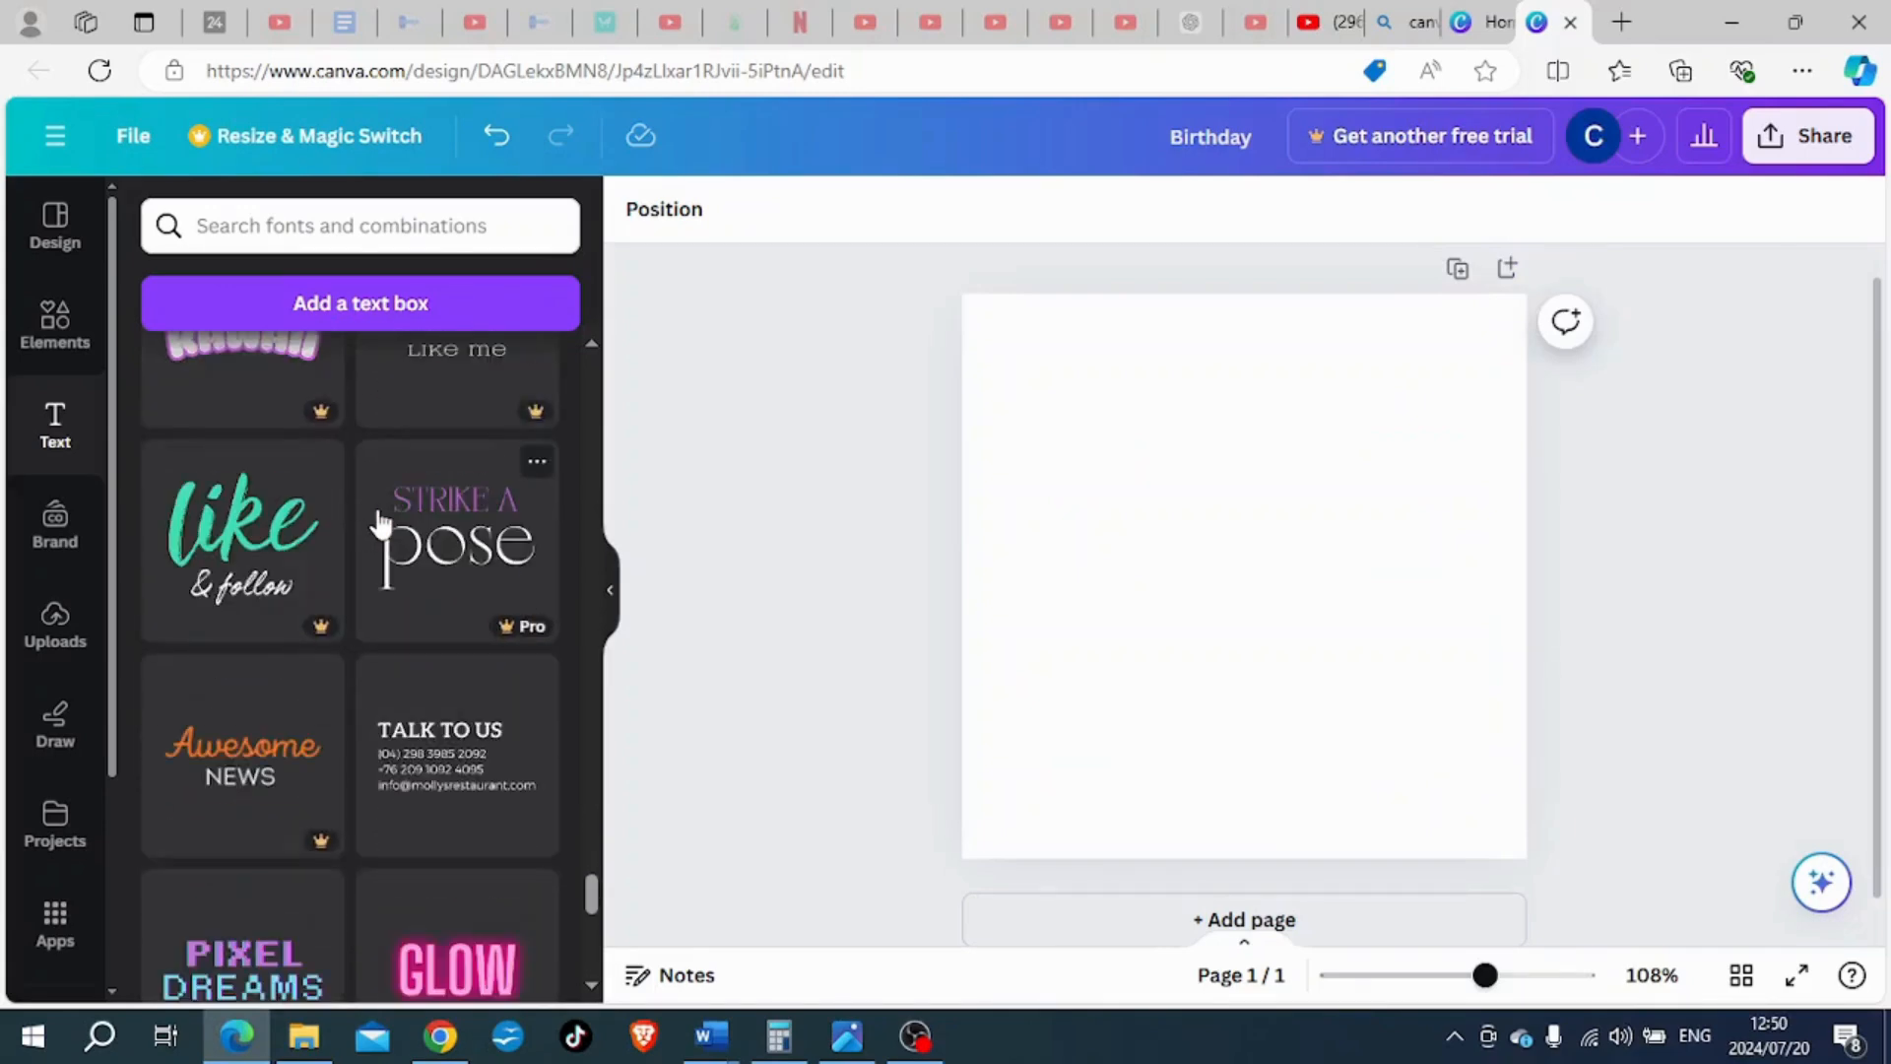
pyautogui.scroll(-8, 379, 522)
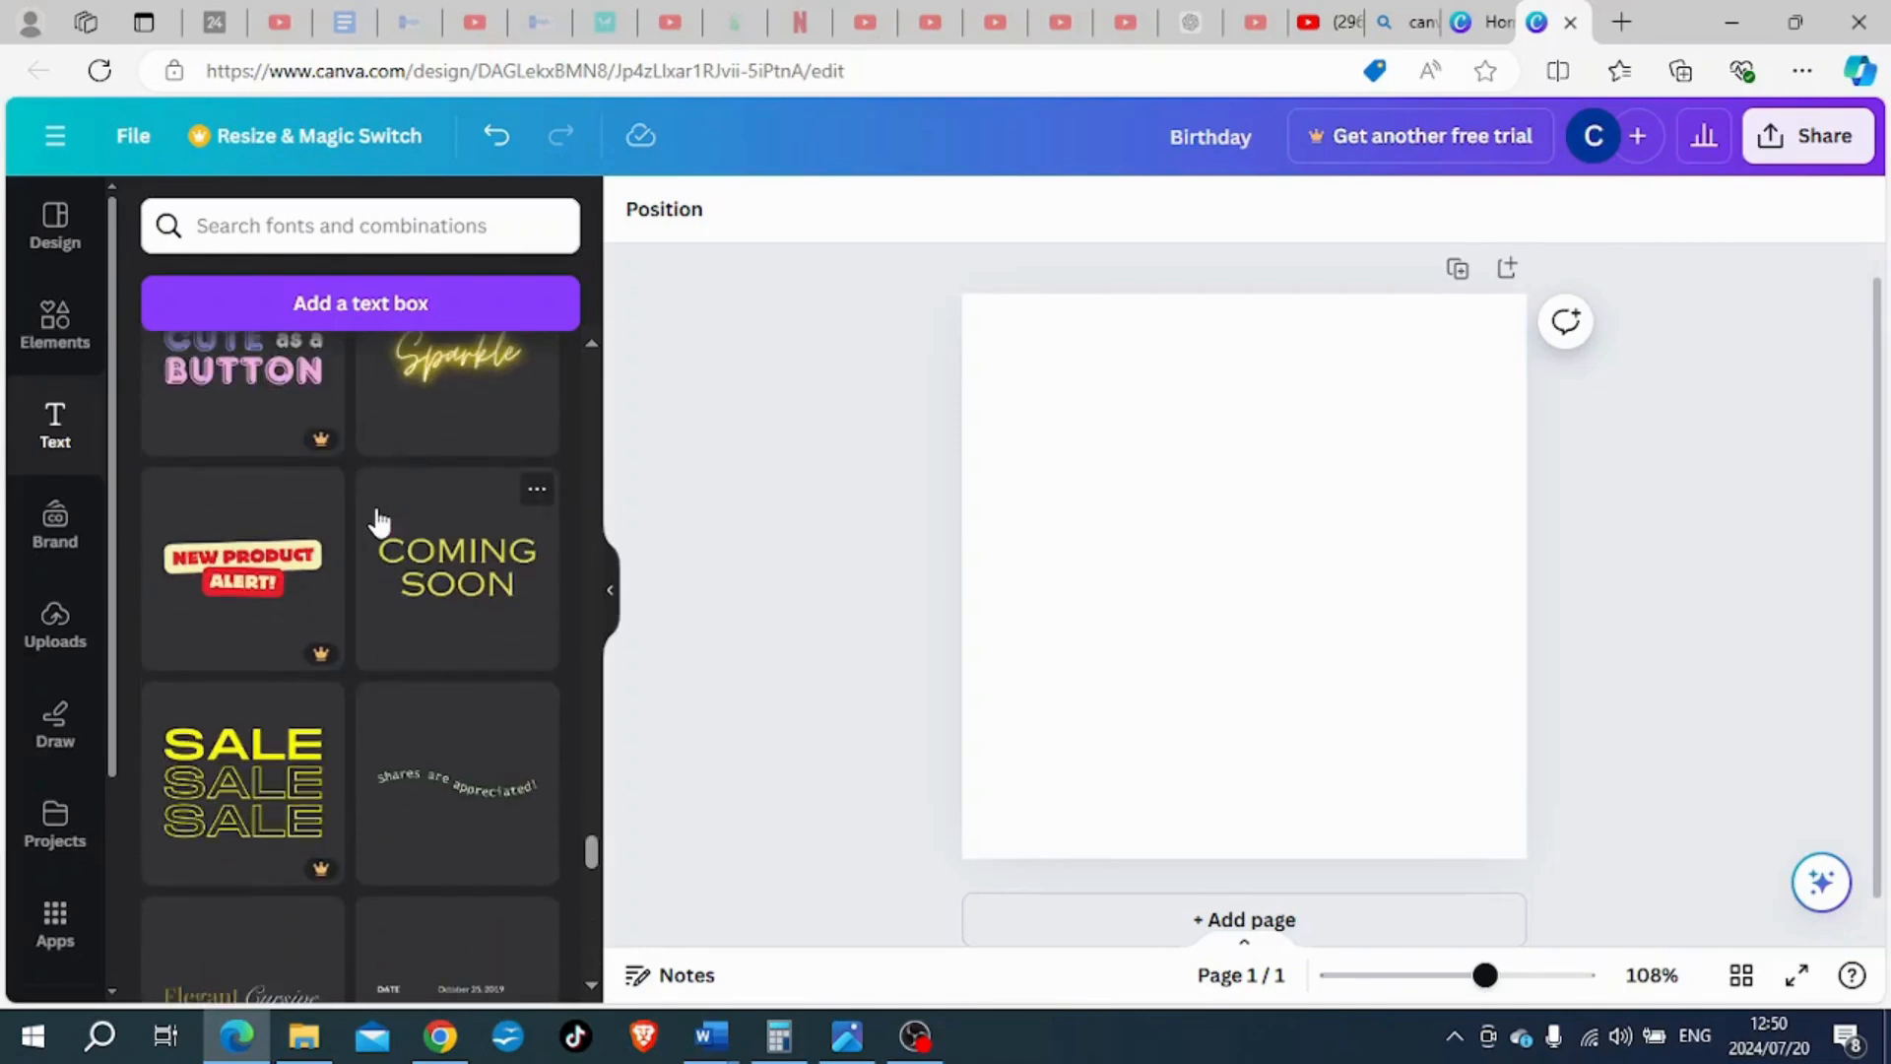
pyautogui.scroll(-3, 380, 522)
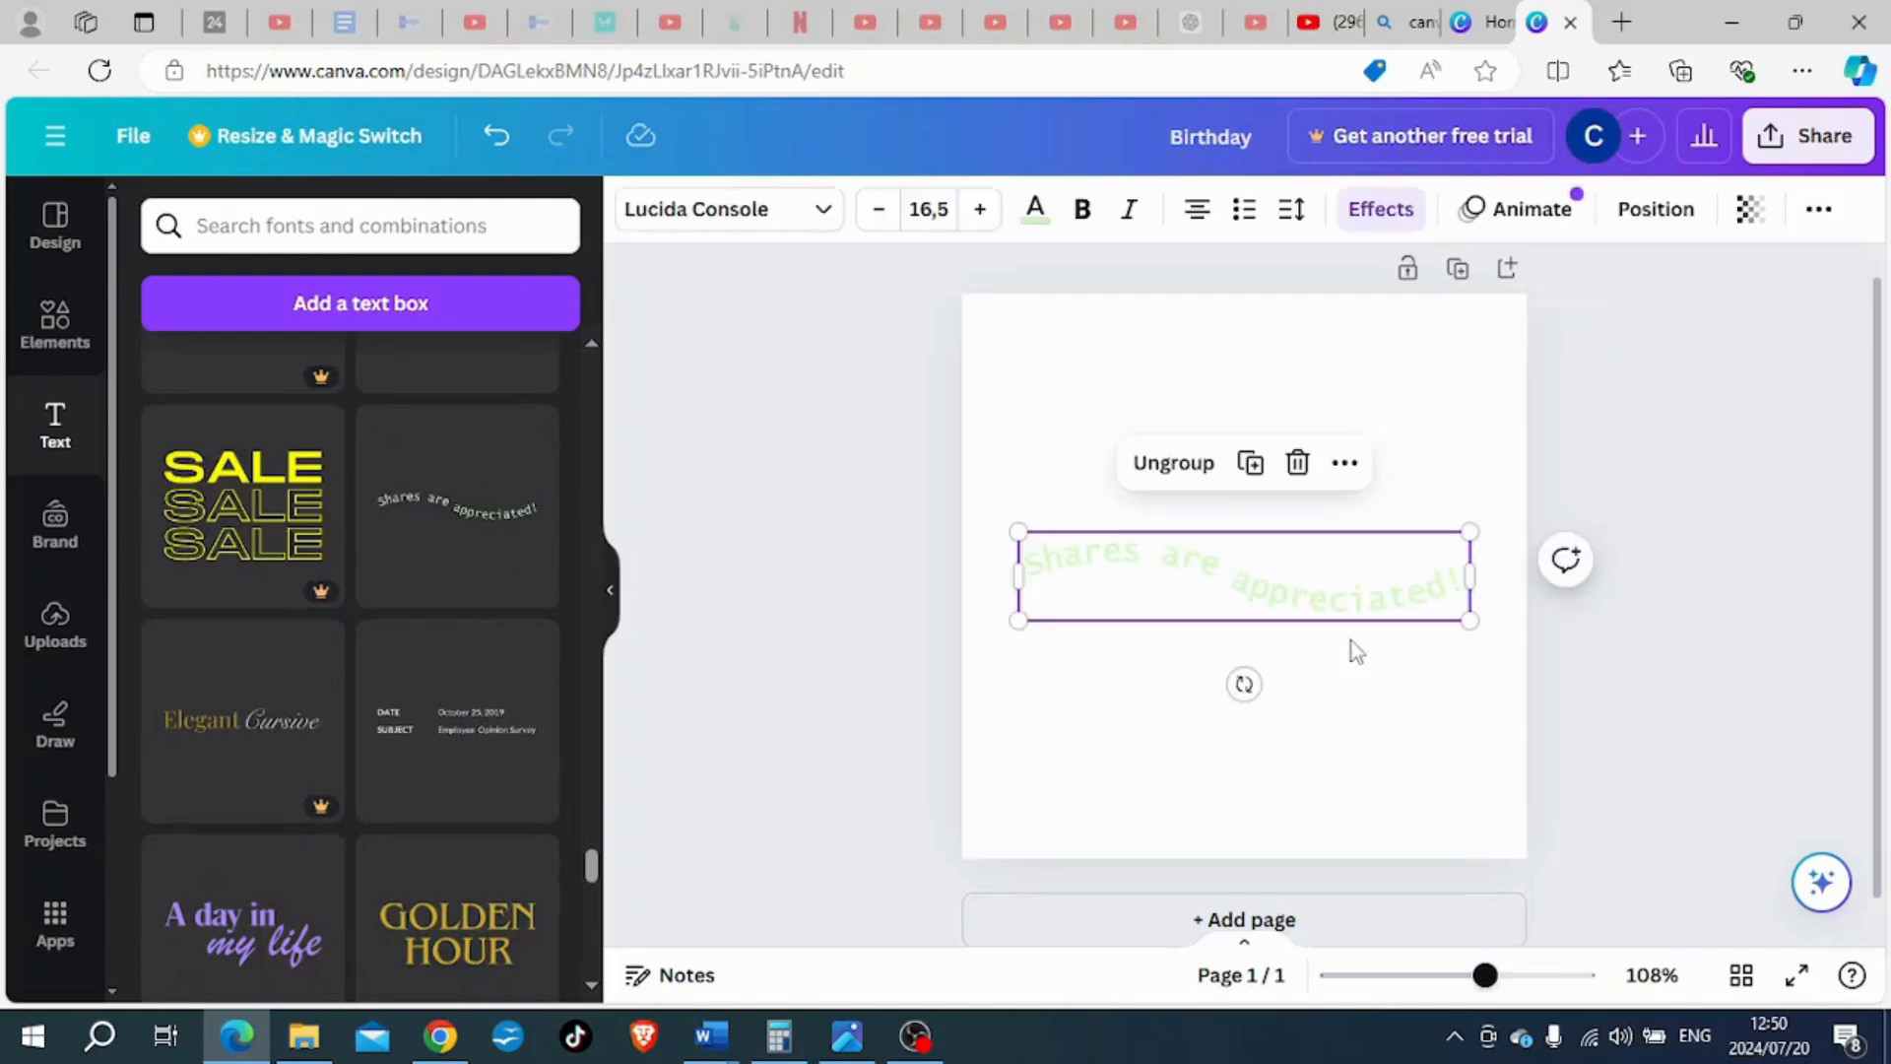
pyautogui.moveTo(1470, 623); pyautogui.dragTo(1376, 598)
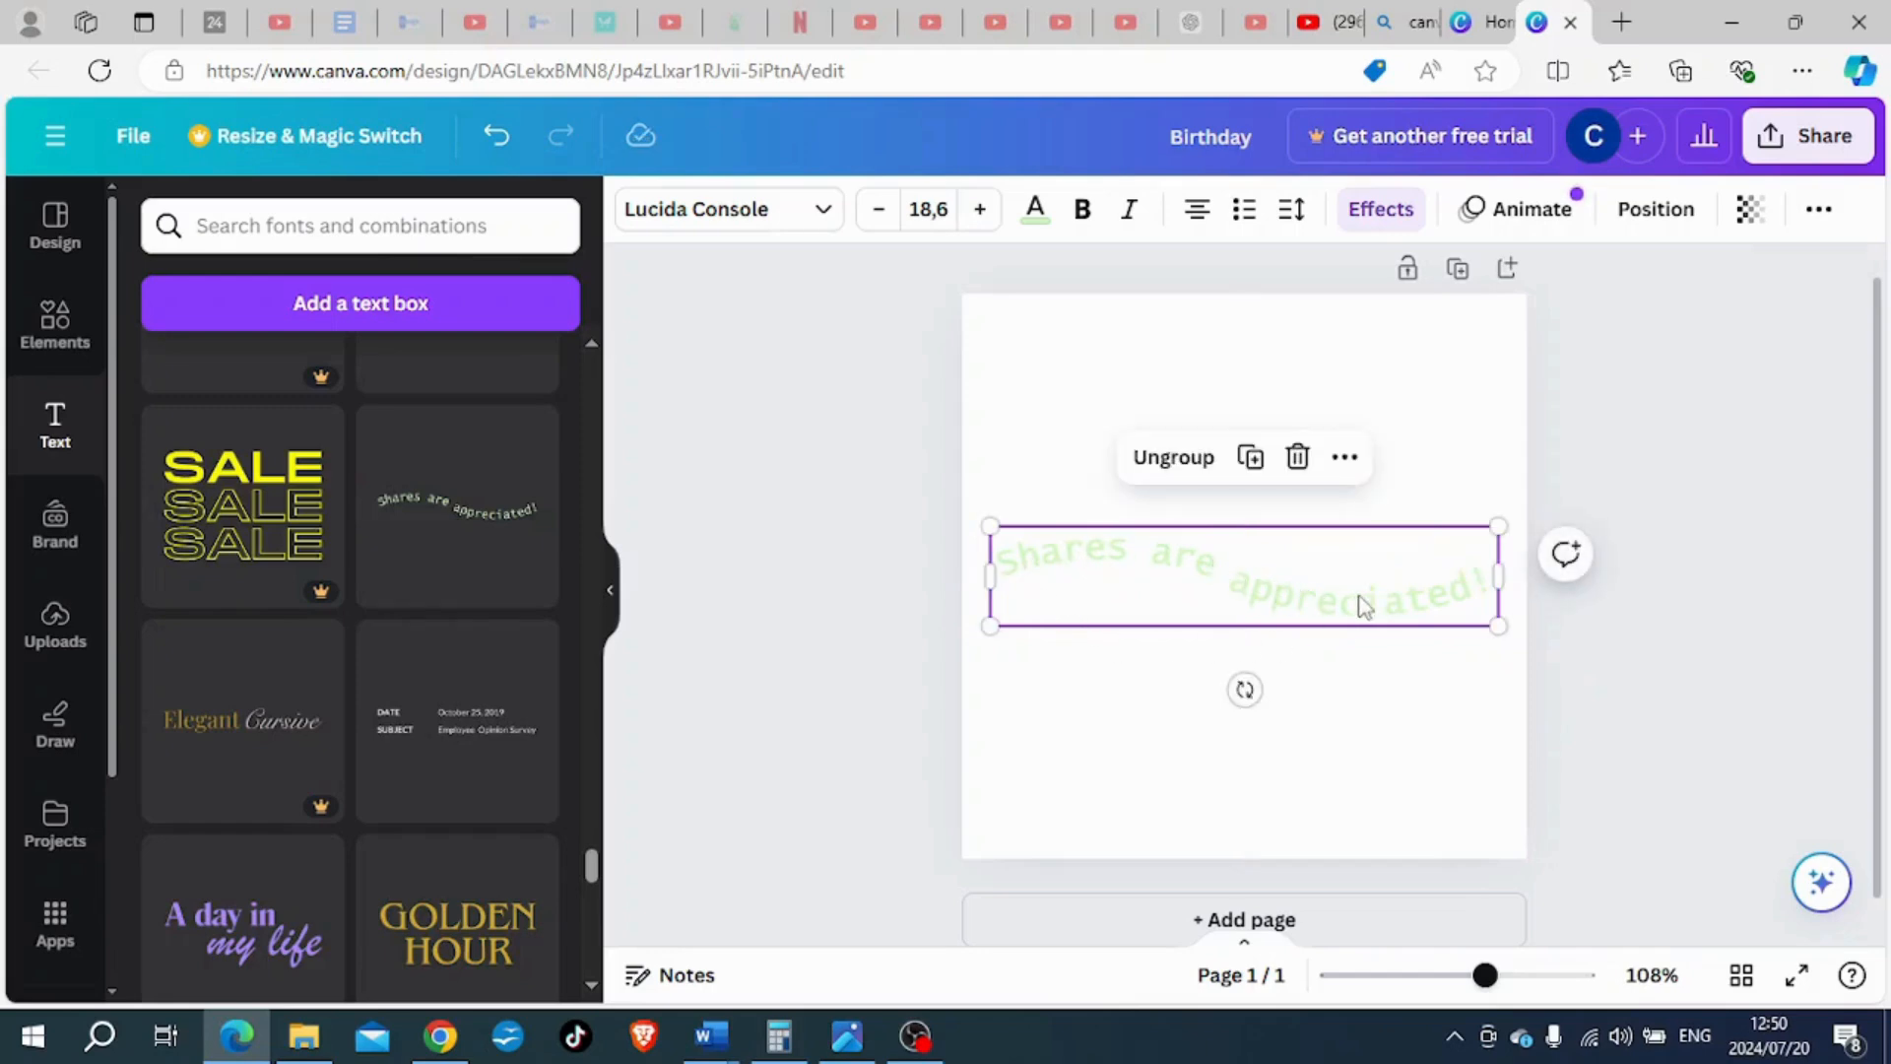
# - Ungroup the curved "Shares are appreciated!" combination into its separate text pieces
pyautogui.click(1015, 569)
pyautogui.click(1013, 562)
pyautogui.click(1059, 407)
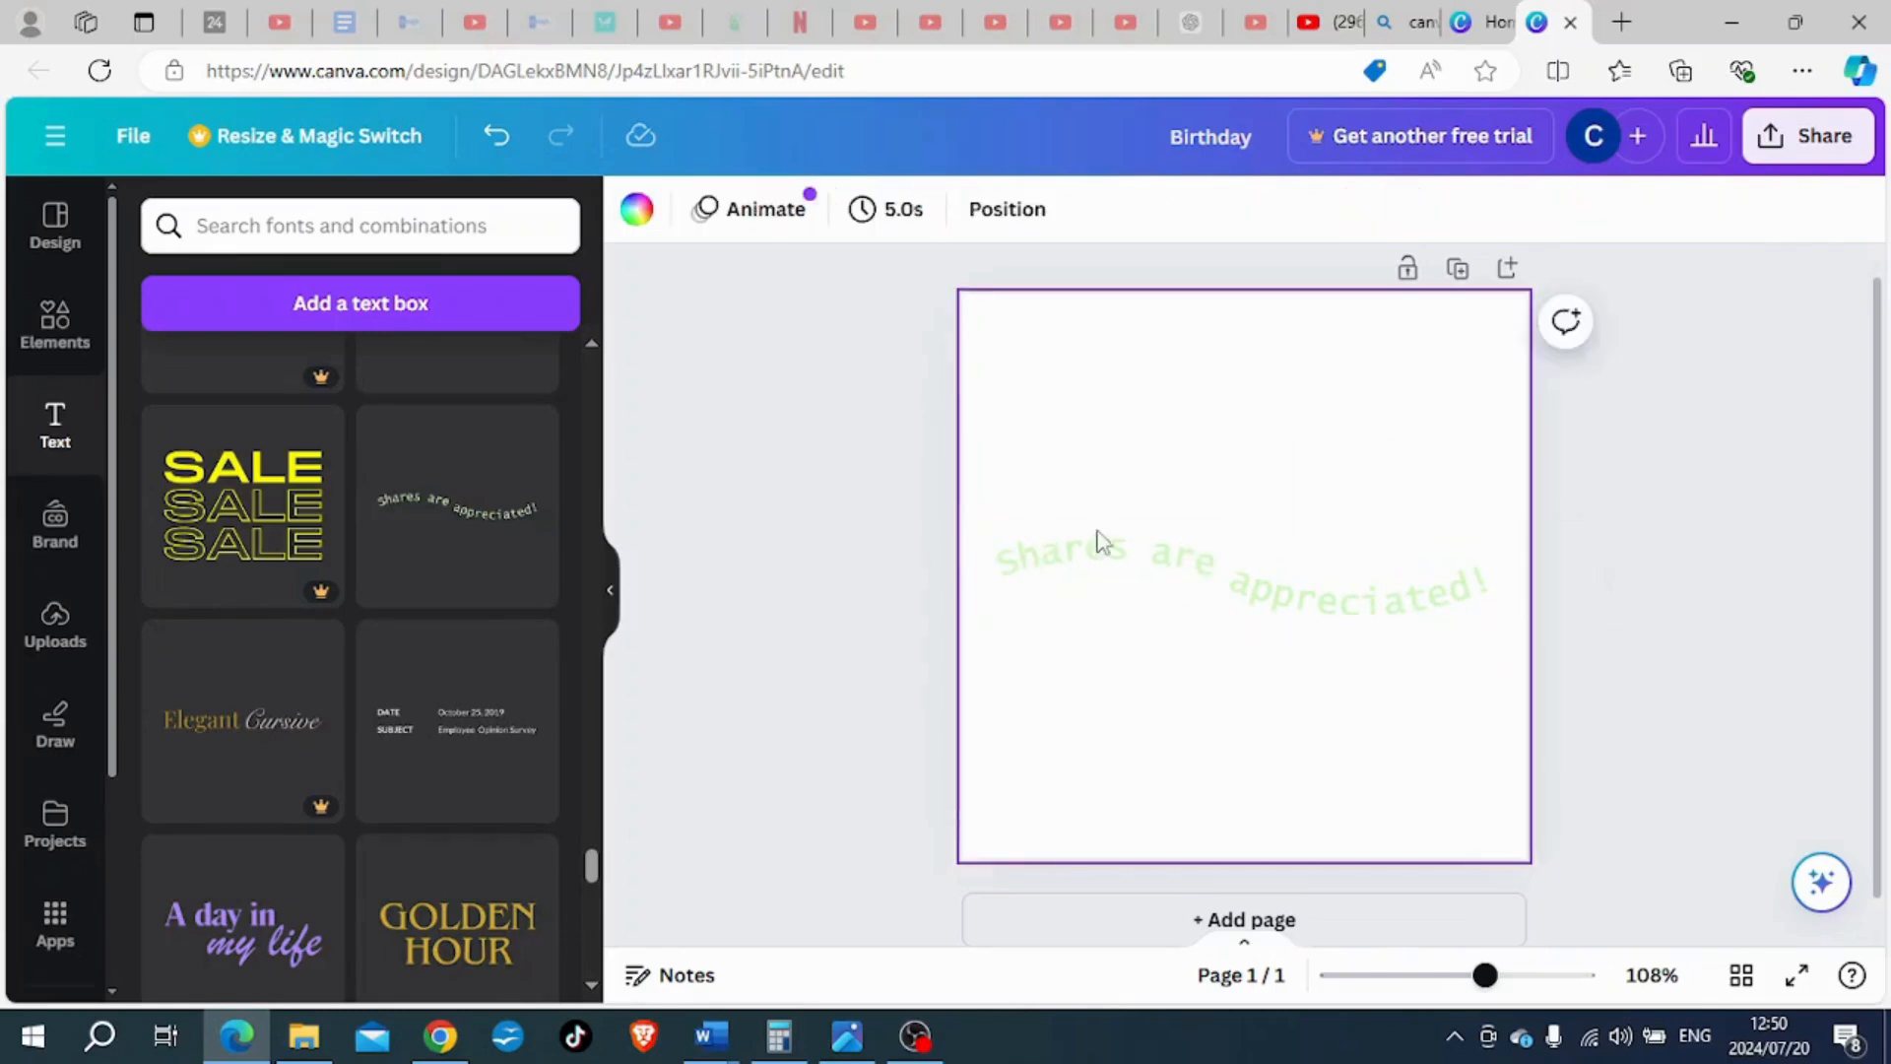
pyautogui.click(1100, 544)
pyautogui.click(1149, 481)
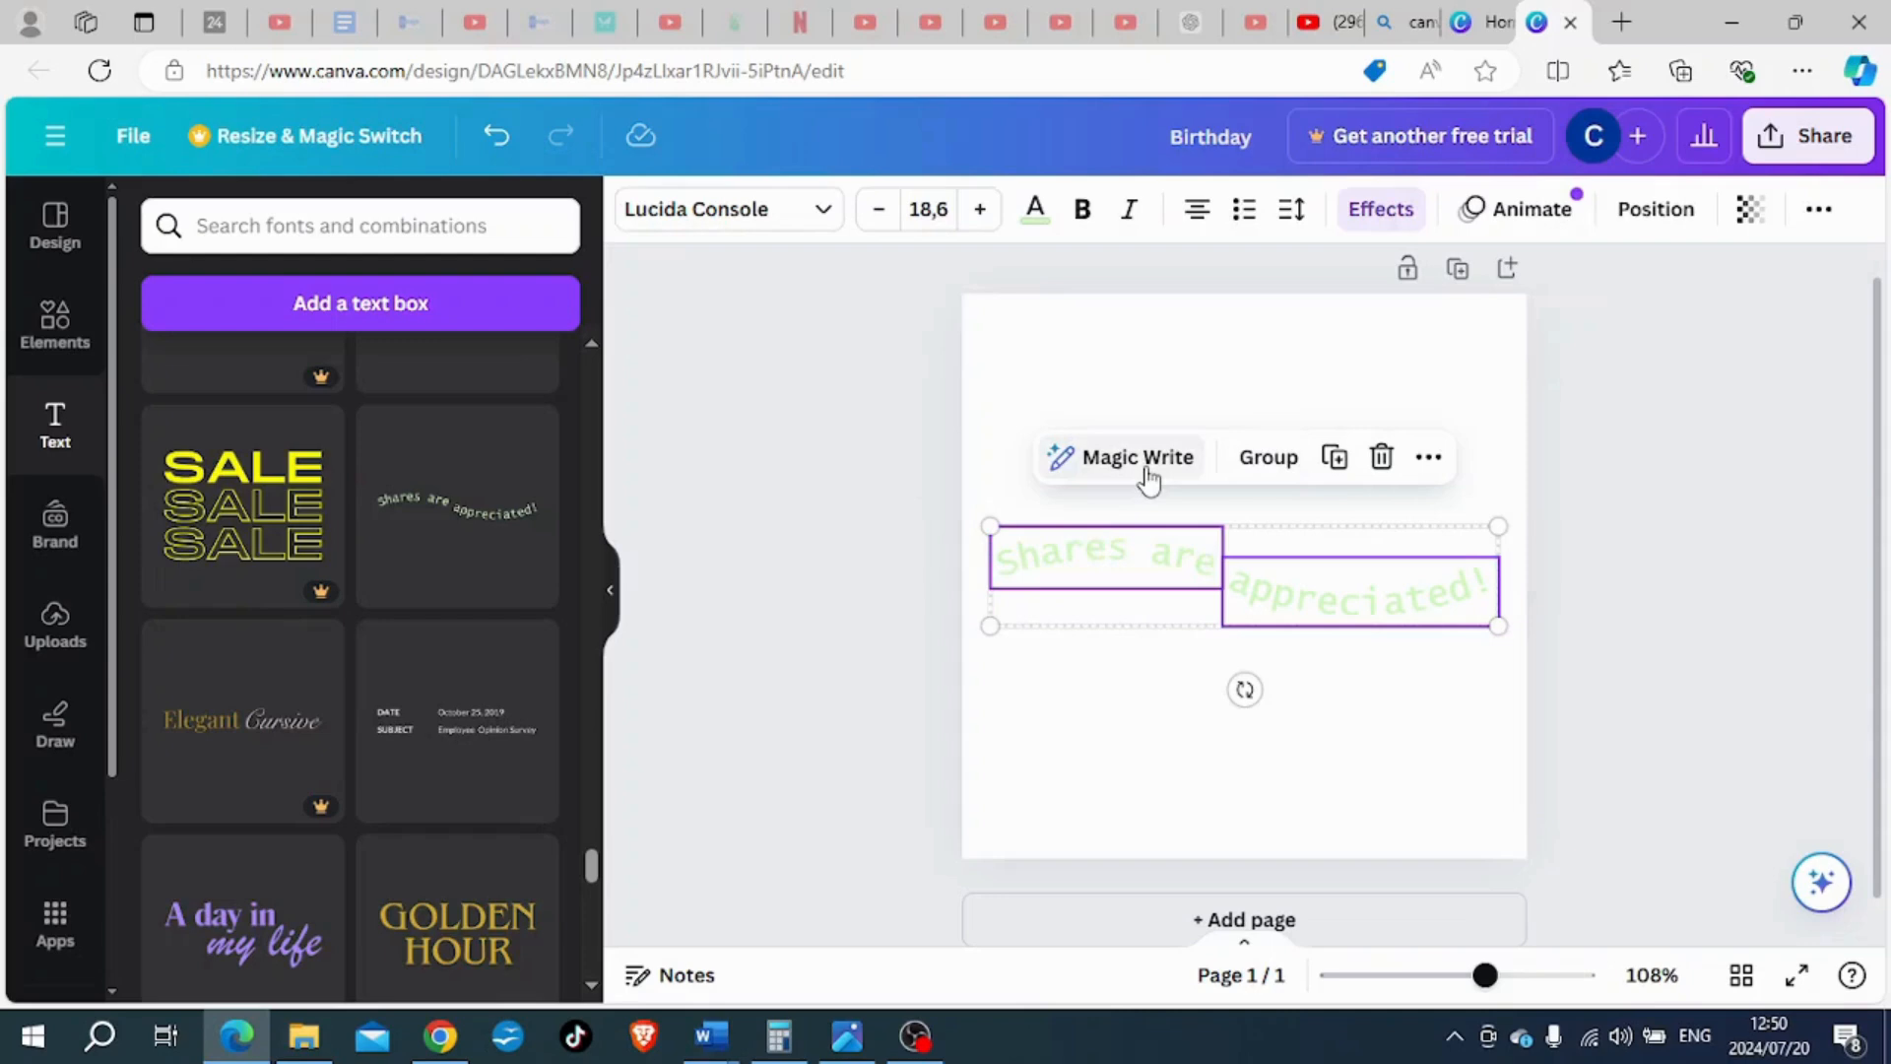
# - Insert "Birthday" into the curved "Shares are" text and remove the old letters that follow it
pyautogui.click(1007, 438)
pyautogui.click(1036, 554)
pyautogui.click(1037, 549)
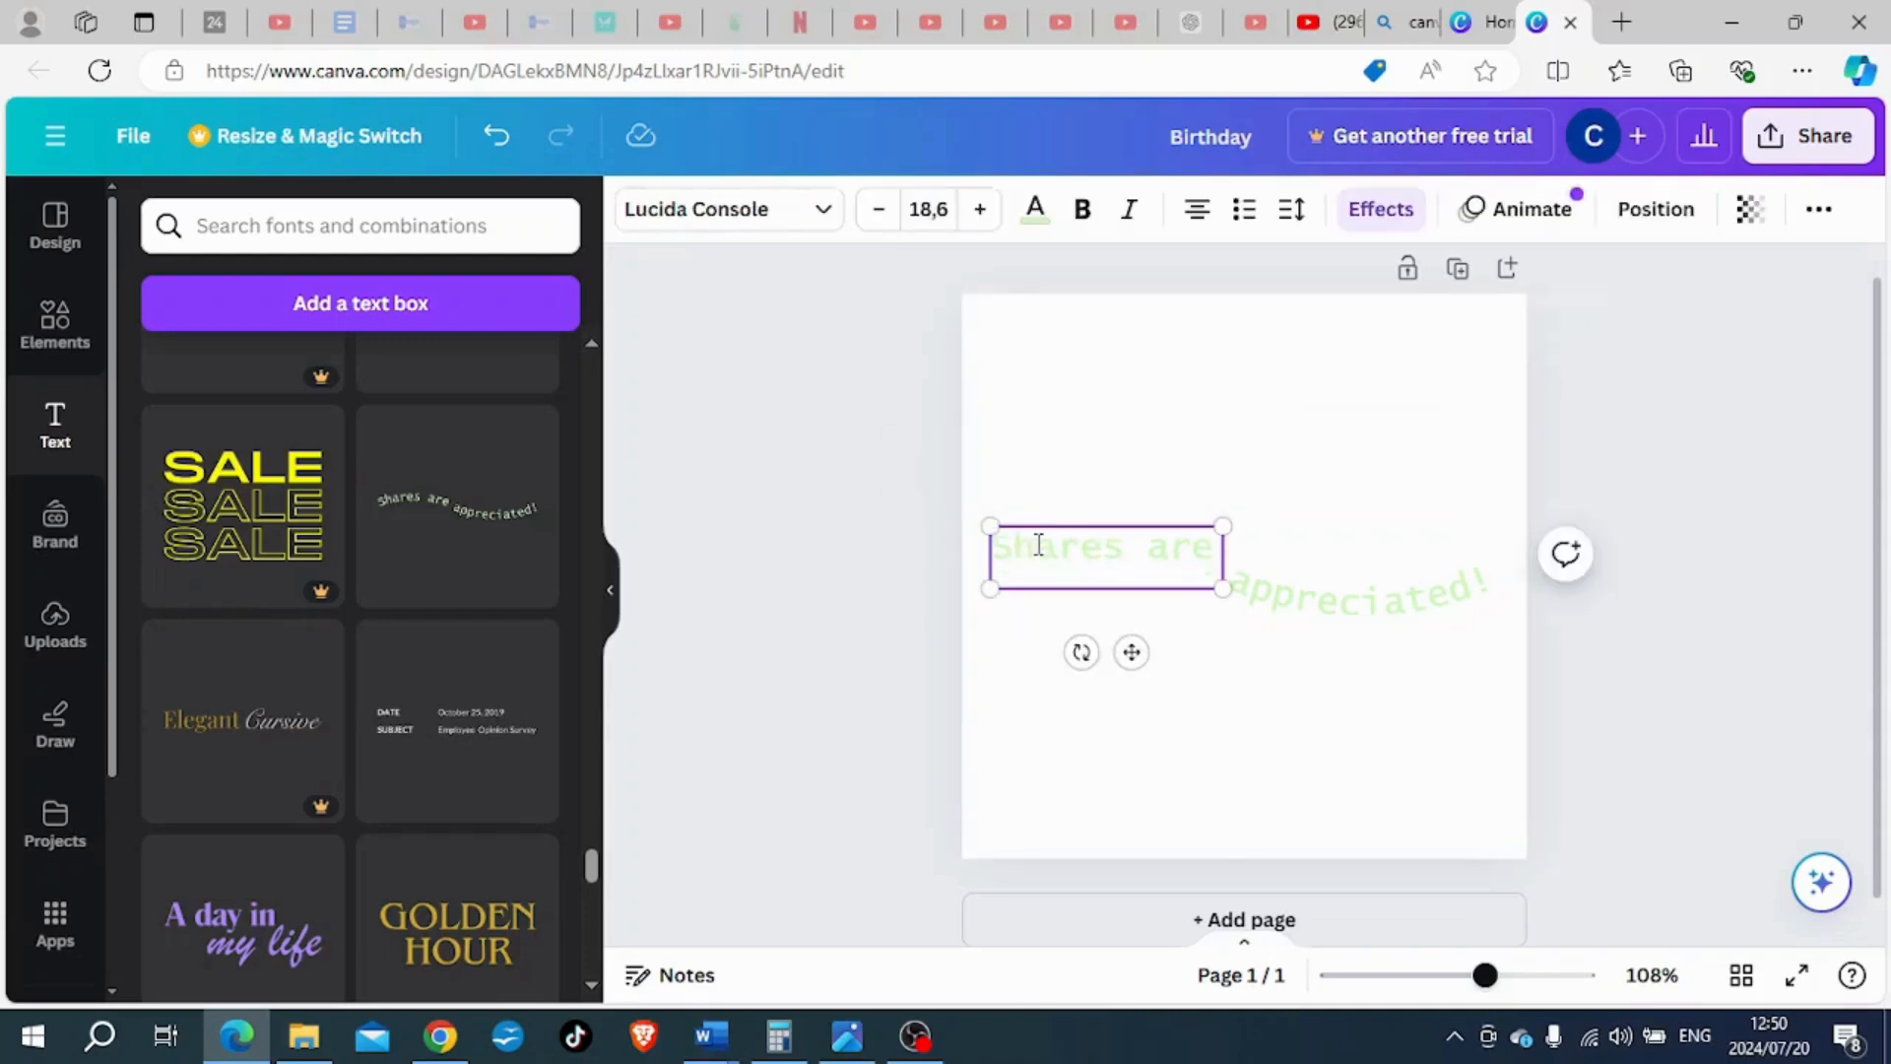
pyautogui.write('Birthday')
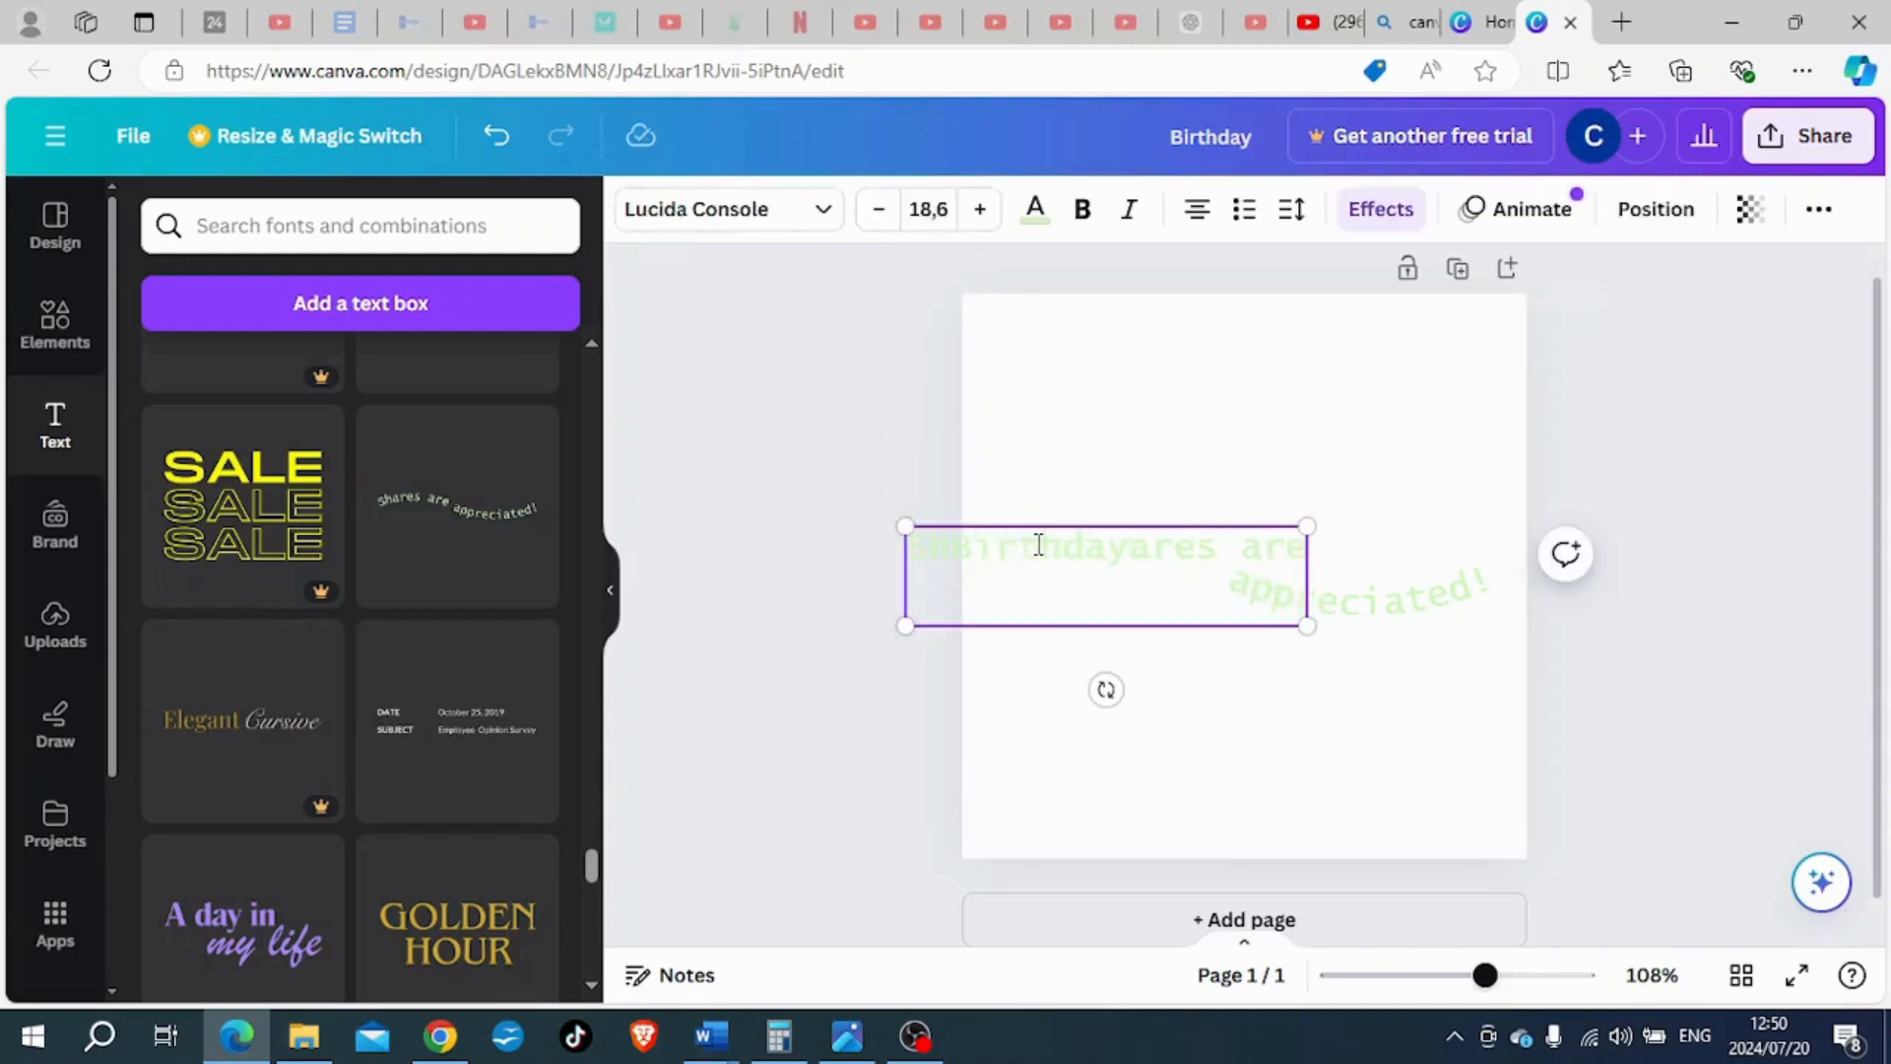
pyautogui.press('Delete')
pyautogui.press('Delete')
pyautogui.press('Delete')
pyautogui.press('Delete')
pyautogui.press('Delete')
pyautogui.press('Delete')
pyautogui.press('Delete')
pyautogui.press('Delete')
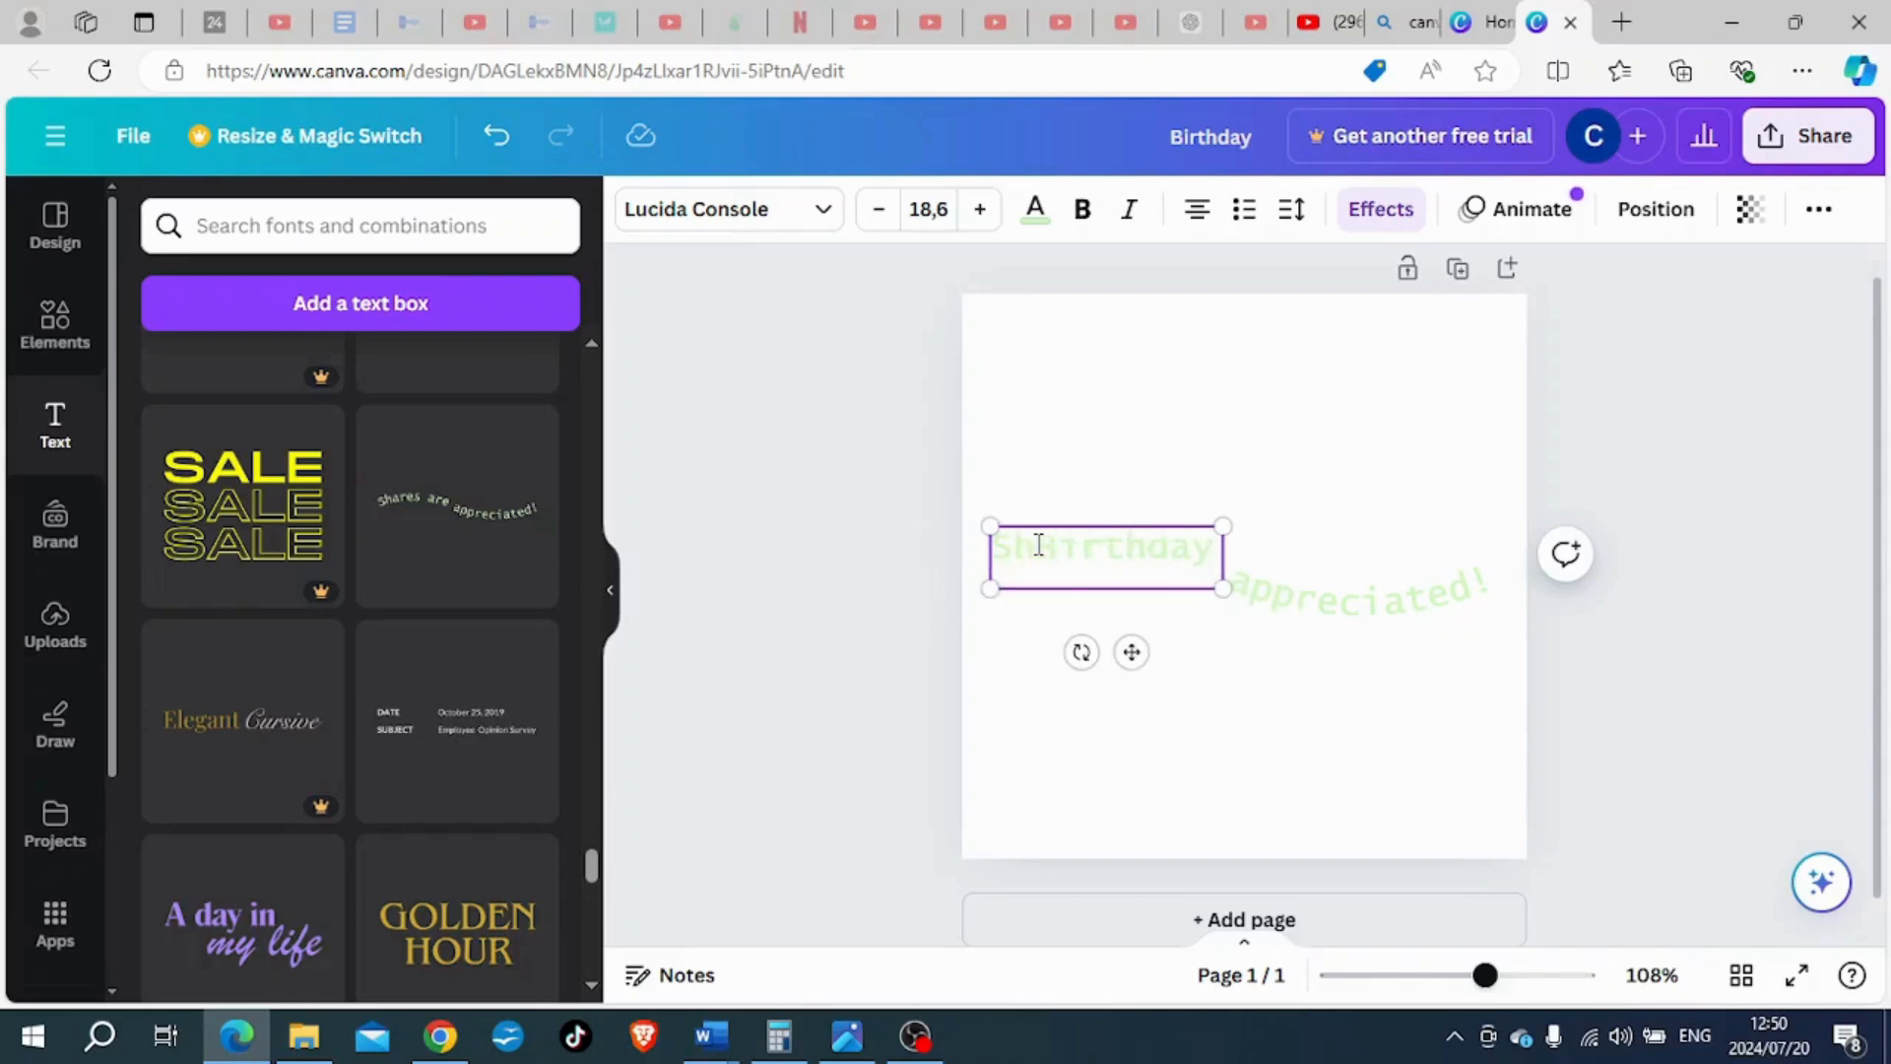
pyautogui.click(1168, 732)
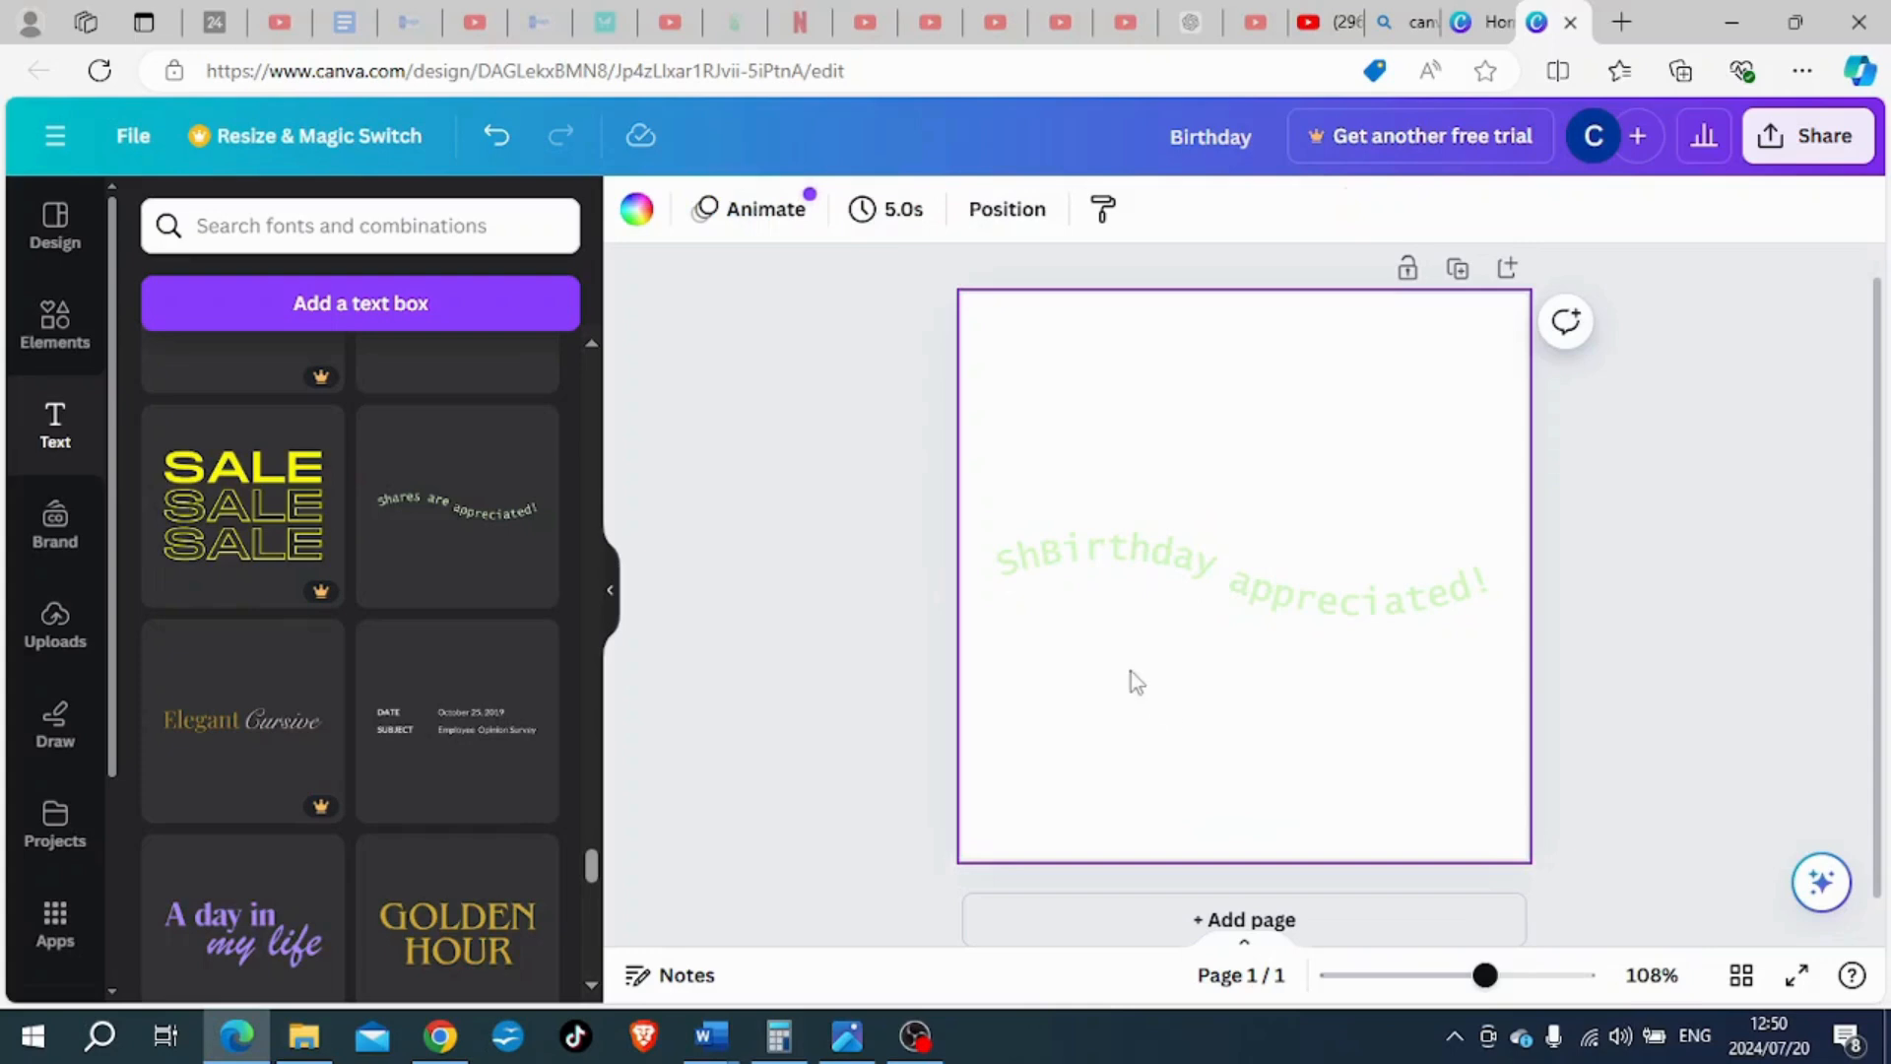
# - Remove the leftover "Sh" in front of "Birthday" in the first curved text
pyautogui.click(1026, 552)
pyautogui.click(1038, 548)
pyautogui.click(1040, 547)
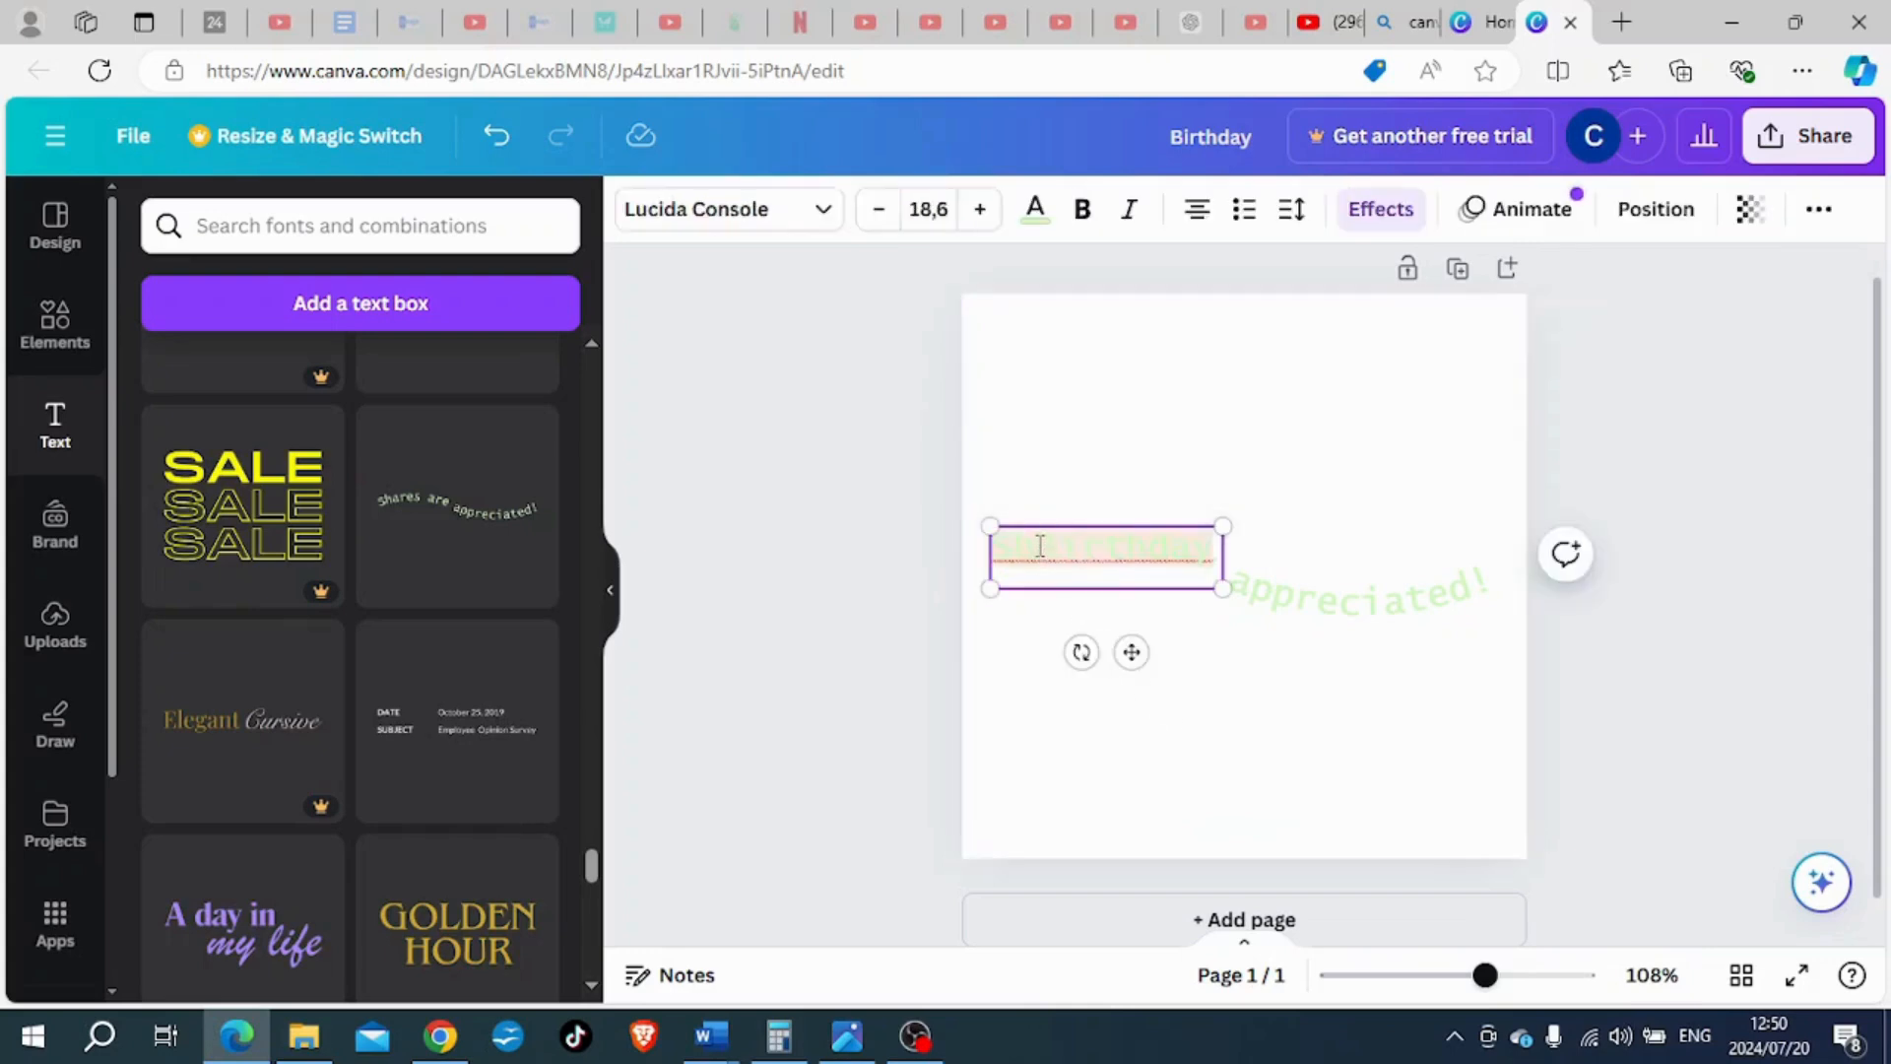
pyautogui.press('BackSpace')
pyautogui.press('BackSpace')
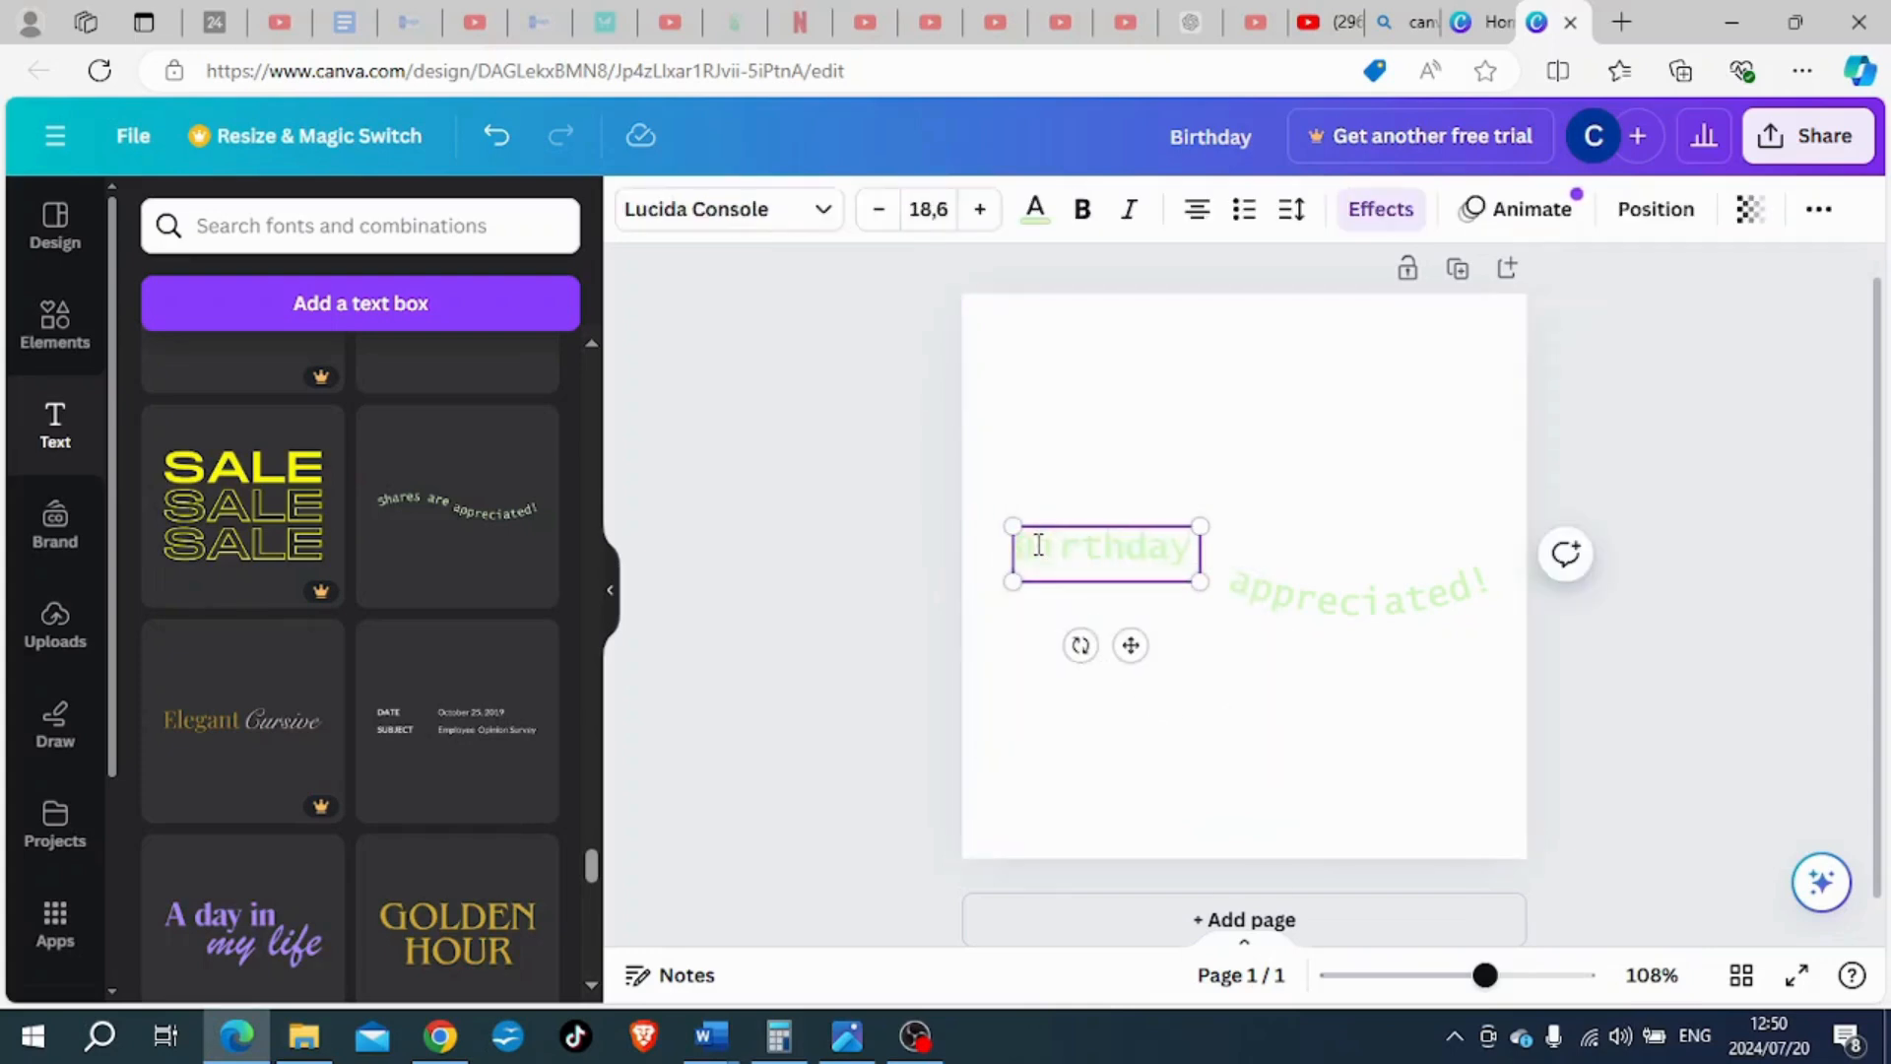
pyautogui.click(1387, 767)
# - Replace the word "appreciated" in the second curved text with "celebration", keeping the exclamation mark
pyautogui.click(1328, 611)
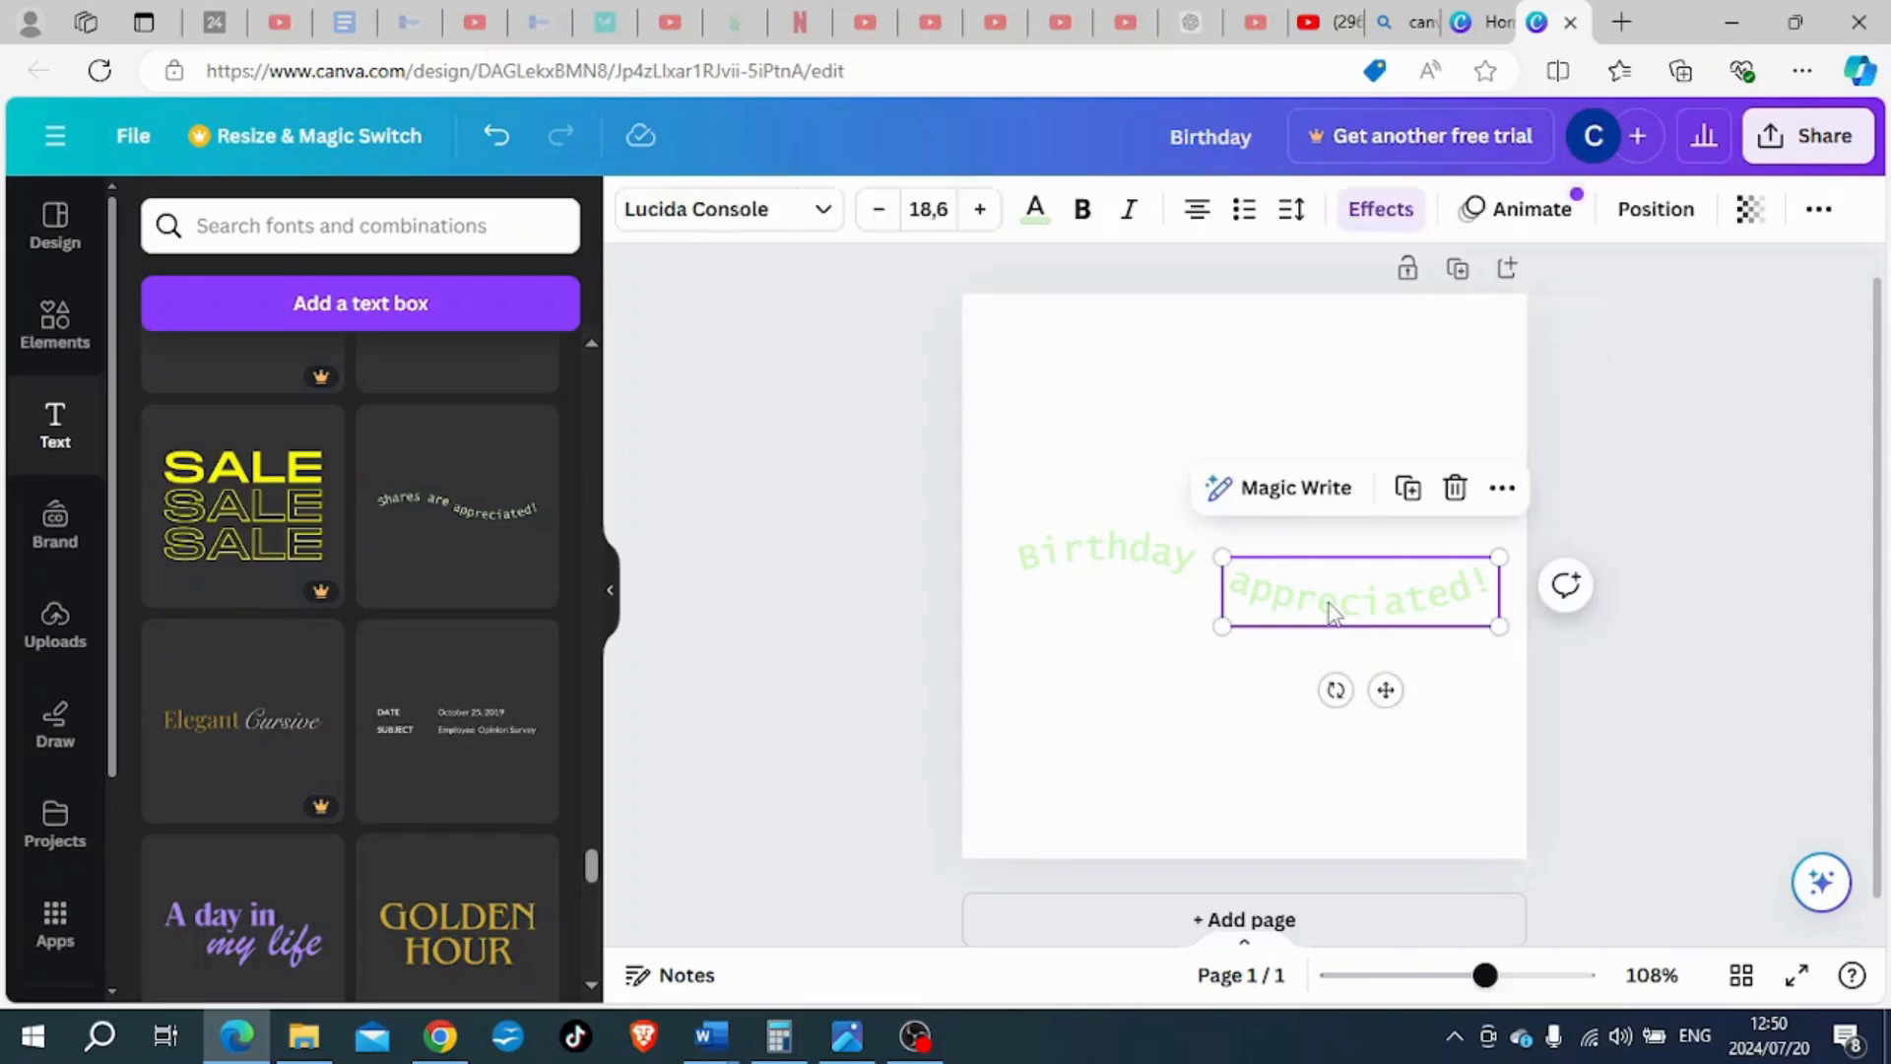
pyautogui.click(1330, 605)
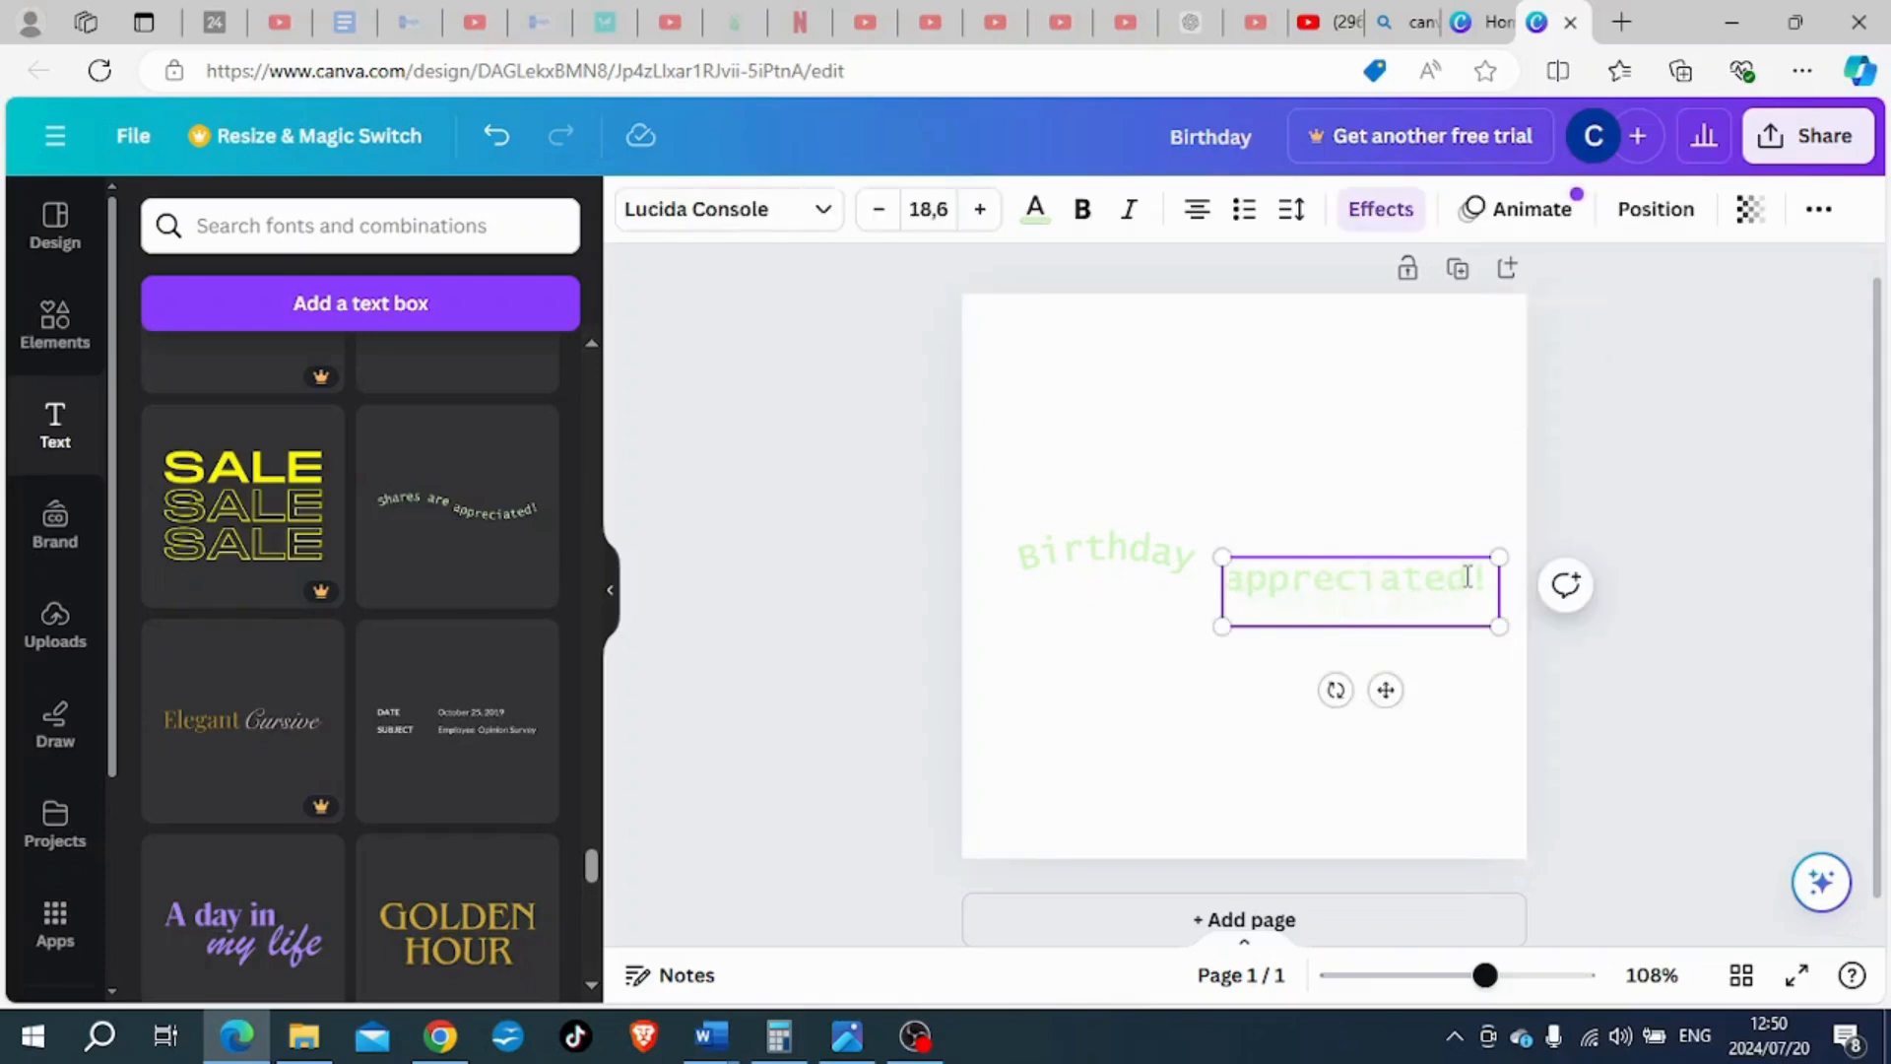
pyautogui.moveTo(1467, 576); pyautogui.dragTo(1231, 591)
pyautogui.press('BackSpace')
pyautogui.write('c')
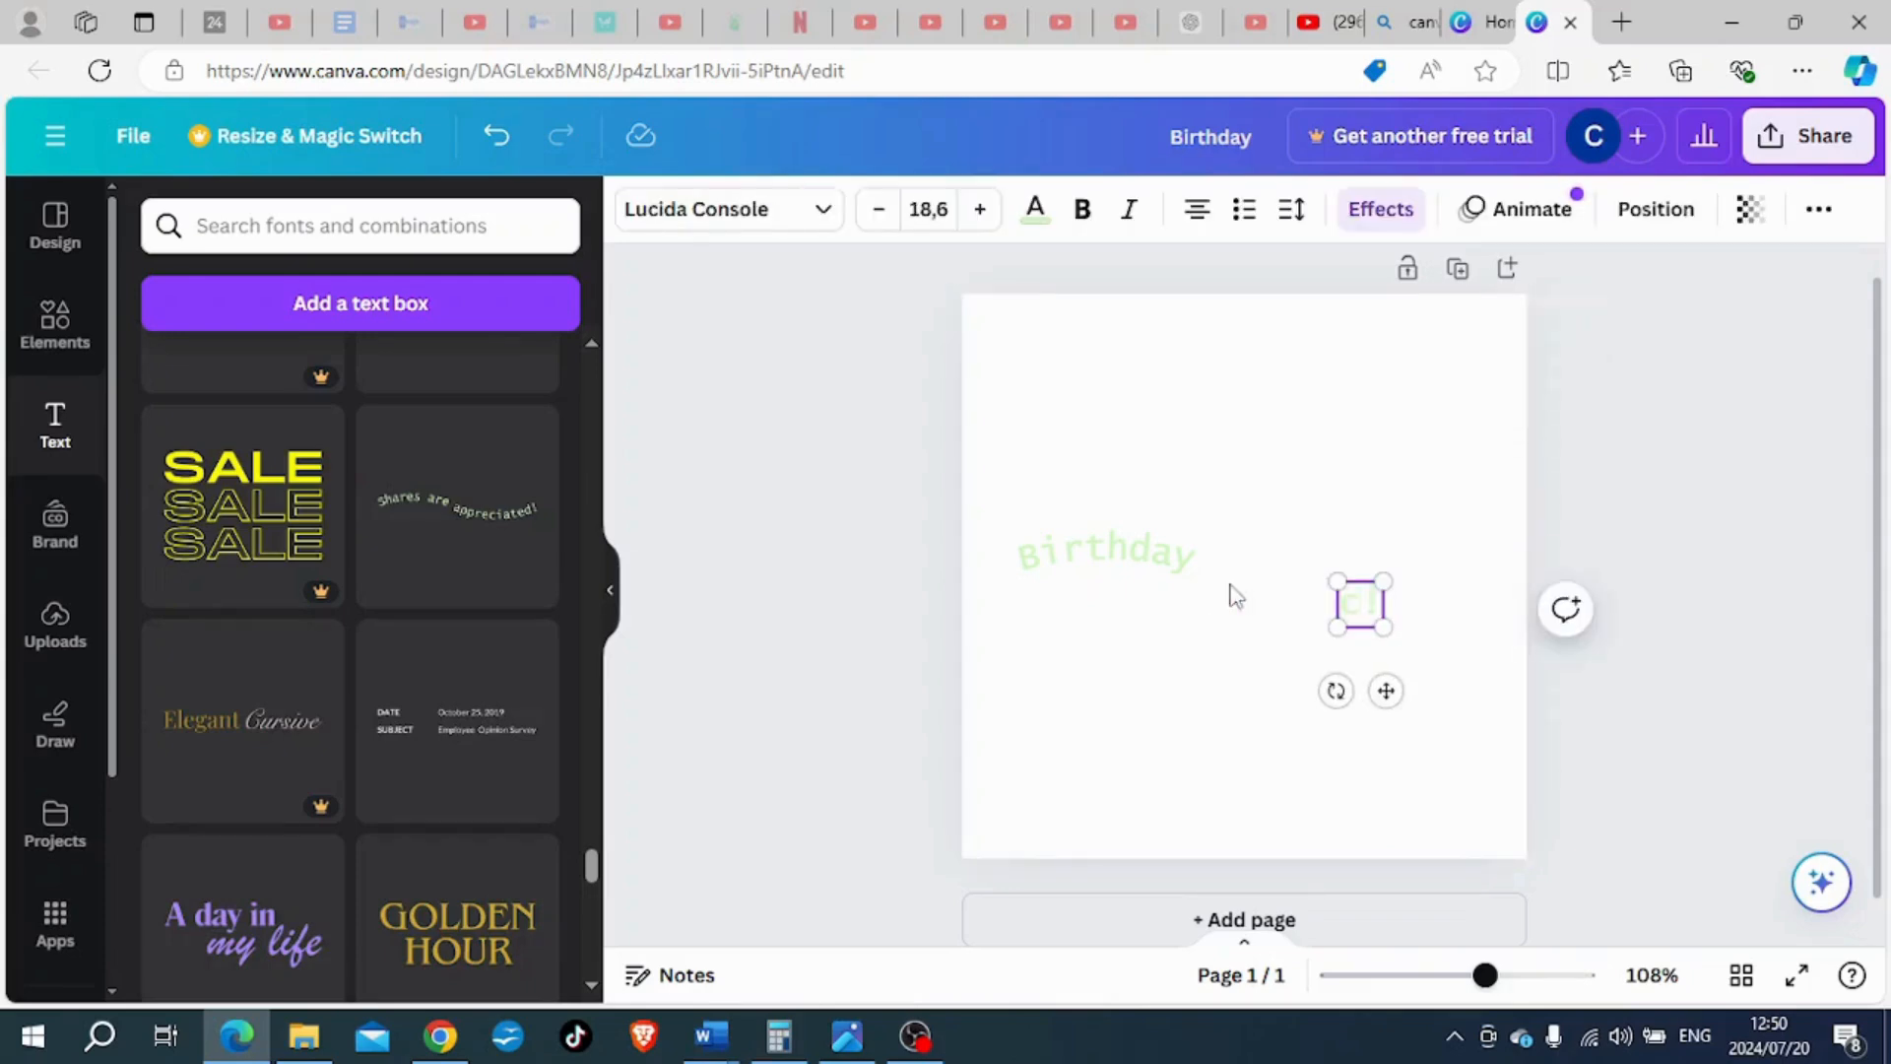
pyautogui.write('elebration!')
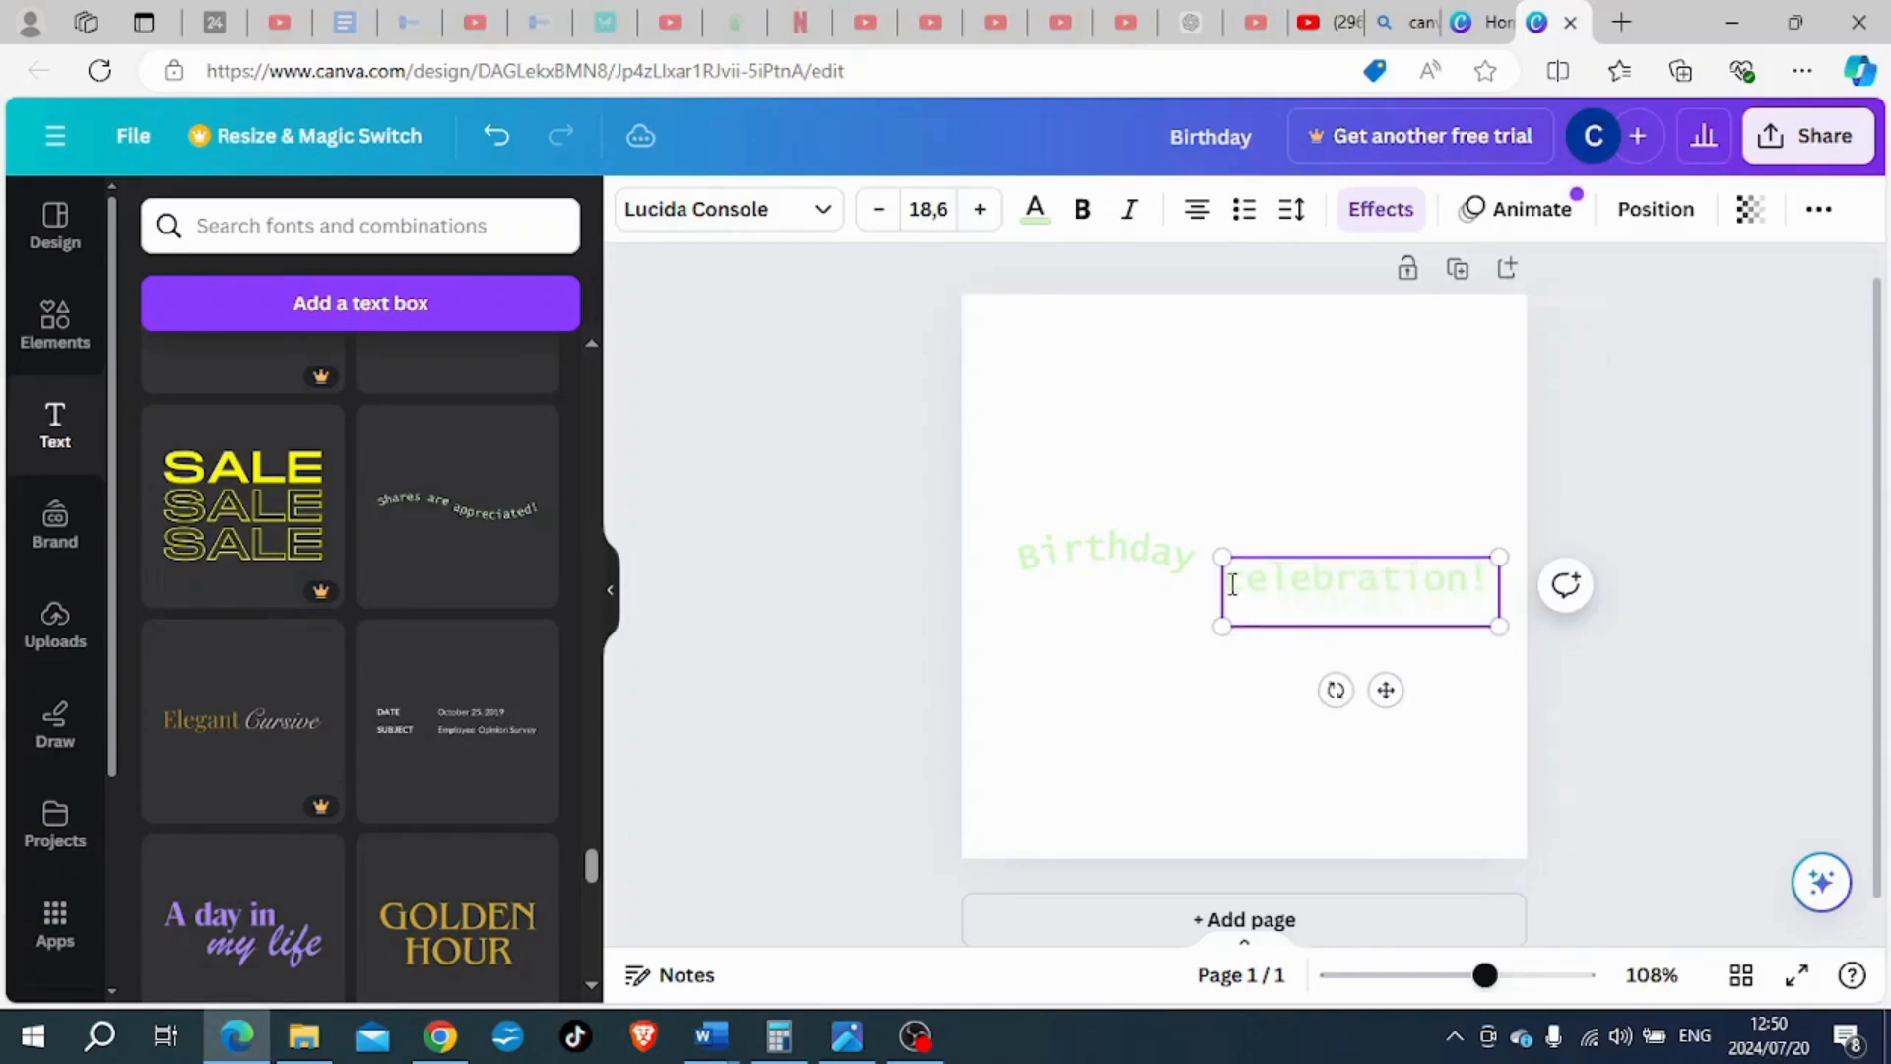
pyautogui.click(1222, 728)
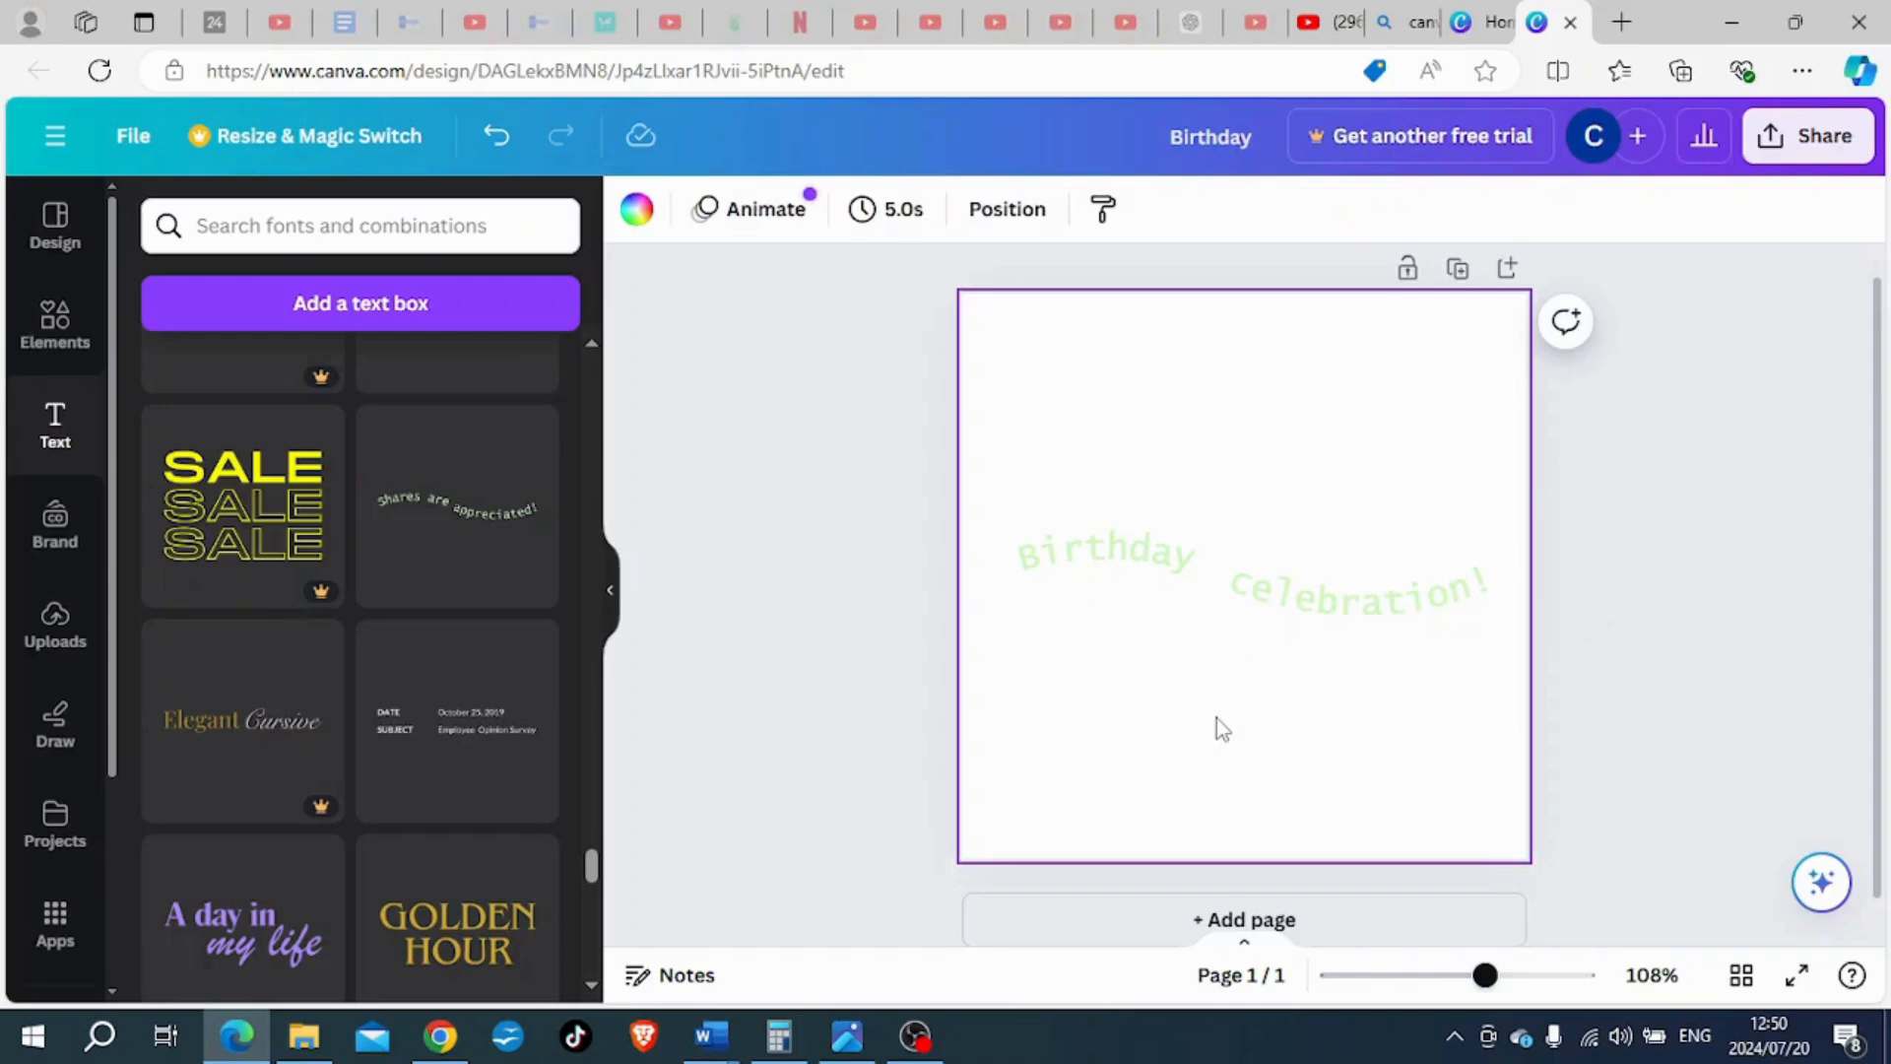
# - Move the curved "Birthday" text close to "celebration!" and delete both texts from the page
pyautogui.click(1109, 566)
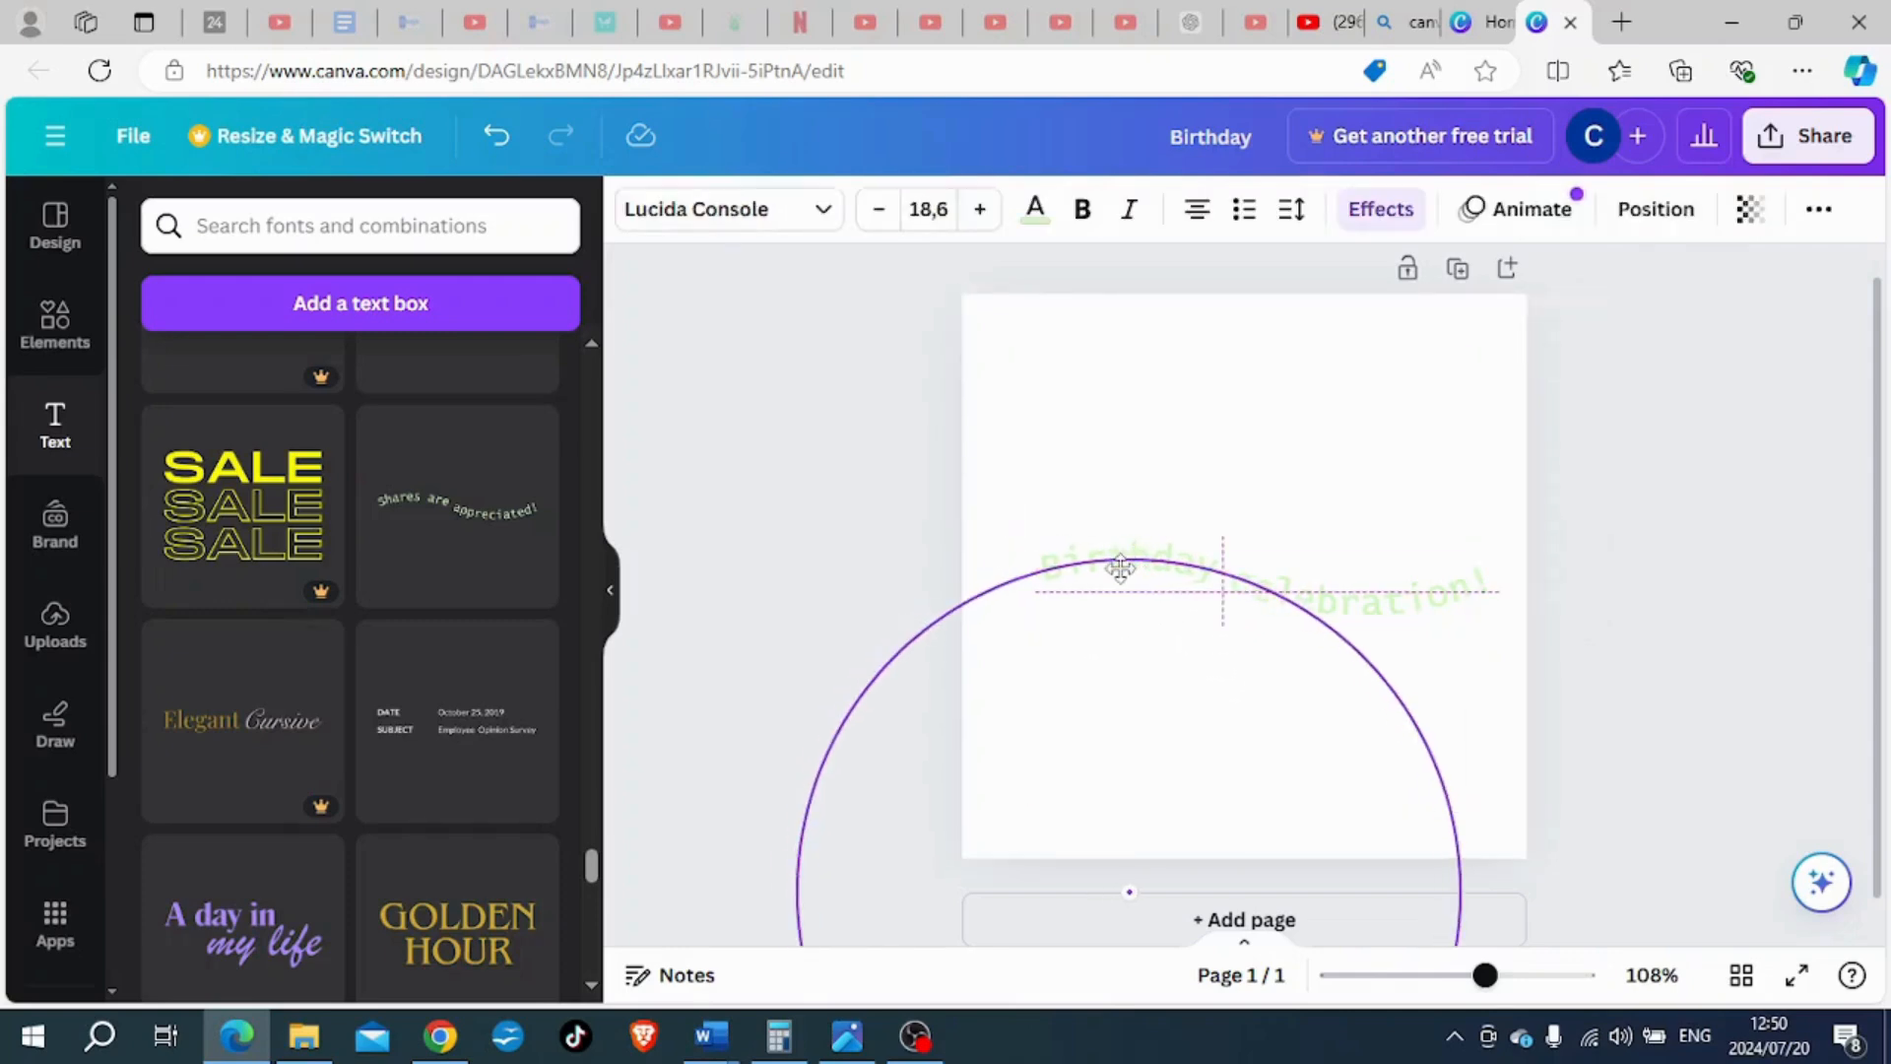
pyautogui.doubleClick(1117, 562)
pyautogui.click(1332, 731)
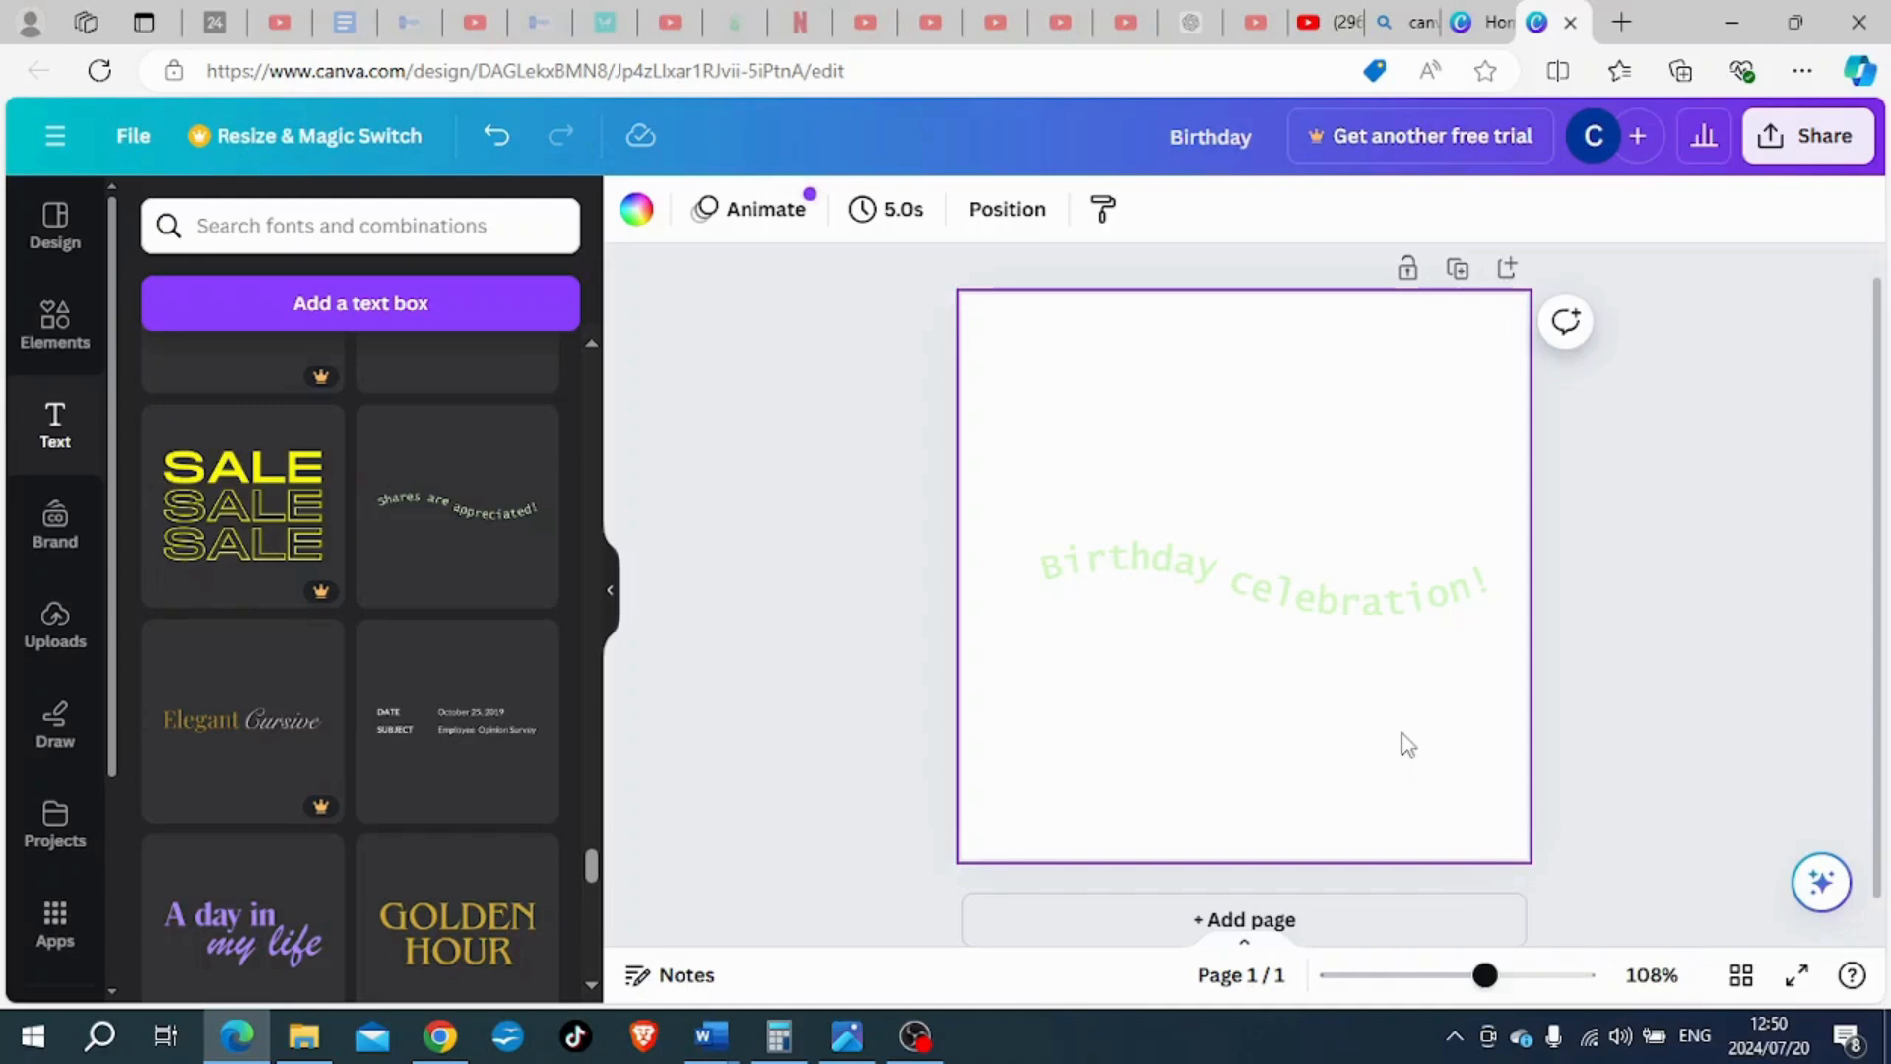
pyautogui.click(1325, 620)
pyautogui.press('Delete')
# - Return to the default text styles and place a body text line in the lower half of the page
pyautogui.scroll(-10, 296, 699)
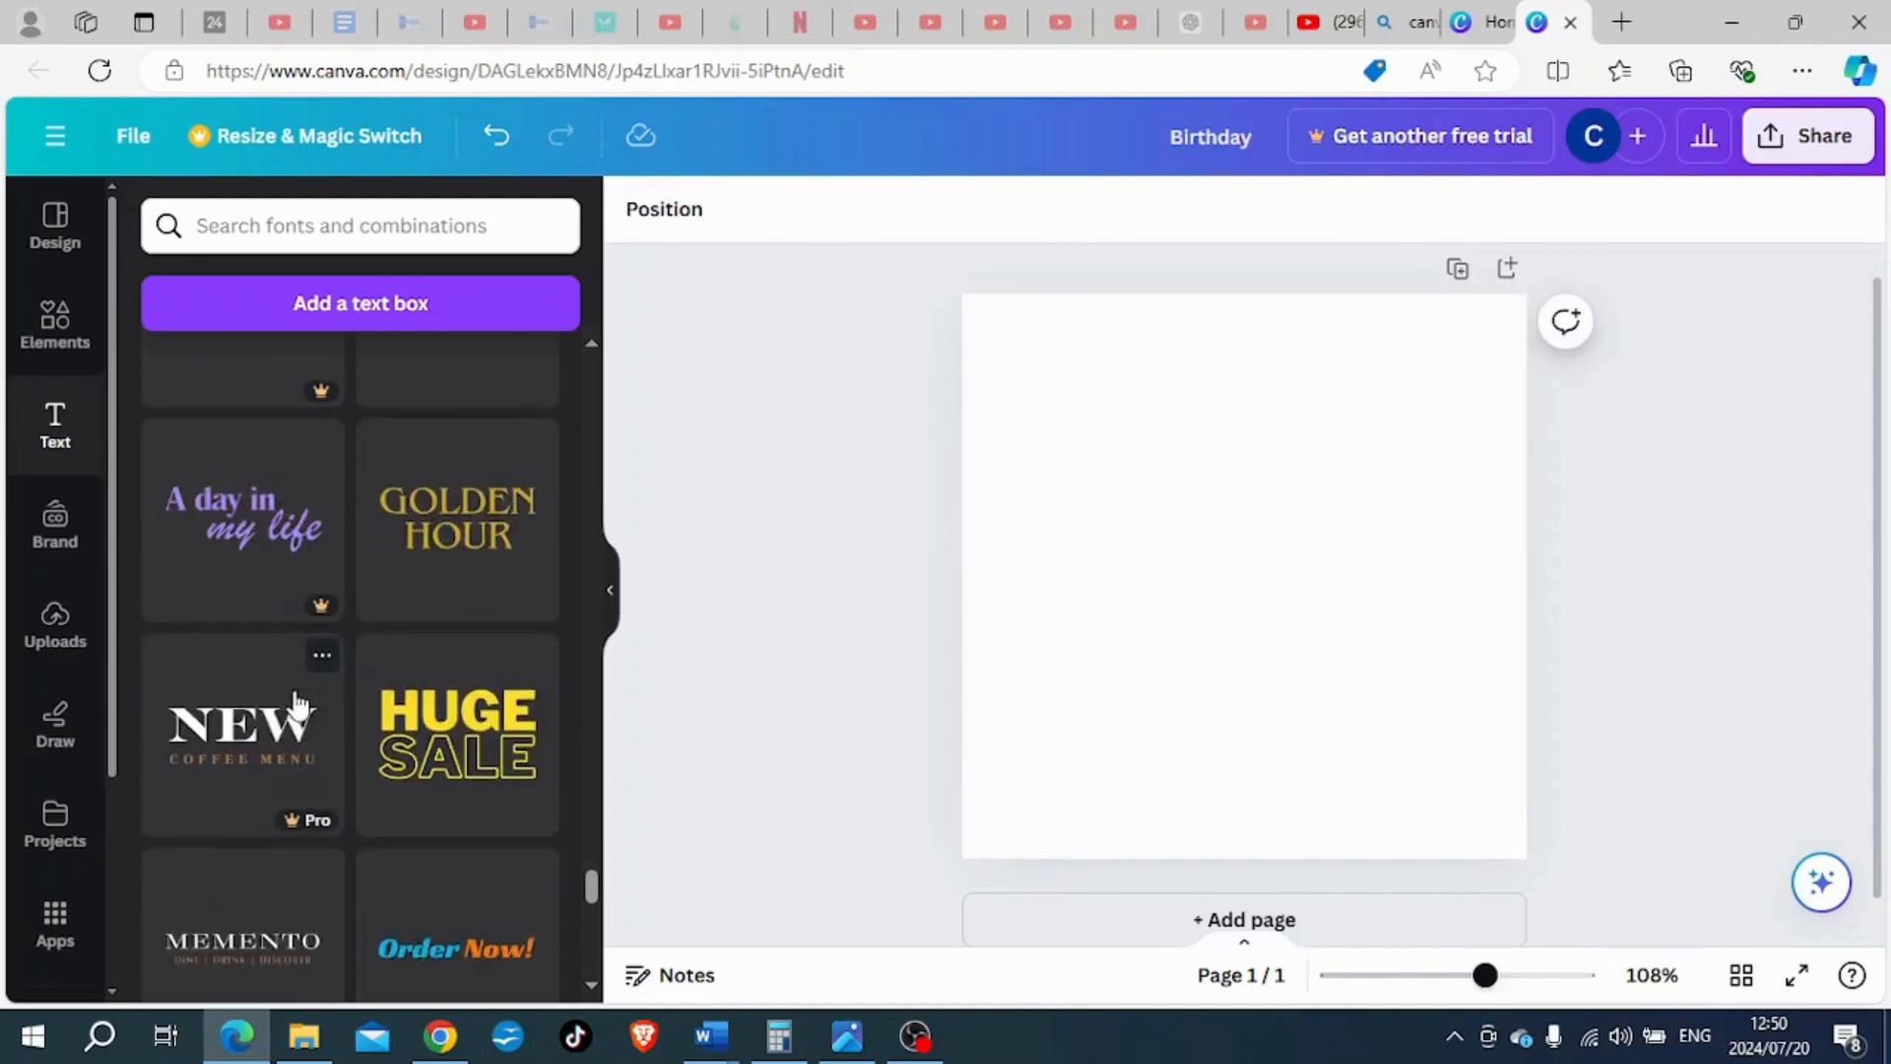
pyautogui.scroll(-15, 313, 701)
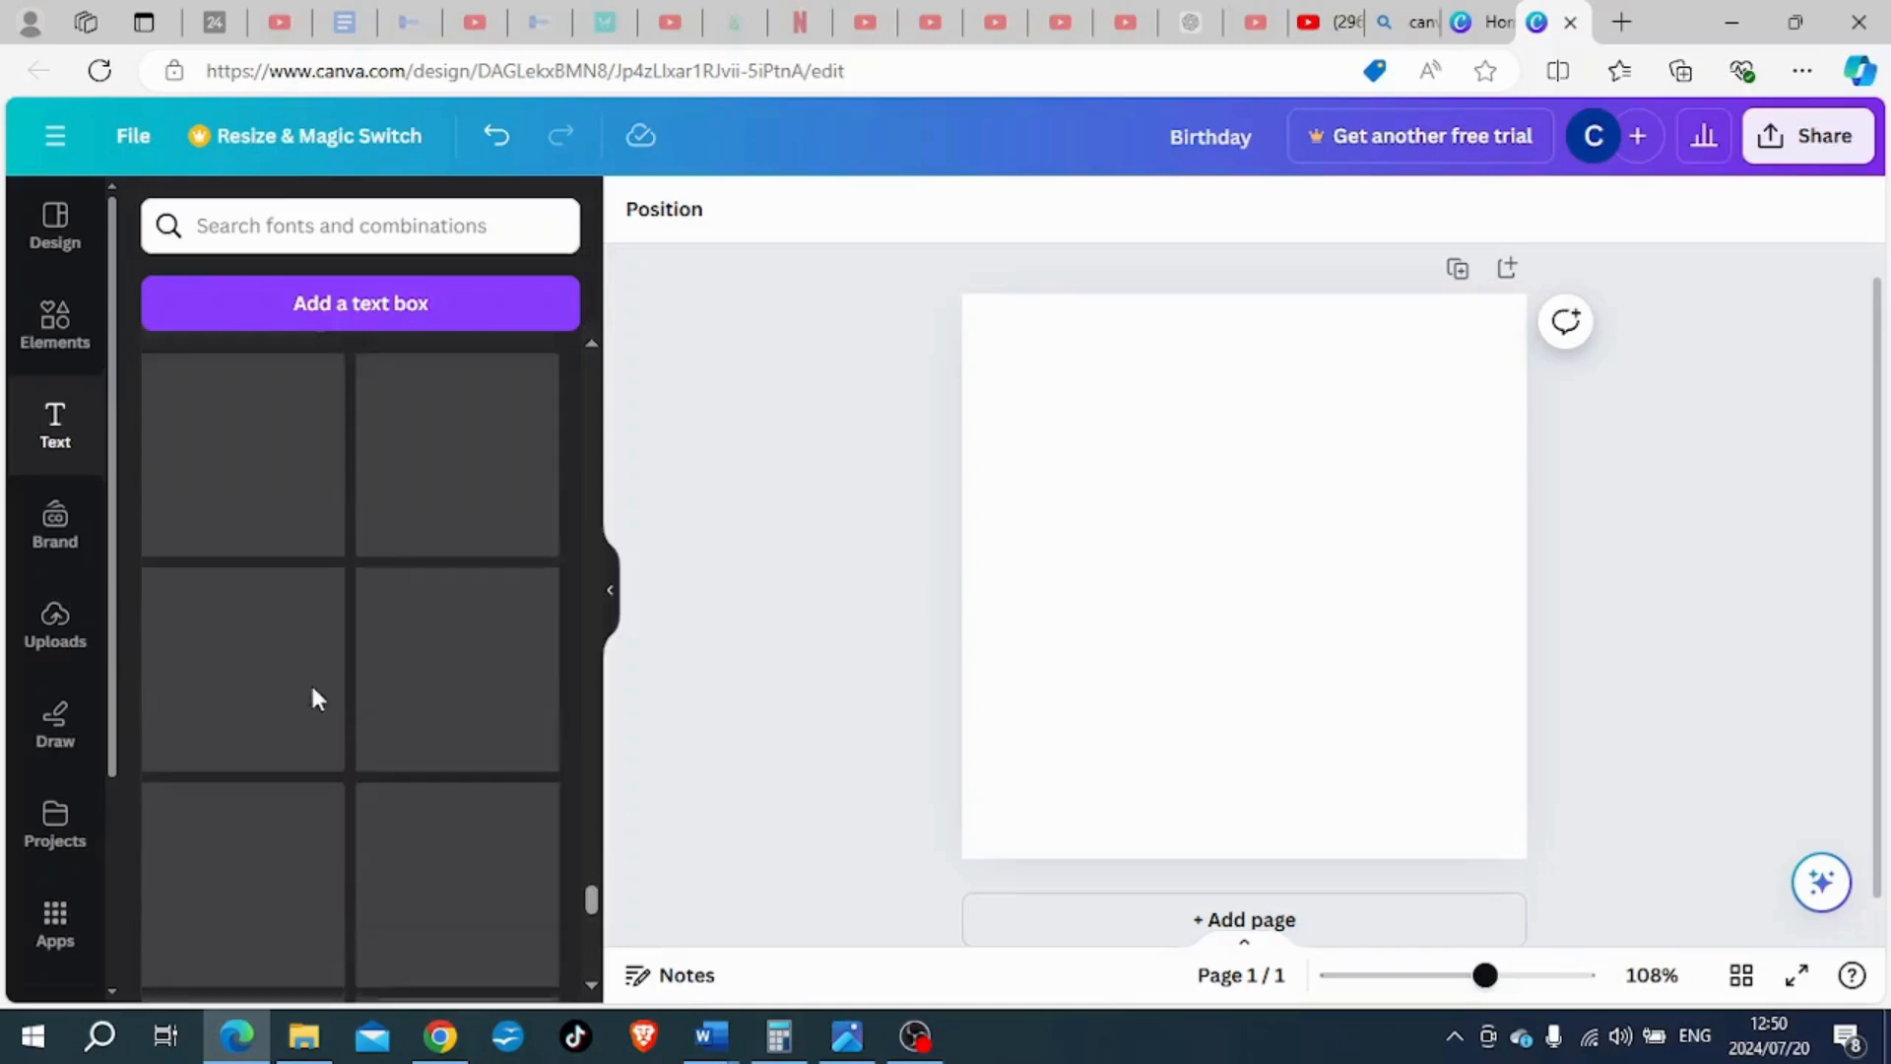
pyautogui.scroll(-5, 332, 699)
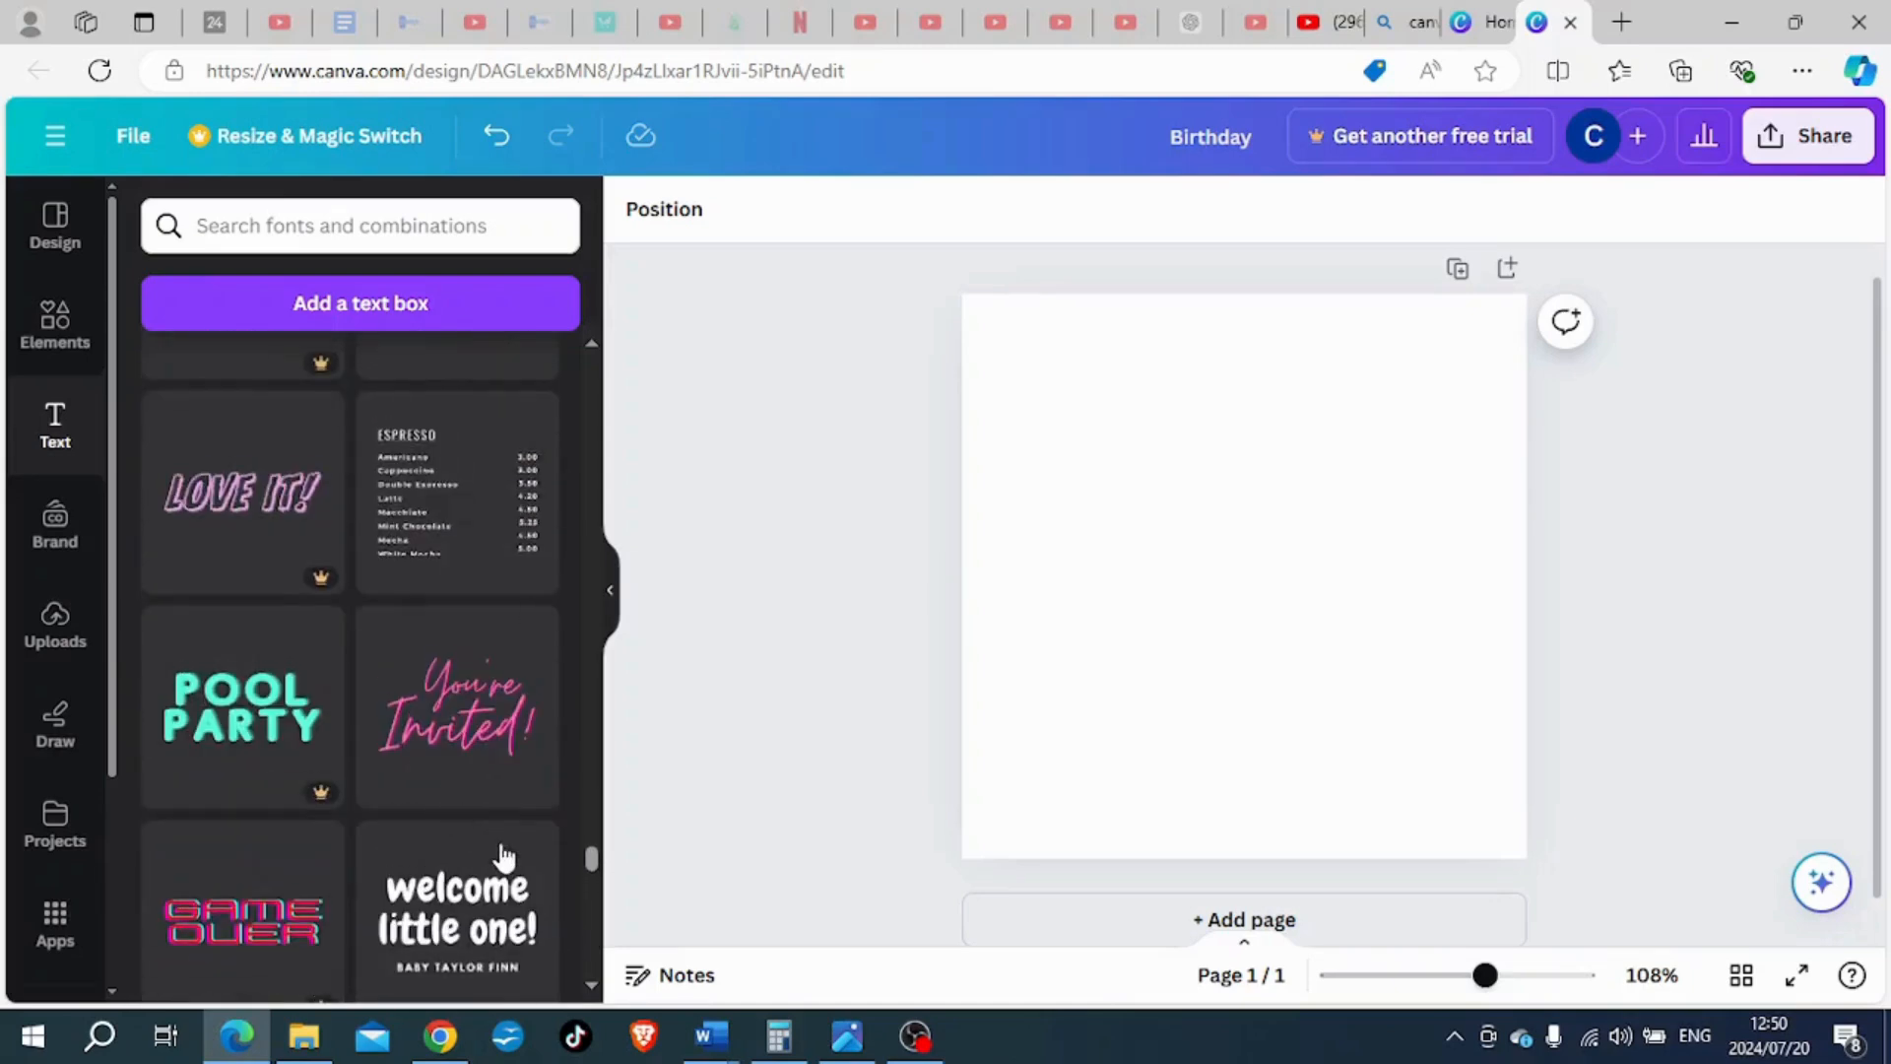
pyautogui.moveTo(591, 864); pyautogui.dragTo(591, 370)
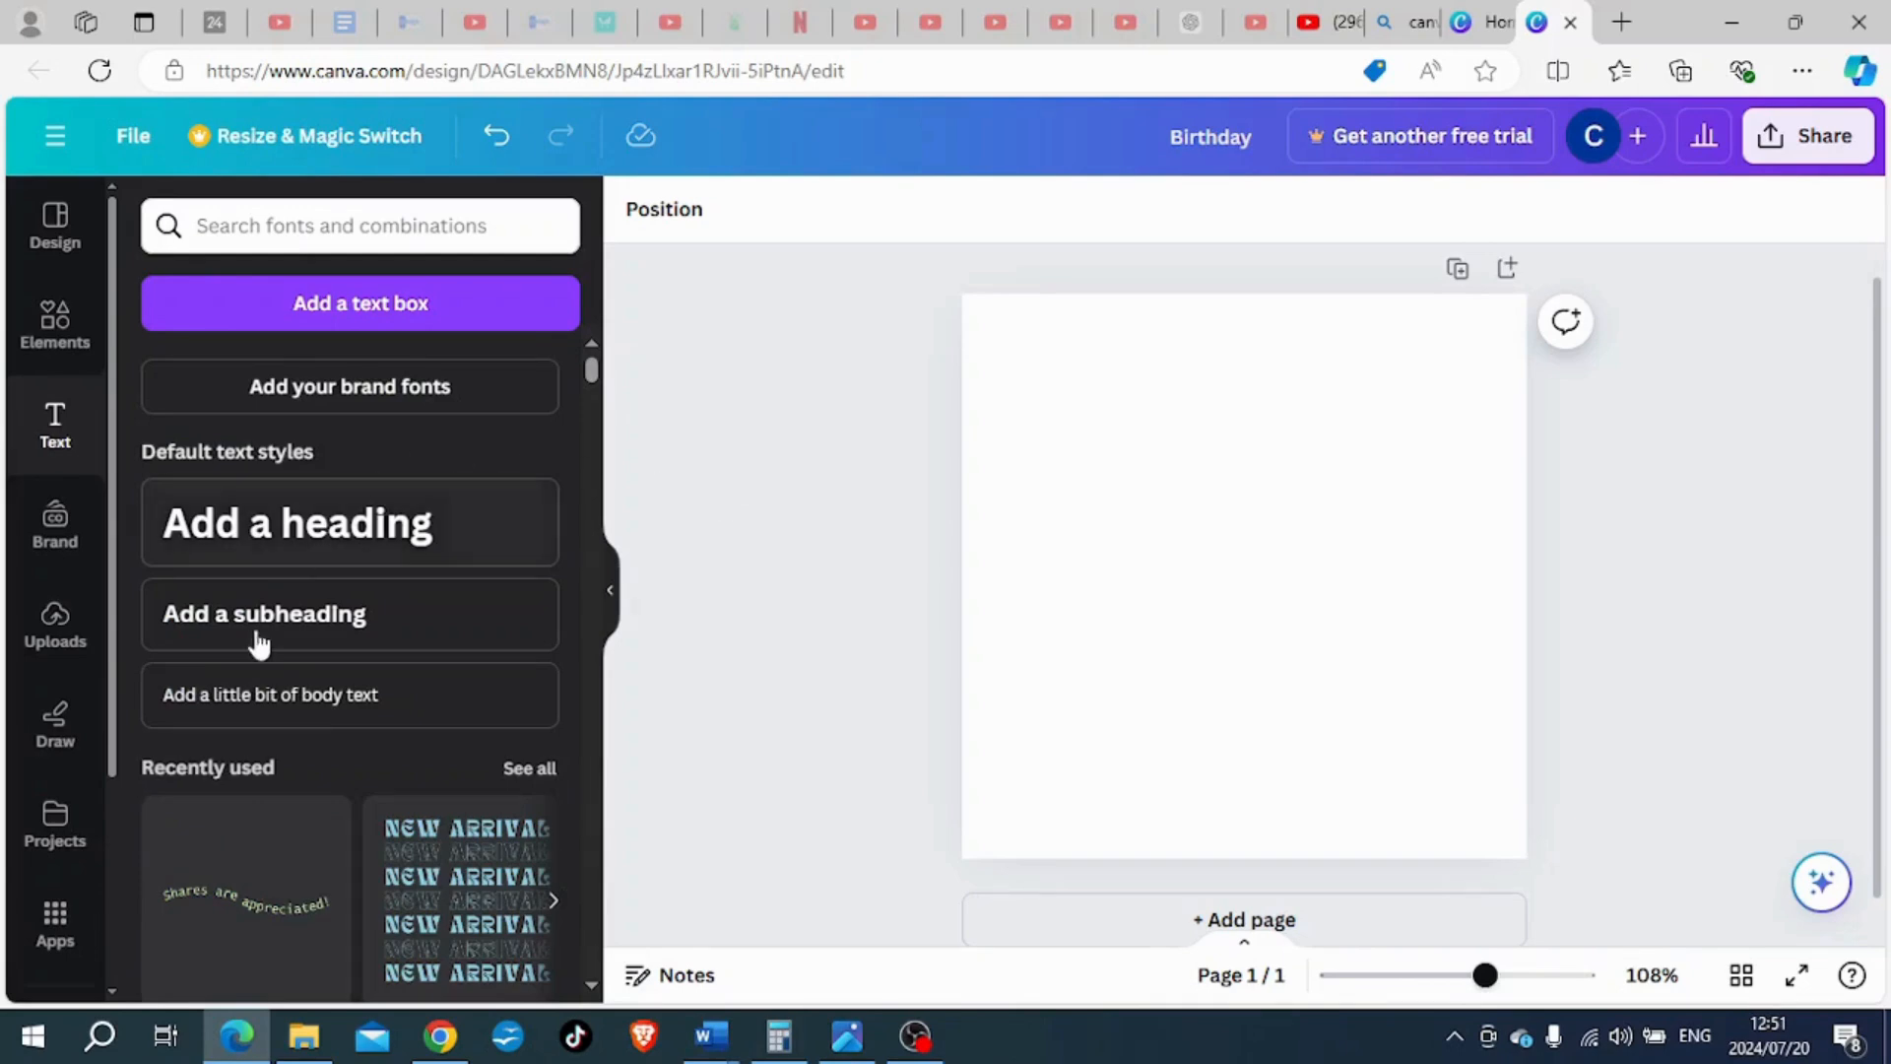
pyautogui.moveTo(271, 694); pyautogui.dragTo(1199, 739)
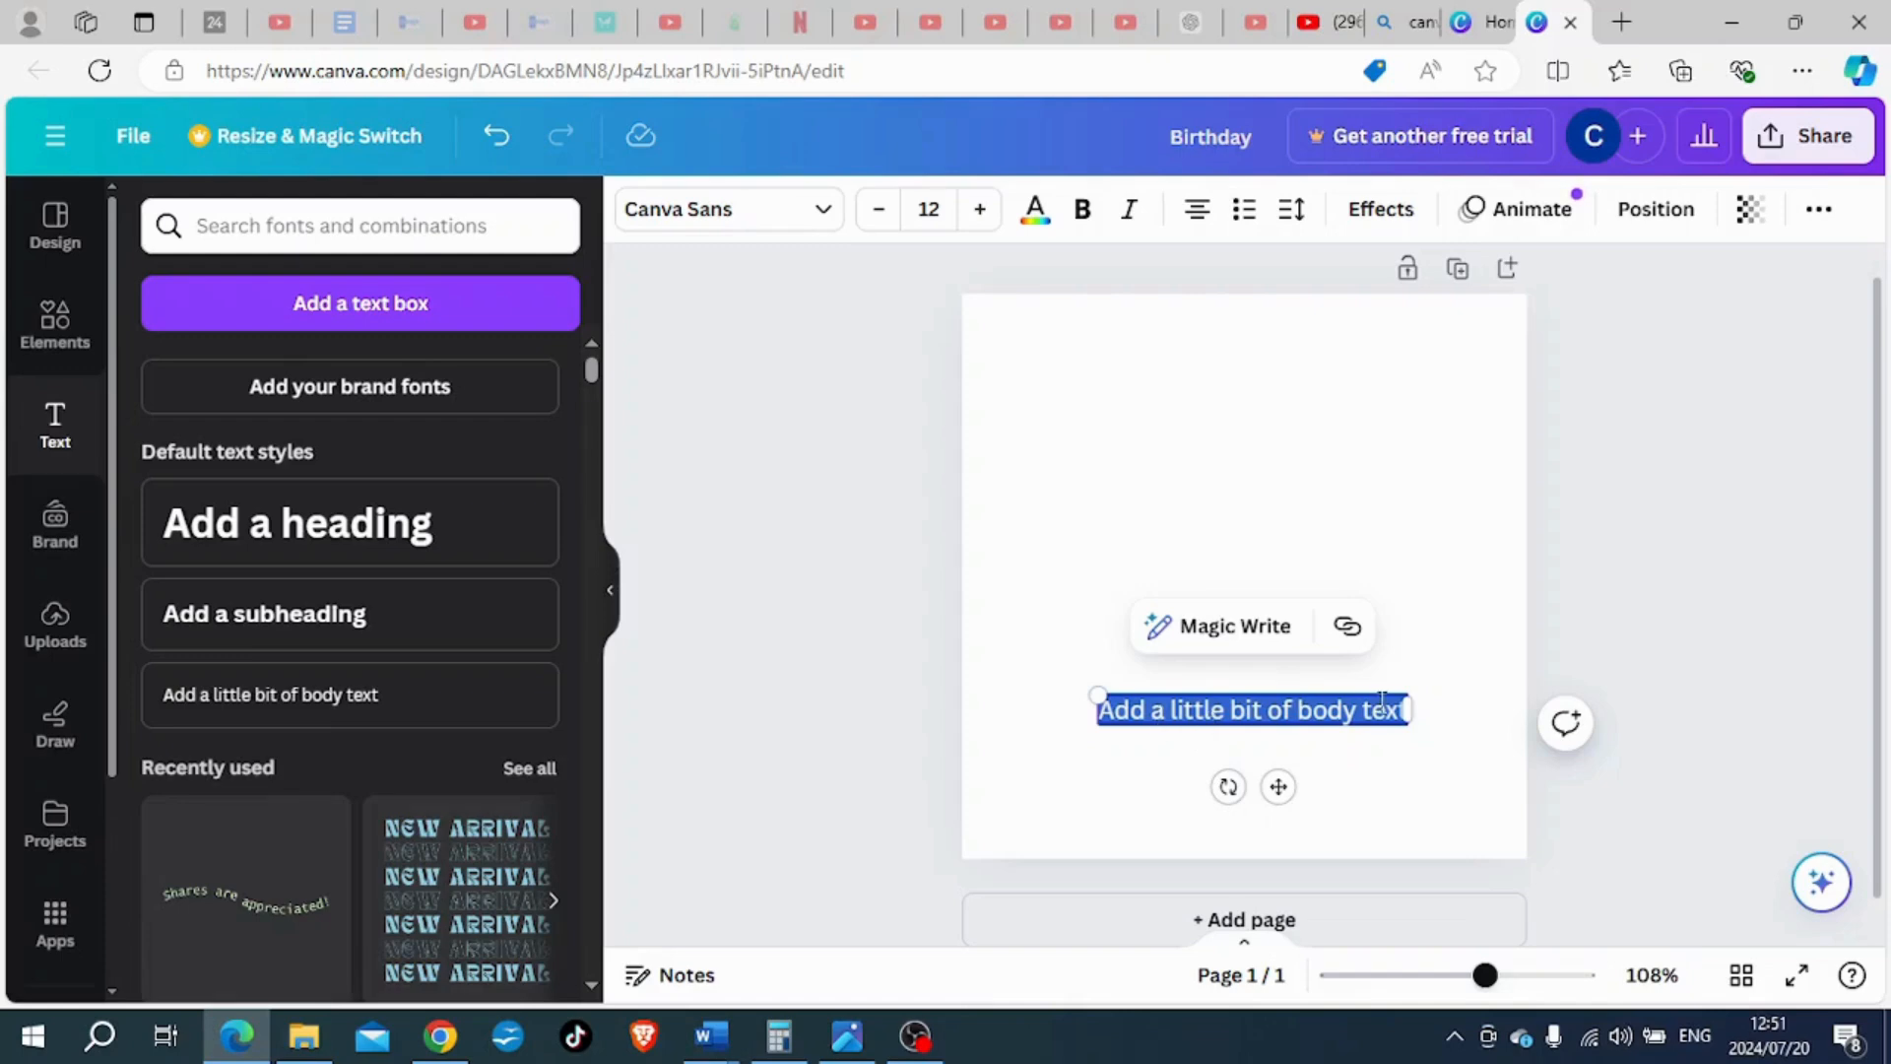
# - Add a subheading just above the body text and a heading above the subheading
pyautogui.click(403, 620)
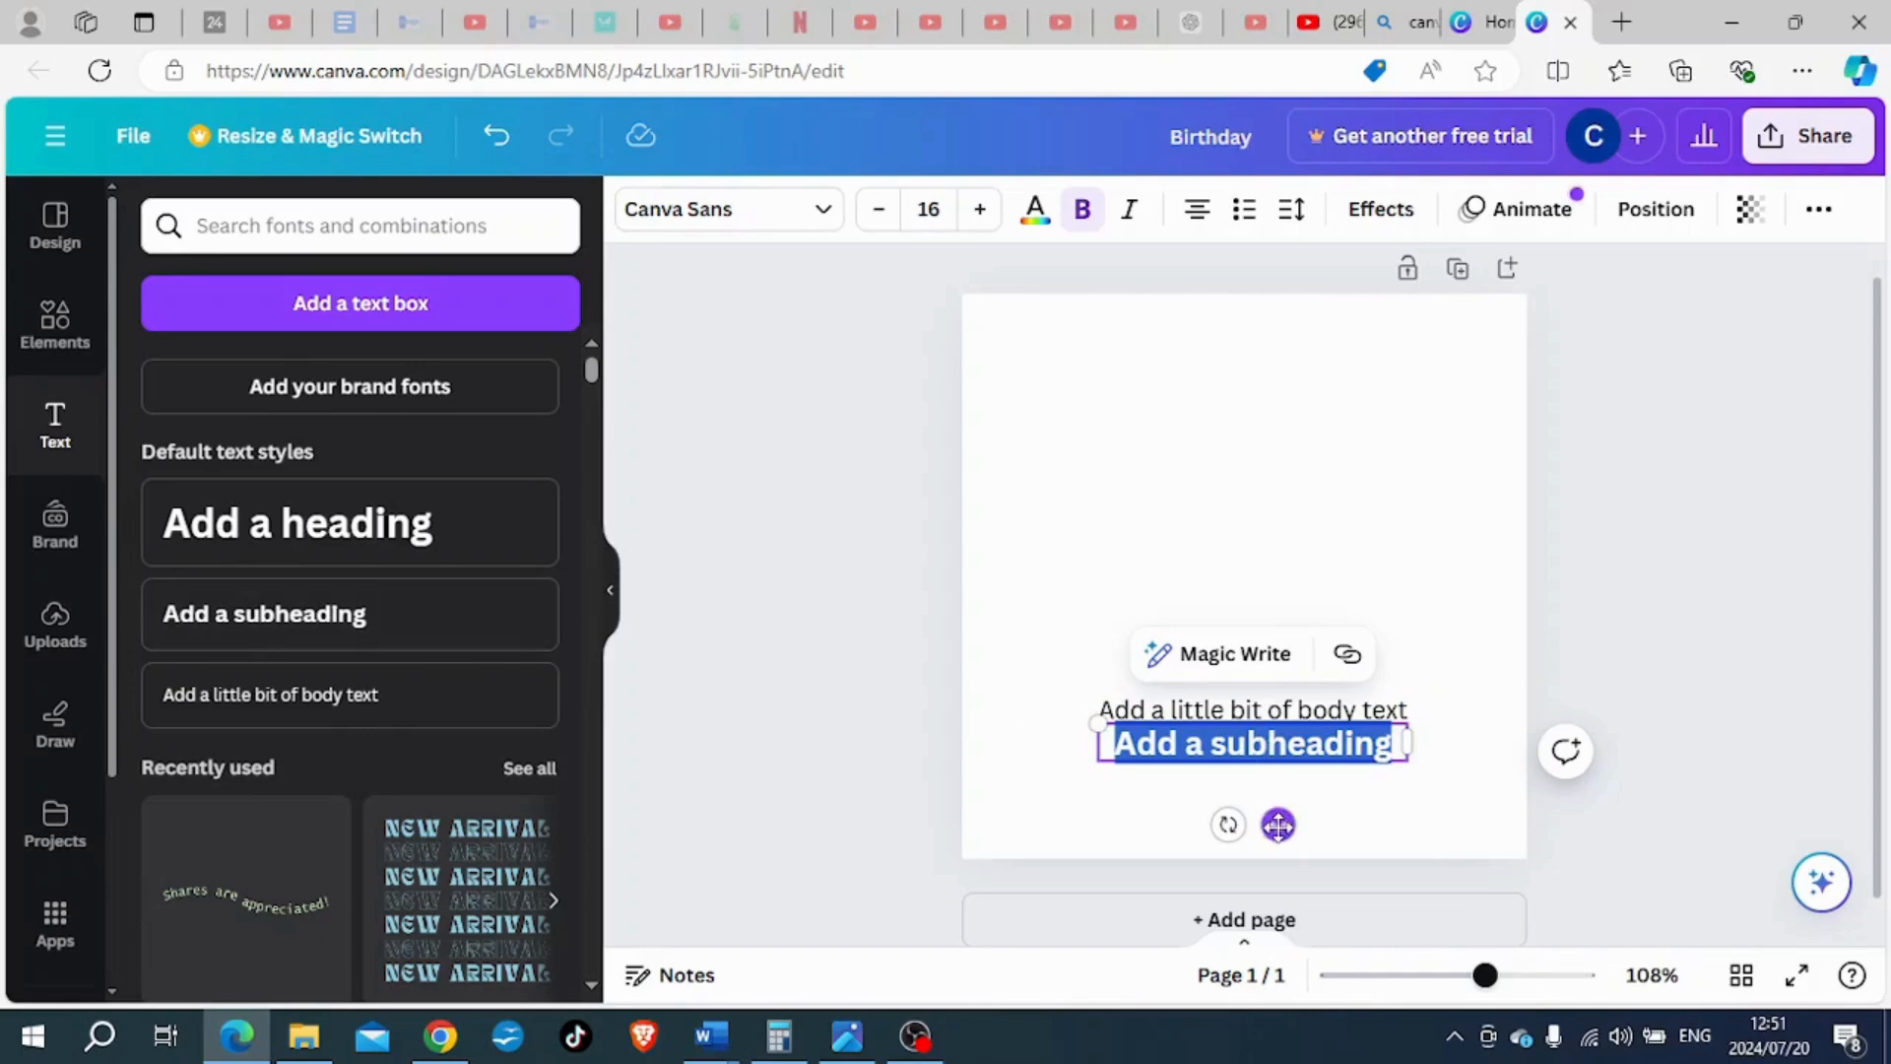
pyautogui.moveTo(1278, 824); pyautogui.dragTo(1283, 731)
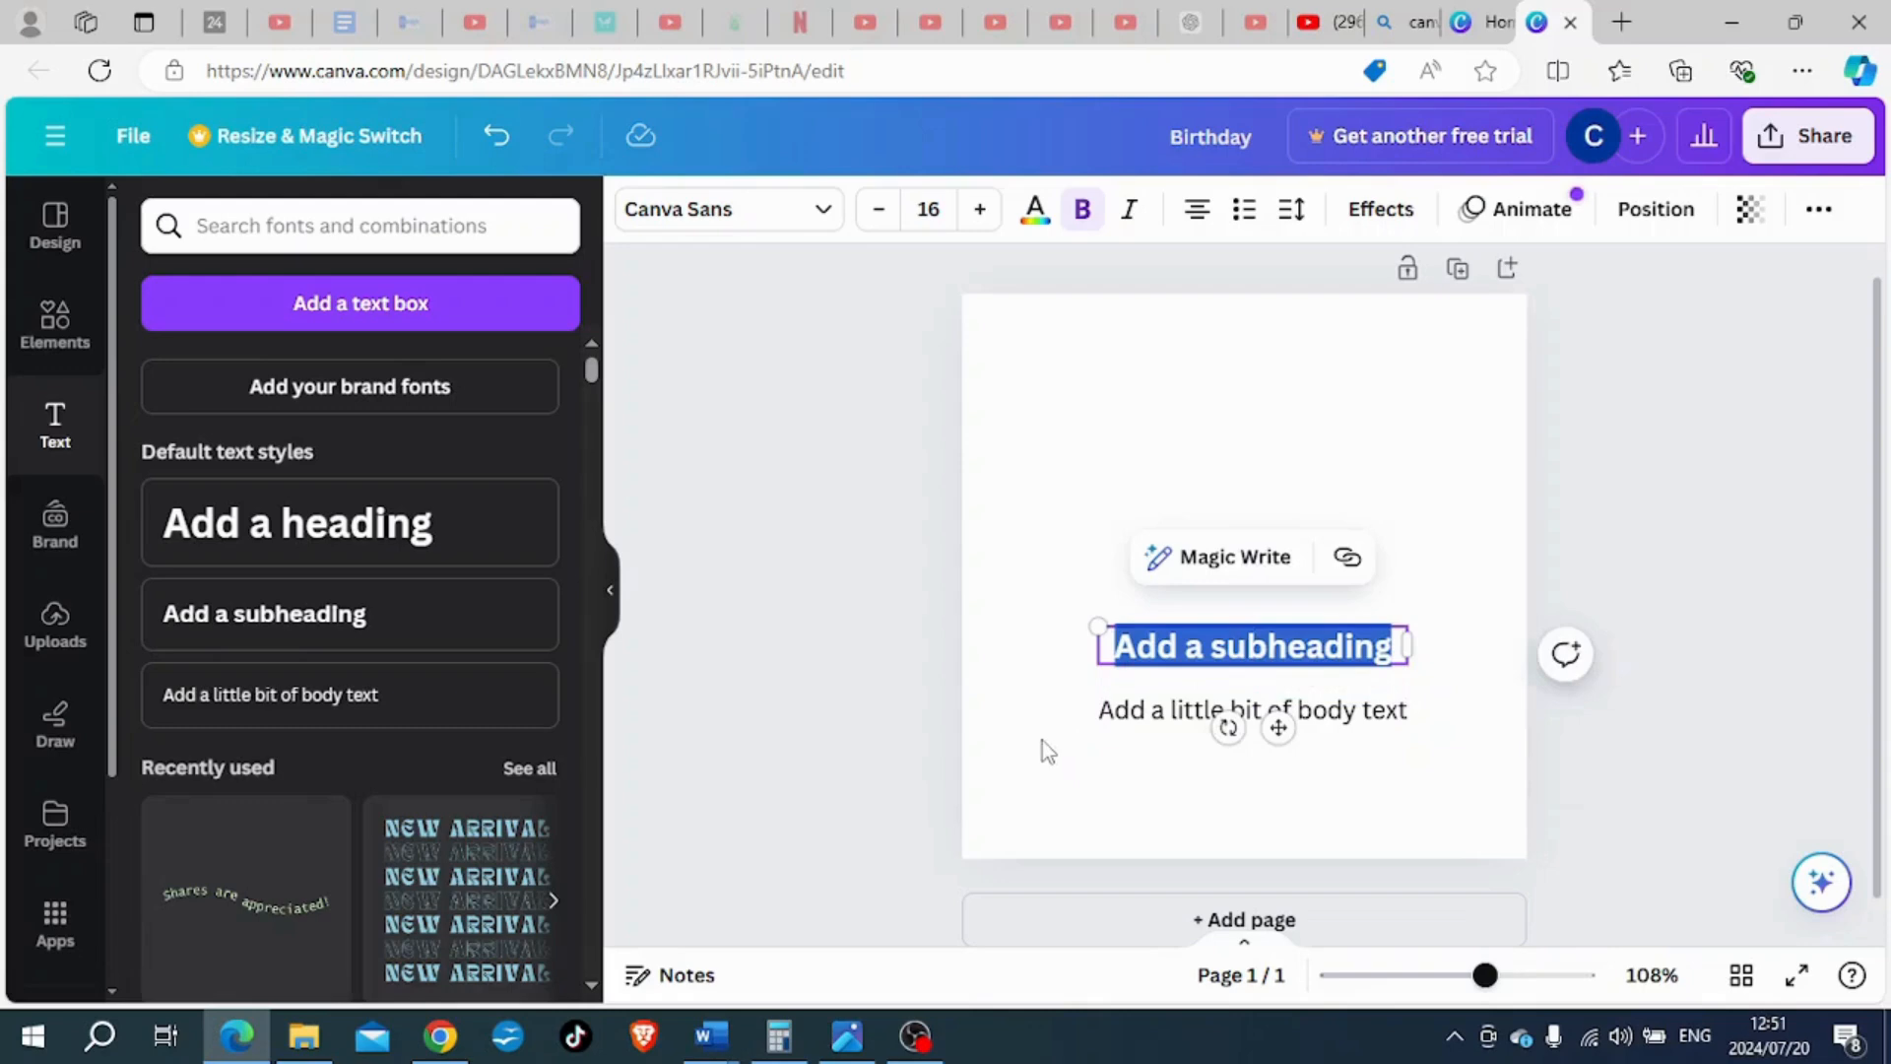
pyautogui.click(990, 753)
pyautogui.click(355, 529)
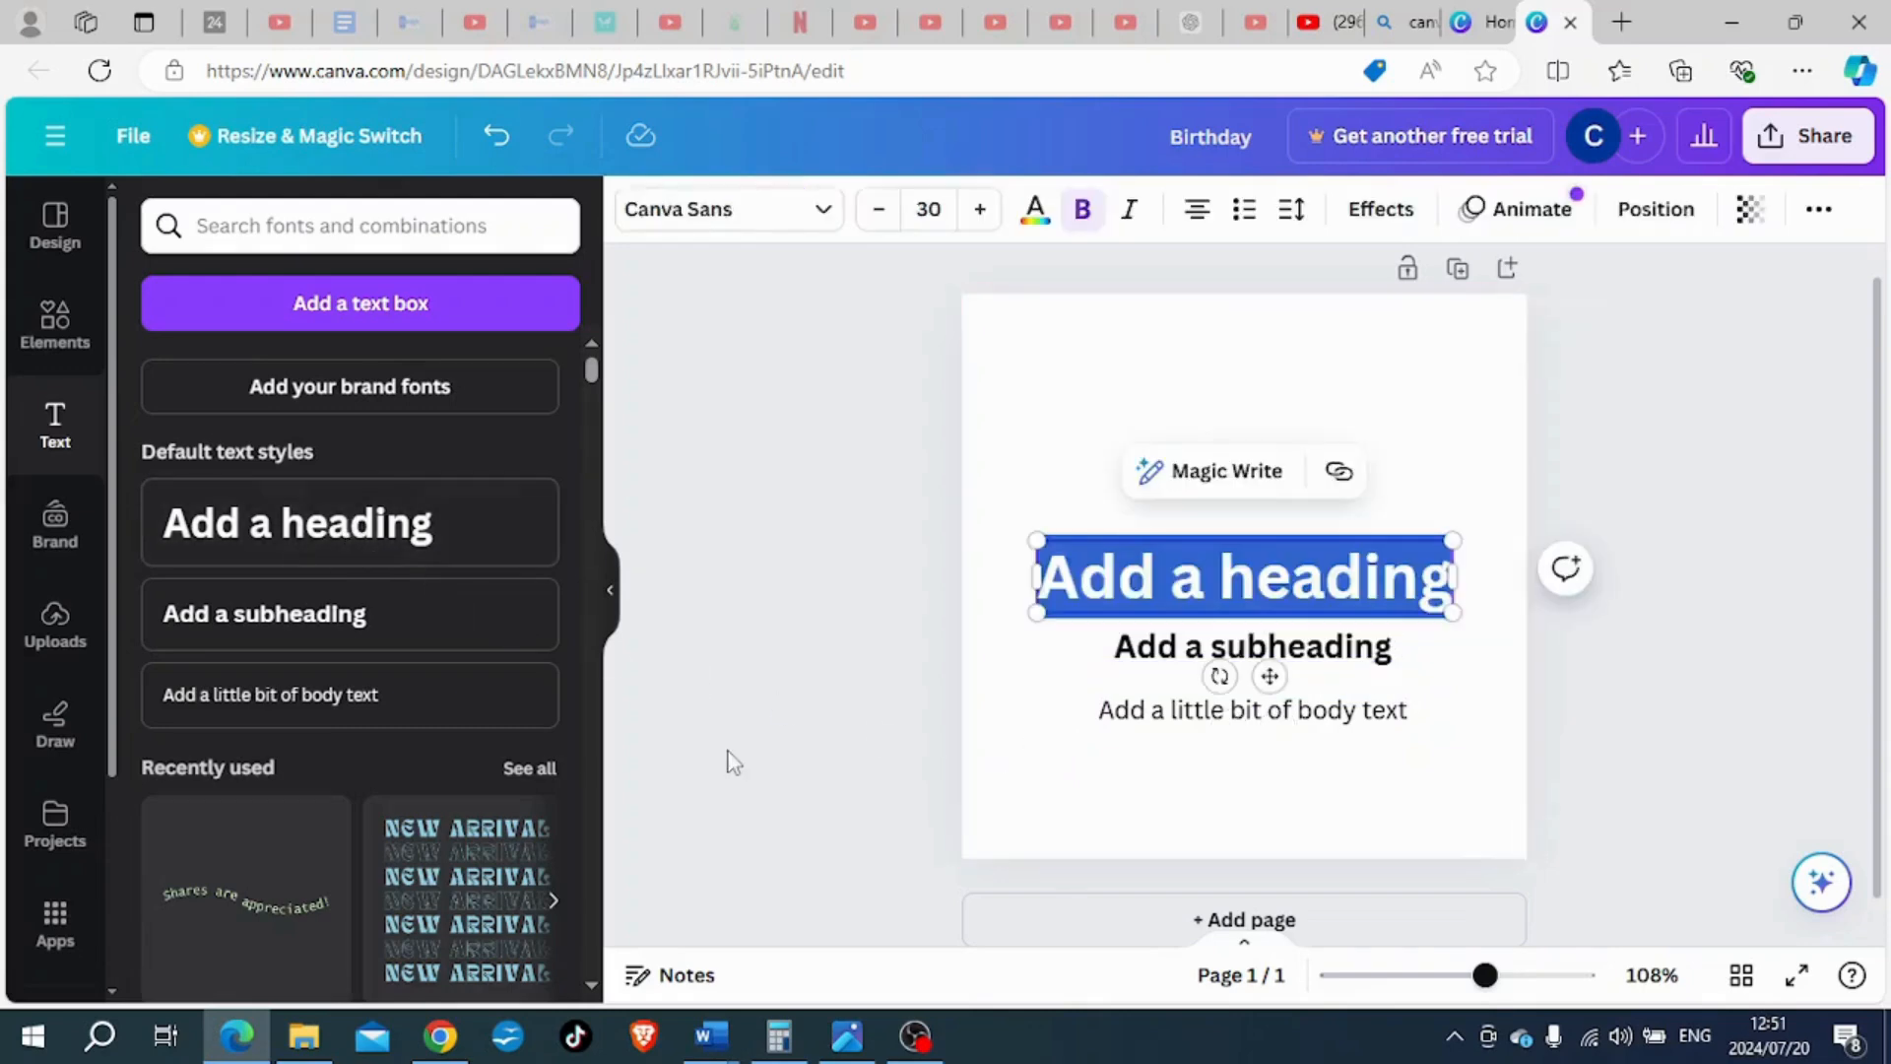
pyautogui.click(1060, 715)
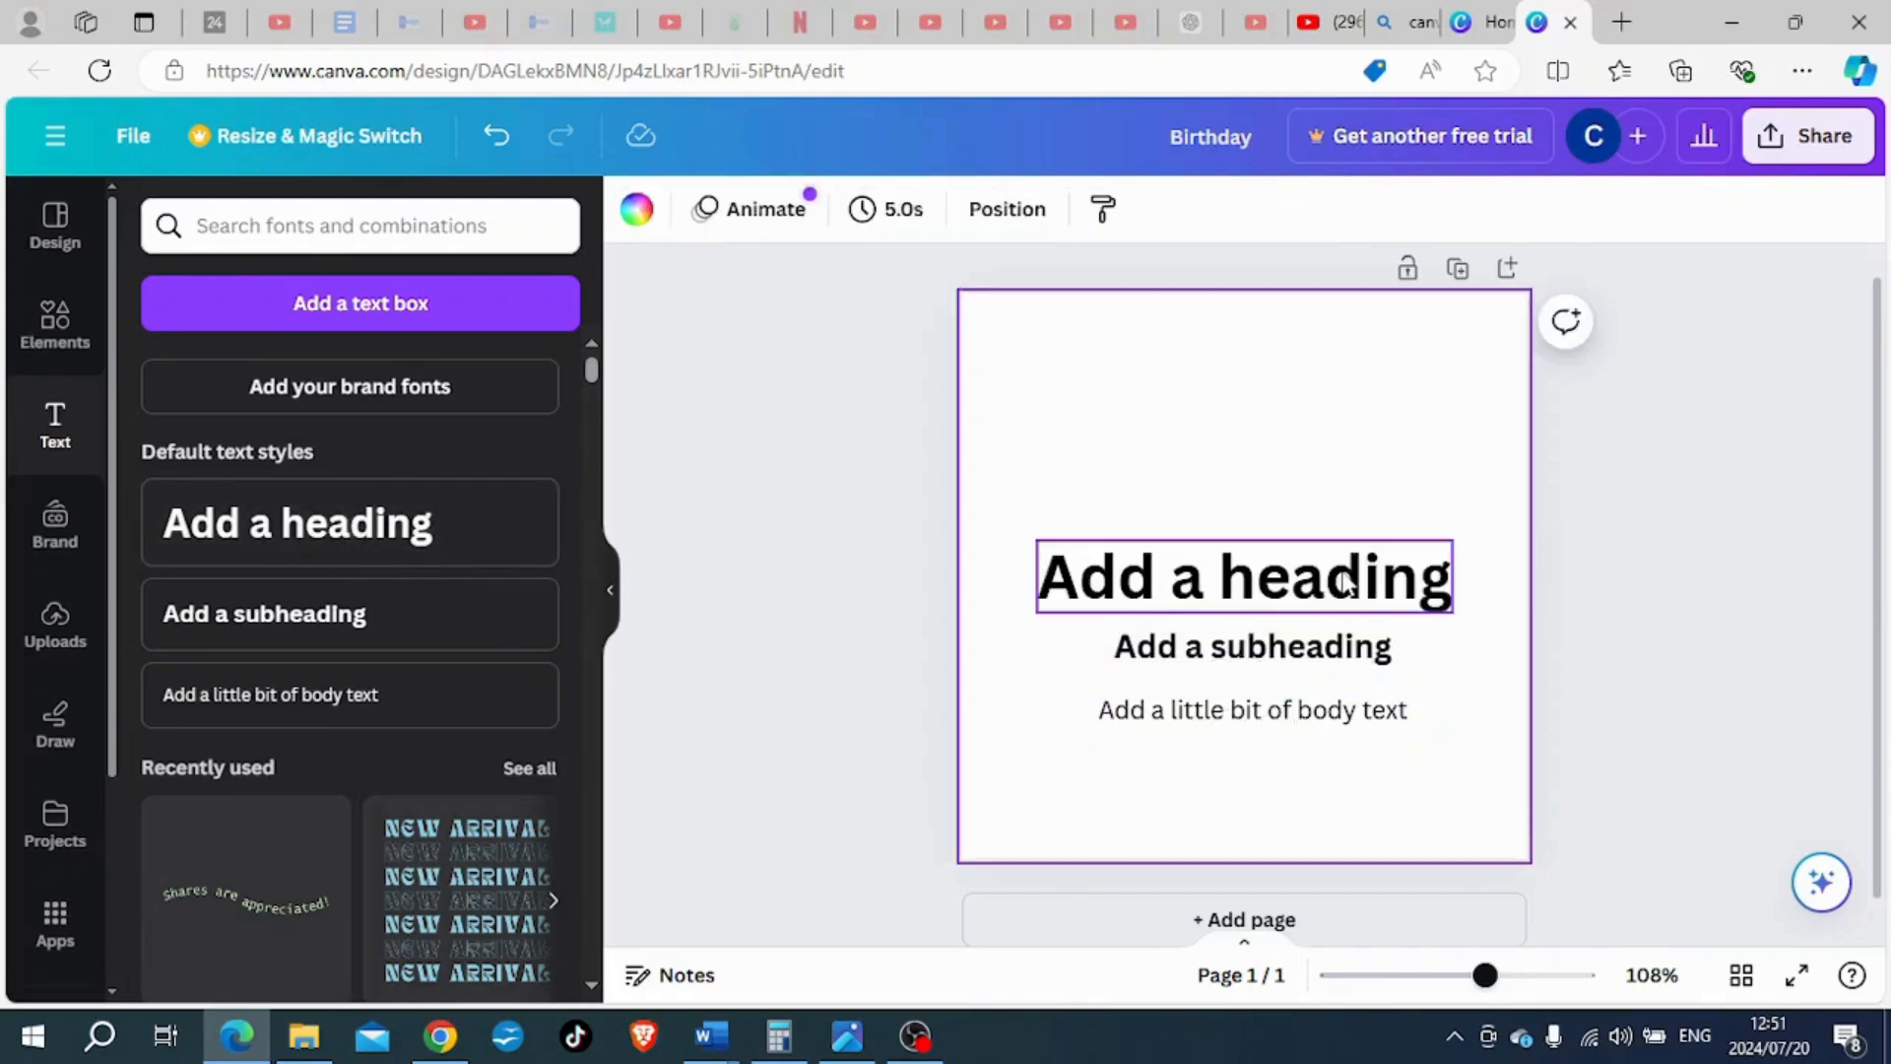
# - Delete the heading, the subheading and the body text from the page
pyautogui.click(1321, 722)
pyautogui.click(1226, 652)
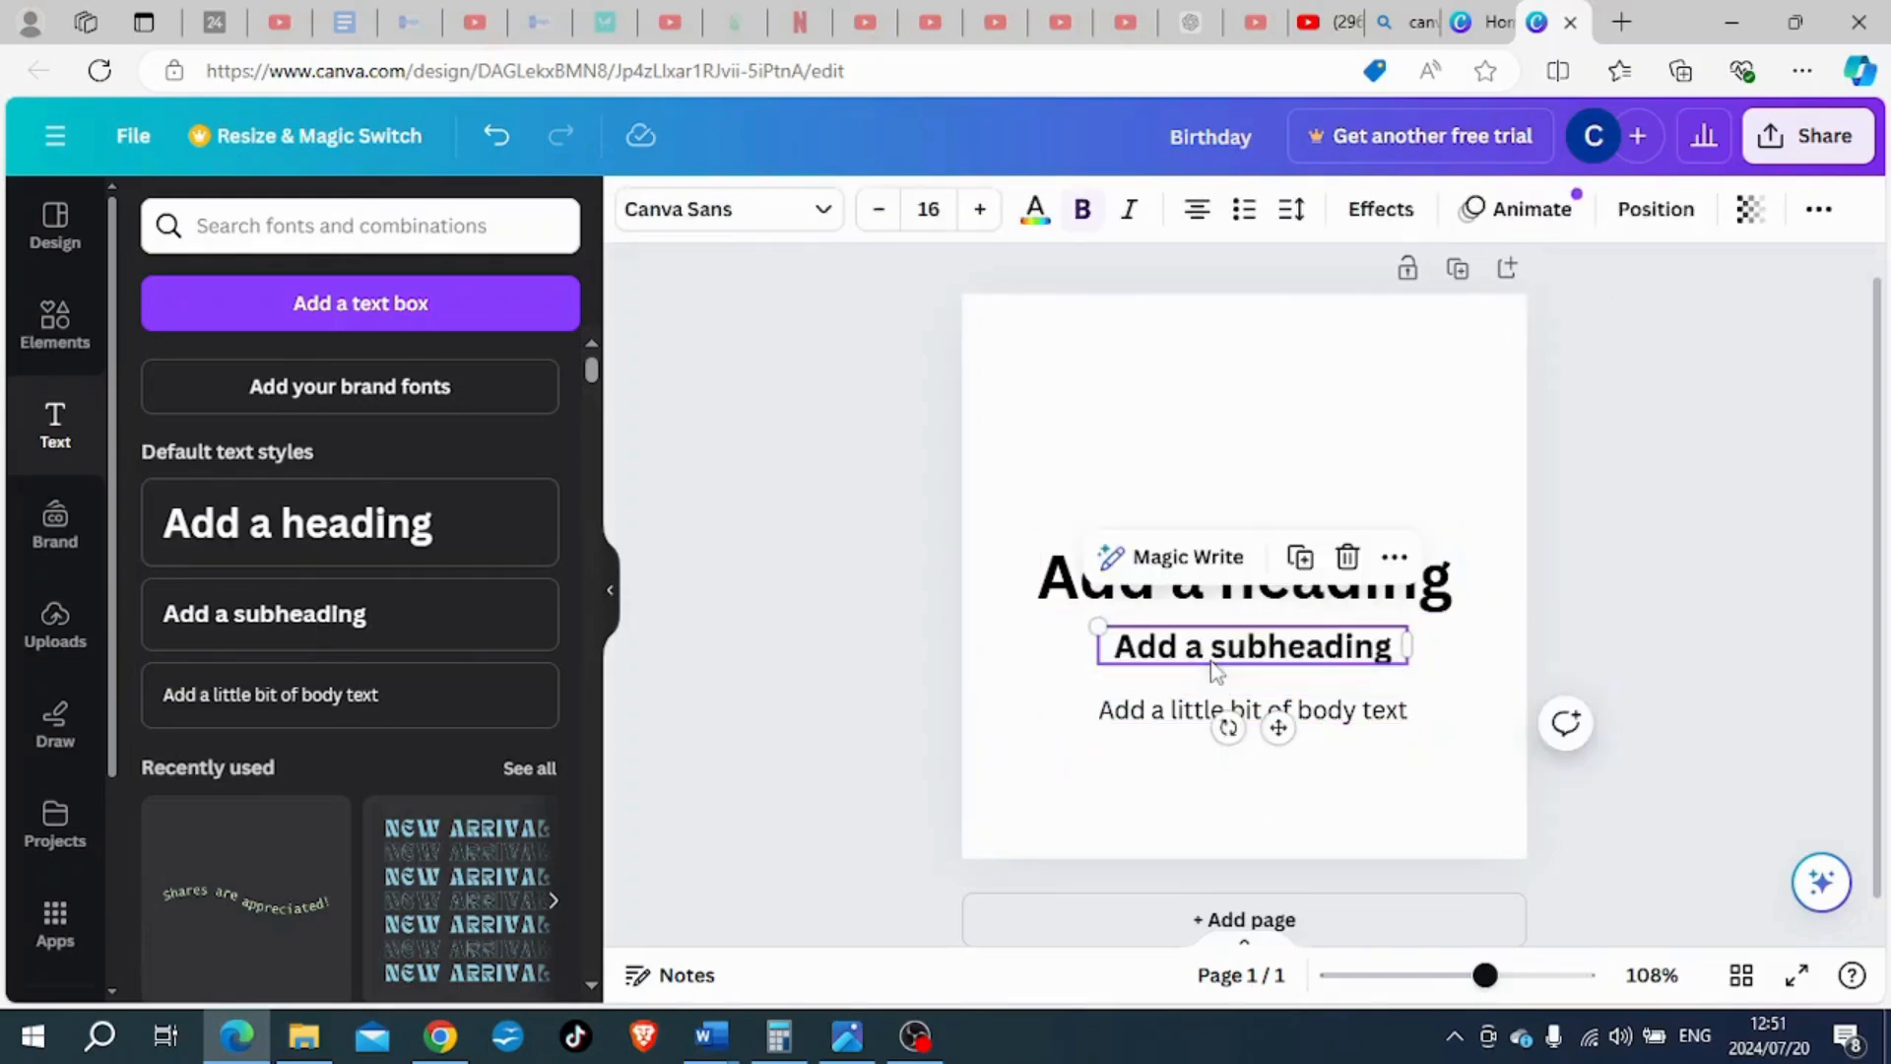
pyautogui.click(1202, 603)
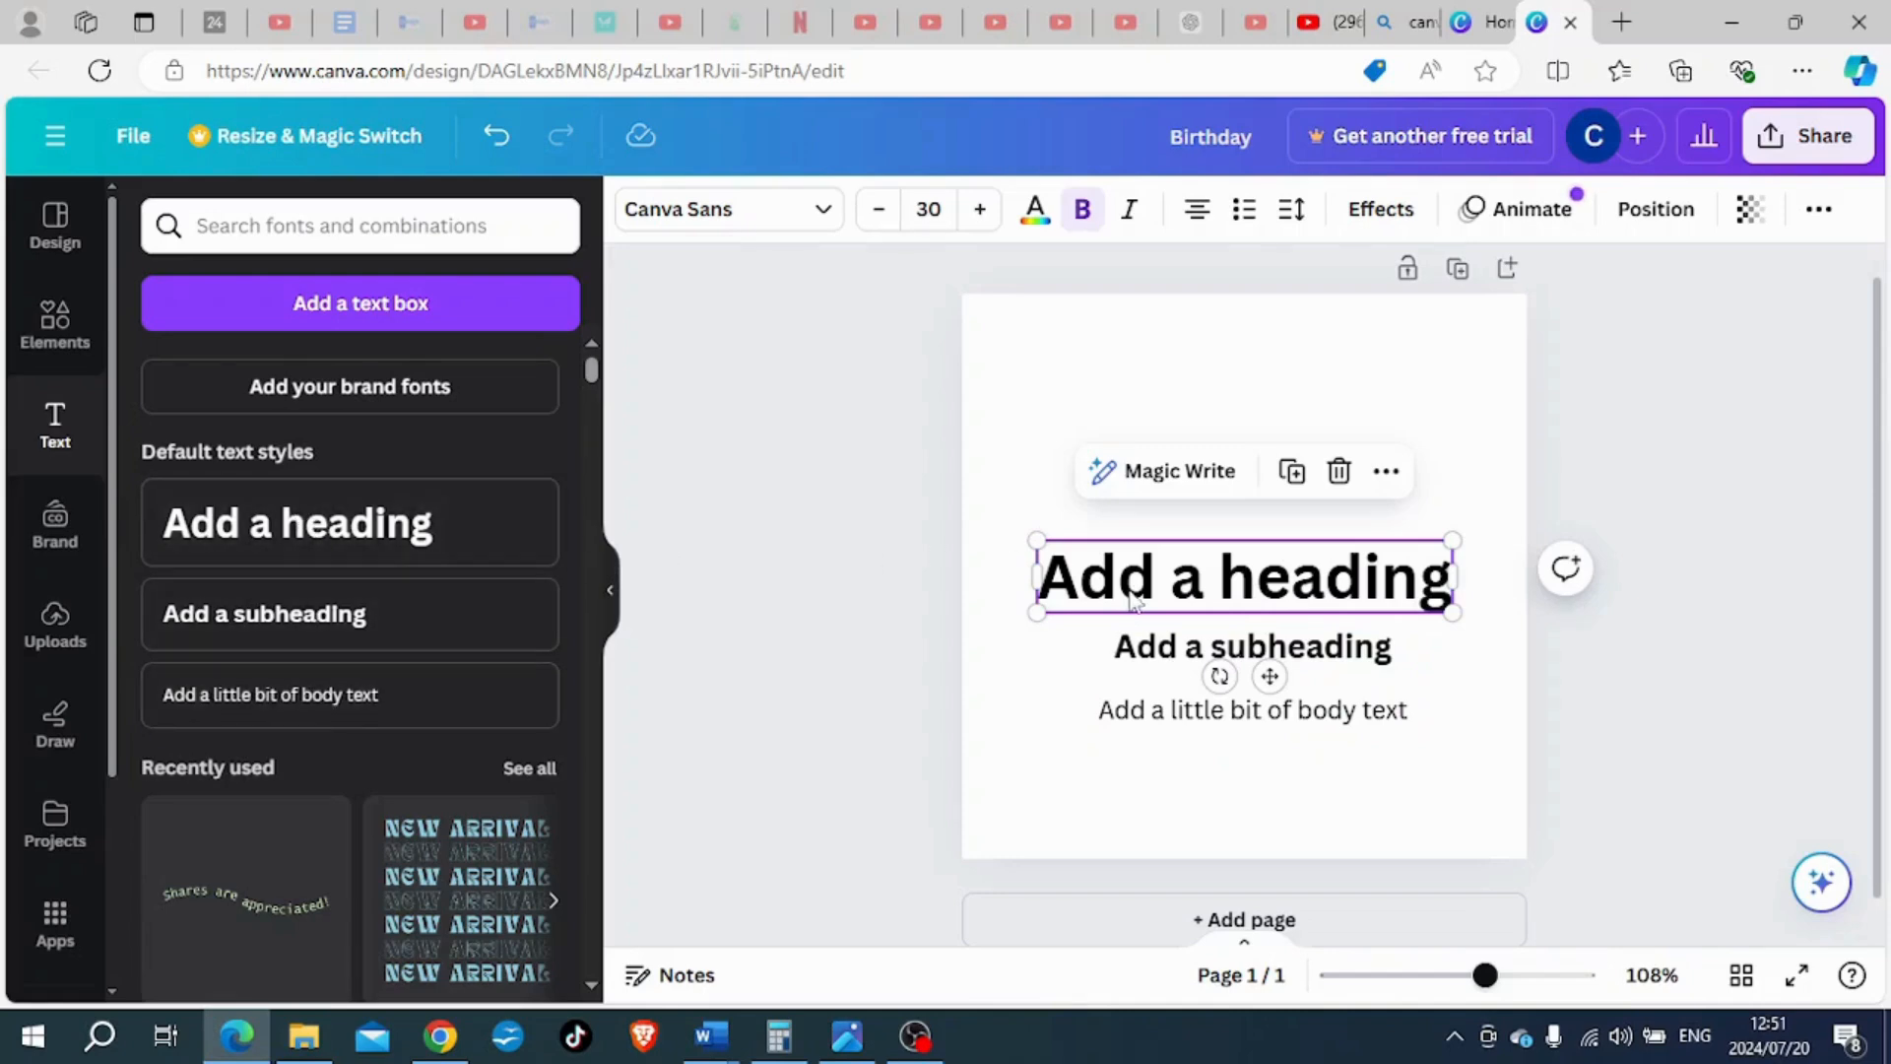
pyautogui.press('Delete')
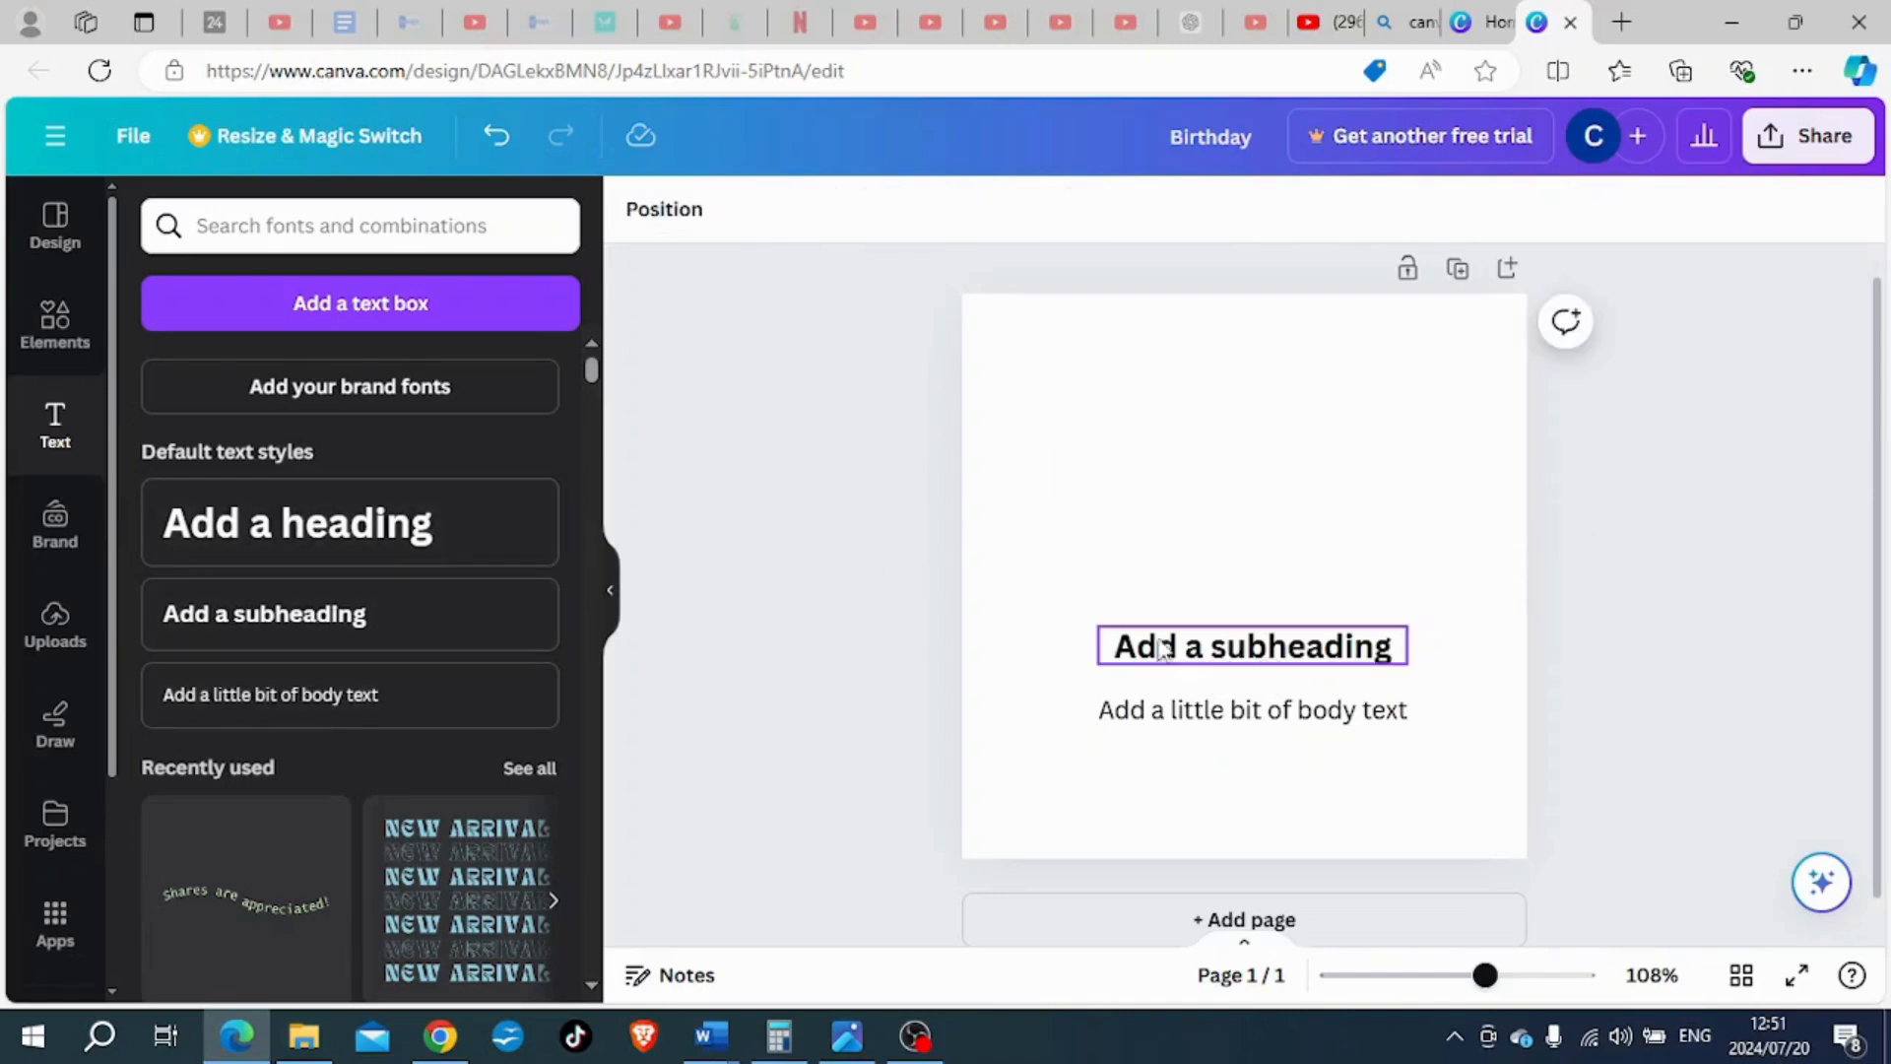
pyautogui.click(1164, 648)
pyautogui.press('Delete')
pyautogui.click(1175, 715)
pyautogui.press('Delete')
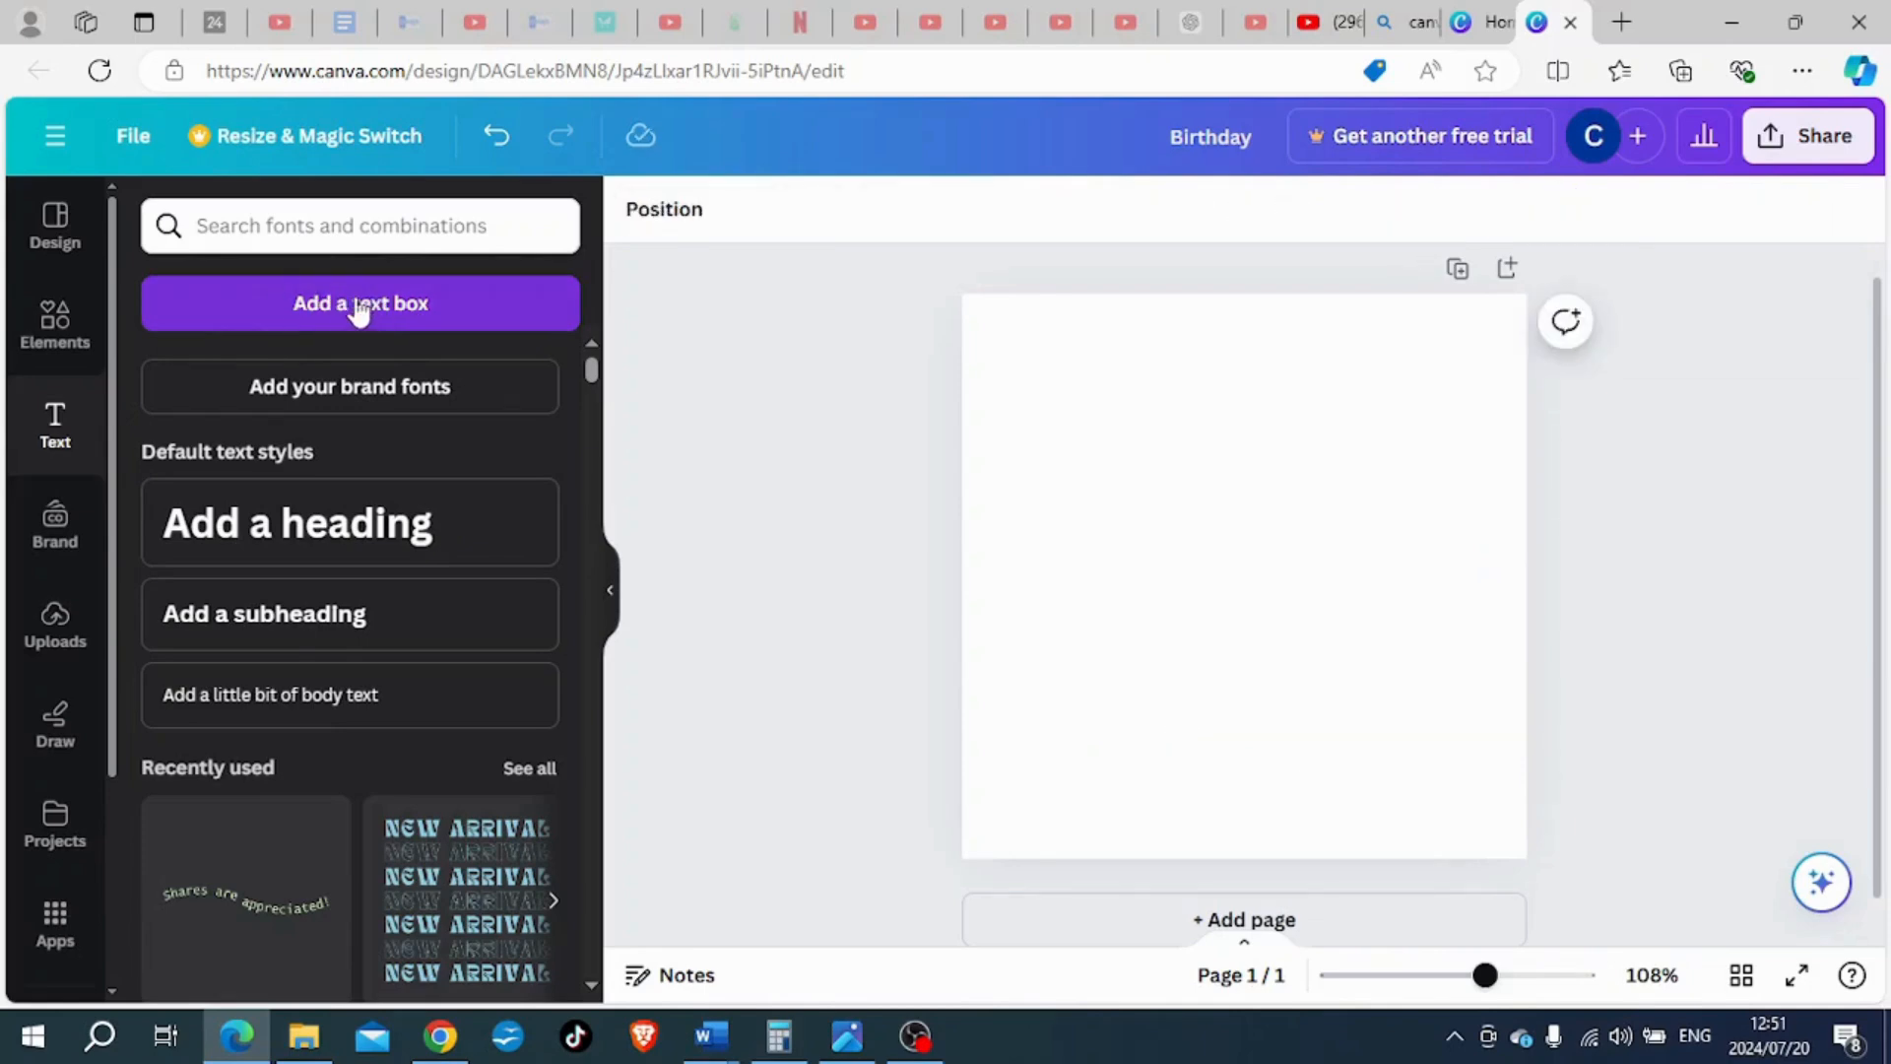
# - Add a plain text box to the page reading "Birthday party"
pyautogui.click(353, 306)
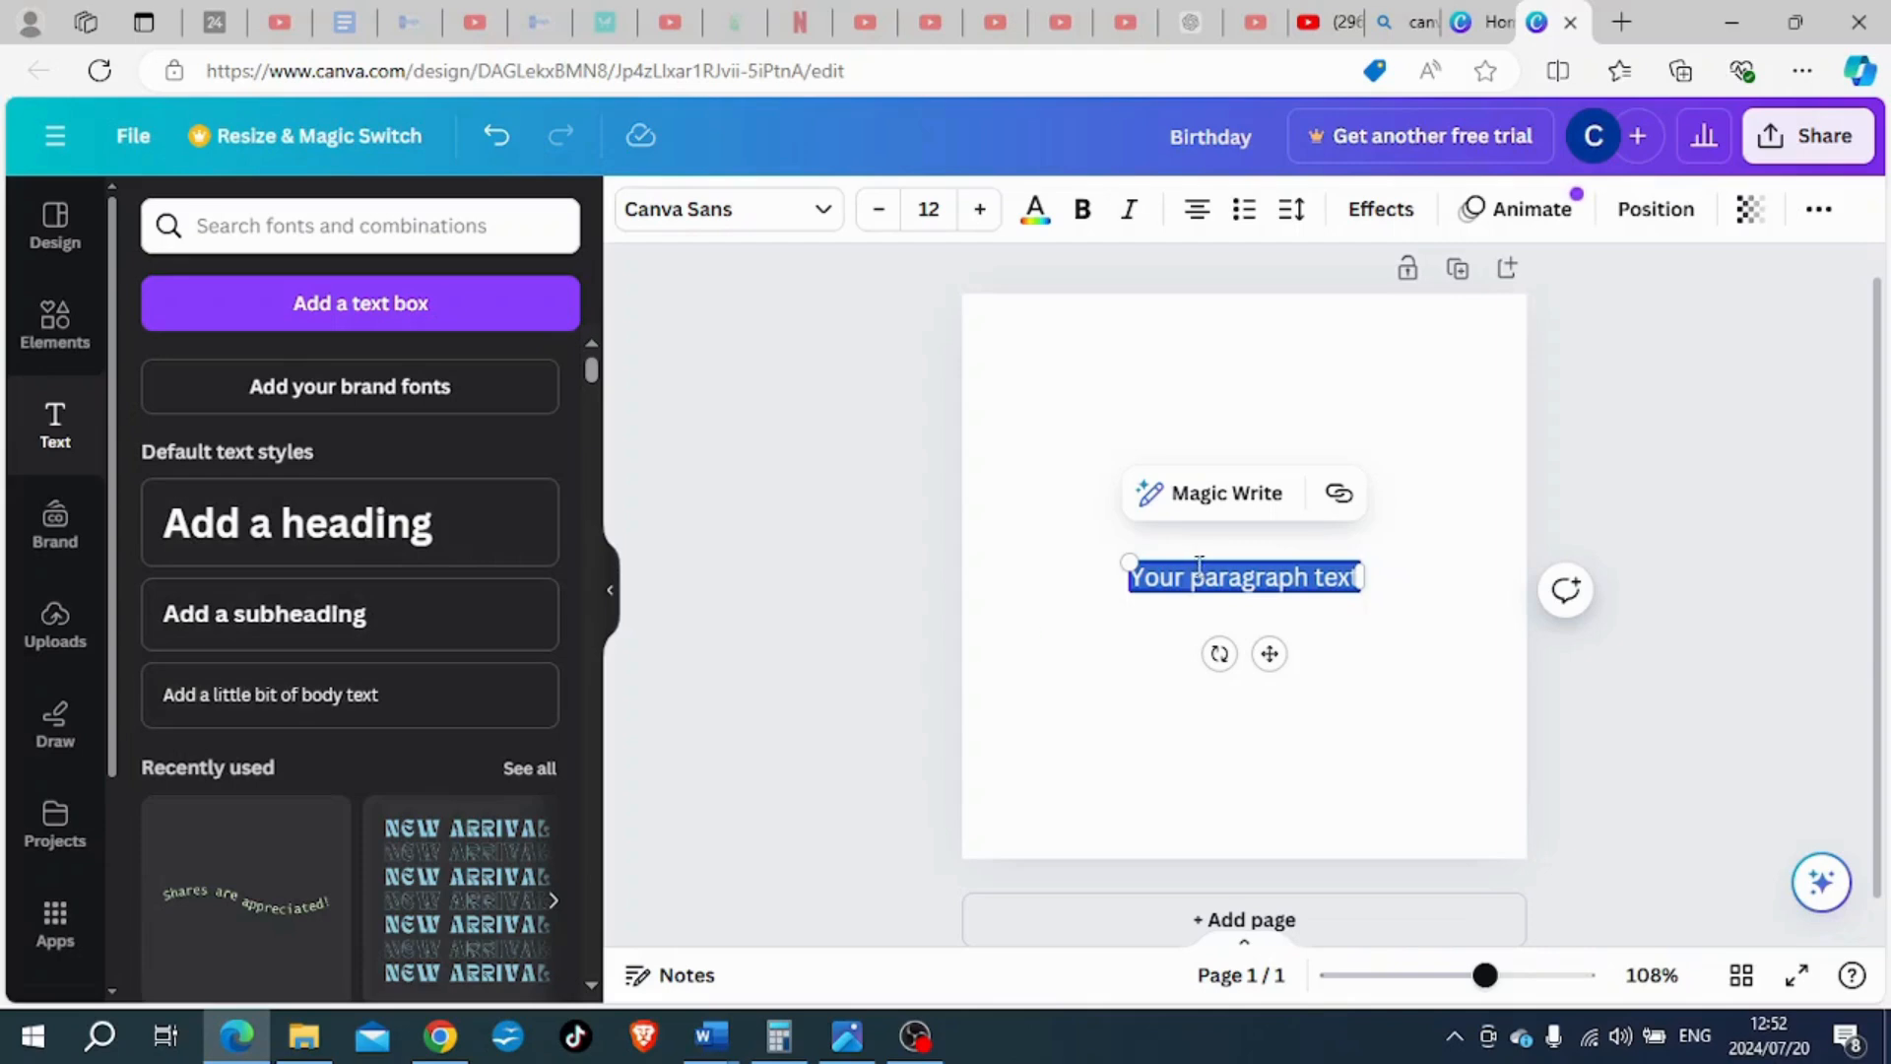
pyautogui.write('Bir')
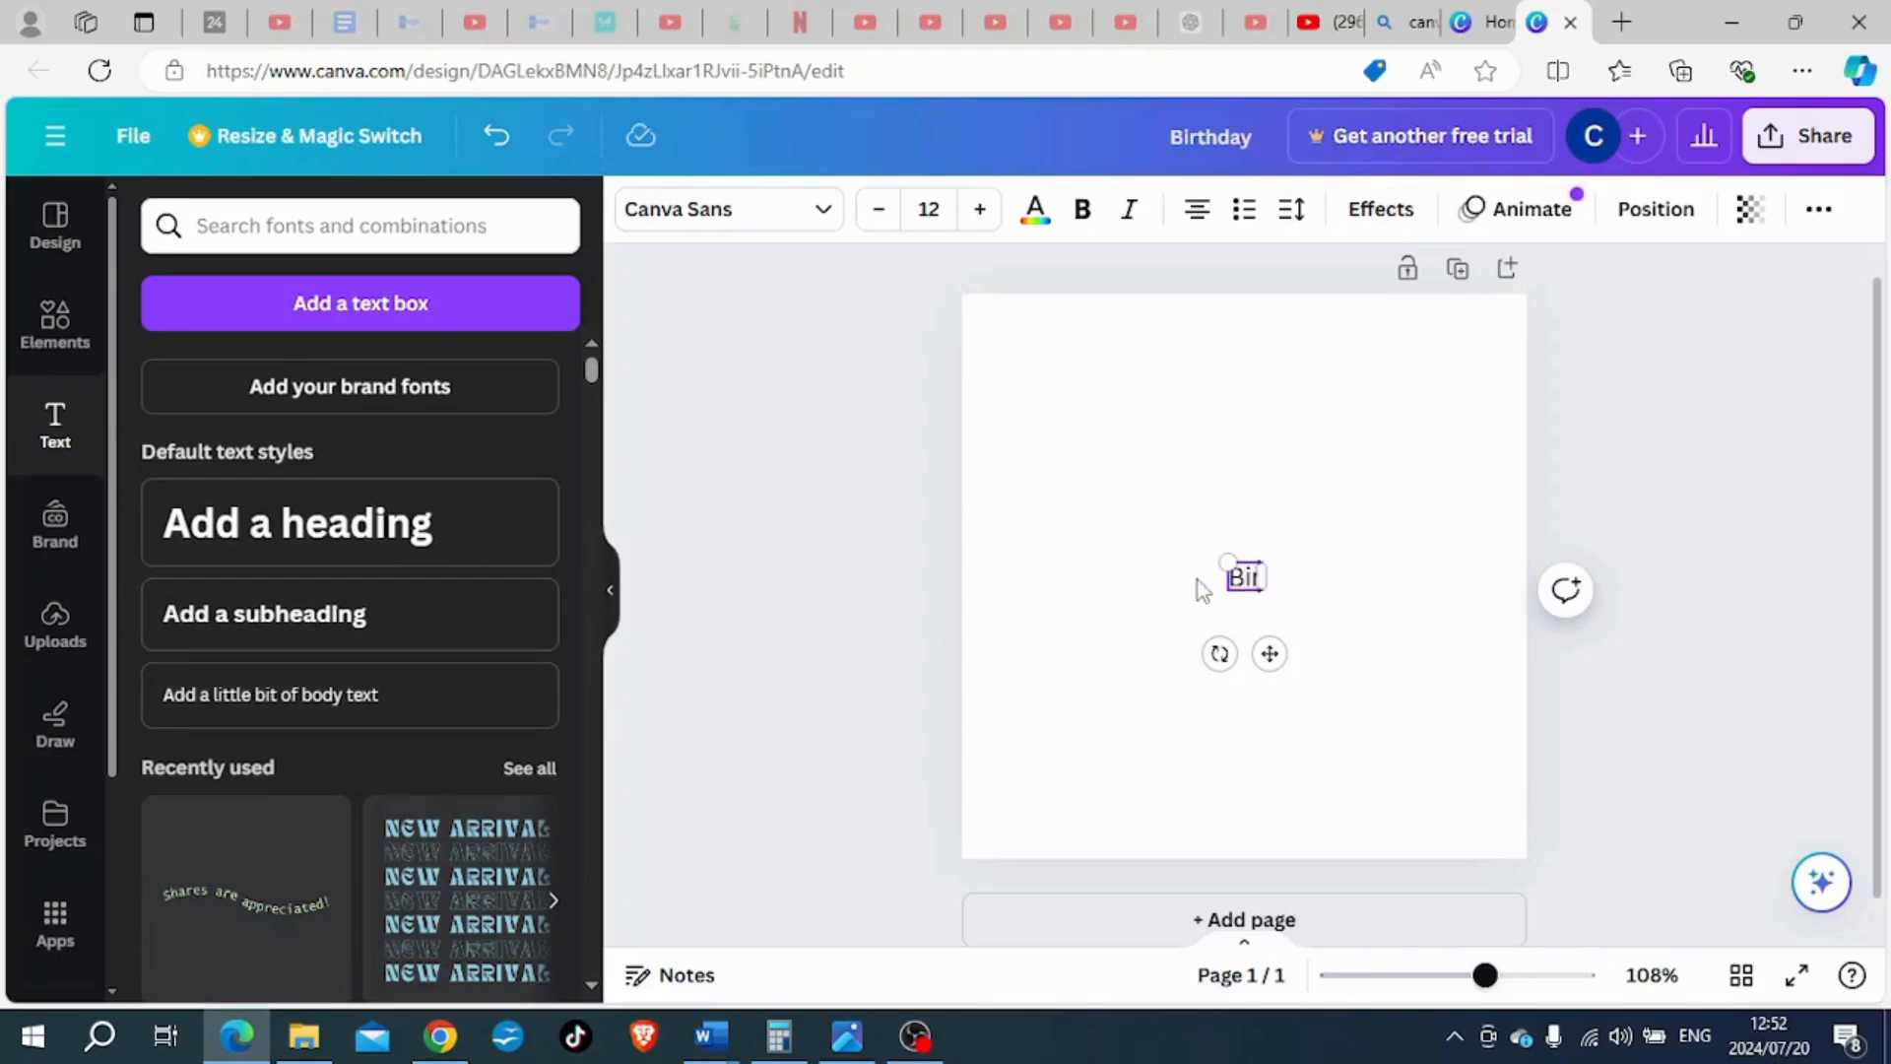
pyautogui.write('thday party')
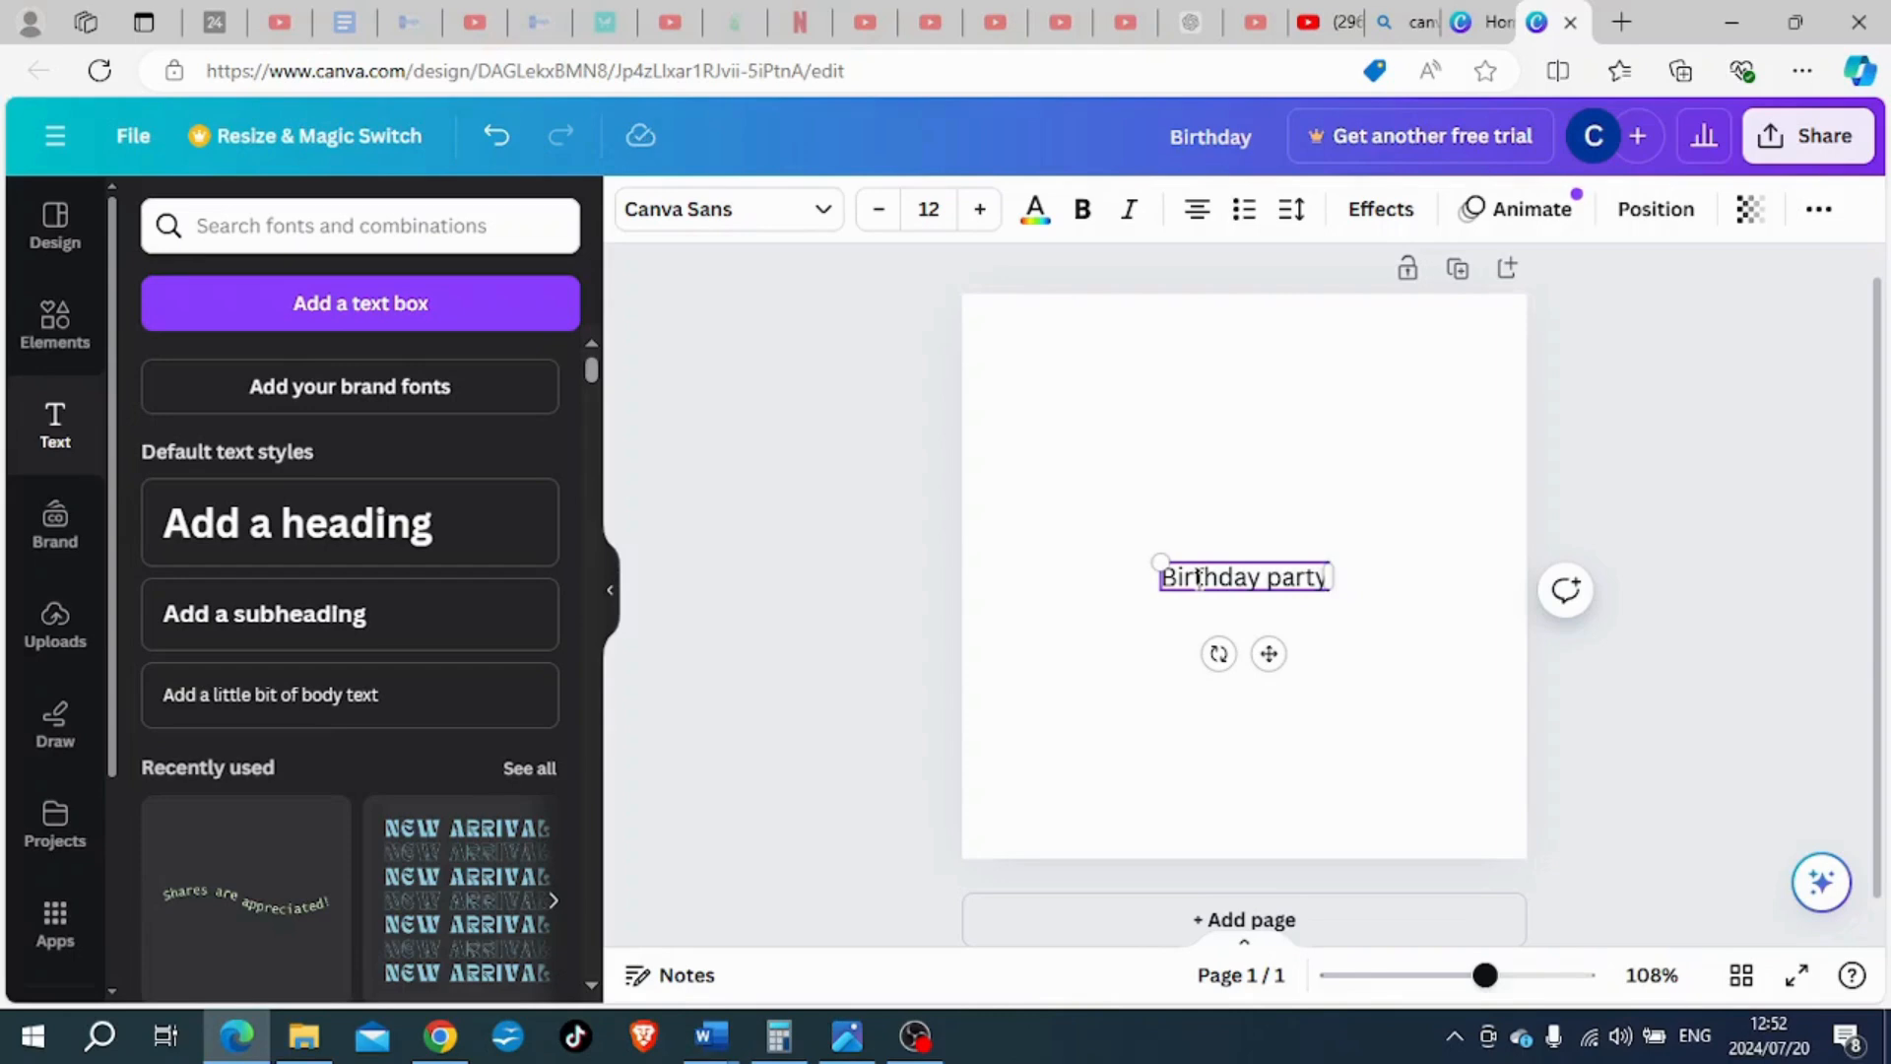
pyautogui.click(1156, 700)
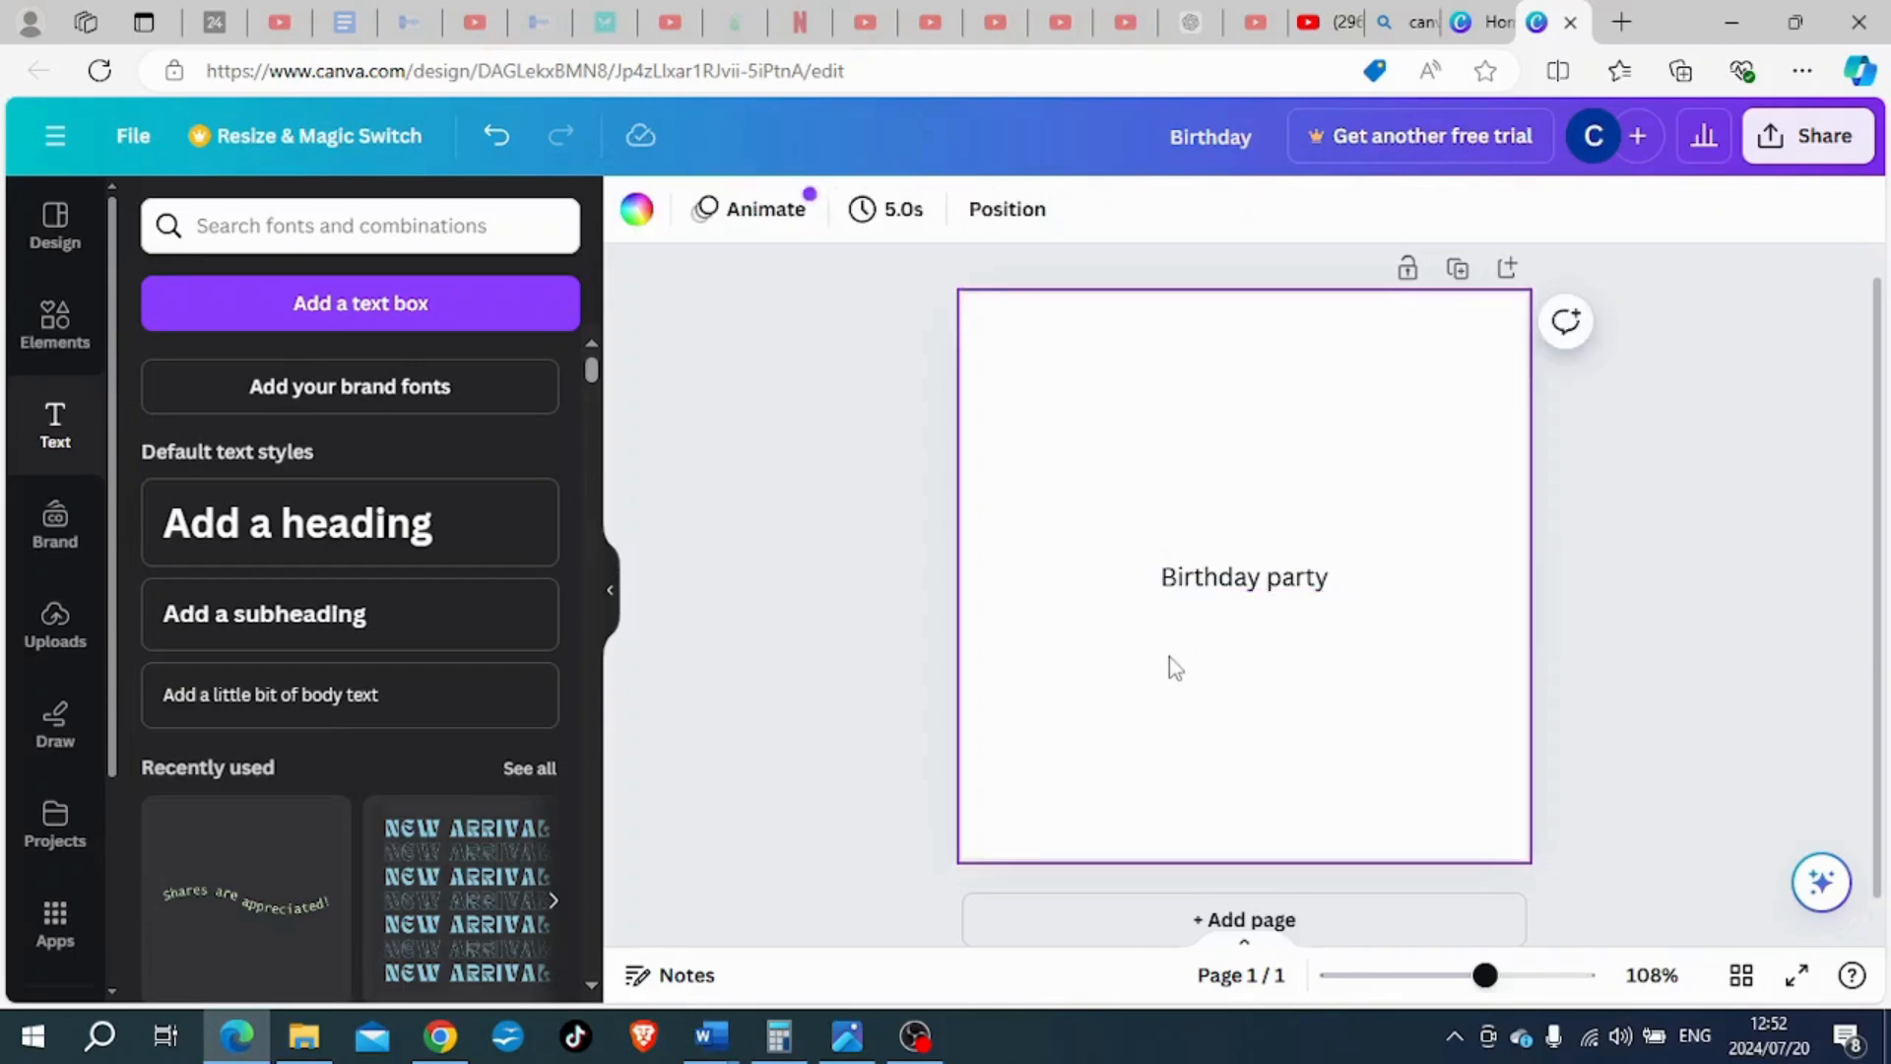
# - Change the "Birthday party" text to the Alice font and colour it pink from the default solid colours
pyautogui.click(1172, 579)
pyautogui.click(753, 212)
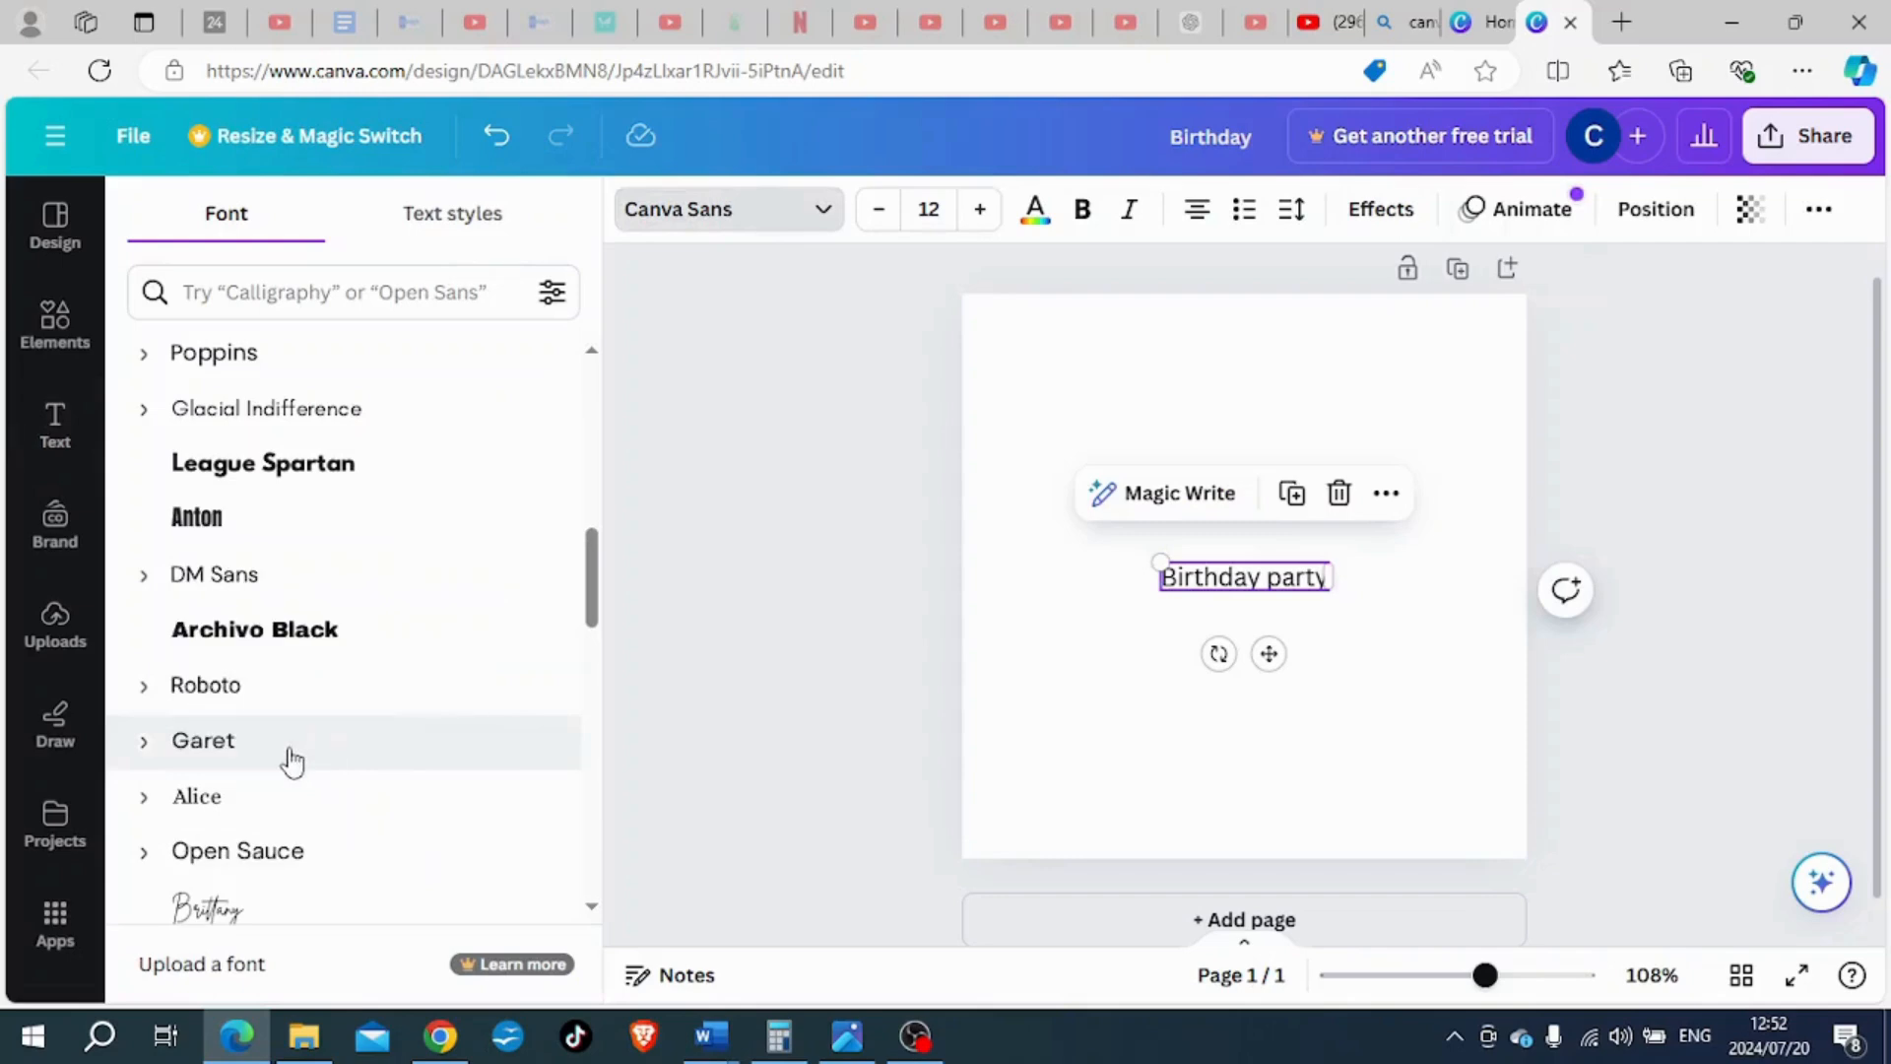
pyautogui.click(273, 798)
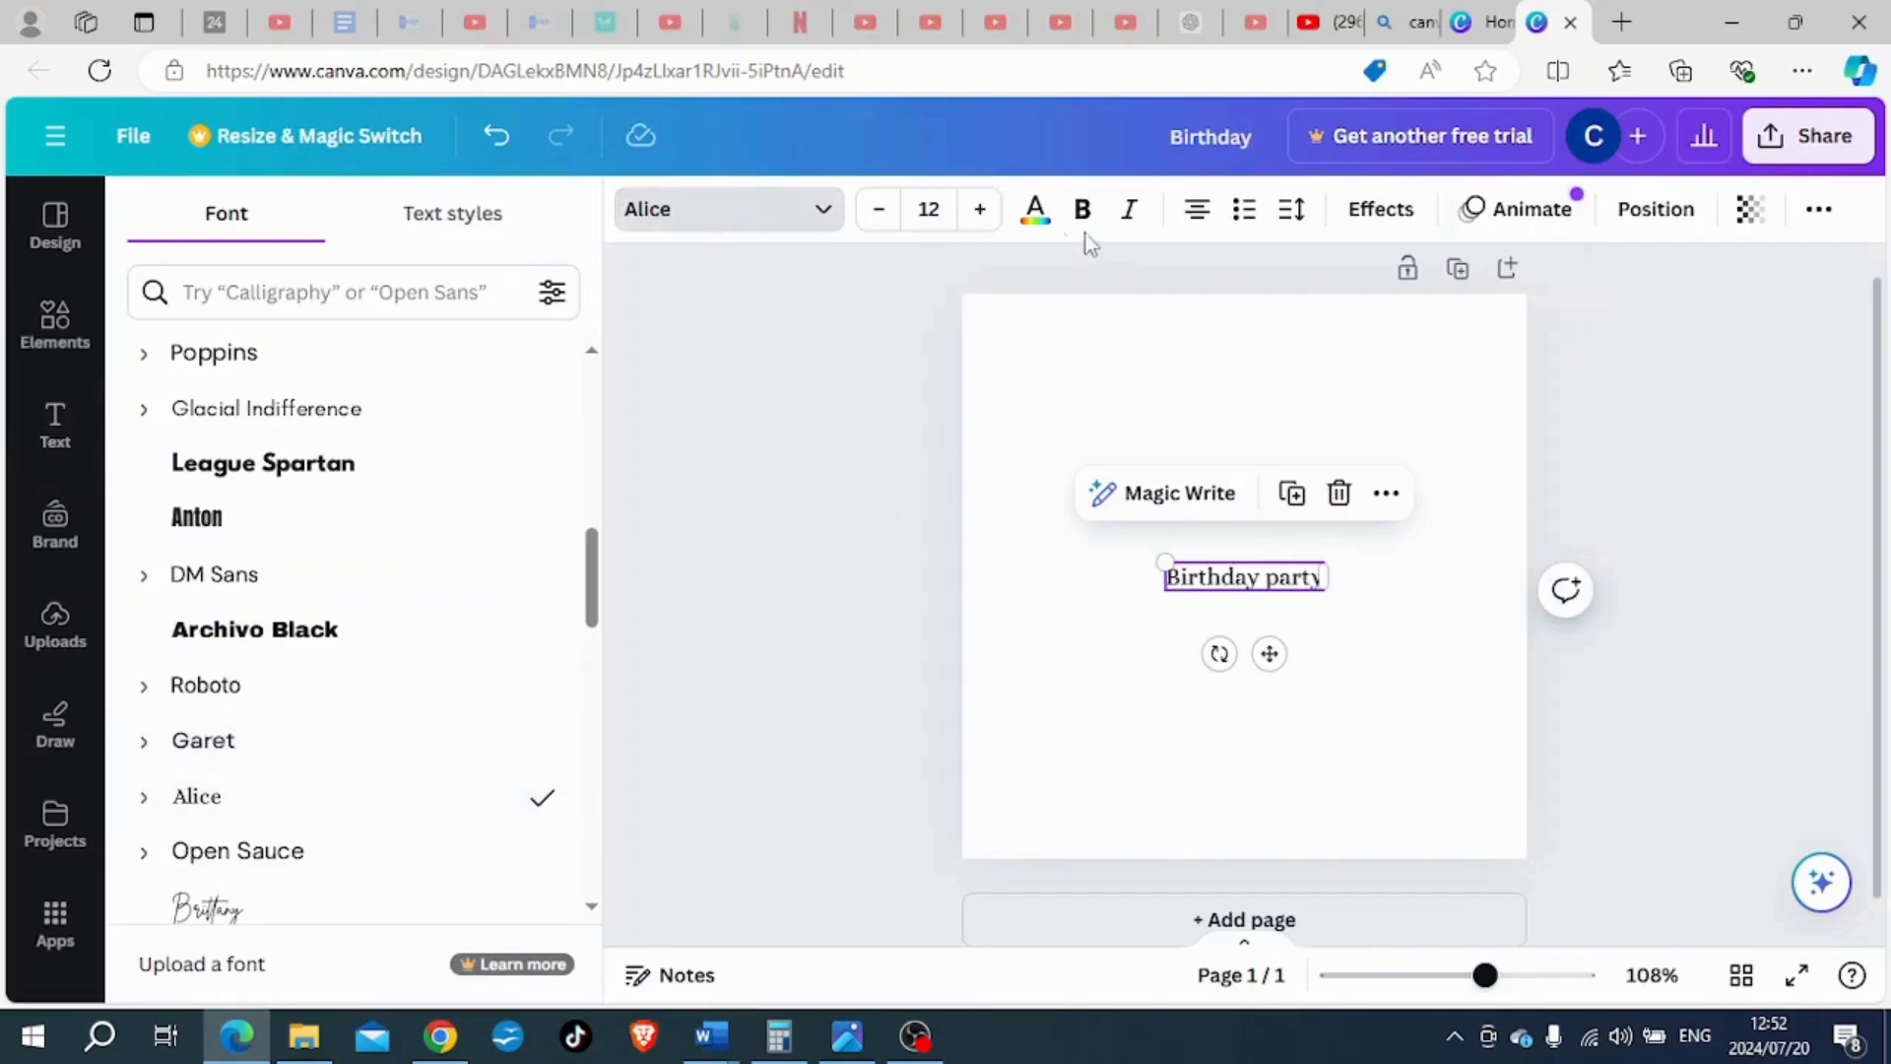
pyautogui.click(1034, 210)
pyautogui.click(308, 787)
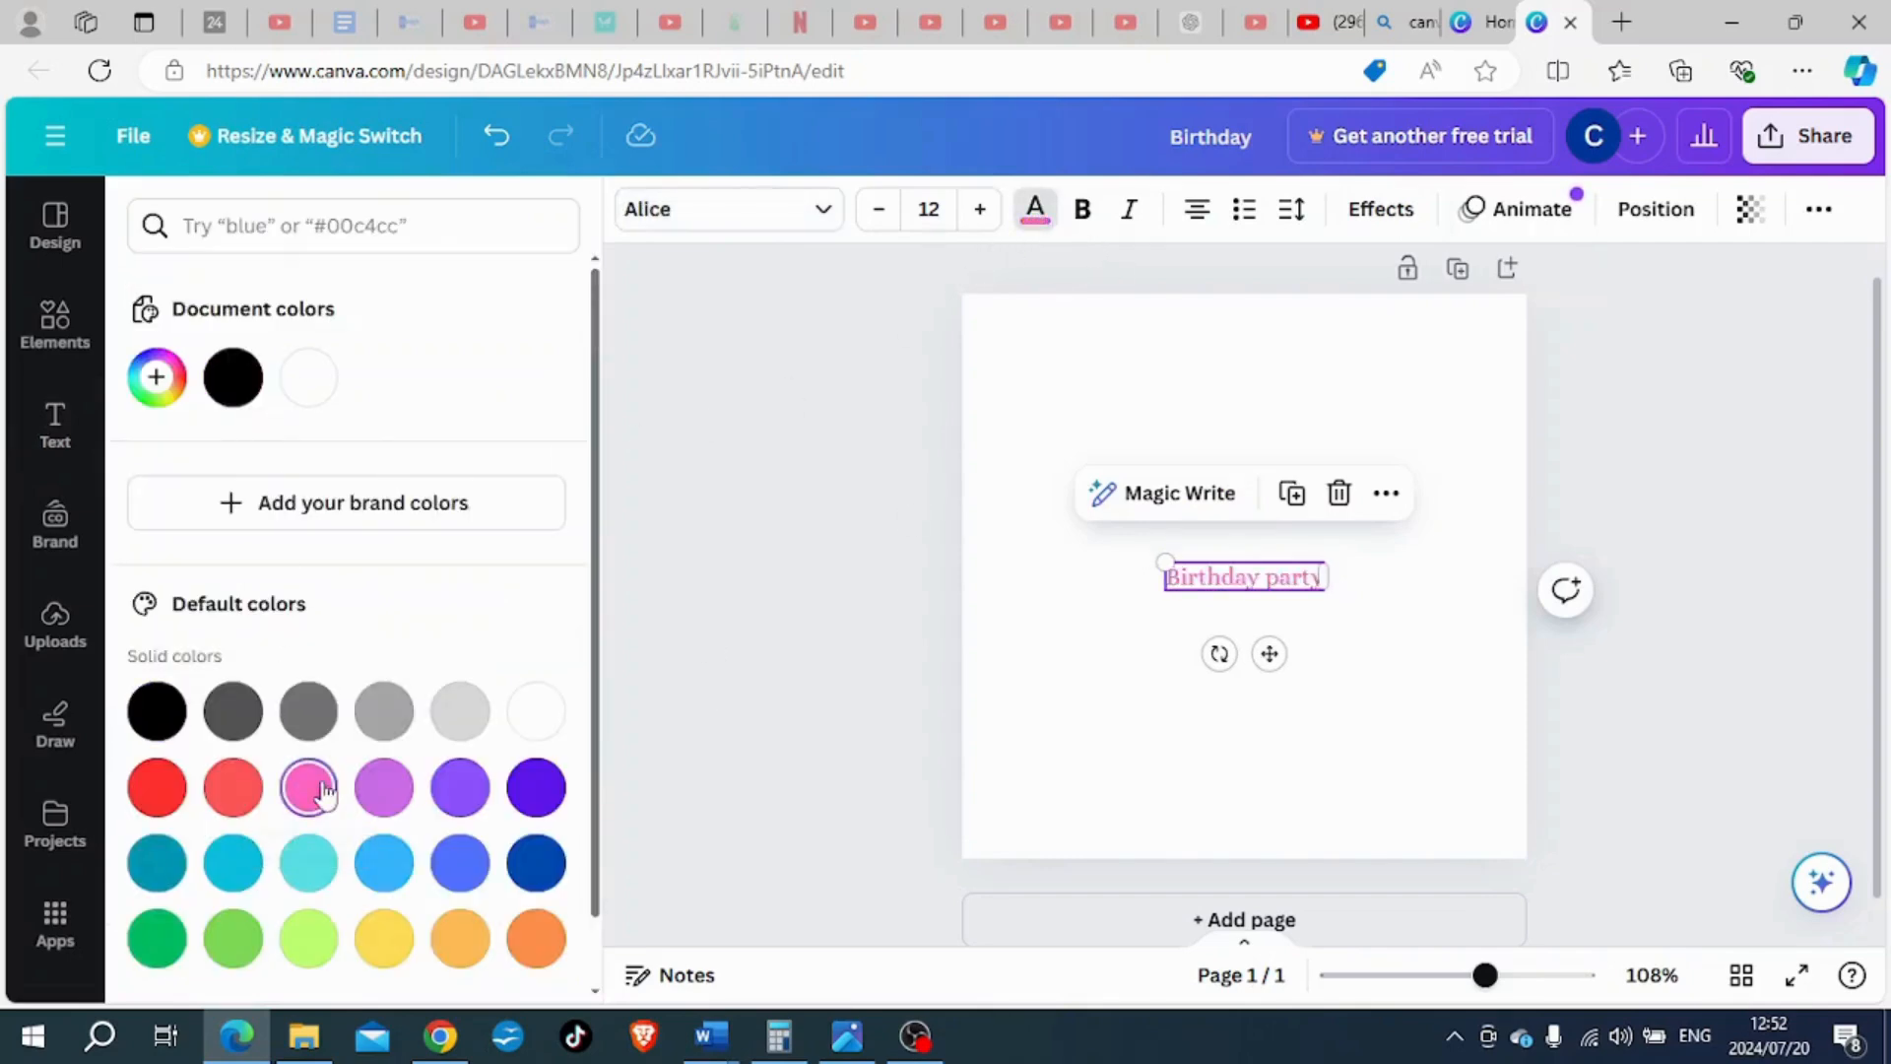
# - Delete the "Birthday party" text from the page
pyautogui.click(1262, 625)
pyautogui.click(1247, 581)
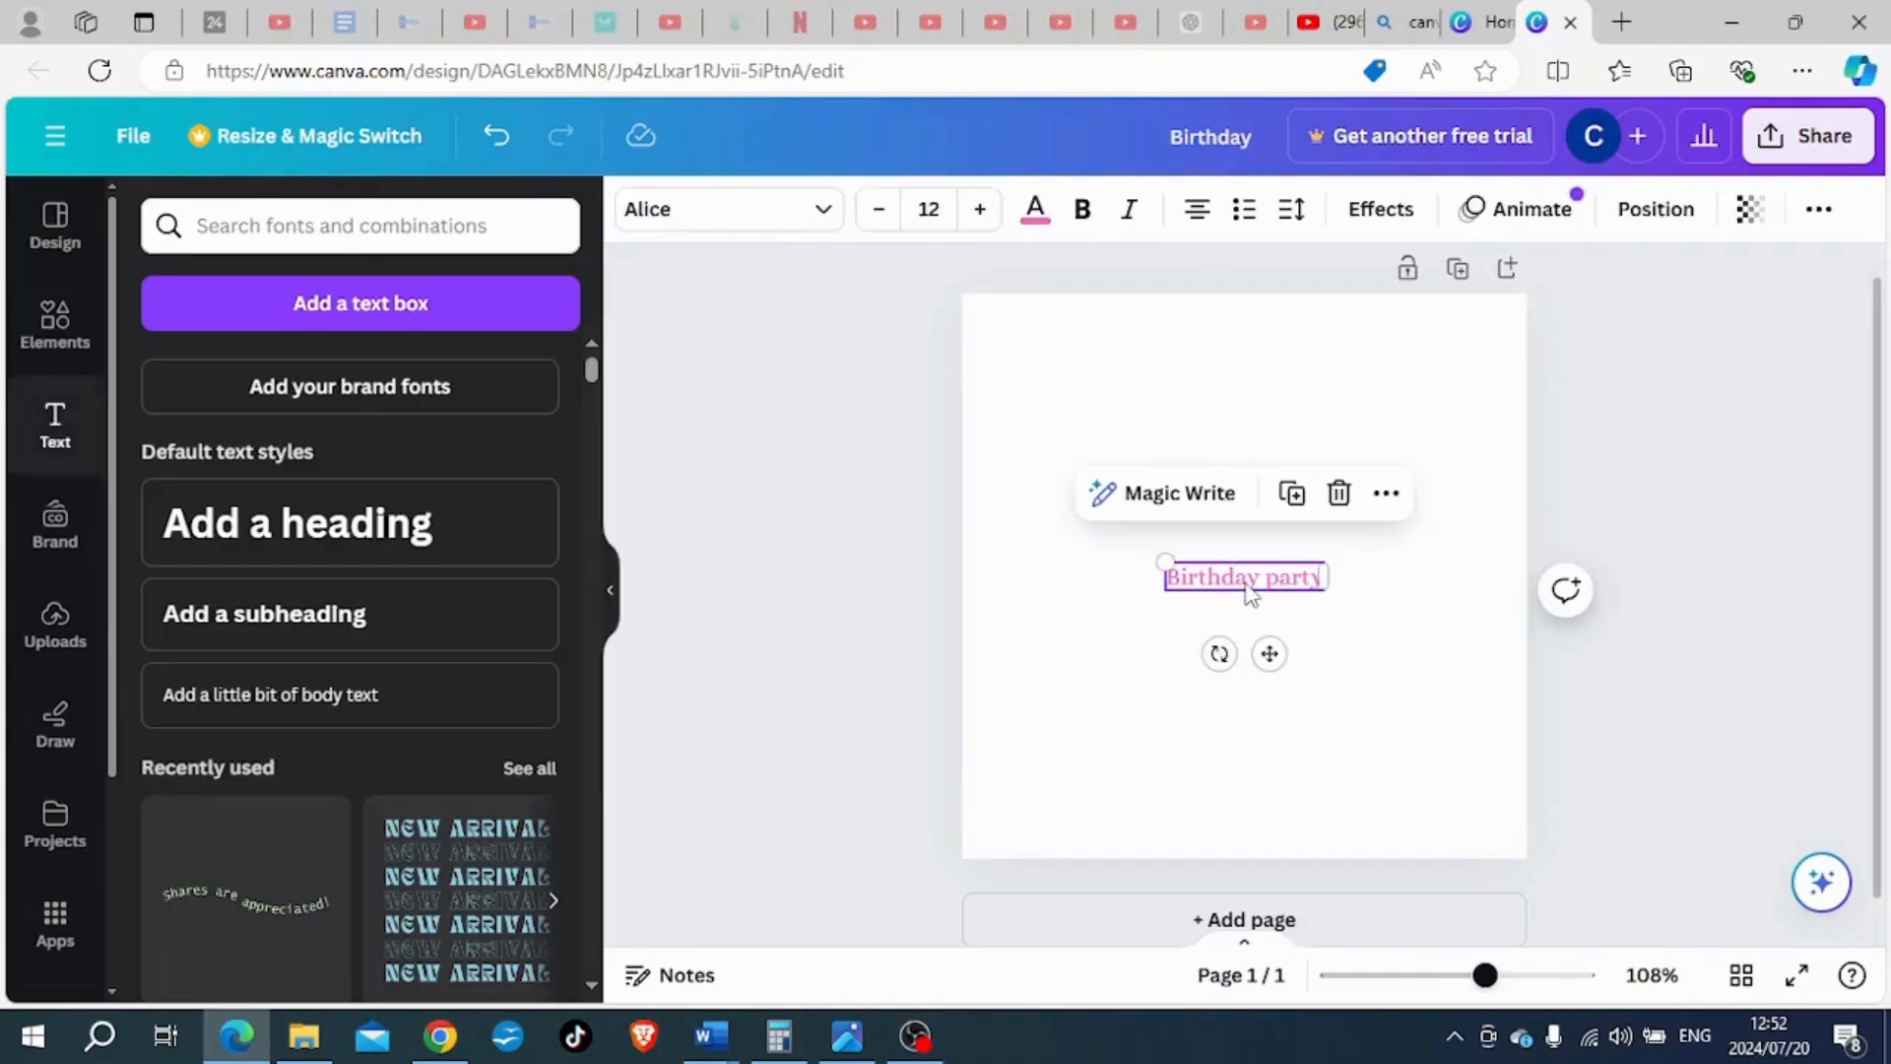
pyautogui.press('Delete')
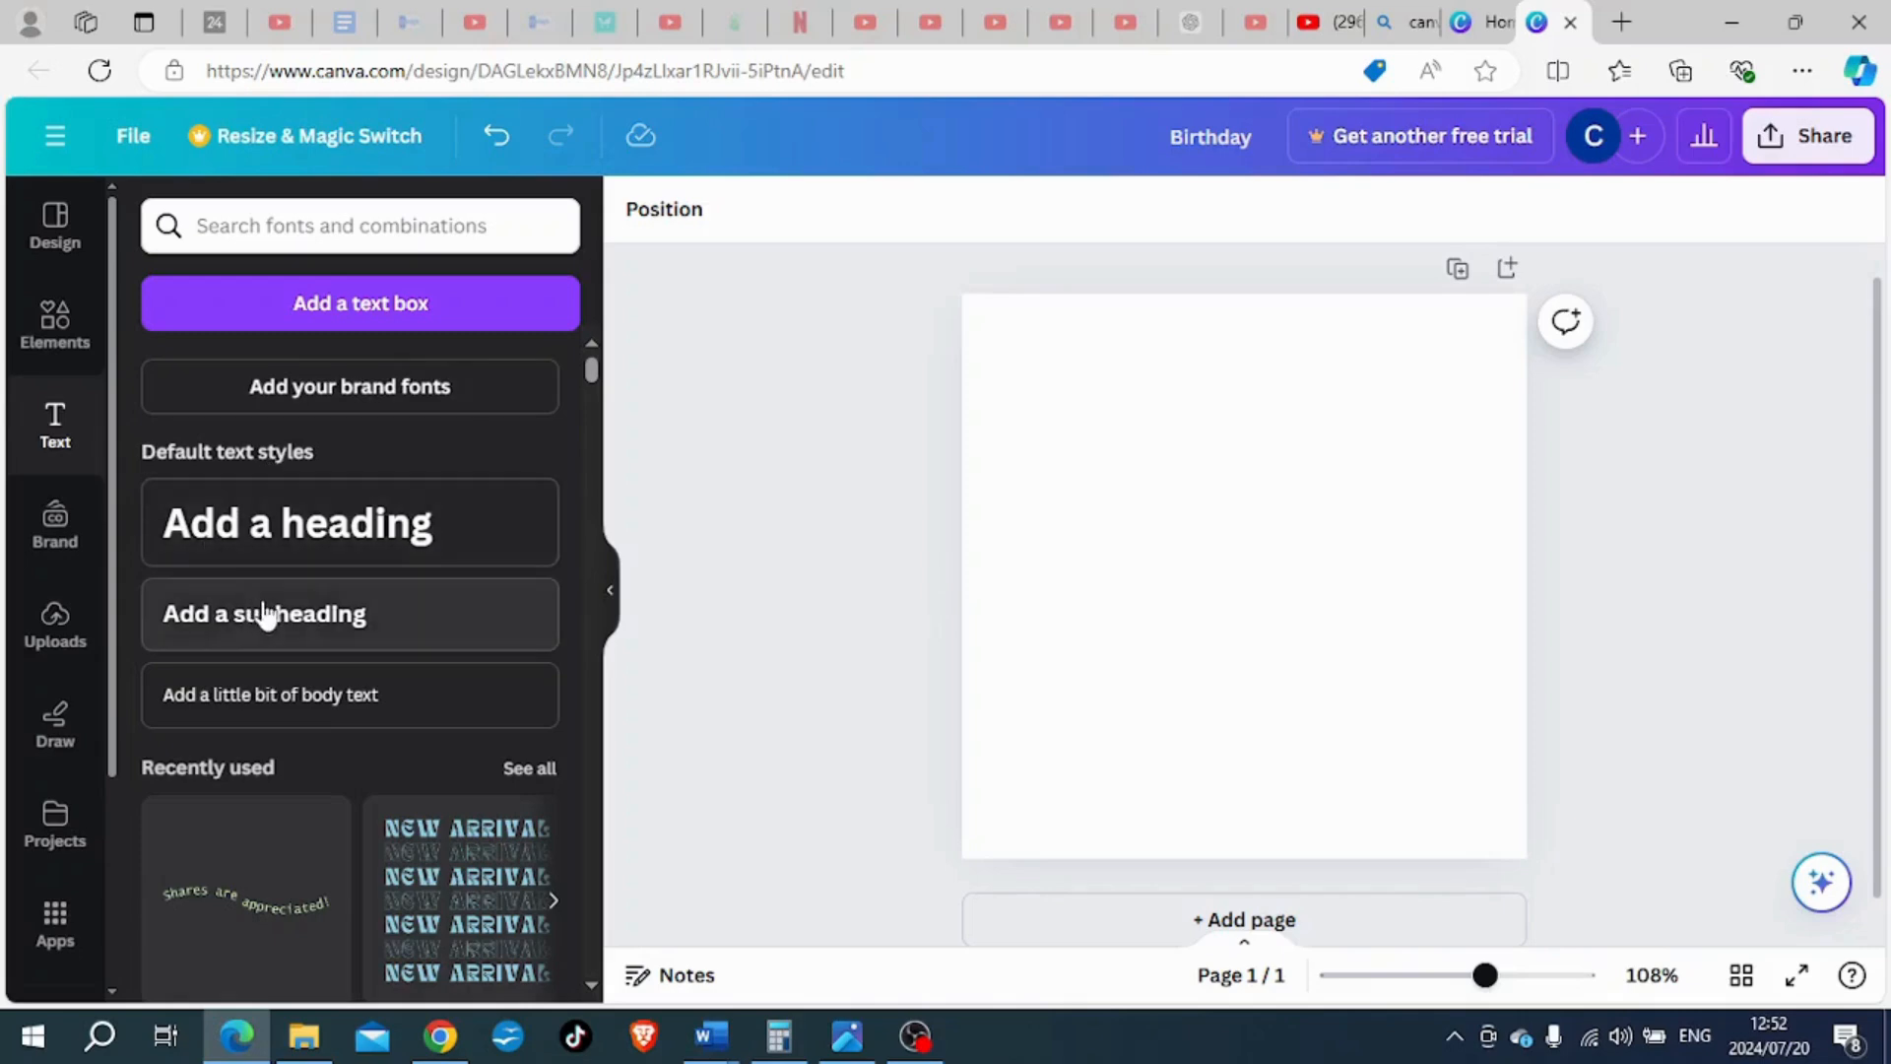
# - Add a heading reading "Birthday" and move it slightly above the middle of the page
pyautogui.click(281, 529)
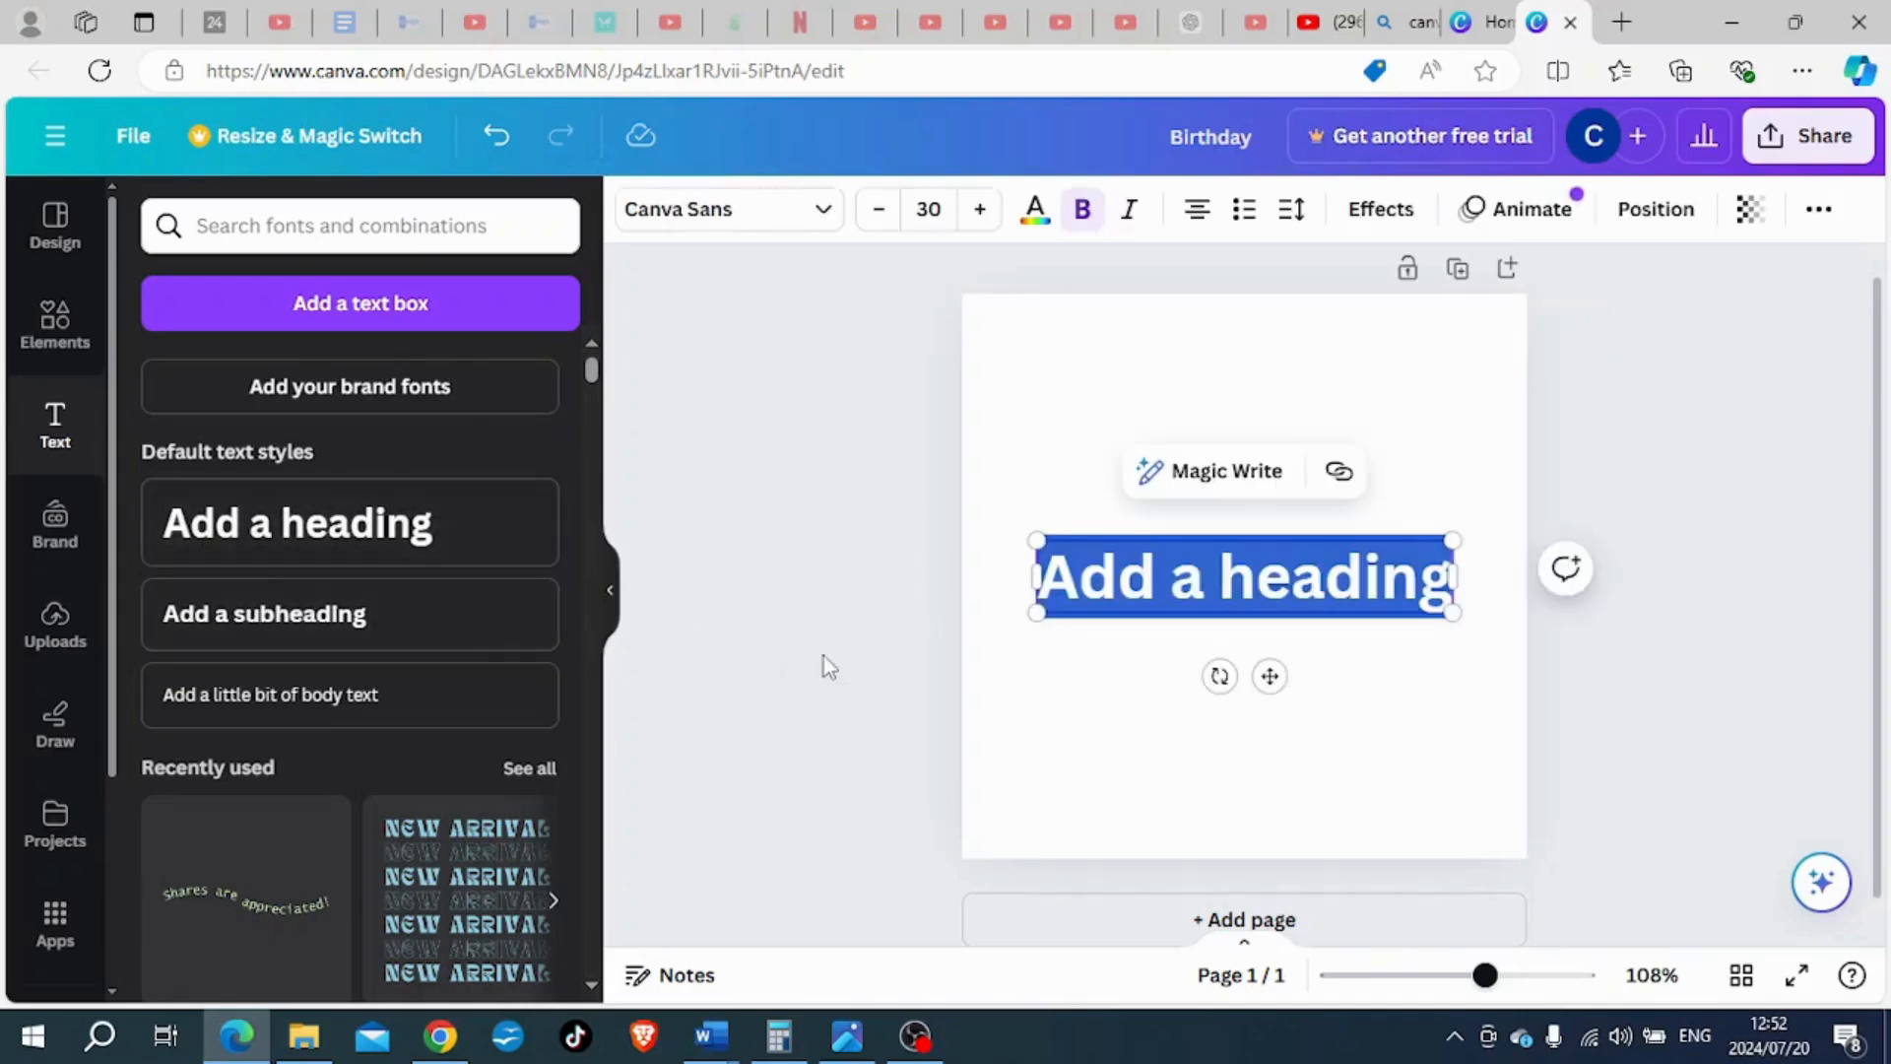
pyautogui.write('Birthday')
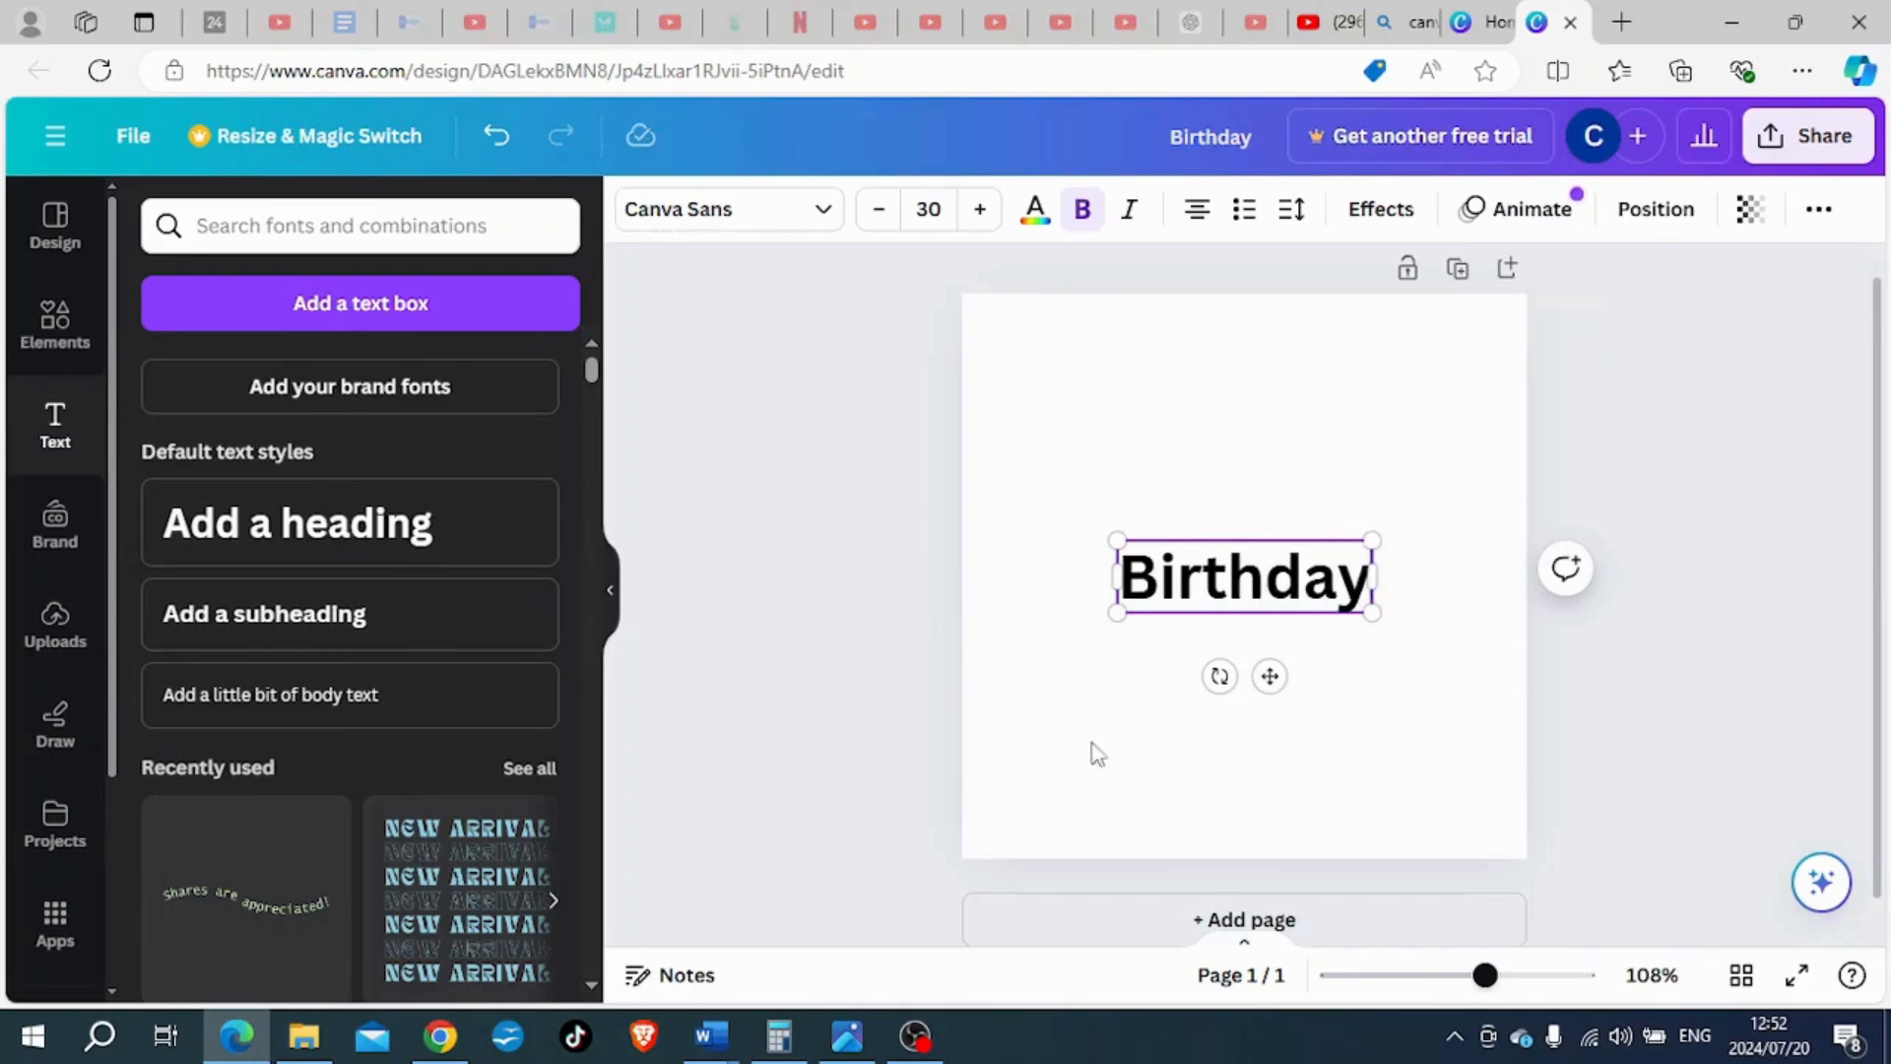
pyautogui.click(1229, 735)
pyautogui.moveTo(1236, 592); pyautogui.dragTo(1236, 556)
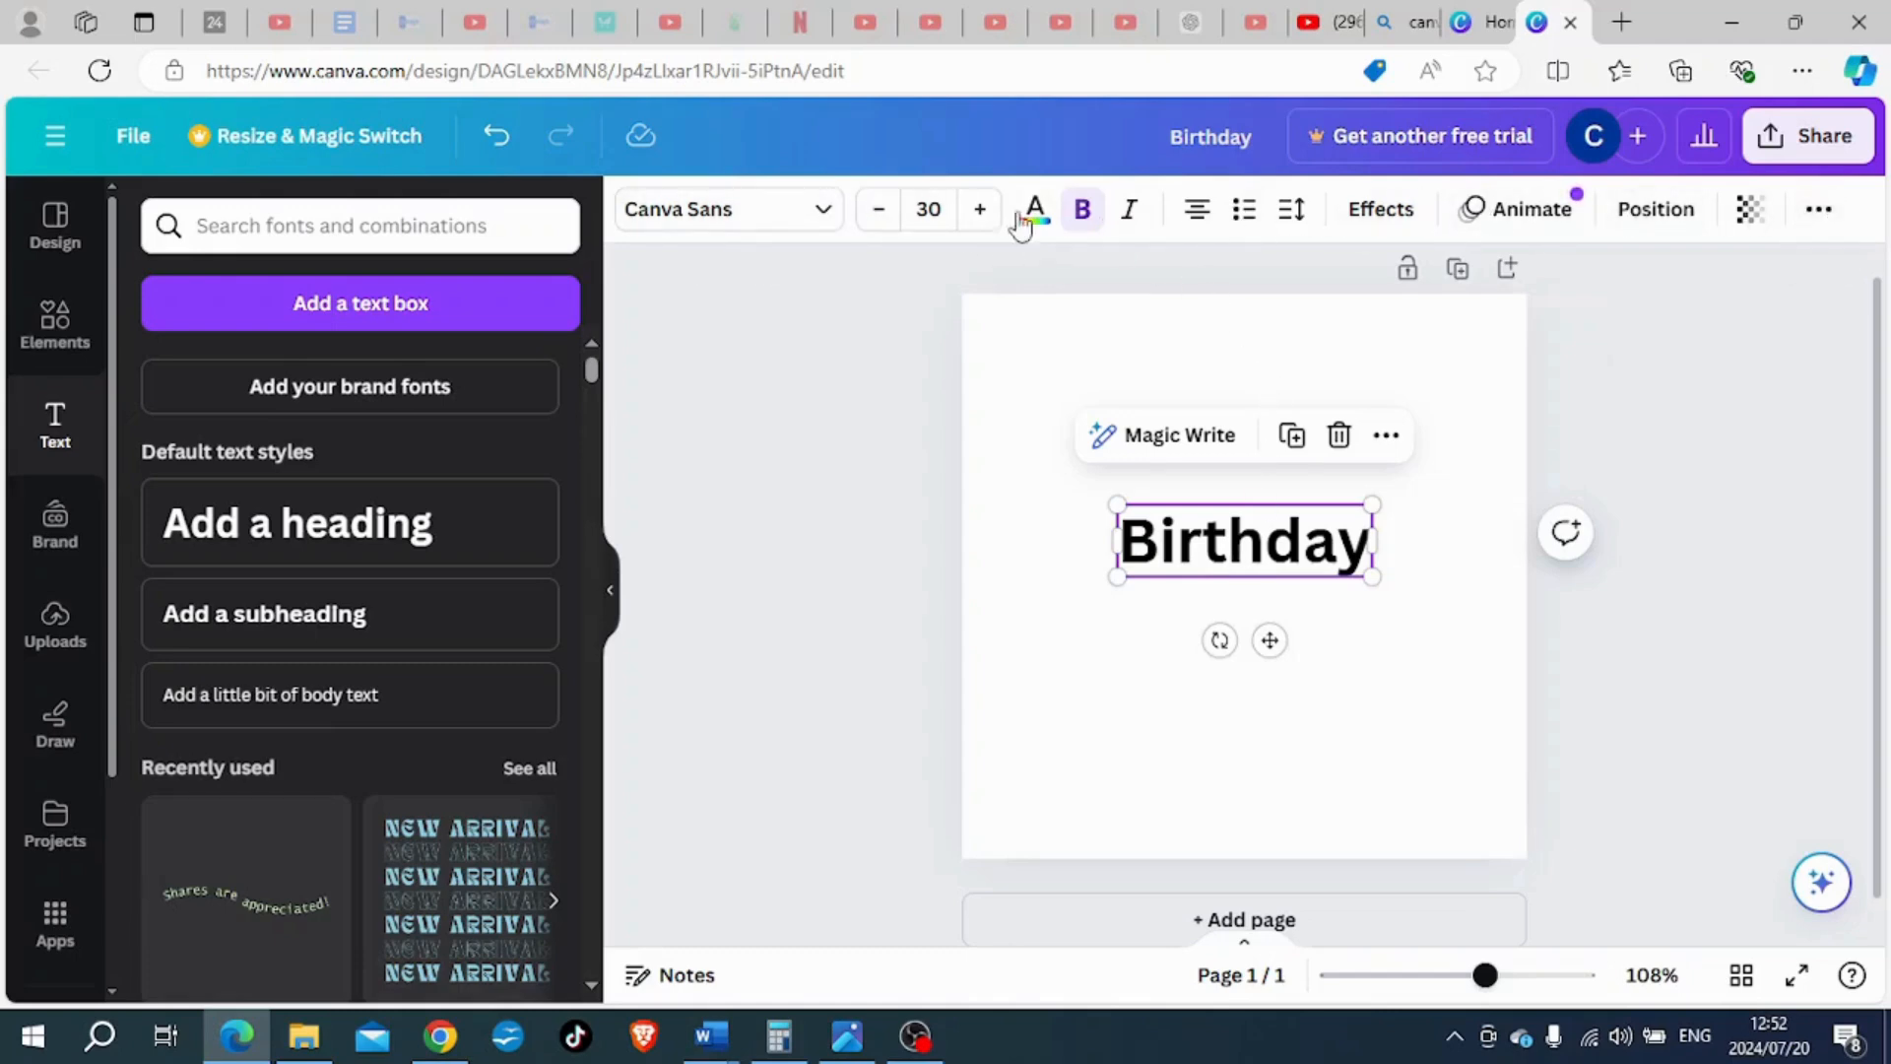
# - Look through the text effect styles and apply the Shadow effect to the "Birthday" heading
pyautogui.click(1392, 223)
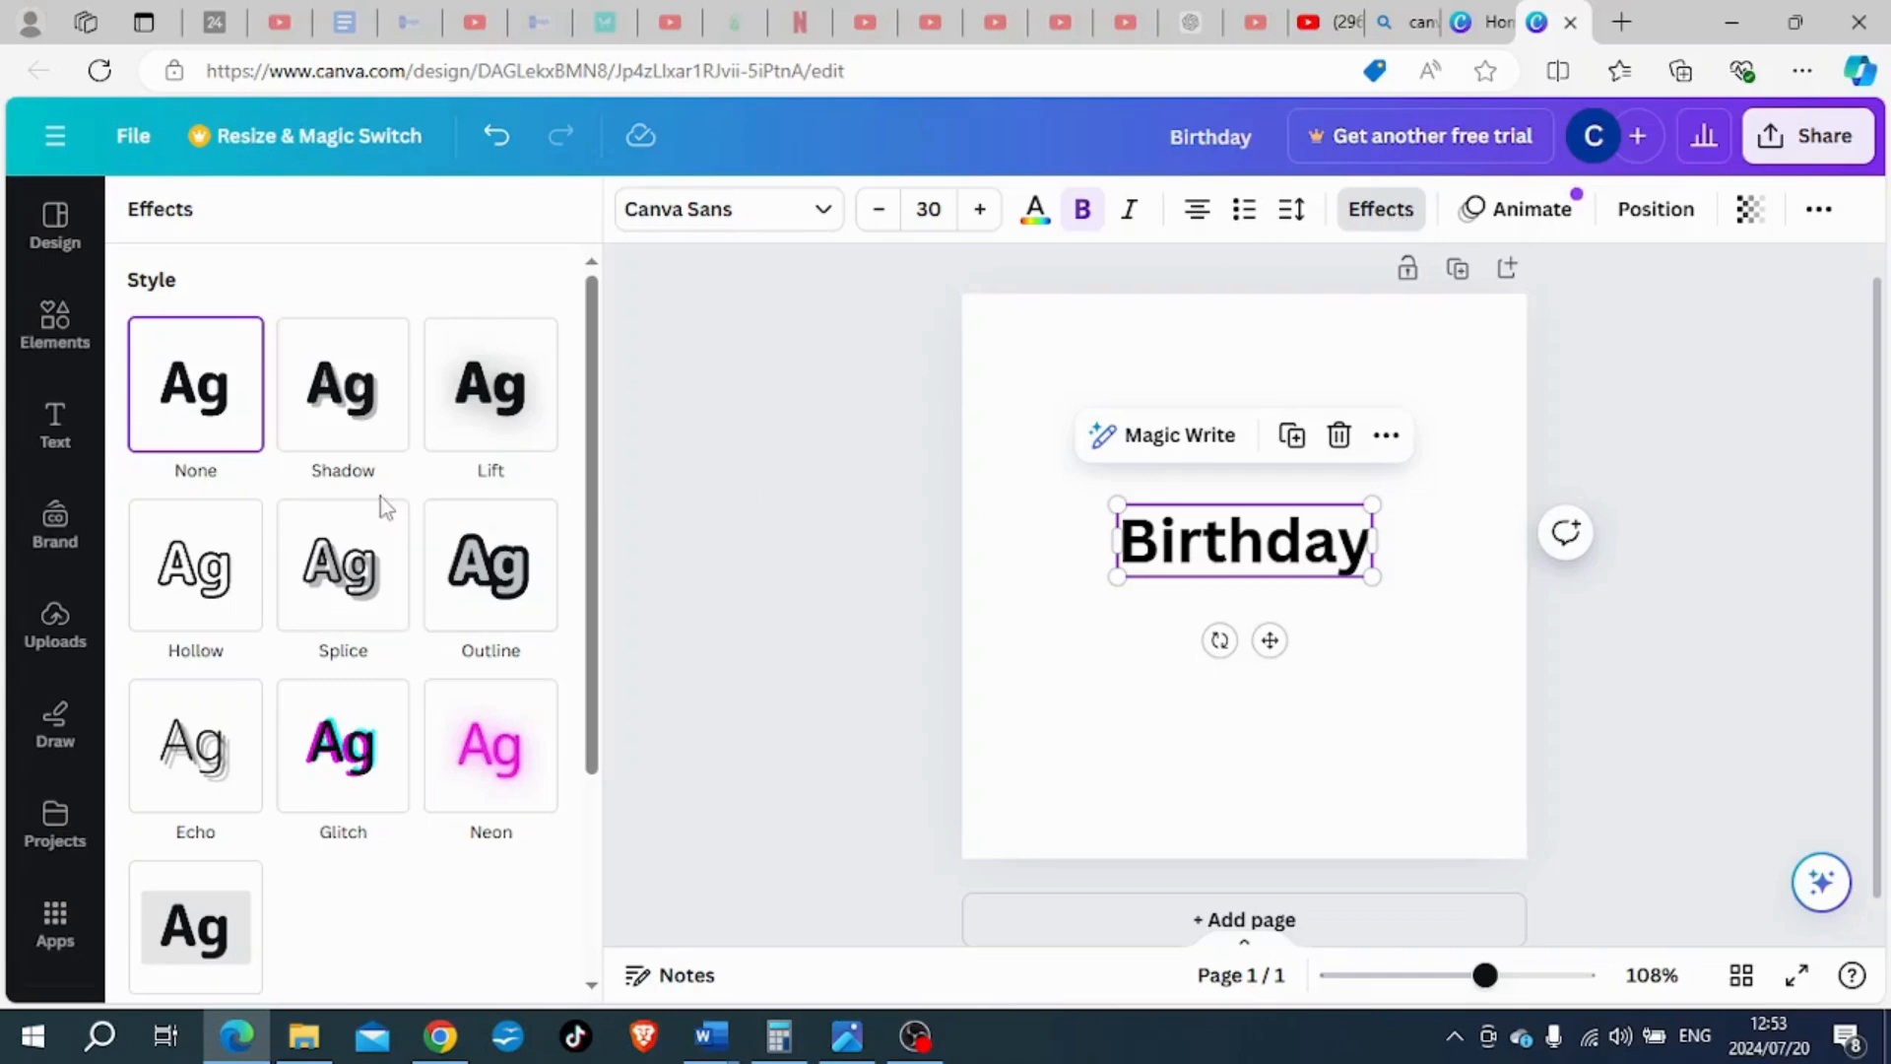
pyautogui.scroll(-4, 380, 506)
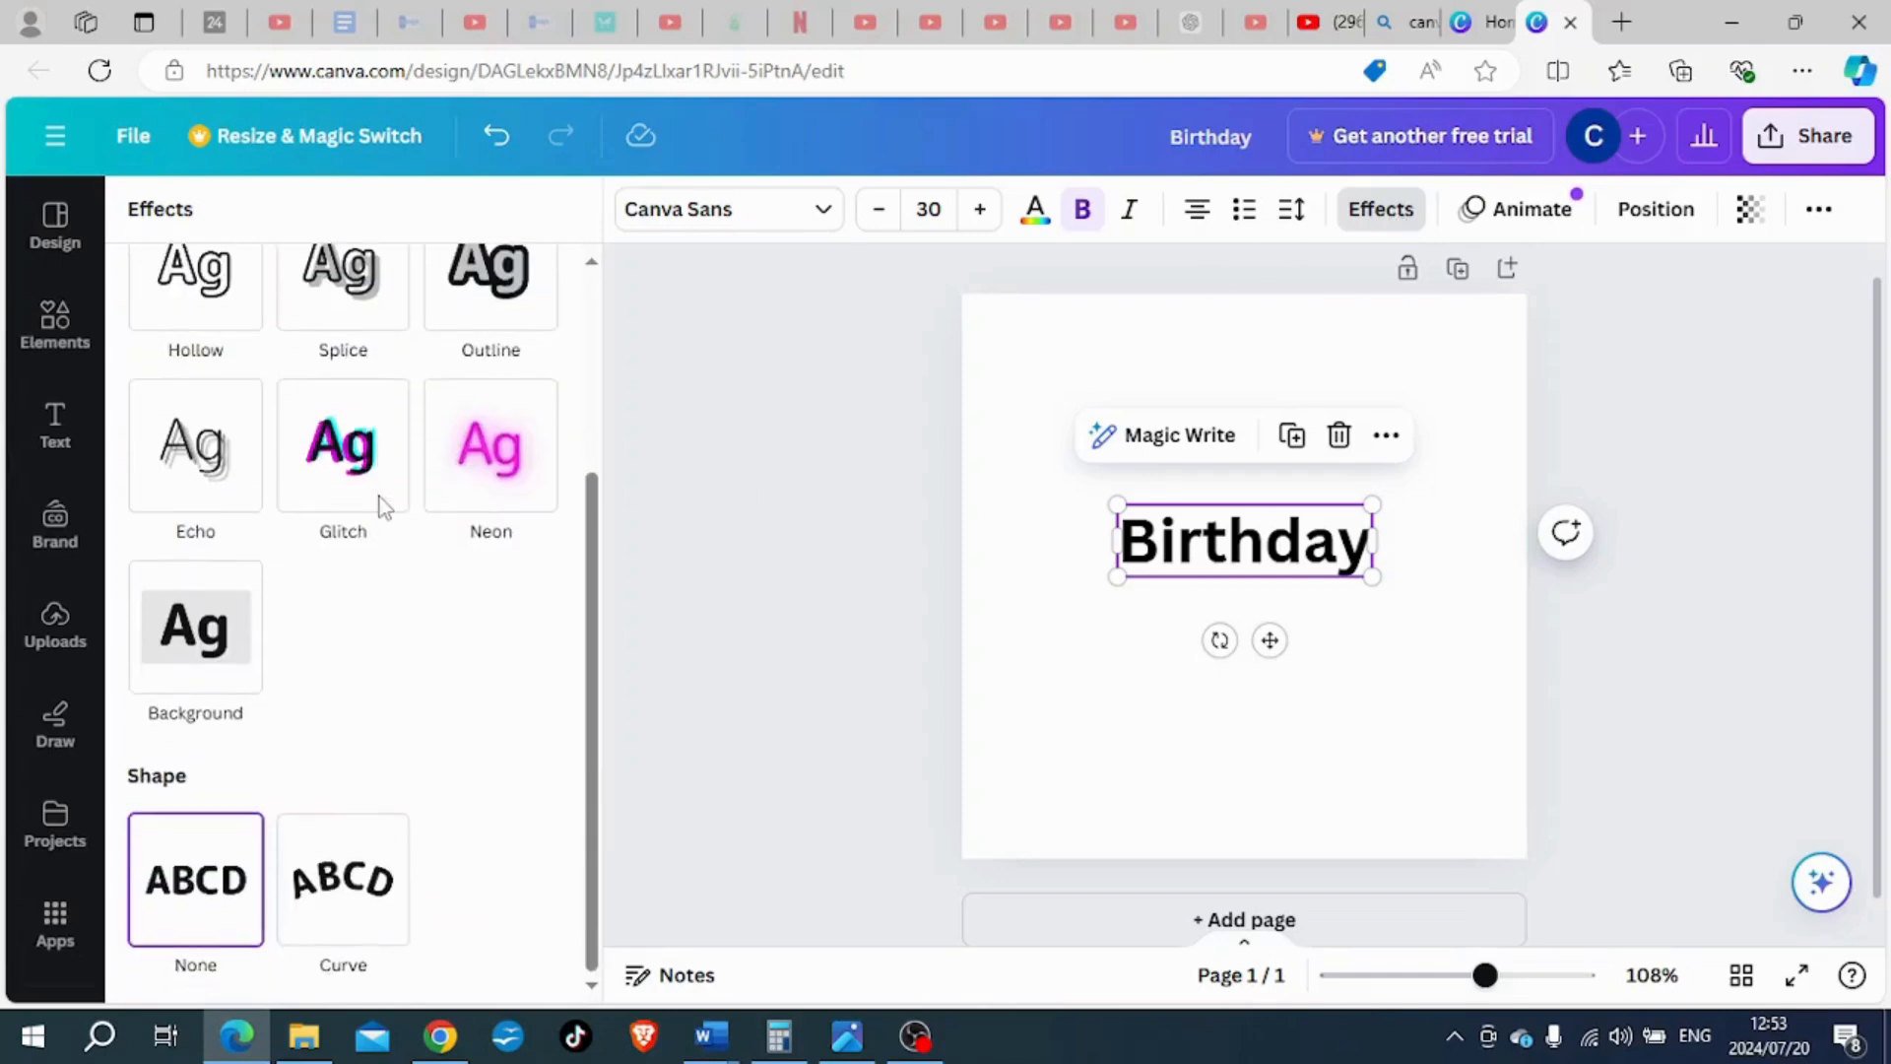
pyautogui.scroll(4, 382, 510)
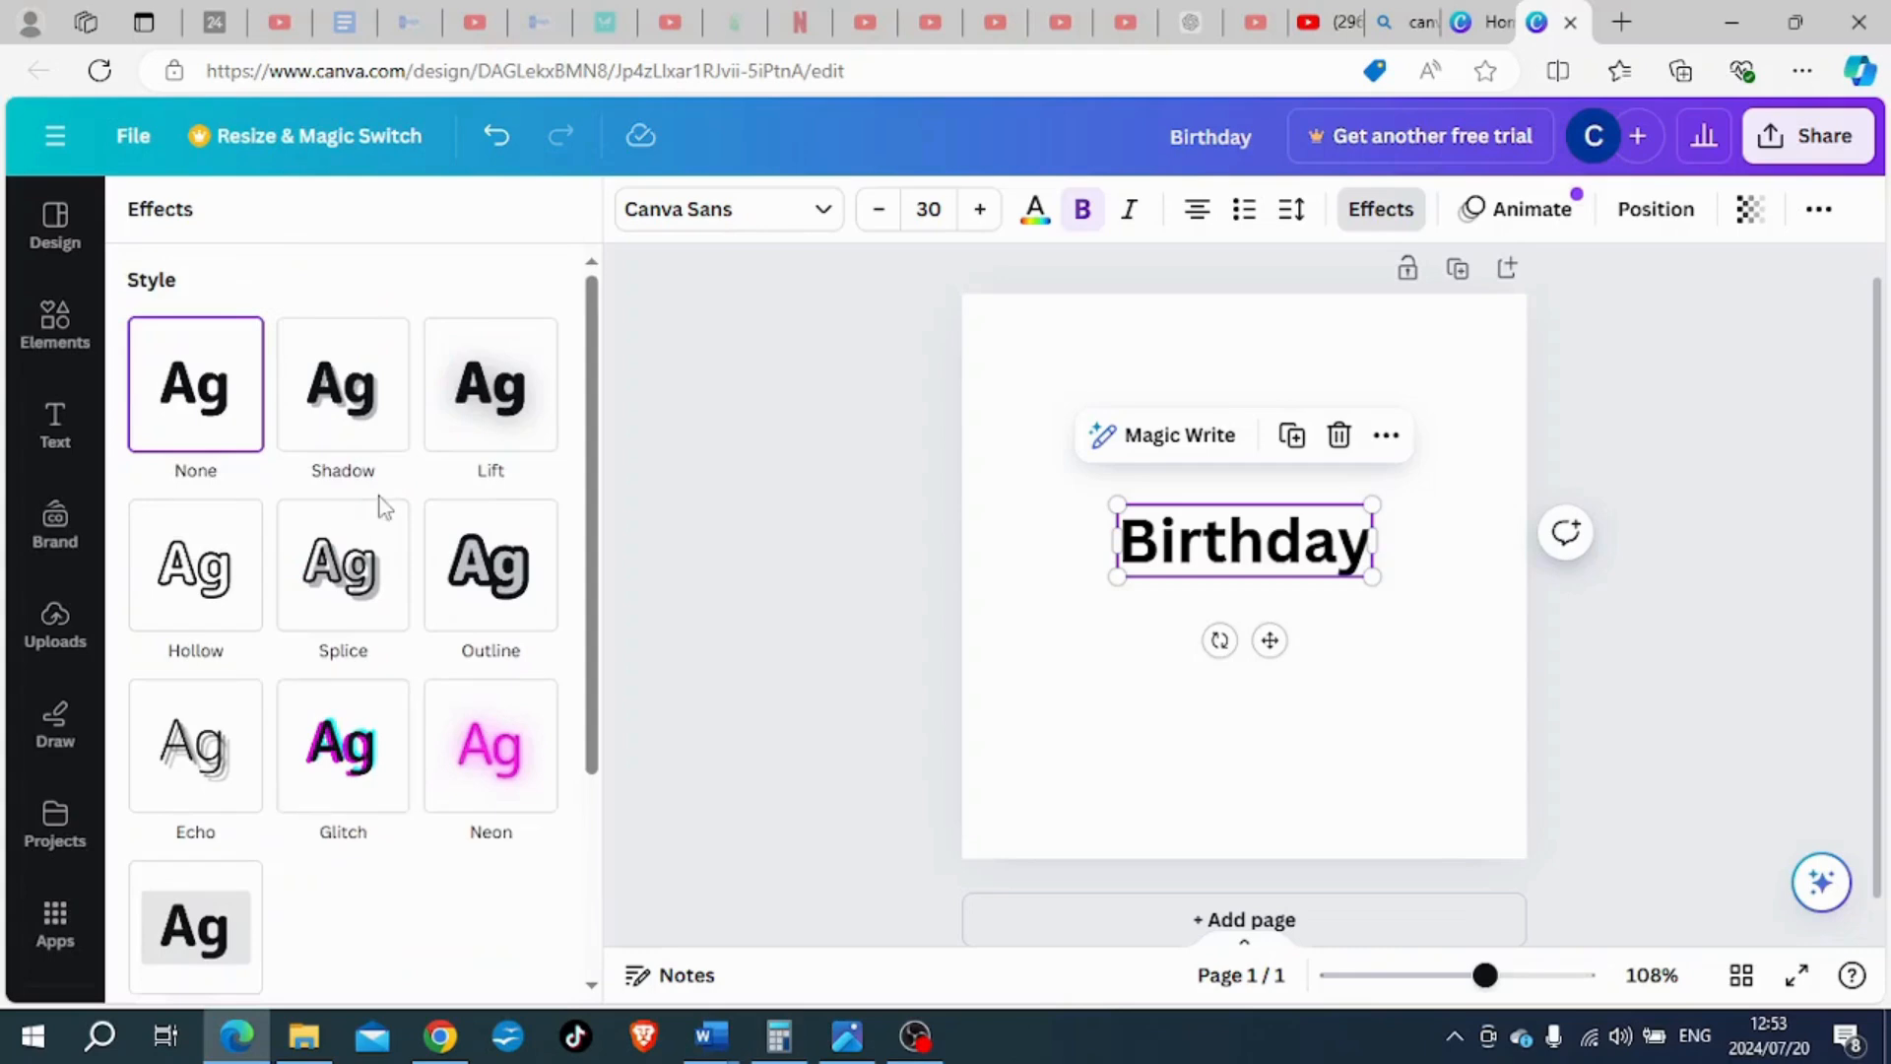
pyautogui.scroll(-2, 380, 506)
pyautogui.scroll(2, 381, 510)
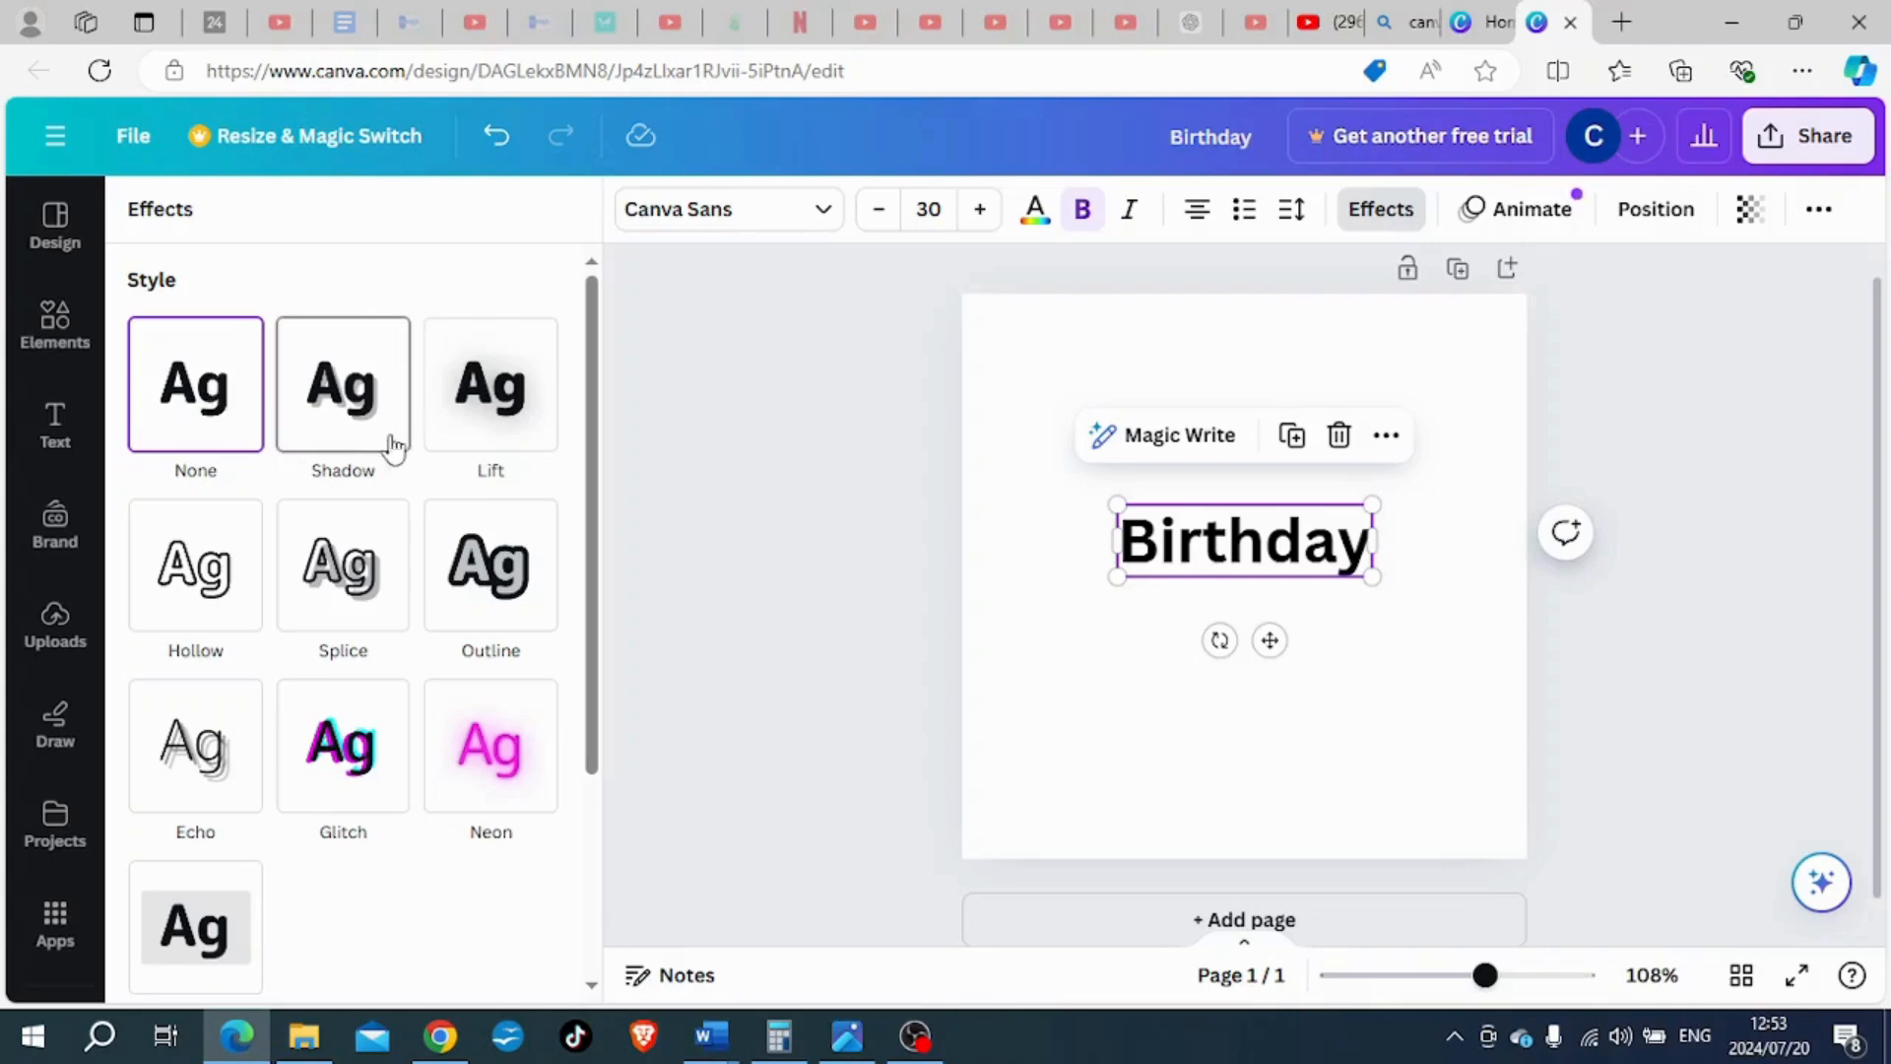
pyautogui.click(344, 400)
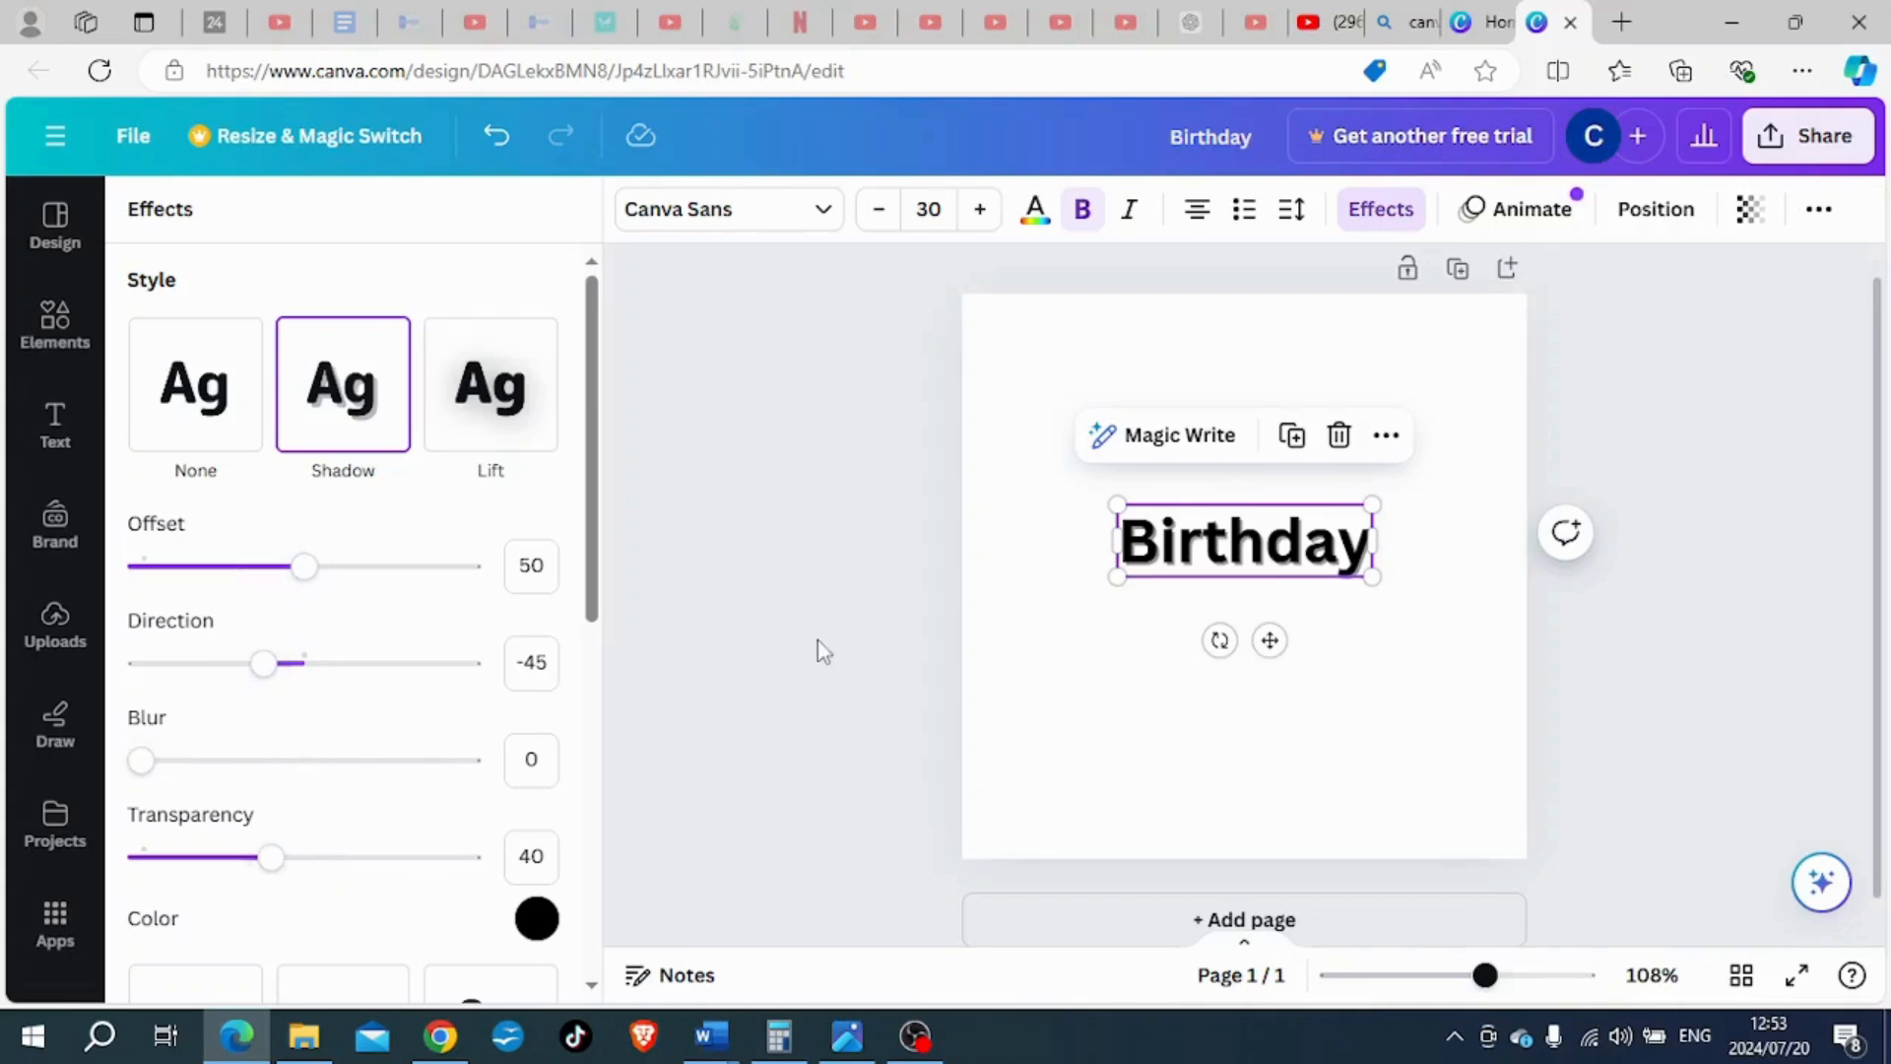
pyautogui.click(1006, 646)
# - Colour the "Birthday" heading red from the default solid colours
pyautogui.click(1174, 555)
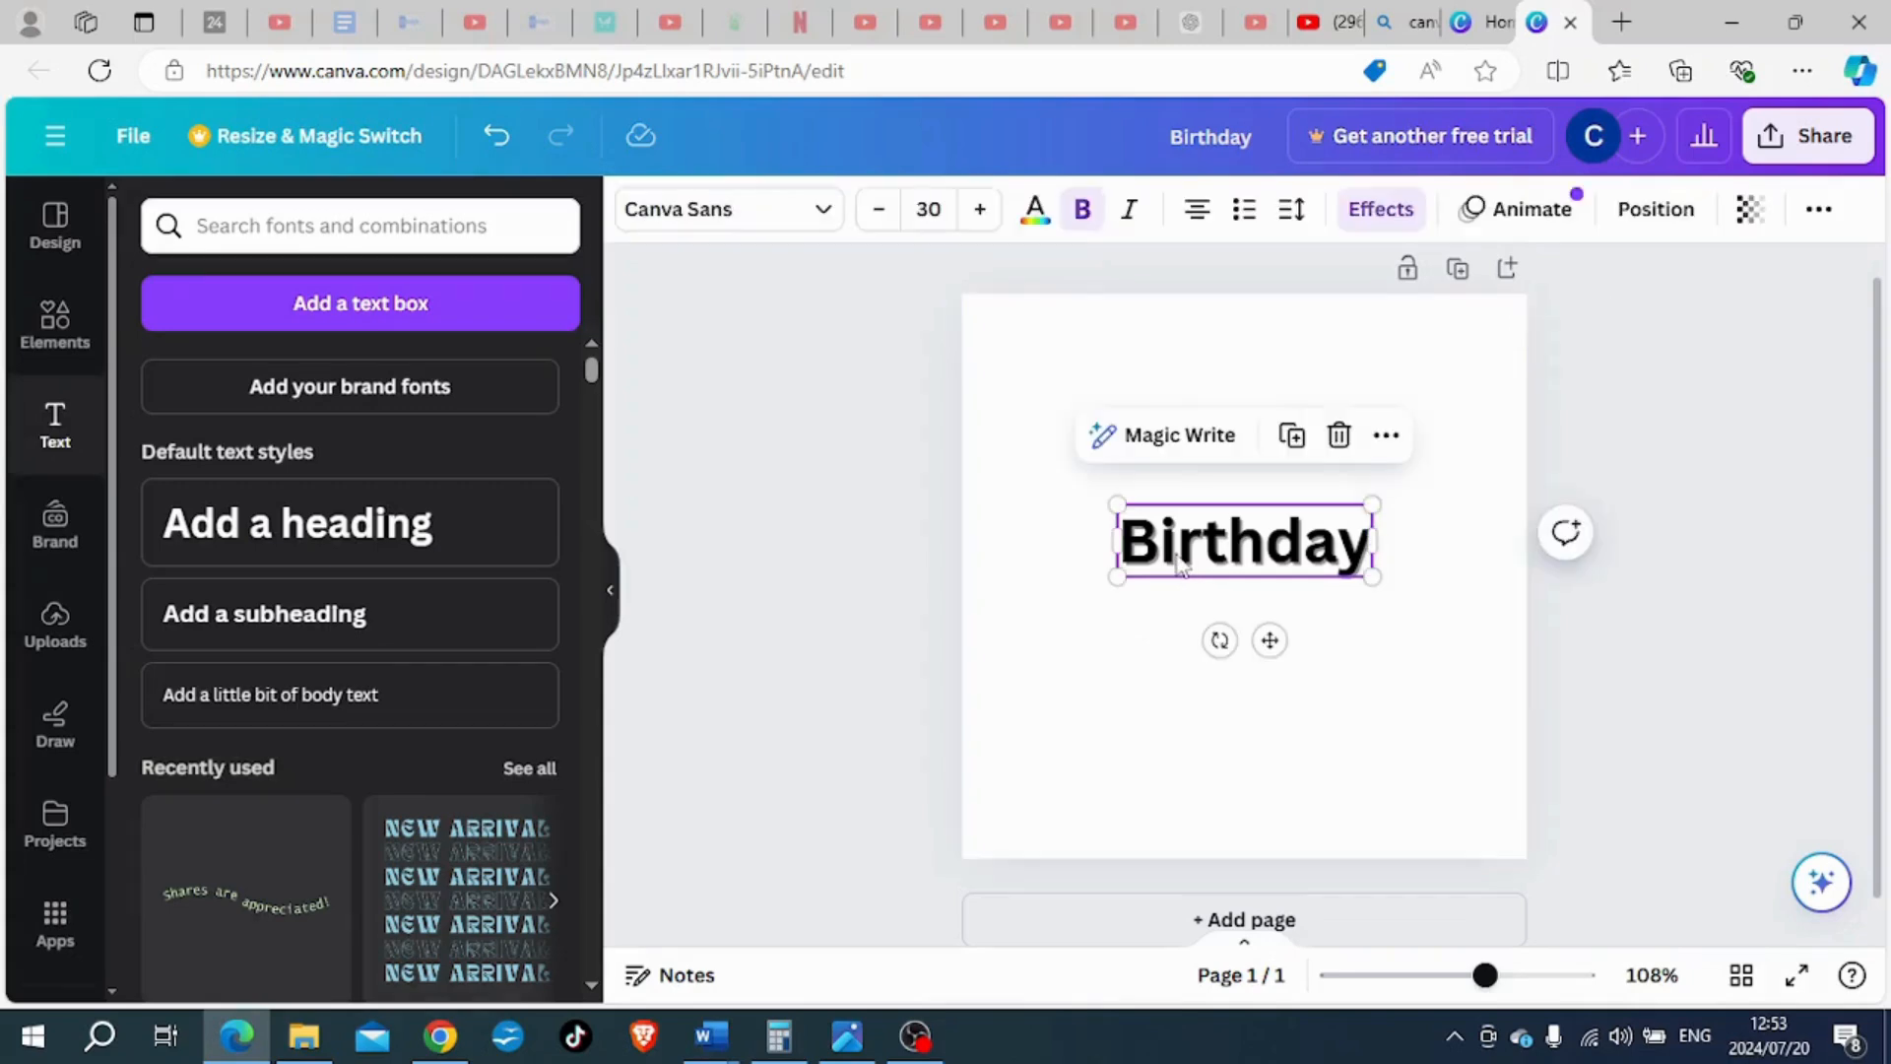
pyautogui.click(1035, 210)
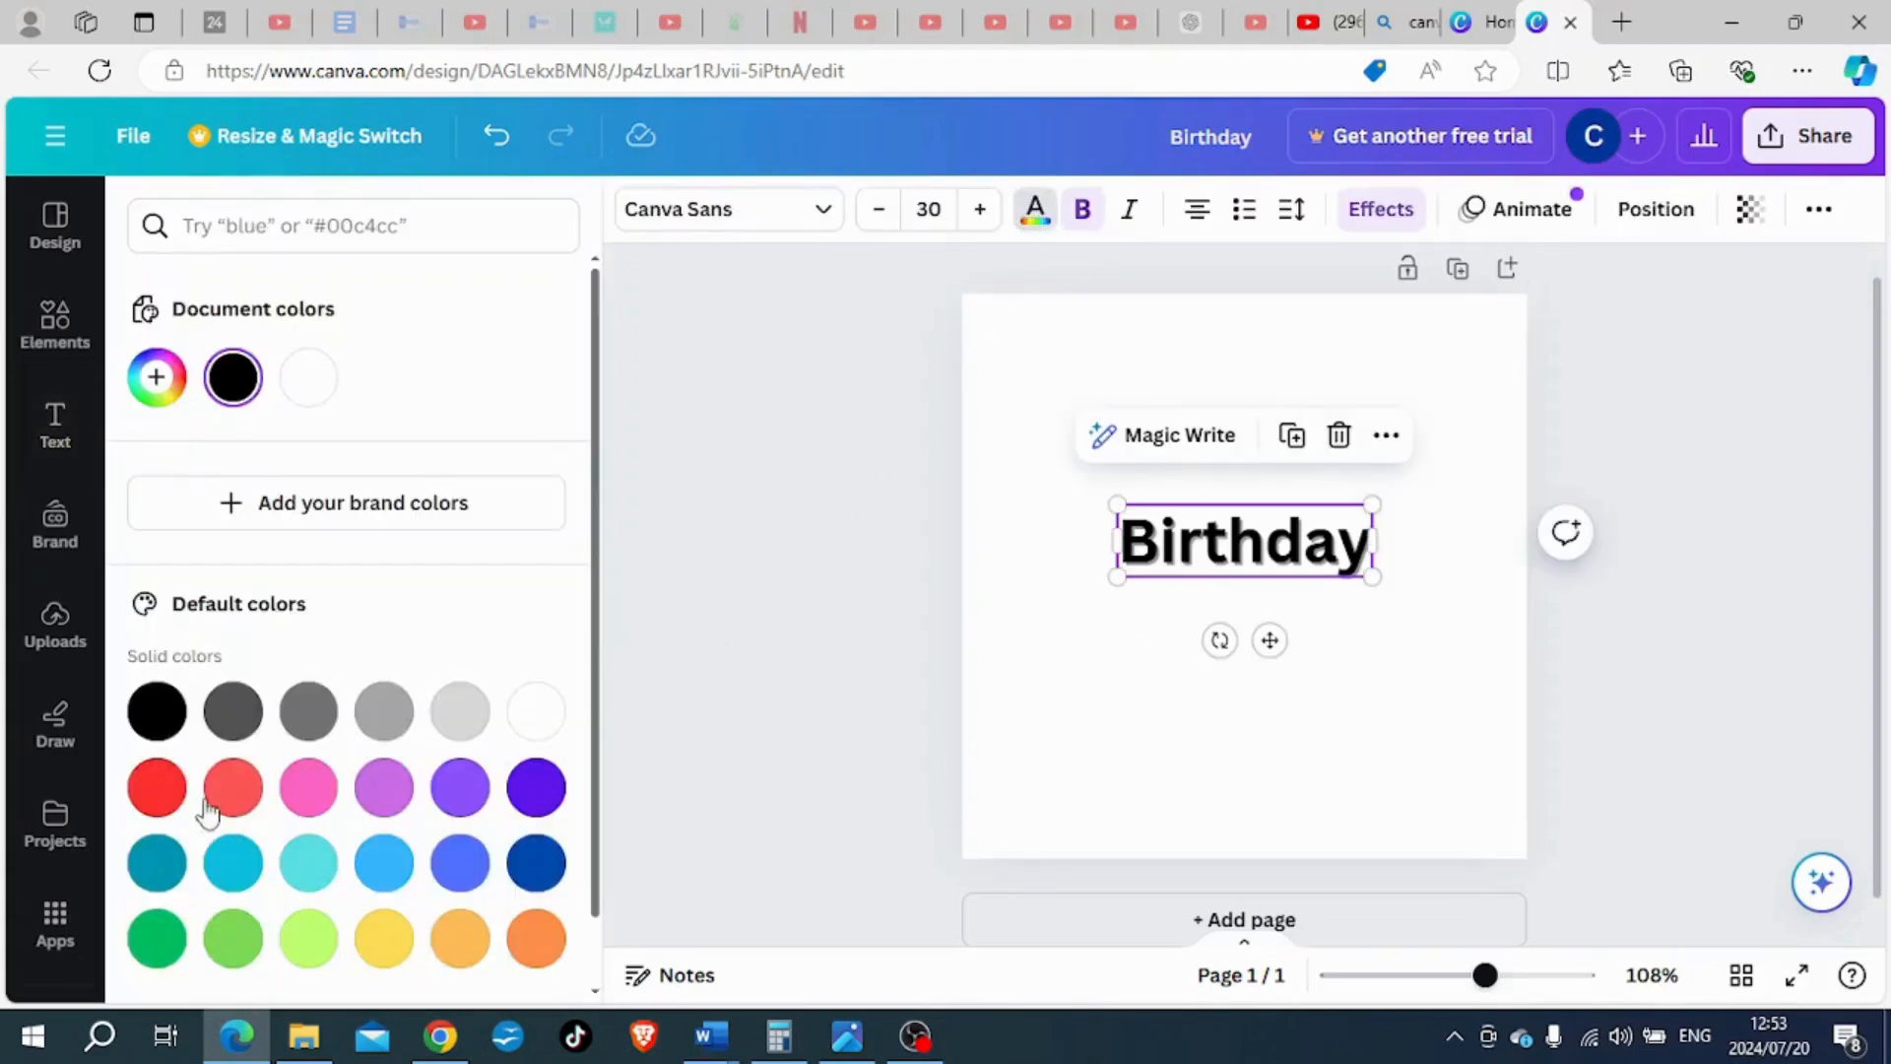
pyautogui.click(160, 788)
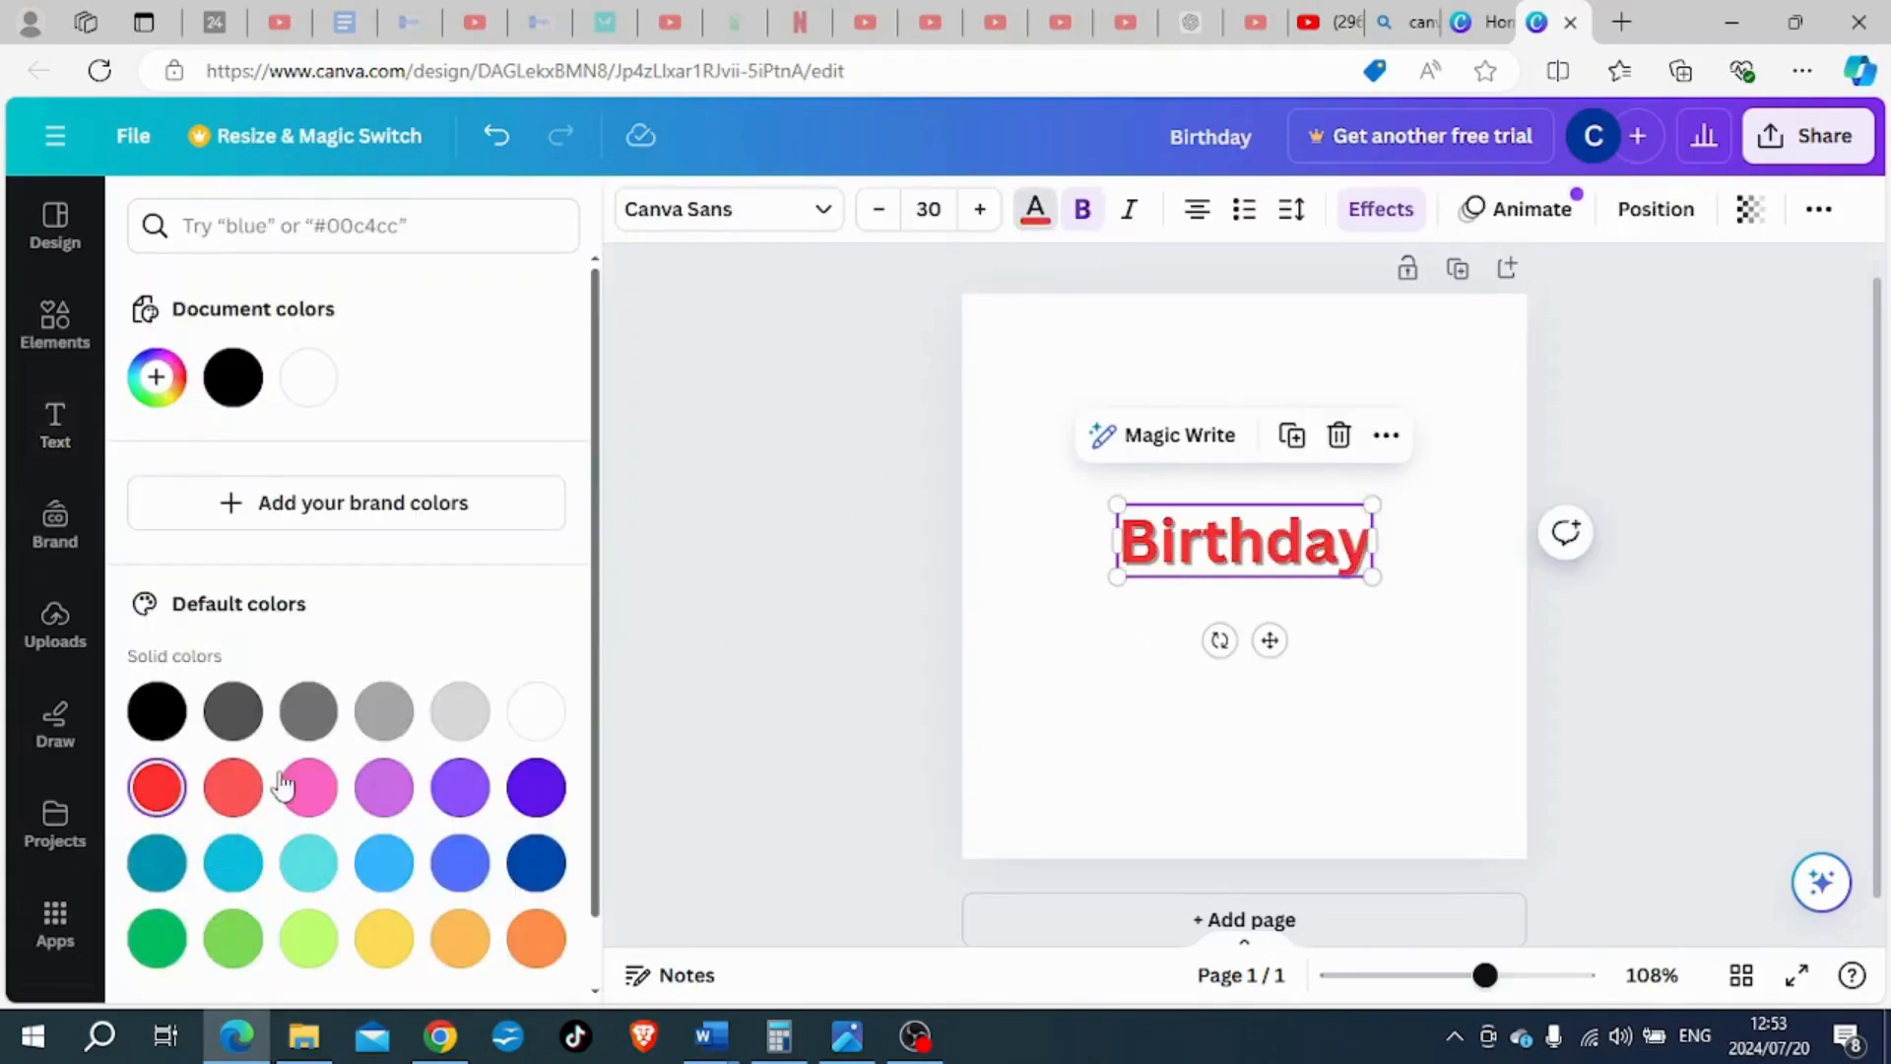
pyautogui.click(755, 597)
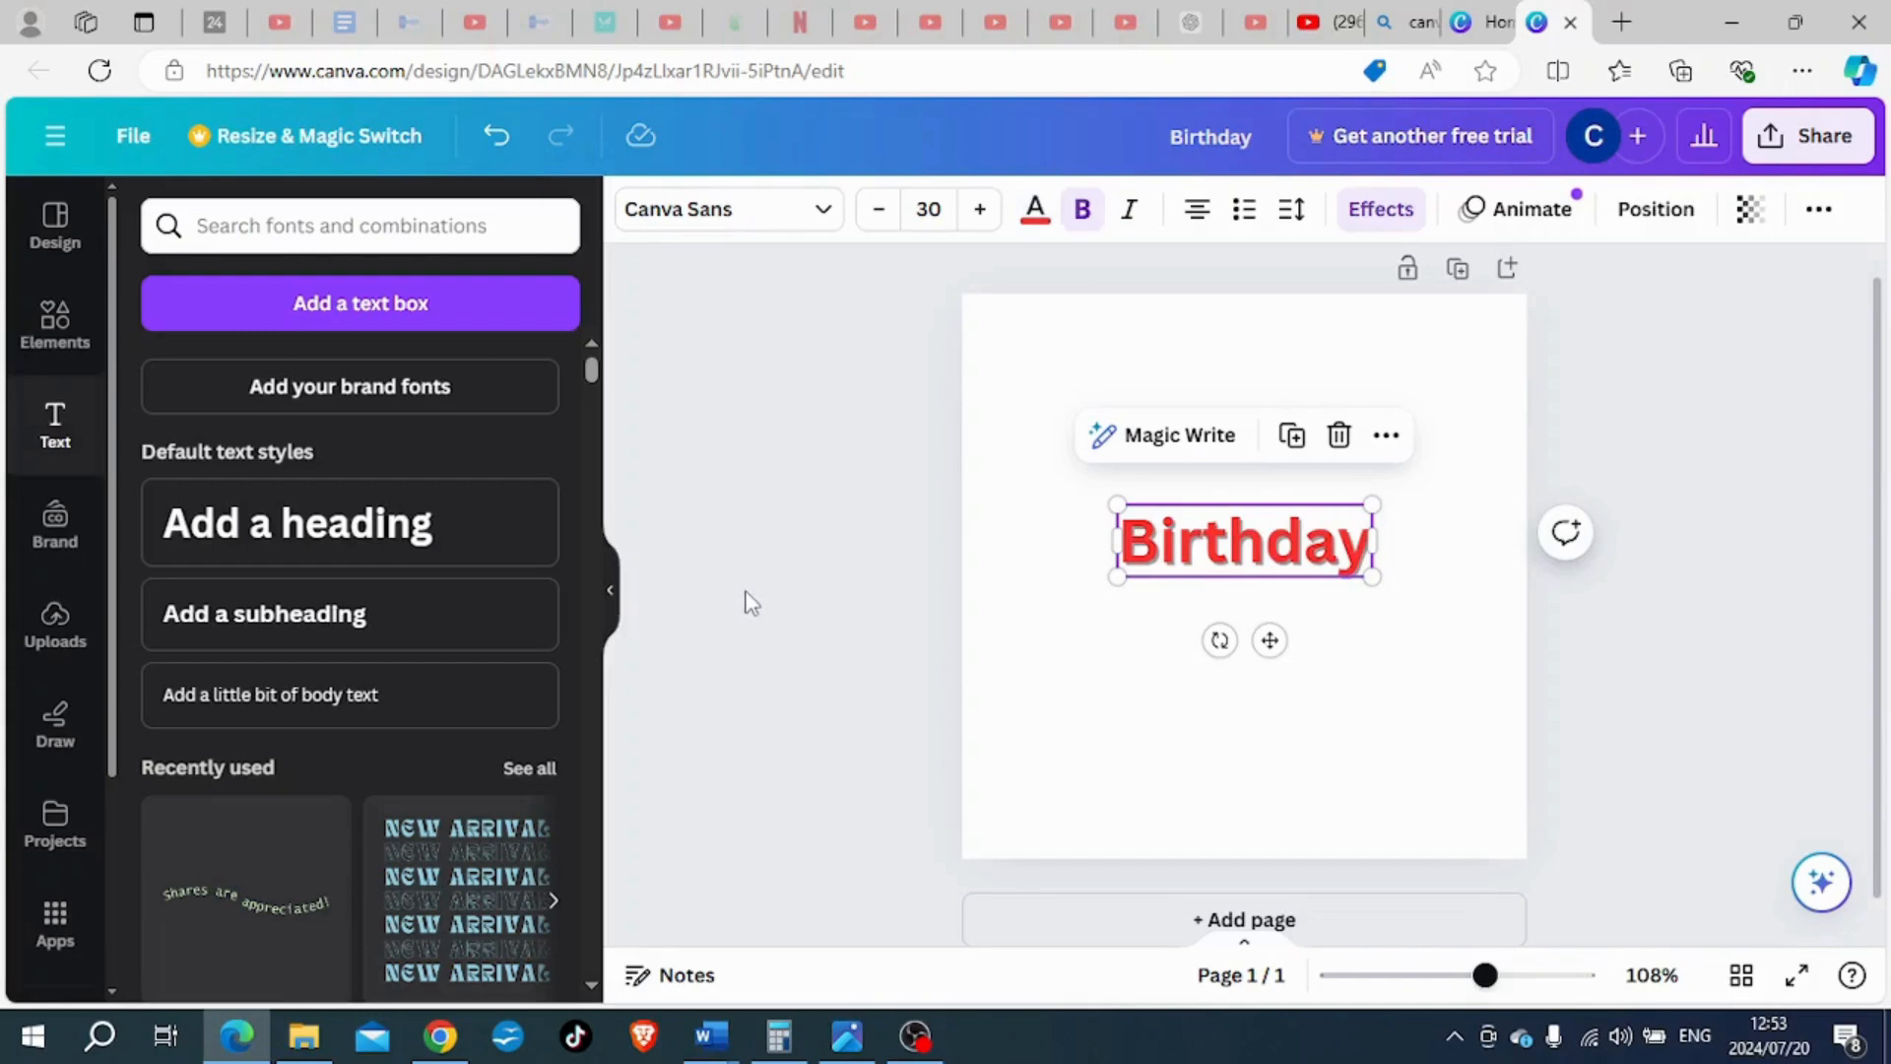
# - Adjust the "Birthday" heading's shadow to offset 58, direction 29, blur 34 and transparency 100
pyautogui.click(1352, 209)
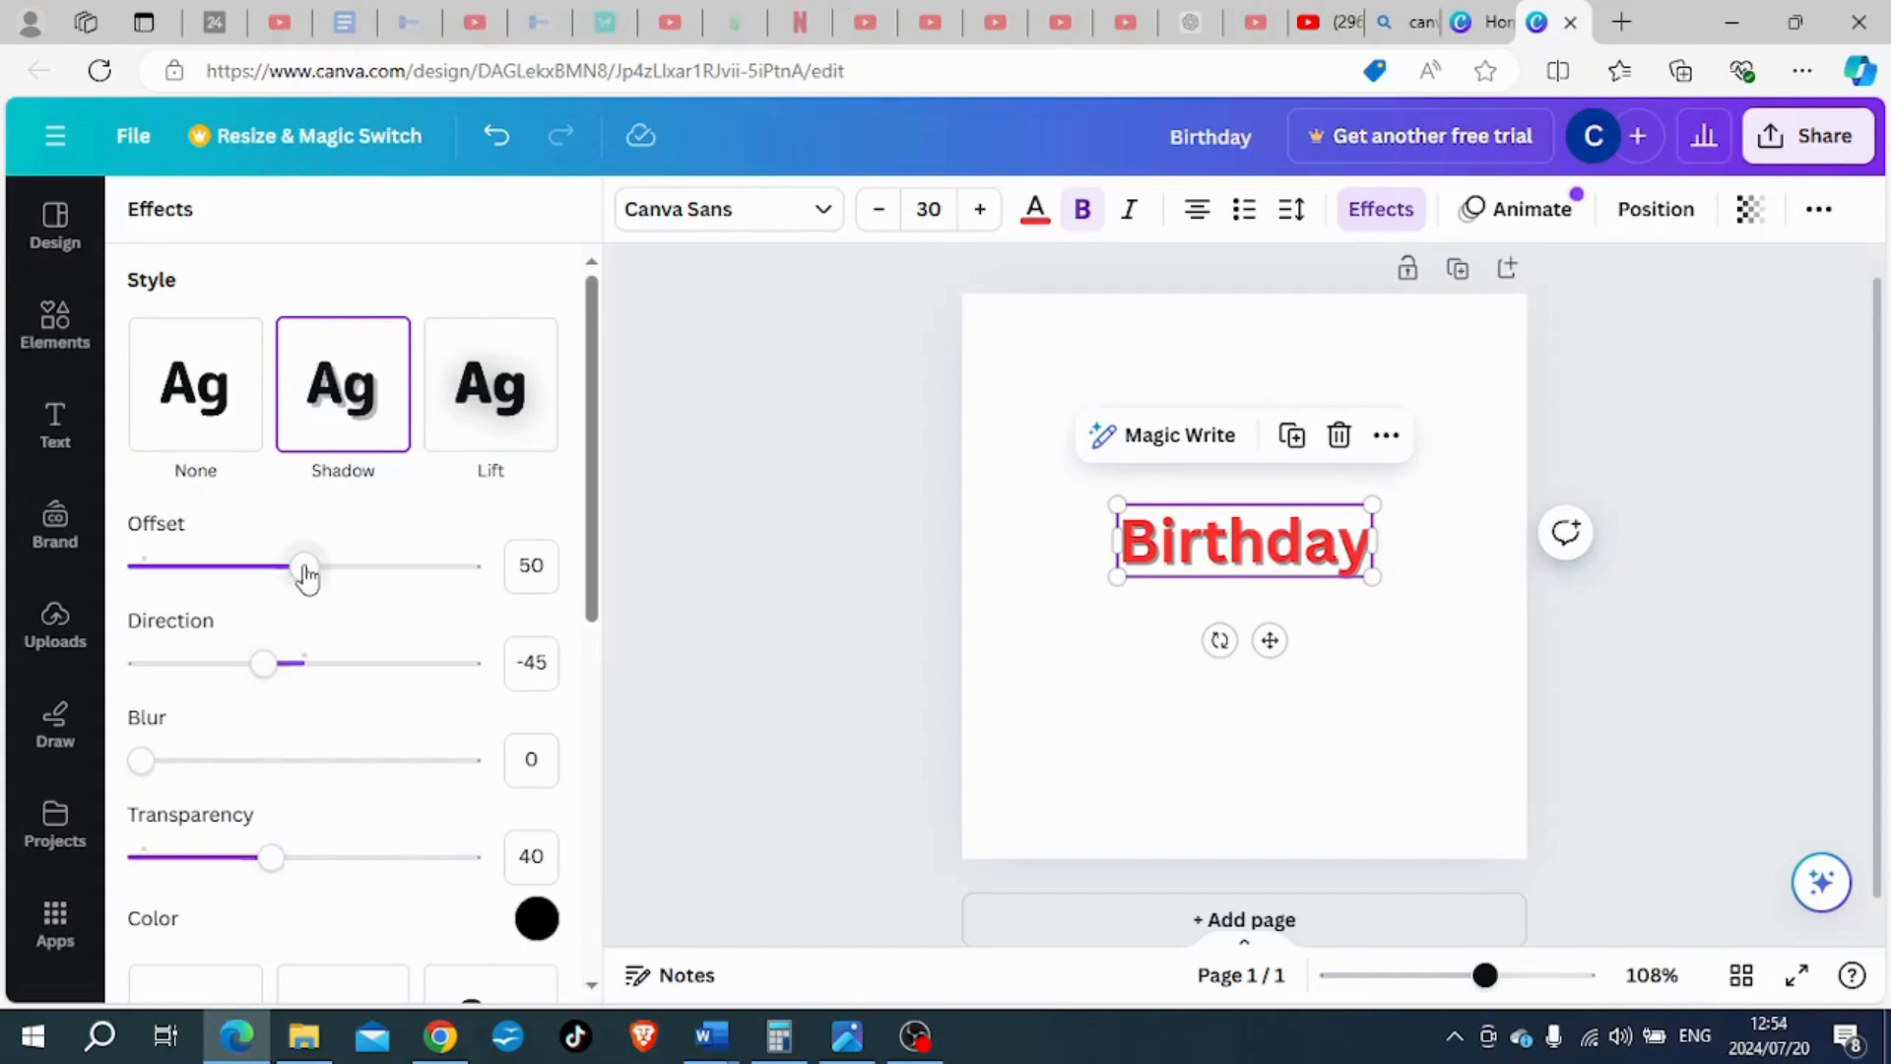
pyautogui.moveTo(305, 576)
pyautogui.mouseDown()
pyautogui.moveTo(227, 569)
pyautogui.moveTo(294, 566)
pyautogui.mouseUp()
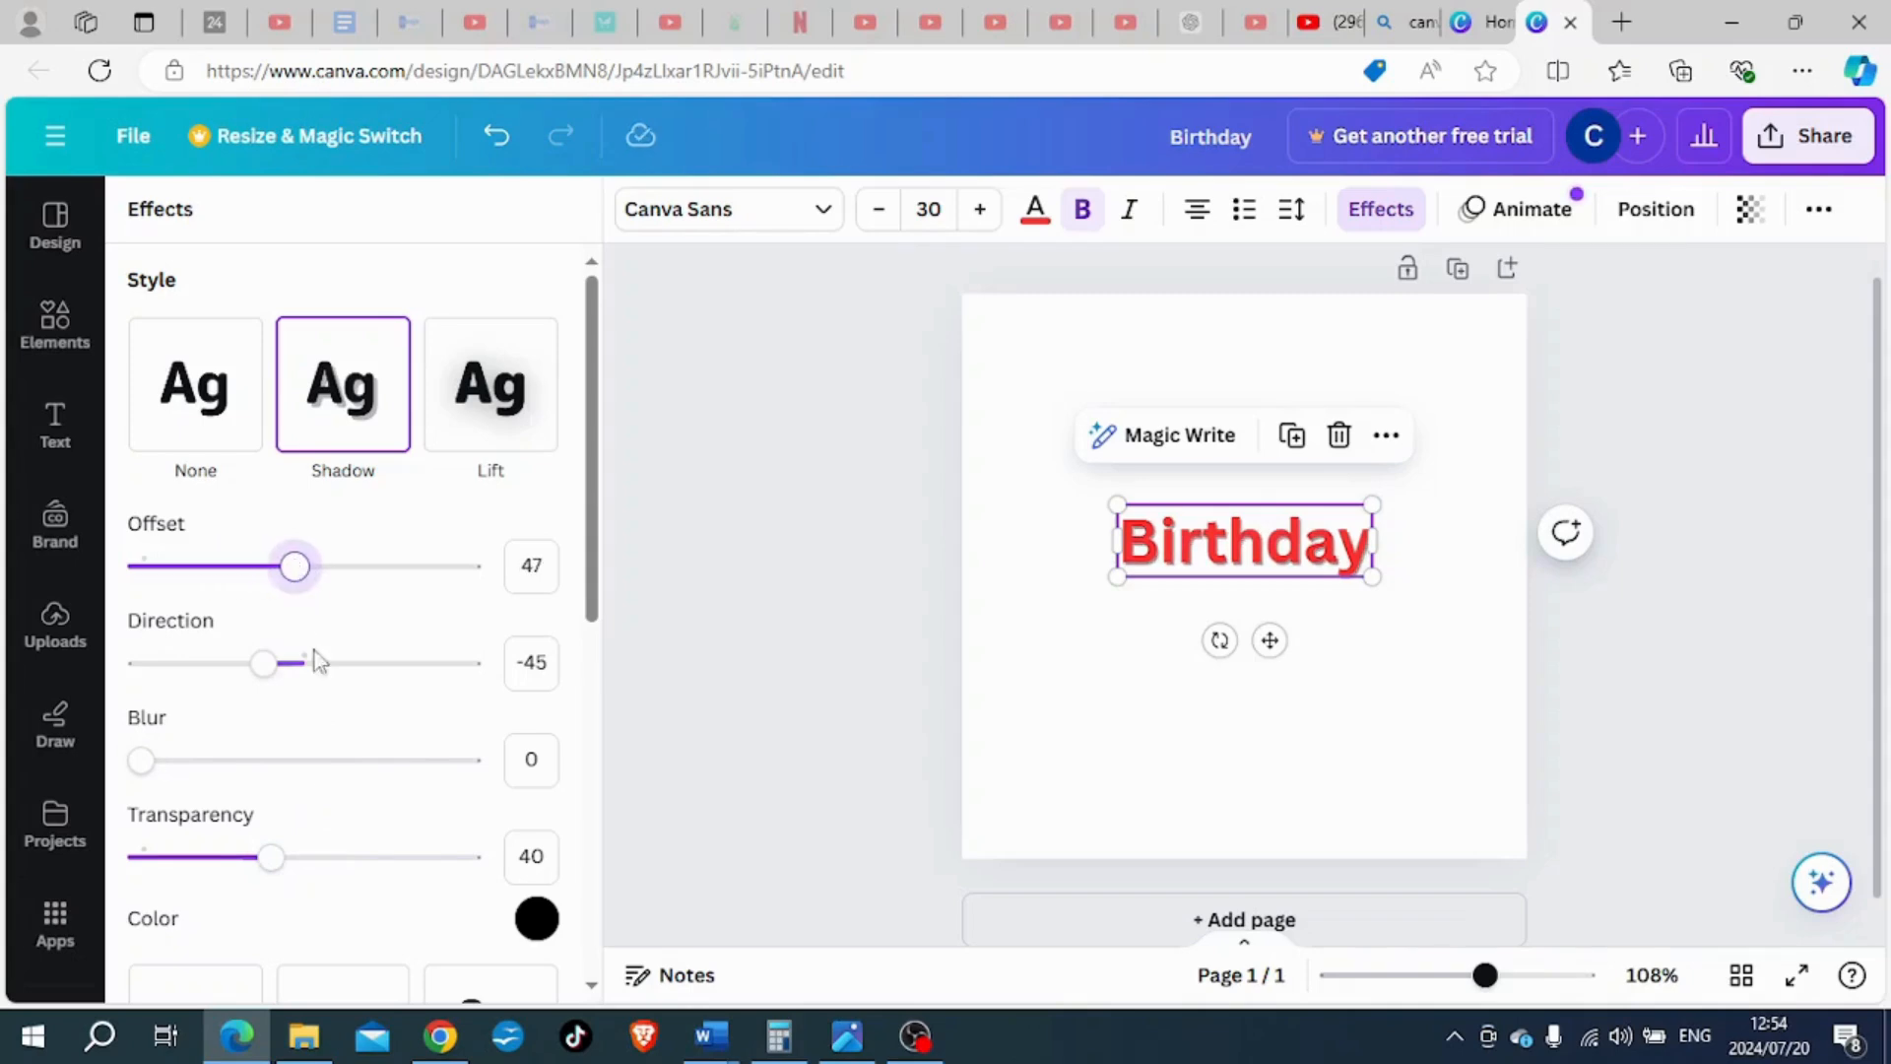
pyautogui.moveTo(275, 859); pyautogui.dragTo(502, 856)
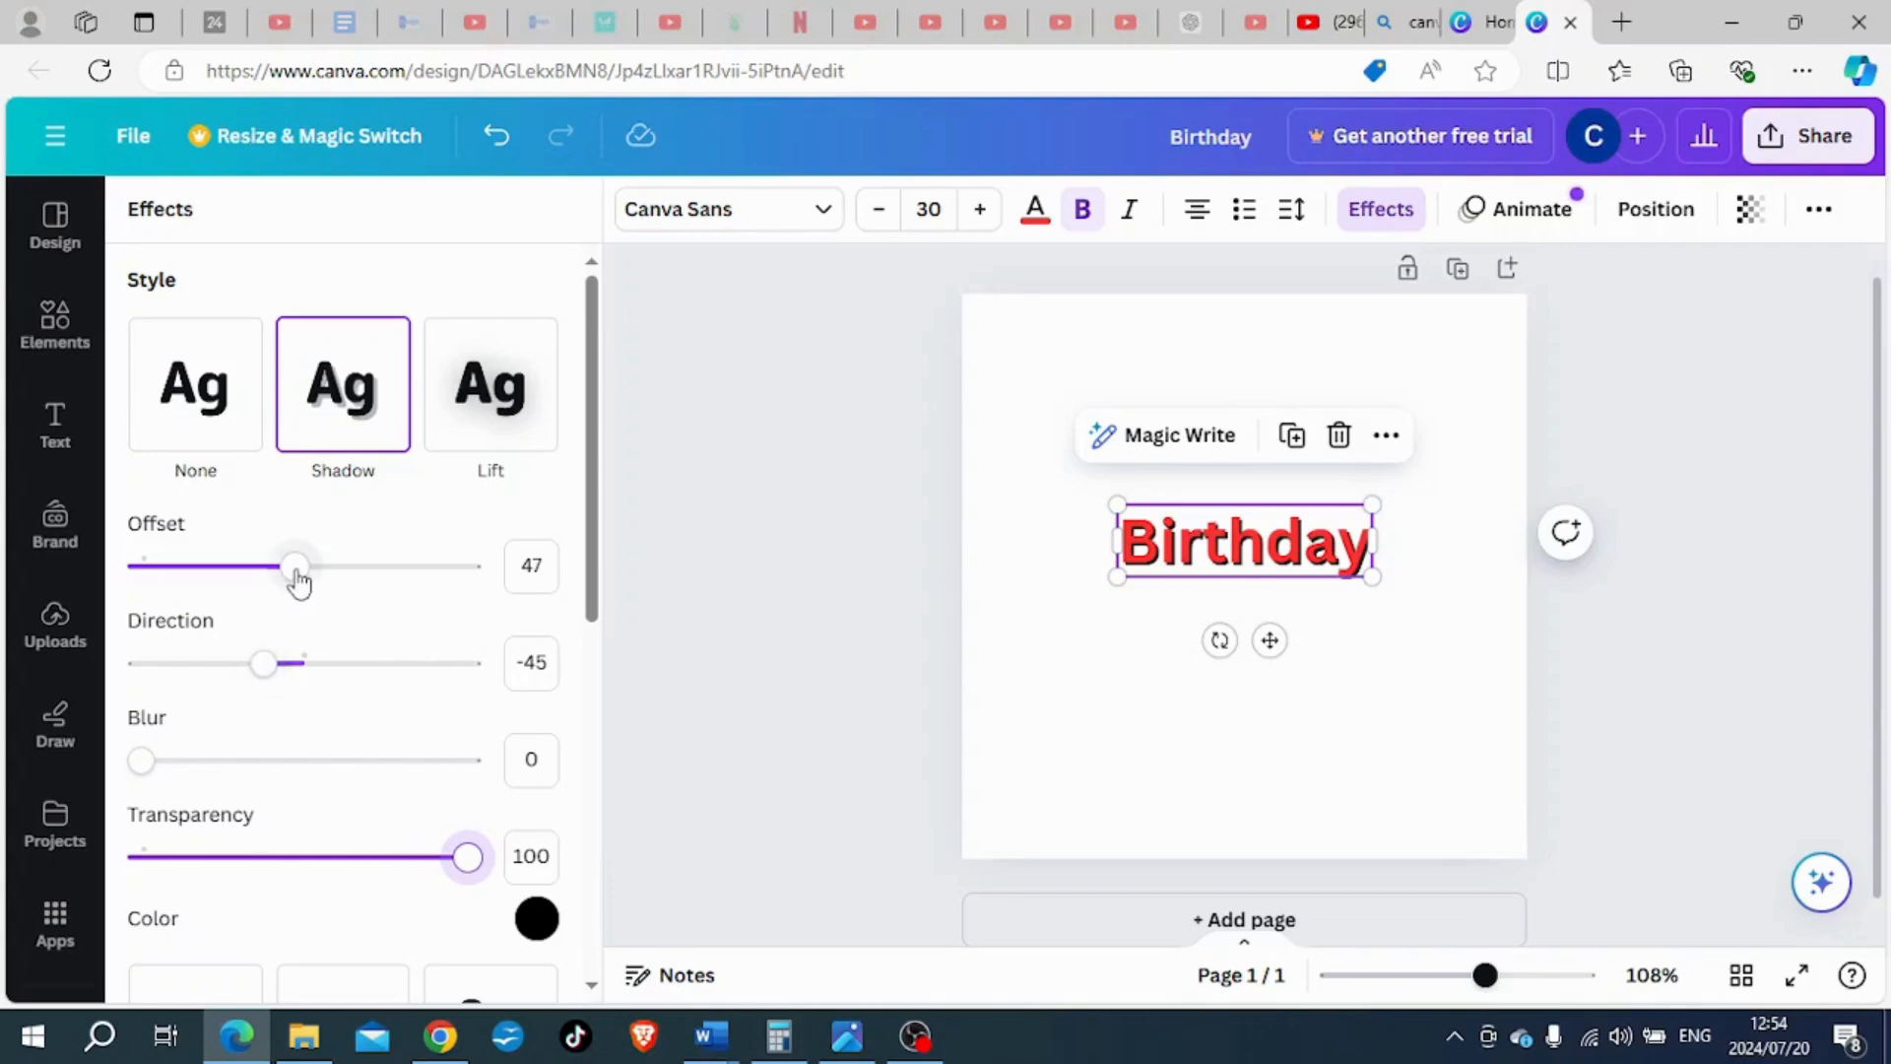
pyautogui.moveTo(295, 569); pyautogui.dragTo(449, 569)
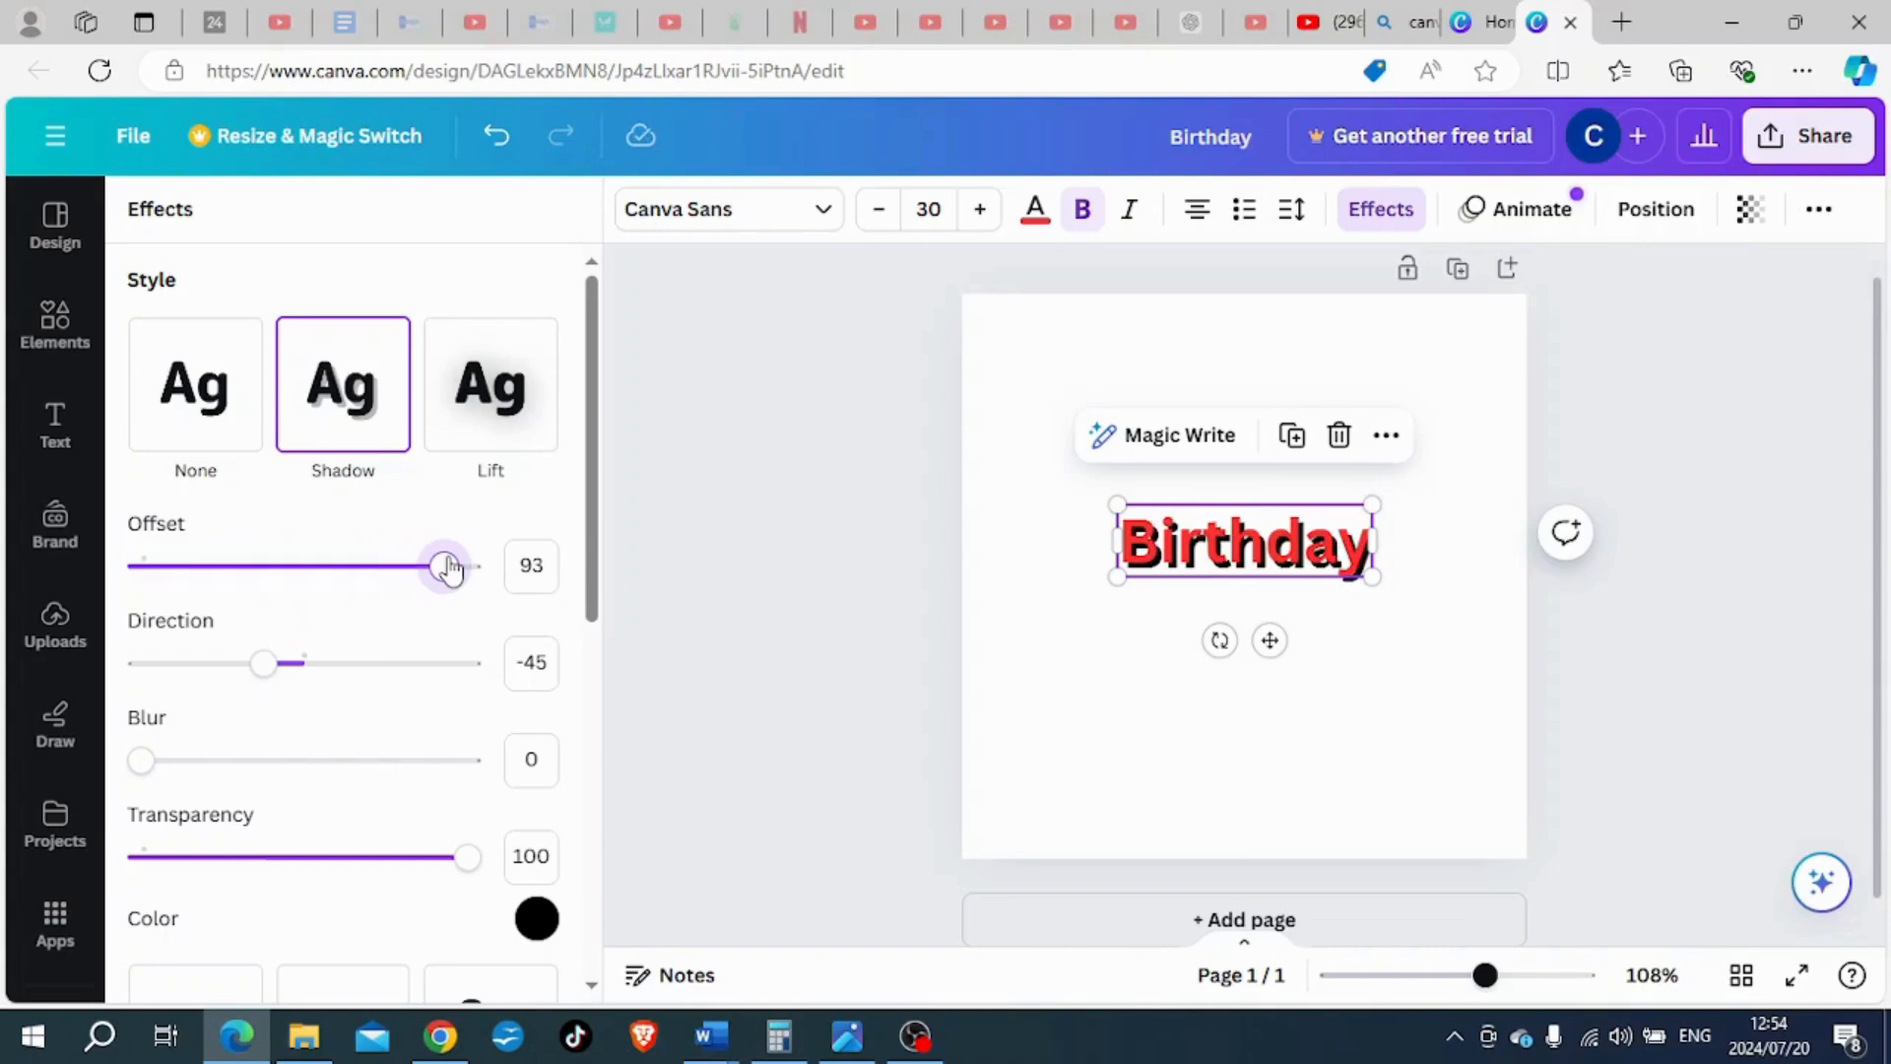
pyautogui.moveTo(448, 568); pyautogui.dragTo(330, 567)
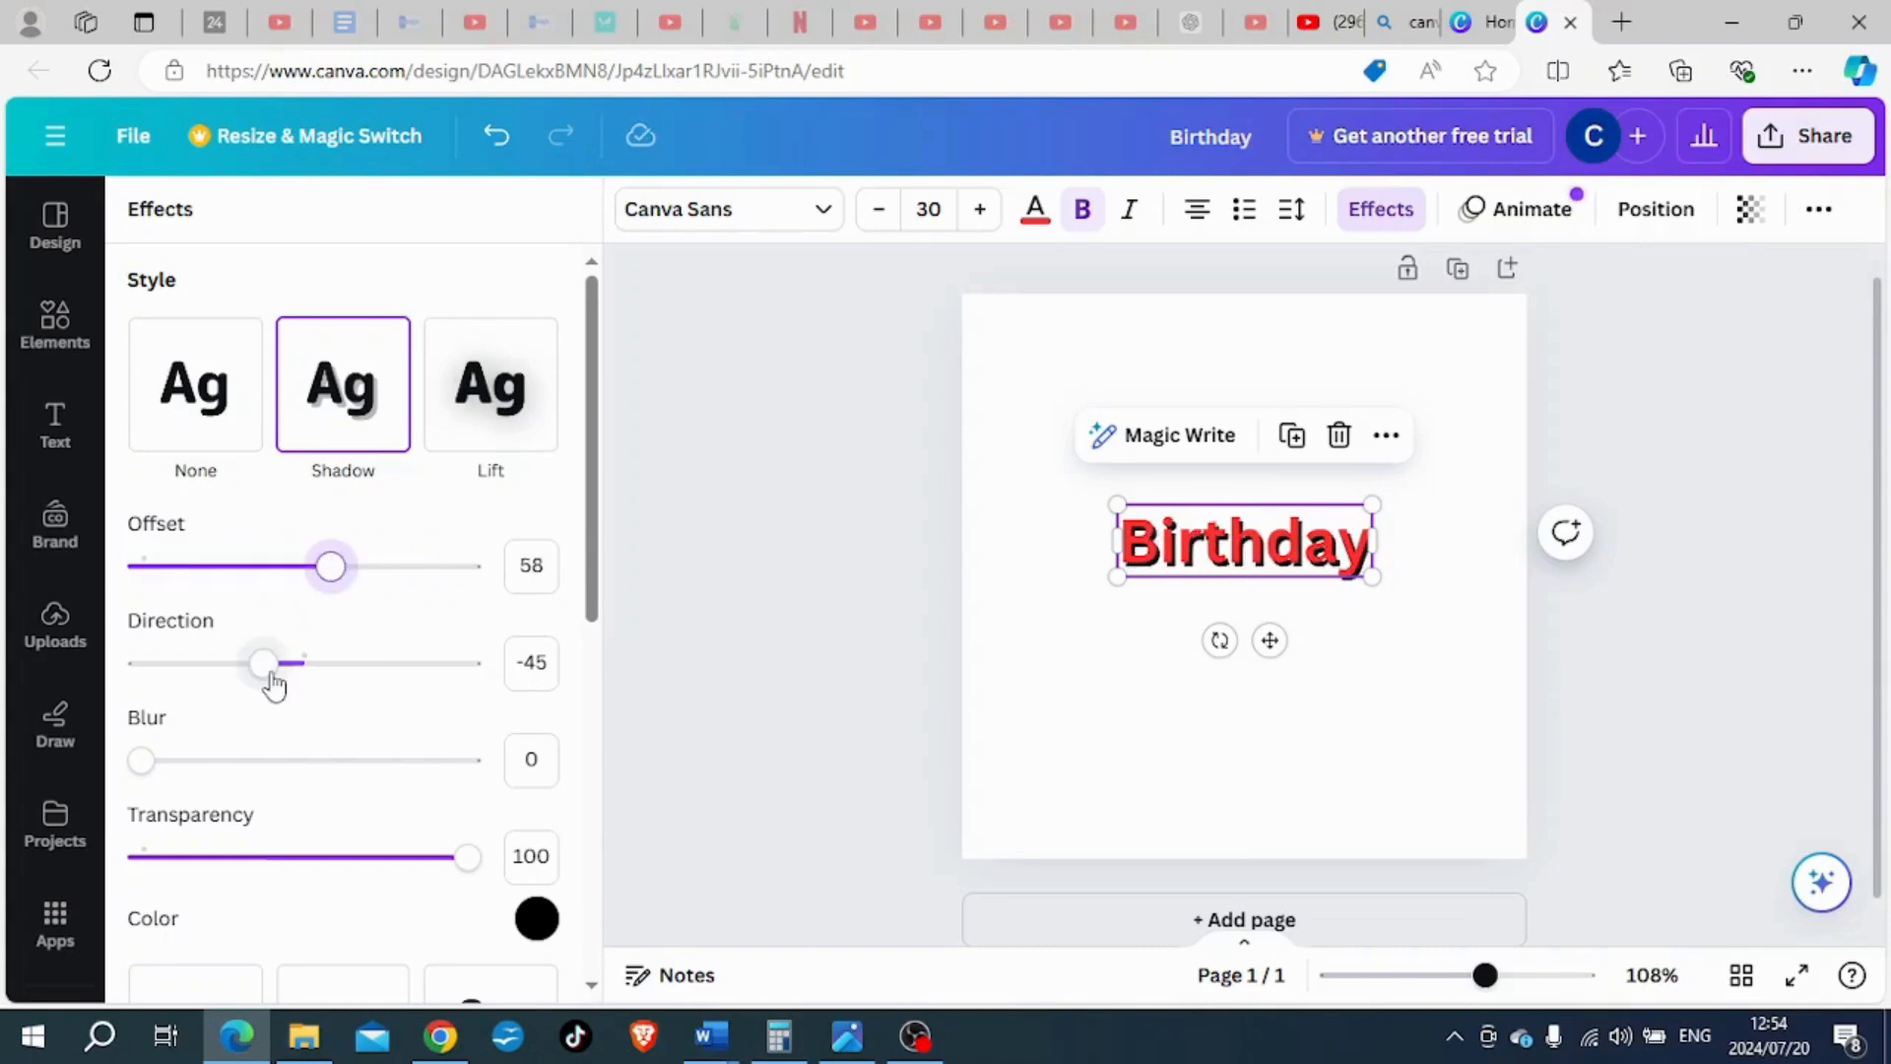
pyautogui.moveTo(270, 674); pyautogui.dragTo(330, 662)
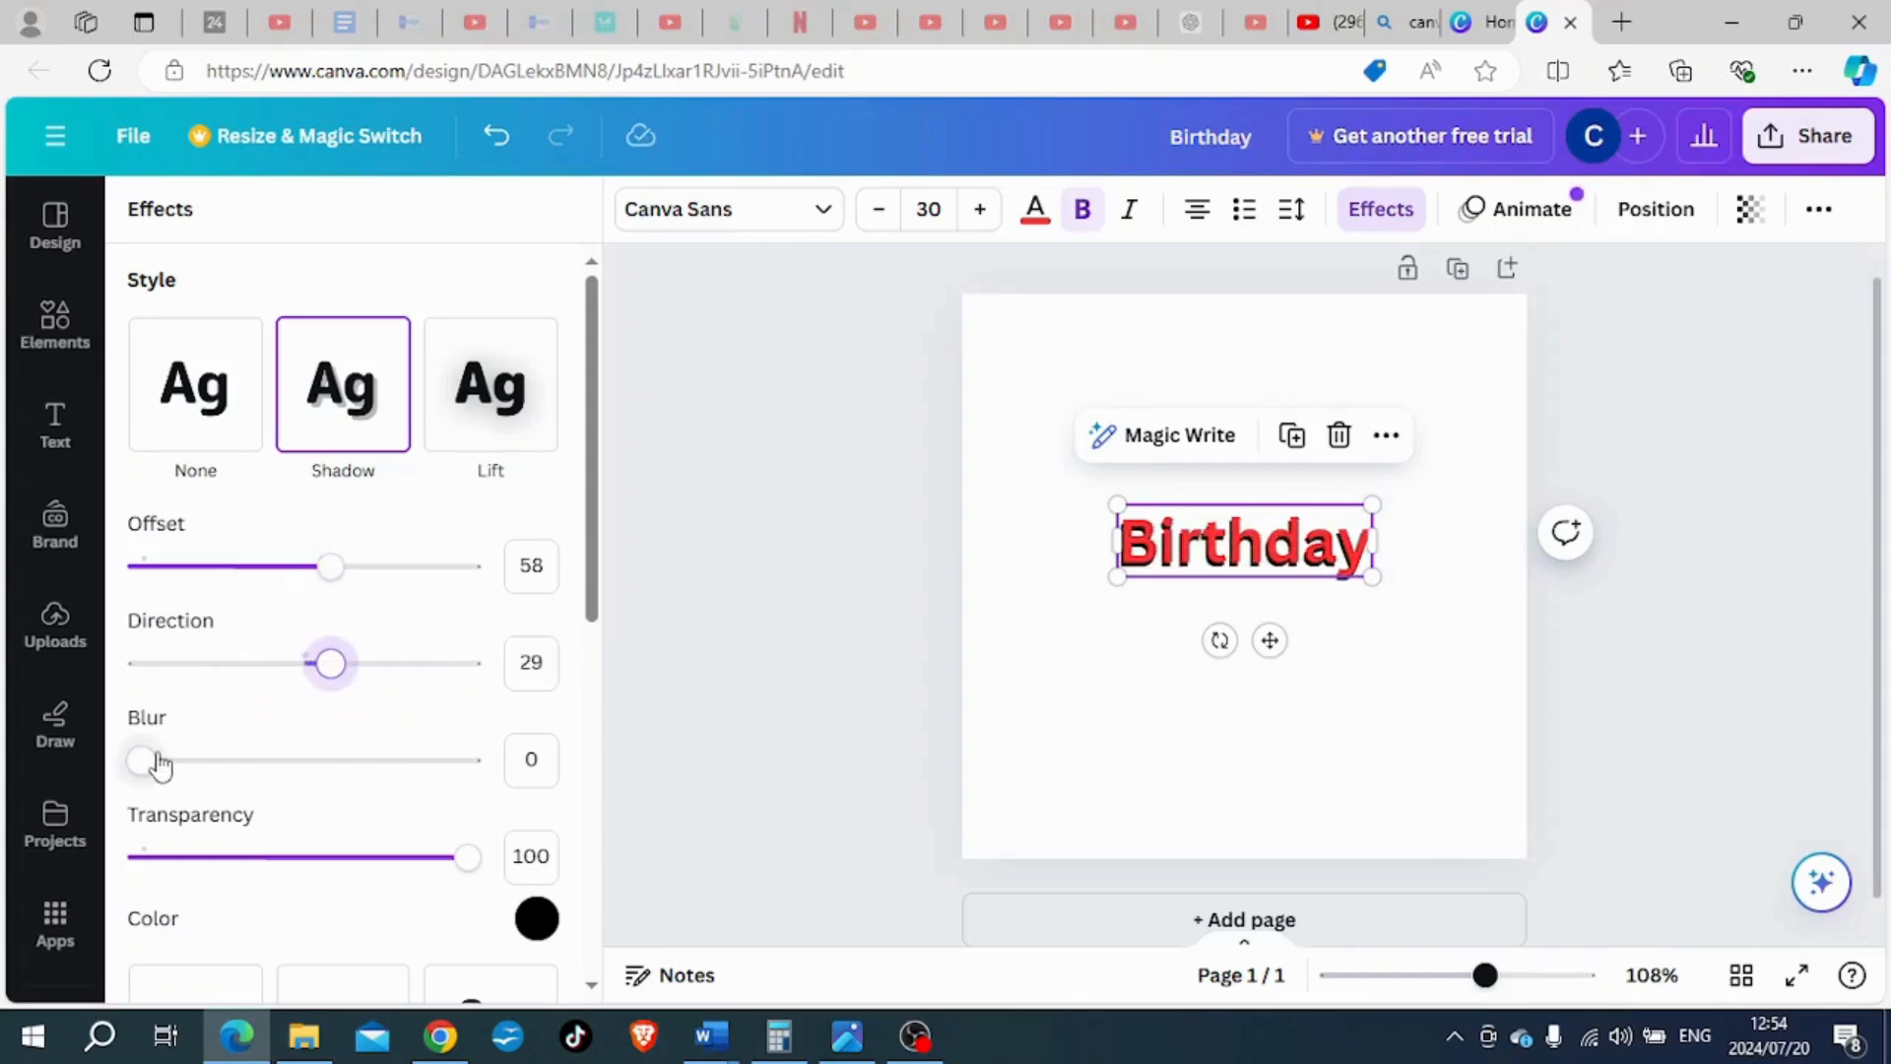
pyautogui.moveTo(148, 773); pyautogui.dragTo(251, 781)
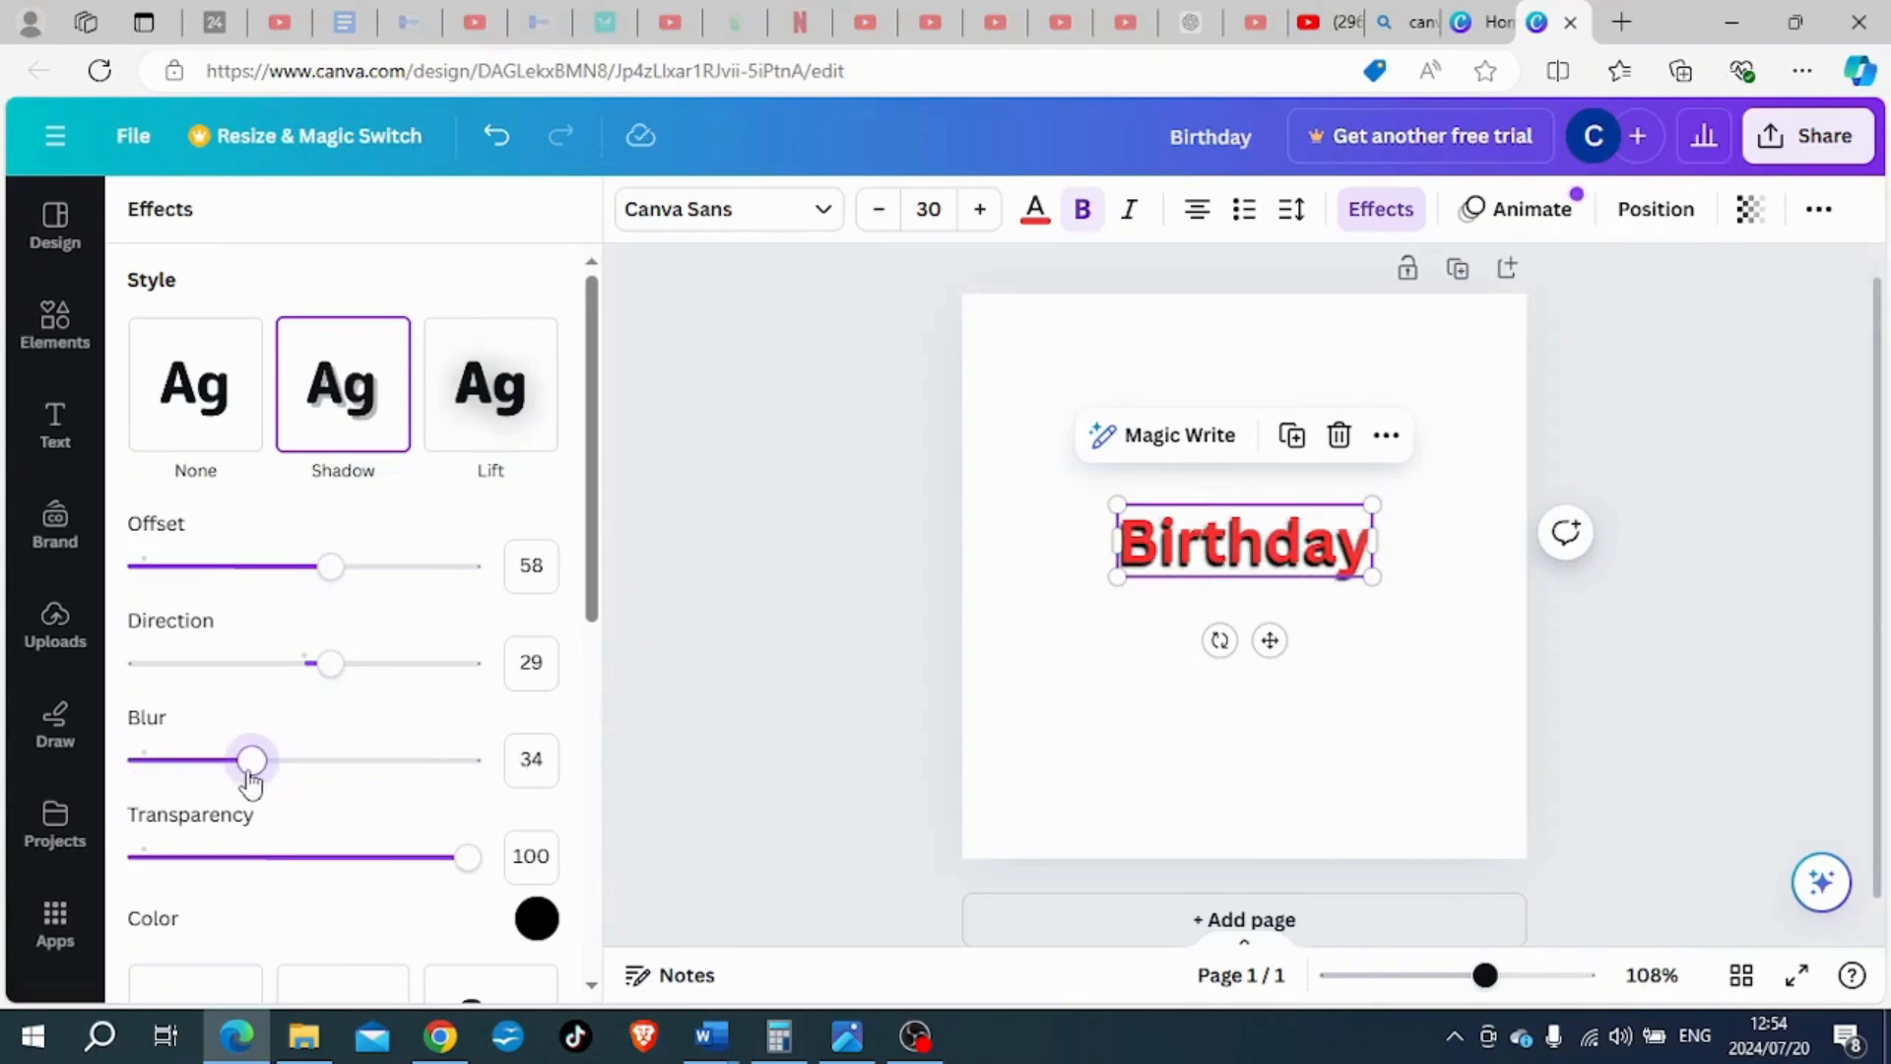
# - Set the shadow colour of the "Birthday" heading to a custom blue, #110CF1
pyautogui.click(537, 917)
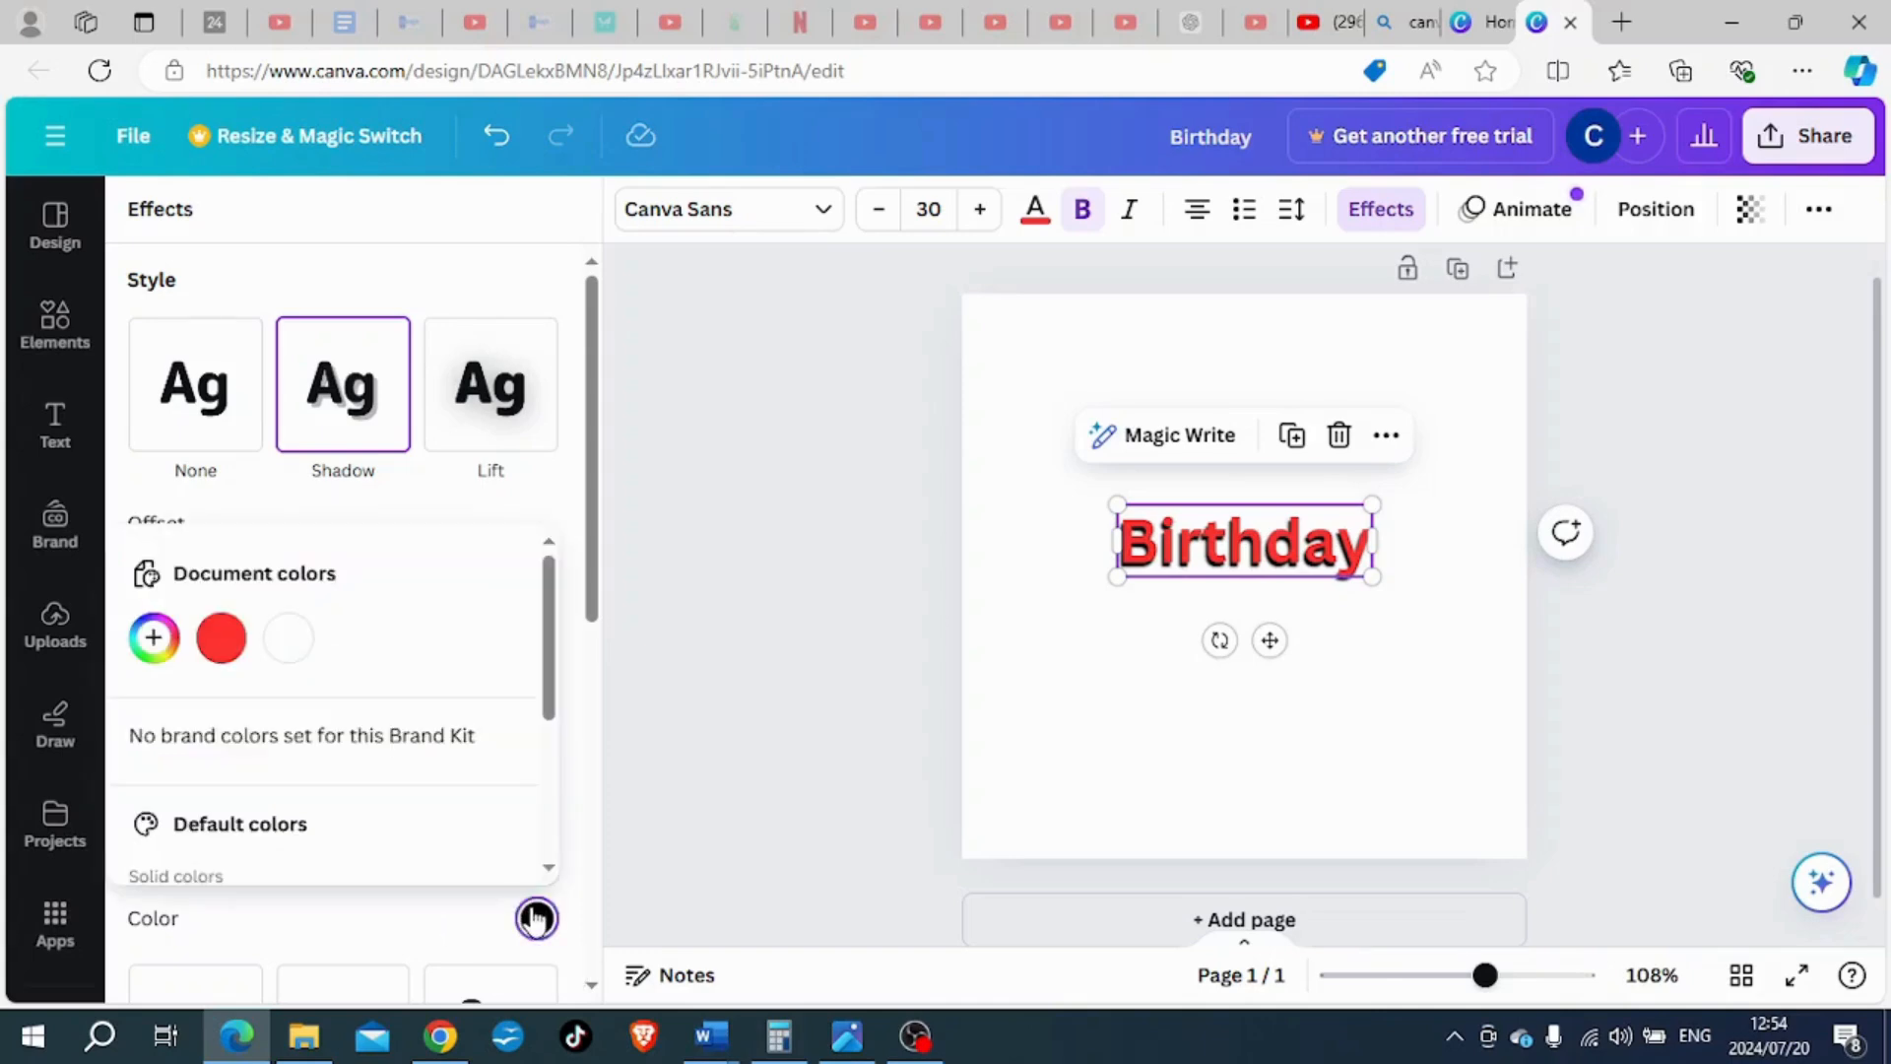
pyautogui.click(153, 637)
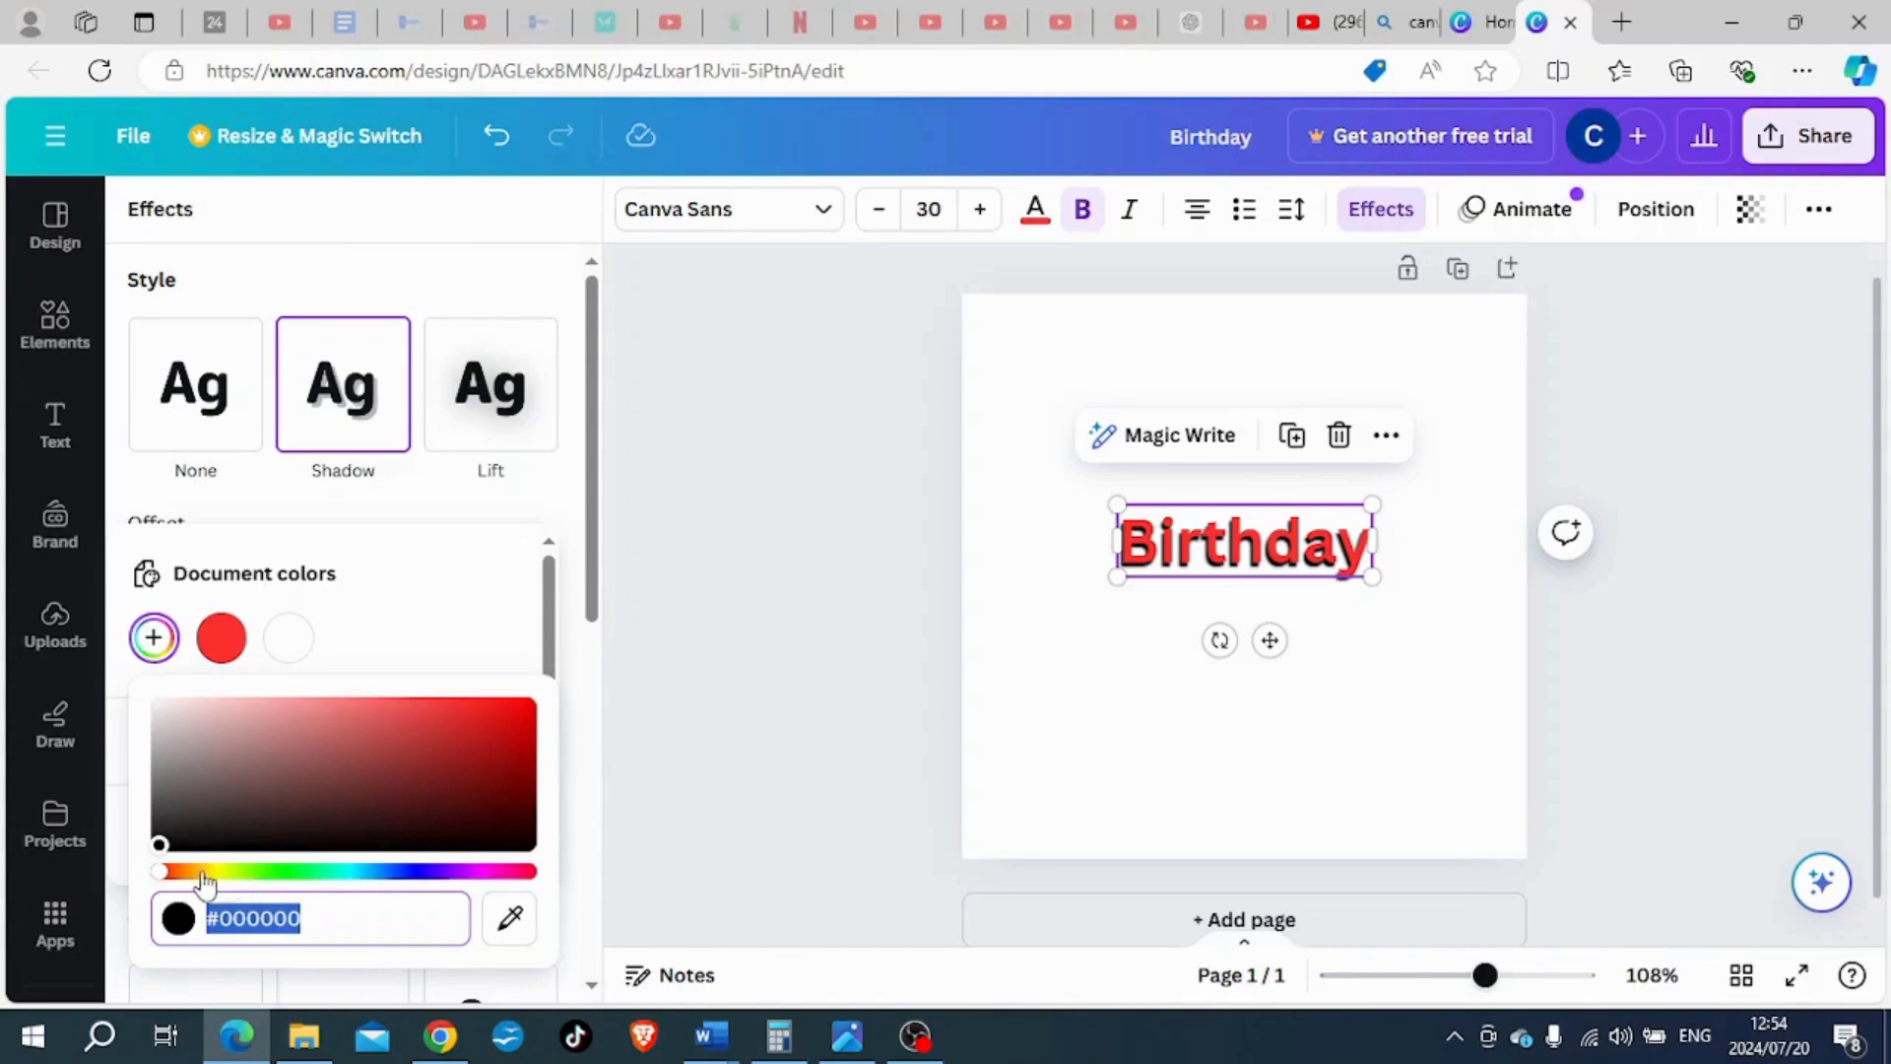
pyautogui.click(171, 873)
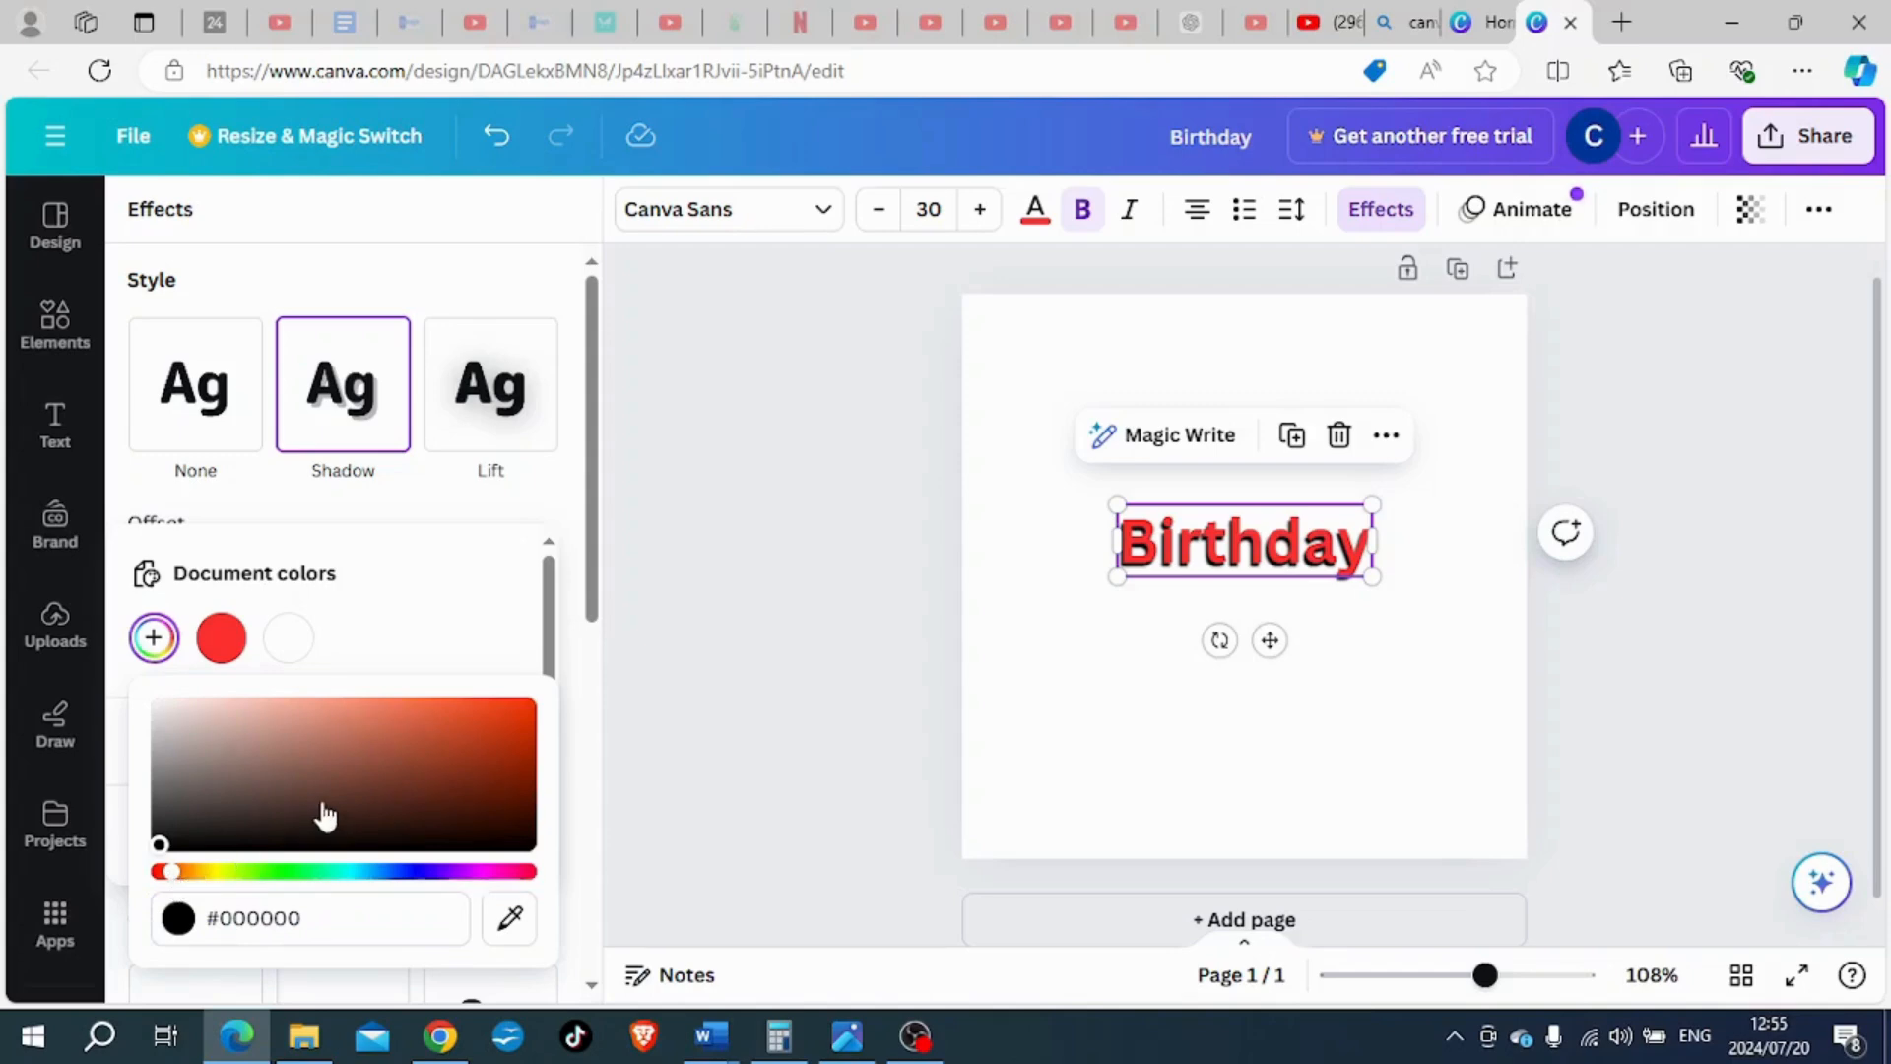
pyautogui.click(280, 710)
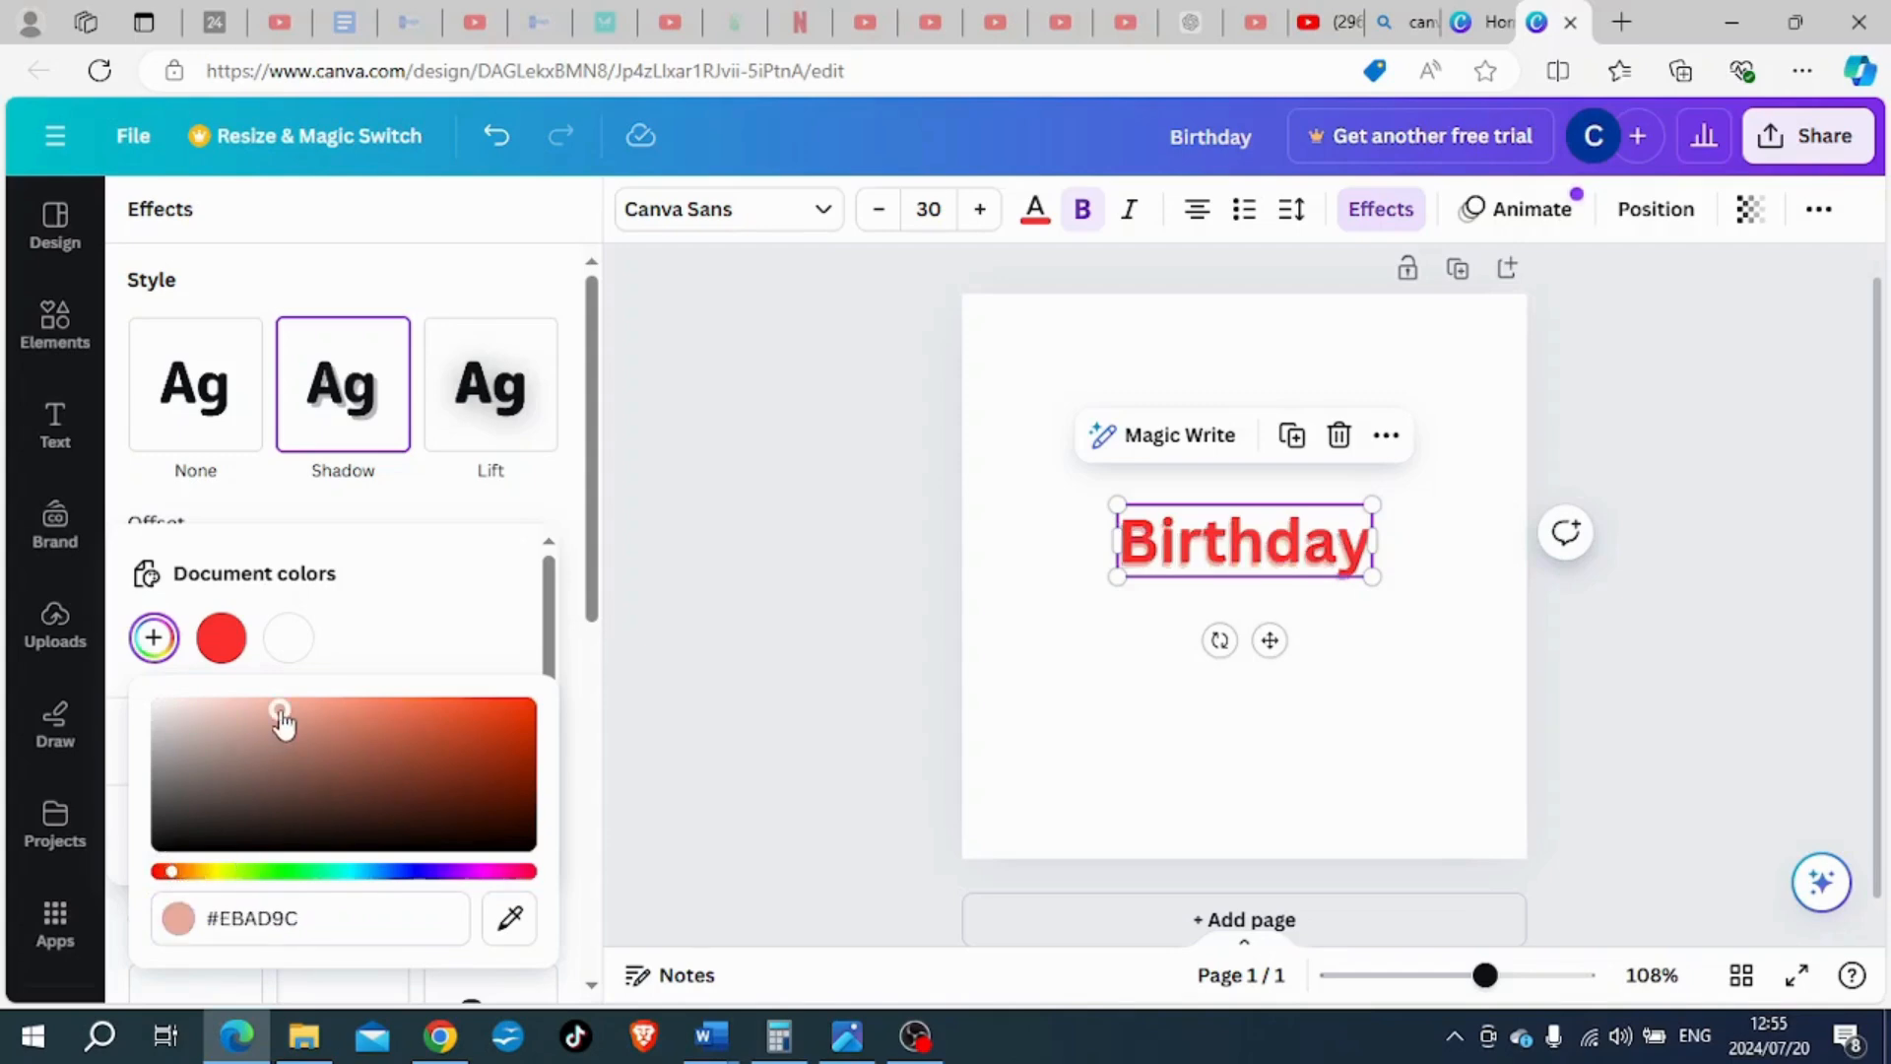
pyautogui.click(407, 873)
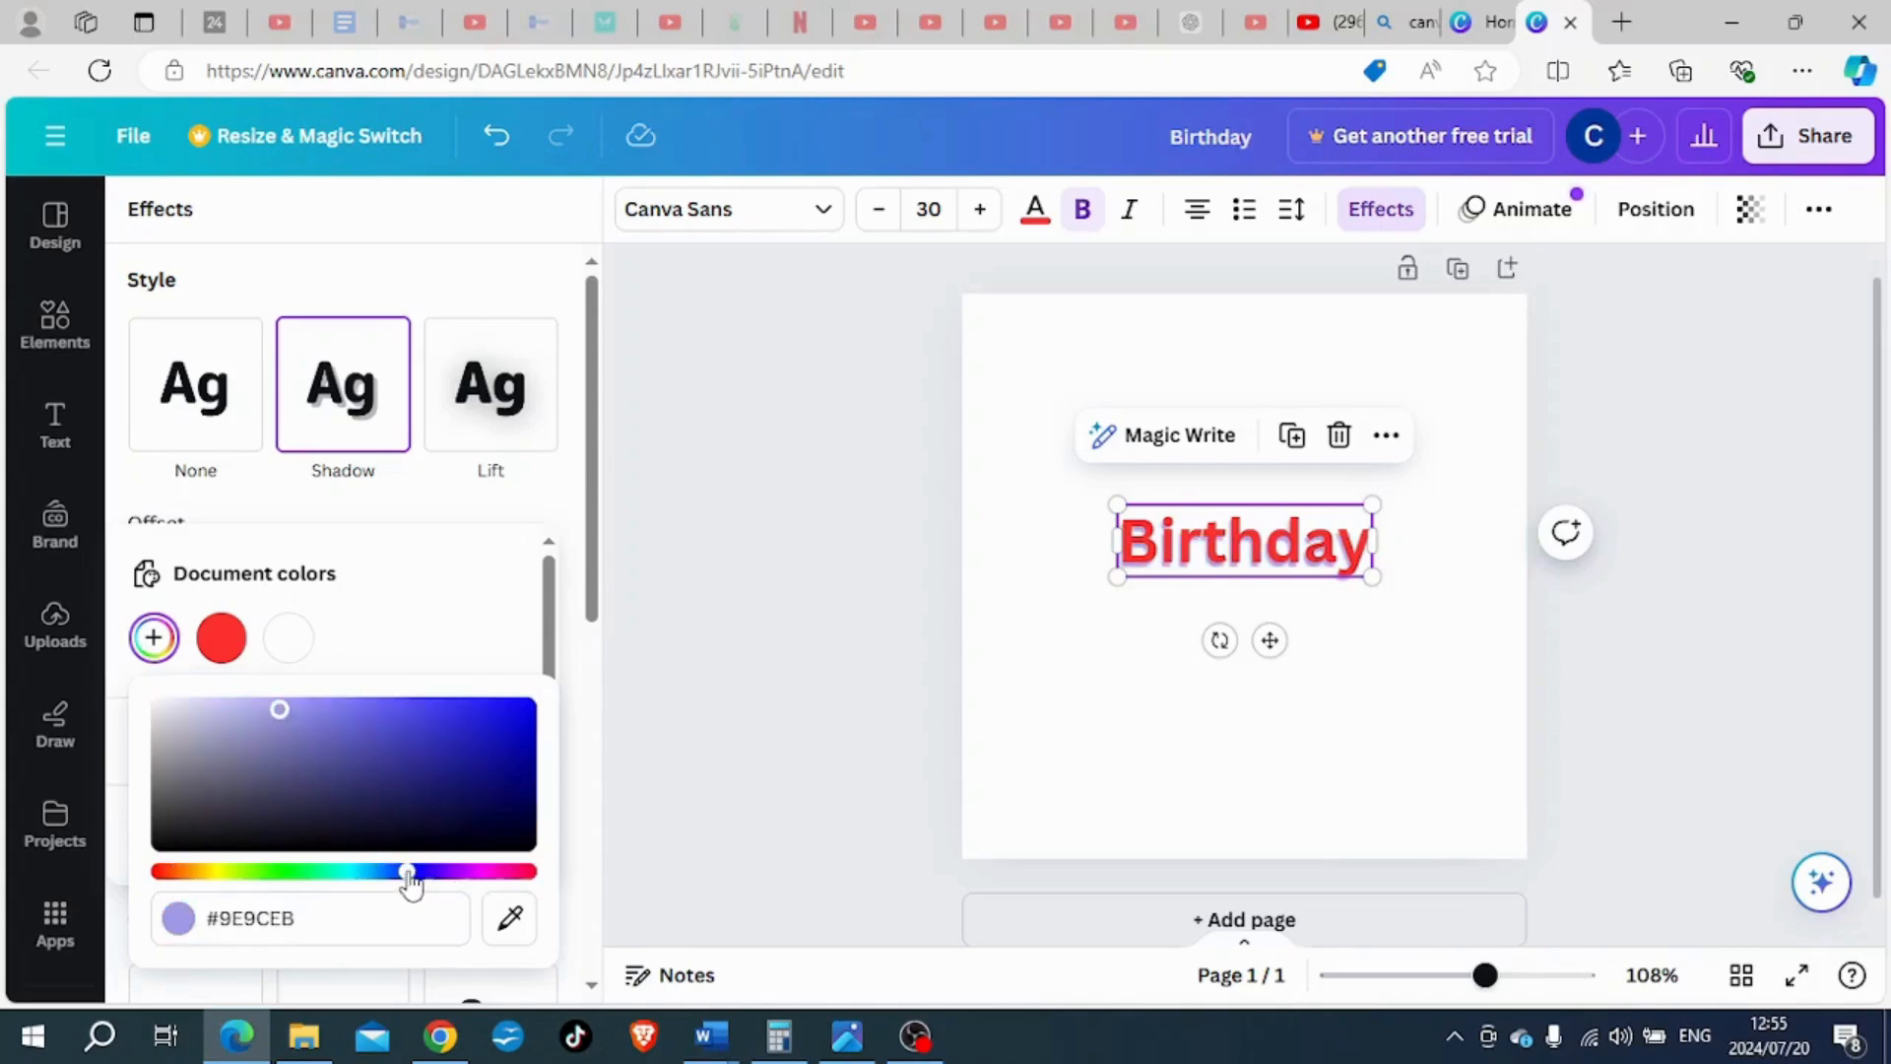
pyautogui.click(517, 731)
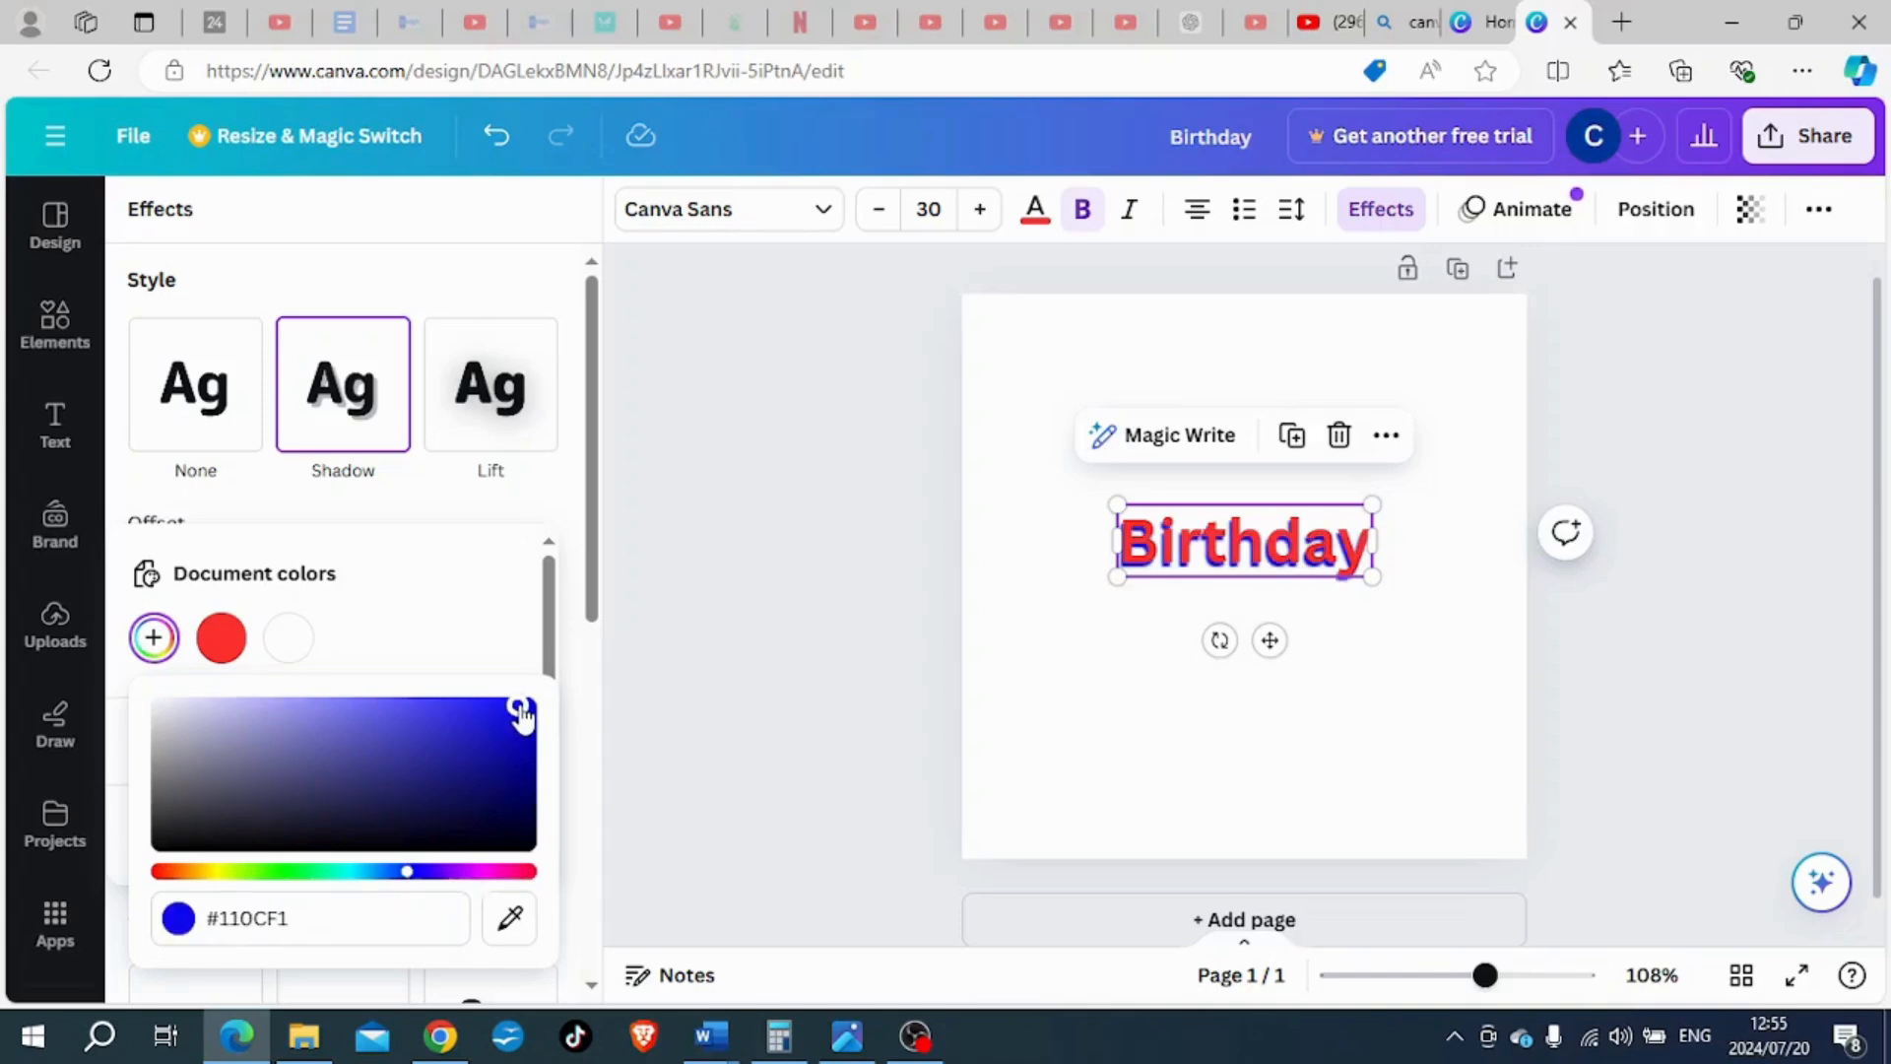
pyautogui.click(445, 618)
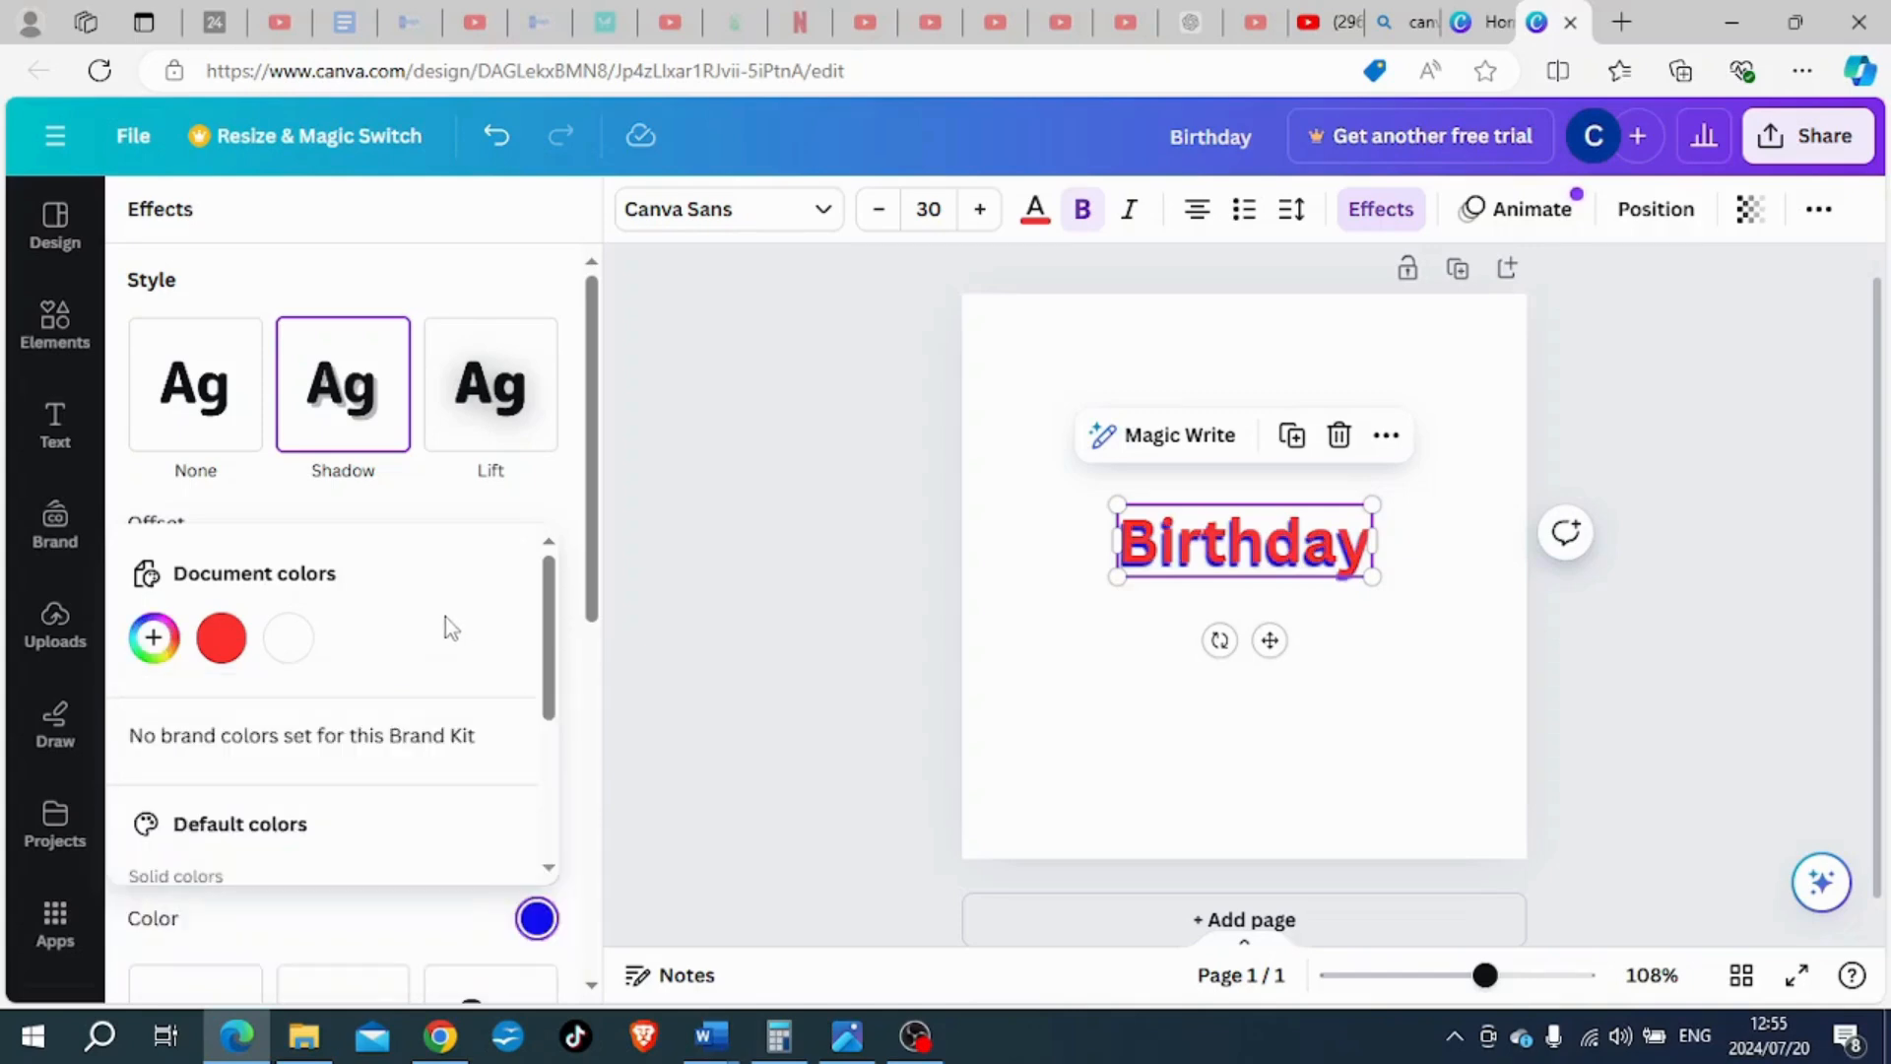
# - Try the "Birthday" heading's shadow with direction -162, blur 99 and a smaller offset, and remove the Shadow effect
pyautogui.scroll(-3, 438, 635)
pyautogui.scroll(2, 436, 641)
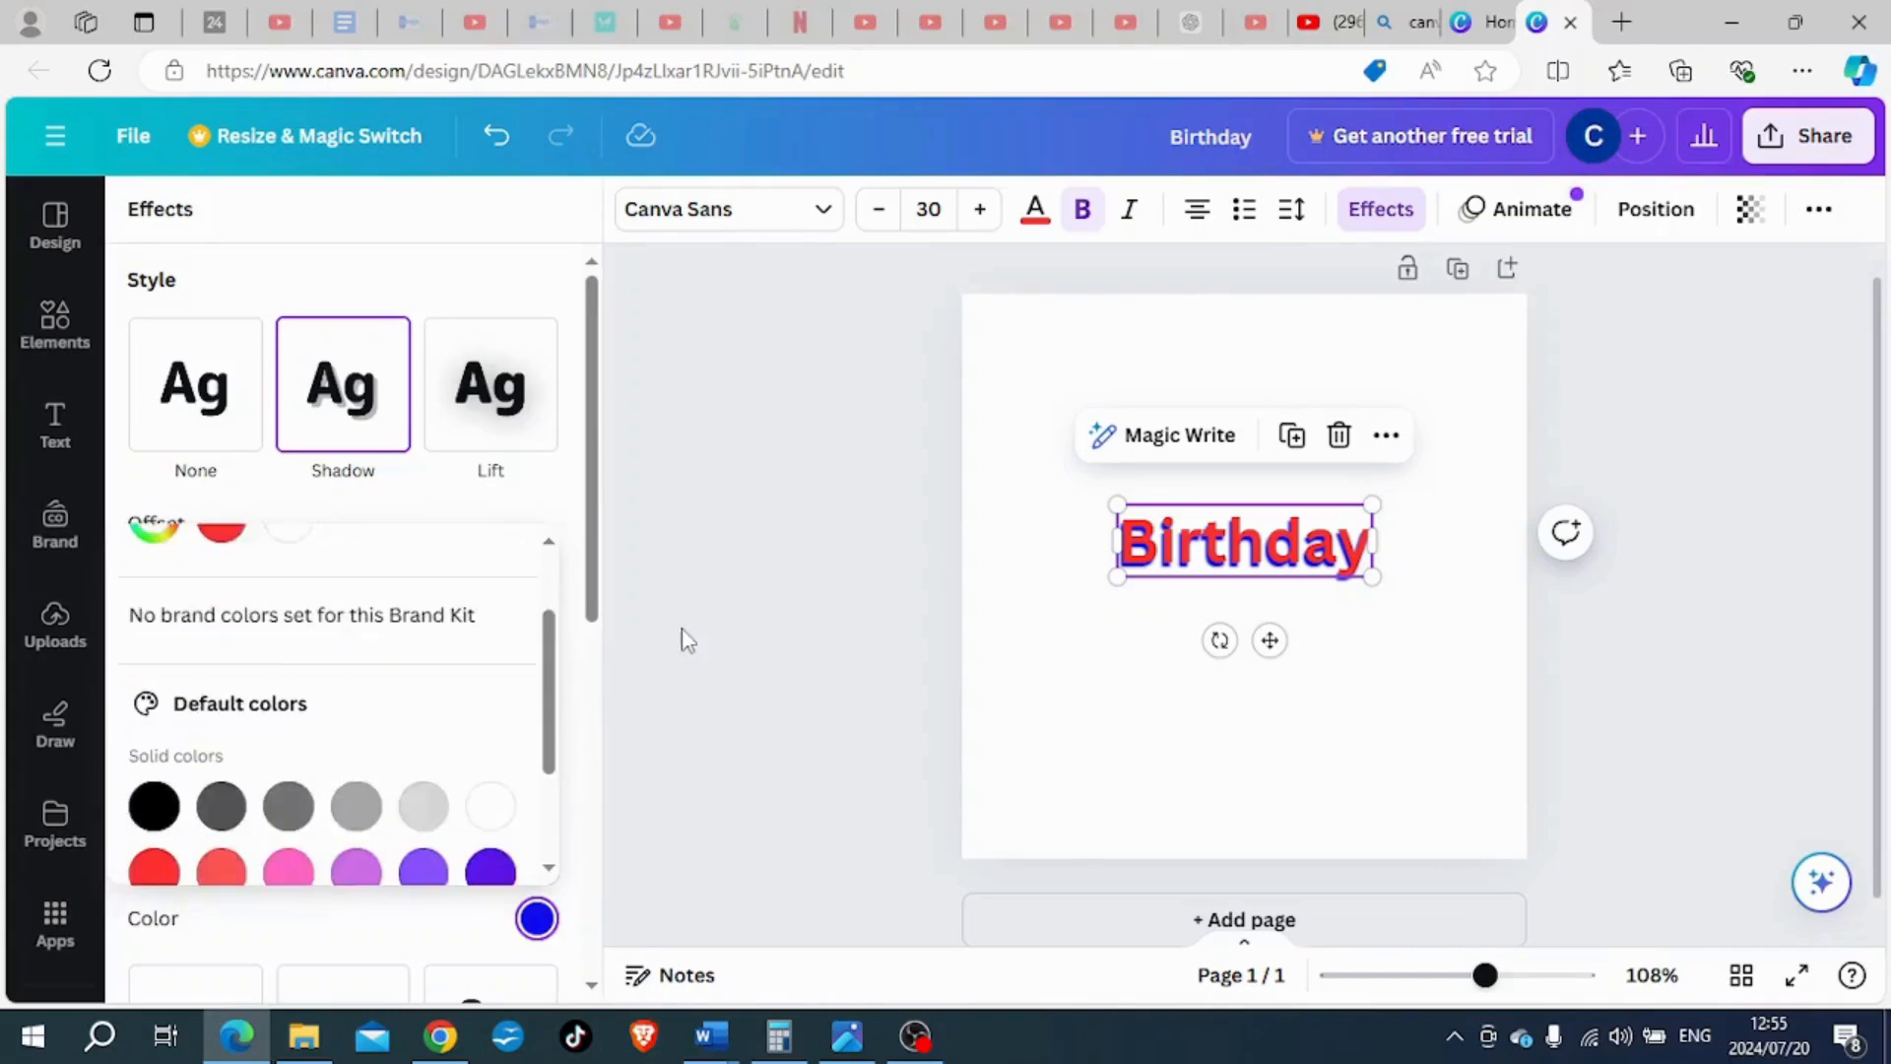
pyautogui.click(780, 647)
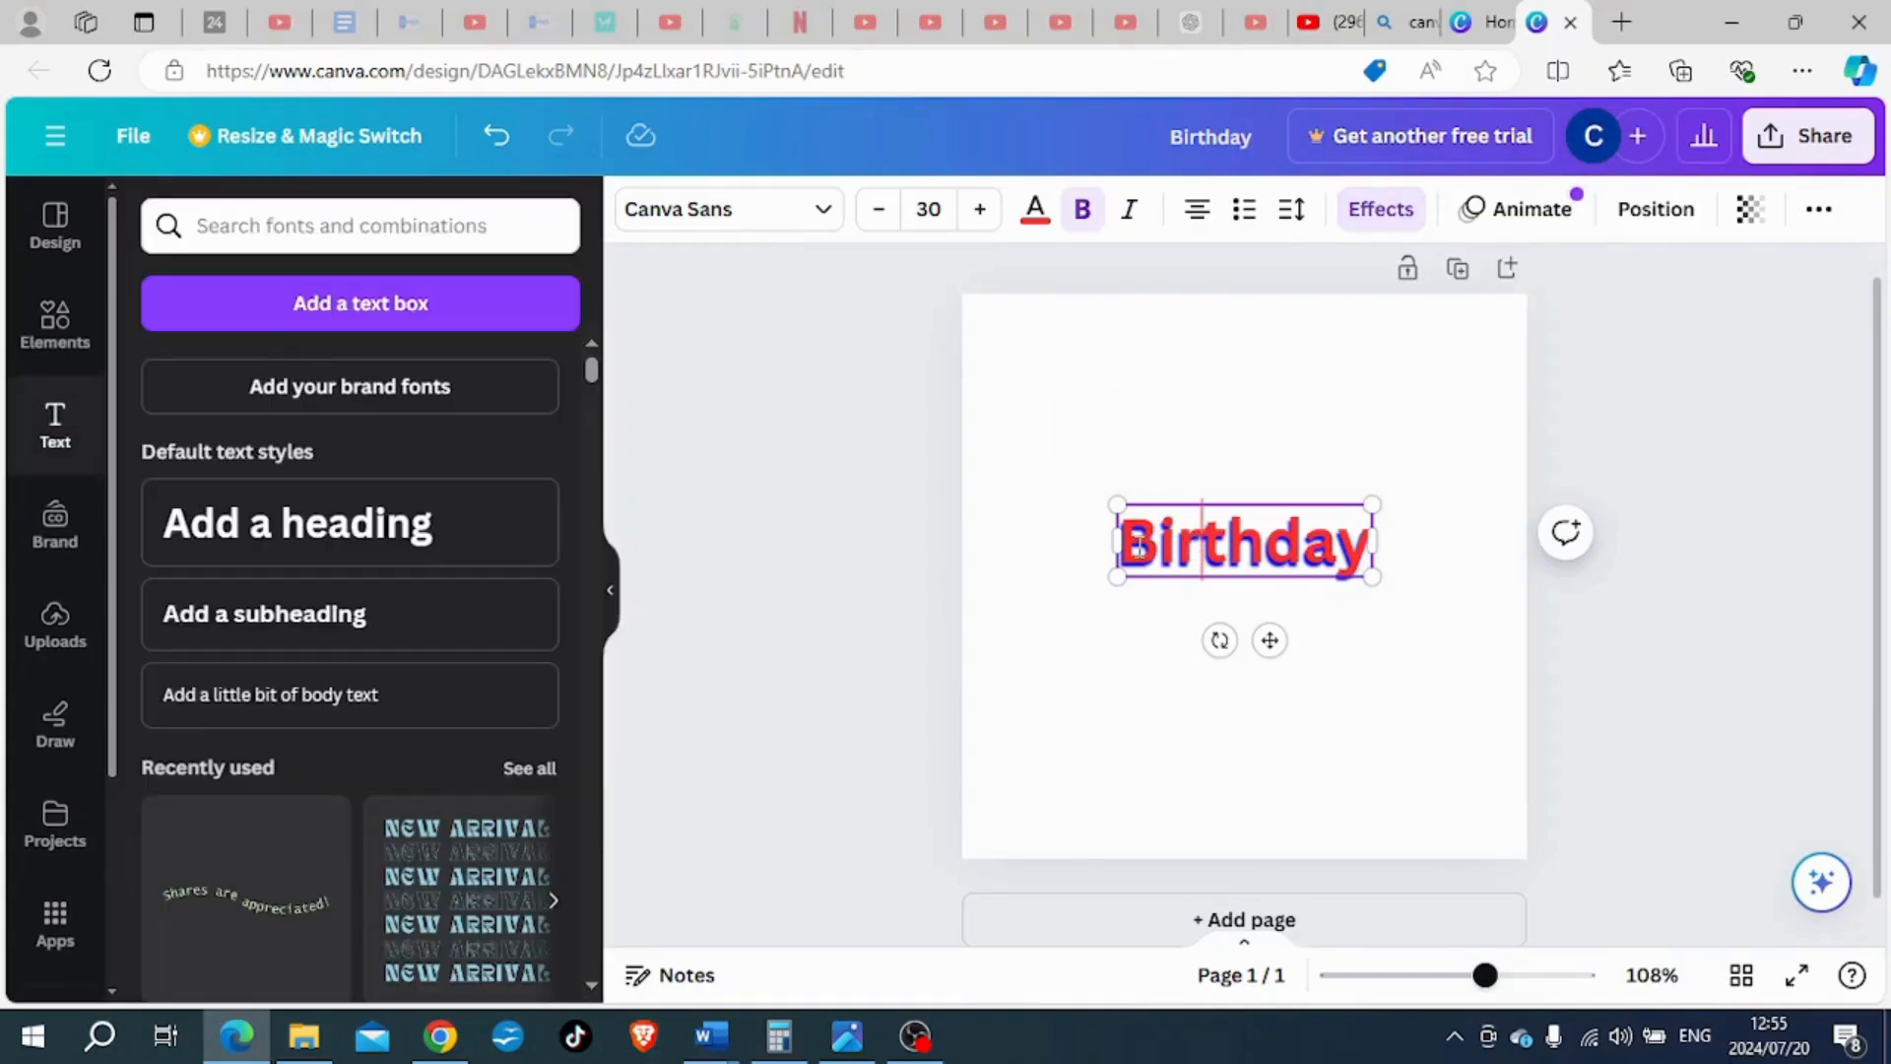
pyautogui.click(921, 561)
pyautogui.click(1286, 542)
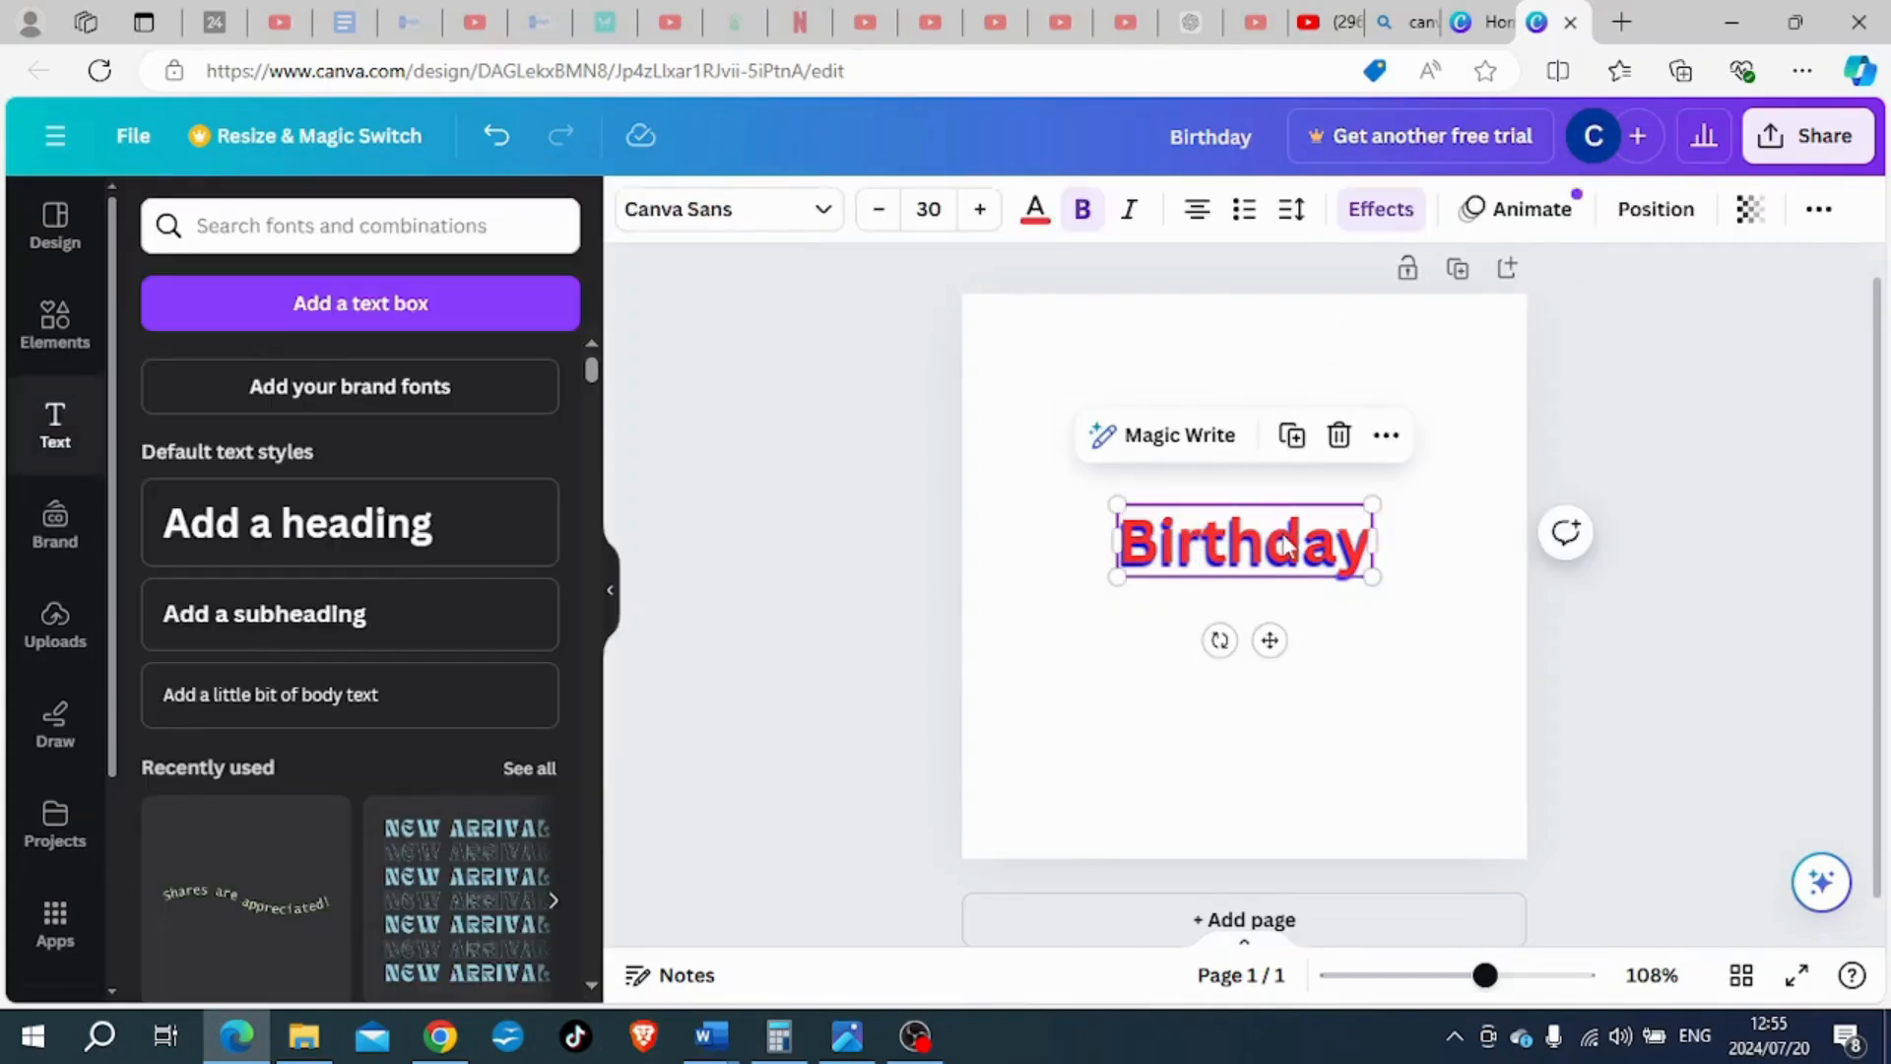
pyautogui.click(1378, 213)
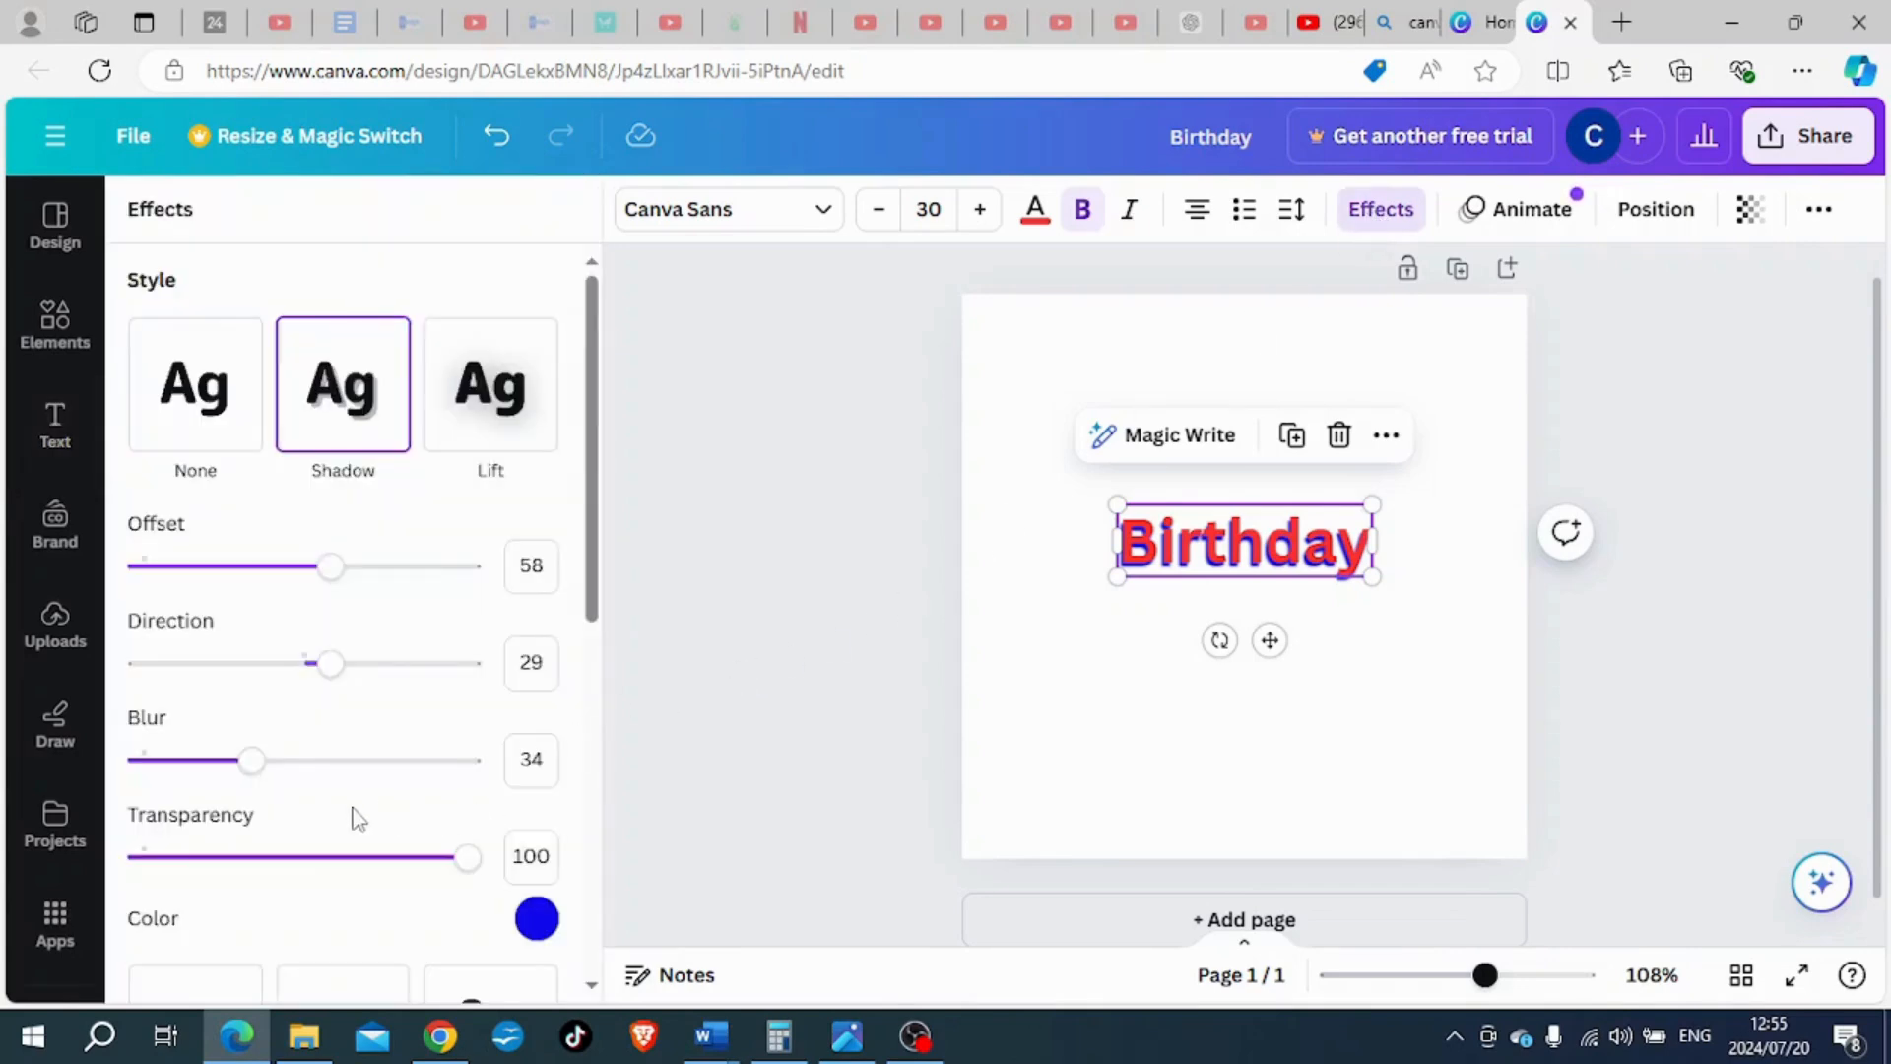
pyautogui.moveTo(253, 764); pyautogui.dragTo(198, 761)
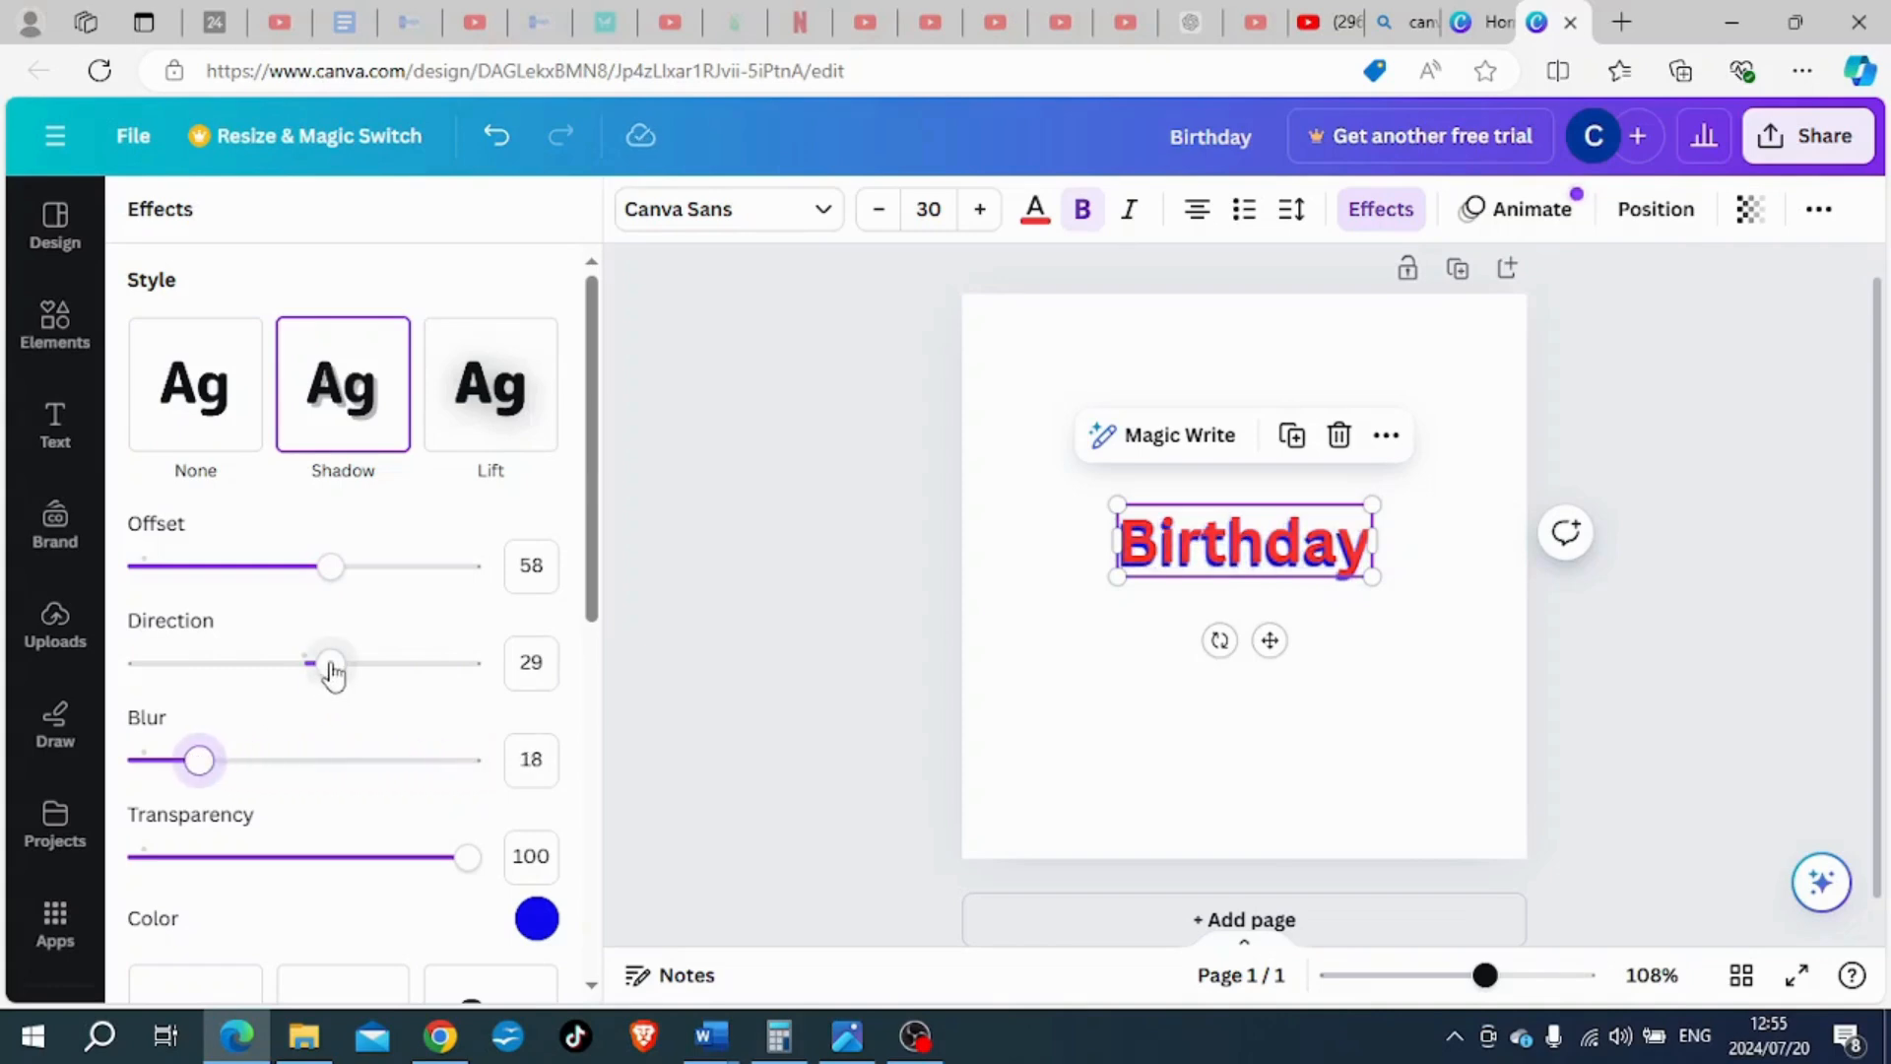
pyautogui.moveTo(331, 665); pyautogui.dragTo(158, 669)
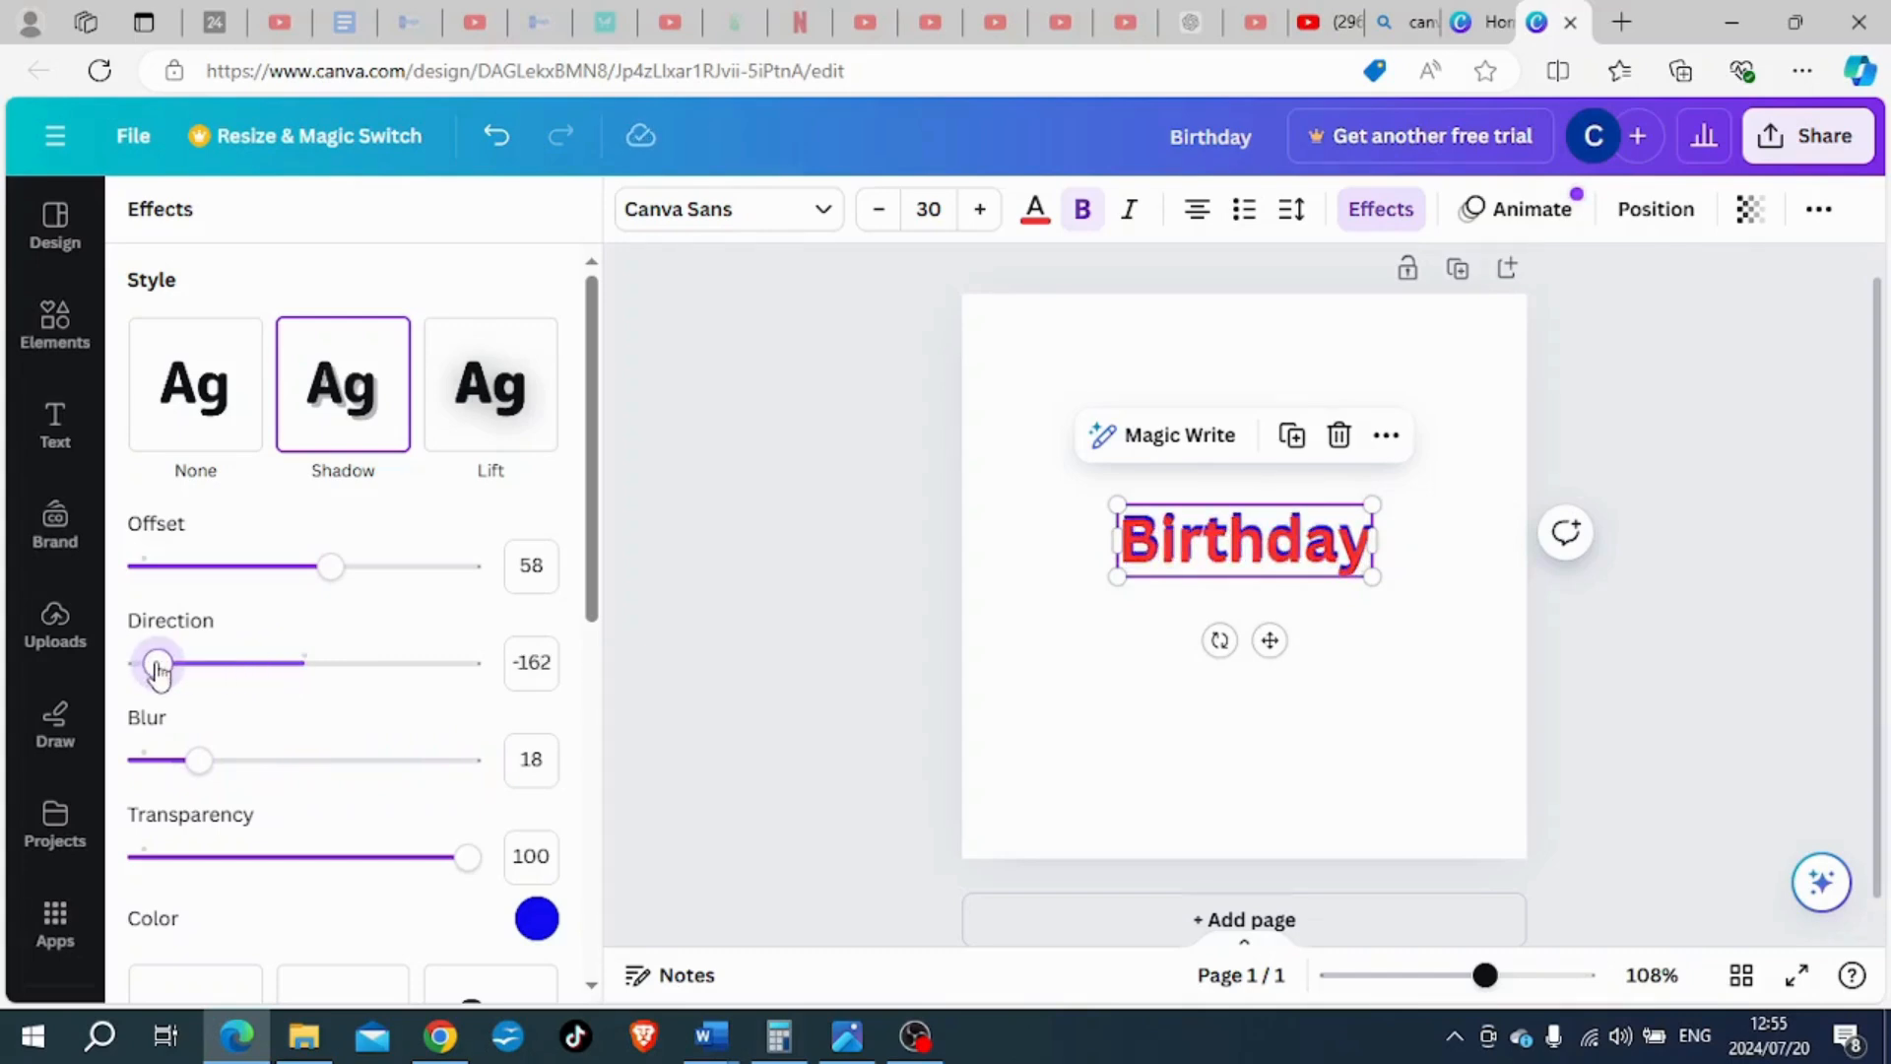
pyautogui.moveTo(198, 760); pyautogui.dragTo(470, 757)
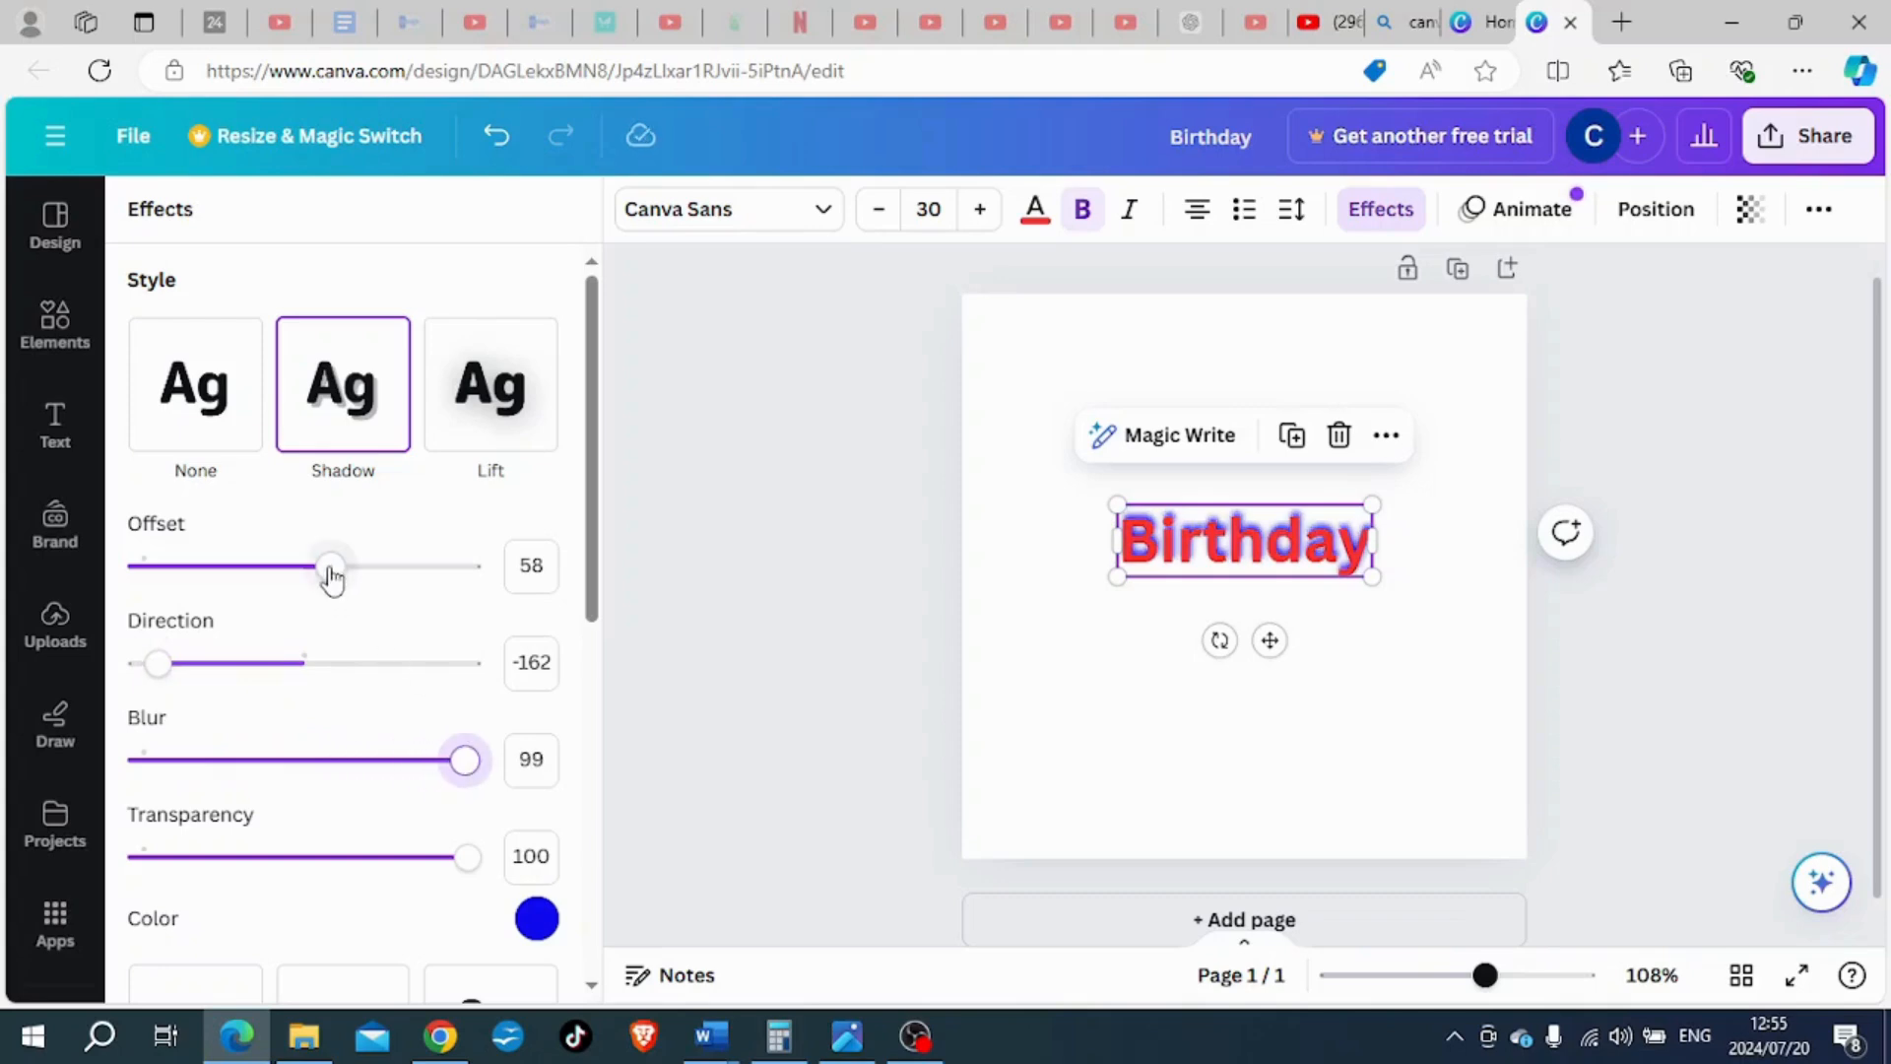
pyautogui.moveTo(331, 567); pyautogui.dragTo(303, 594)
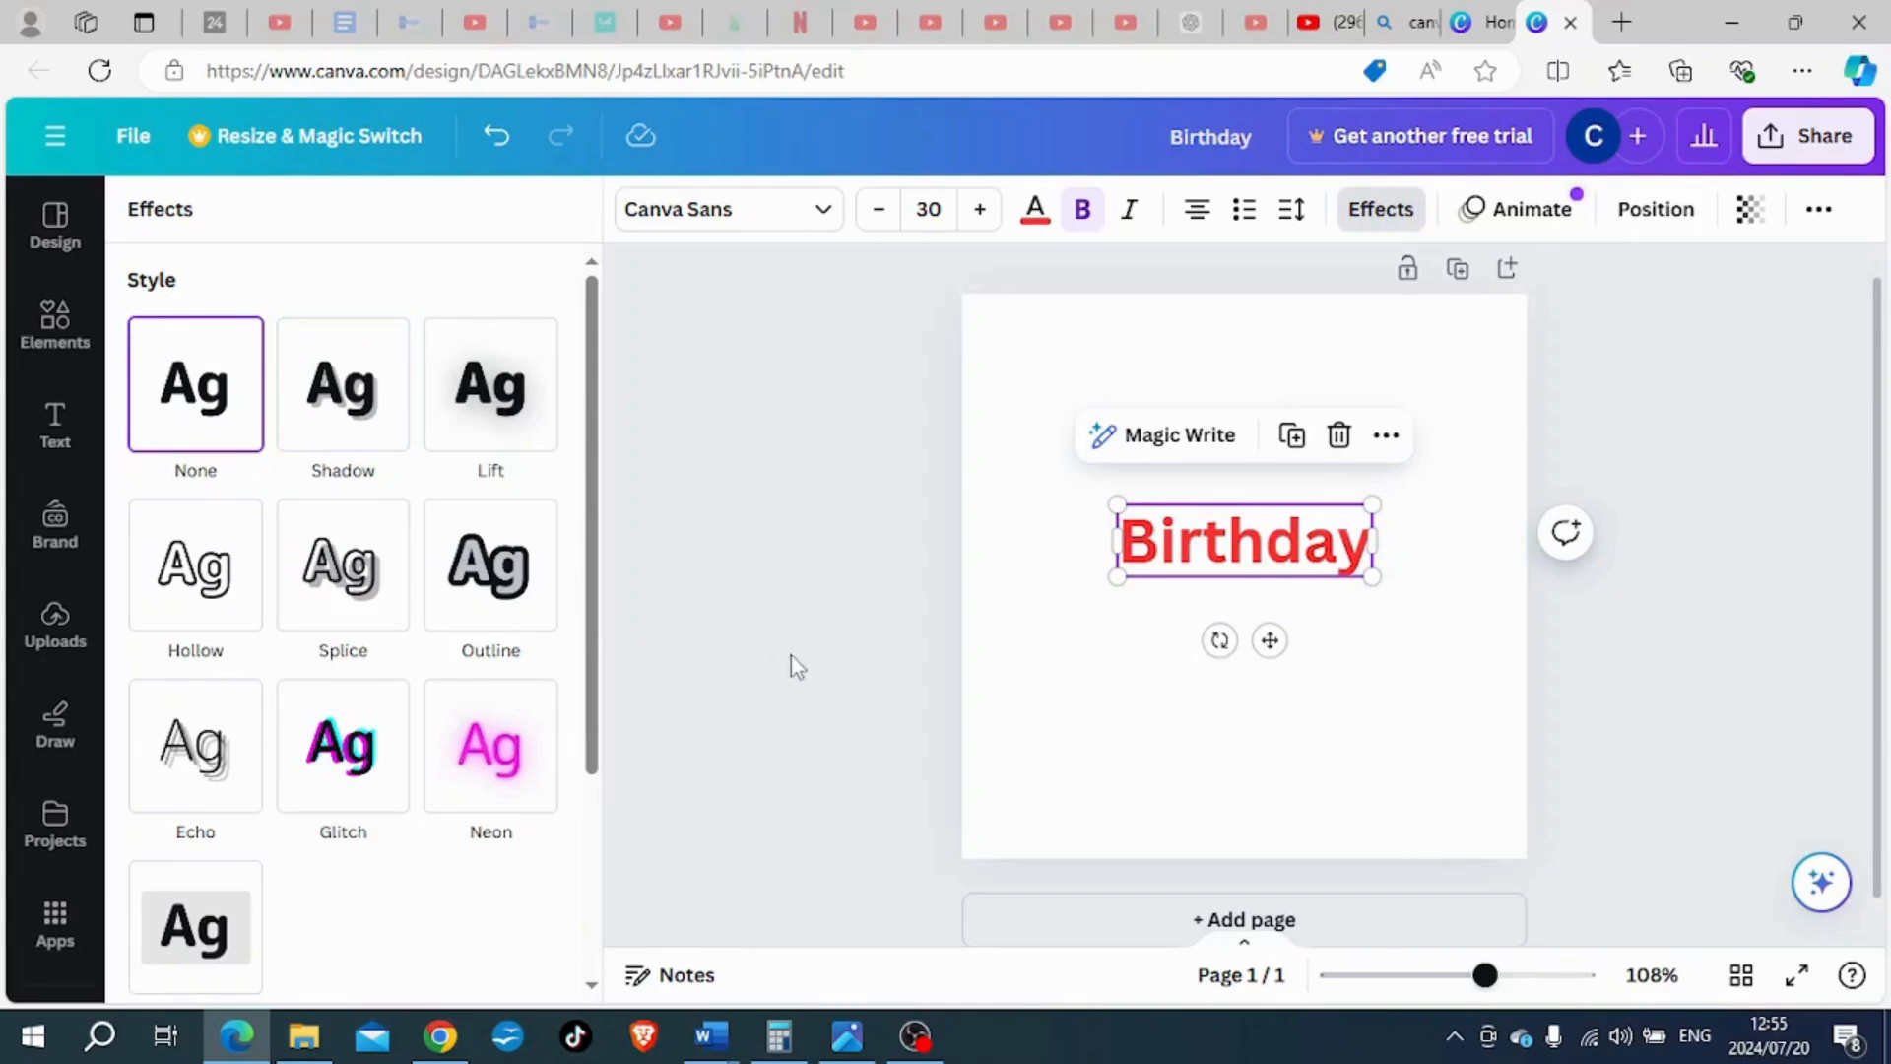
# - Try the Lift effect on the "Birthday" heading with a lower intensity, and set the style back to None
pyautogui.click(483, 390)
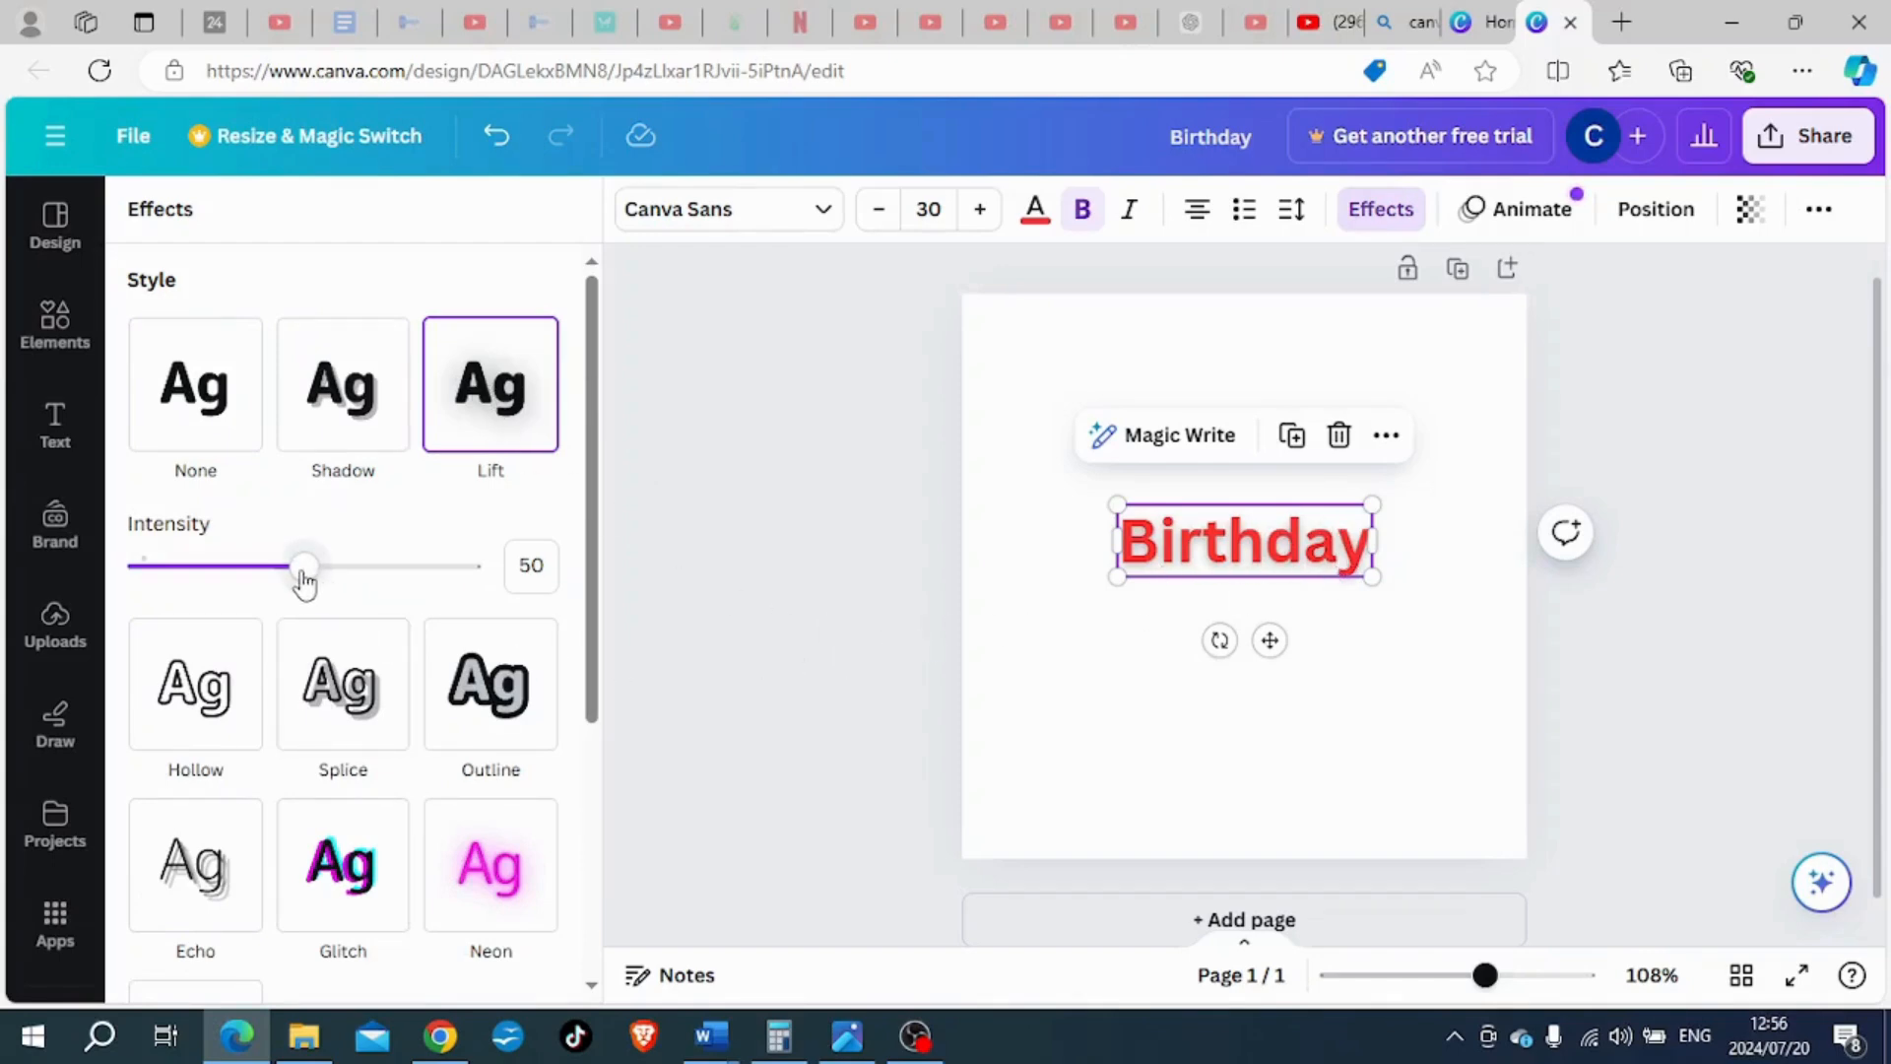
pyautogui.moveTo(306, 581)
pyautogui.mouseDown()
pyautogui.moveTo(512, 581)
pyautogui.moveTo(148, 579)
pyautogui.moveTo(490, 581)
pyautogui.moveTo(283, 579)
pyautogui.mouseUp()
pyautogui.click(195, 394)
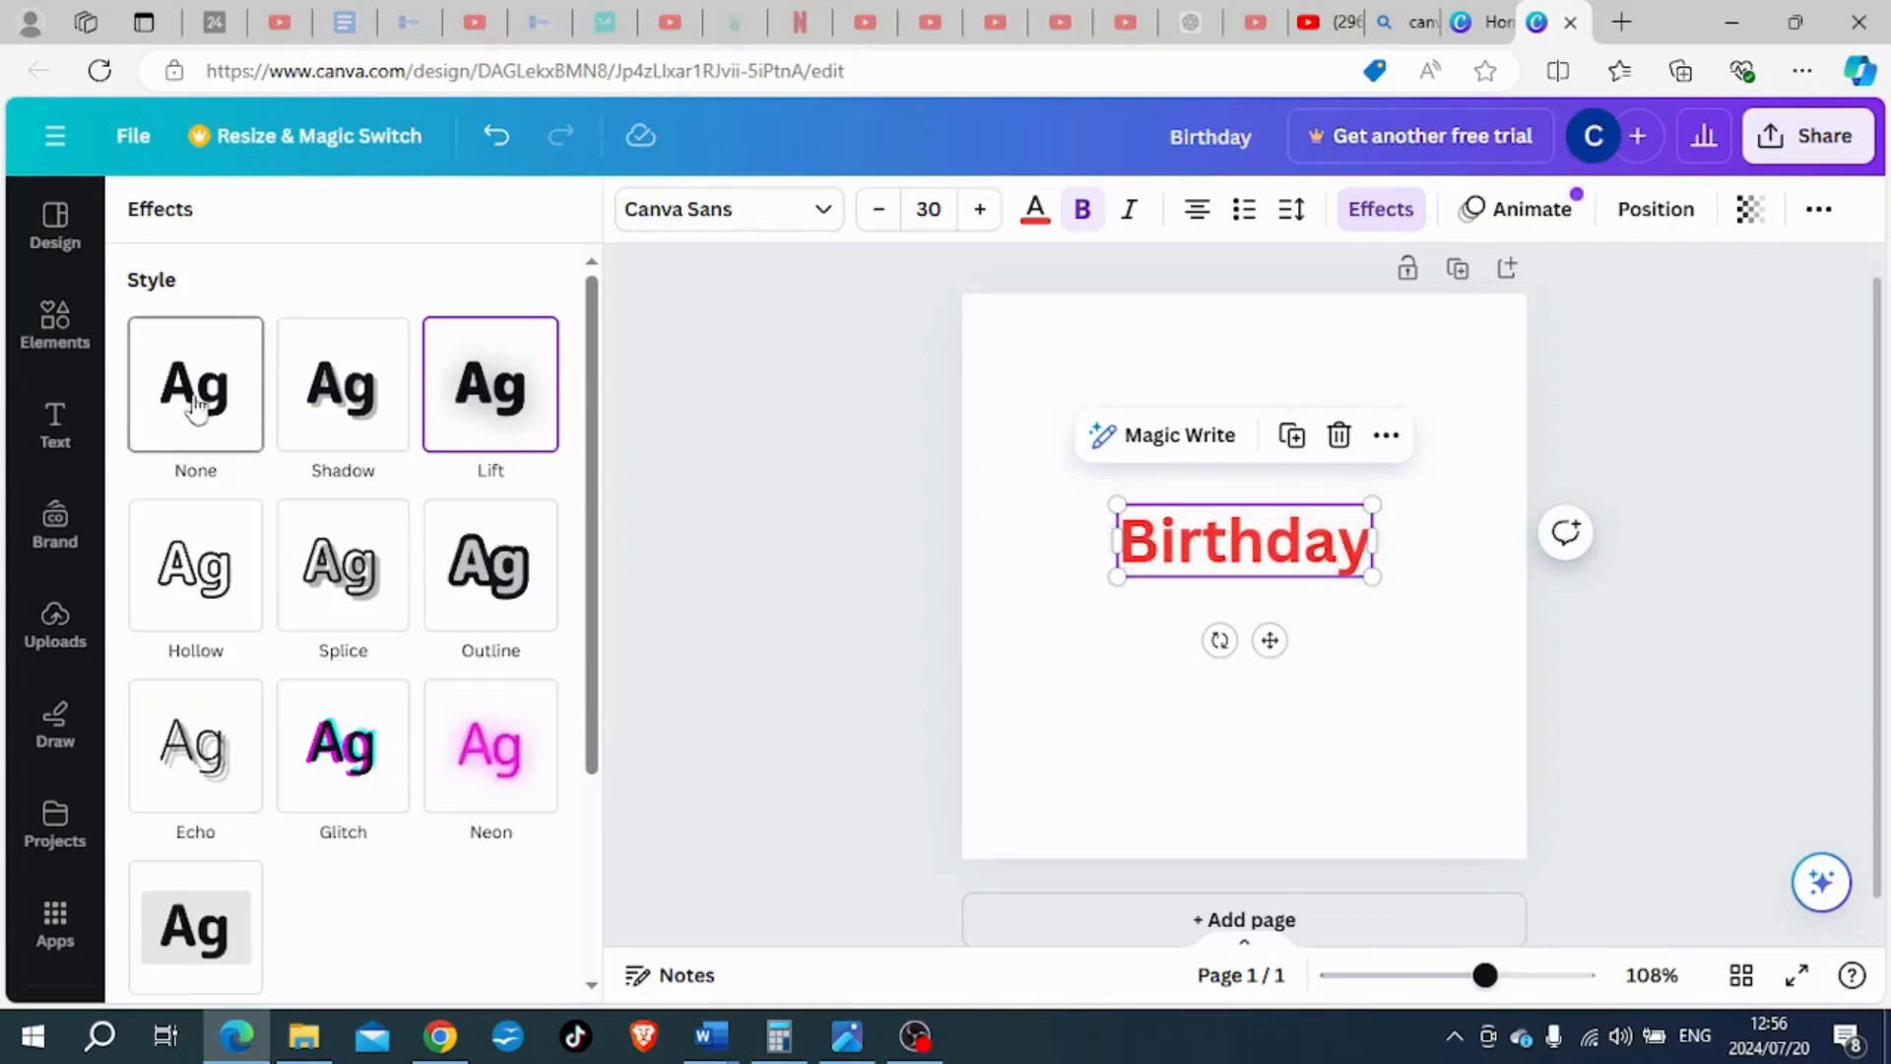
# - Try the Hollow effect on the "Birthday" heading with thickness 58, and set the style back to None
pyautogui.click(207, 577)
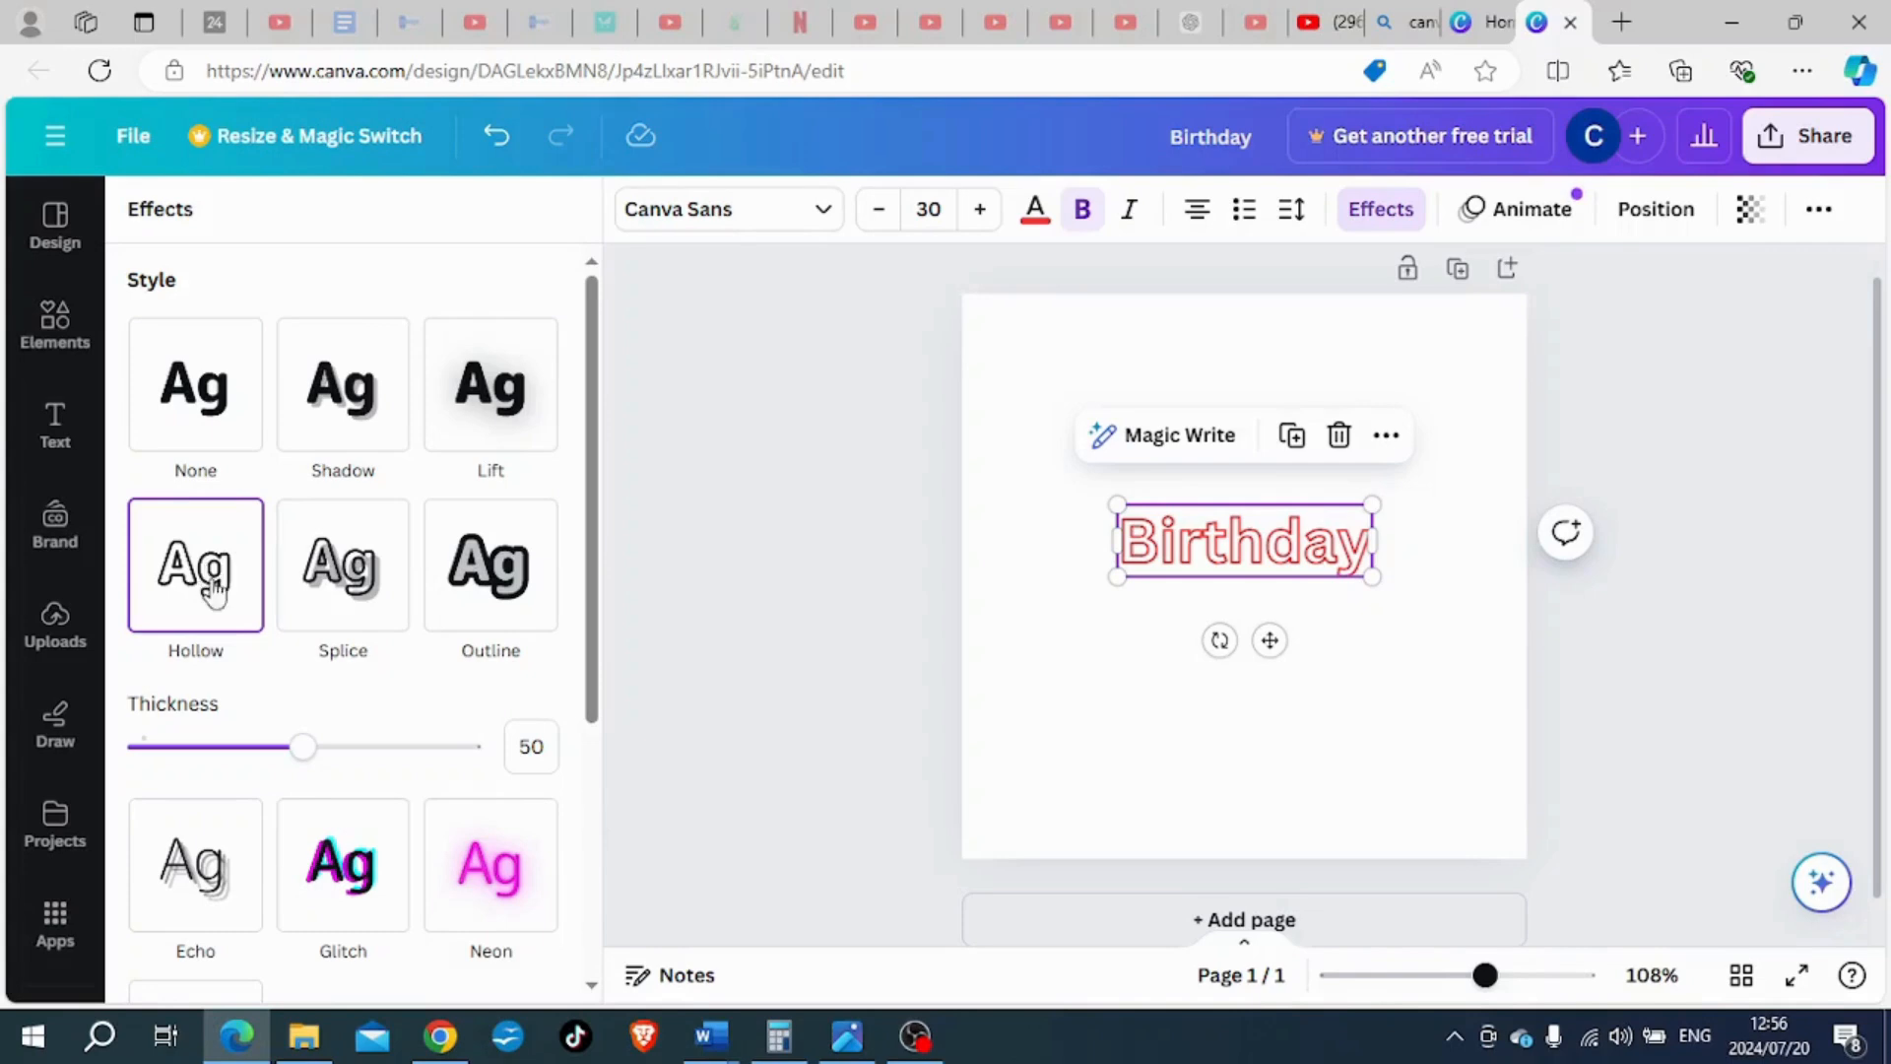
pyautogui.moveTo(300, 749); pyautogui.dragTo(332, 776)
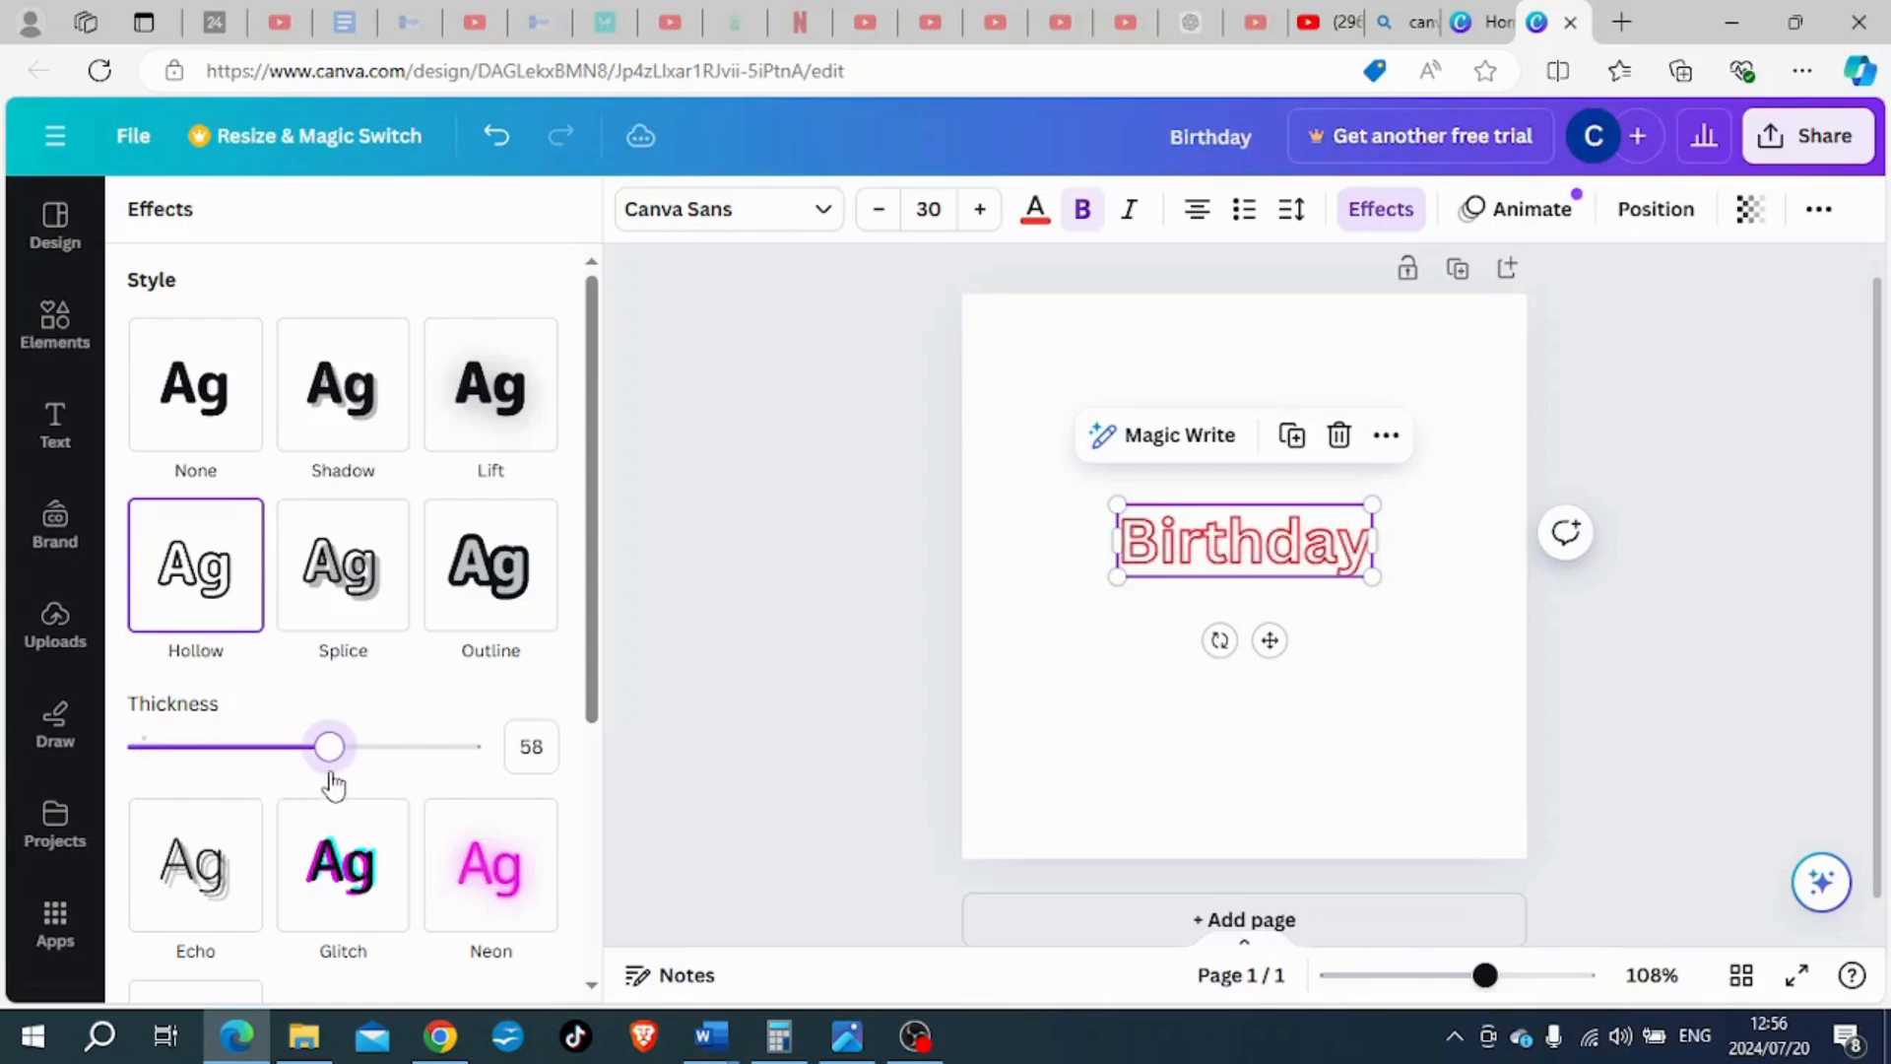
pyautogui.click(179, 433)
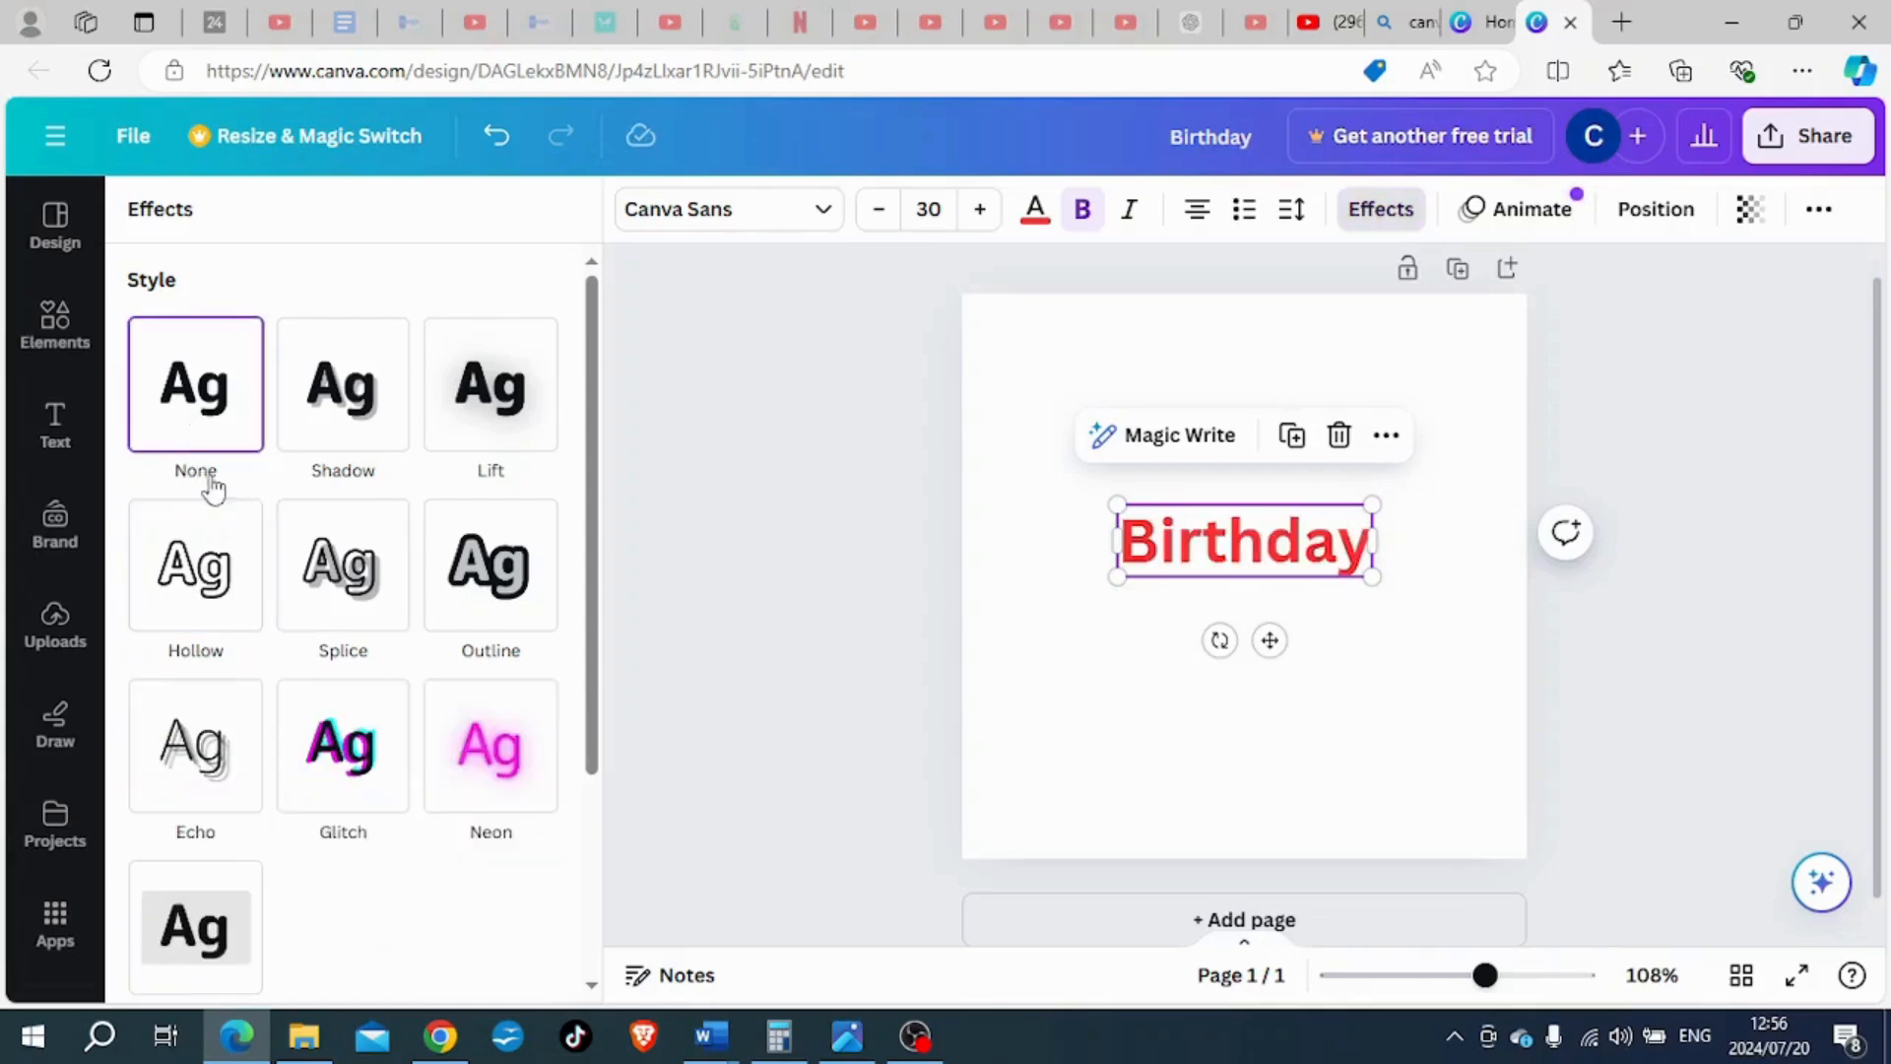
# - Apply the Splice effect to the "Birthday" heading with a custom near-black colour, #0E0E0E
pyautogui.click(336, 571)
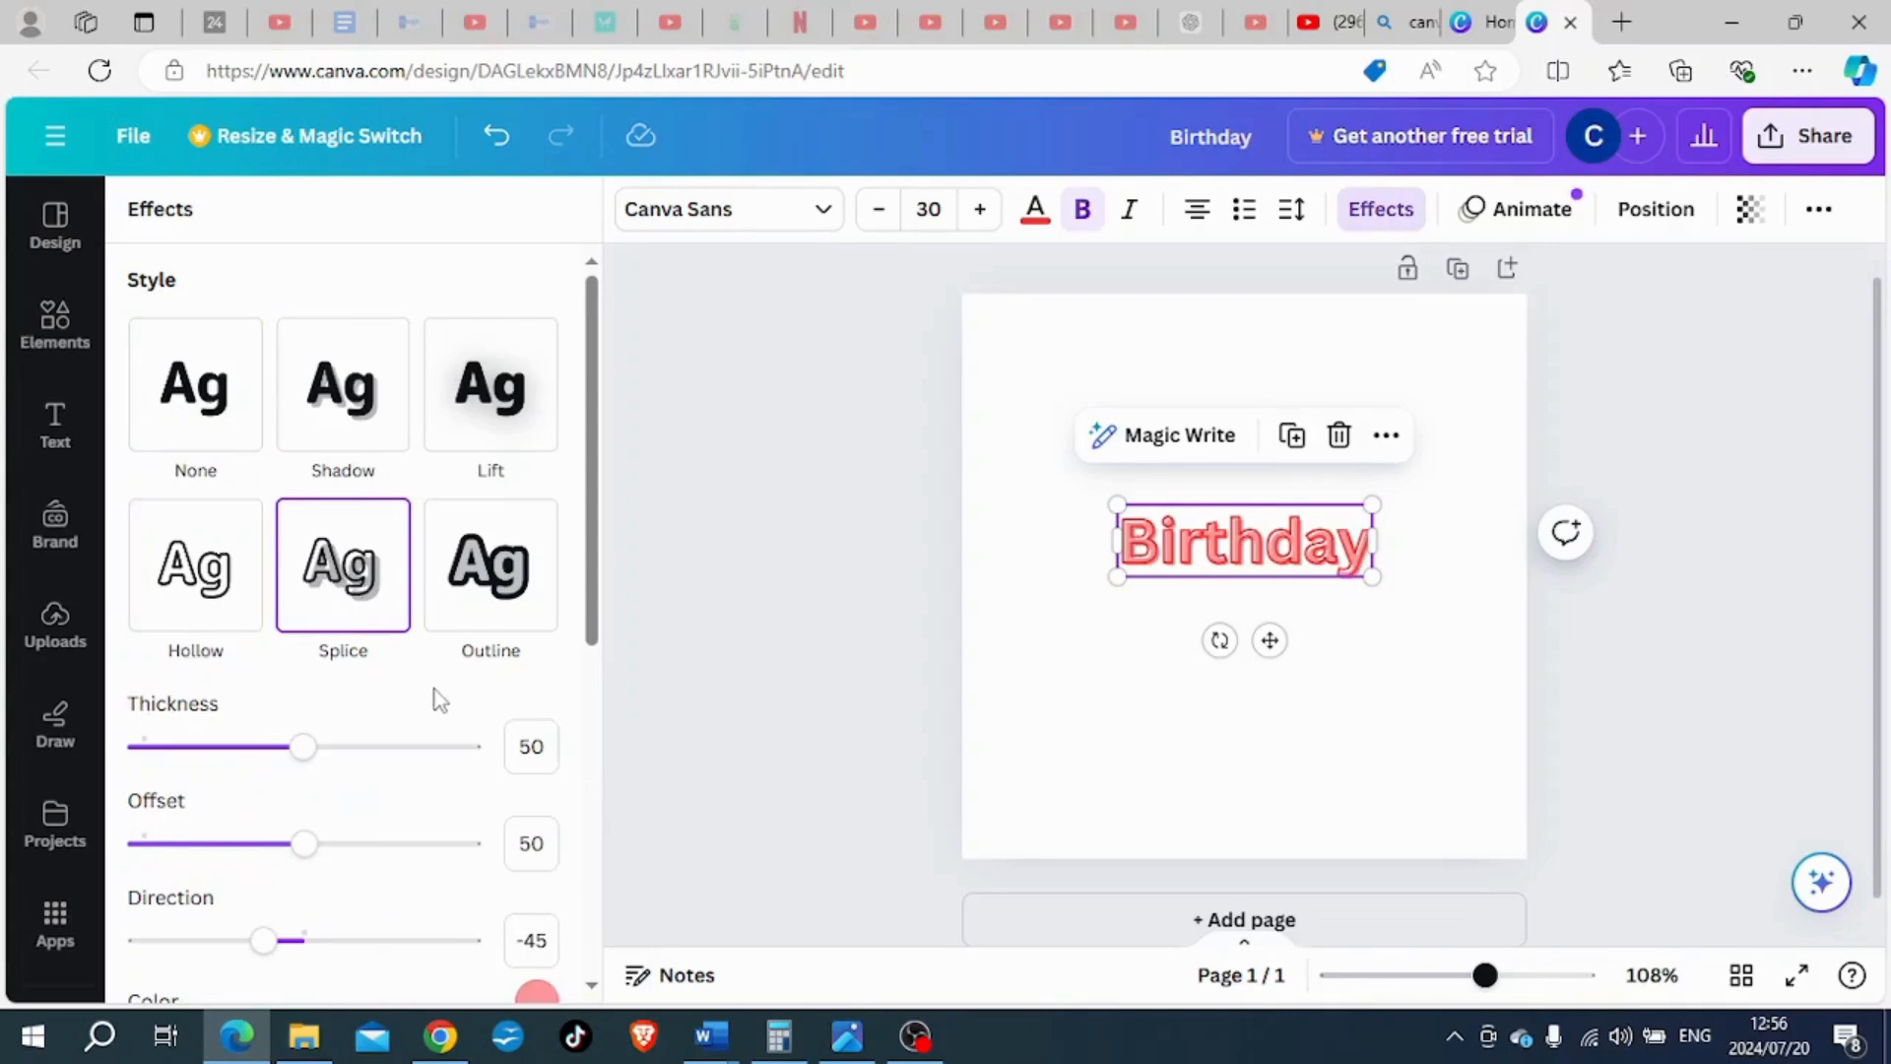
pyautogui.scroll(-1, 436, 699)
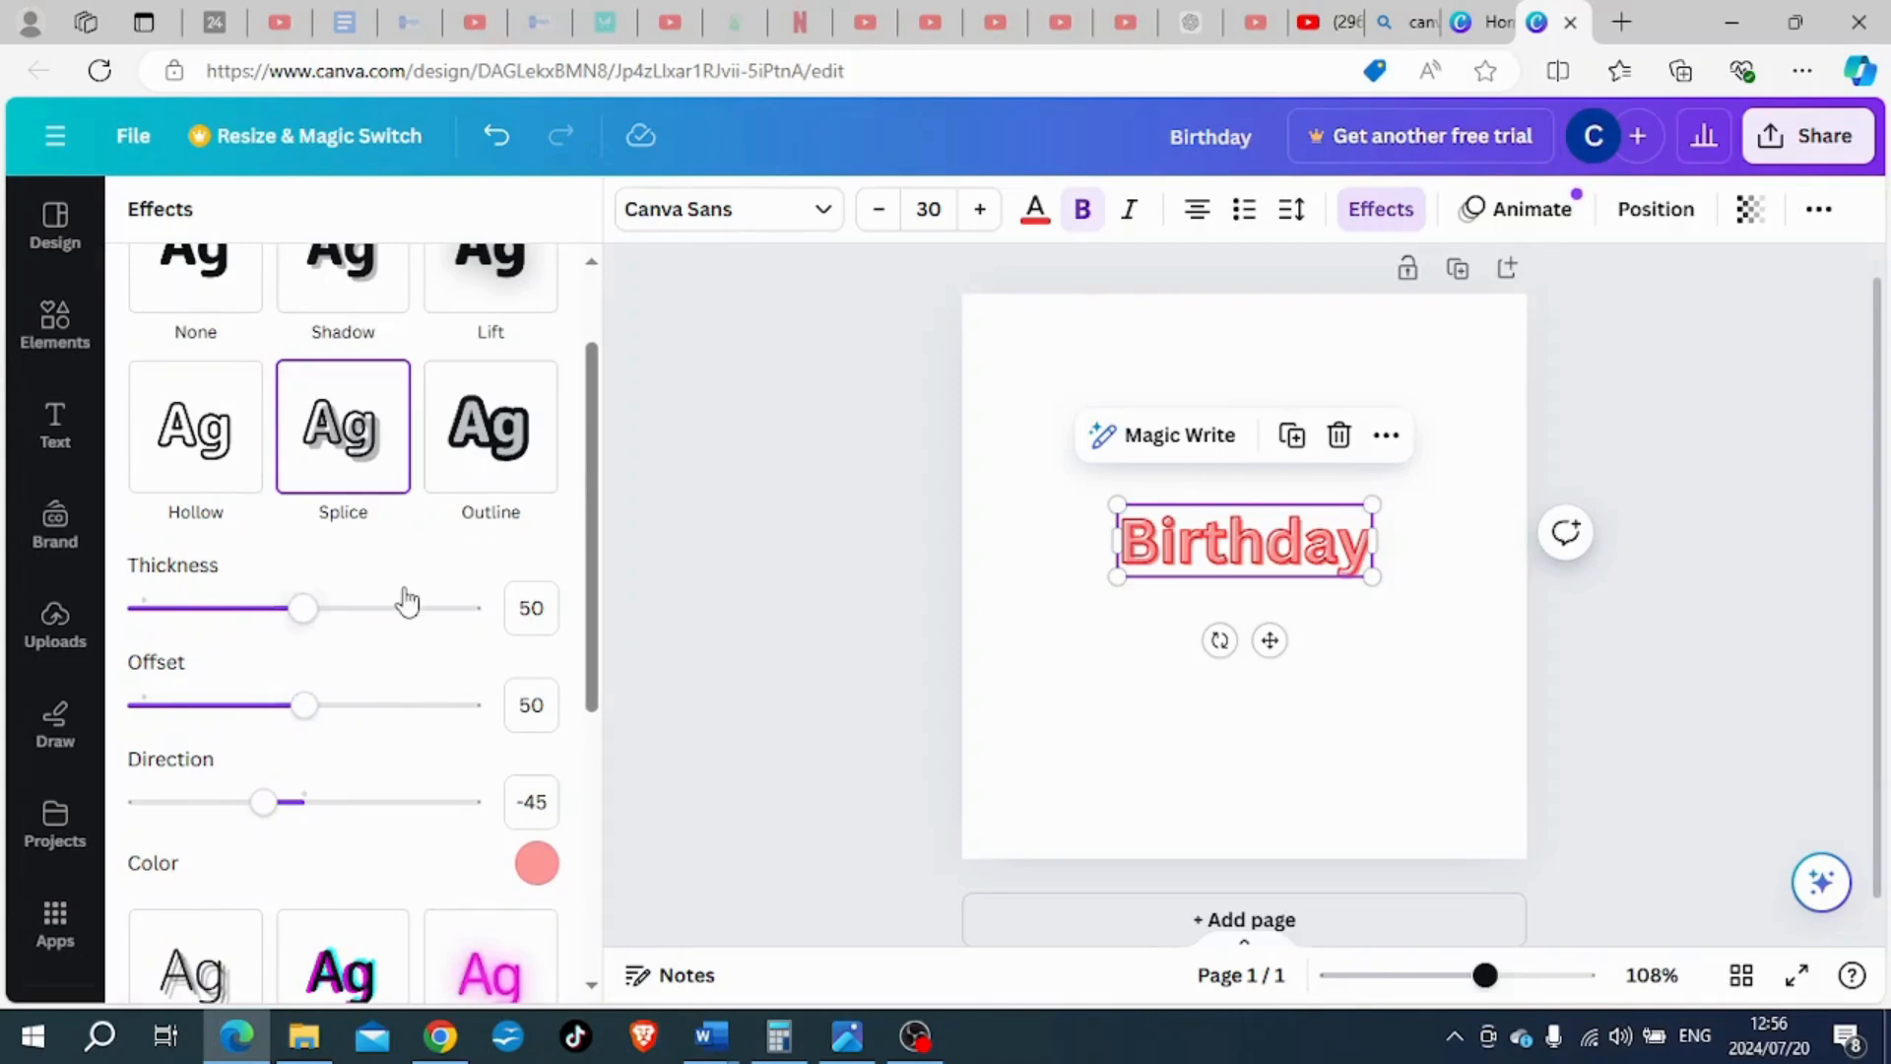
pyautogui.click(540, 866)
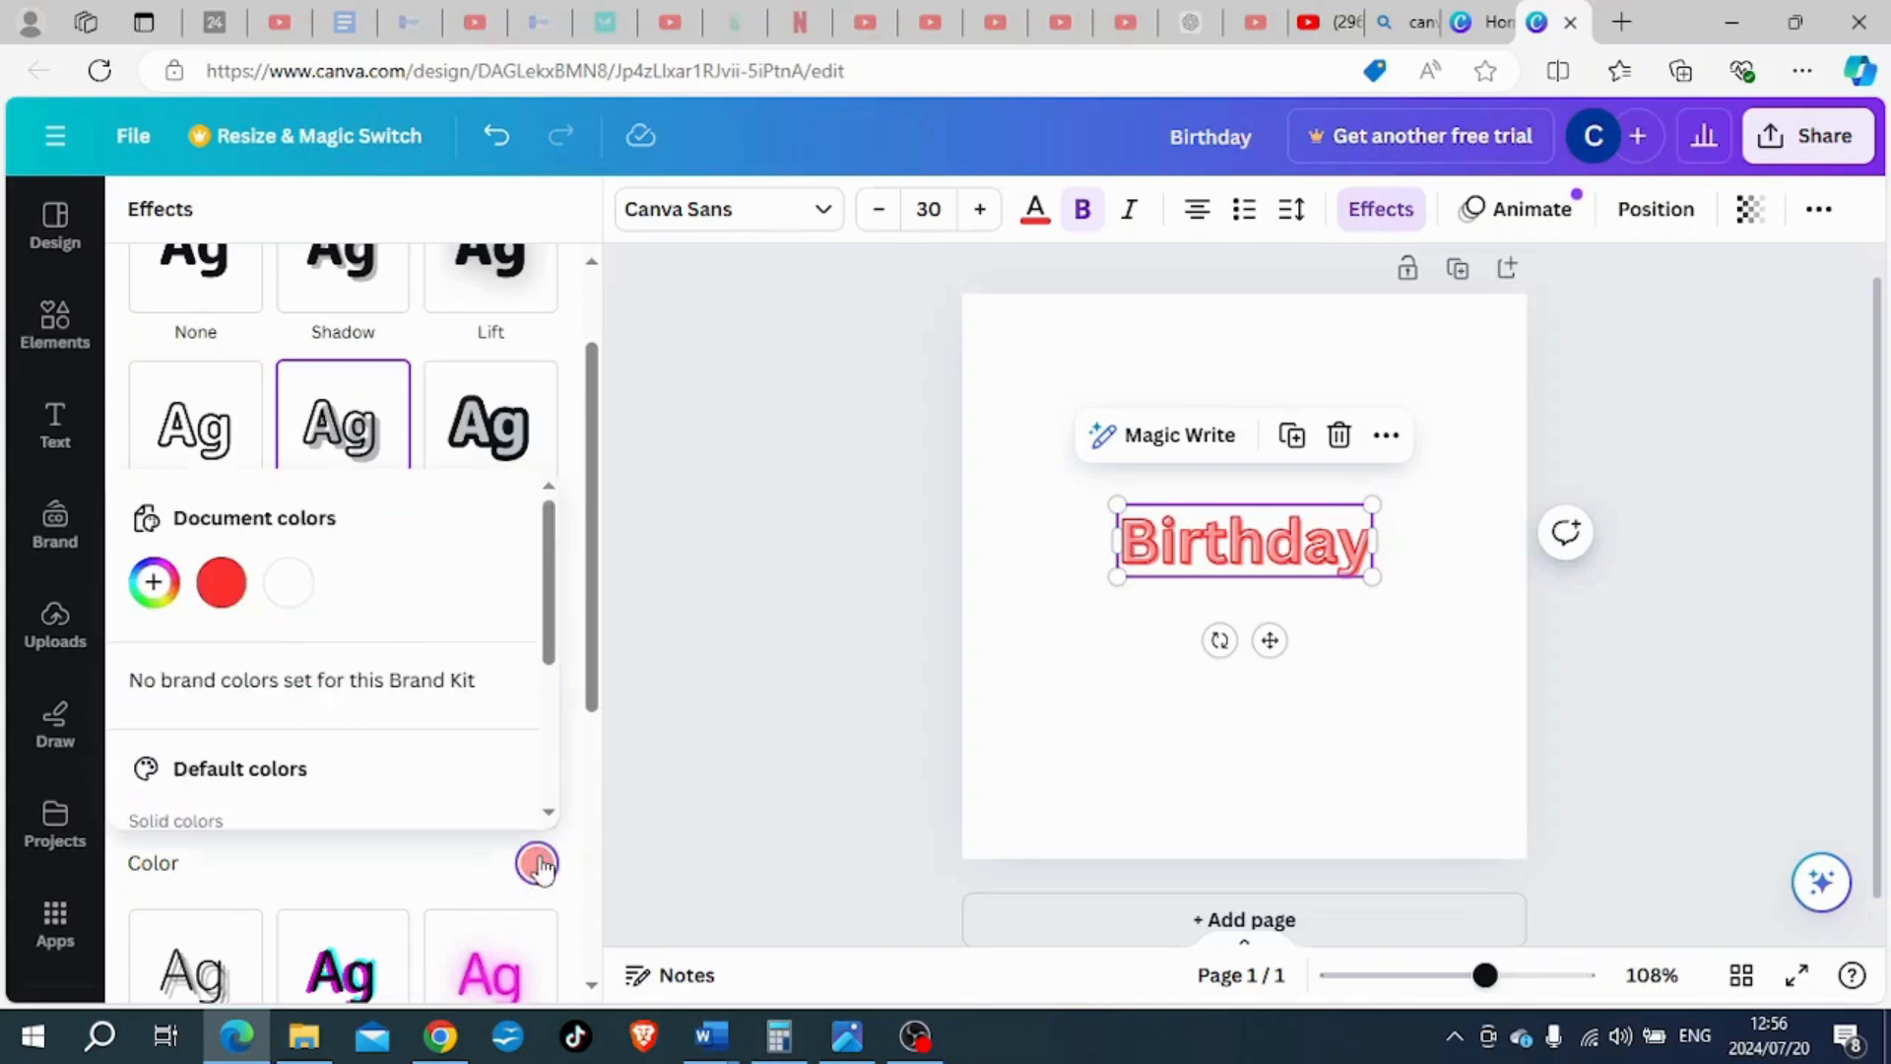
pyautogui.click(154, 582)
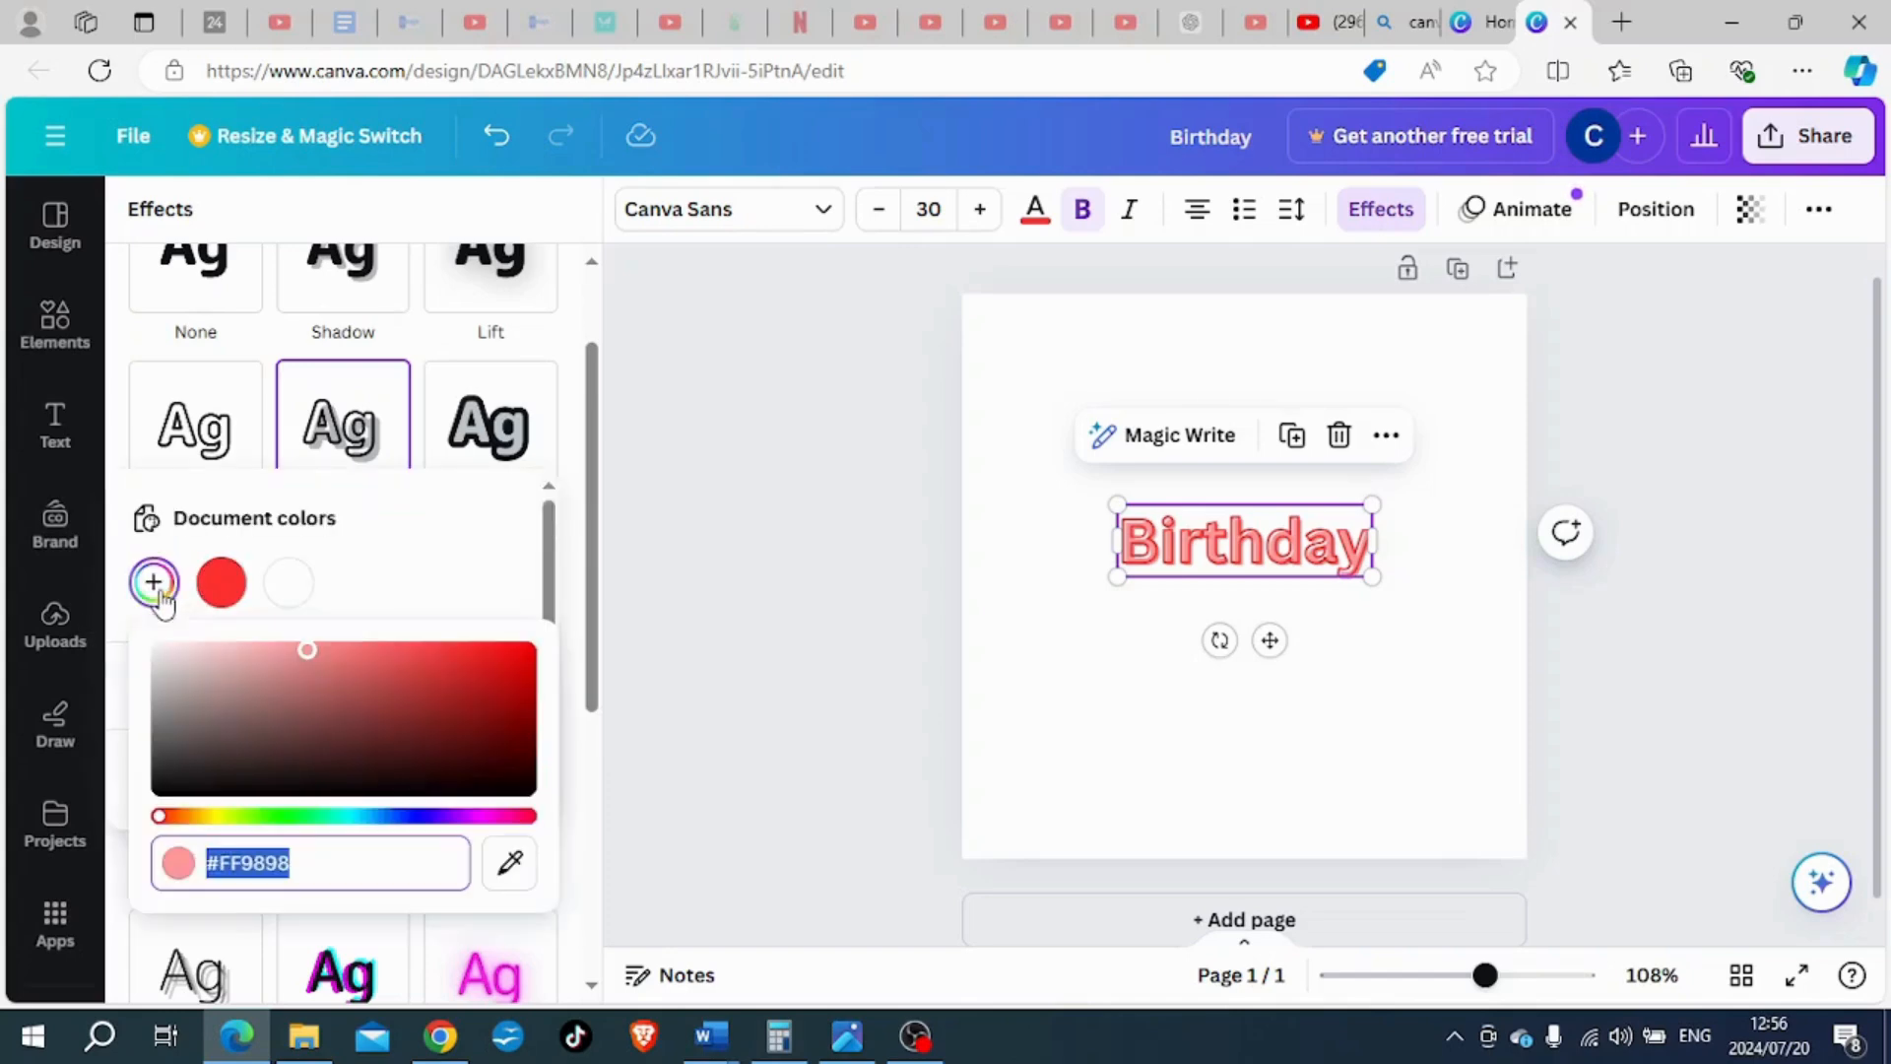
pyautogui.click(161, 788)
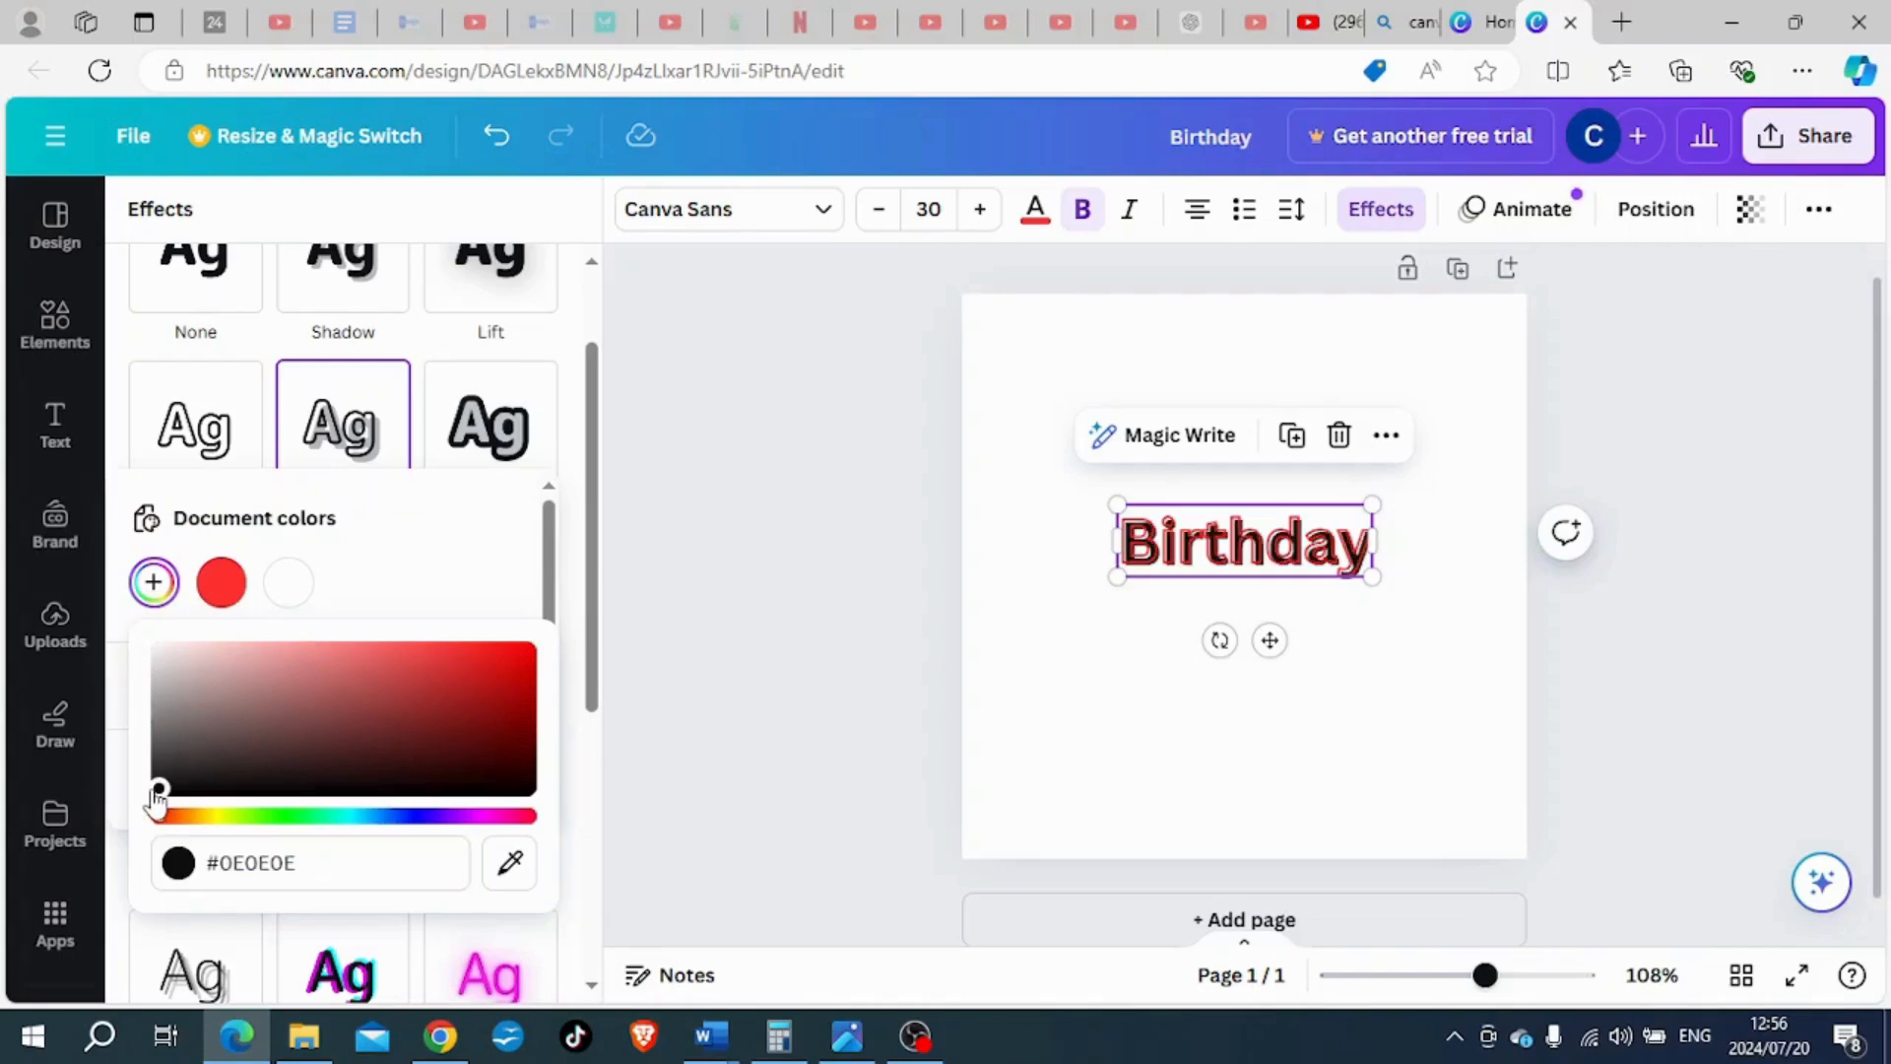
pyautogui.click(973, 615)
# - Adjust the "Birthday" heading's Splice effect to thickness 26, offset 67 and direction 51, and remove the effect
pyautogui.click(1143, 552)
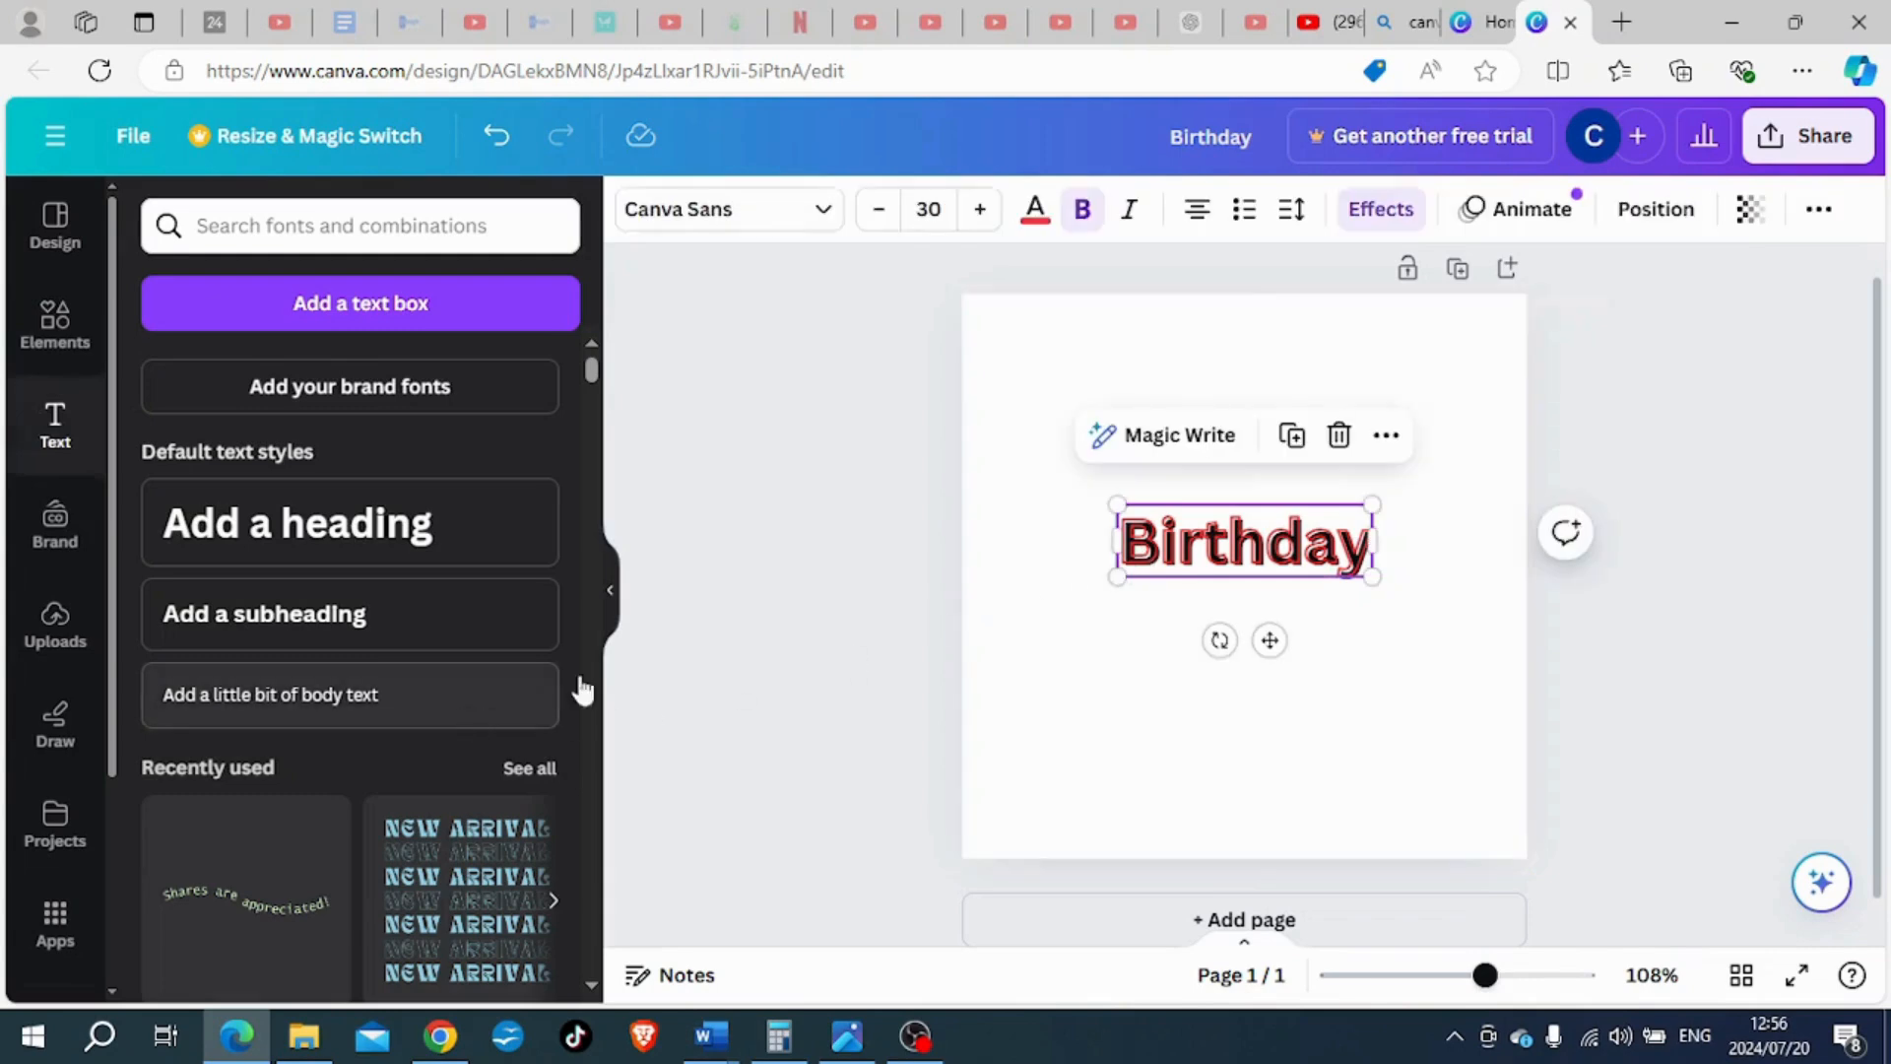
pyautogui.click(1373, 211)
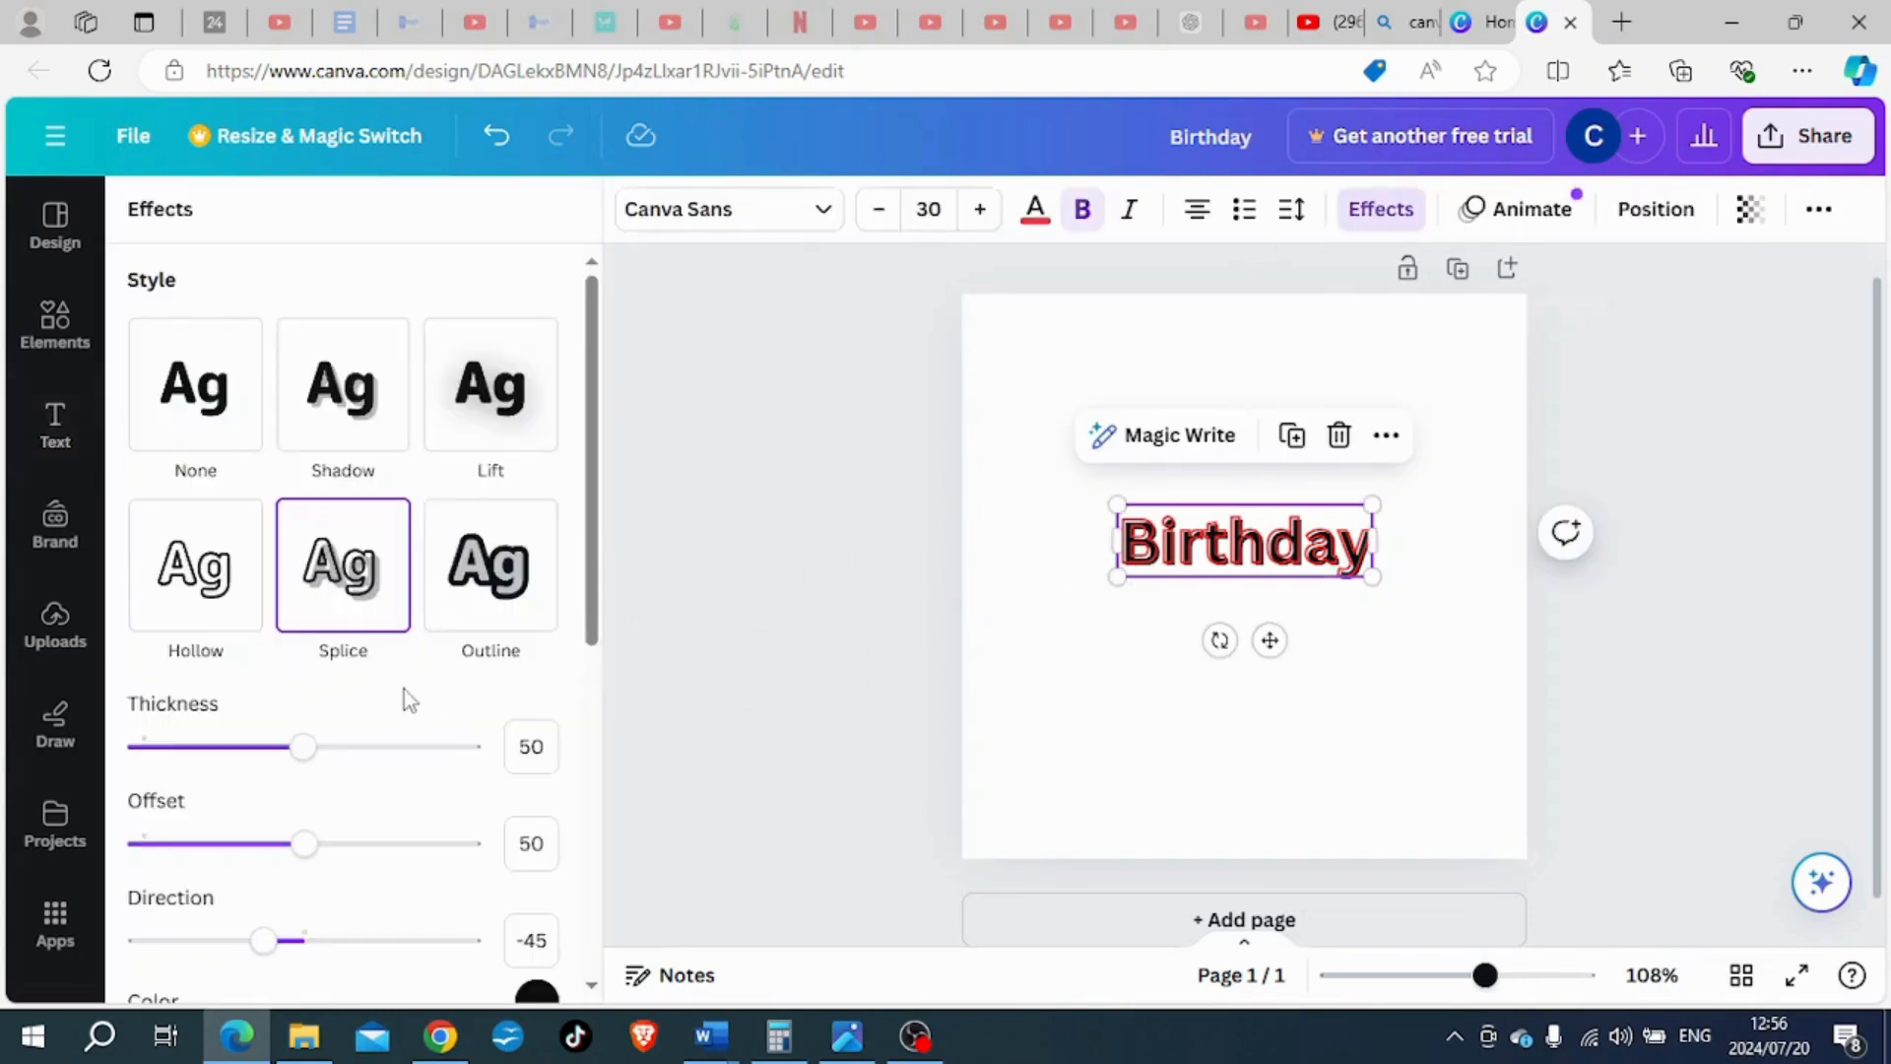
pyautogui.scroll(-2, 404, 690)
pyautogui.moveTo(304, 615); pyautogui.dragTo(226, 624)
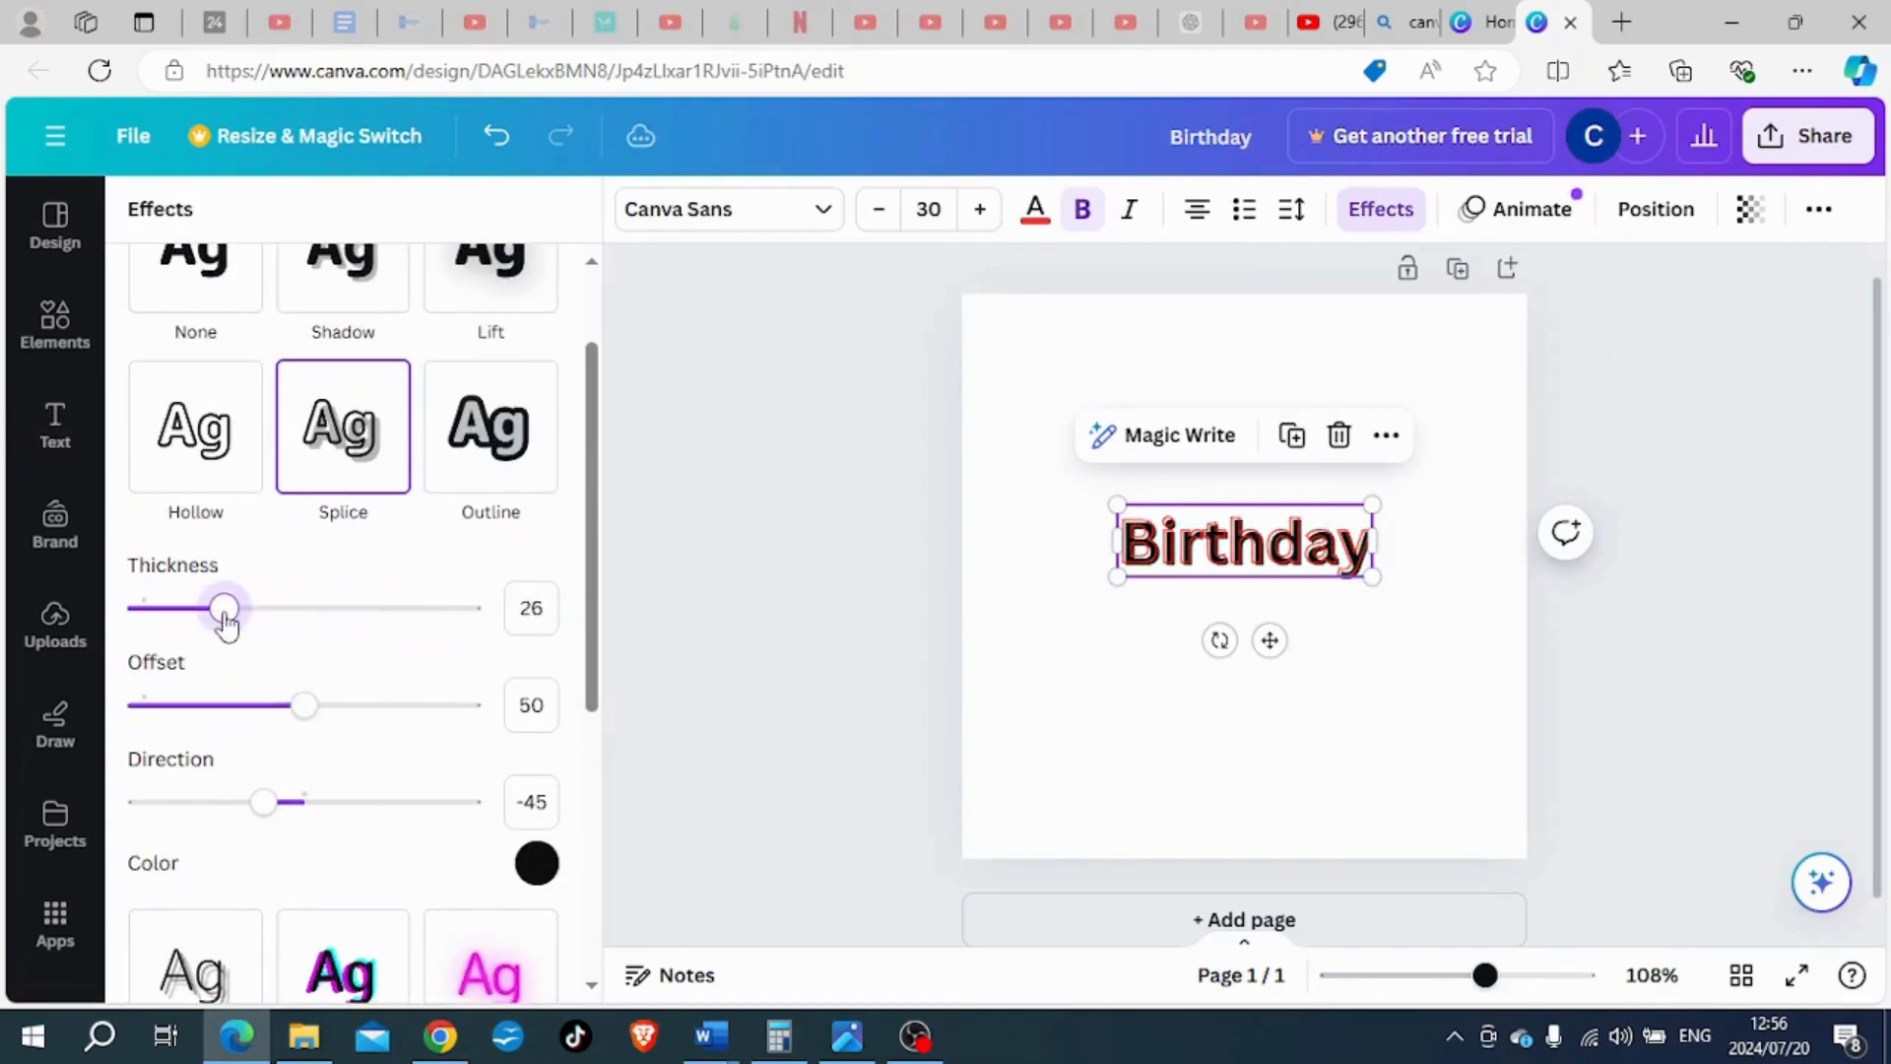
pyautogui.moveTo(304, 706); pyautogui.dragTo(207, 662)
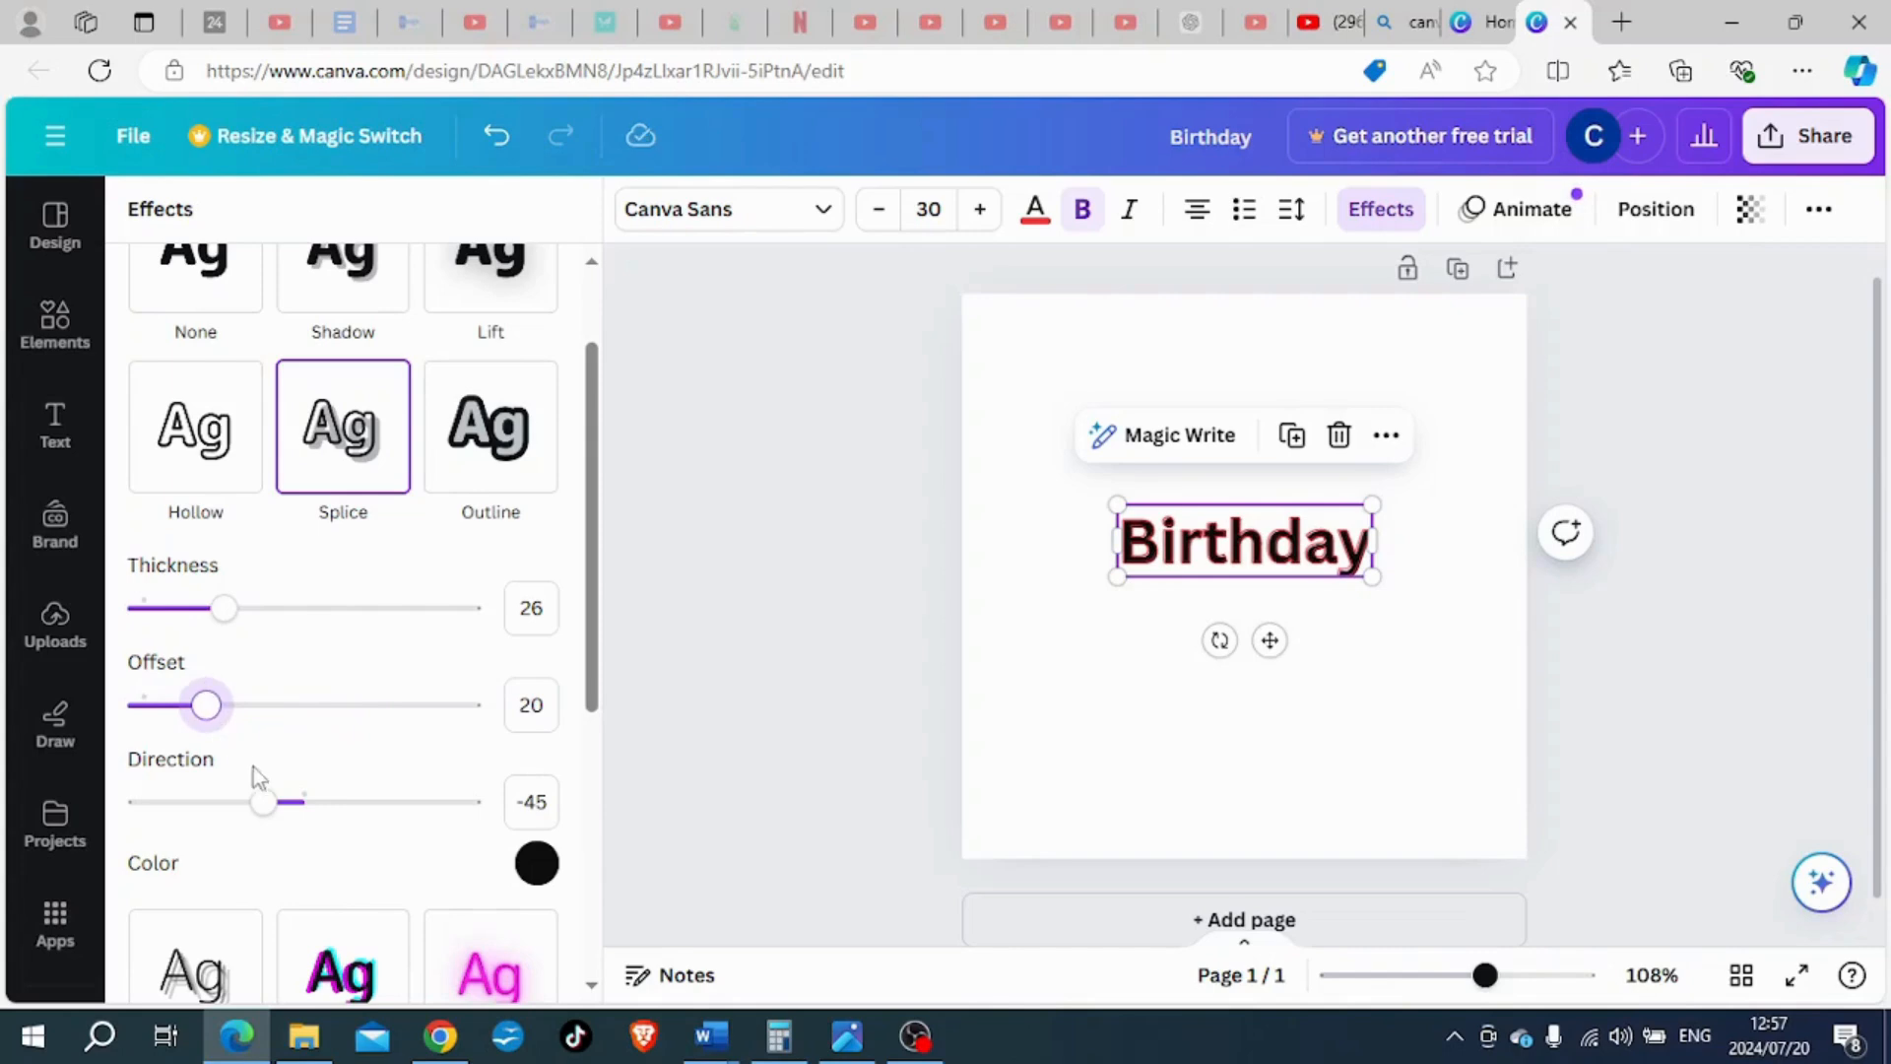
pyautogui.moveTo(266, 810); pyautogui.dragTo(364, 801)
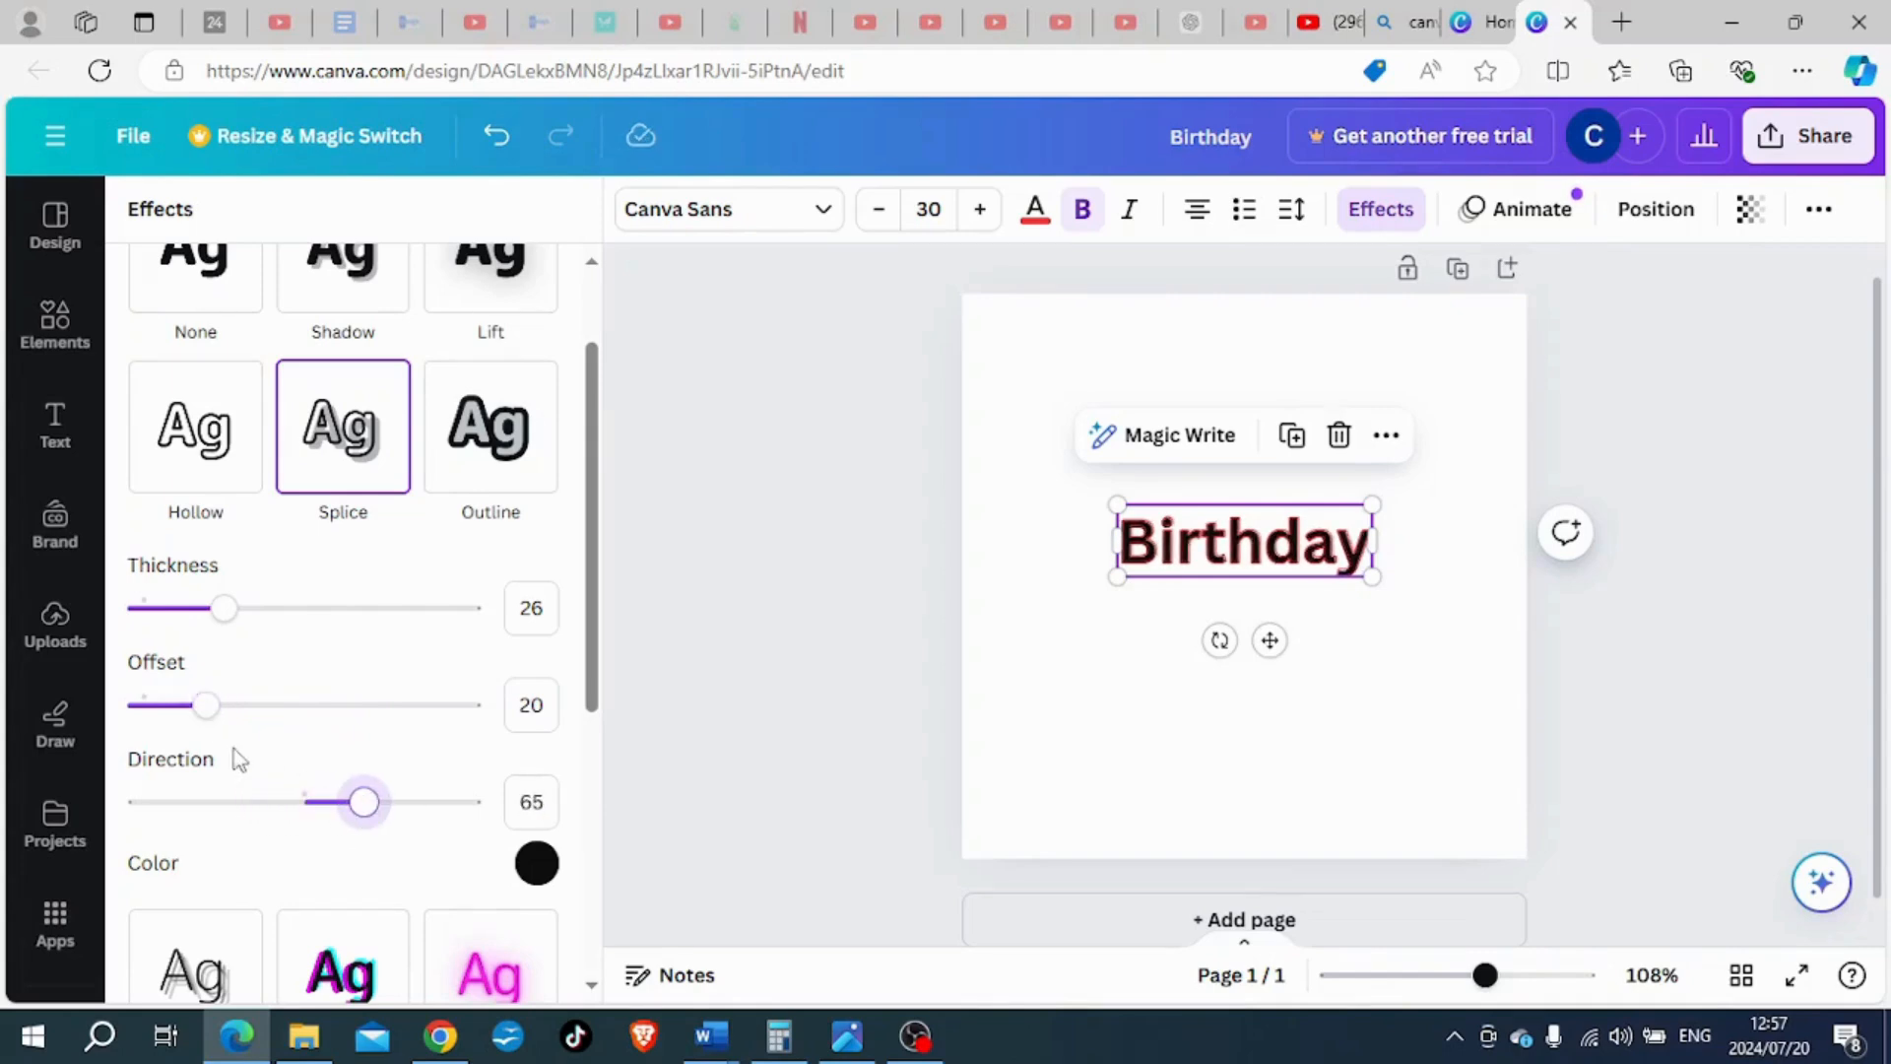
pyautogui.moveTo(203, 709); pyautogui.dragTo(360, 705)
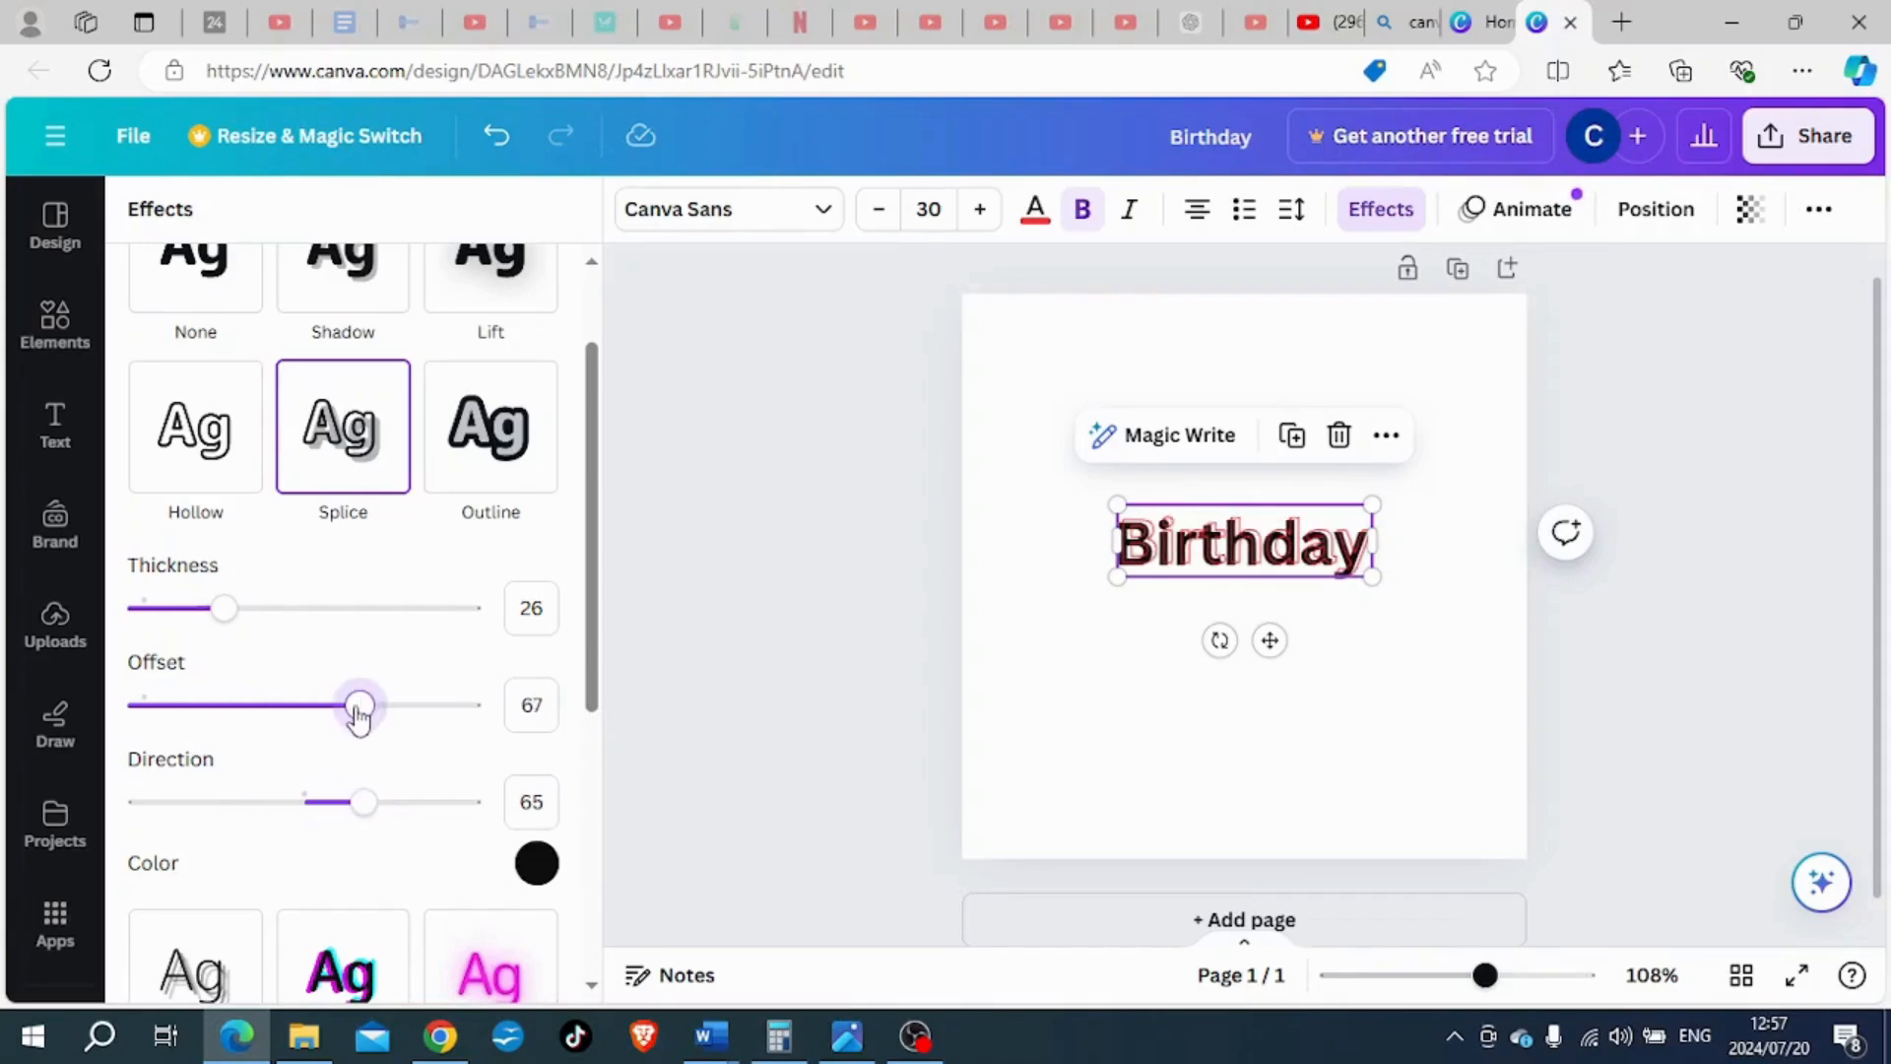
pyautogui.moveTo(372, 814)
pyautogui.mouseDown()
pyautogui.moveTo(209, 798)
pyautogui.moveTo(456, 798)
pyautogui.moveTo(347, 800)
pyautogui.mouseUp()
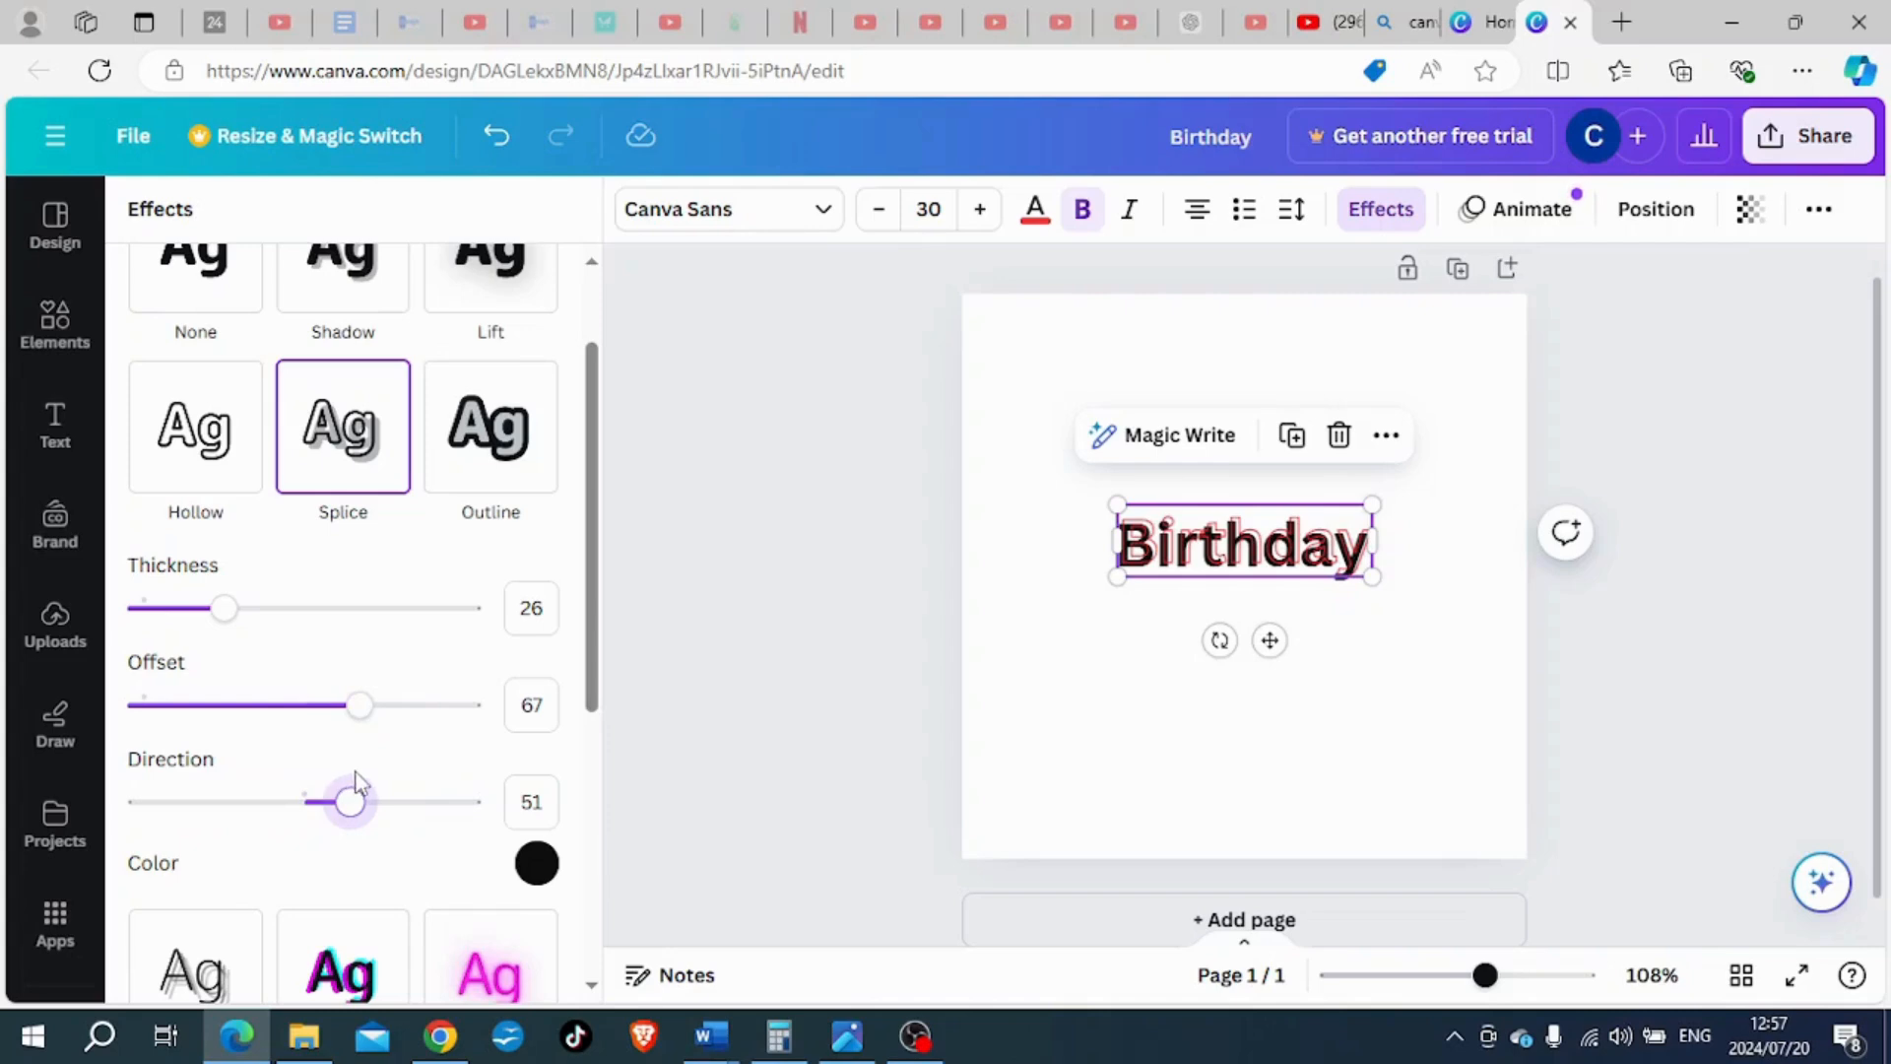
pyautogui.scroll(-2, 354, 777)
pyautogui.scroll(3, 355, 777)
pyautogui.click(192, 404)
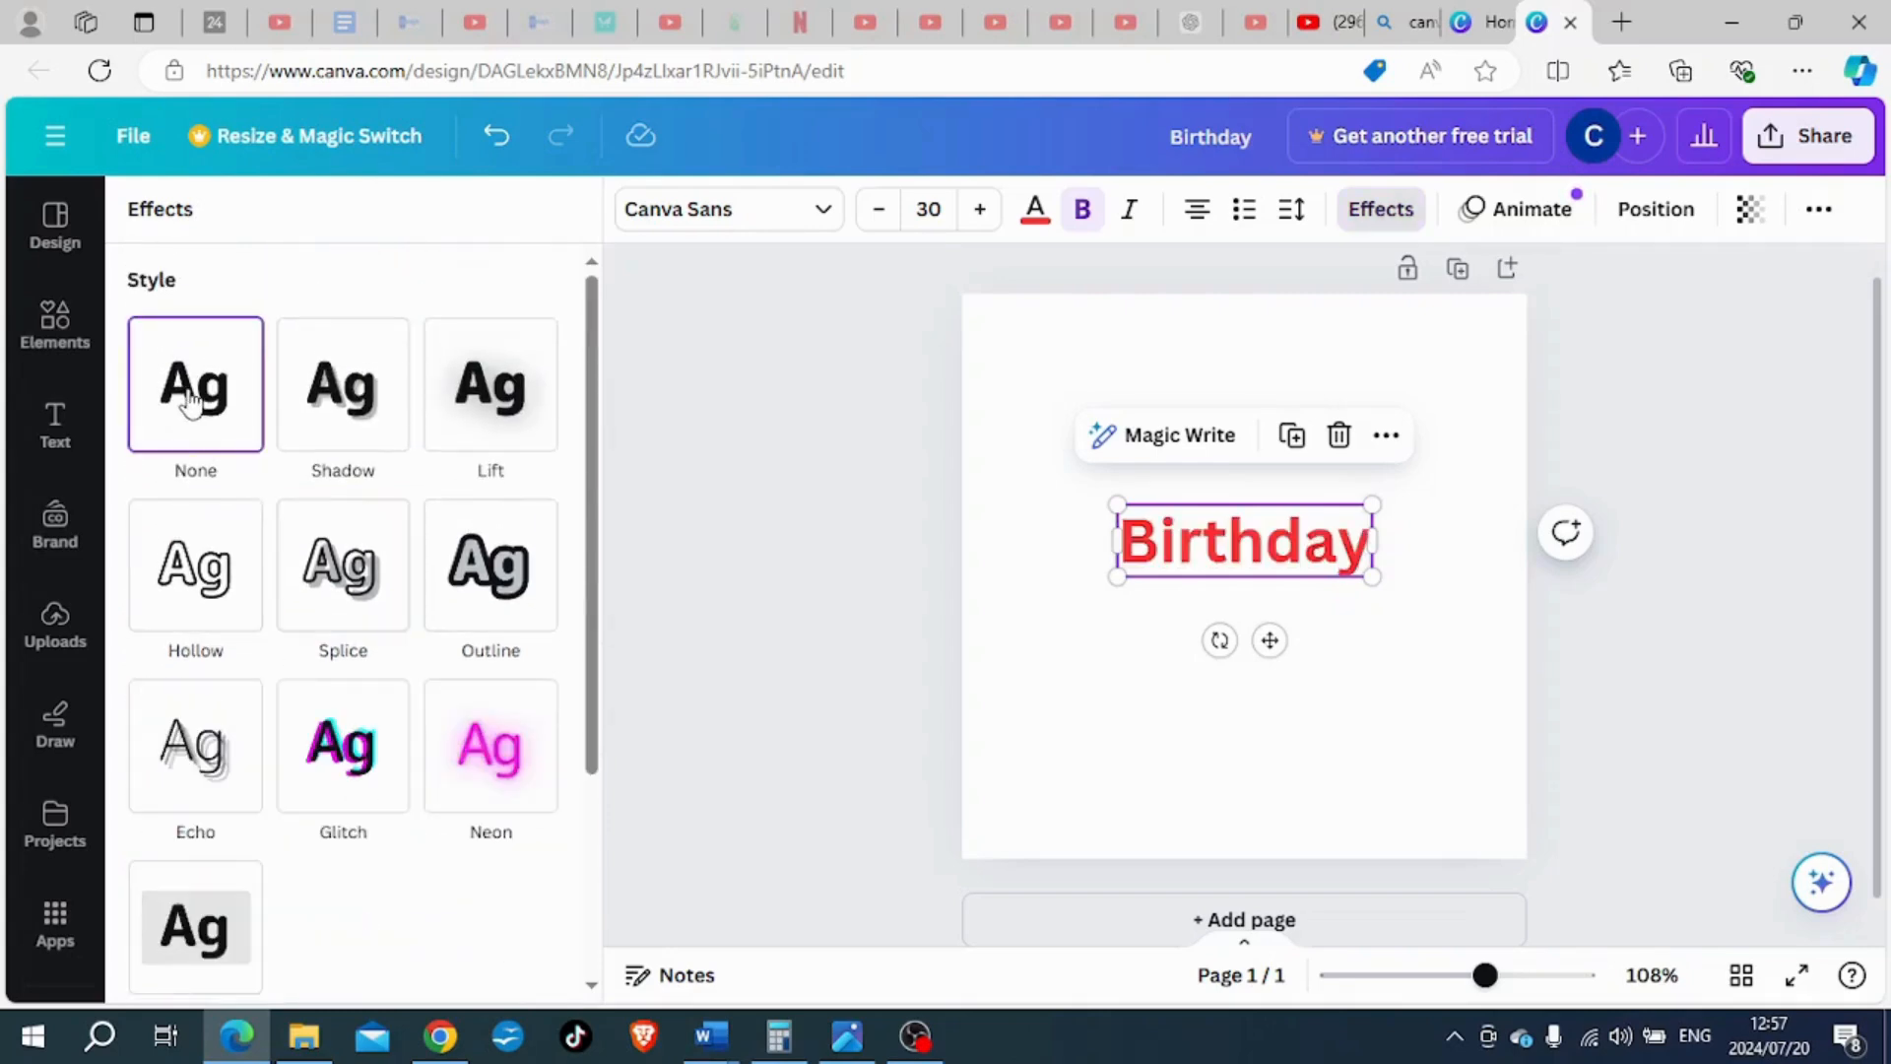
# - Apply the Outline effect to the "Birthday" heading with thickness 79
pyautogui.click(503, 575)
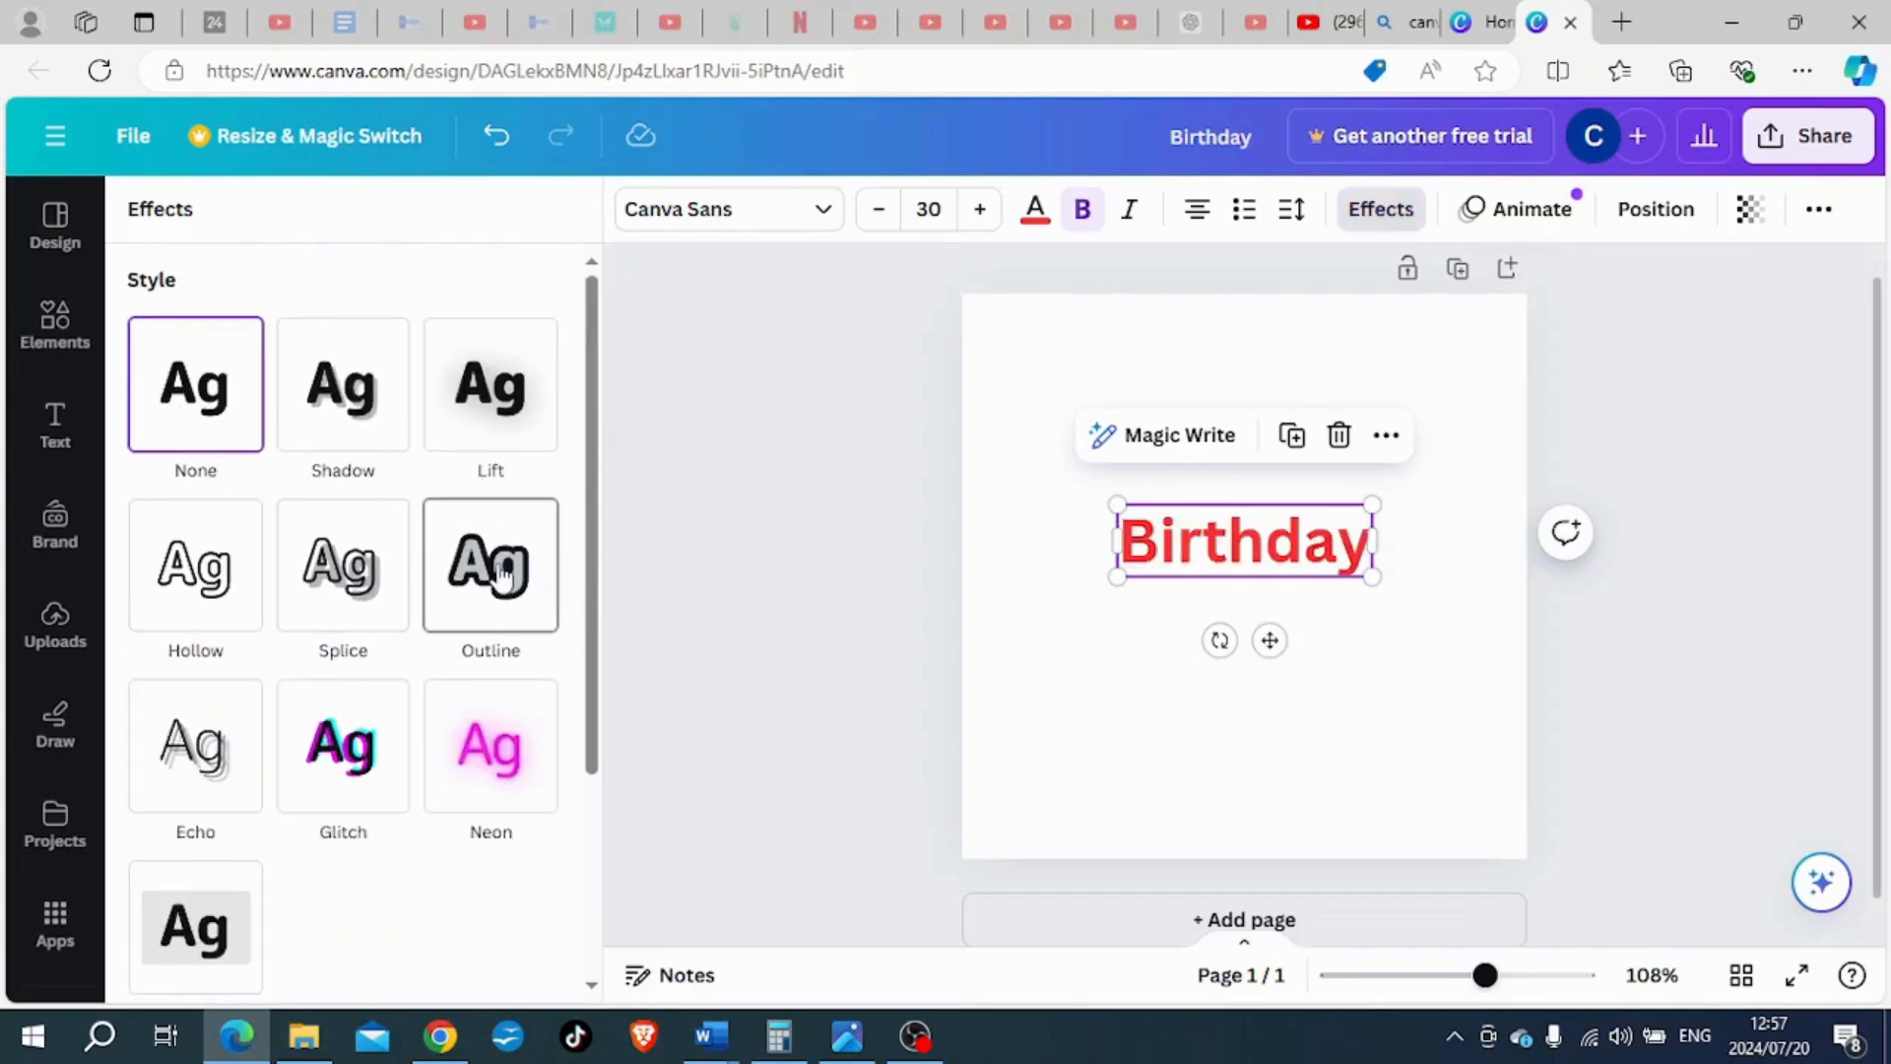
pyautogui.scroll(-1, 746, 559)
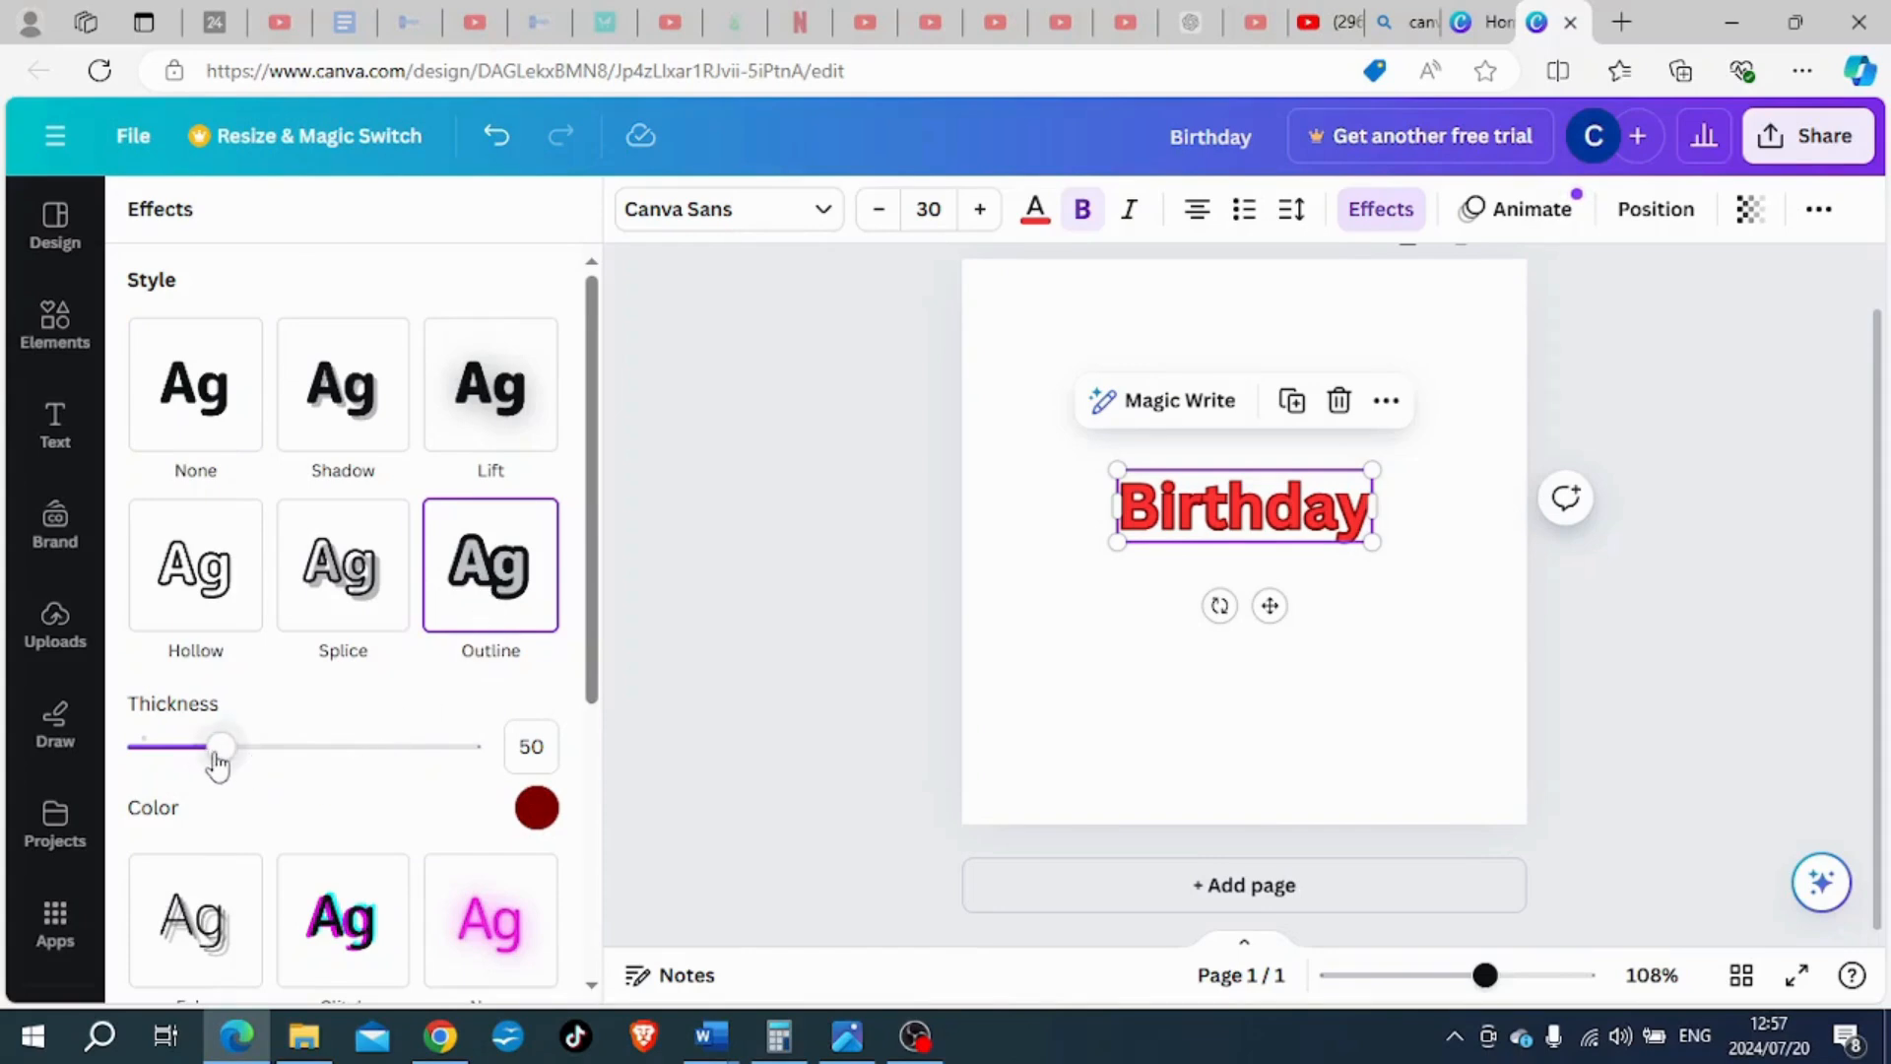
pyautogui.moveTo(218, 754); pyautogui.dragTo(268, 752)
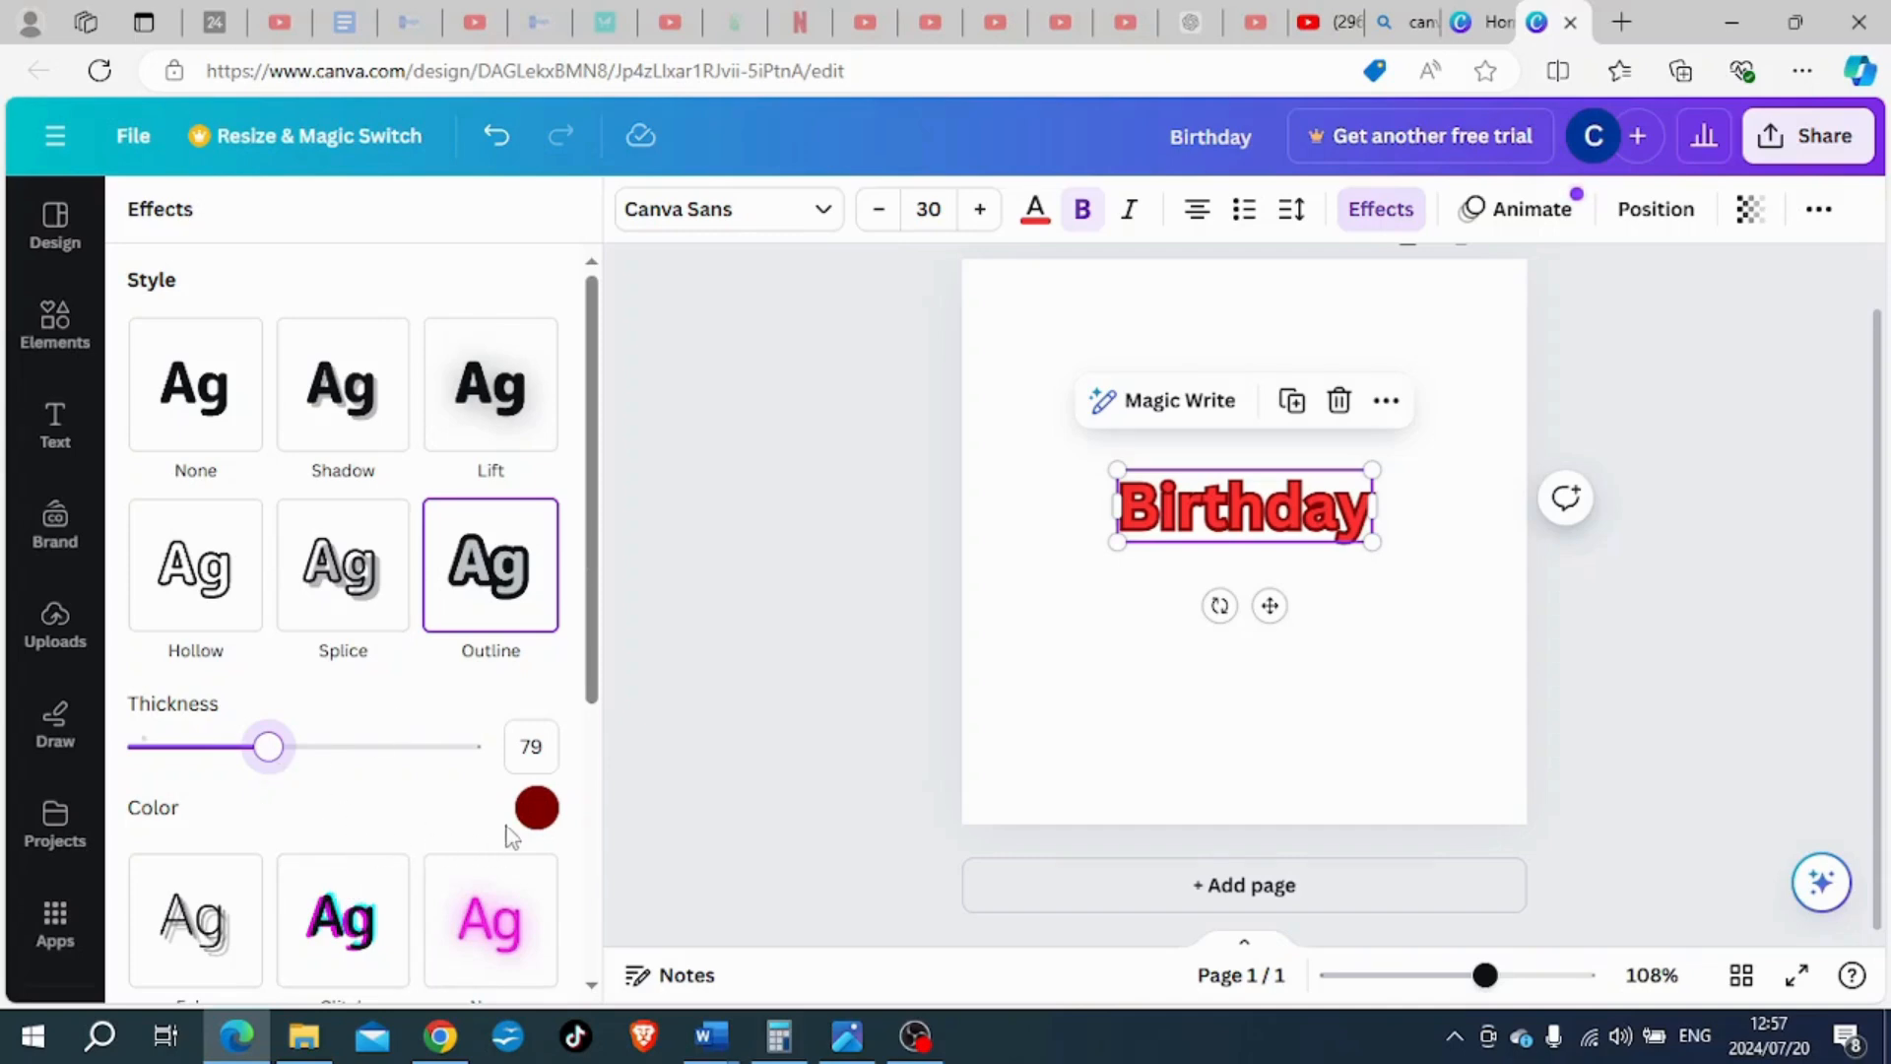
# - Set the "Birthday" heading's outline to a custom near-black colour, #101010, and its thickness to 76
pyautogui.click(536, 808)
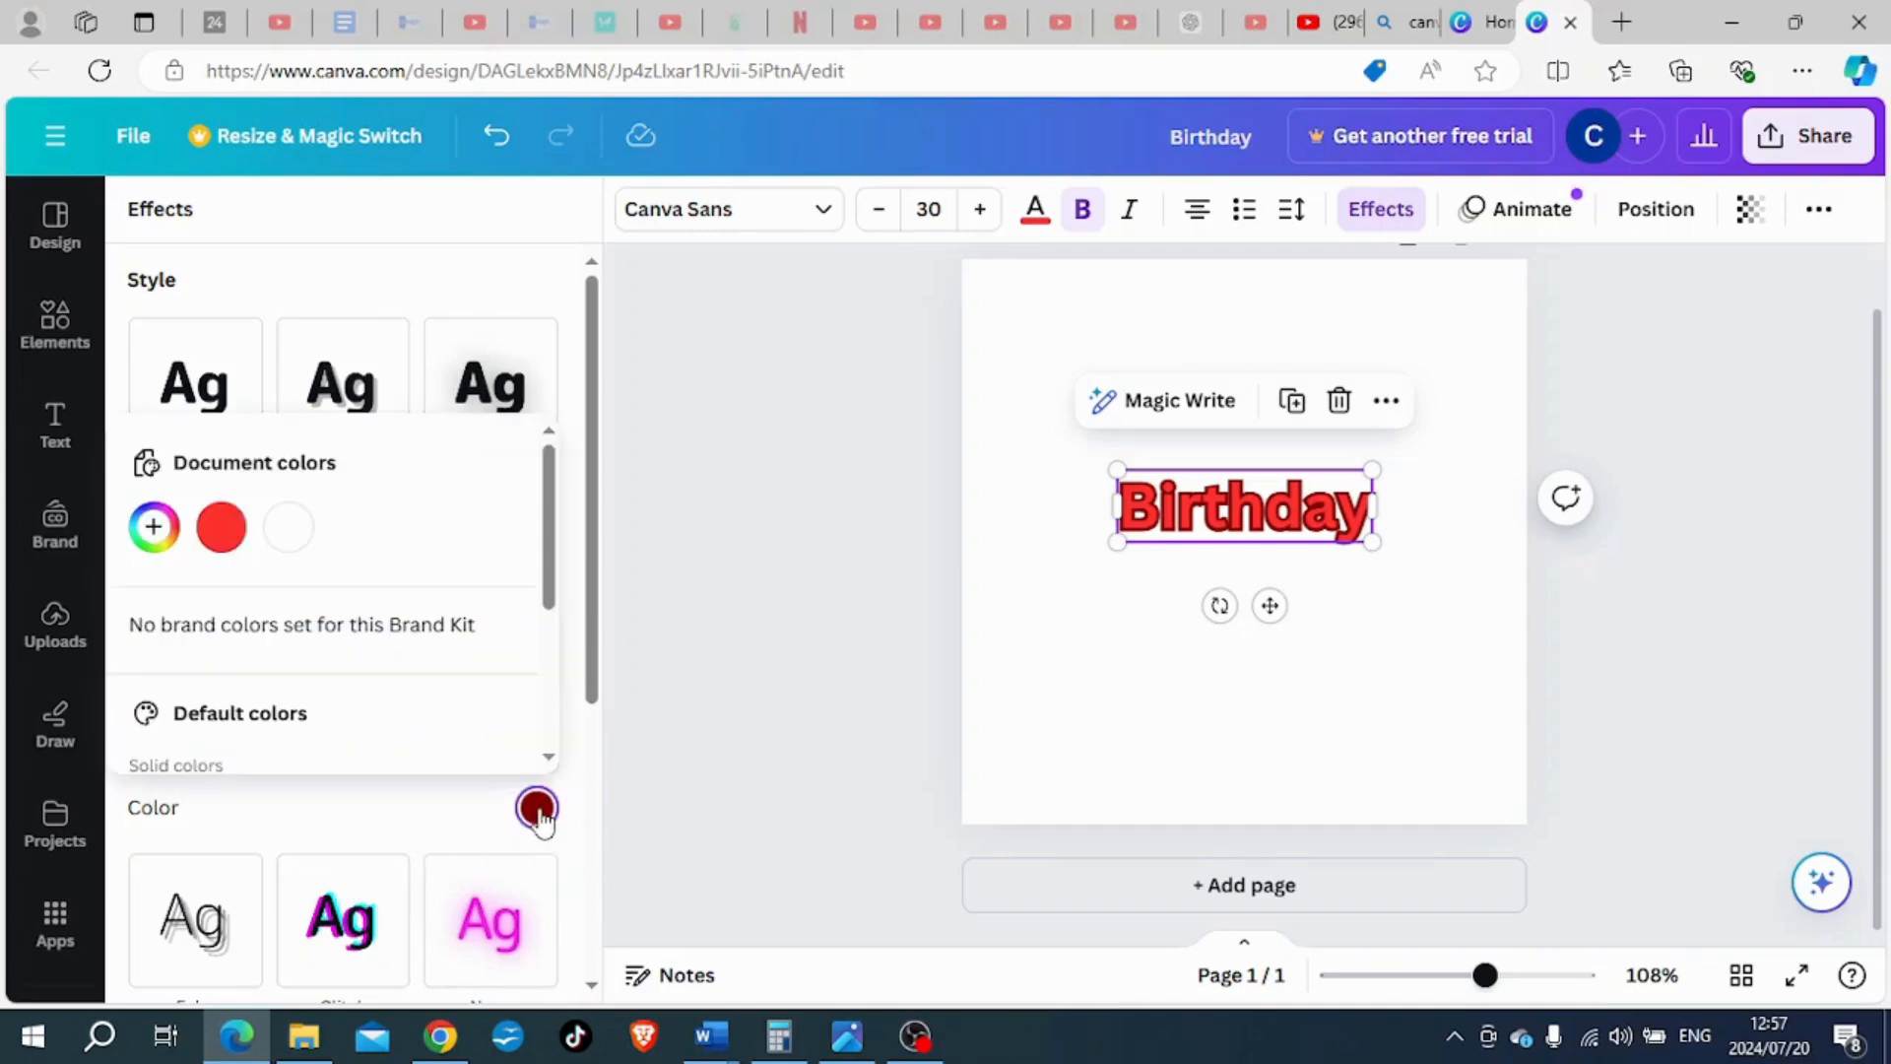
pyautogui.click(155, 529)
pyautogui.click(159, 734)
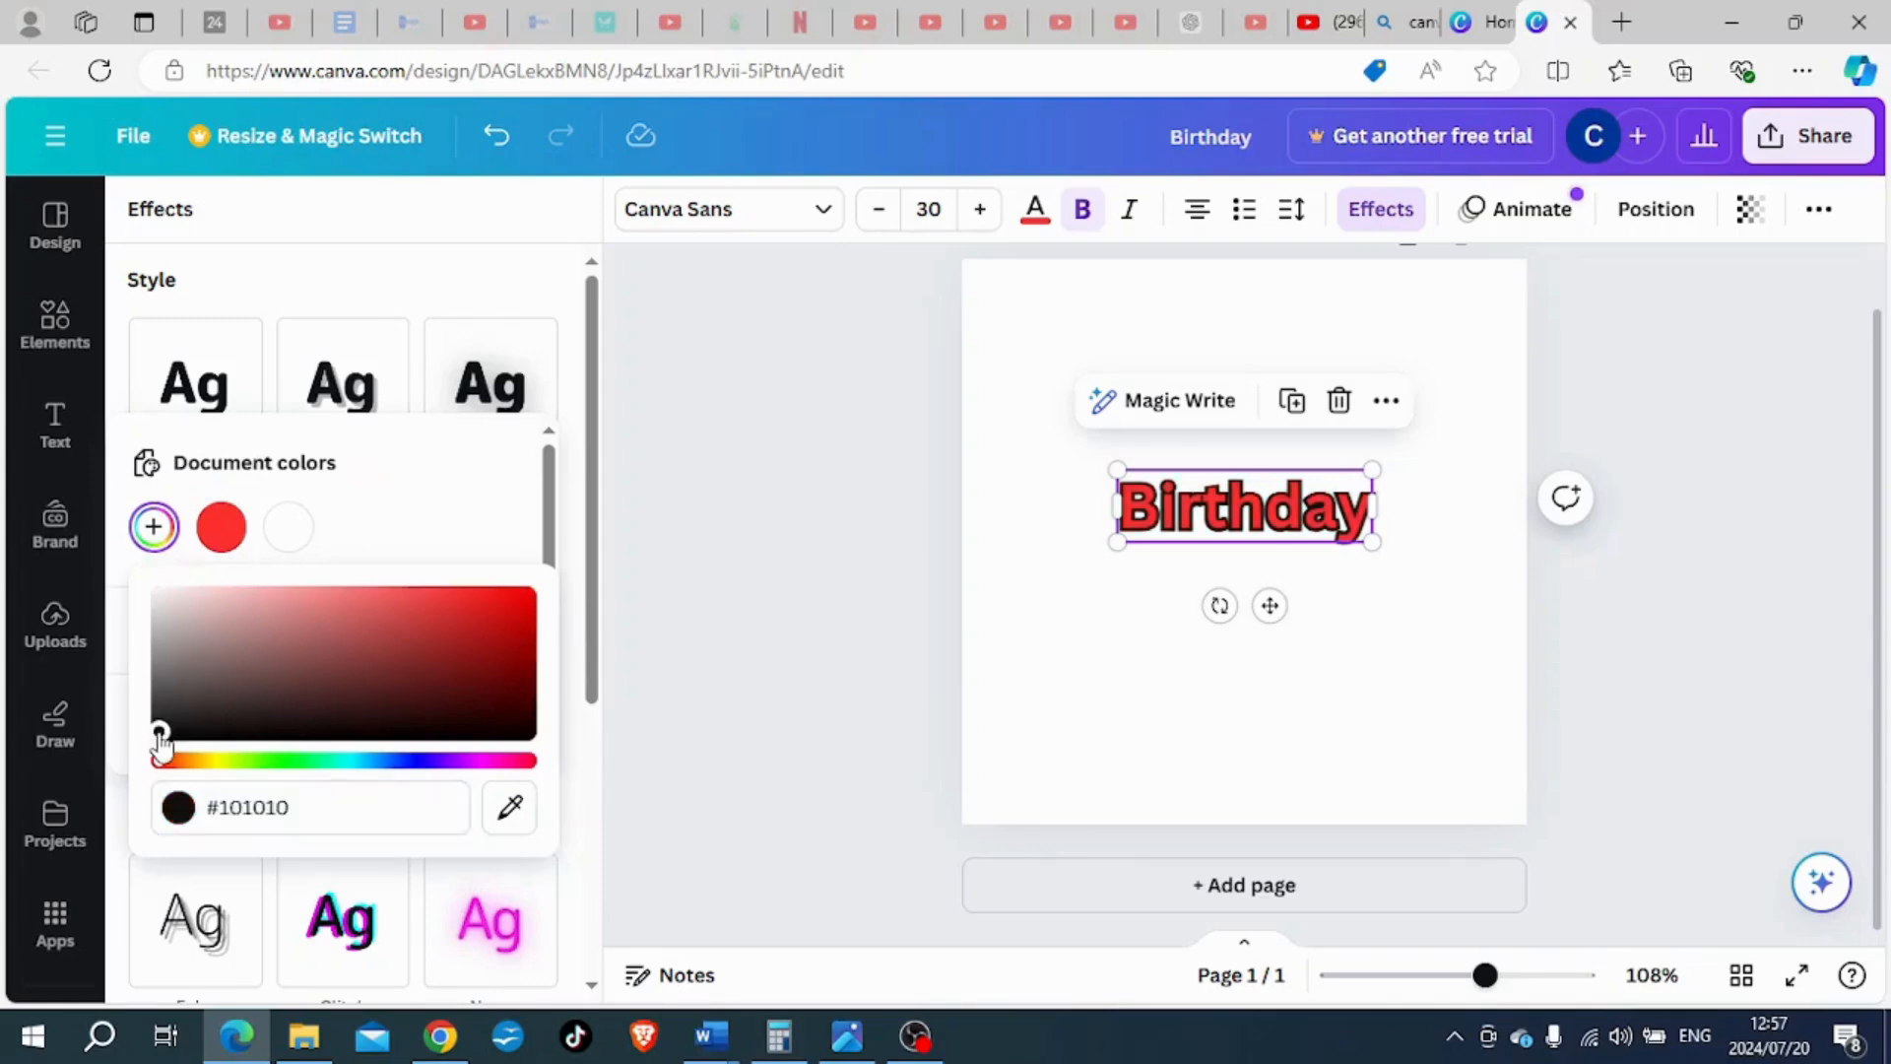
pyautogui.scroll(-2, 384, 537)
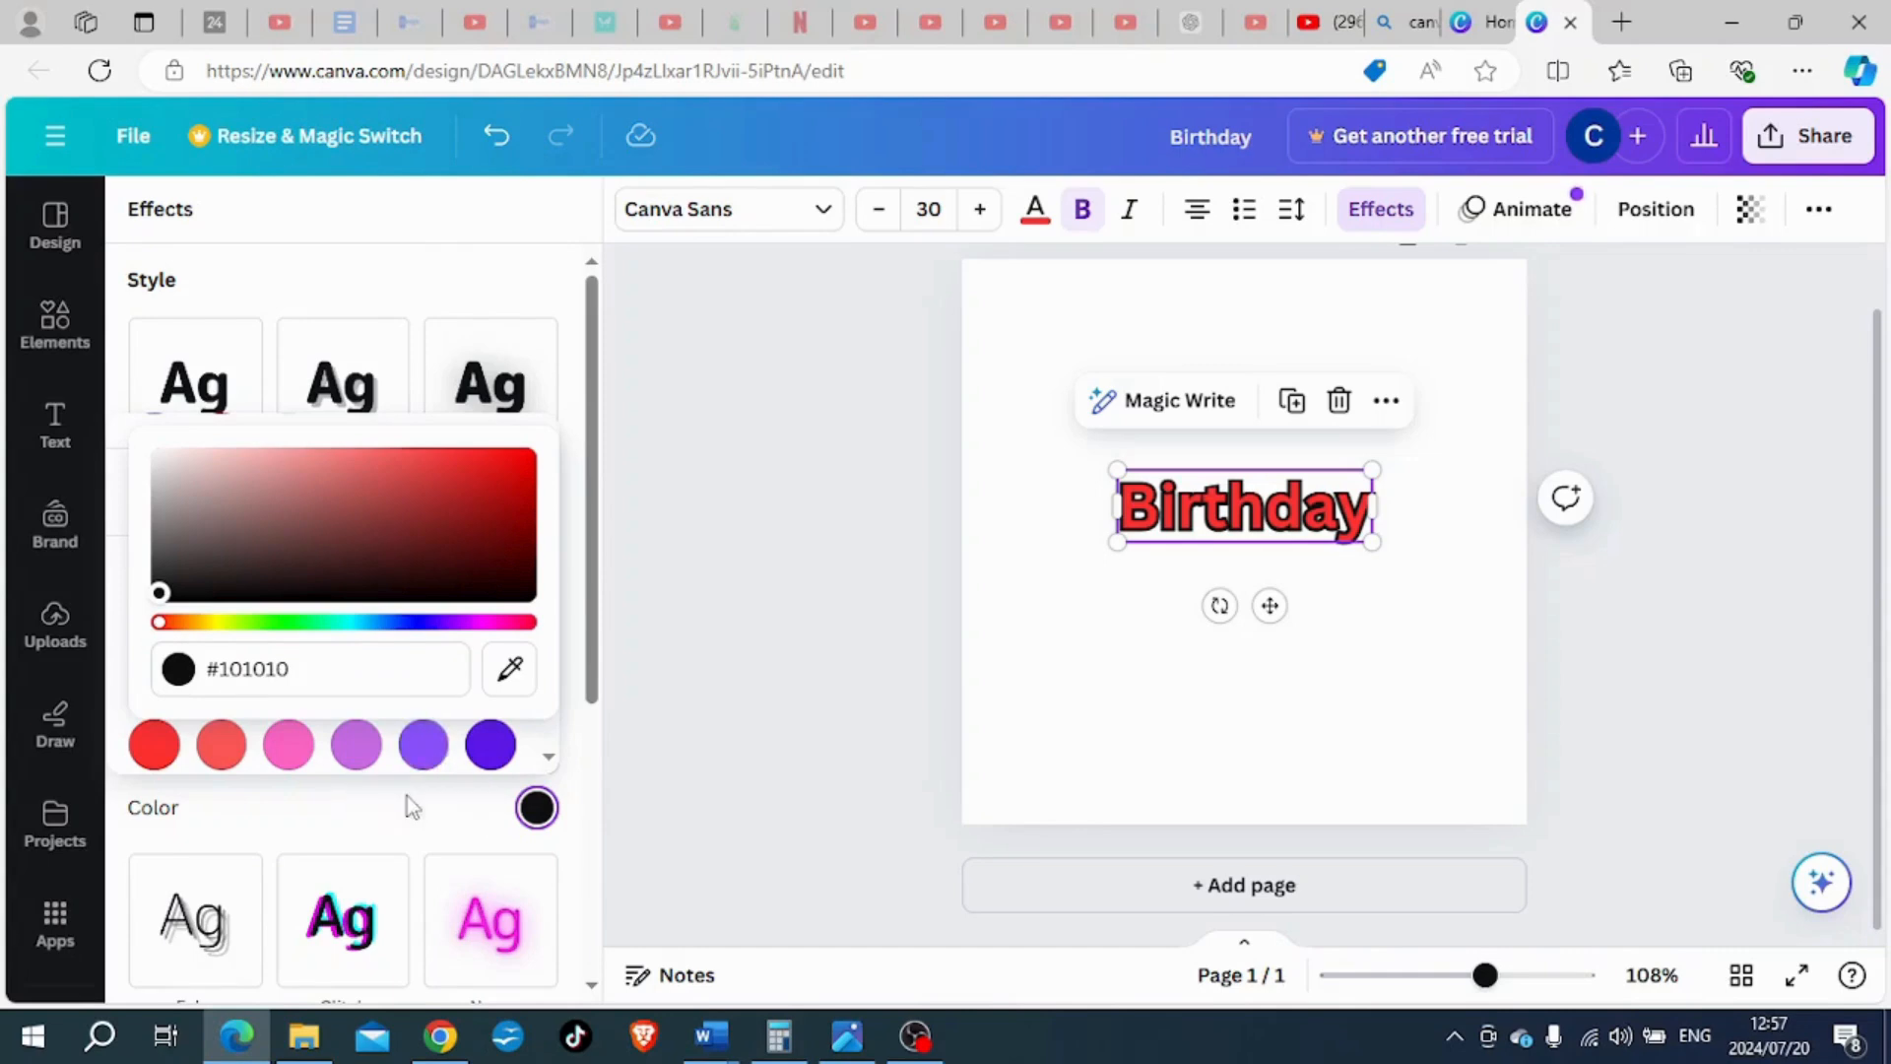
pyautogui.click(372, 823)
pyautogui.click(275, 752)
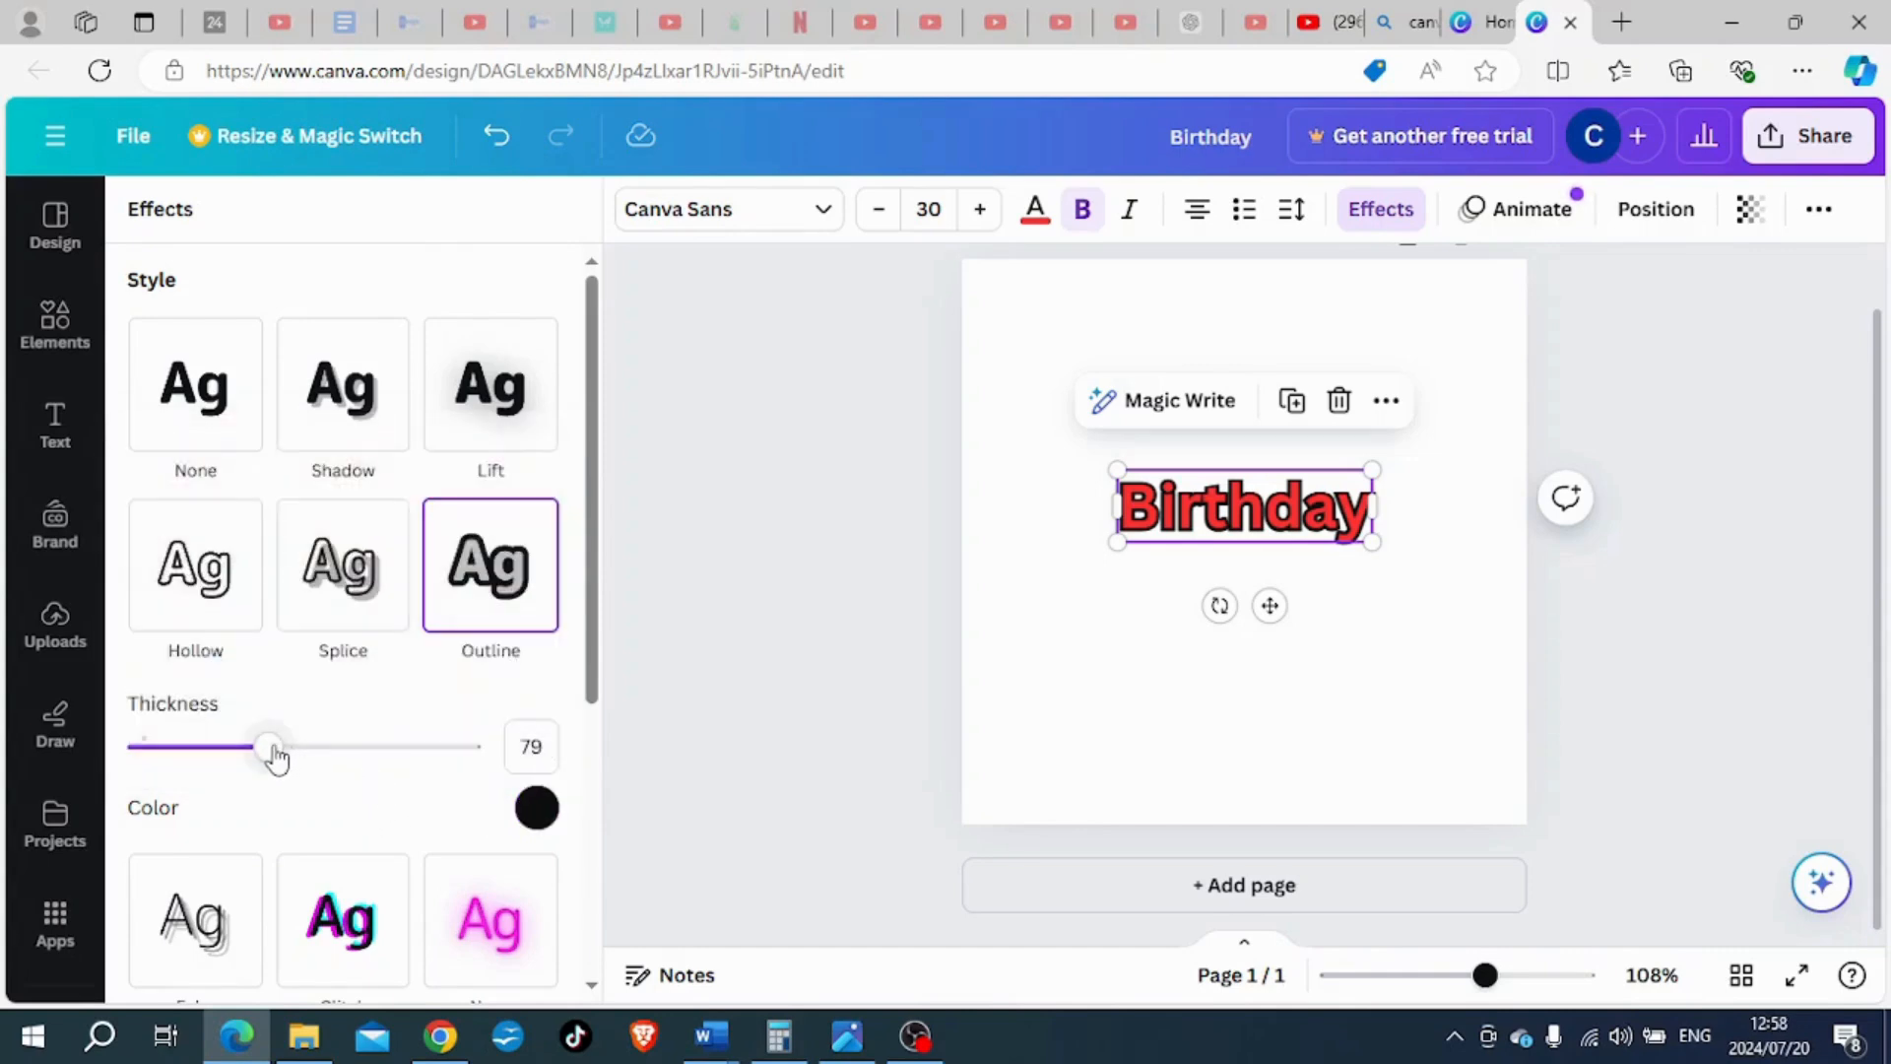
pyautogui.moveTo(275, 752)
pyautogui.mouseDown()
pyautogui.moveTo(382, 756)
pyautogui.moveTo(264, 758)
pyautogui.mouseUp()
# - Widen the letter spacing of the "Birthday" heading slightly
pyautogui.click(1292, 211)
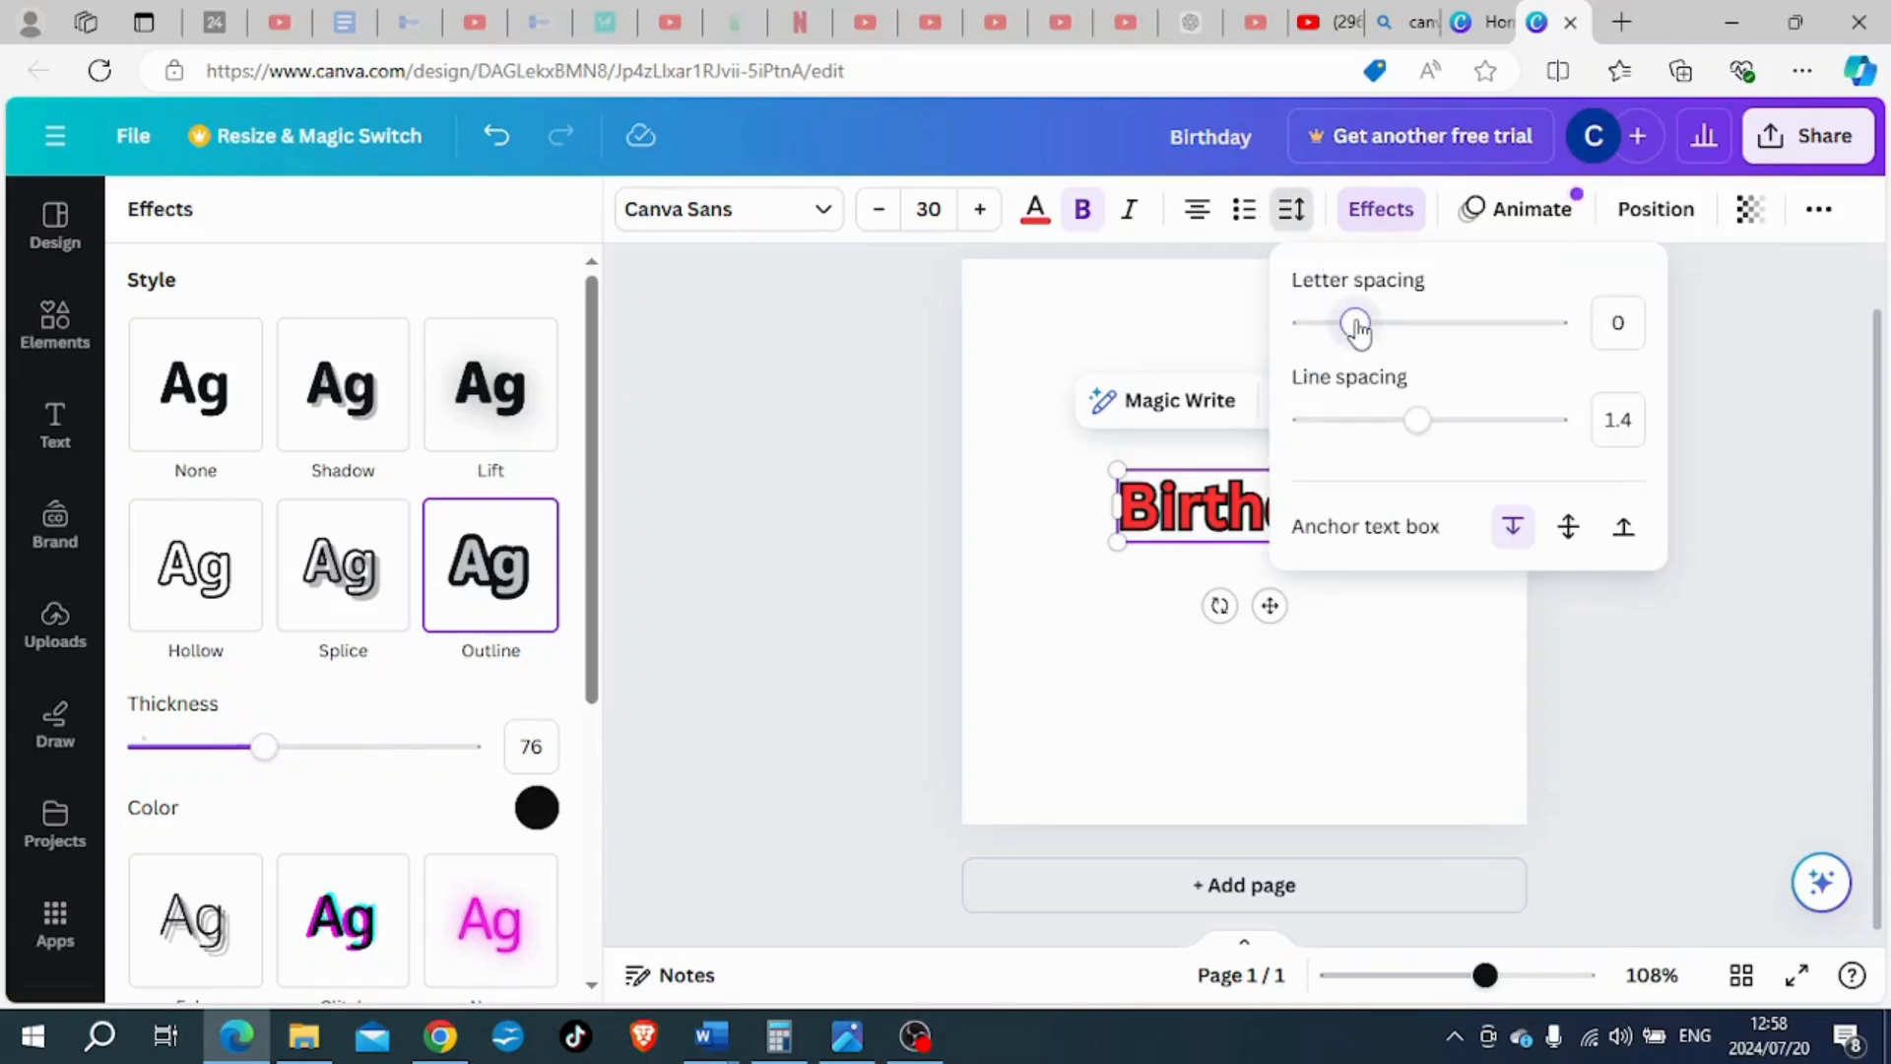
pyautogui.moveTo(1356, 328); pyautogui.dragTo(1371, 331)
pyautogui.click(1321, 681)
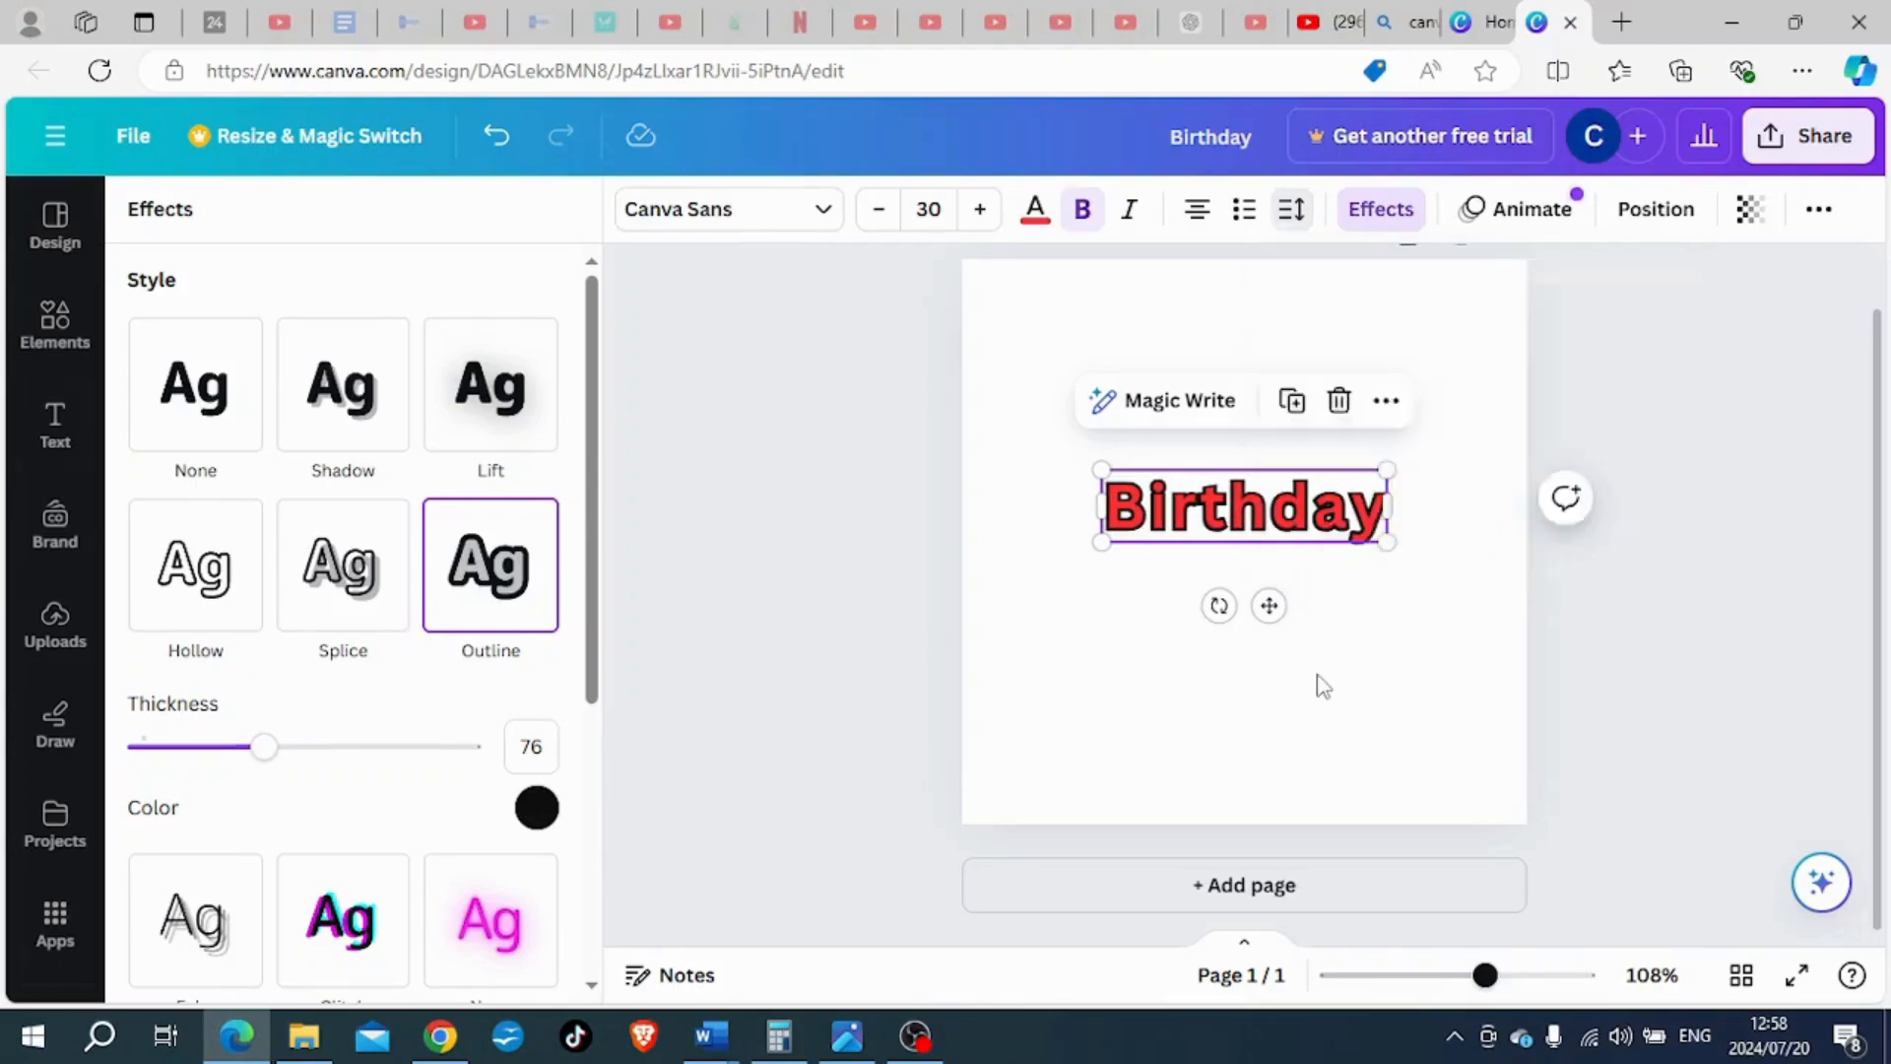
# - Increase the outline thickness of the "Birthday" heading to 158
pyautogui.click(1253, 527)
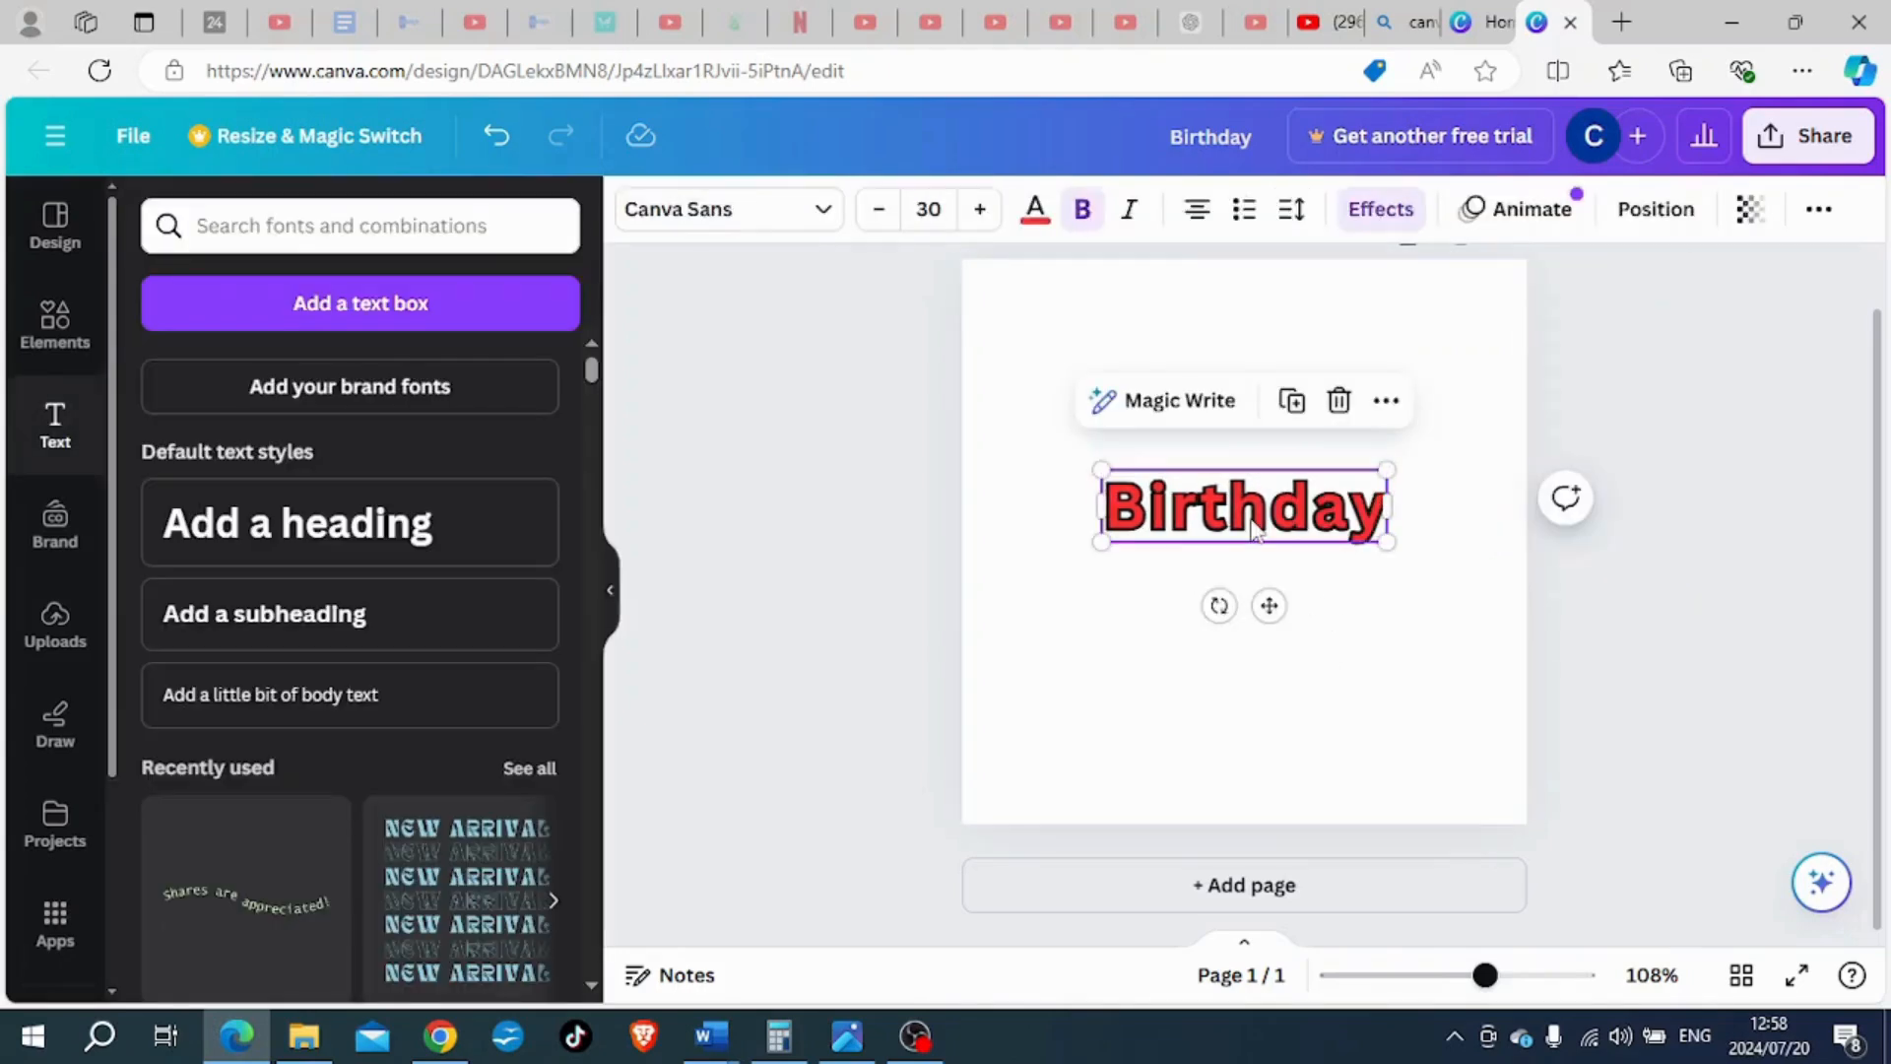
pyautogui.click(1381, 208)
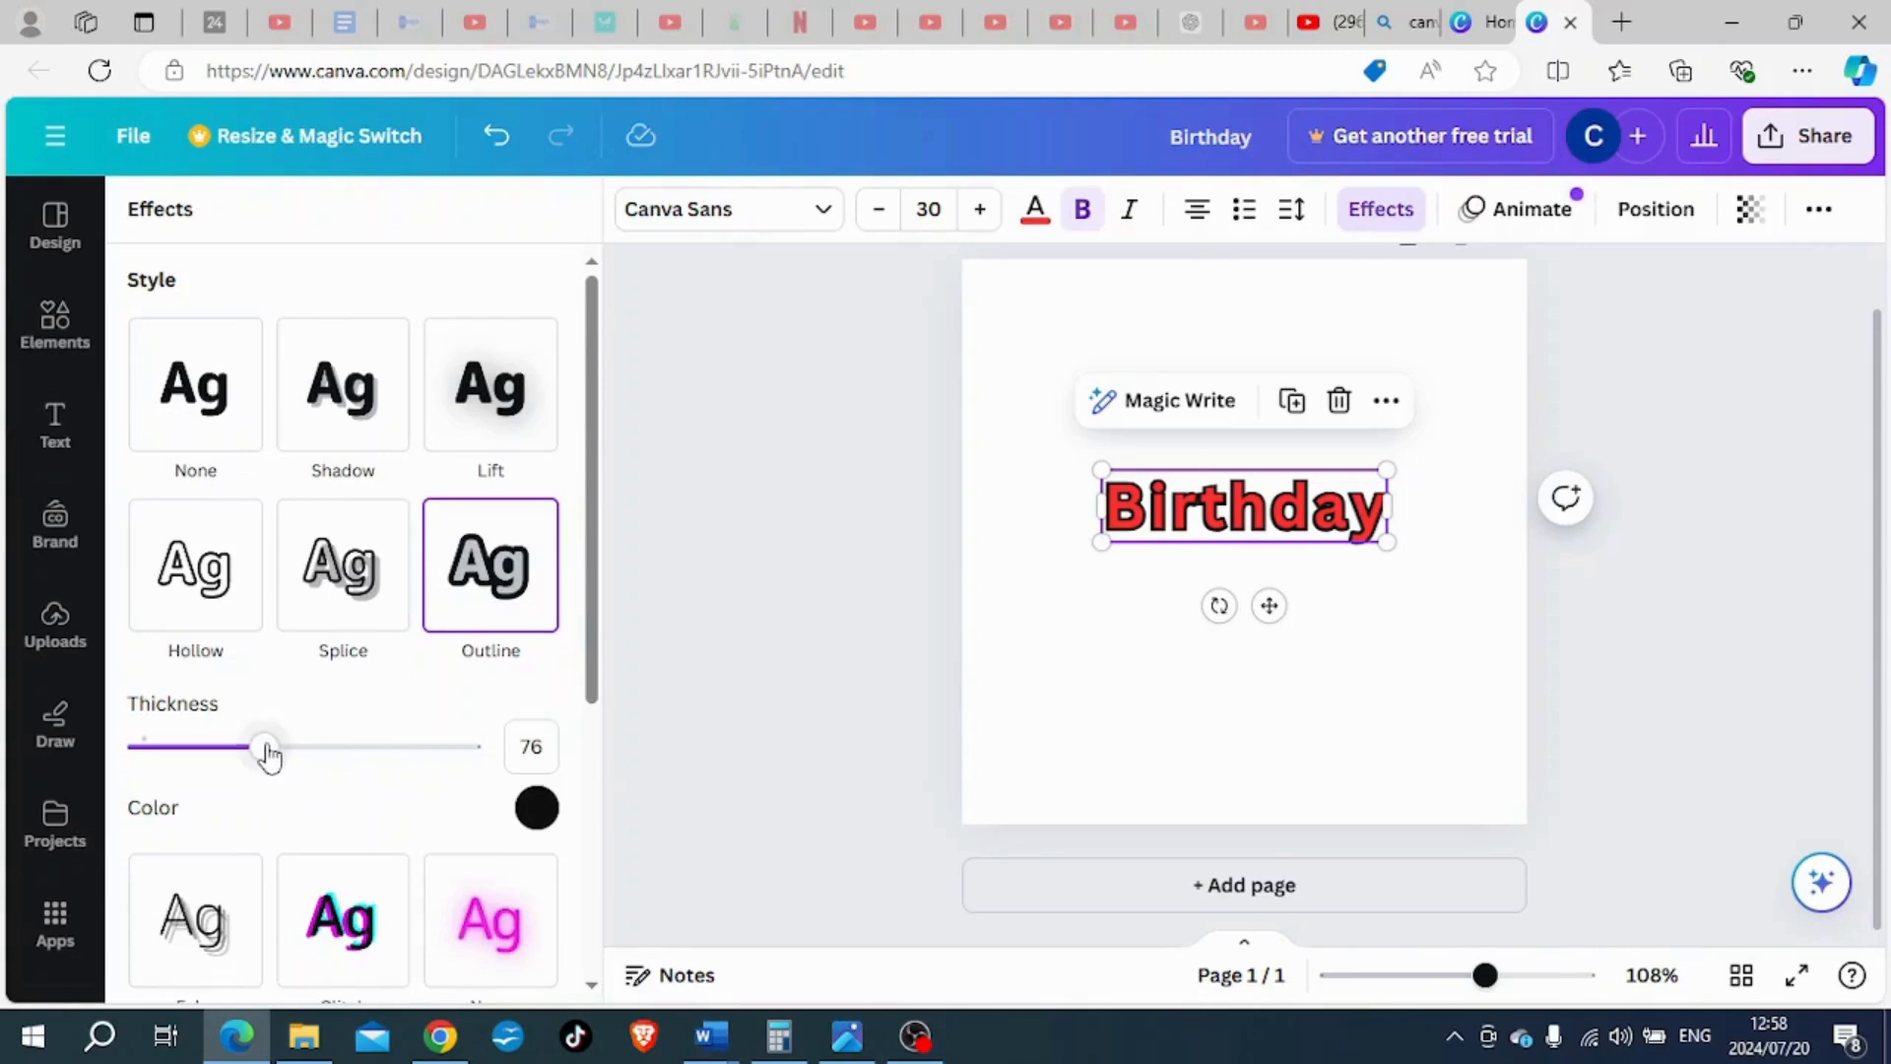
pyautogui.moveTo(266, 748); pyautogui.dragTo(403, 774)
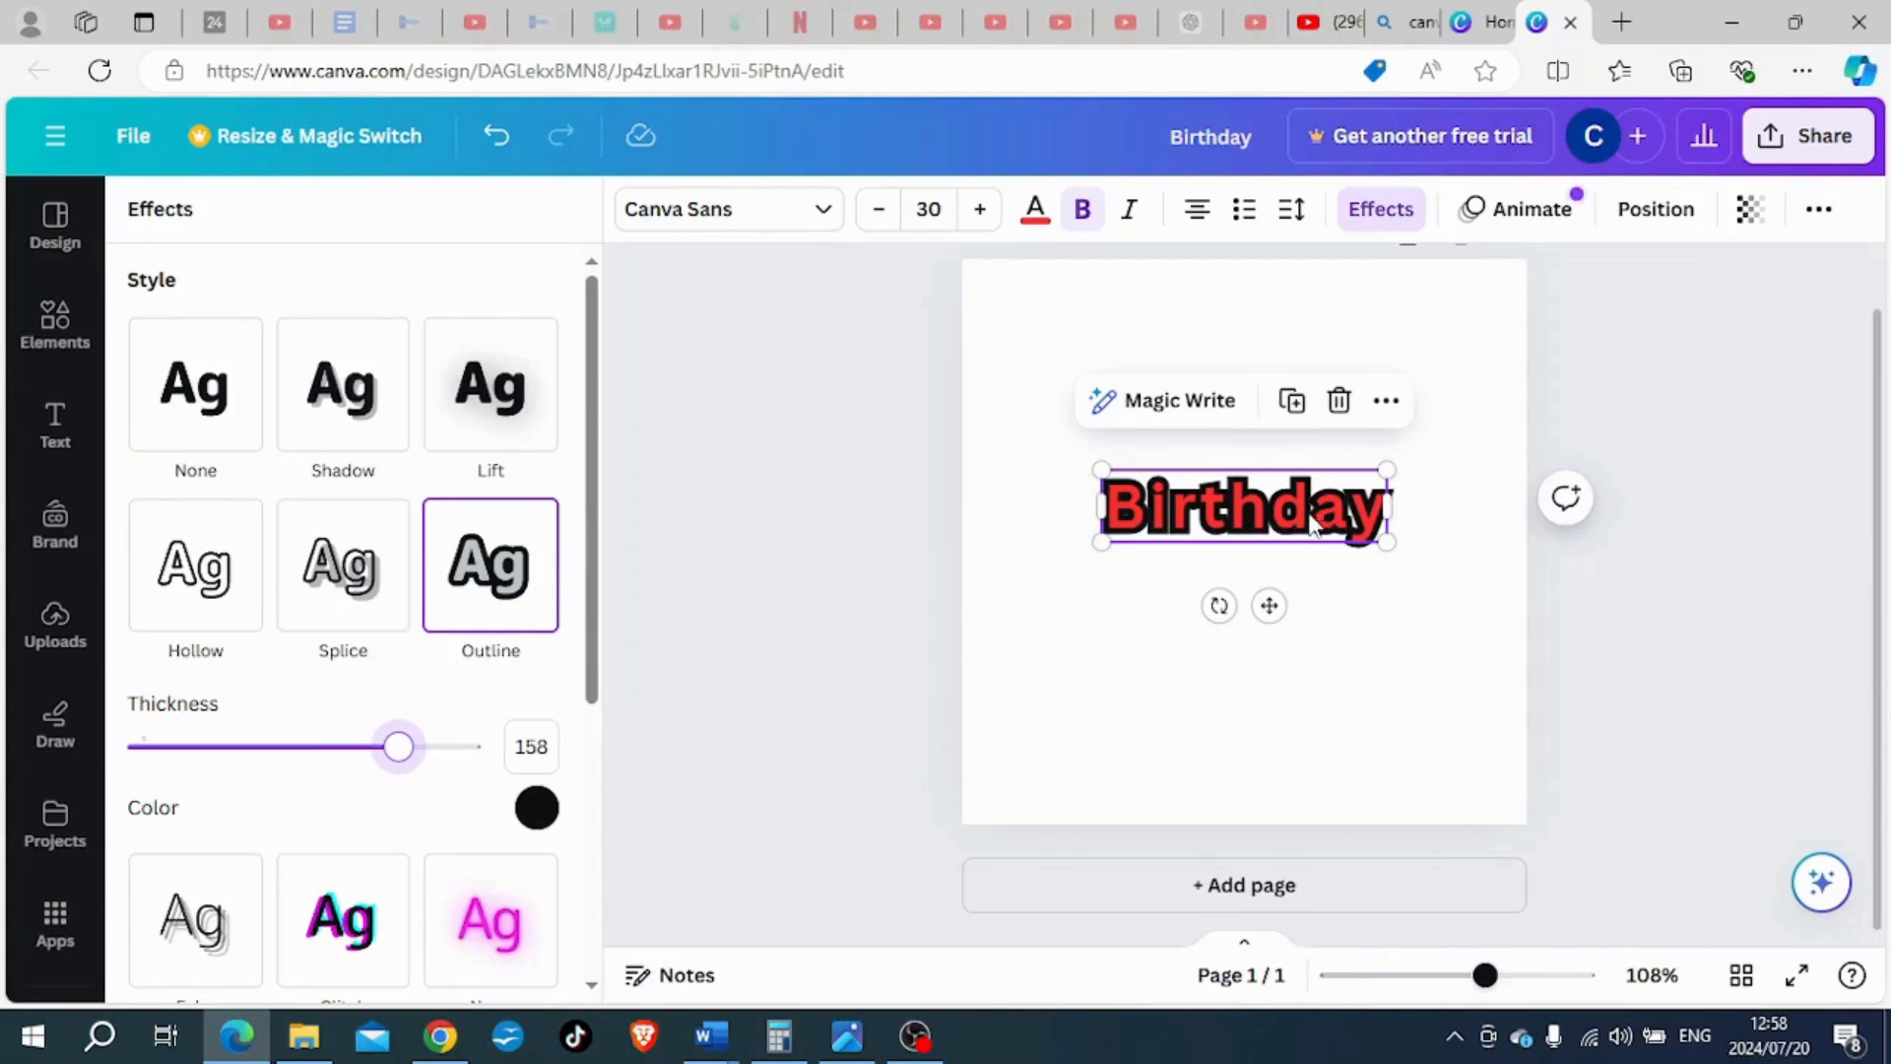
# - Widen the "Birthday" heading's letter spacing to 137, and reduce it to 77
pyautogui.click(1303, 225)
pyautogui.moveTo(1363, 325); pyautogui.dragTo(1392, 328)
pyautogui.click(1389, 669)
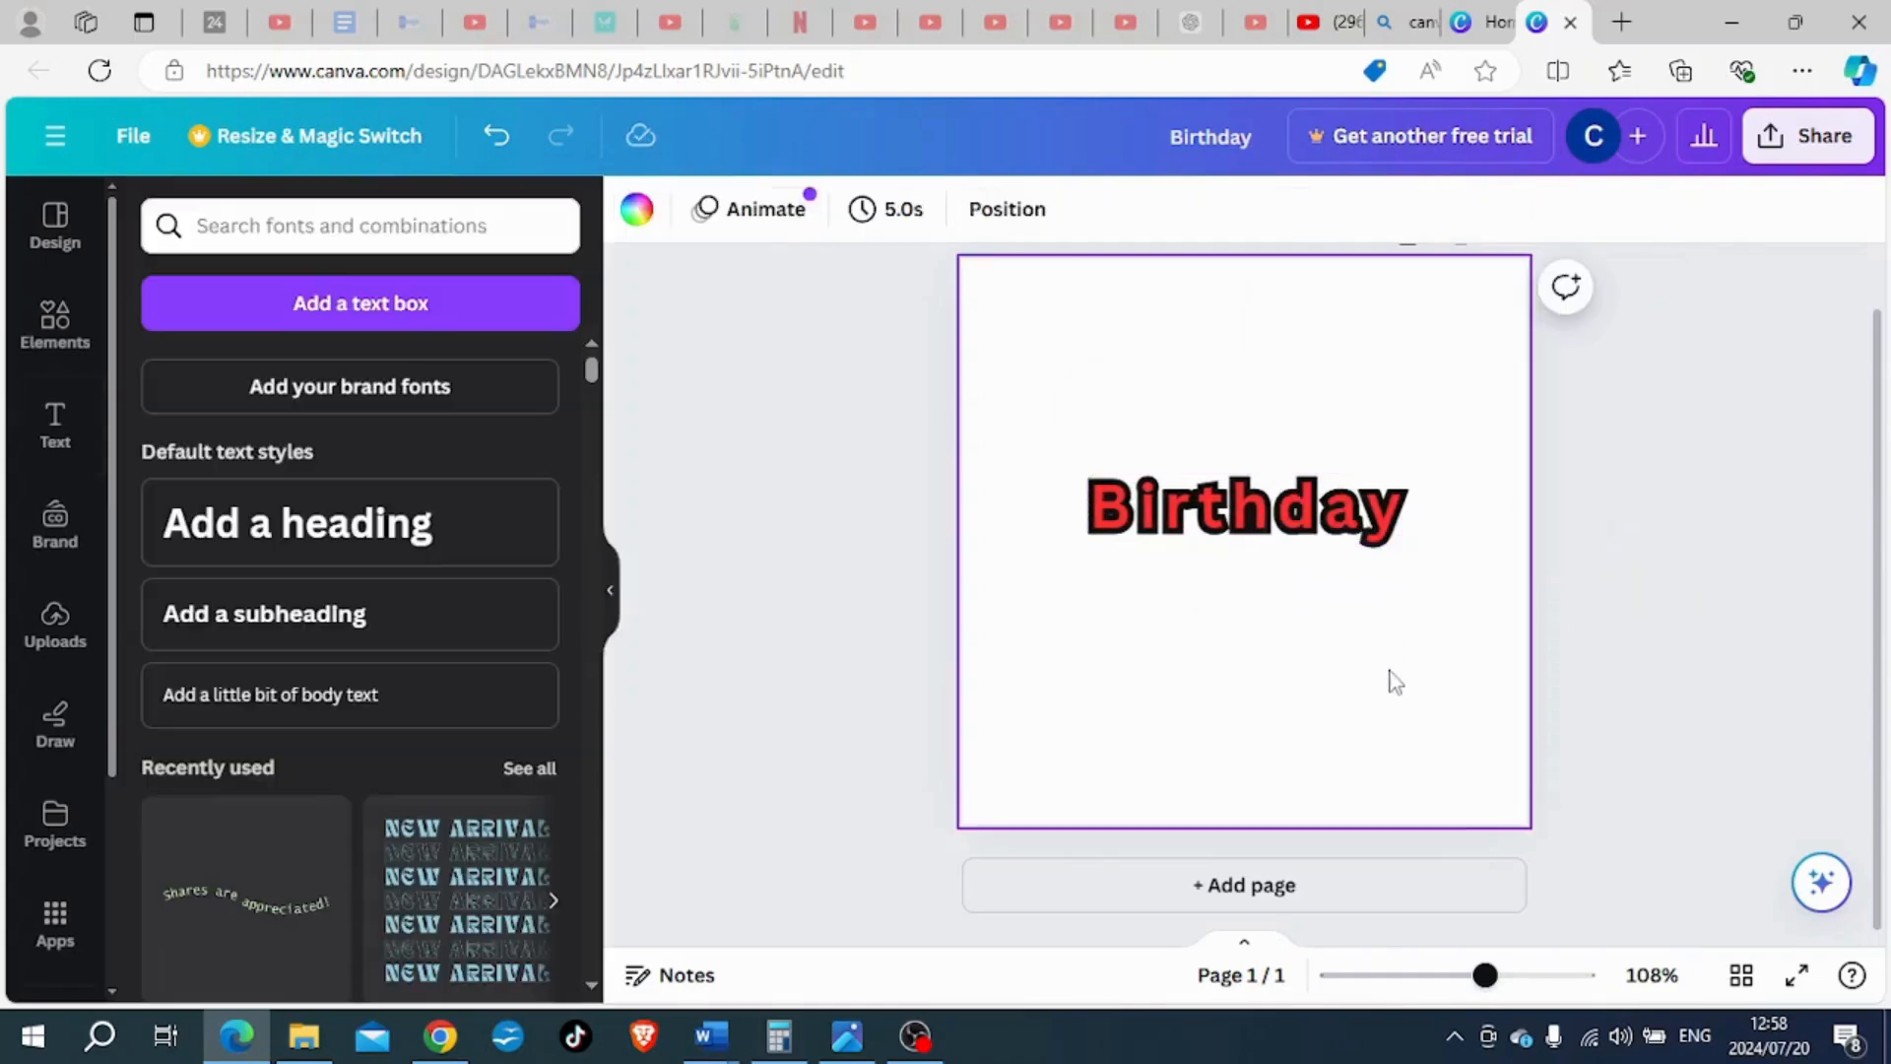
pyautogui.click(1330, 531)
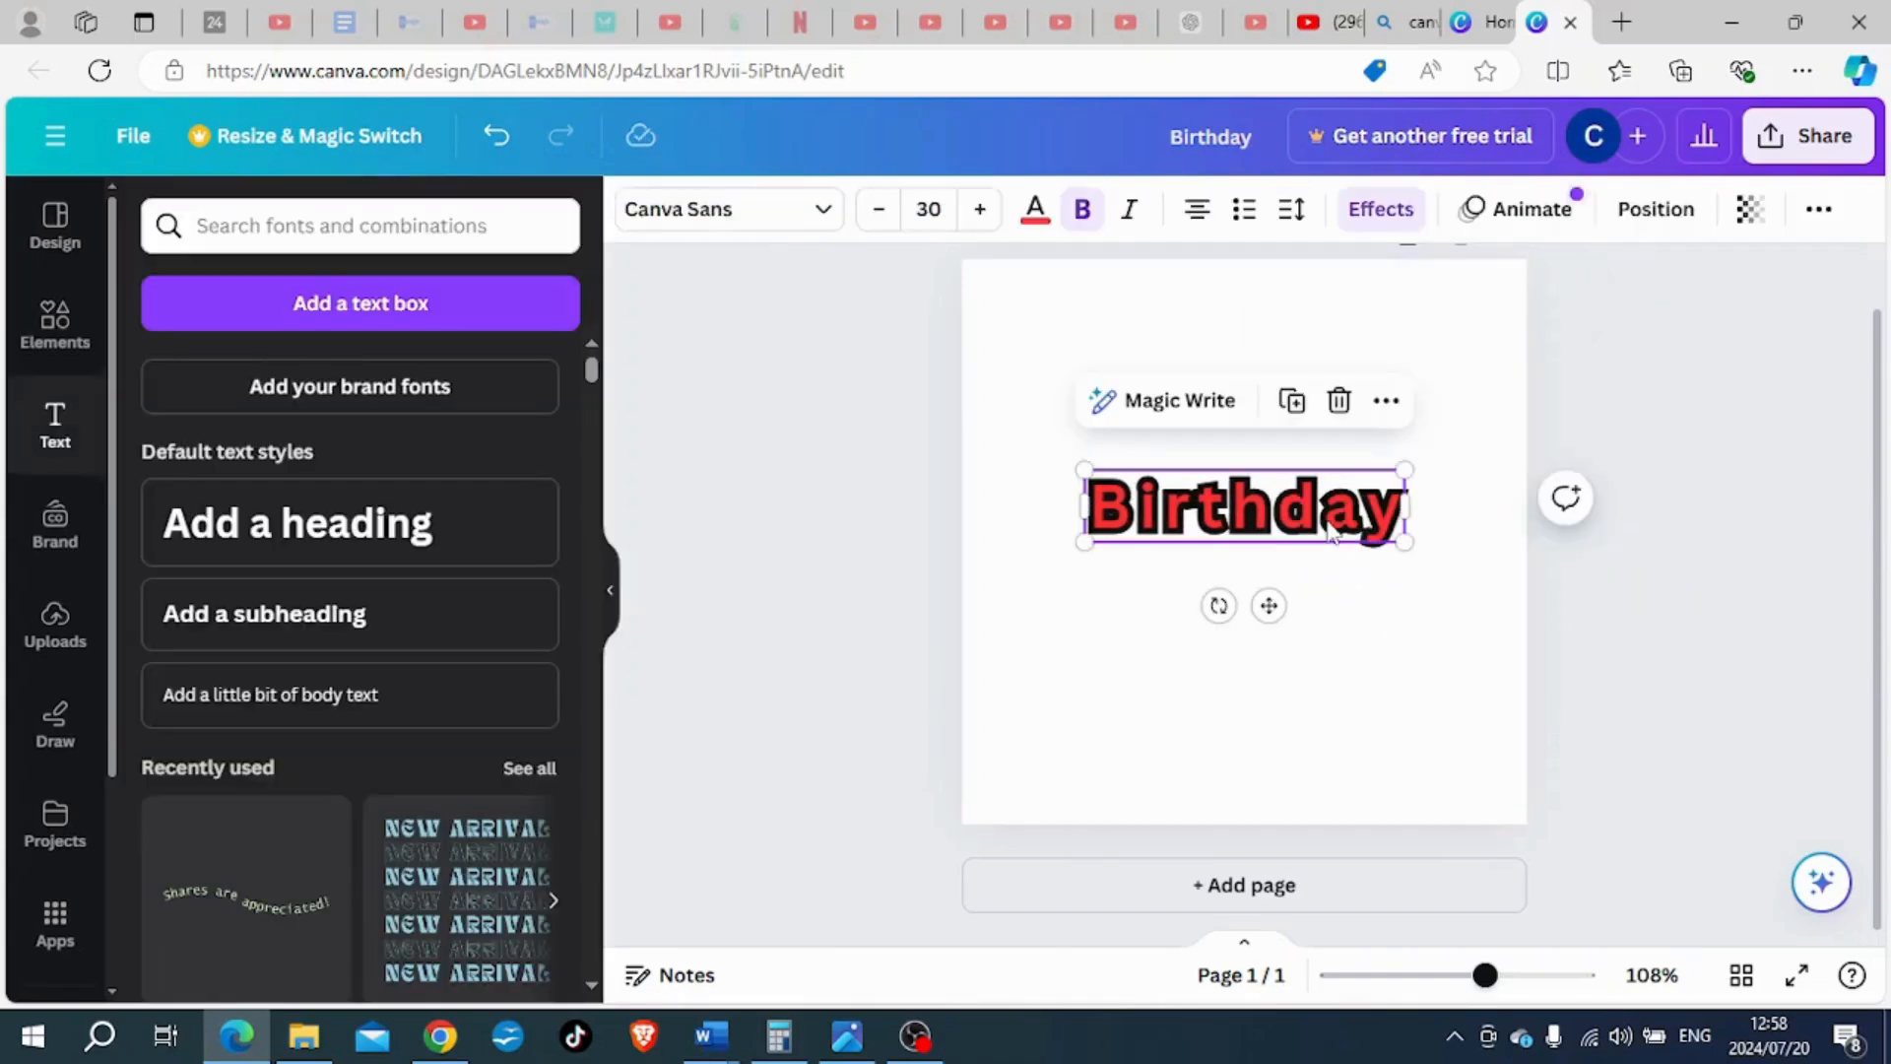
pyautogui.click(1291, 209)
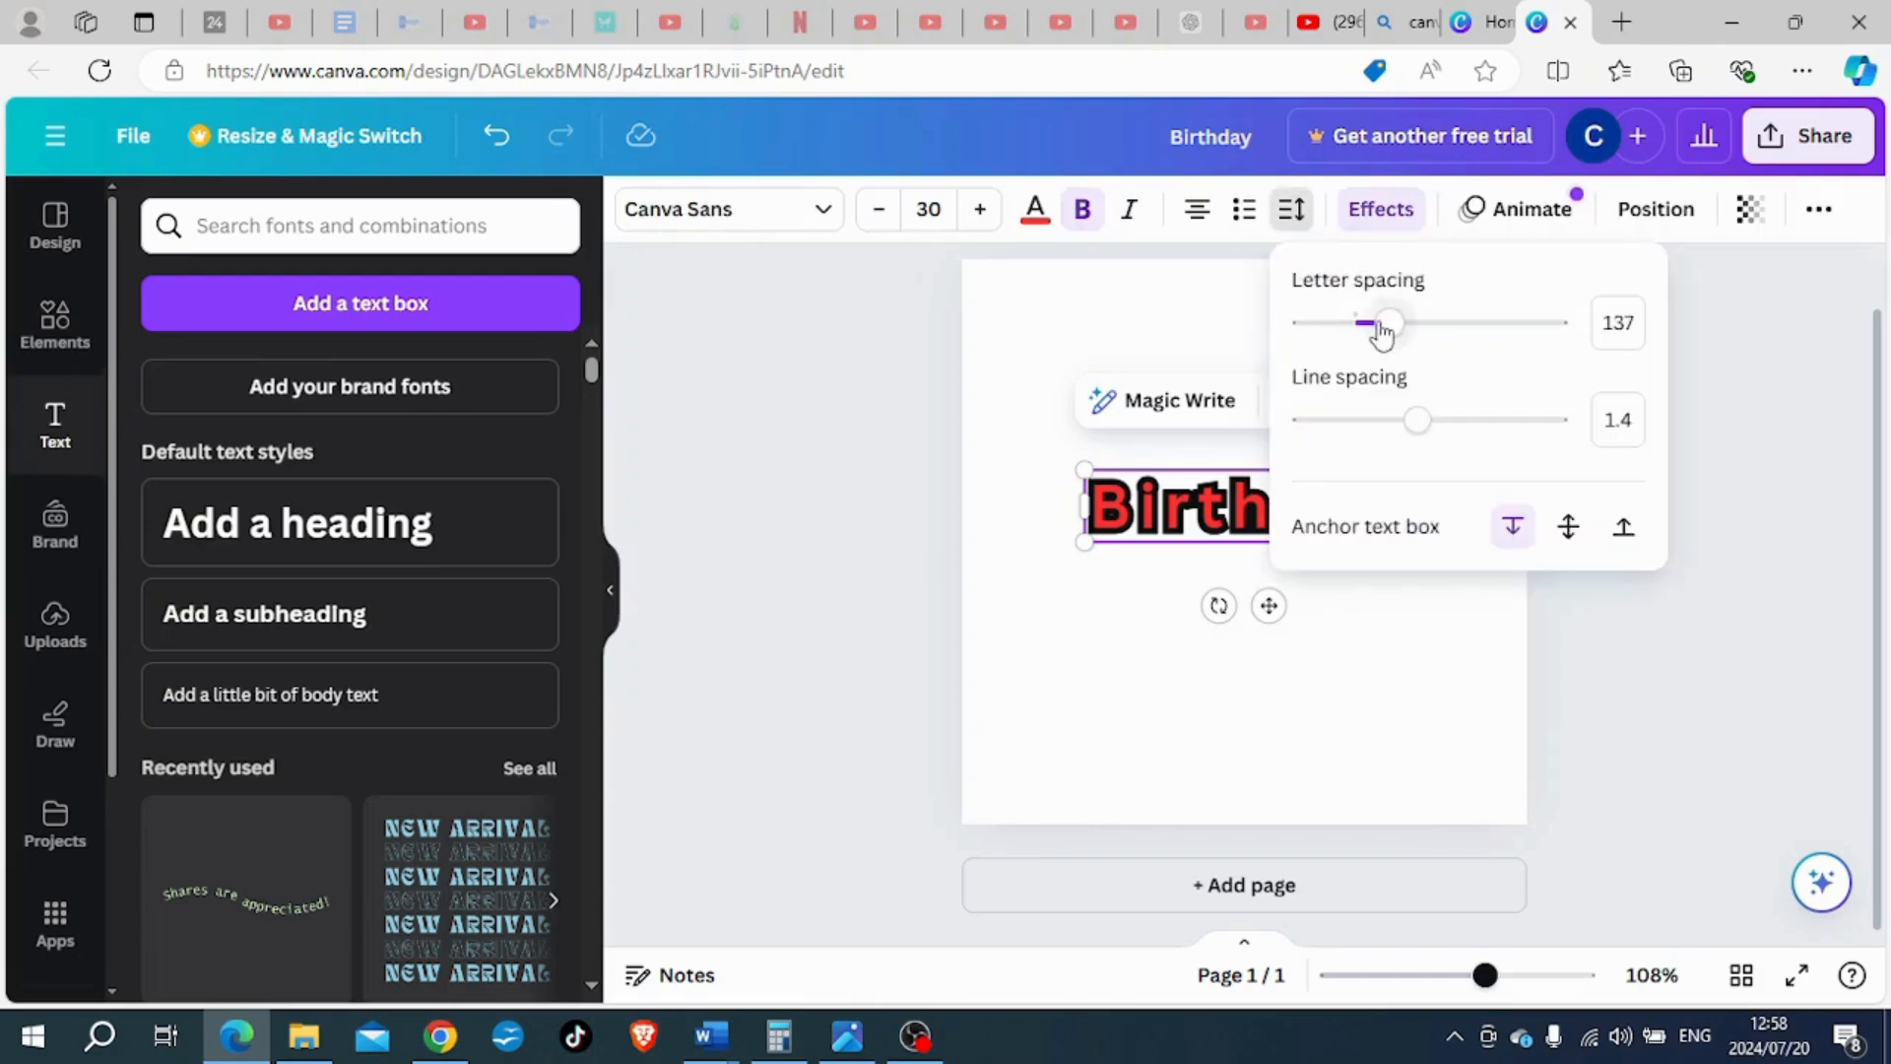
pyautogui.moveTo(1382, 325); pyautogui.dragTo(1374, 325)
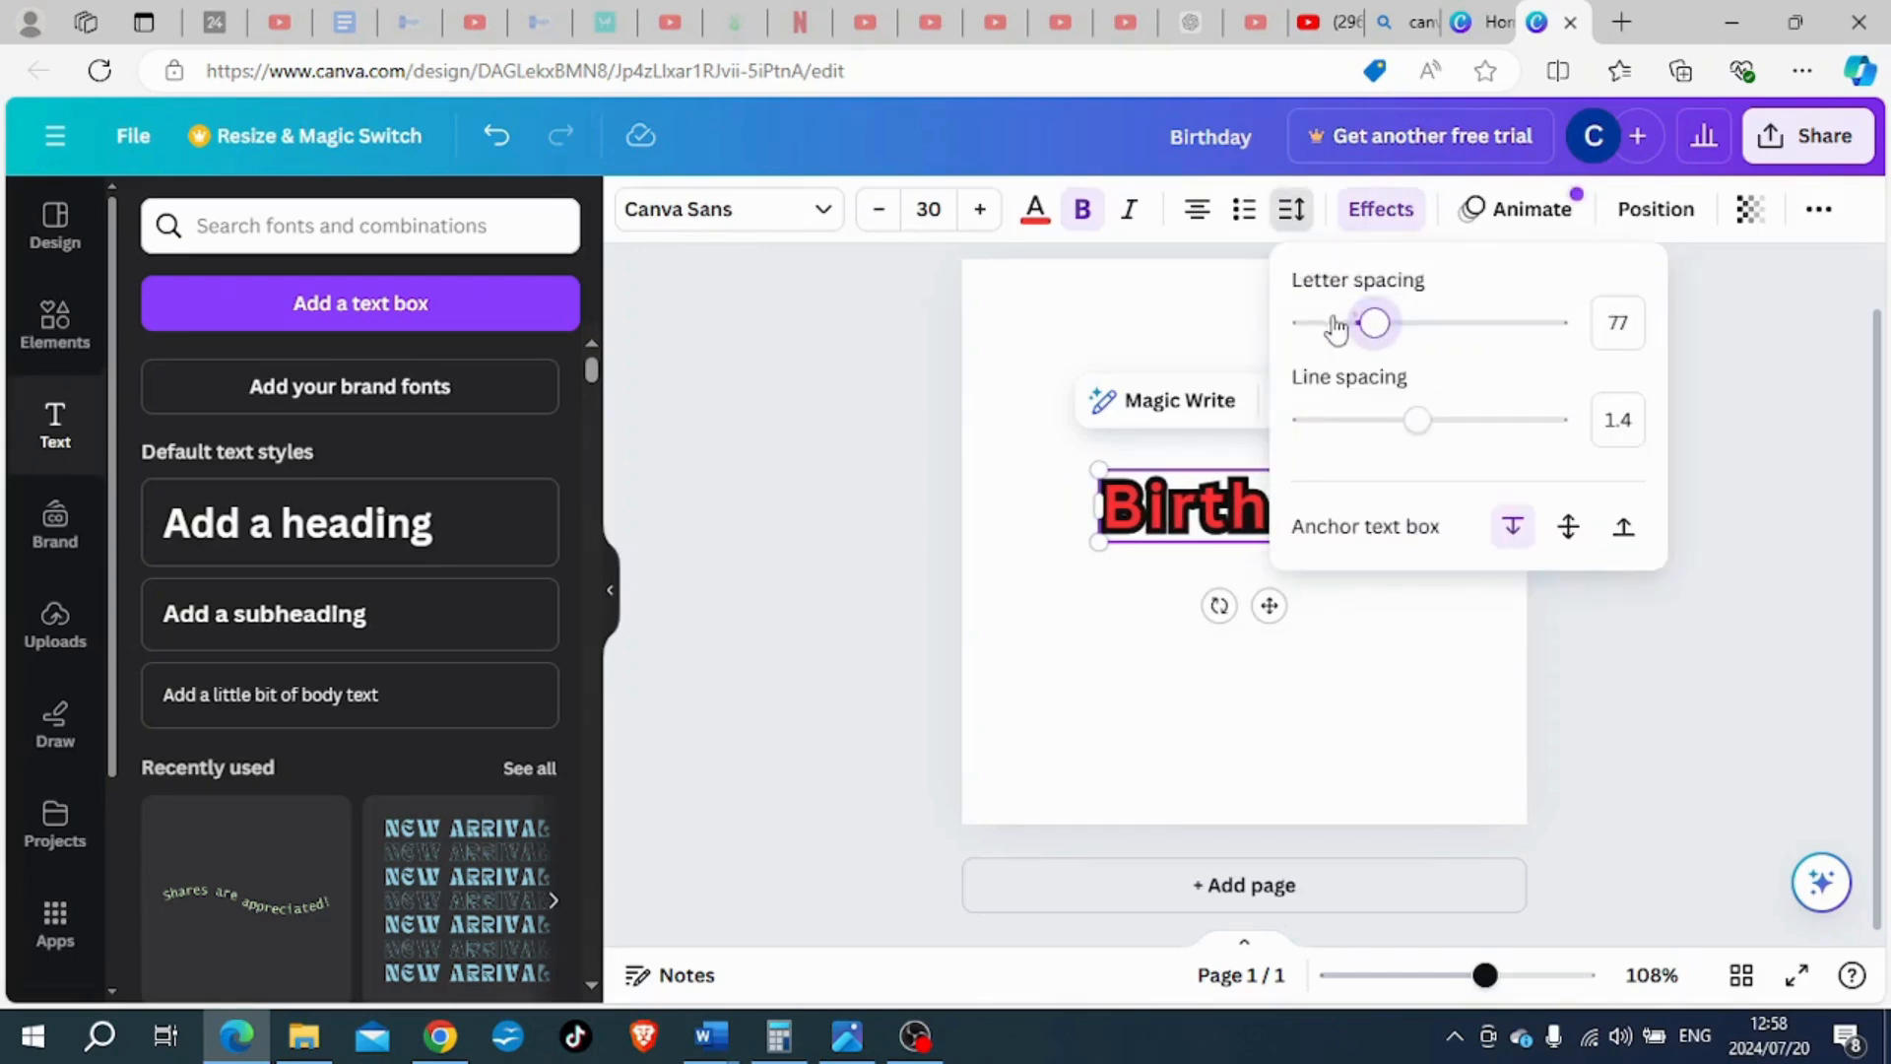
# - Remove the Outline effect from the "Birthday" heading and apply the Echo effect instead
pyautogui.click(1383, 211)
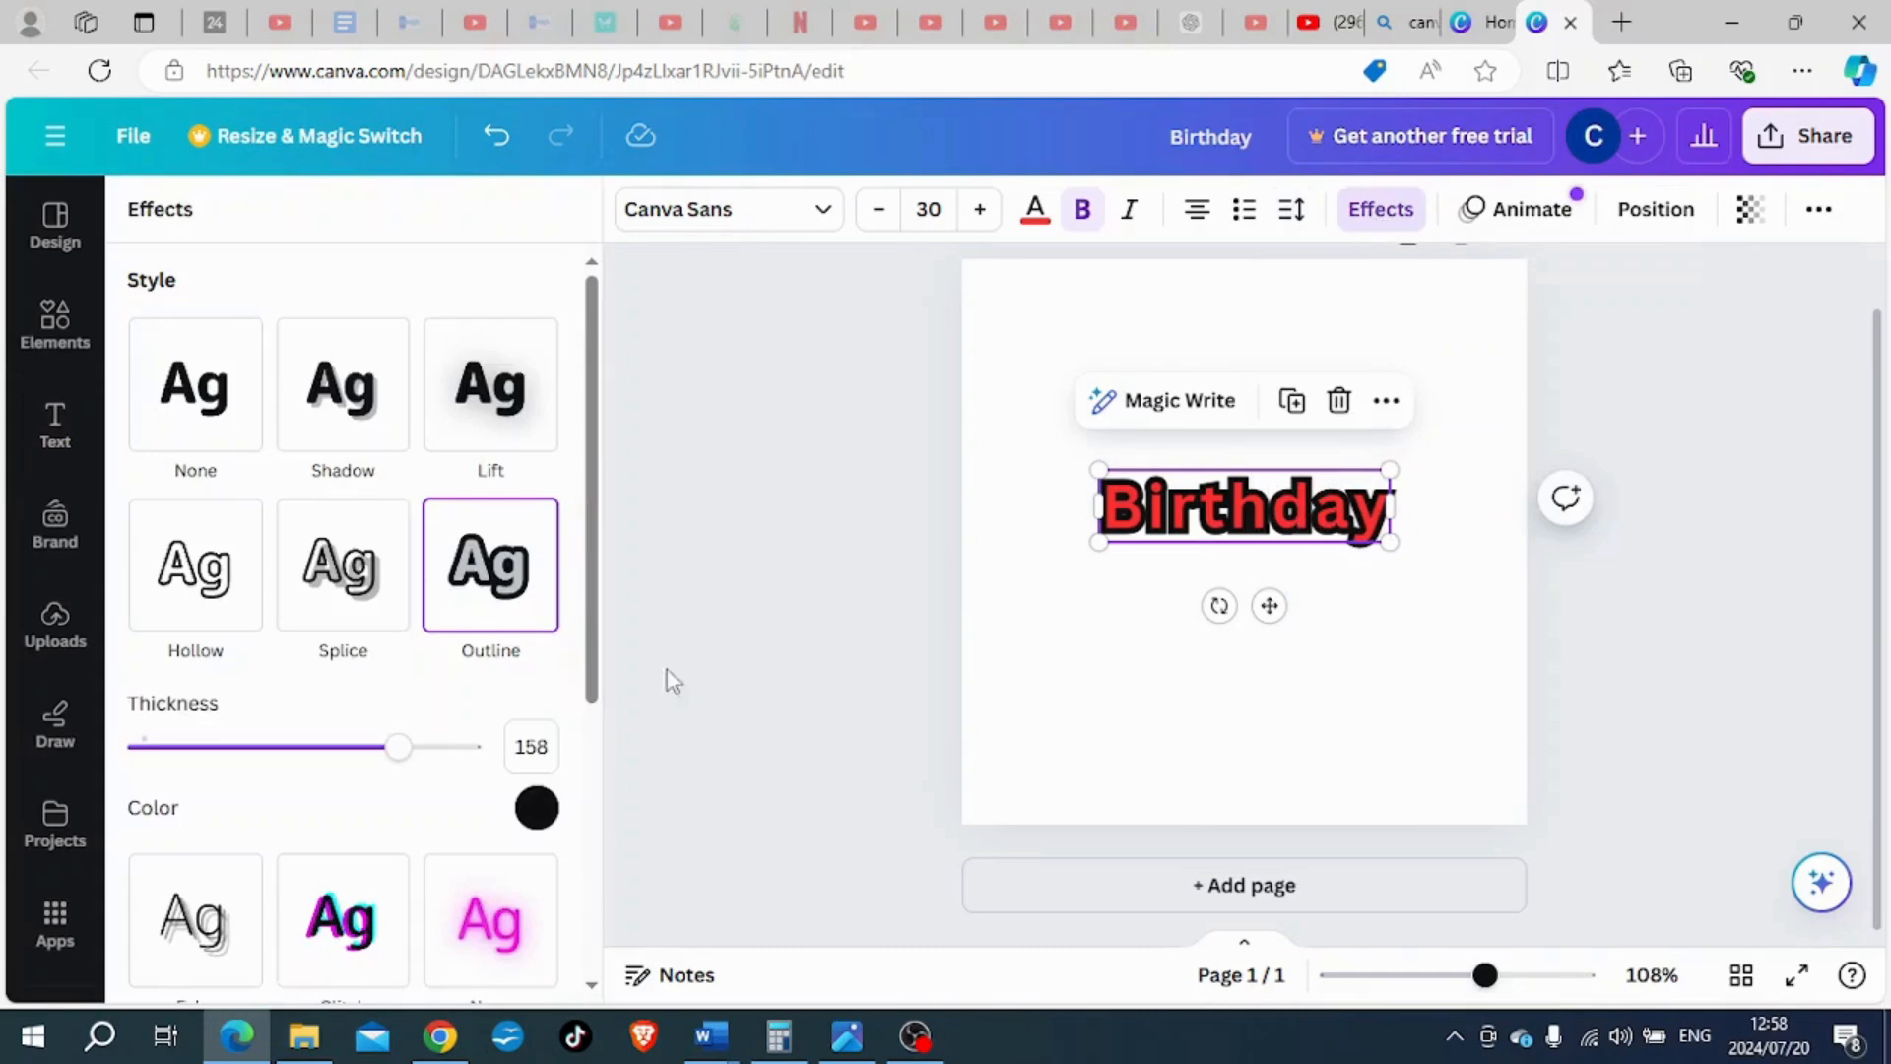
pyautogui.click(232, 448)
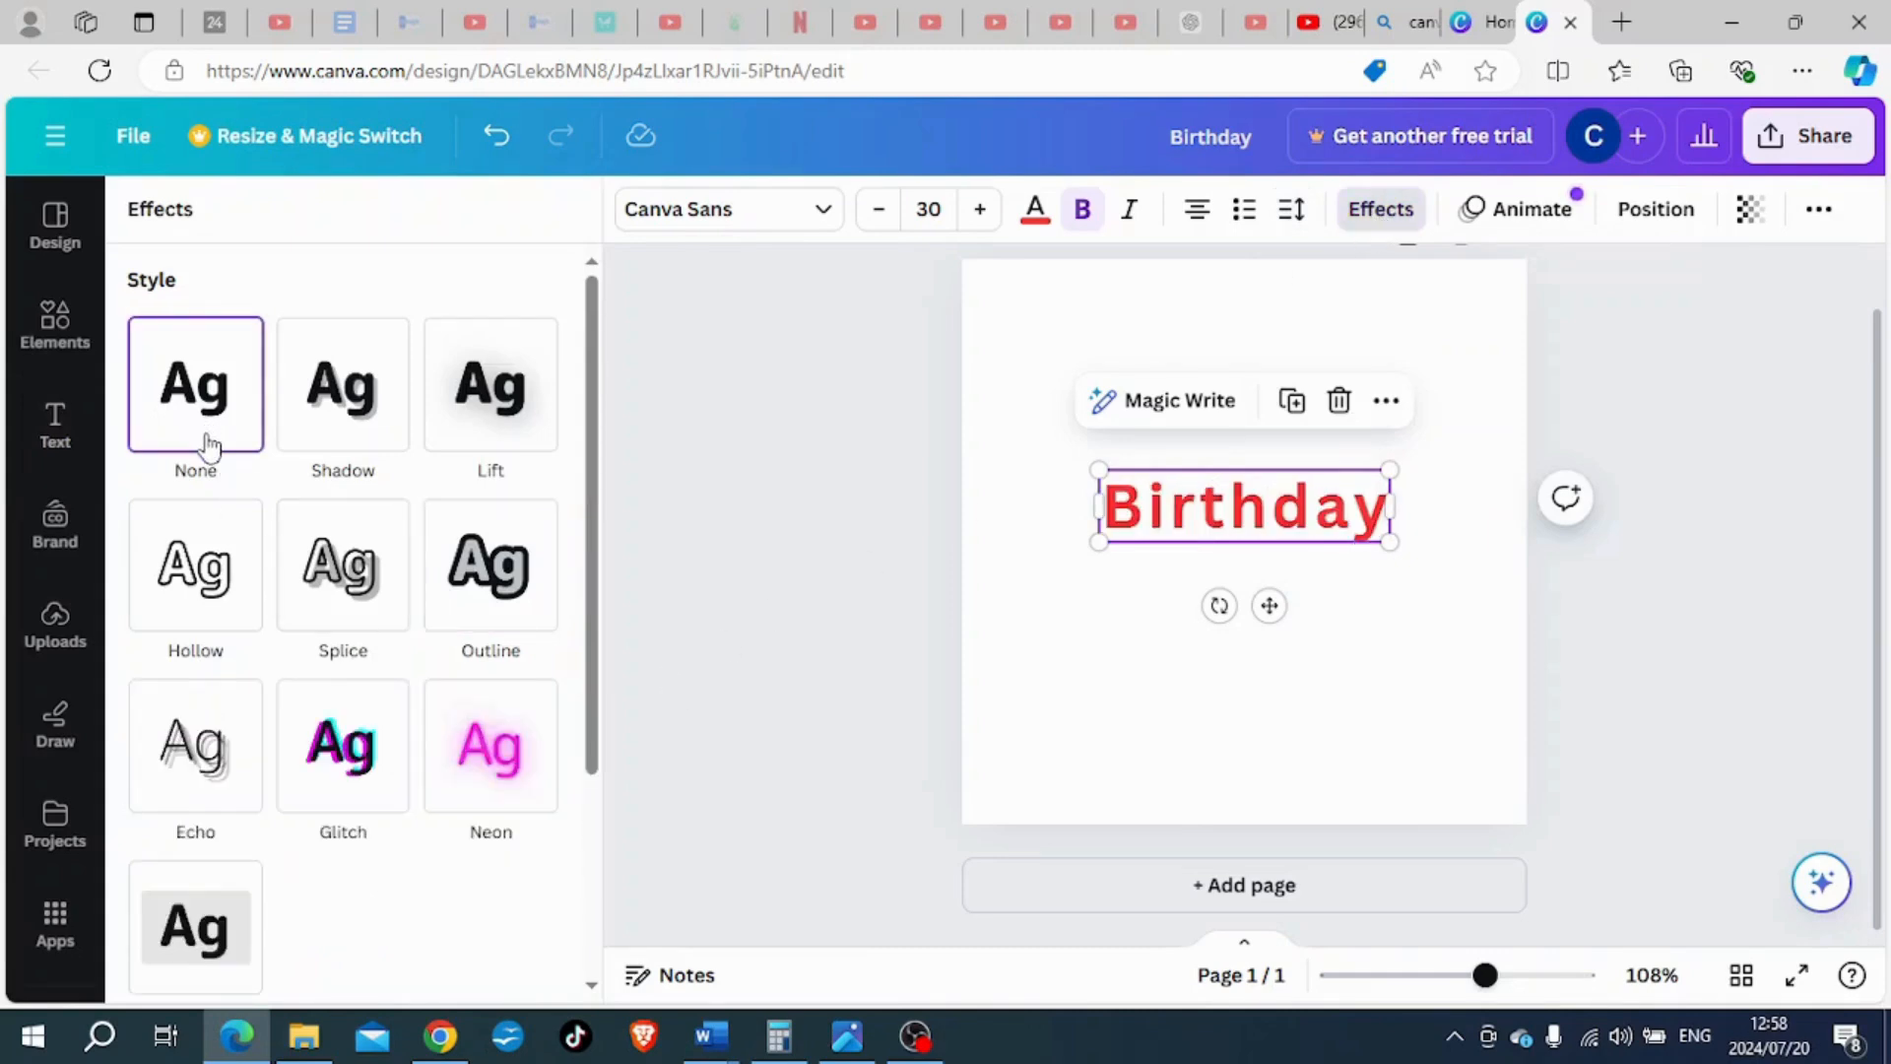
pyautogui.click(181, 761)
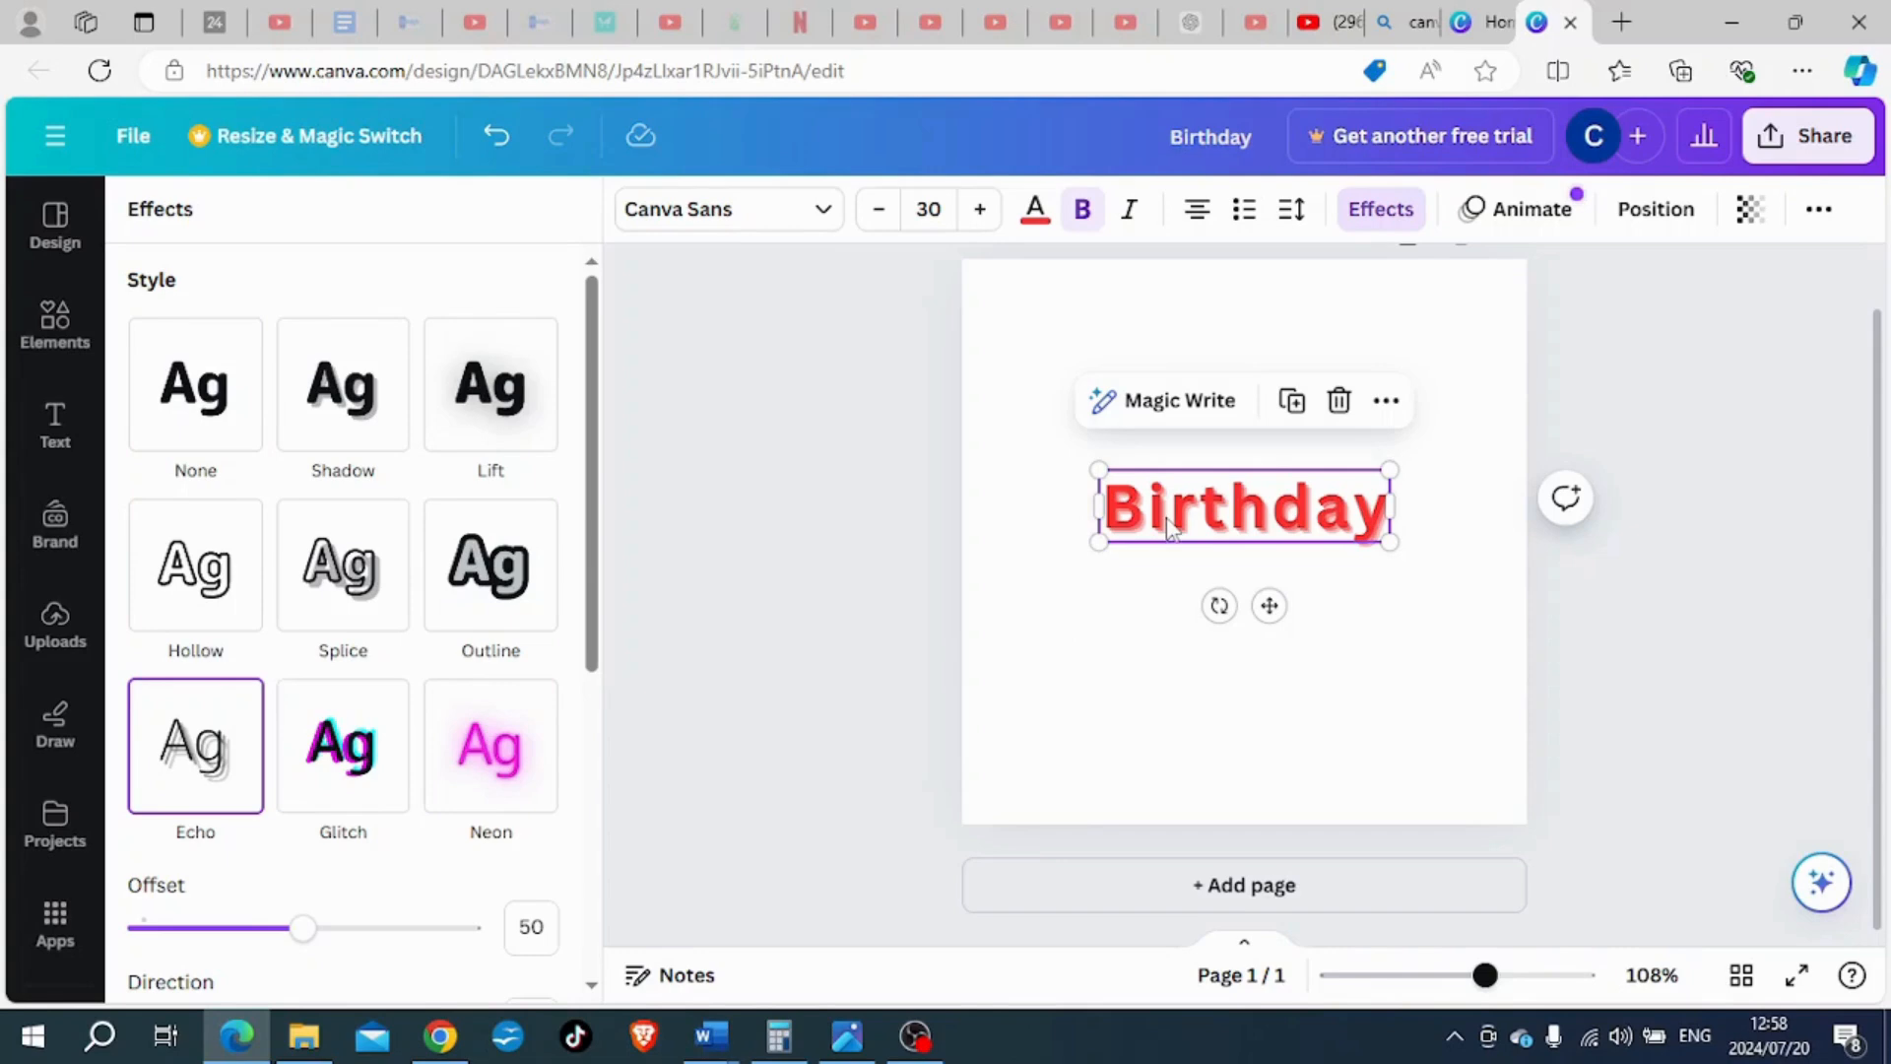
# - Change the "Birthday" heading's text colour from red to black, applying the change to all
pyautogui.click(1035, 211)
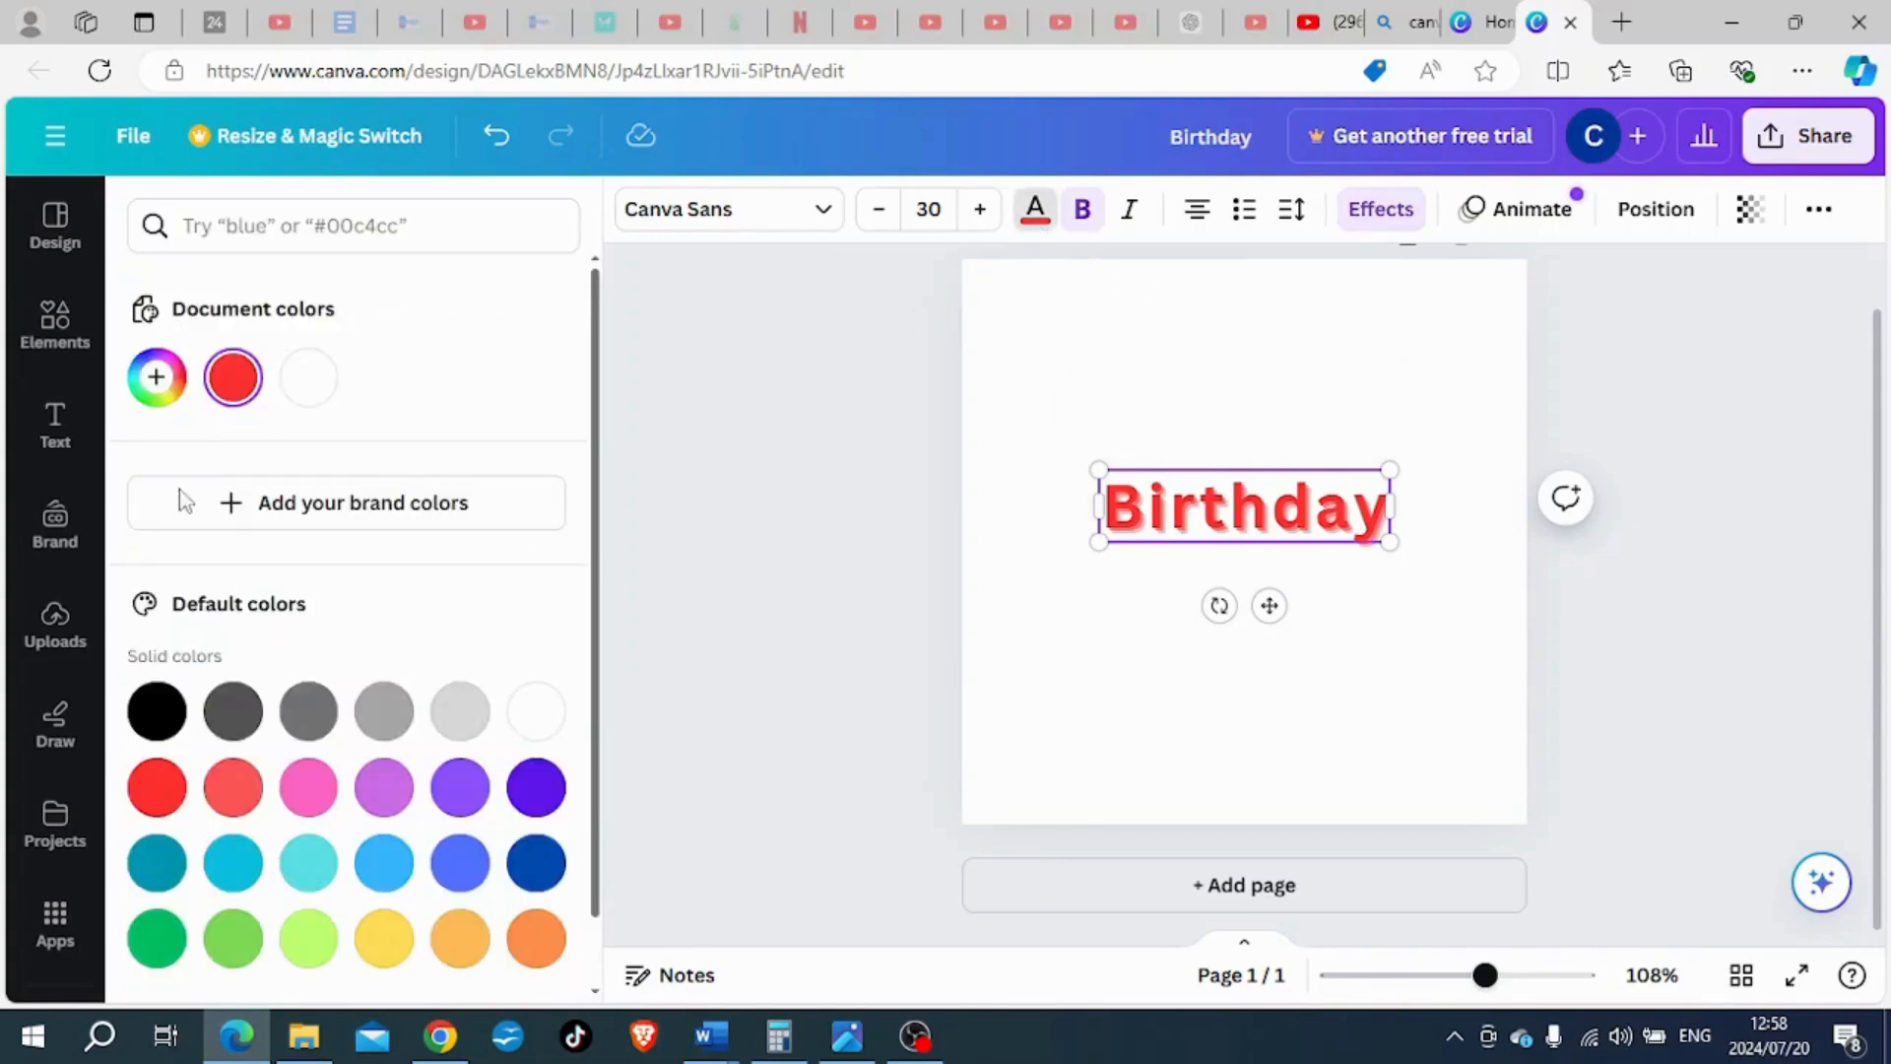
pyautogui.click(157, 709)
pyautogui.click(316, 953)
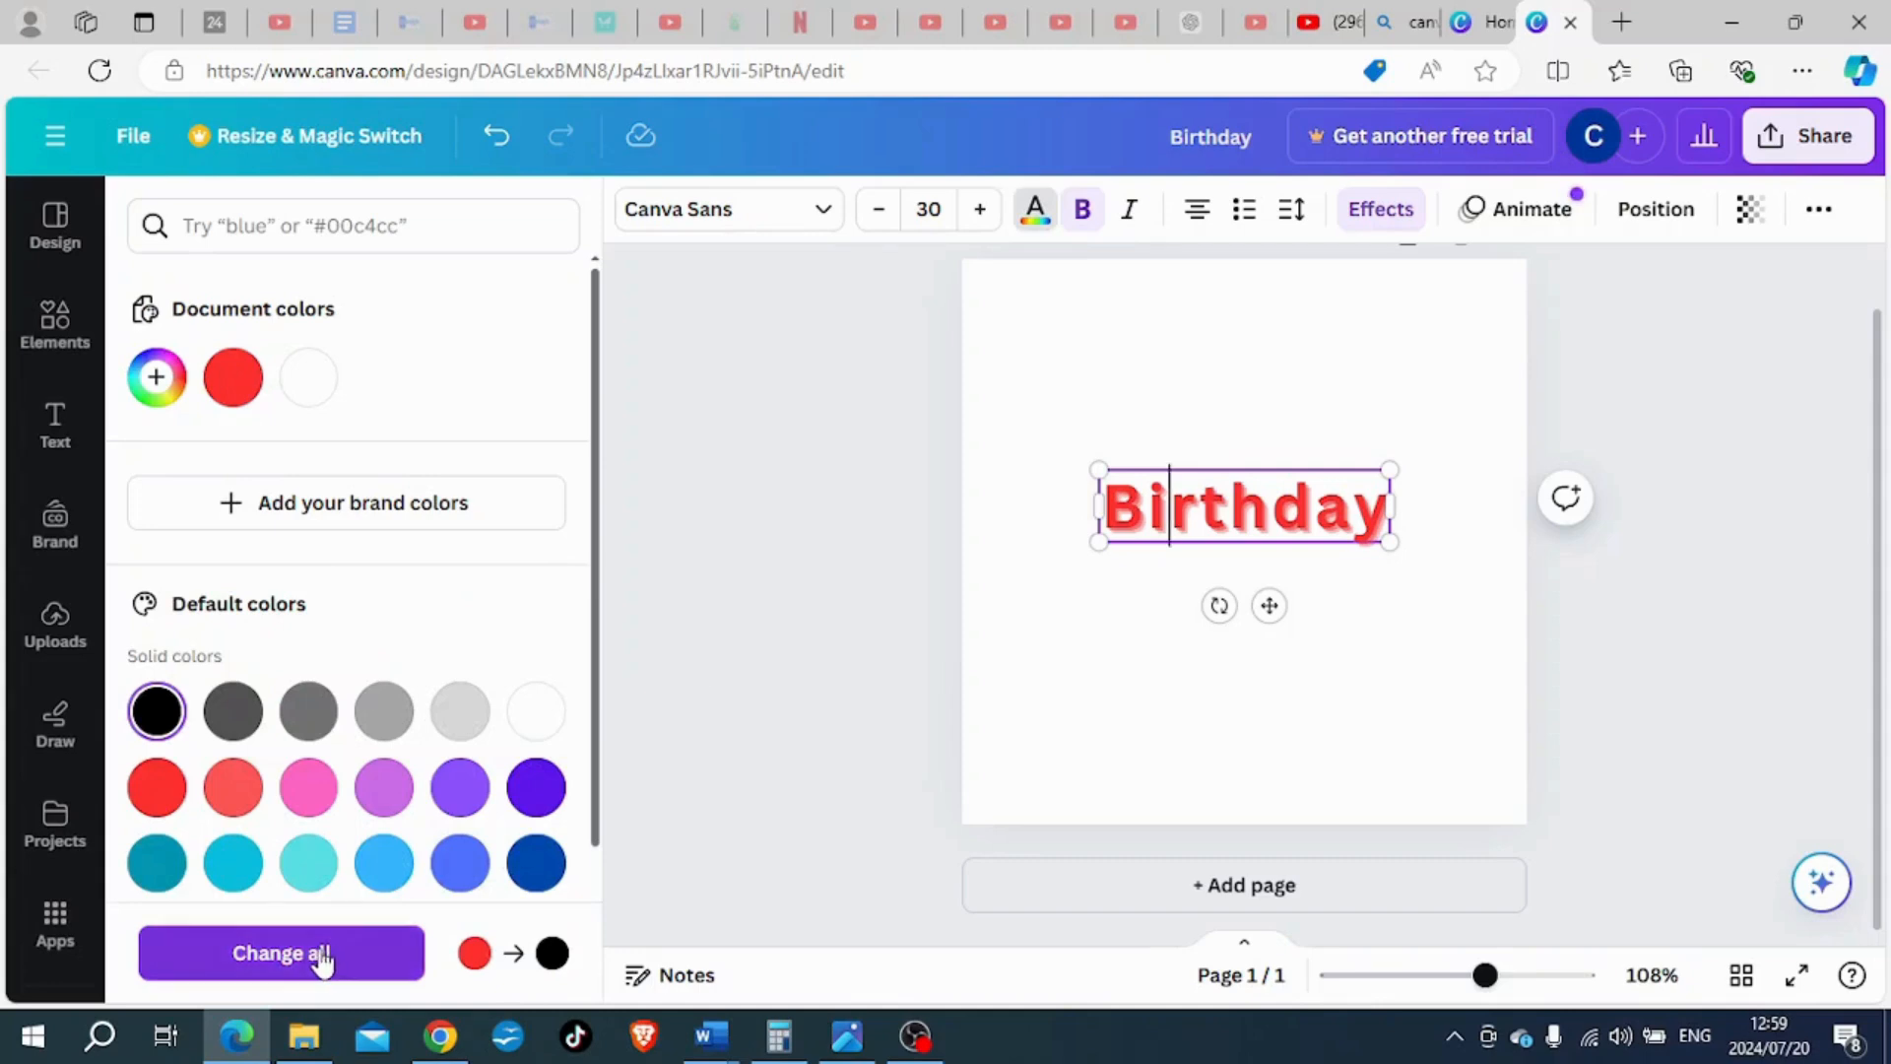
pyautogui.click(1020, 648)
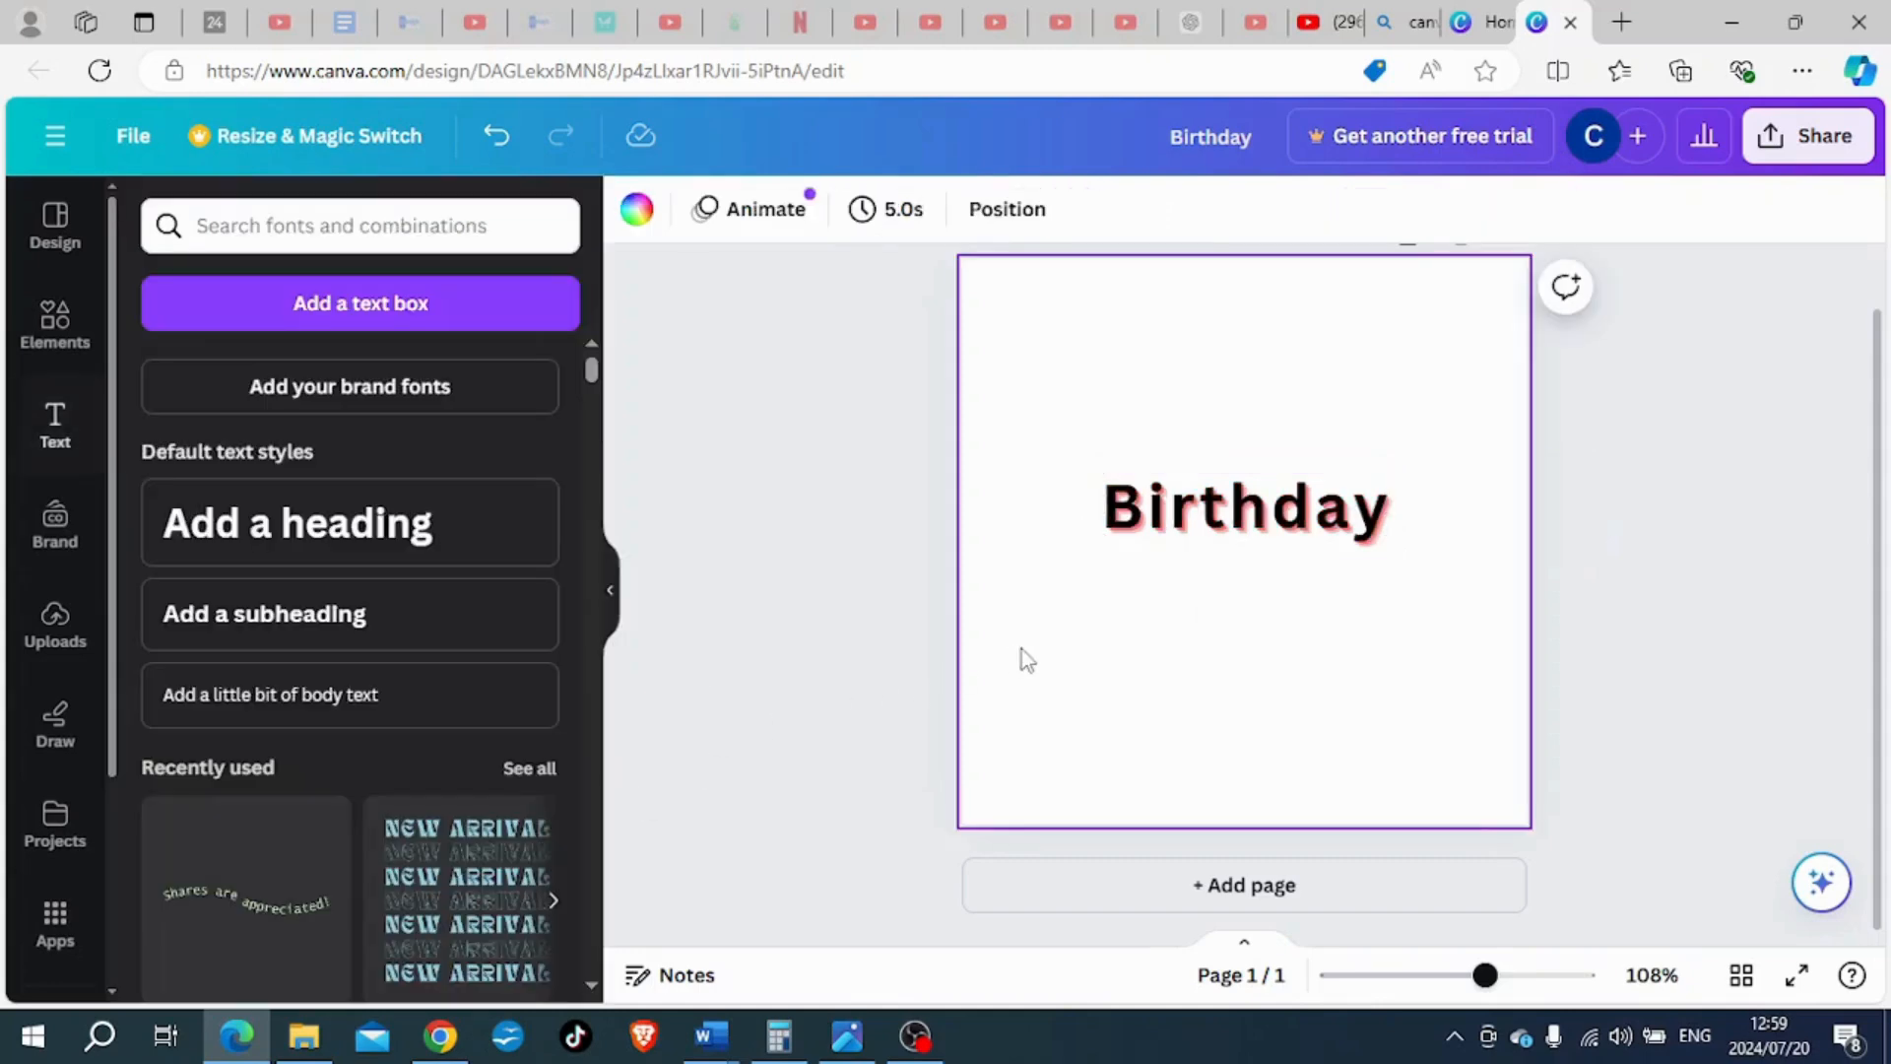
# - Adjust the "Birthday" heading's Echo effect to offset 59 and direction 123
pyautogui.click(1121, 512)
pyautogui.click(1382, 212)
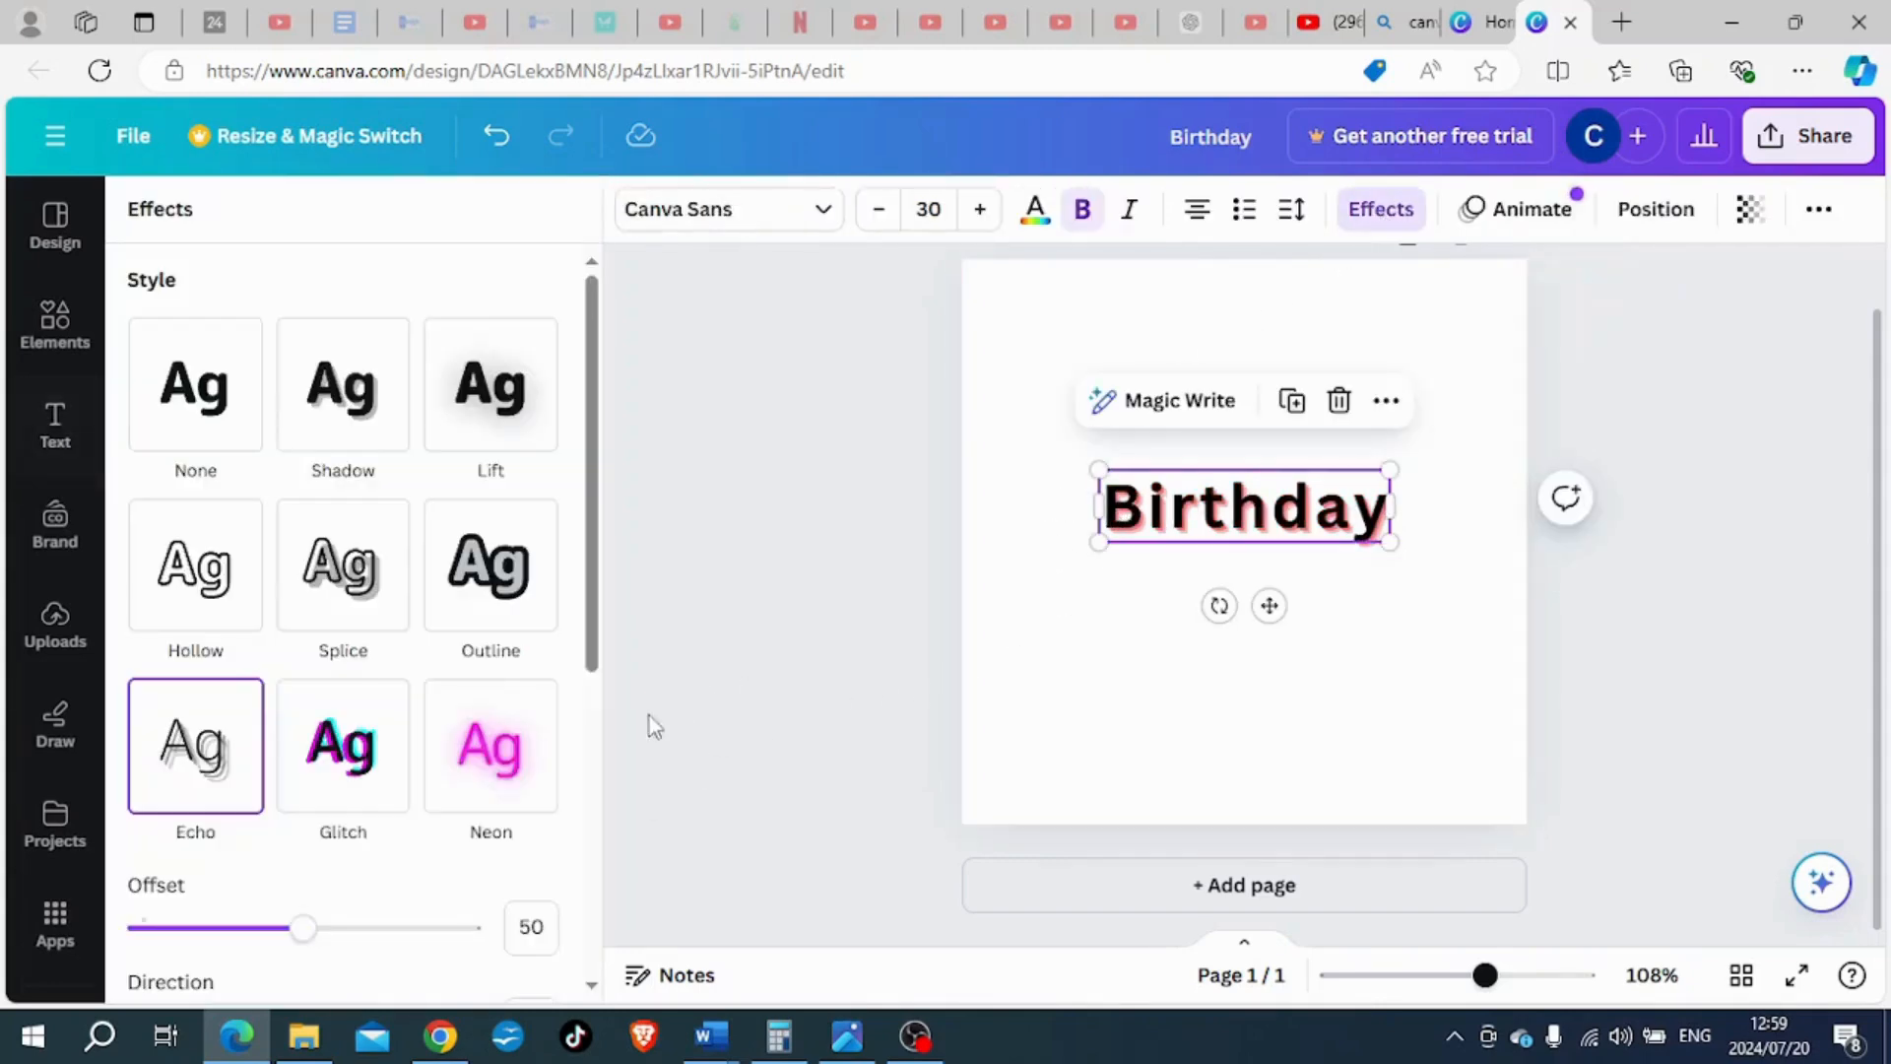
pyautogui.scroll(-3, 365, 803)
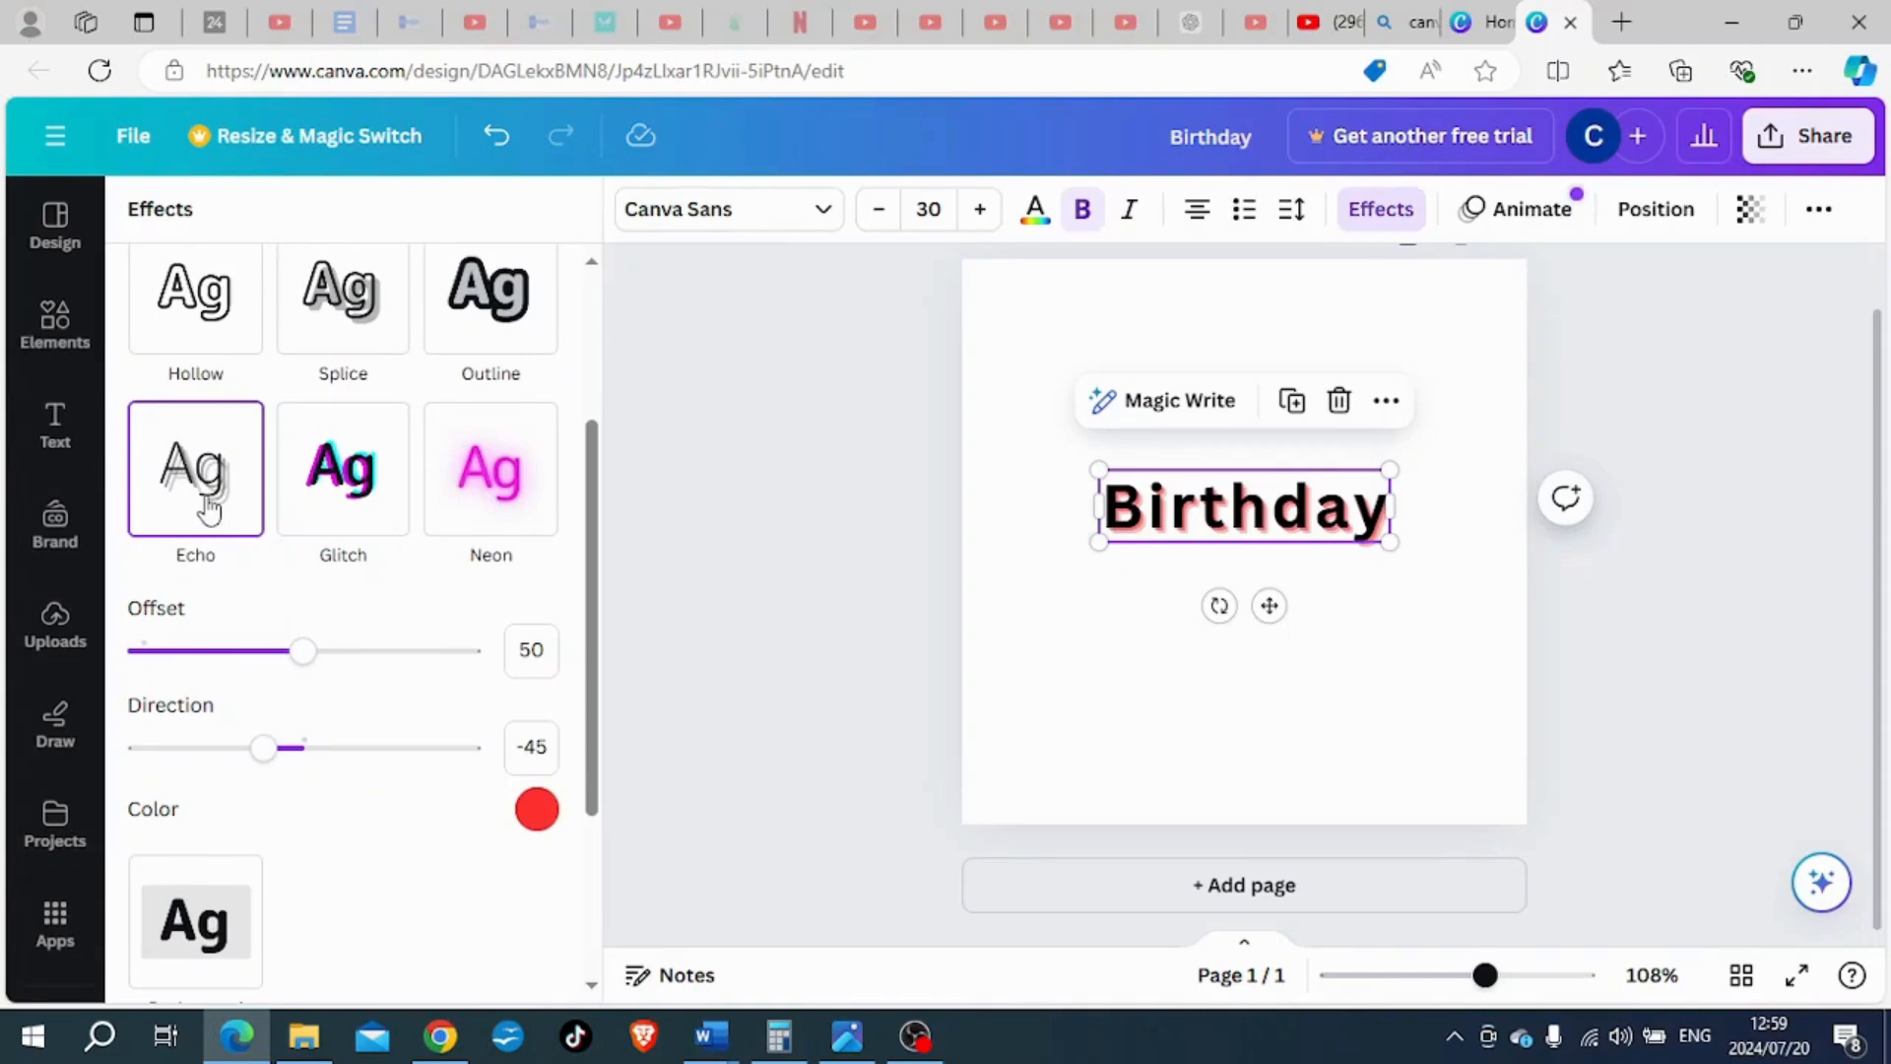
pyautogui.scroll(2, 340, 320)
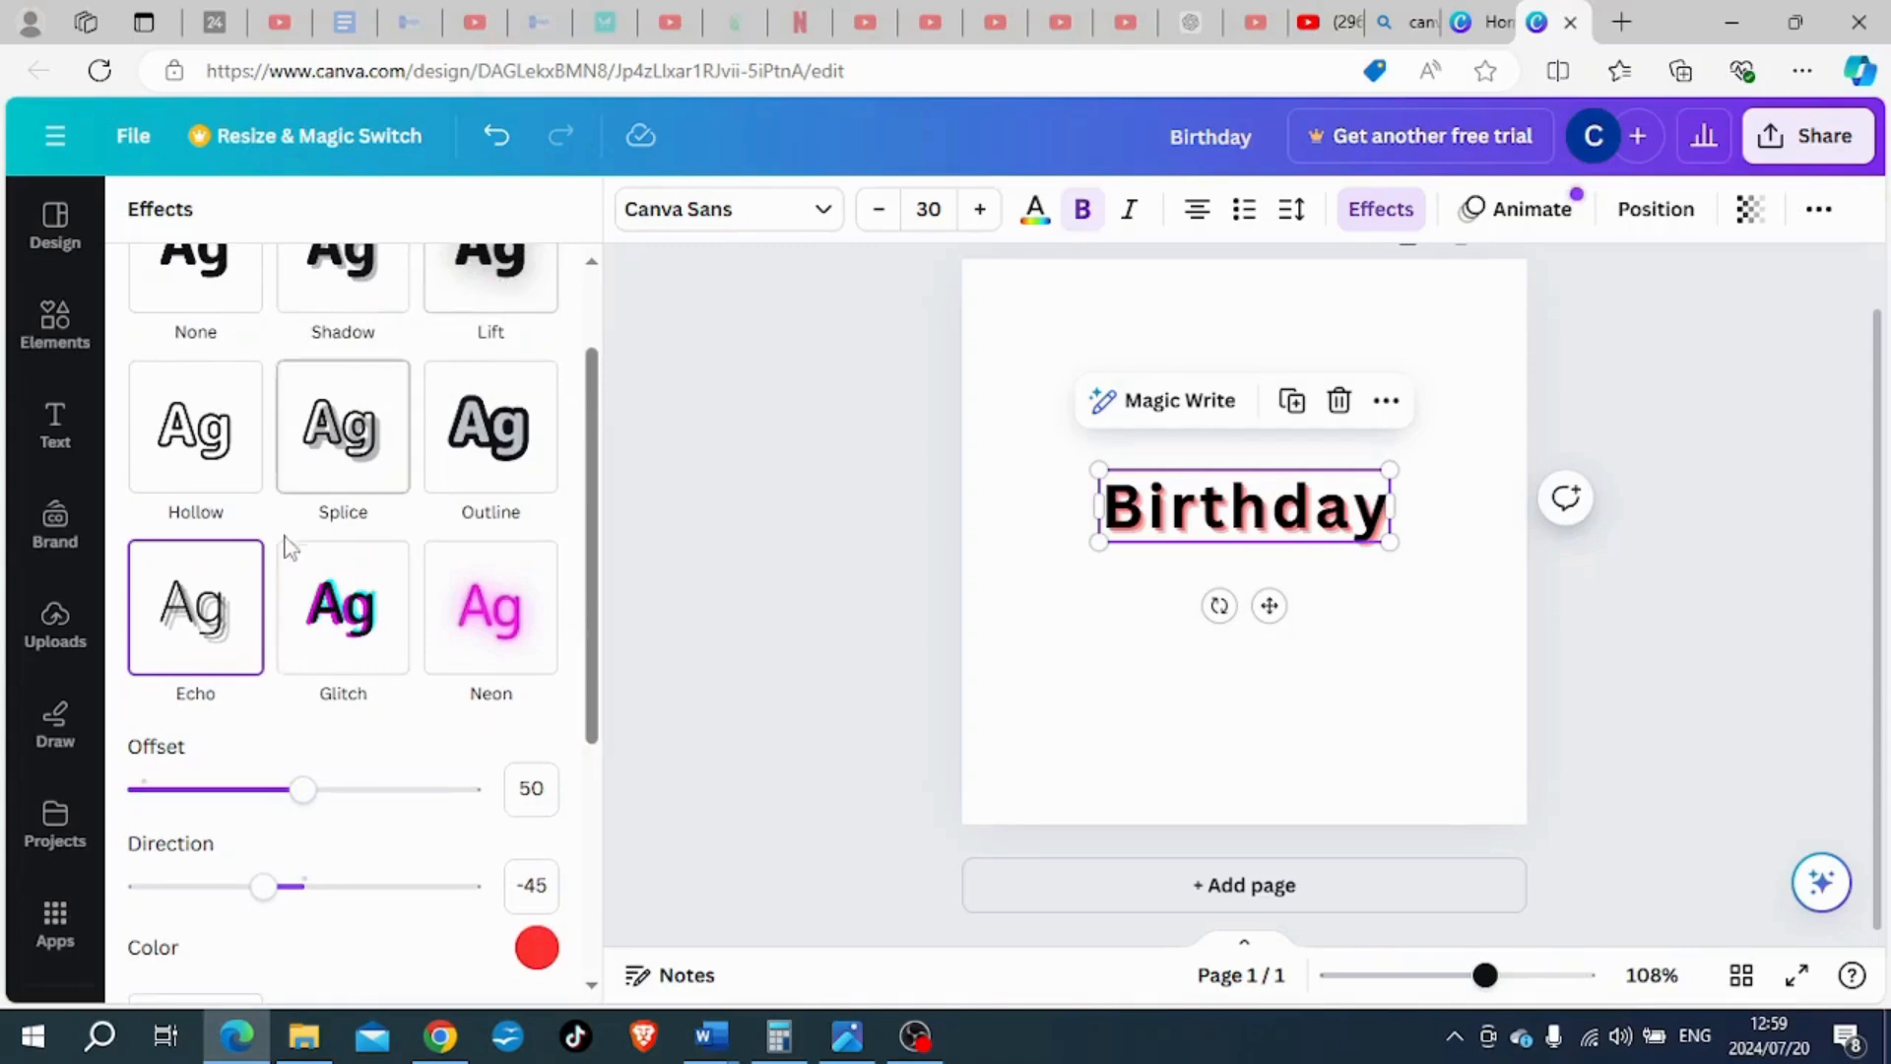
pyautogui.scroll(-2, 233, 615)
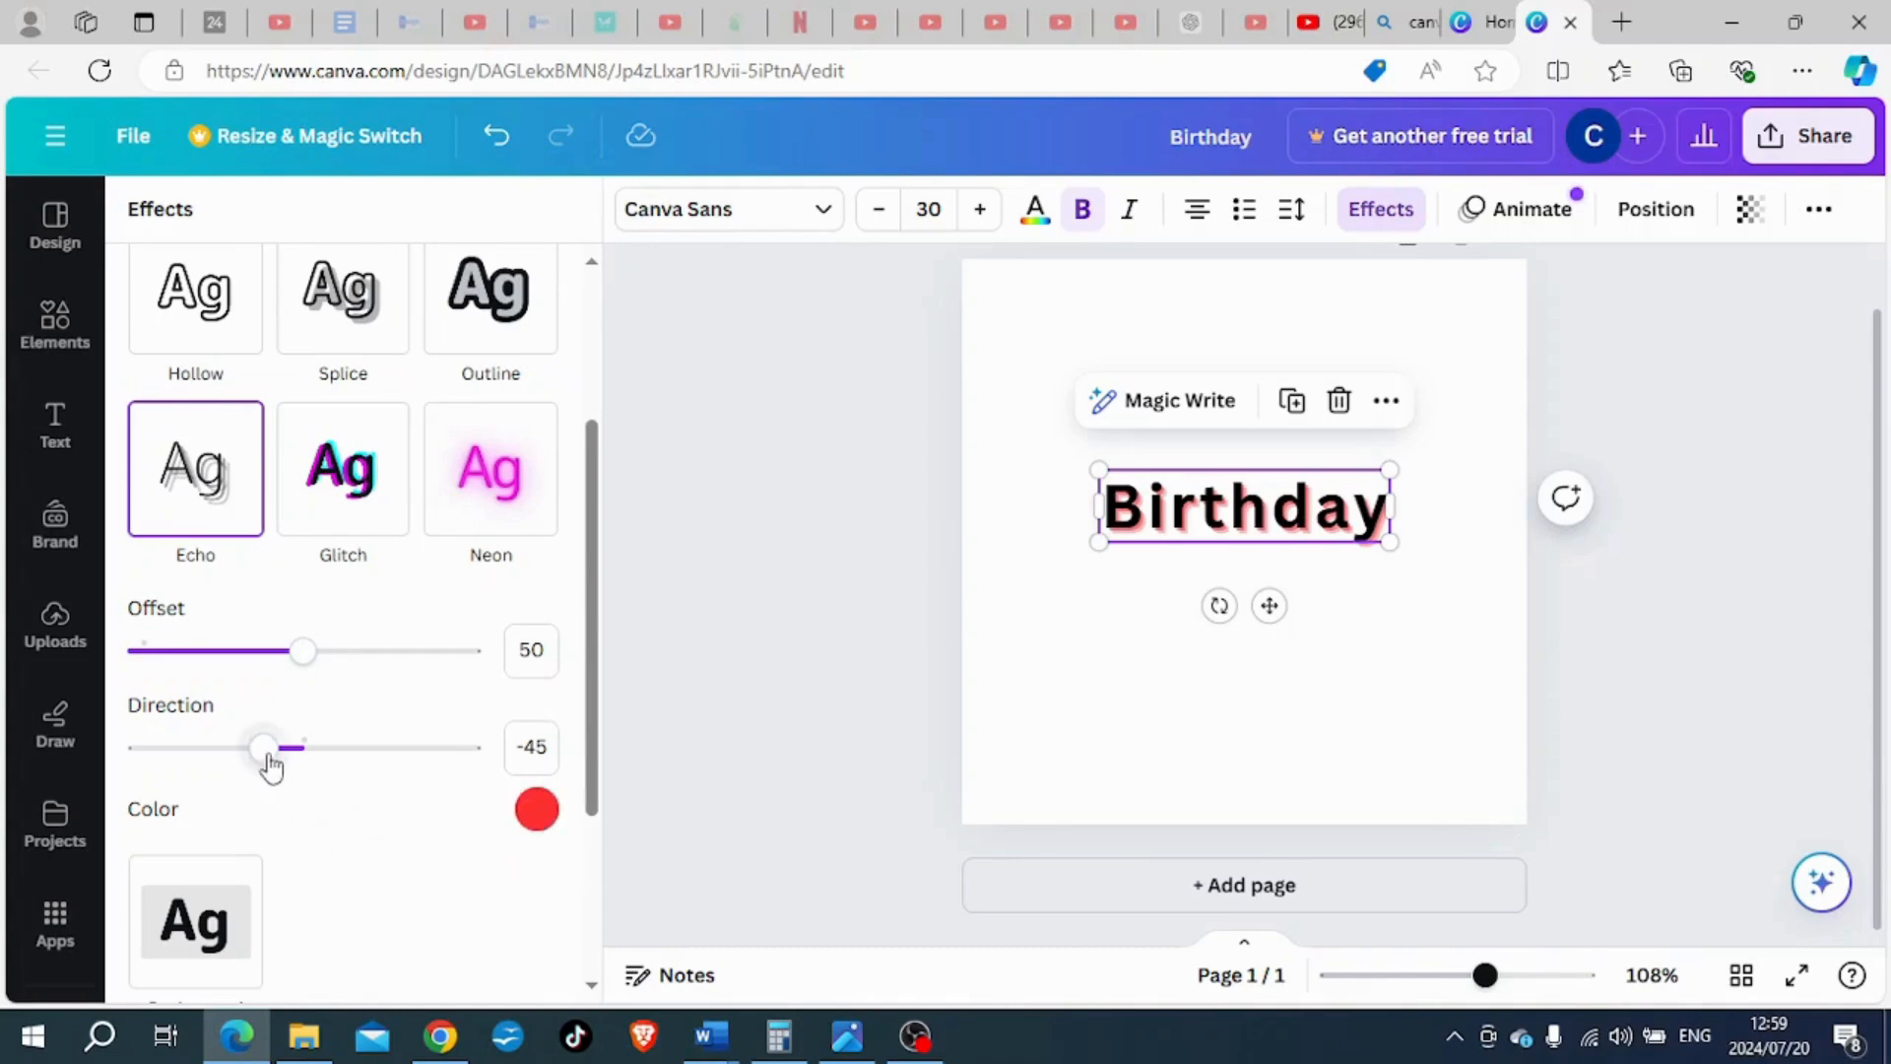
pyautogui.moveTo(304, 654); pyautogui.dragTo(522, 685)
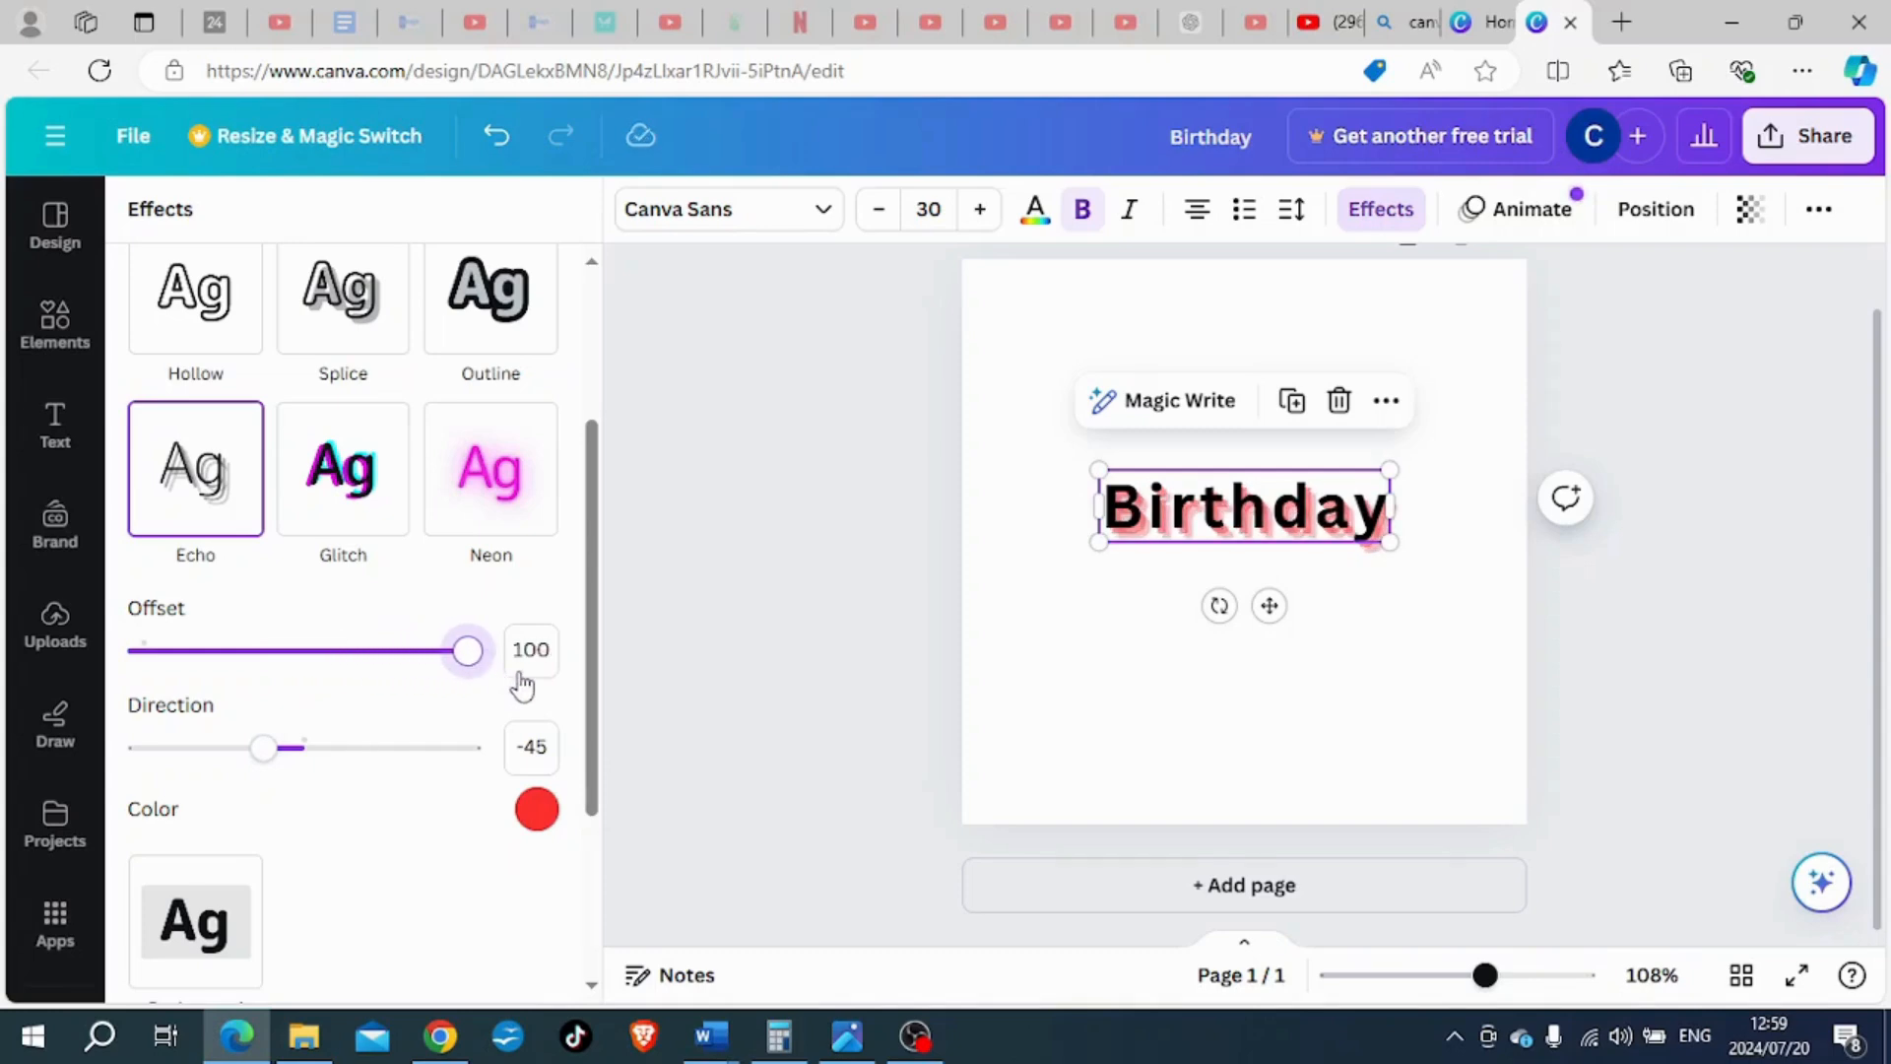
pyautogui.moveTo(522, 685); pyautogui.dragTo(334, 658)
pyautogui.moveTo(264, 750); pyautogui.dragTo(422, 756)
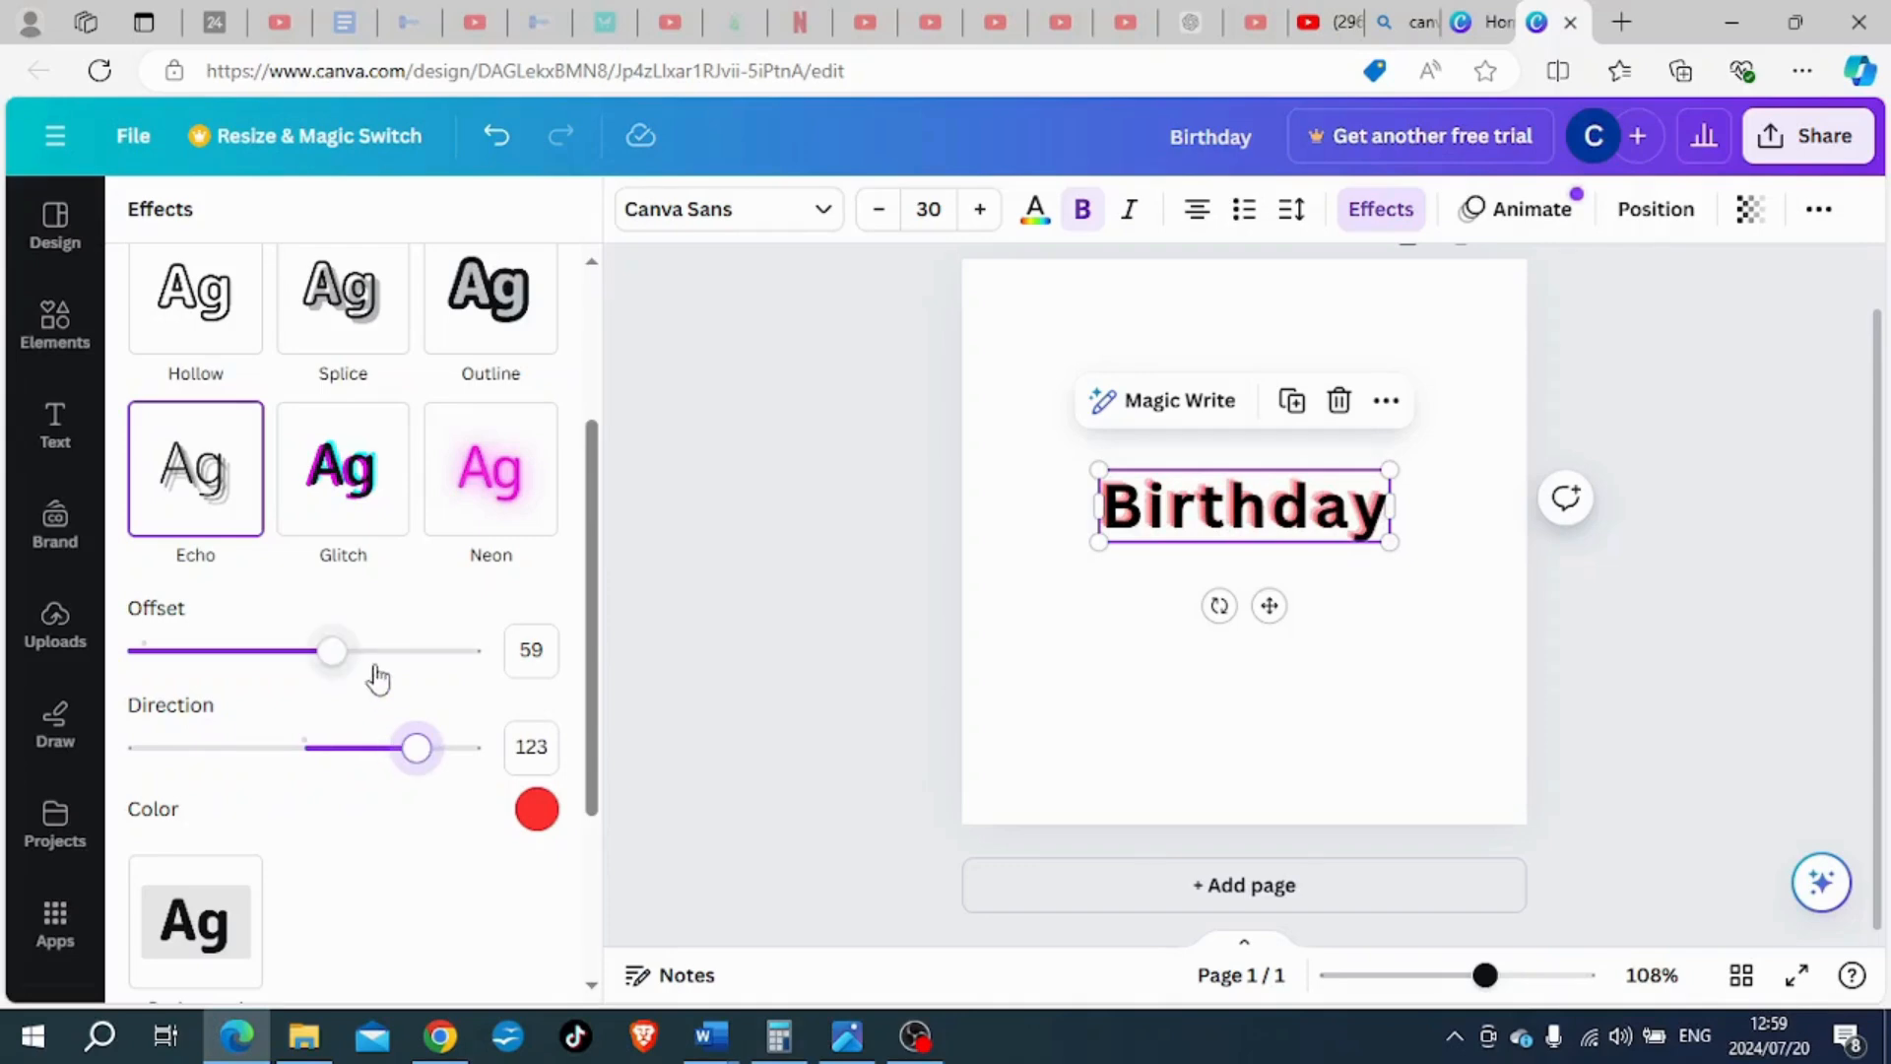
# - Apply the Glitch effect to the "Birthday" heading and change its text colour to dark blue
pyautogui.scroll(1, 307, 601)
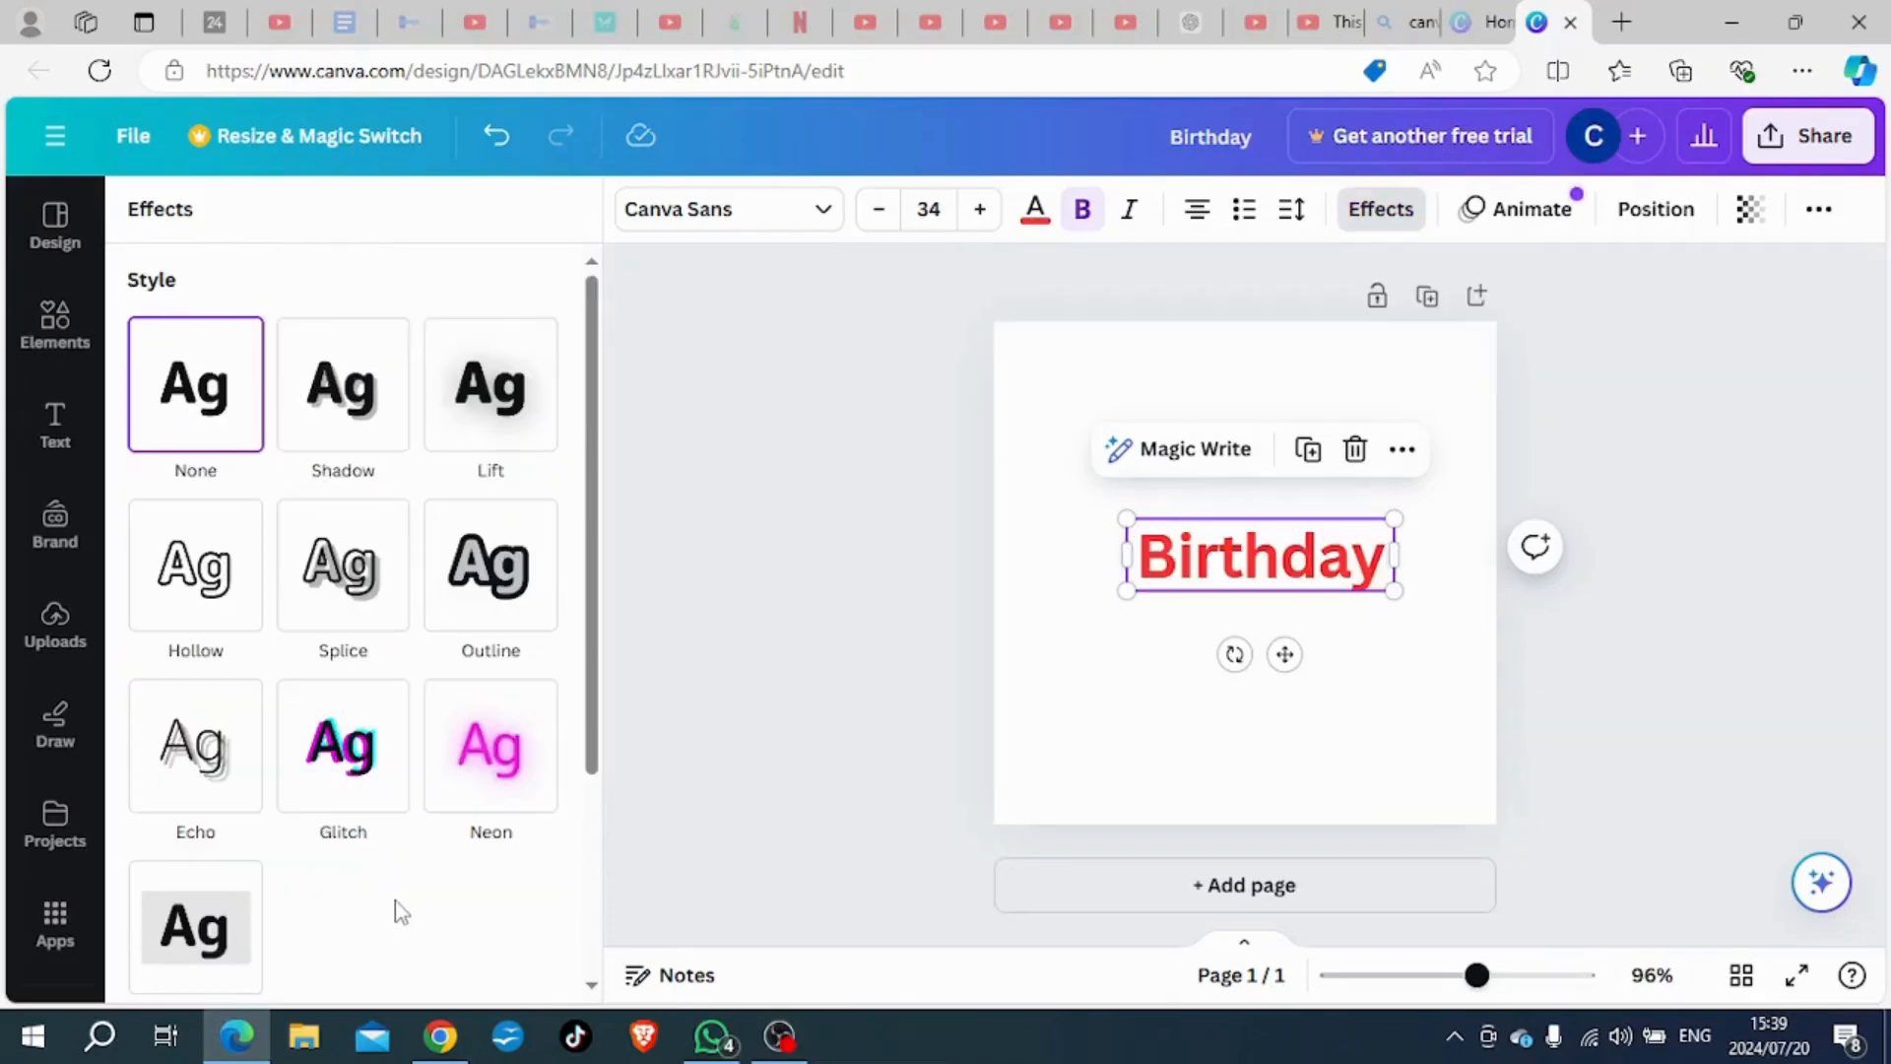
pyautogui.click(354, 746)
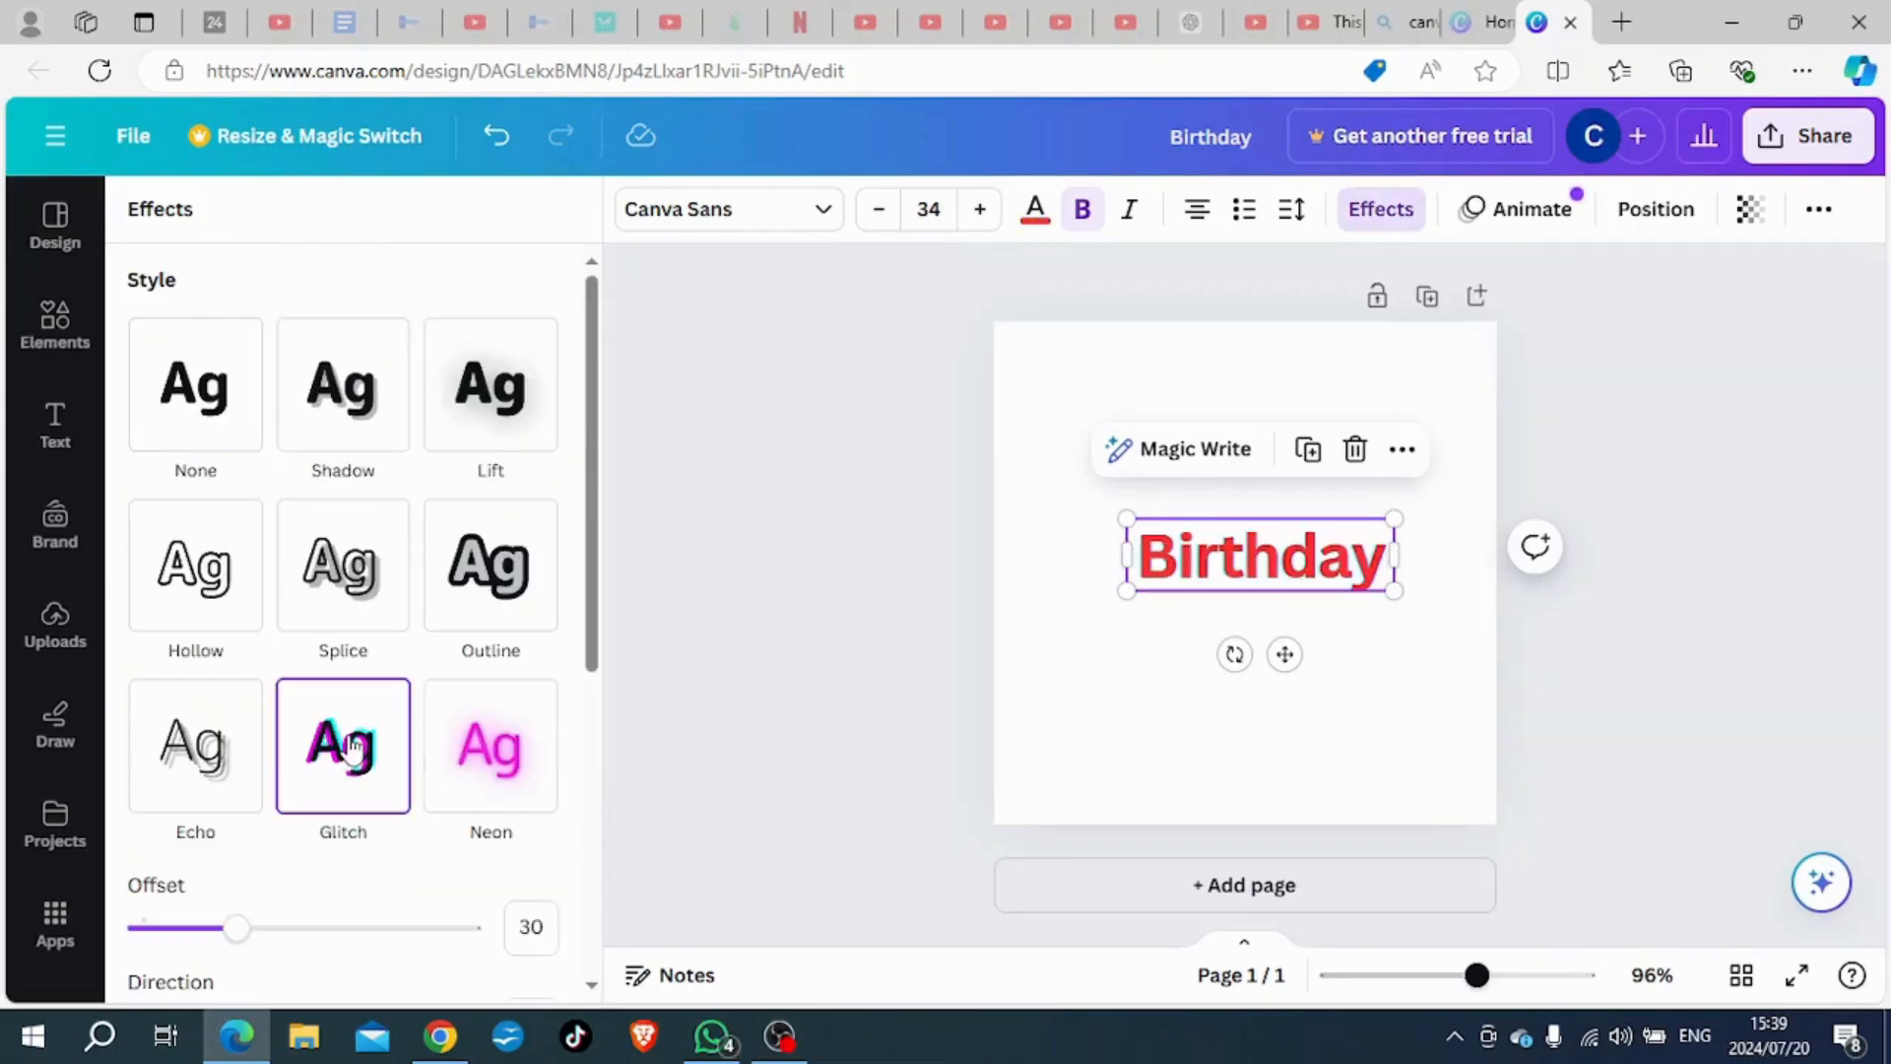
pyautogui.scroll(-1, 354, 745)
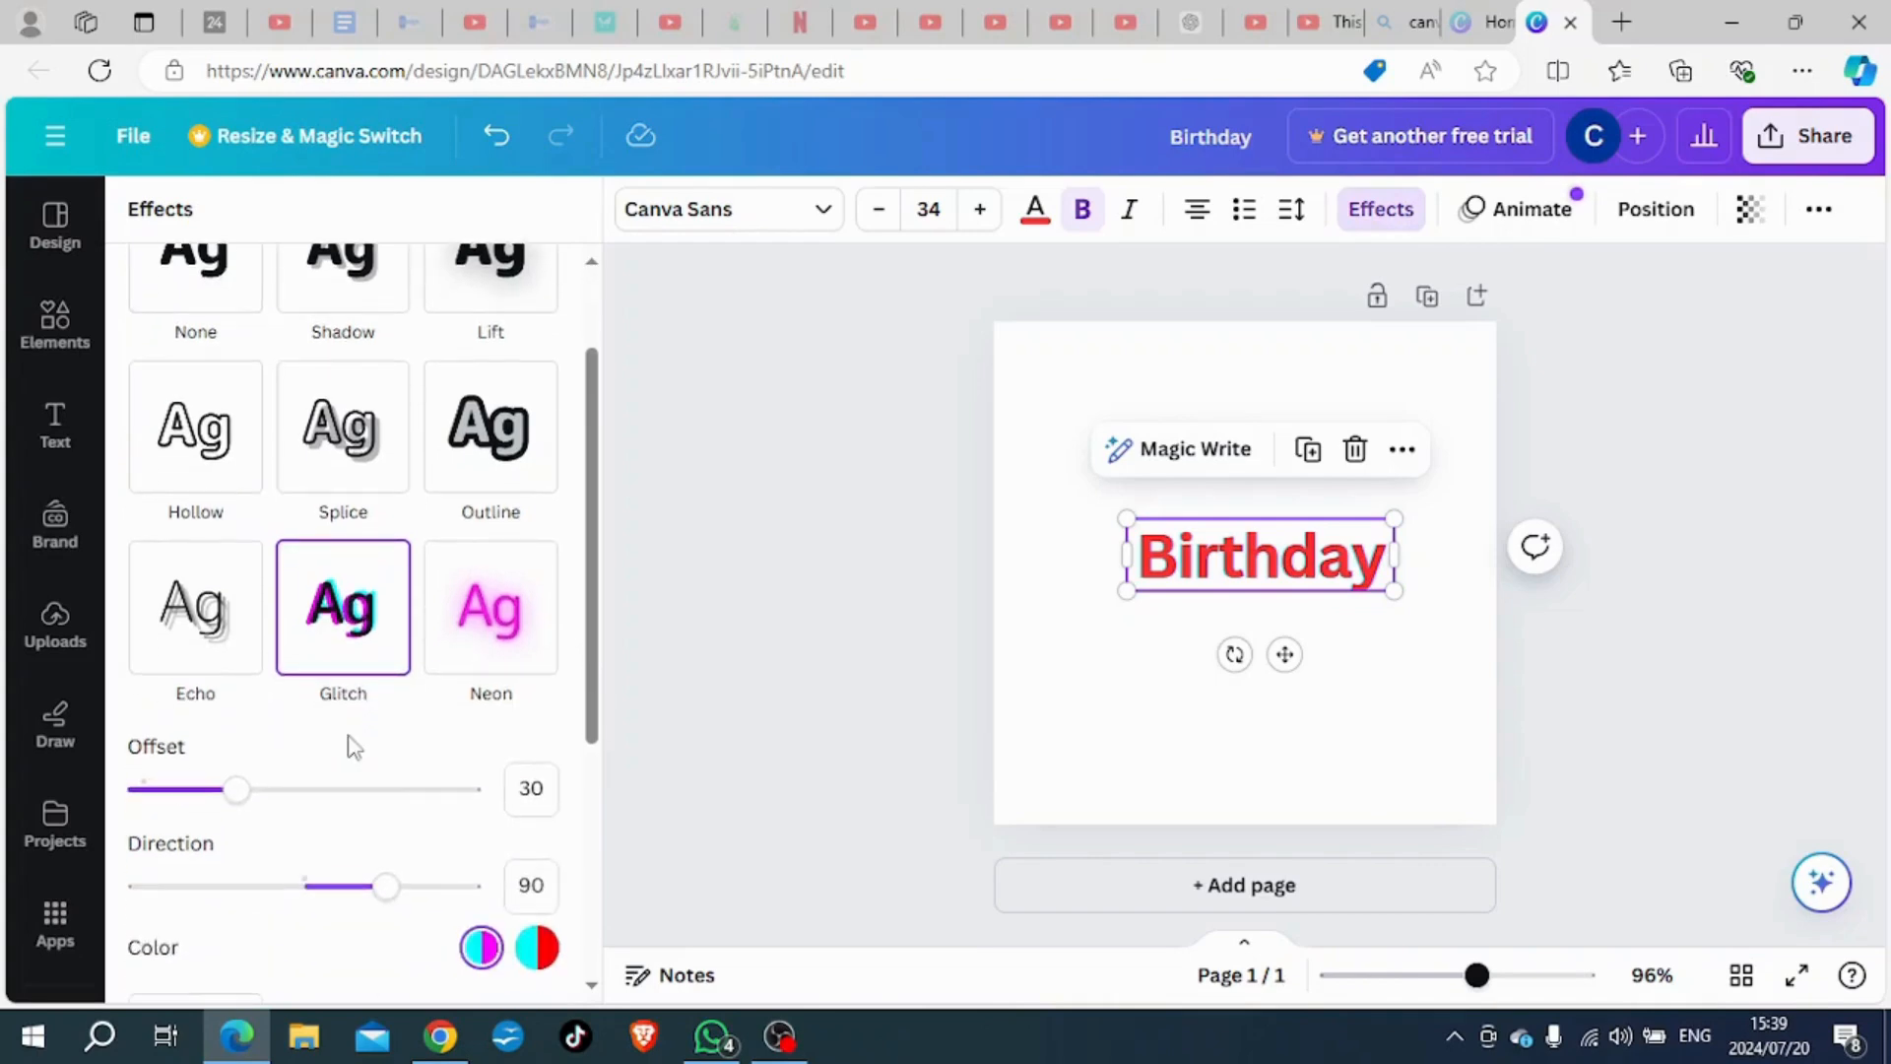
pyautogui.scroll(-1, 376, 734)
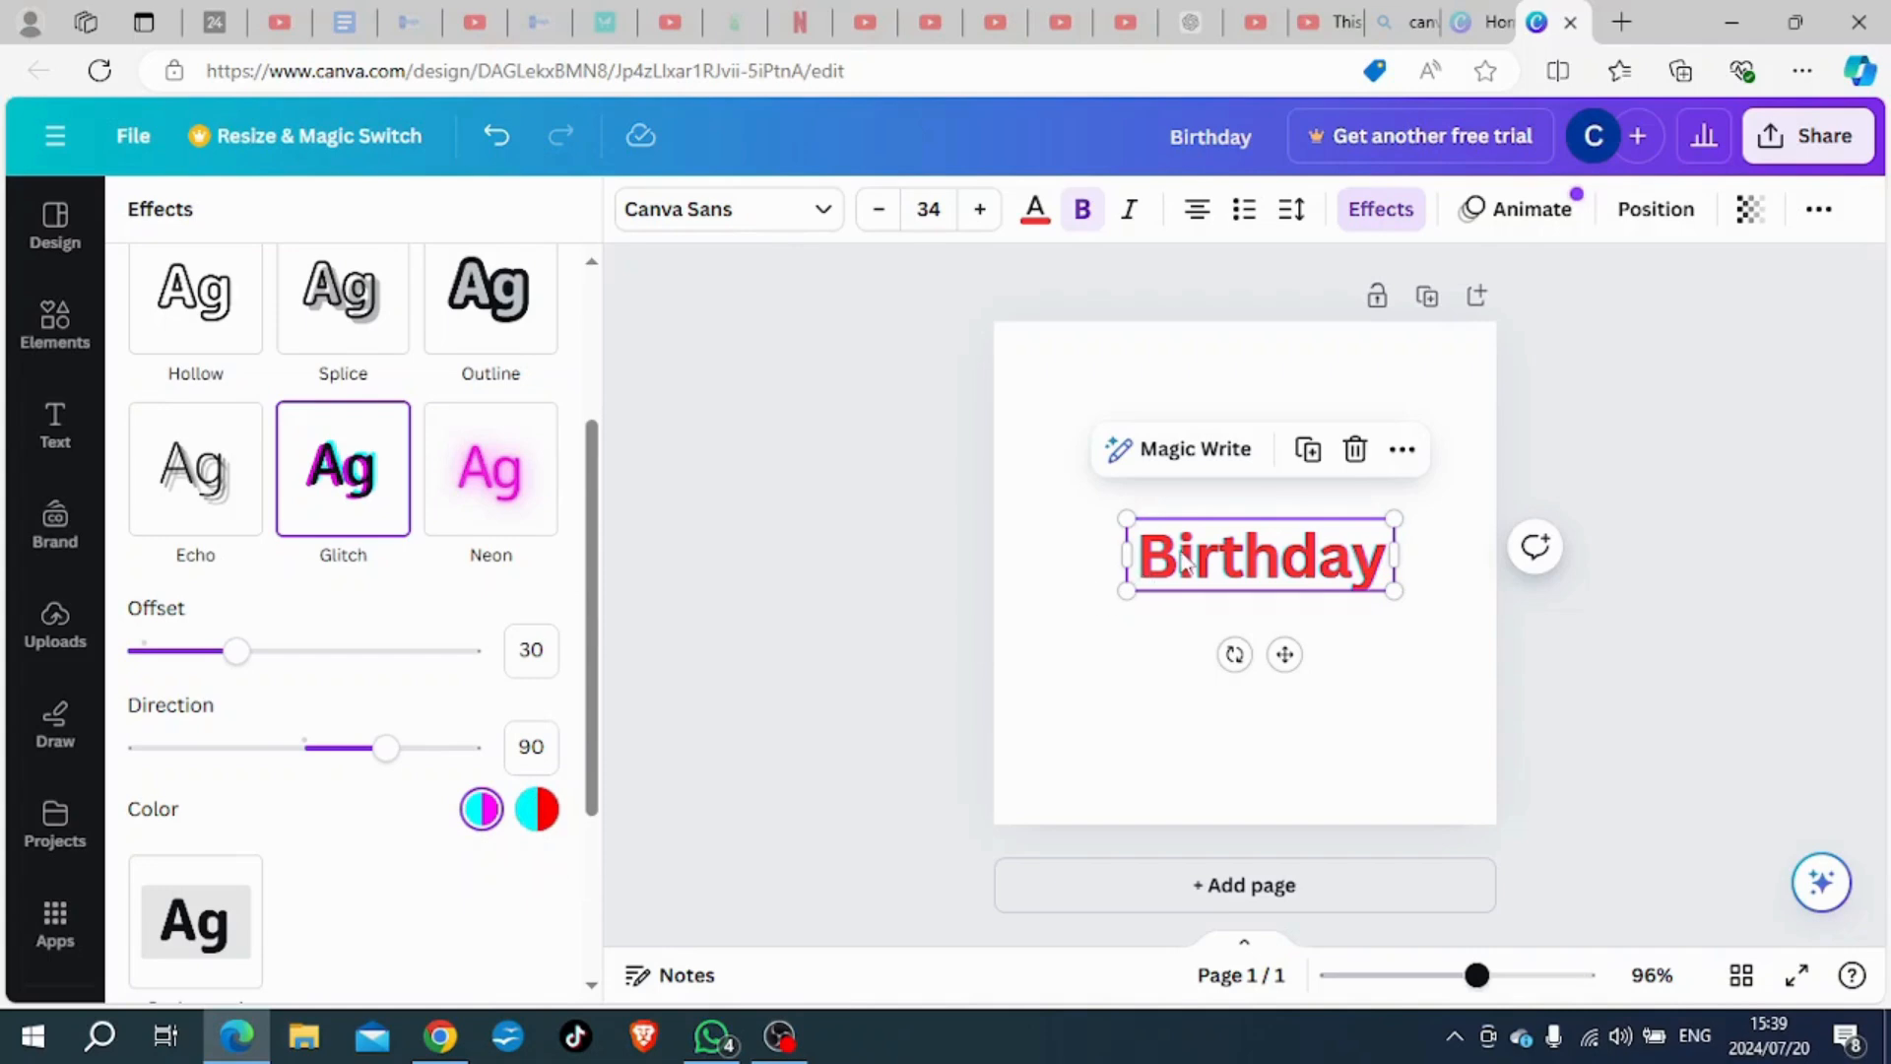
pyautogui.click(1034, 211)
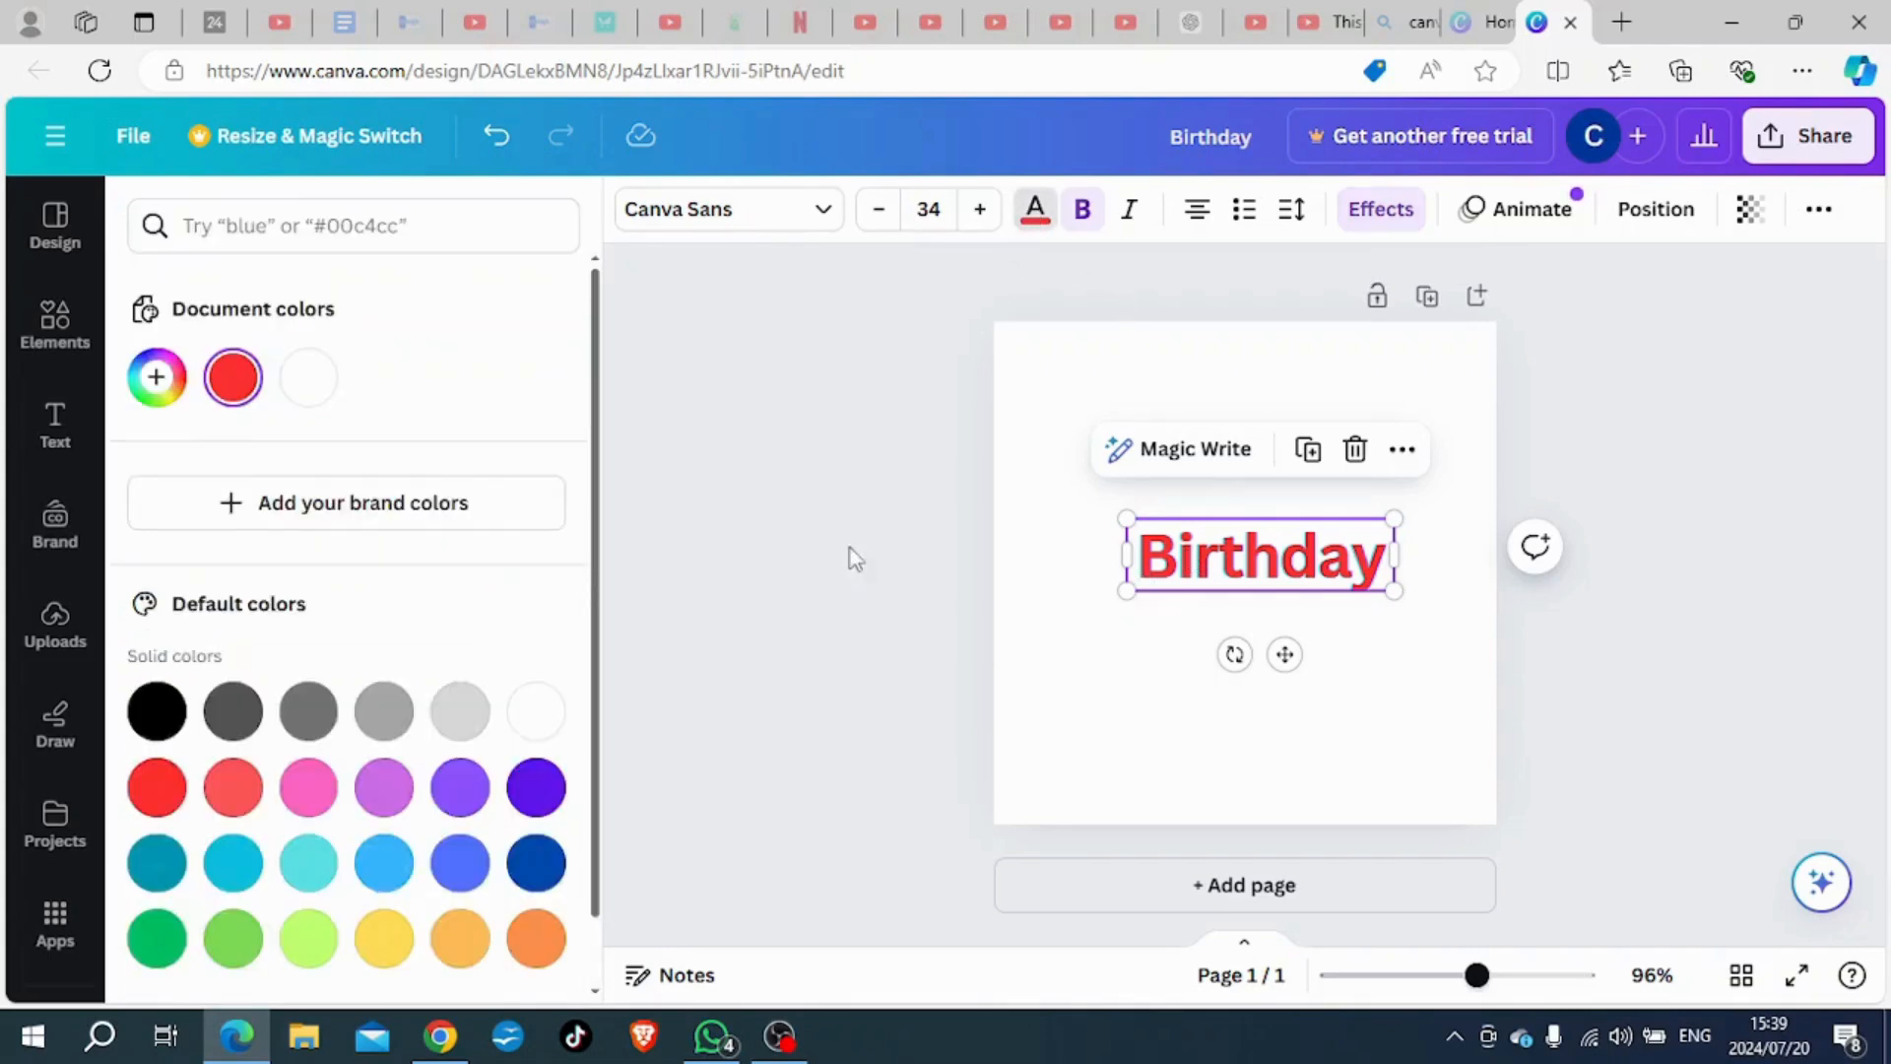
pyautogui.click(536, 861)
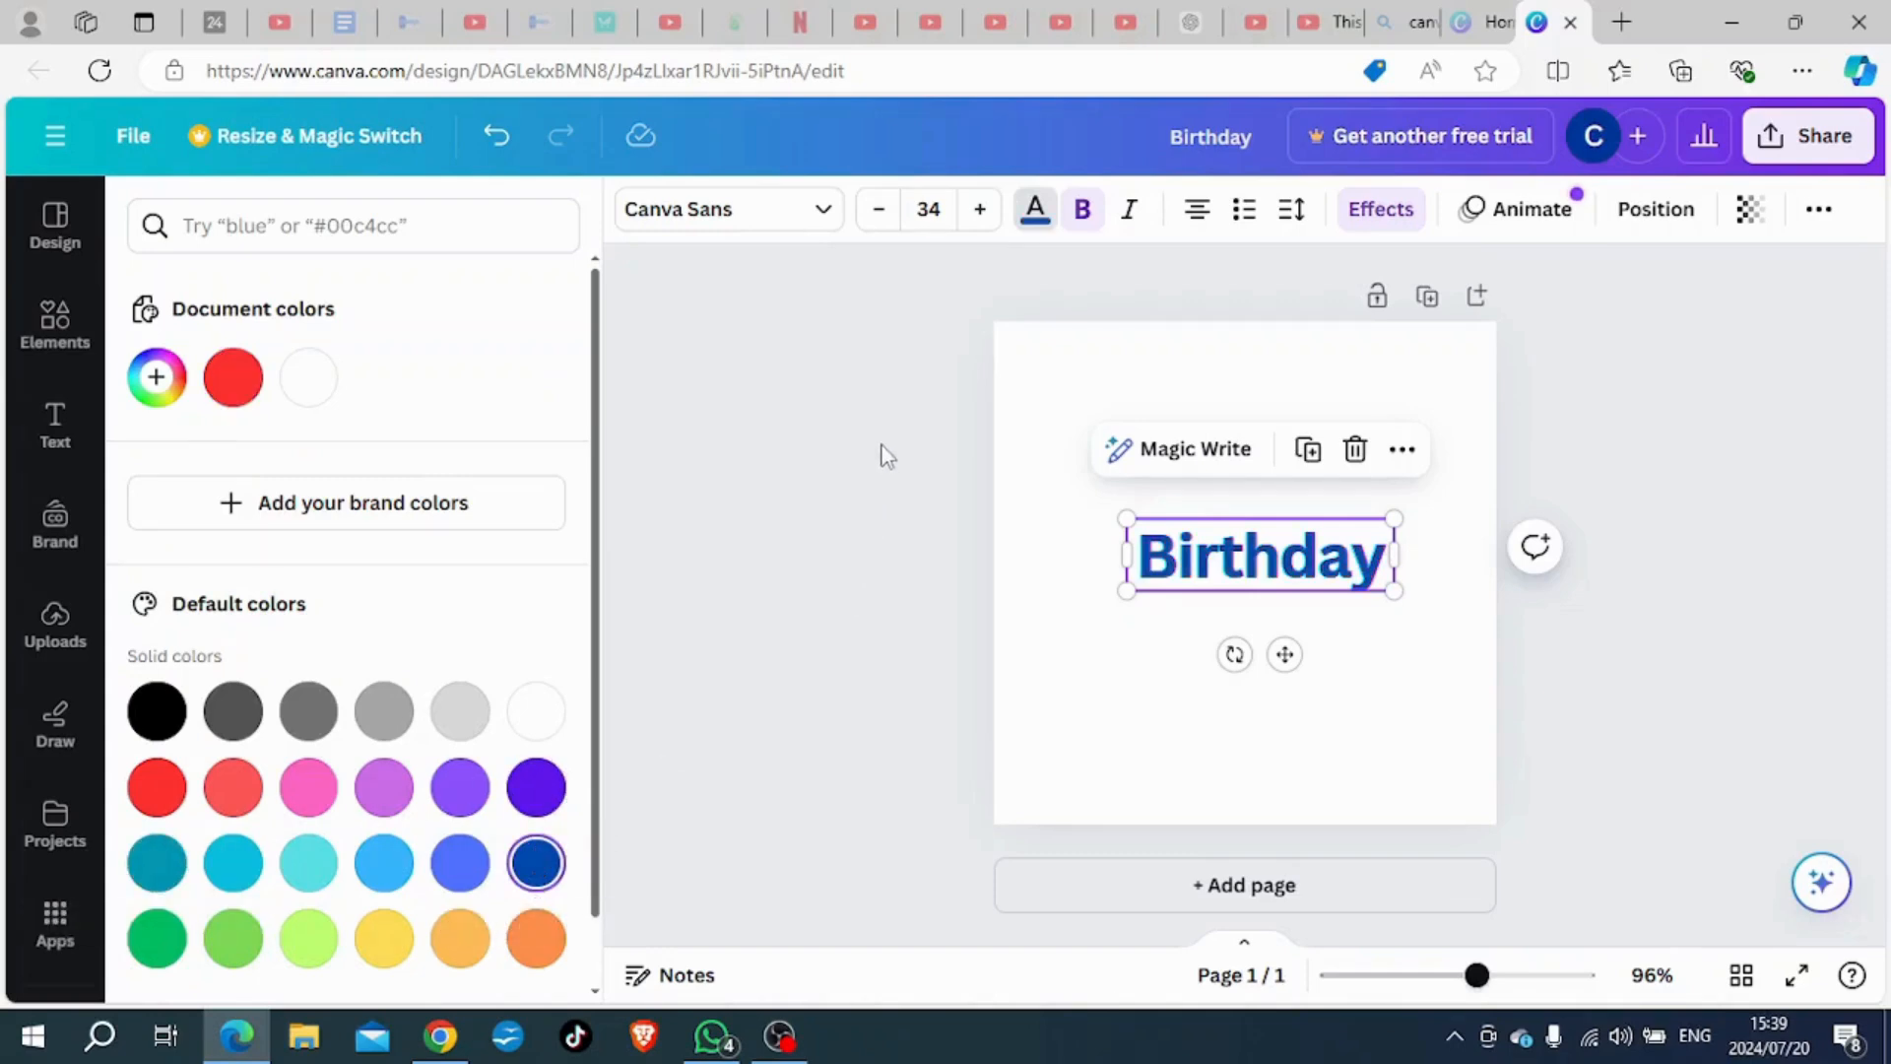
# - Adjust the "Birthday" heading's Glitch effect to direction 50 and offset 83
pyautogui.click(1378, 209)
pyautogui.scroll(-2, 371, 903)
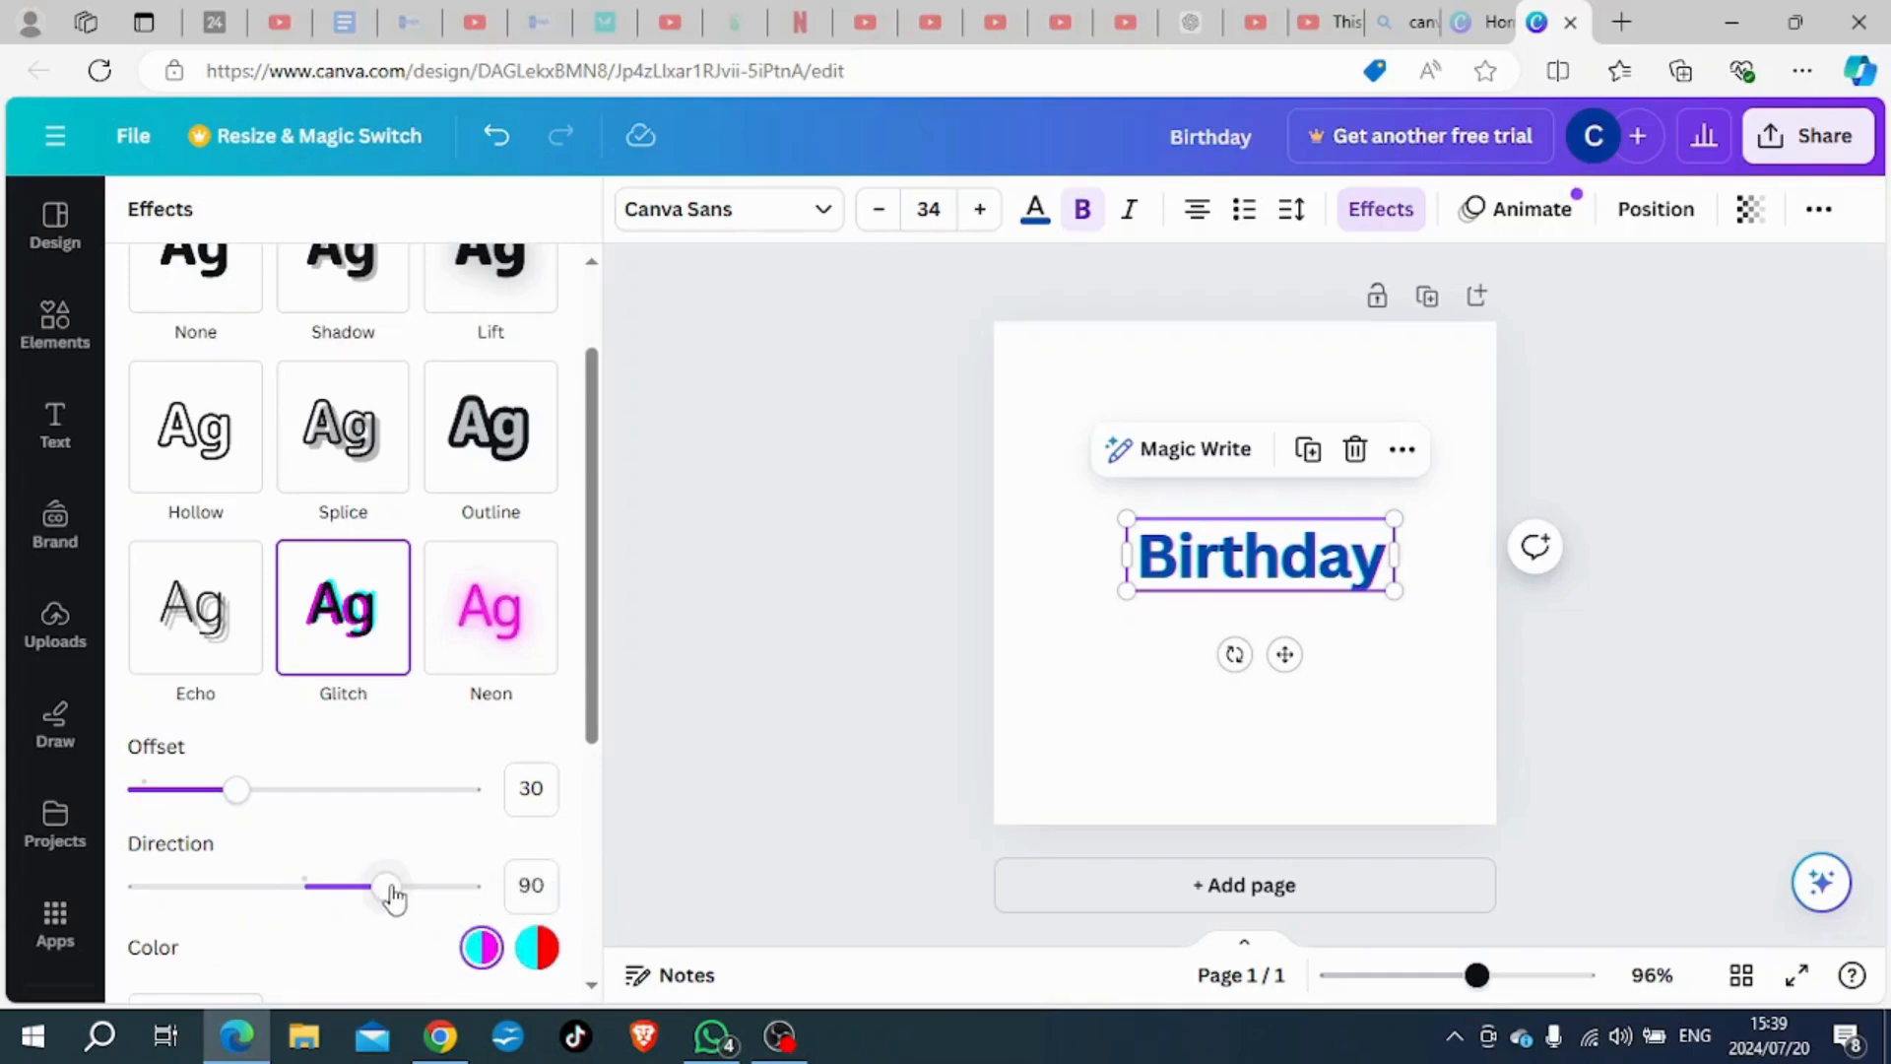
pyautogui.moveTo(385, 896)
pyautogui.mouseDown()
pyautogui.moveTo(174, 886)
pyautogui.moveTo(374, 885)
pyautogui.mouseUp()
pyautogui.moveTo(237, 789); pyautogui.dragTo(498, 788)
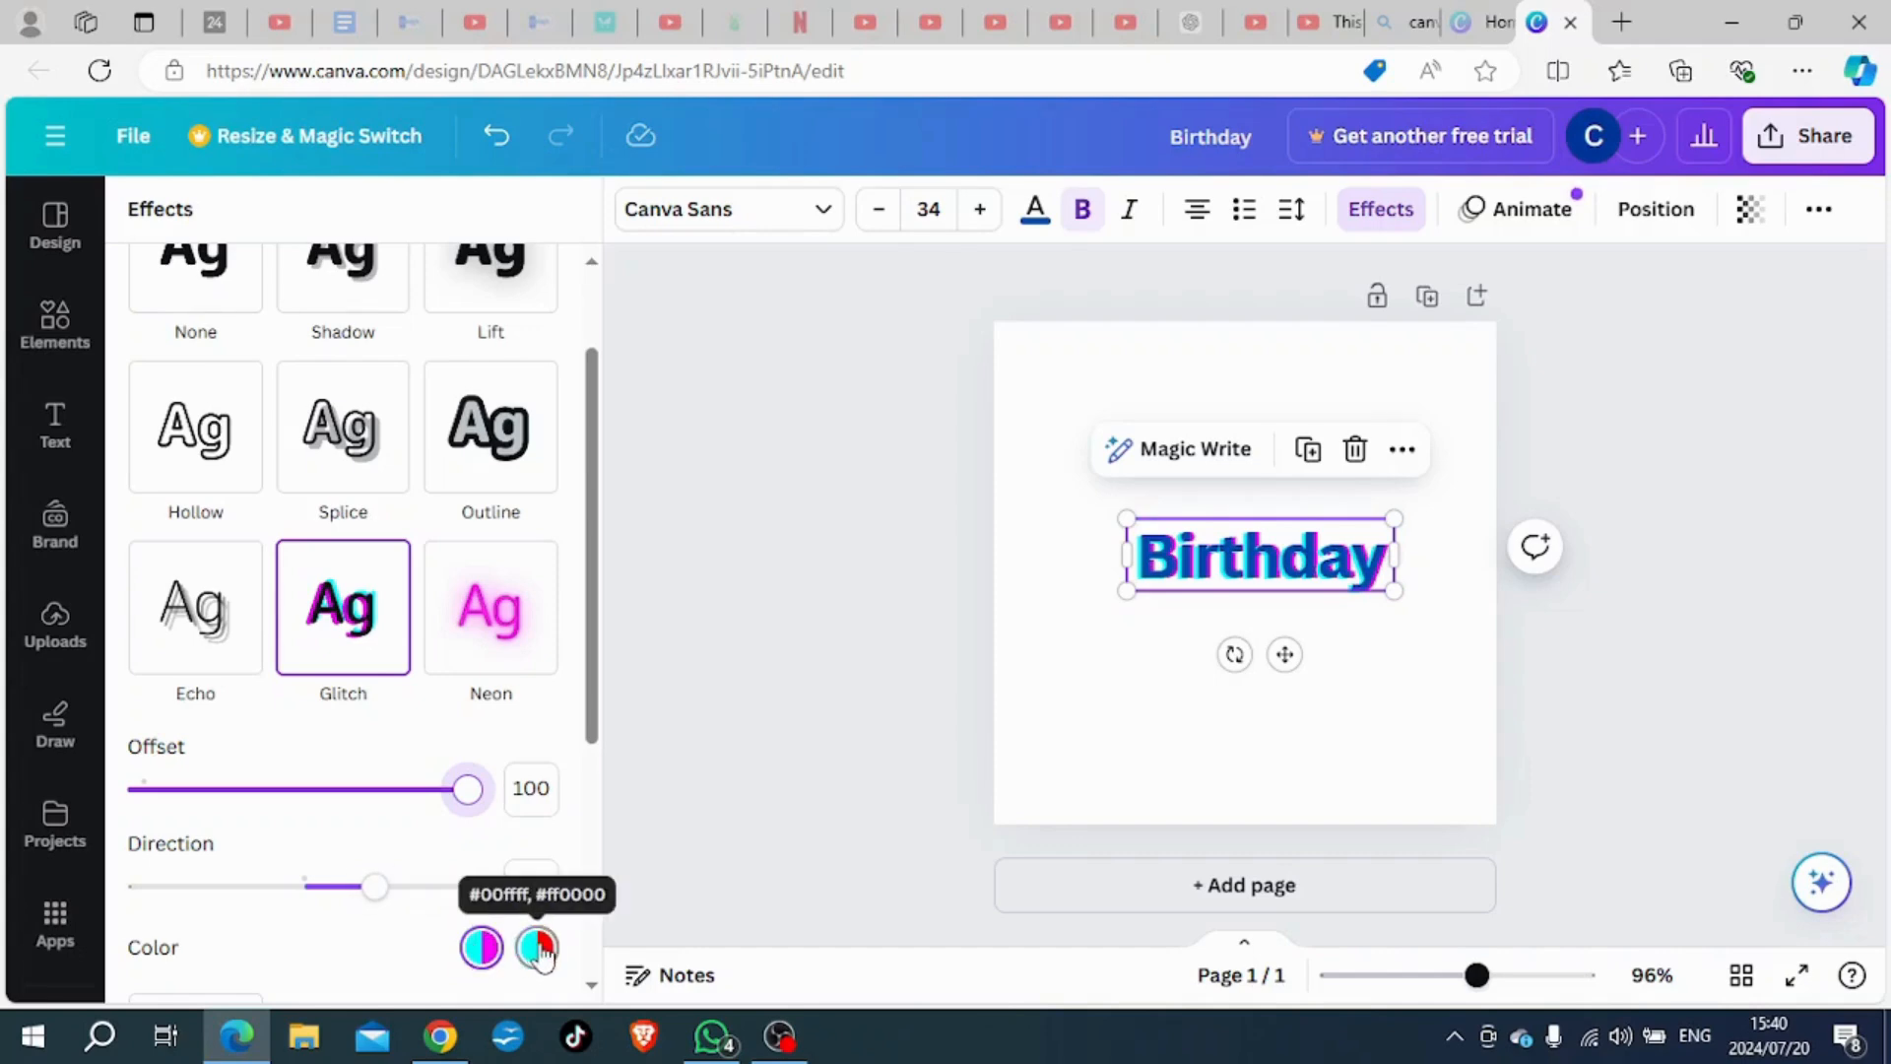
pyautogui.moveTo(374, 887)
pyautogui.mouseDown()
pyautogui.moveTo(191, 863)
pyautogui.moveTo(482, 861)
pyautogui.moveTo(321, 883)
pyautogui.moveTo(342, 883)
pyautogui.mouseUp()
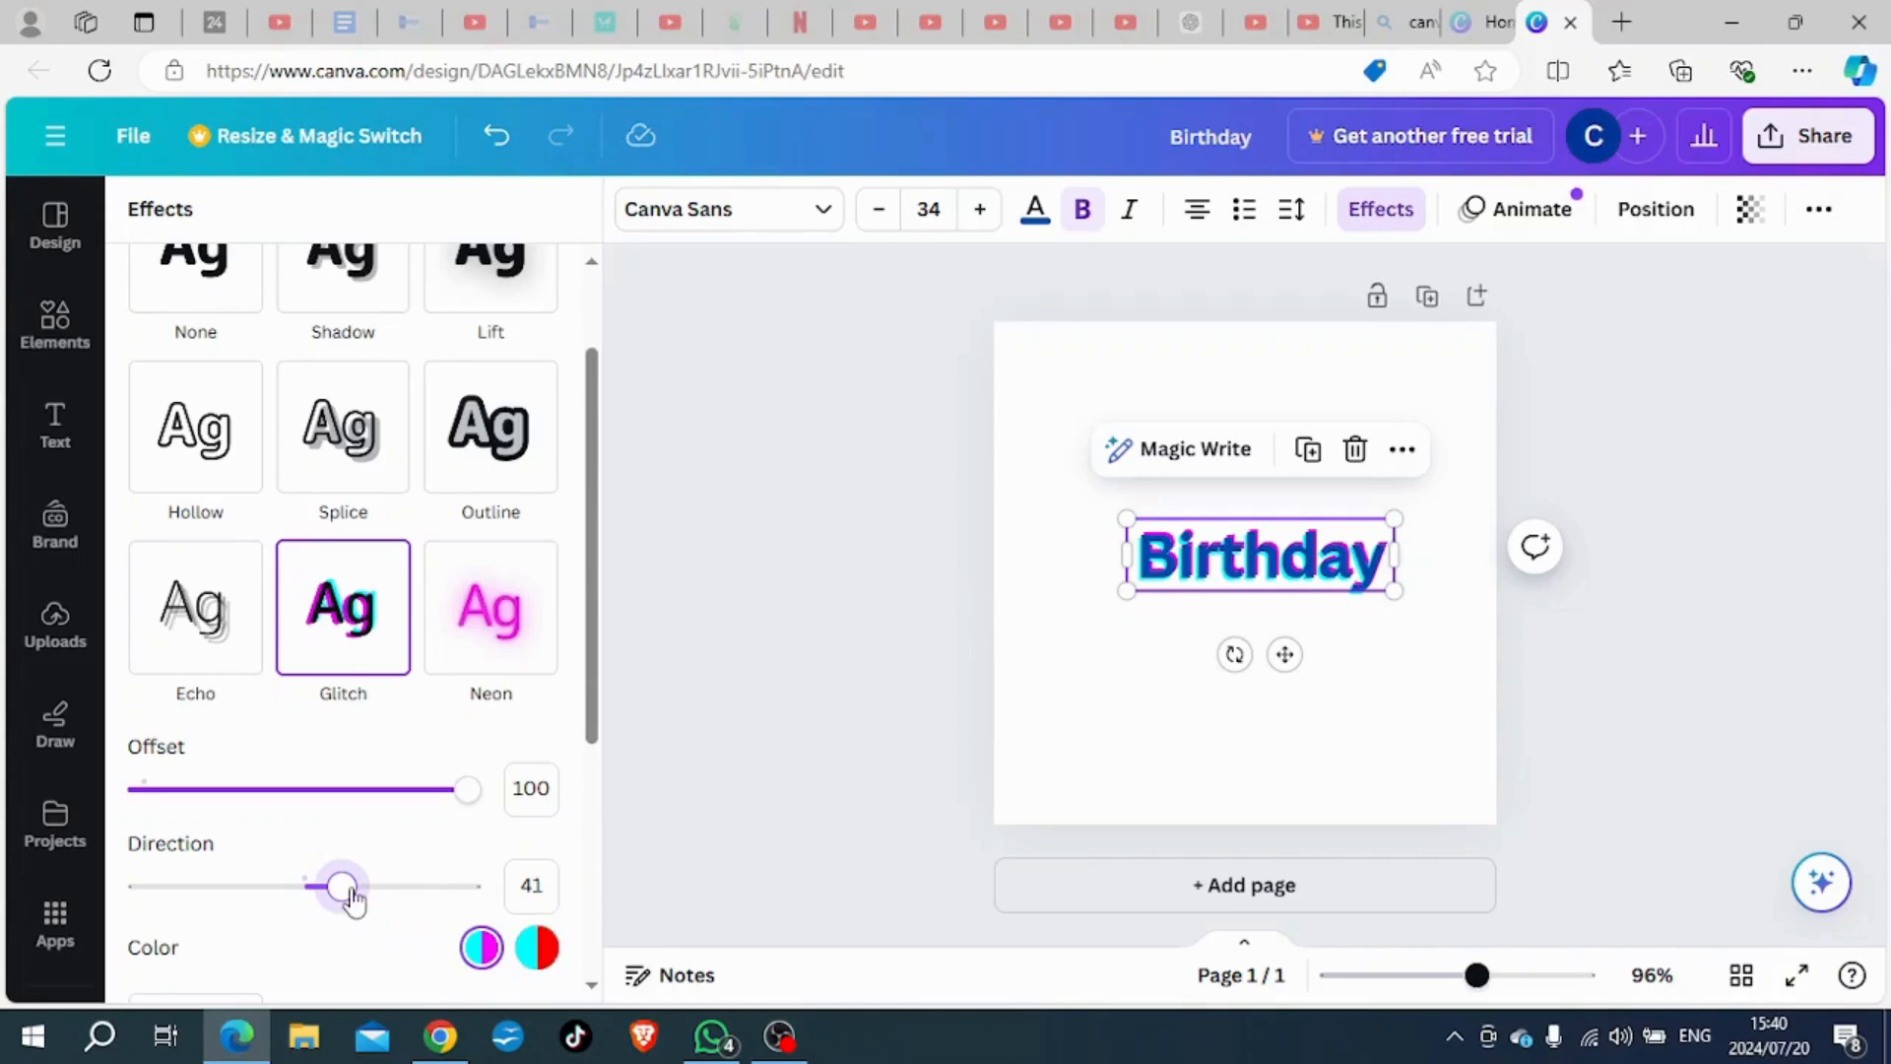
pyautogui.moveTo(346, 889)
pyautogui.mouseDown()
pyautogui.moveTo(181, 886)
pyautogui.moveTo(350, 884)
pyautogui.mouseUp()
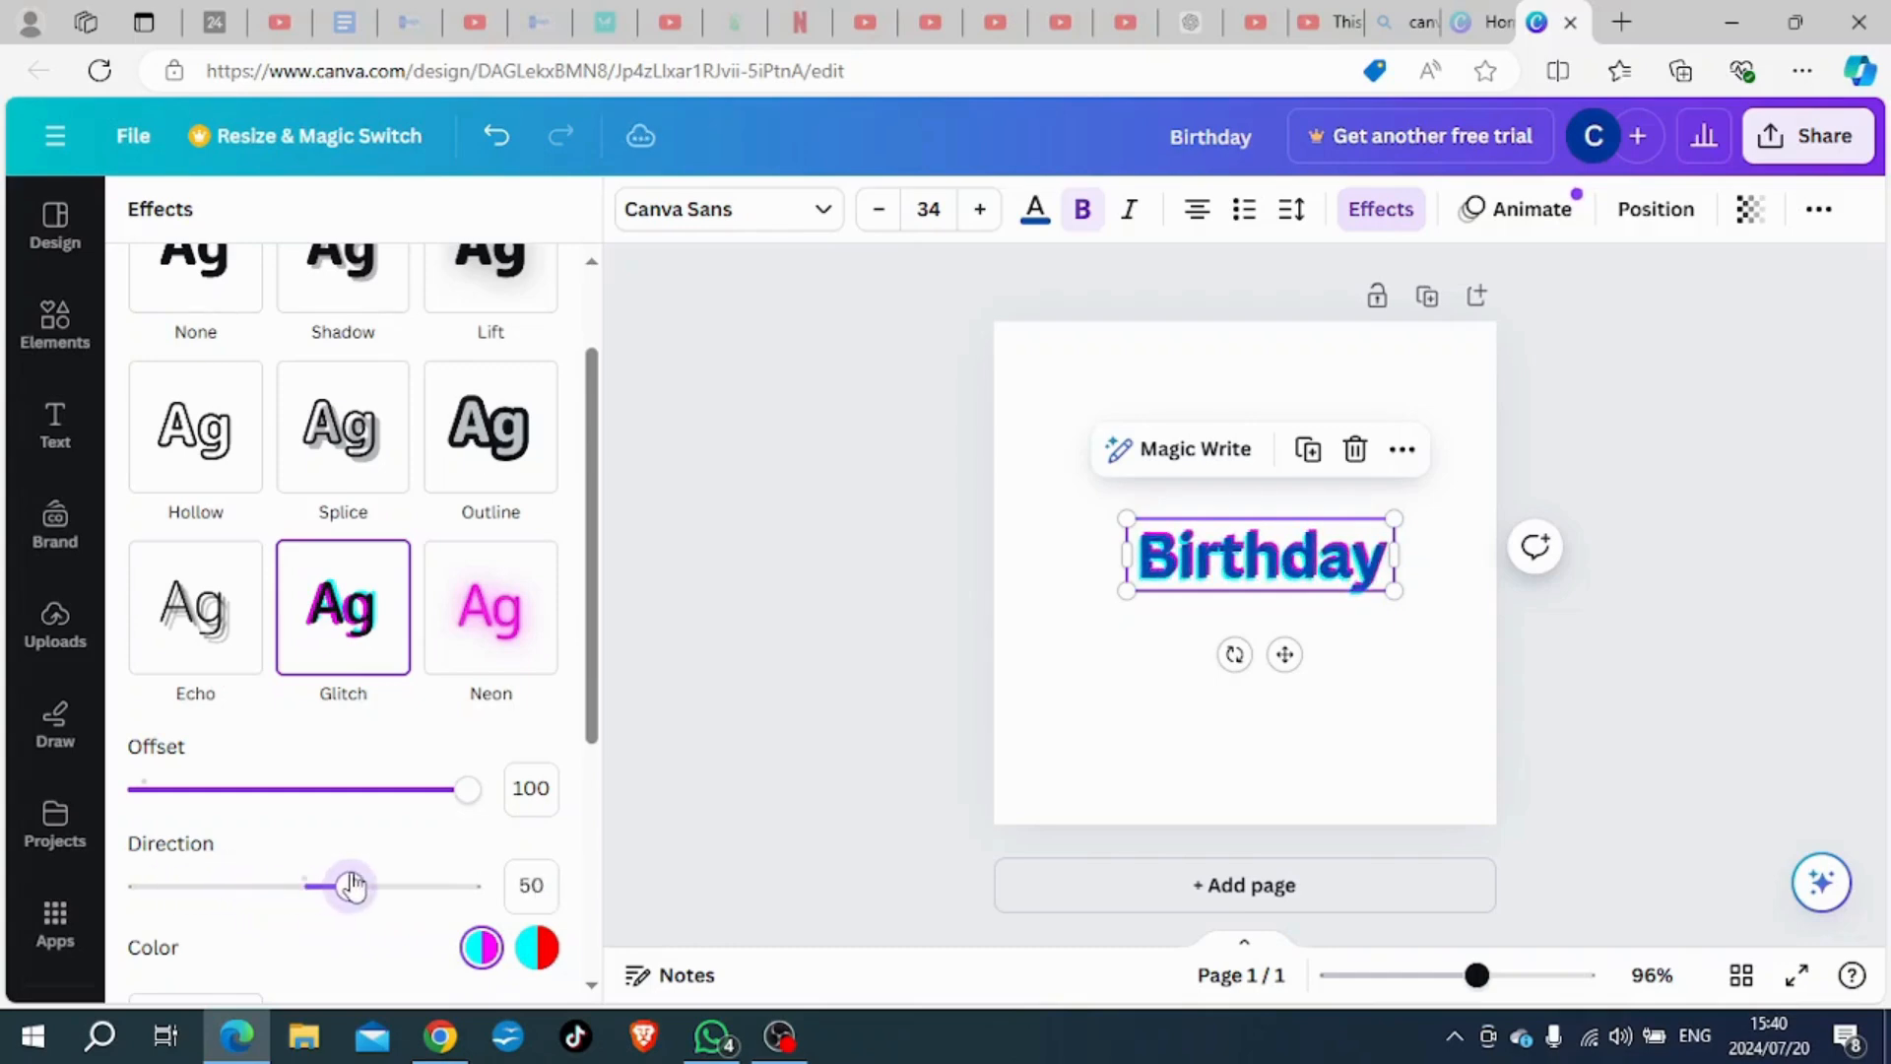
pyautogui.moveTo(471, 790); pyautogui.dragTo(416, 793)
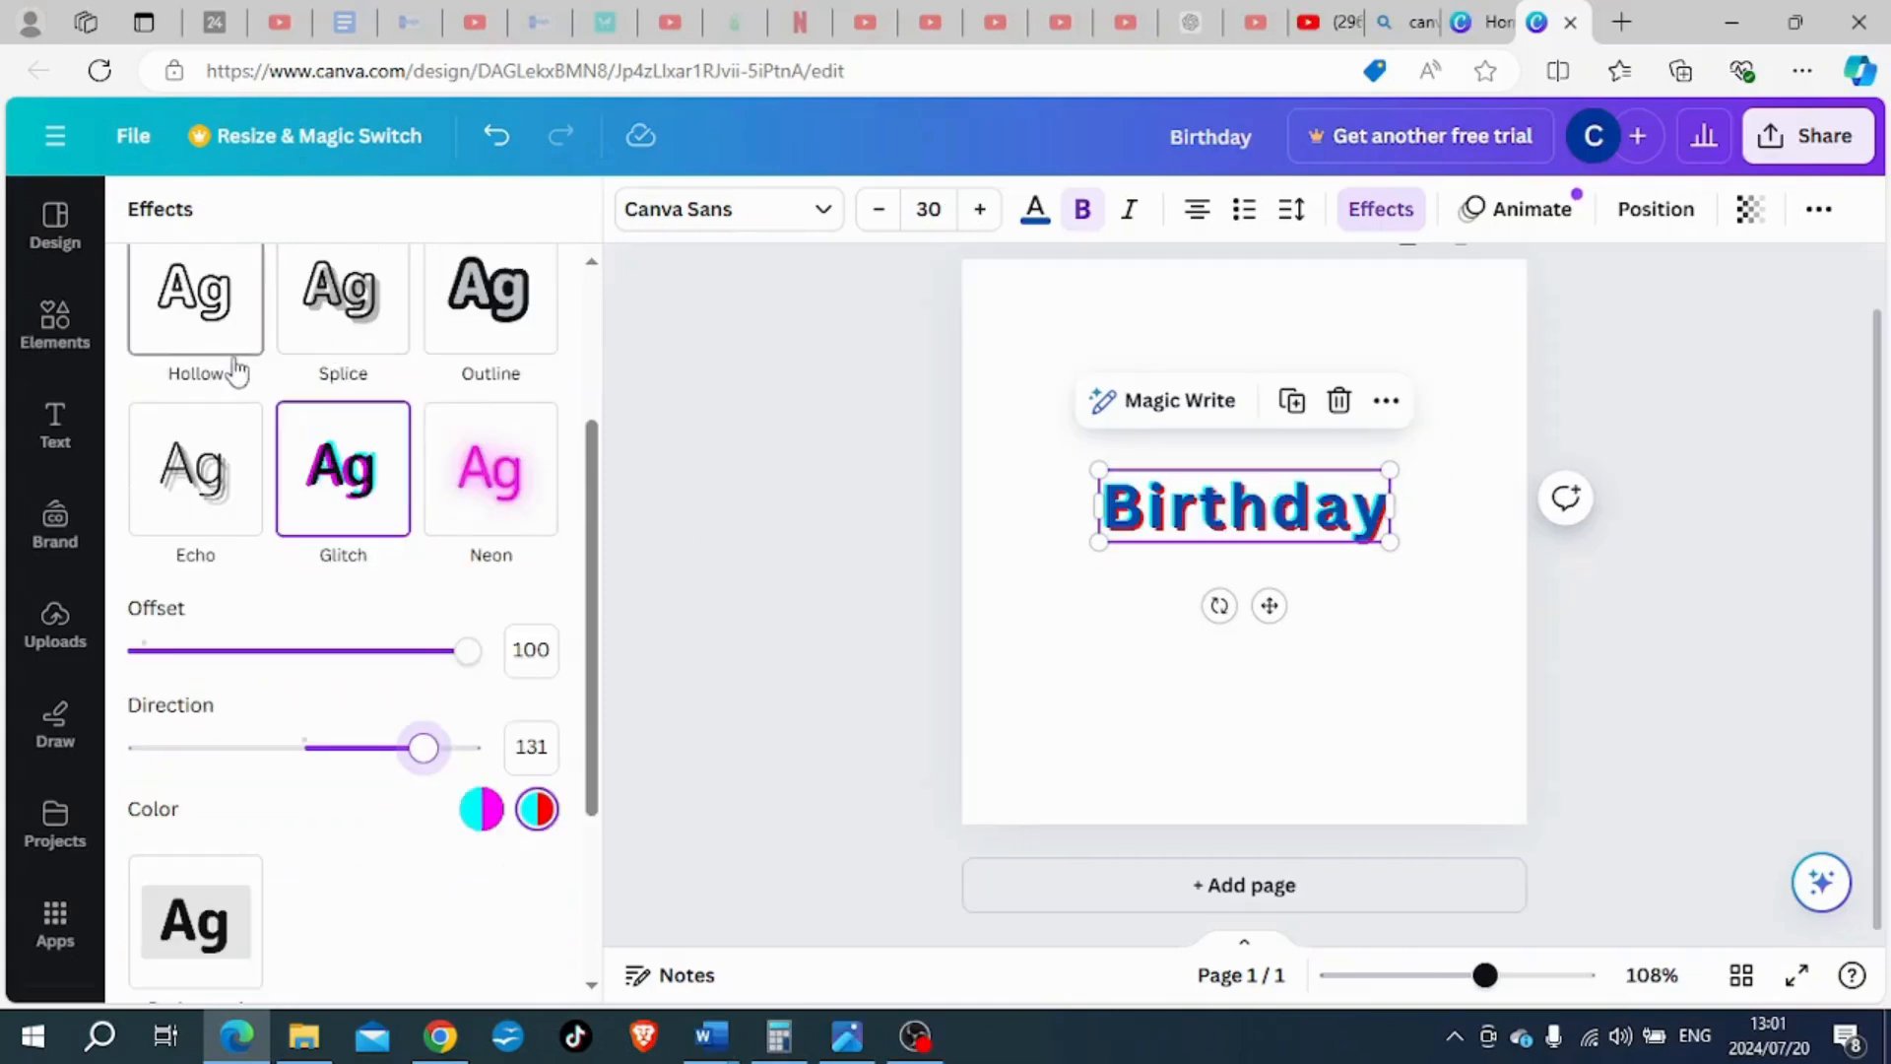
# - Replace the "Birthday" heading's Glitch effect with Neon and change the text colour to yellow
pyautogui.scroll(2, 227, 369)
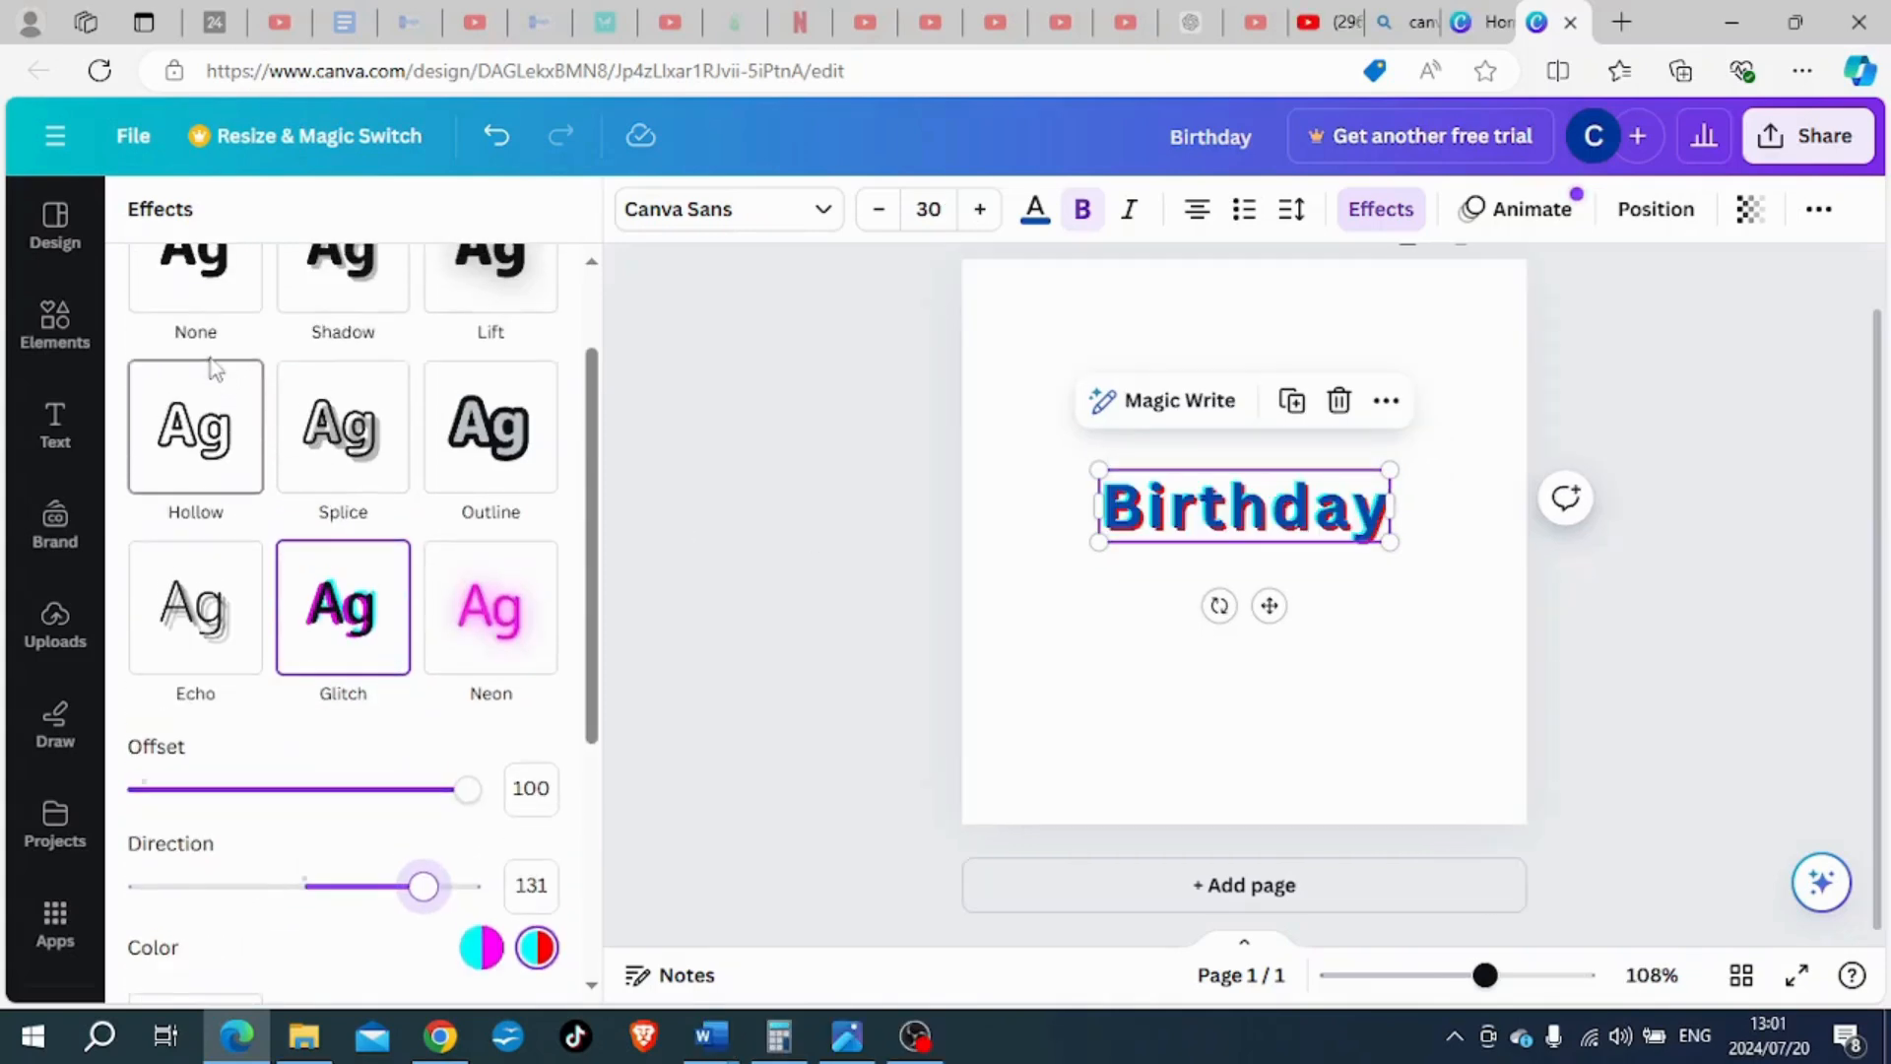
pyautogui.click(192, 305)
pyautogui.click(498, 618)
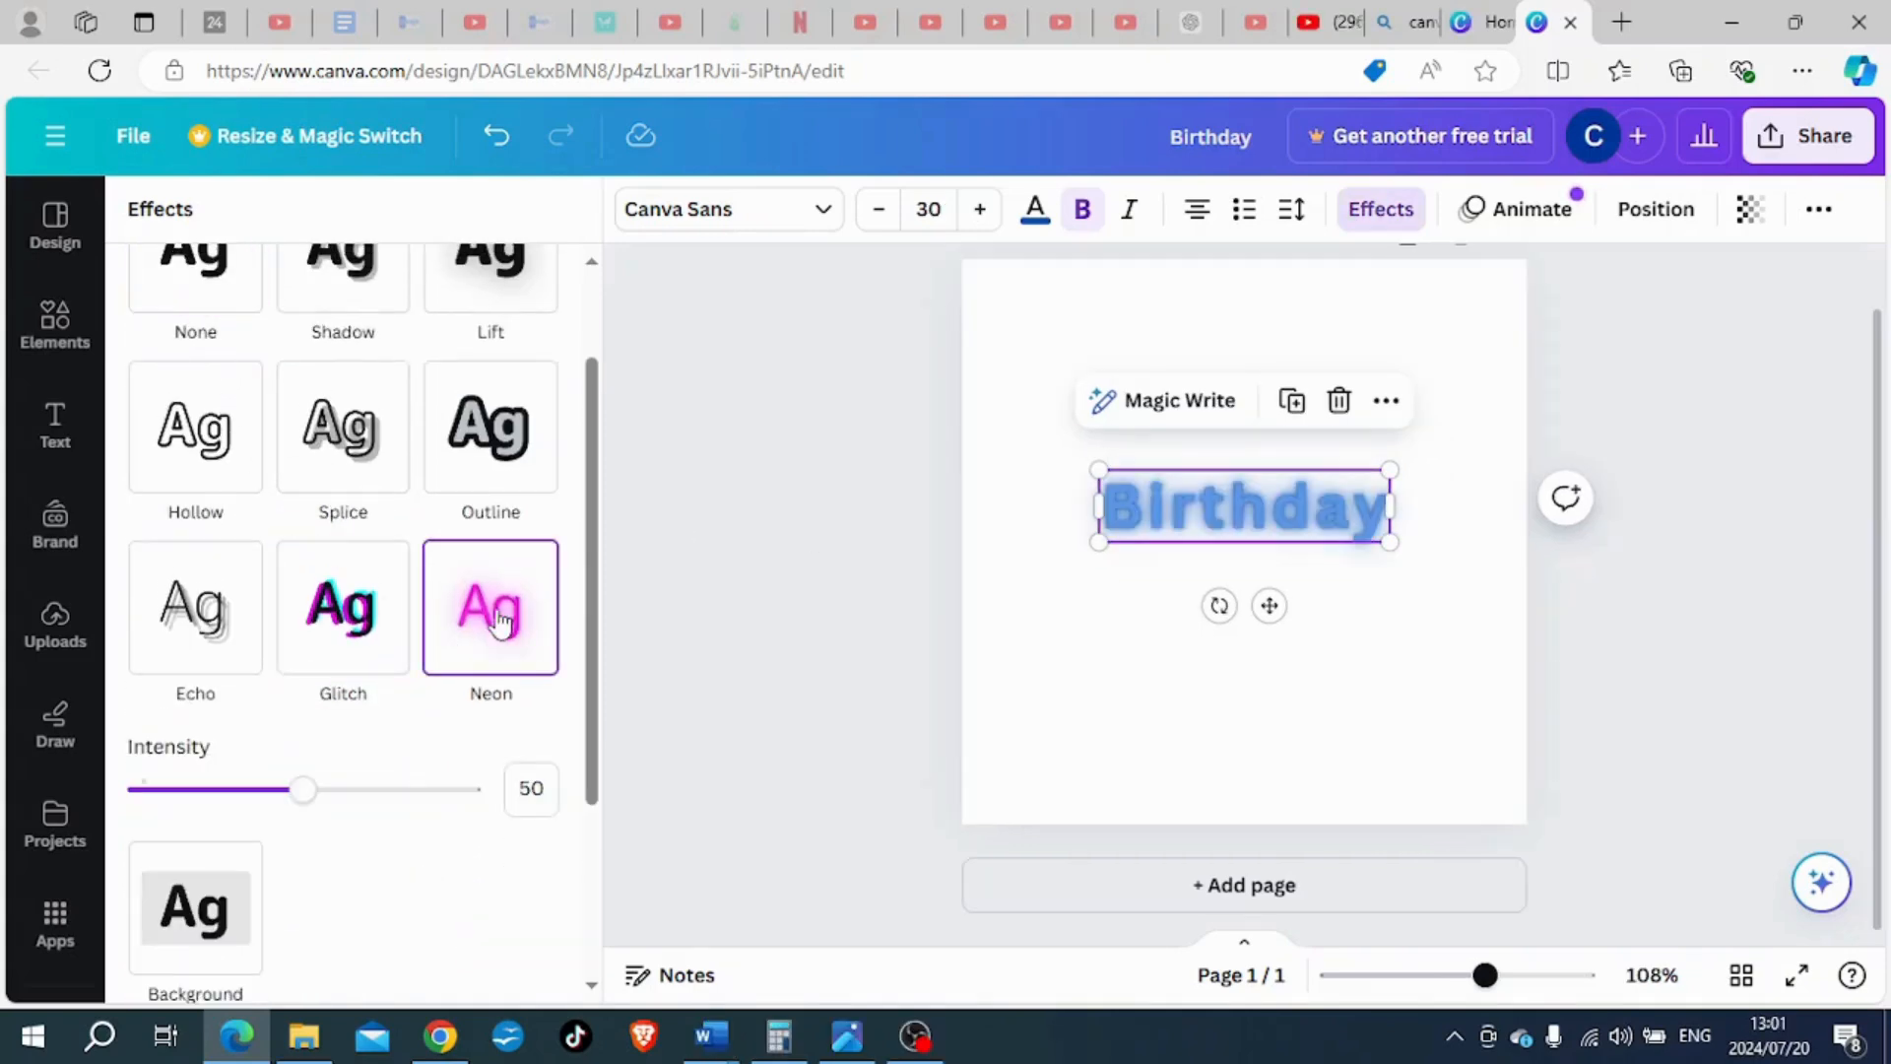
pyautogui.scroll(-1, 442, 756)
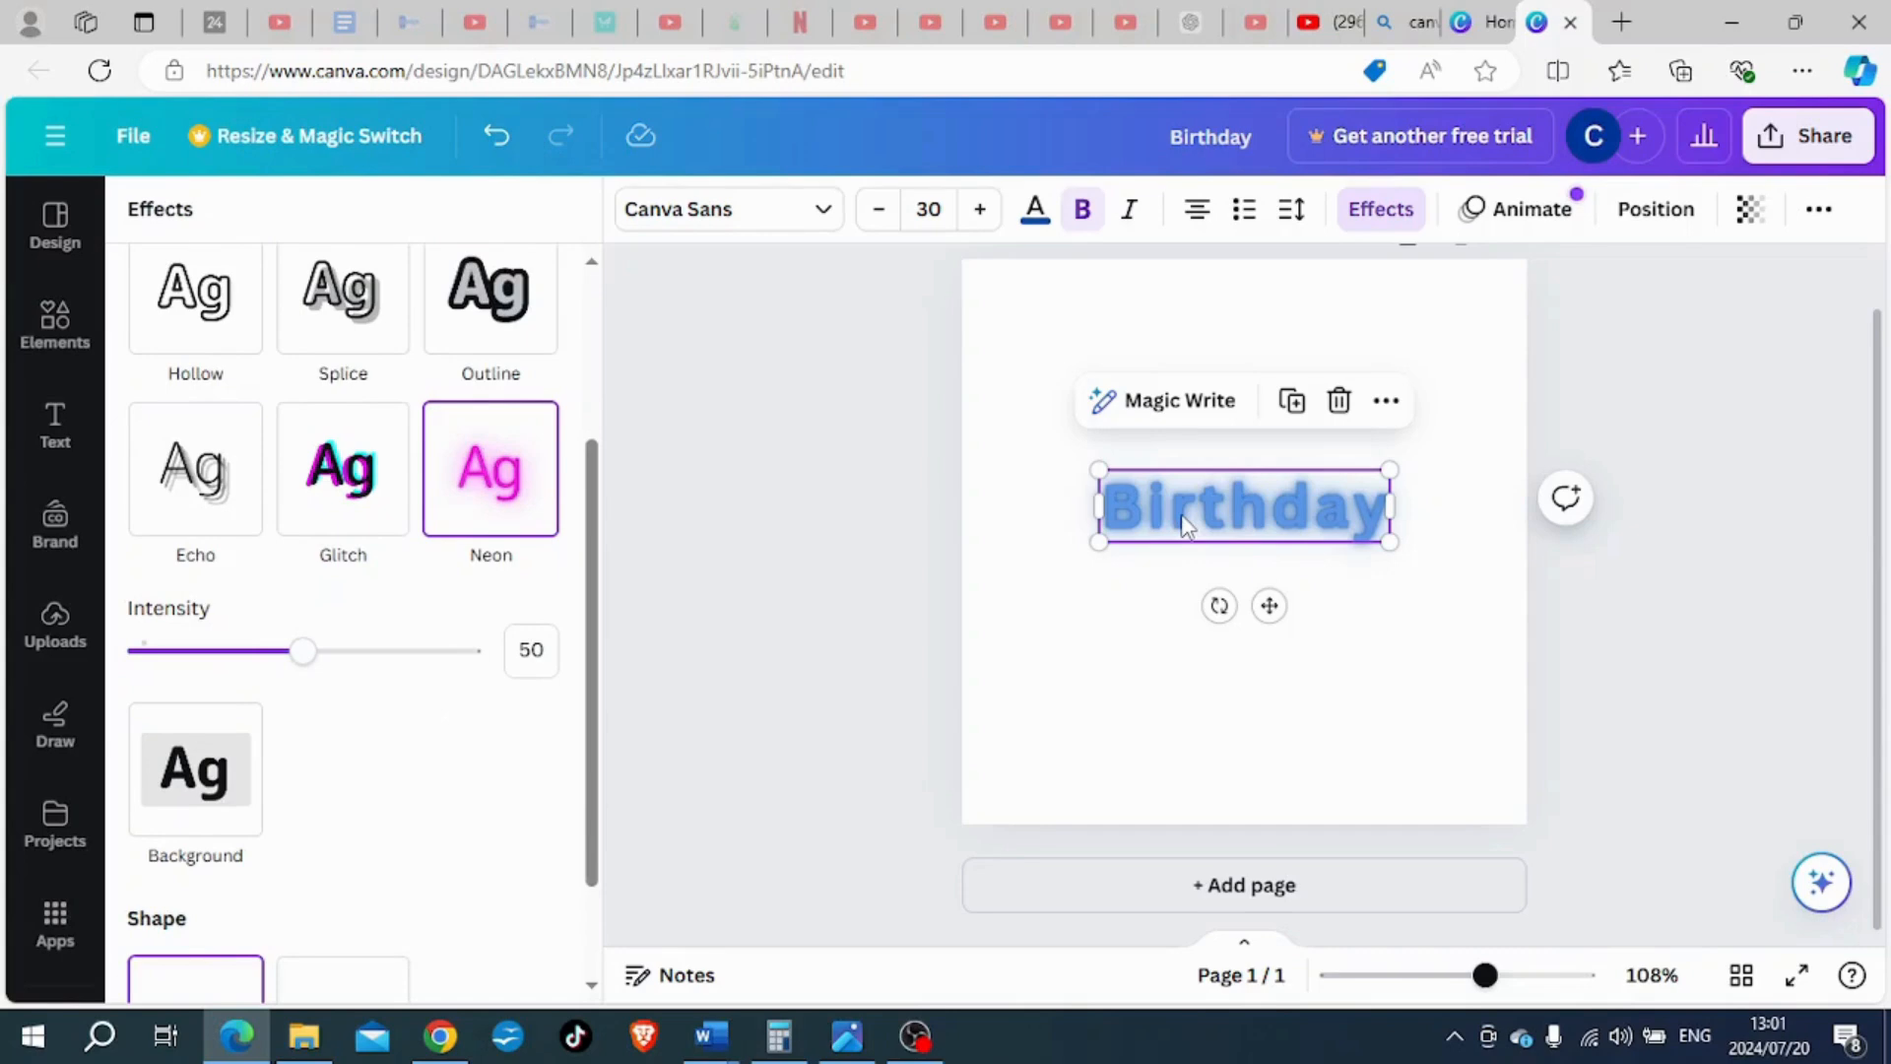
pyautogui.click(1035, 215)
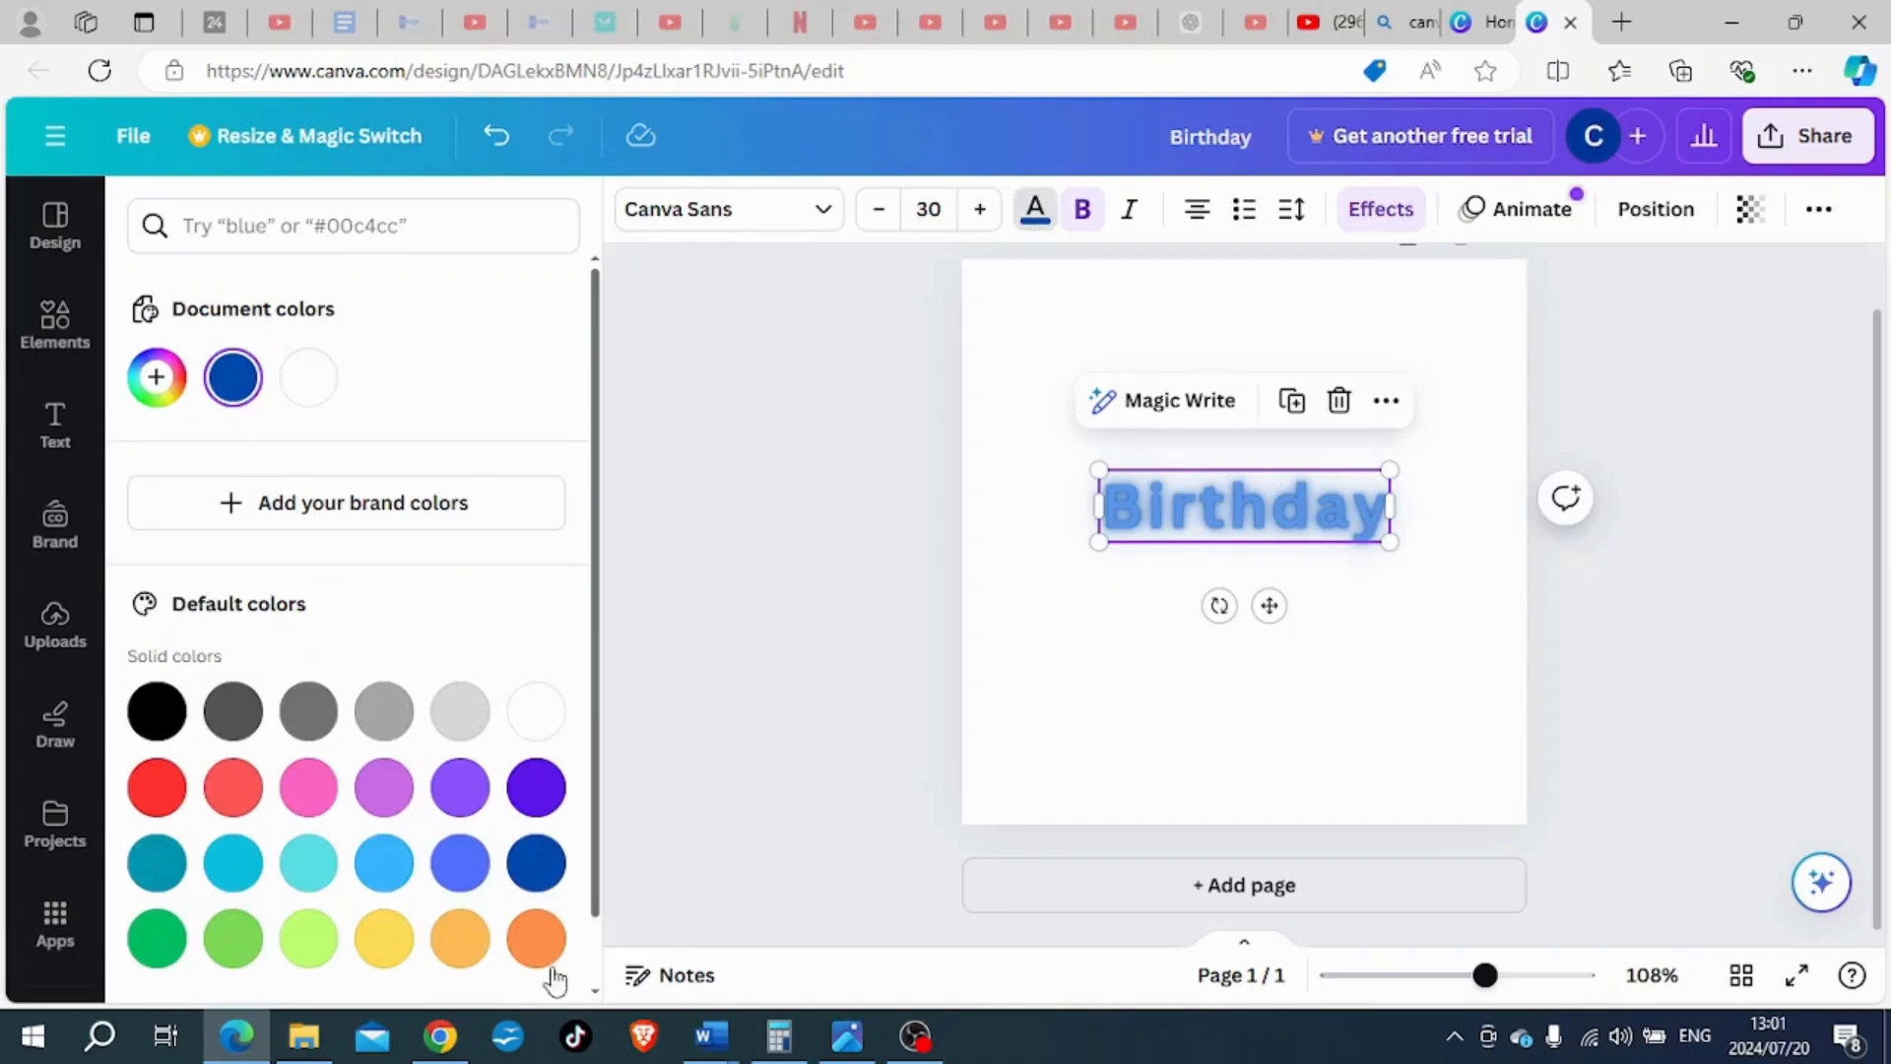
pyautogui.click(393, 944)
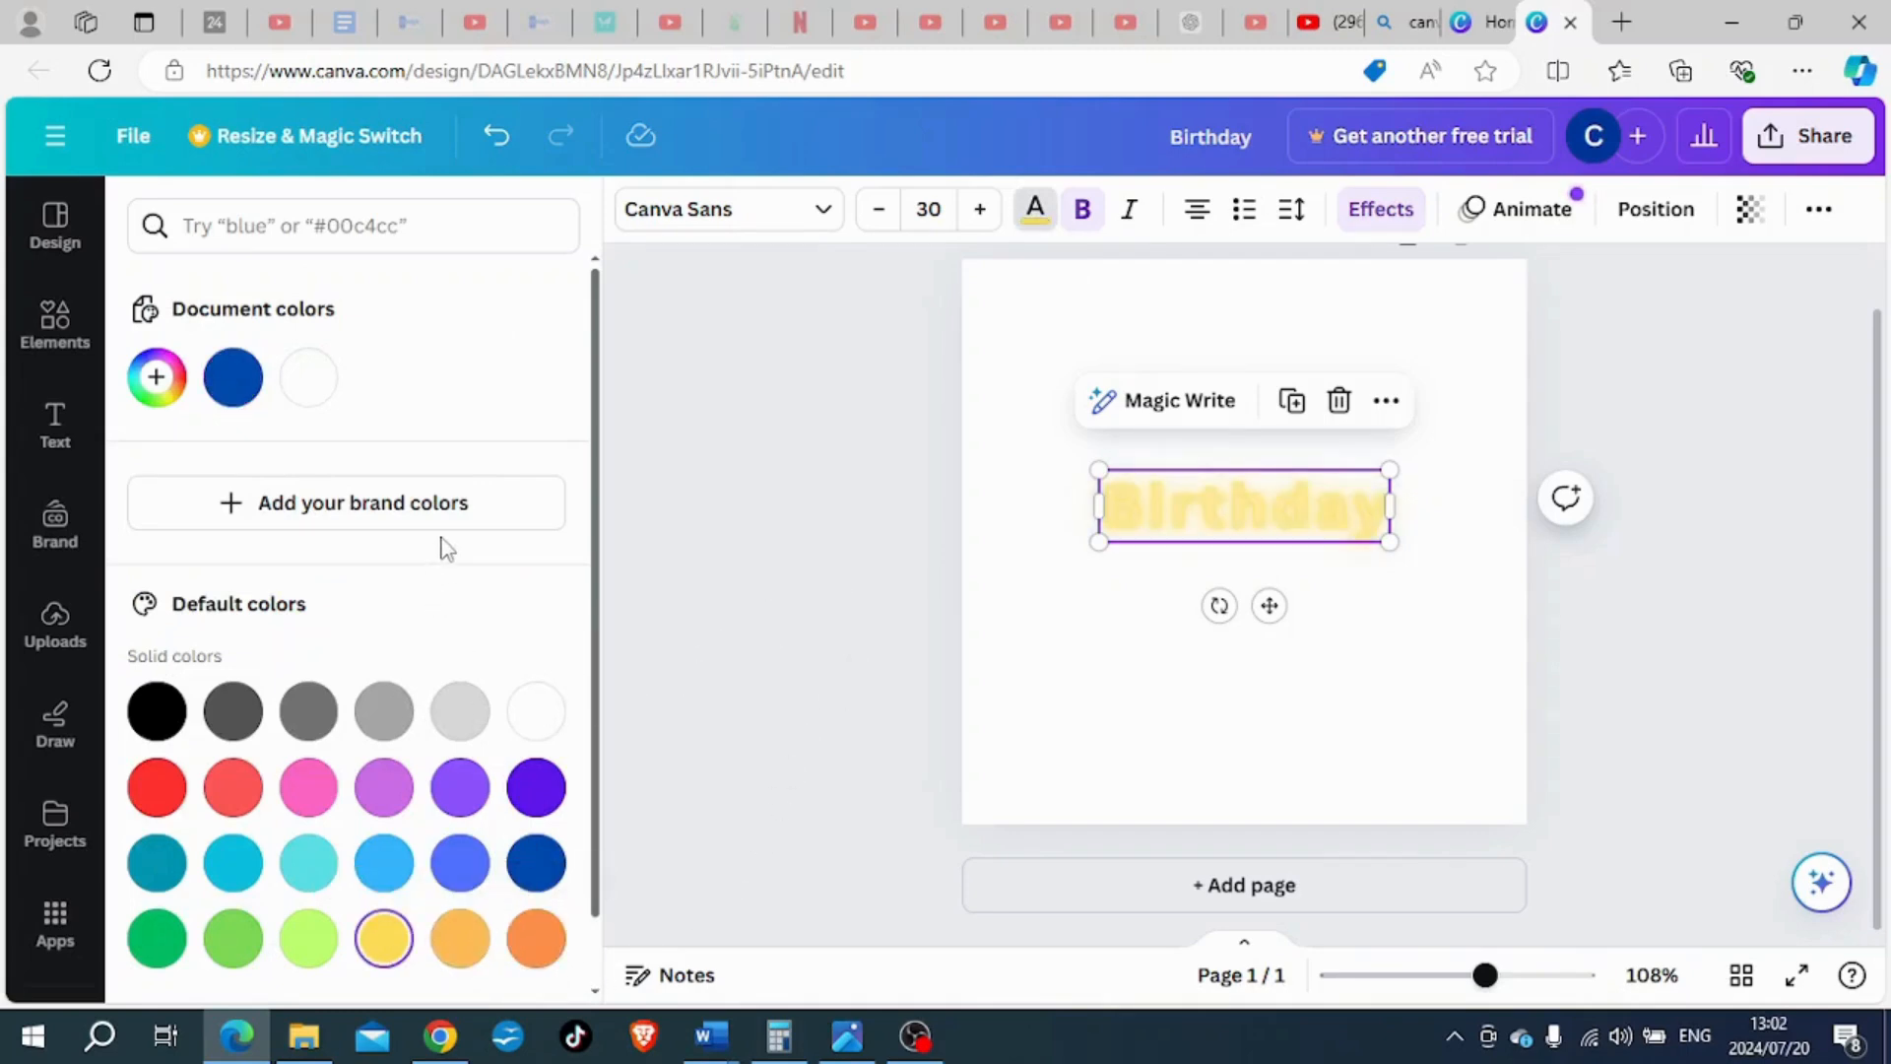
# - Set the "Birthday" heading's Neon effect intensity to 100
pyautogui.click(1025, 608)
pyautogui.click(1133, 497)
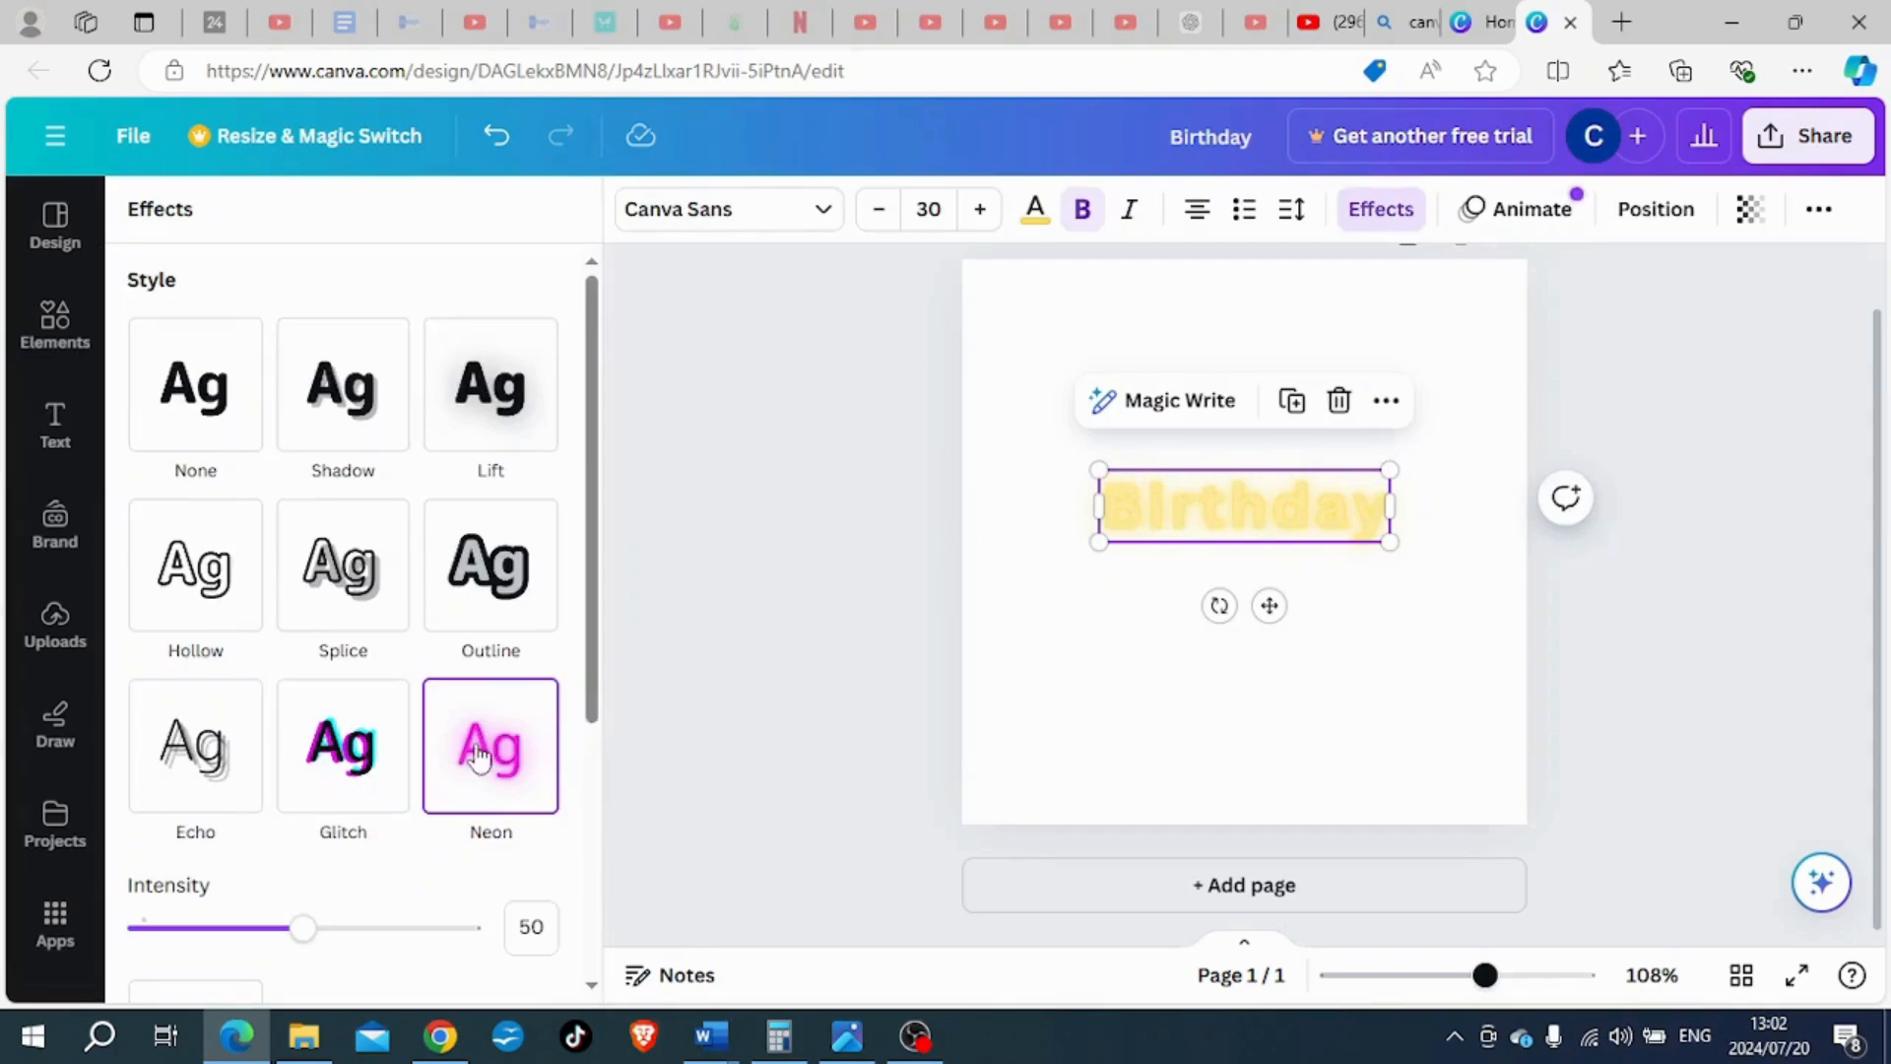
pyautogui.scroll(-2, 405, 777)
pyautogui.moveTo(300, 789); pyautogui.dragTo(486, 808)
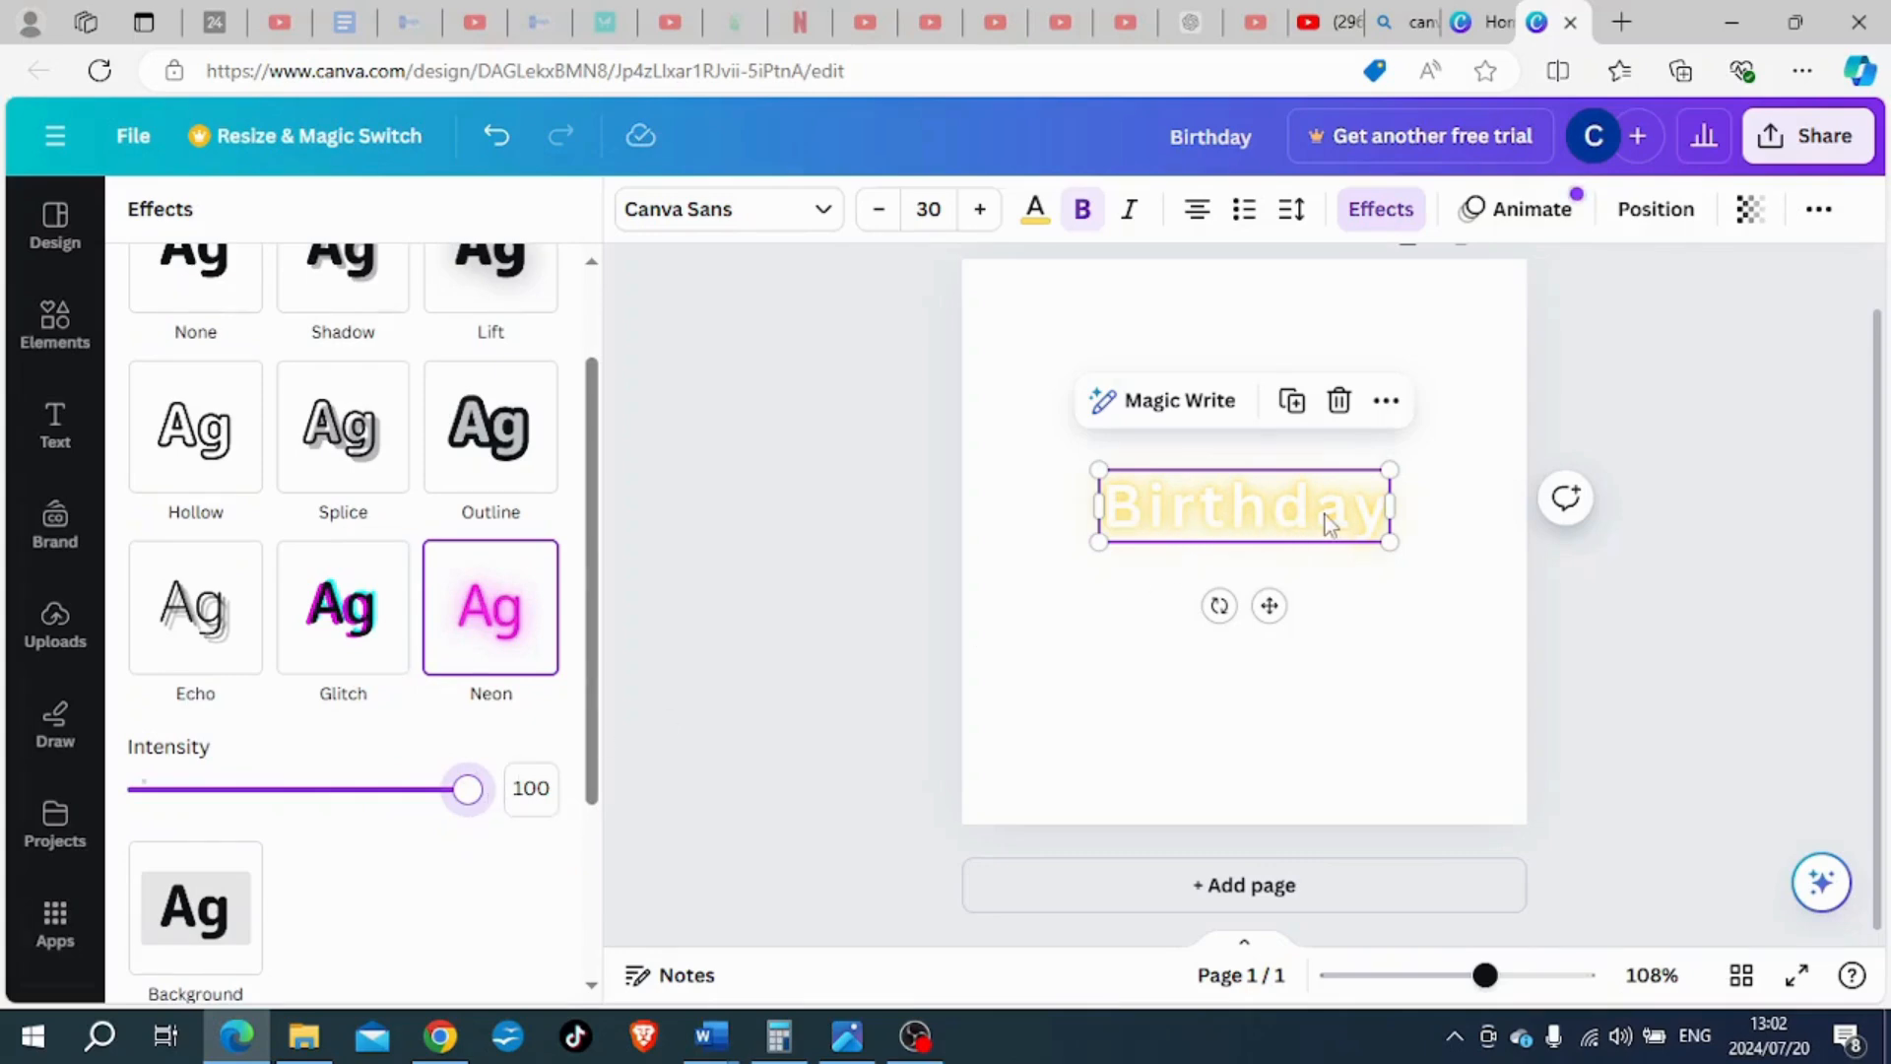
# - Try red, purple, teal, grey and orange on the Neon "Birthday" heading, settling on grass green #7ed957 as the text colour
pyautogui.click(1035, 209)
pyautogui.click(161, 790)
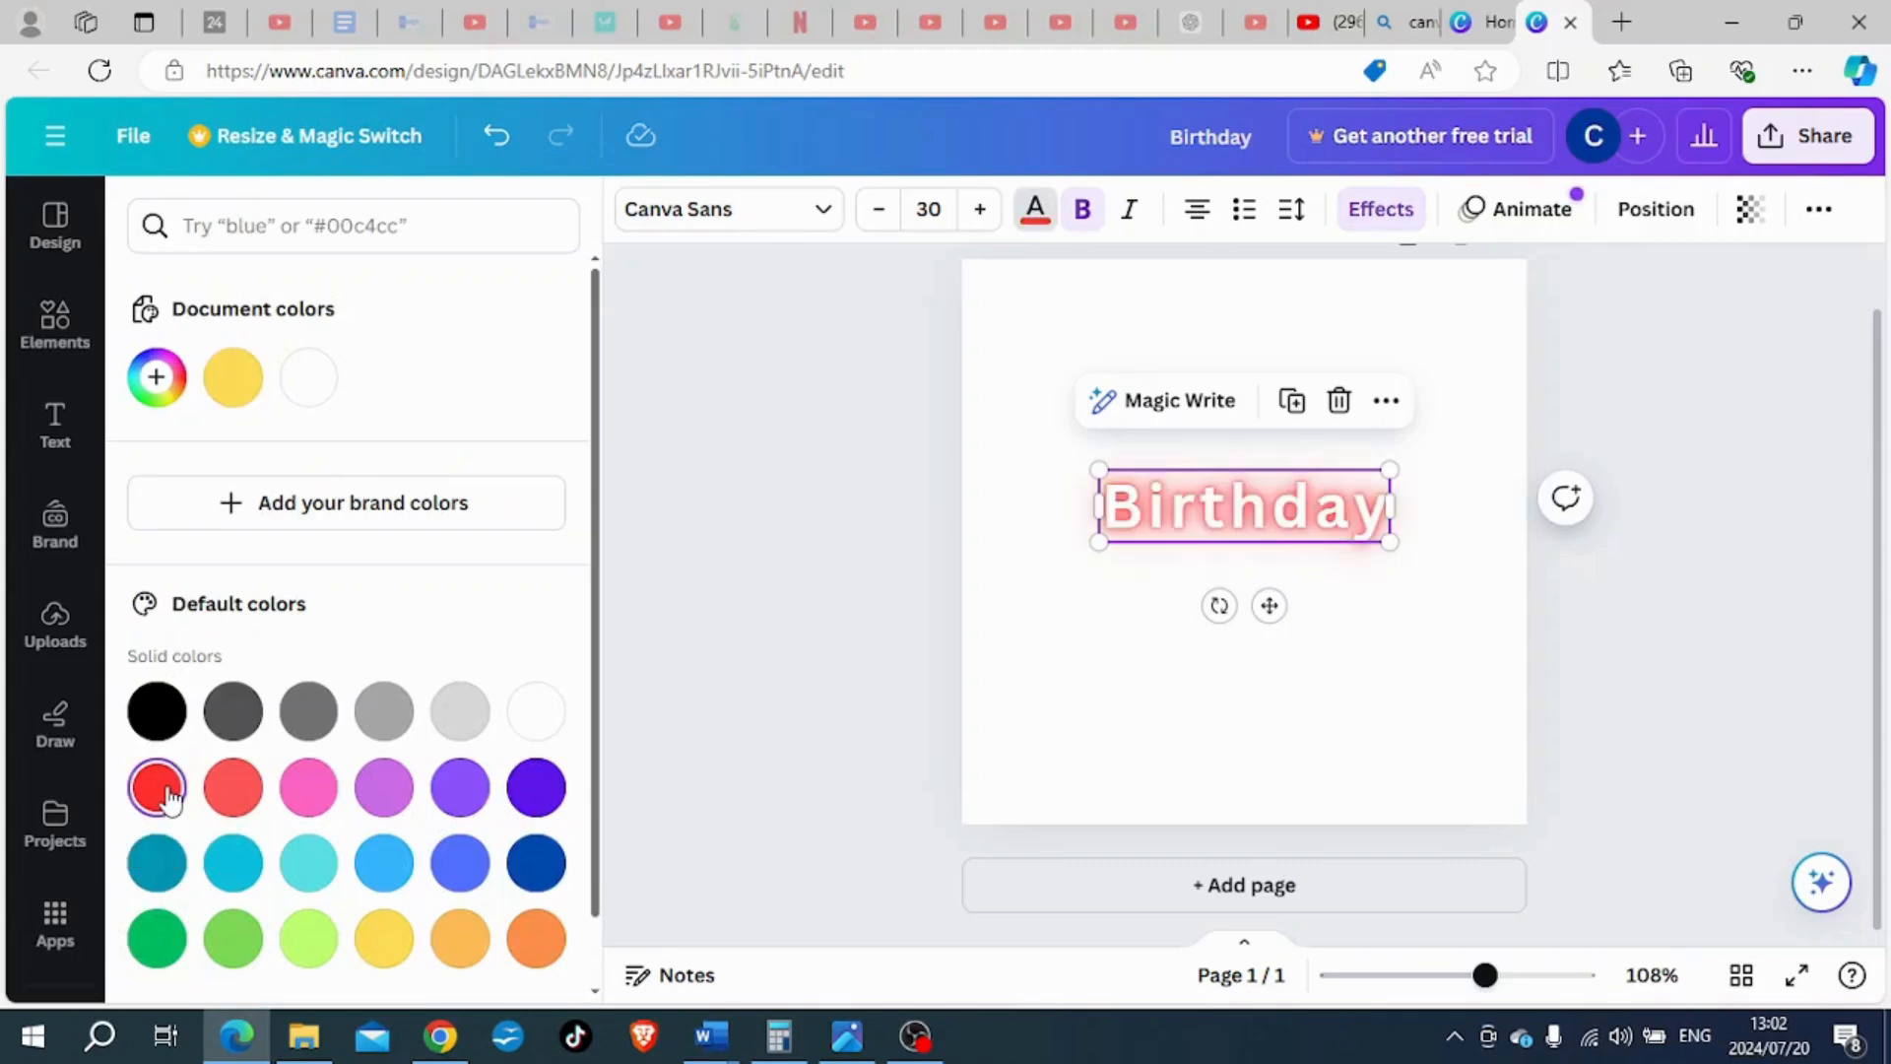
pyautogui.click(535, 788)
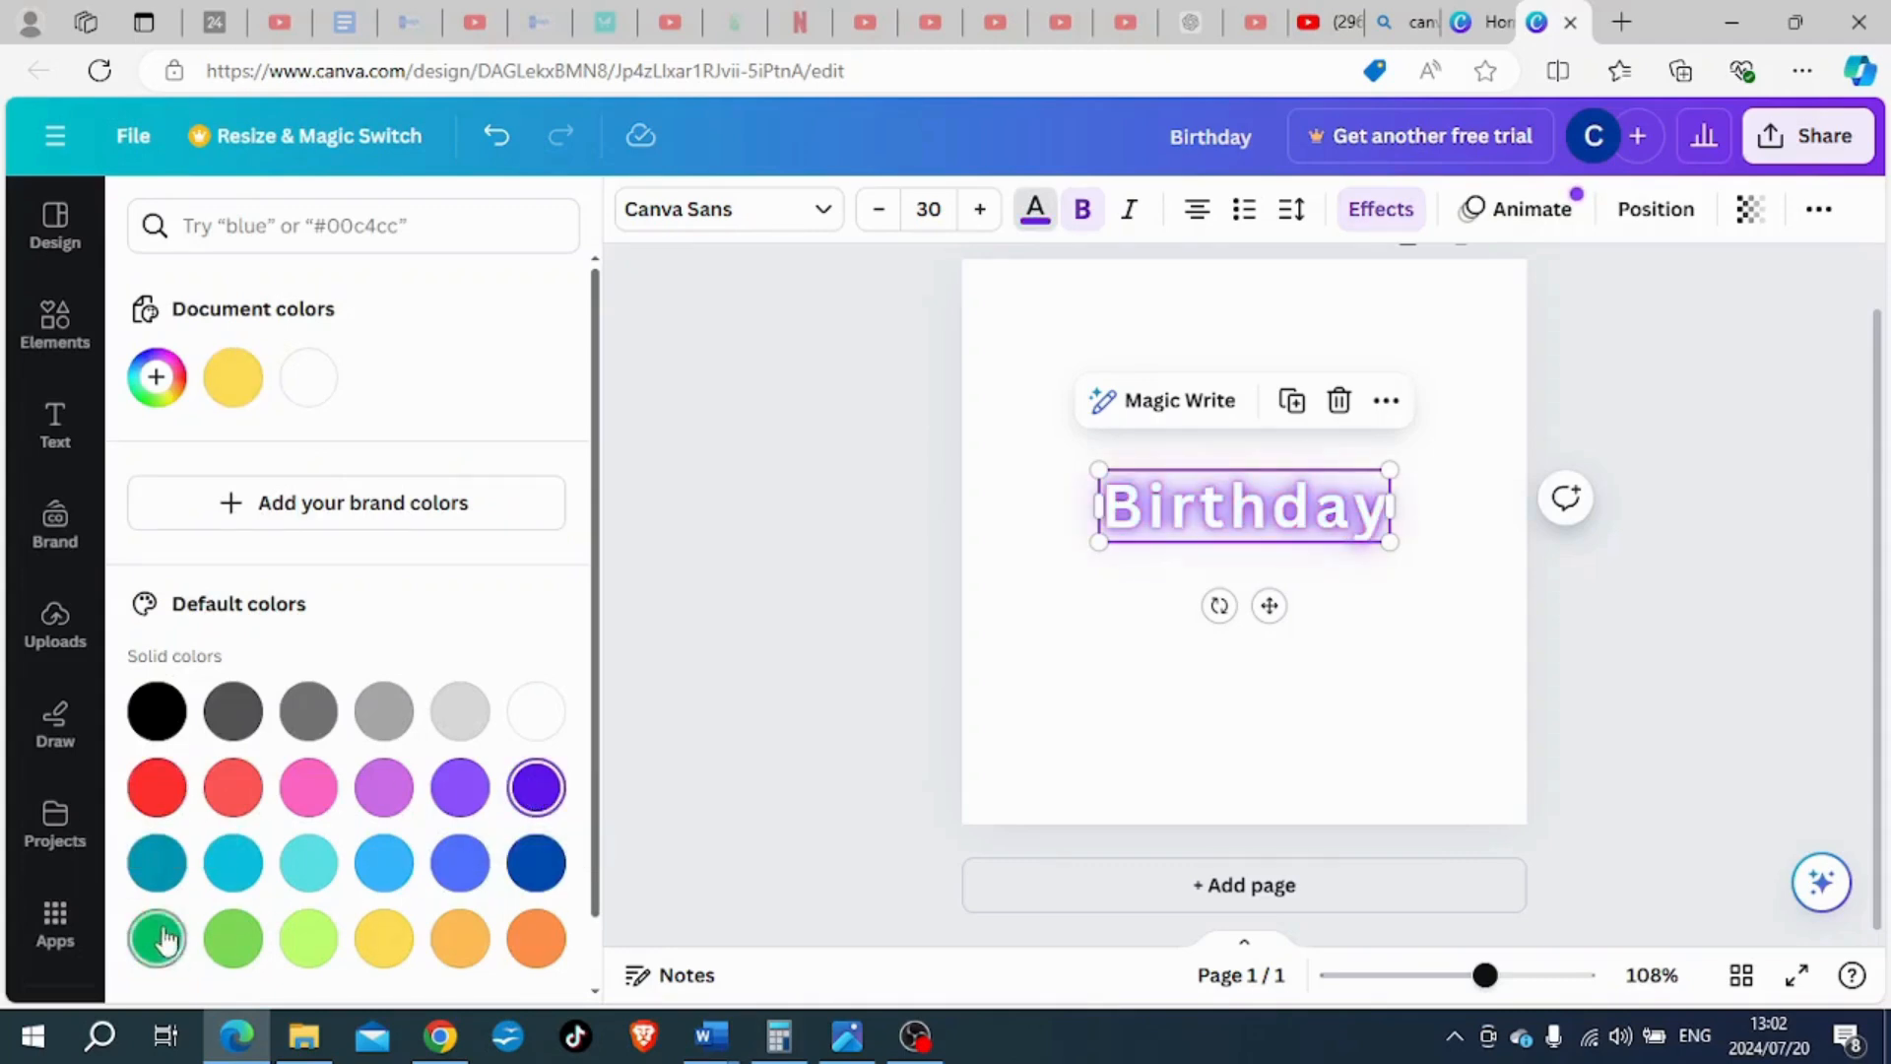
pyautogui.click(157, 862)
pyautogui.click(384, 713)
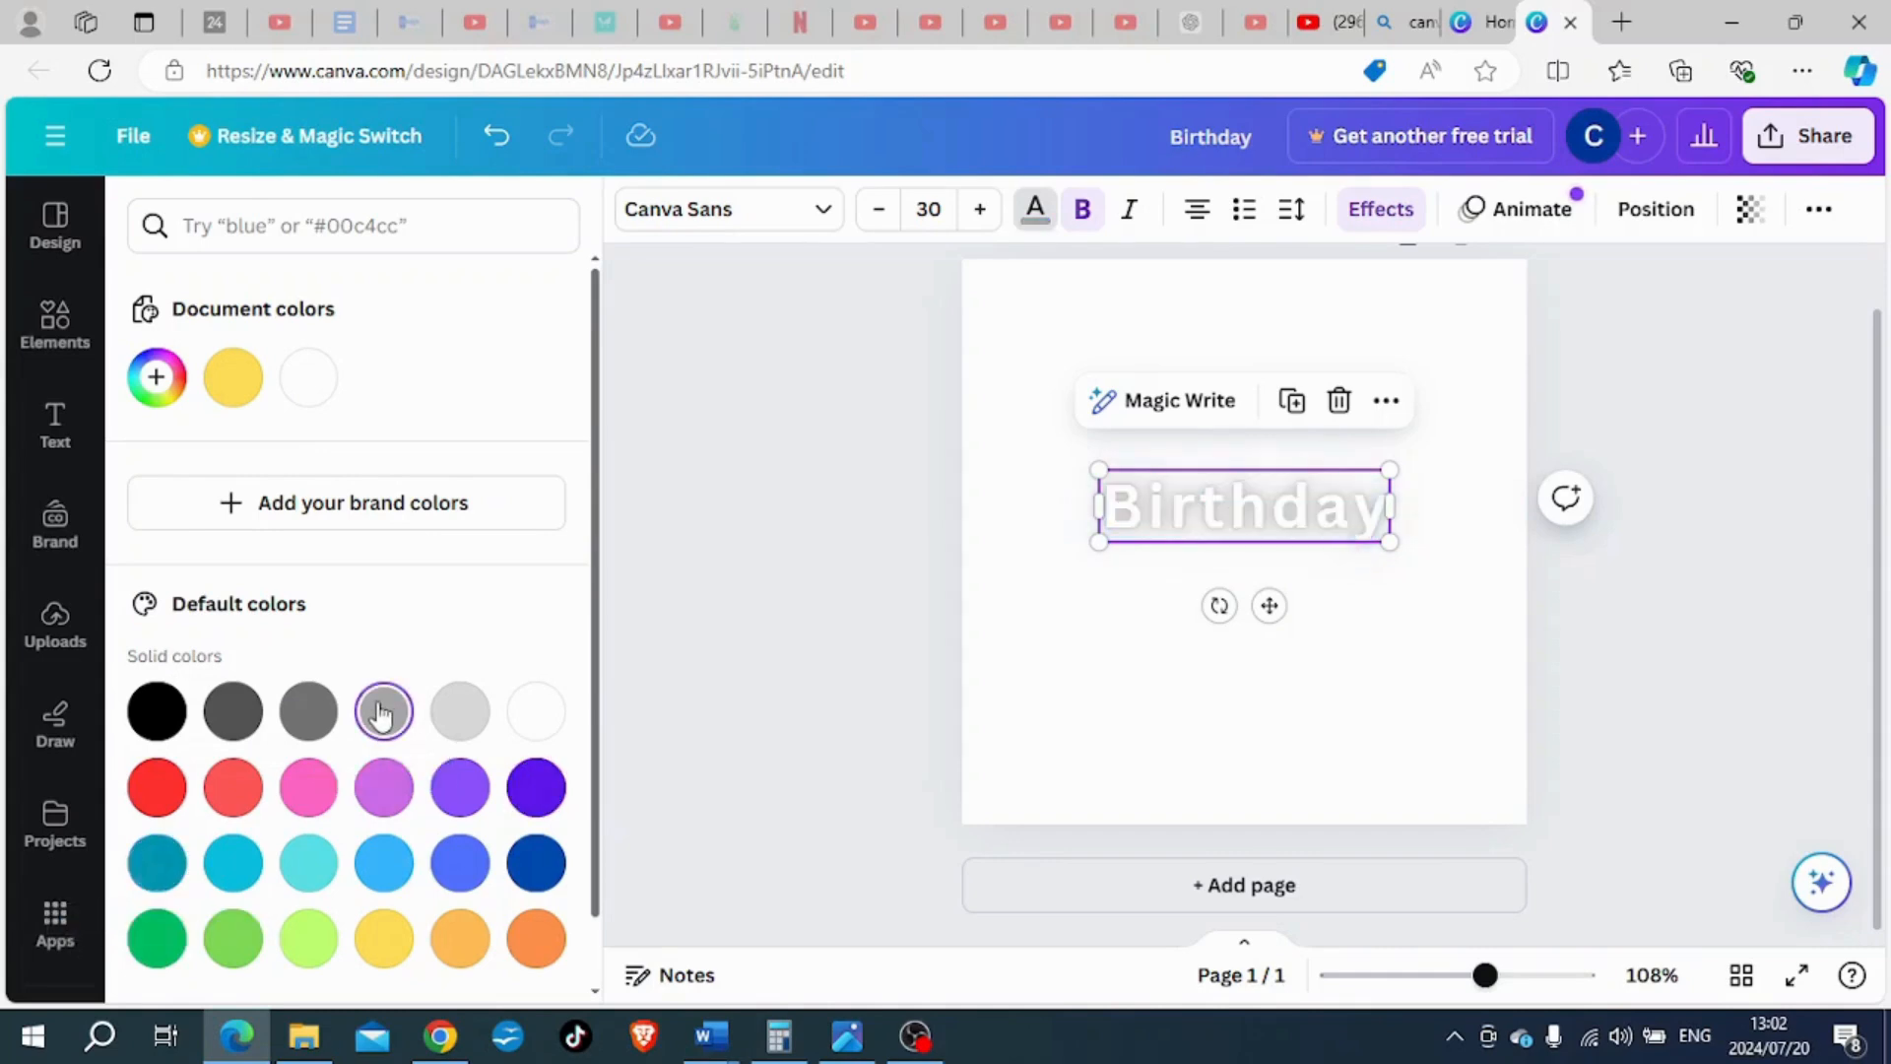
pyautogui.click(461, 943)
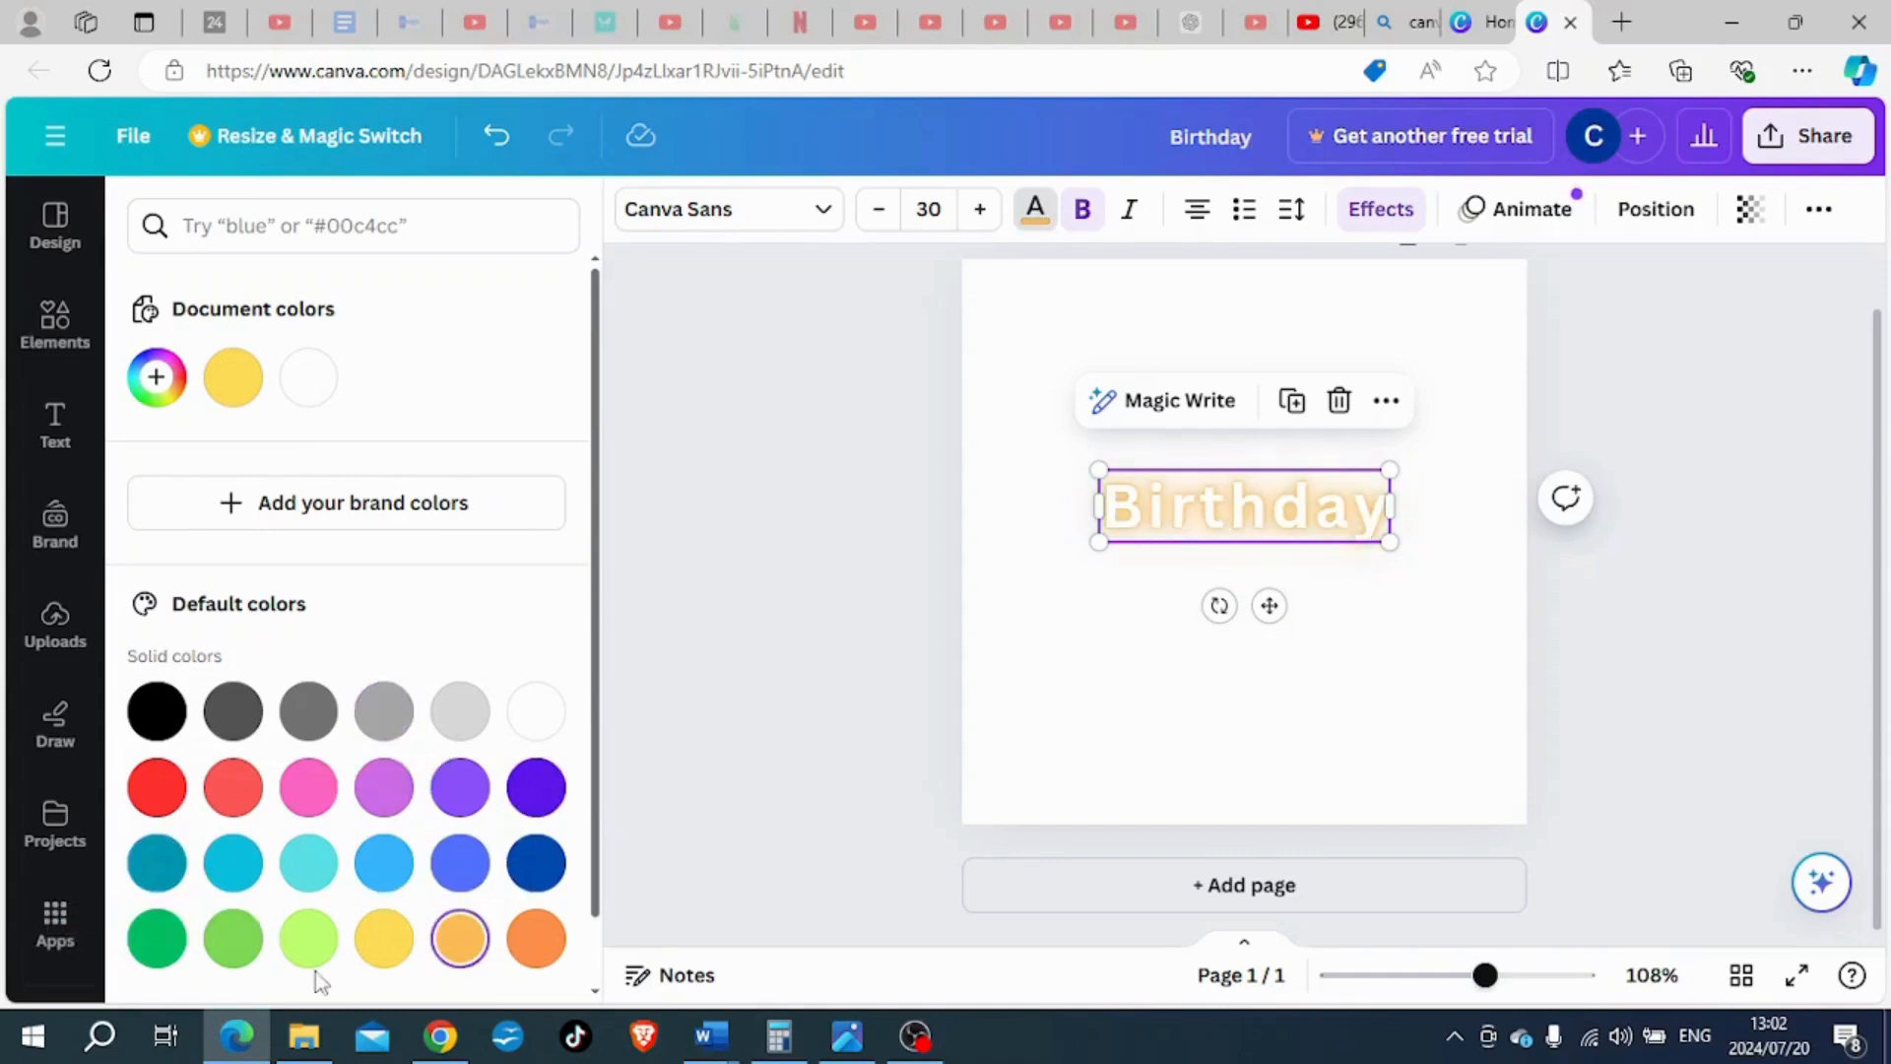
pyautogui.click(236, 941)
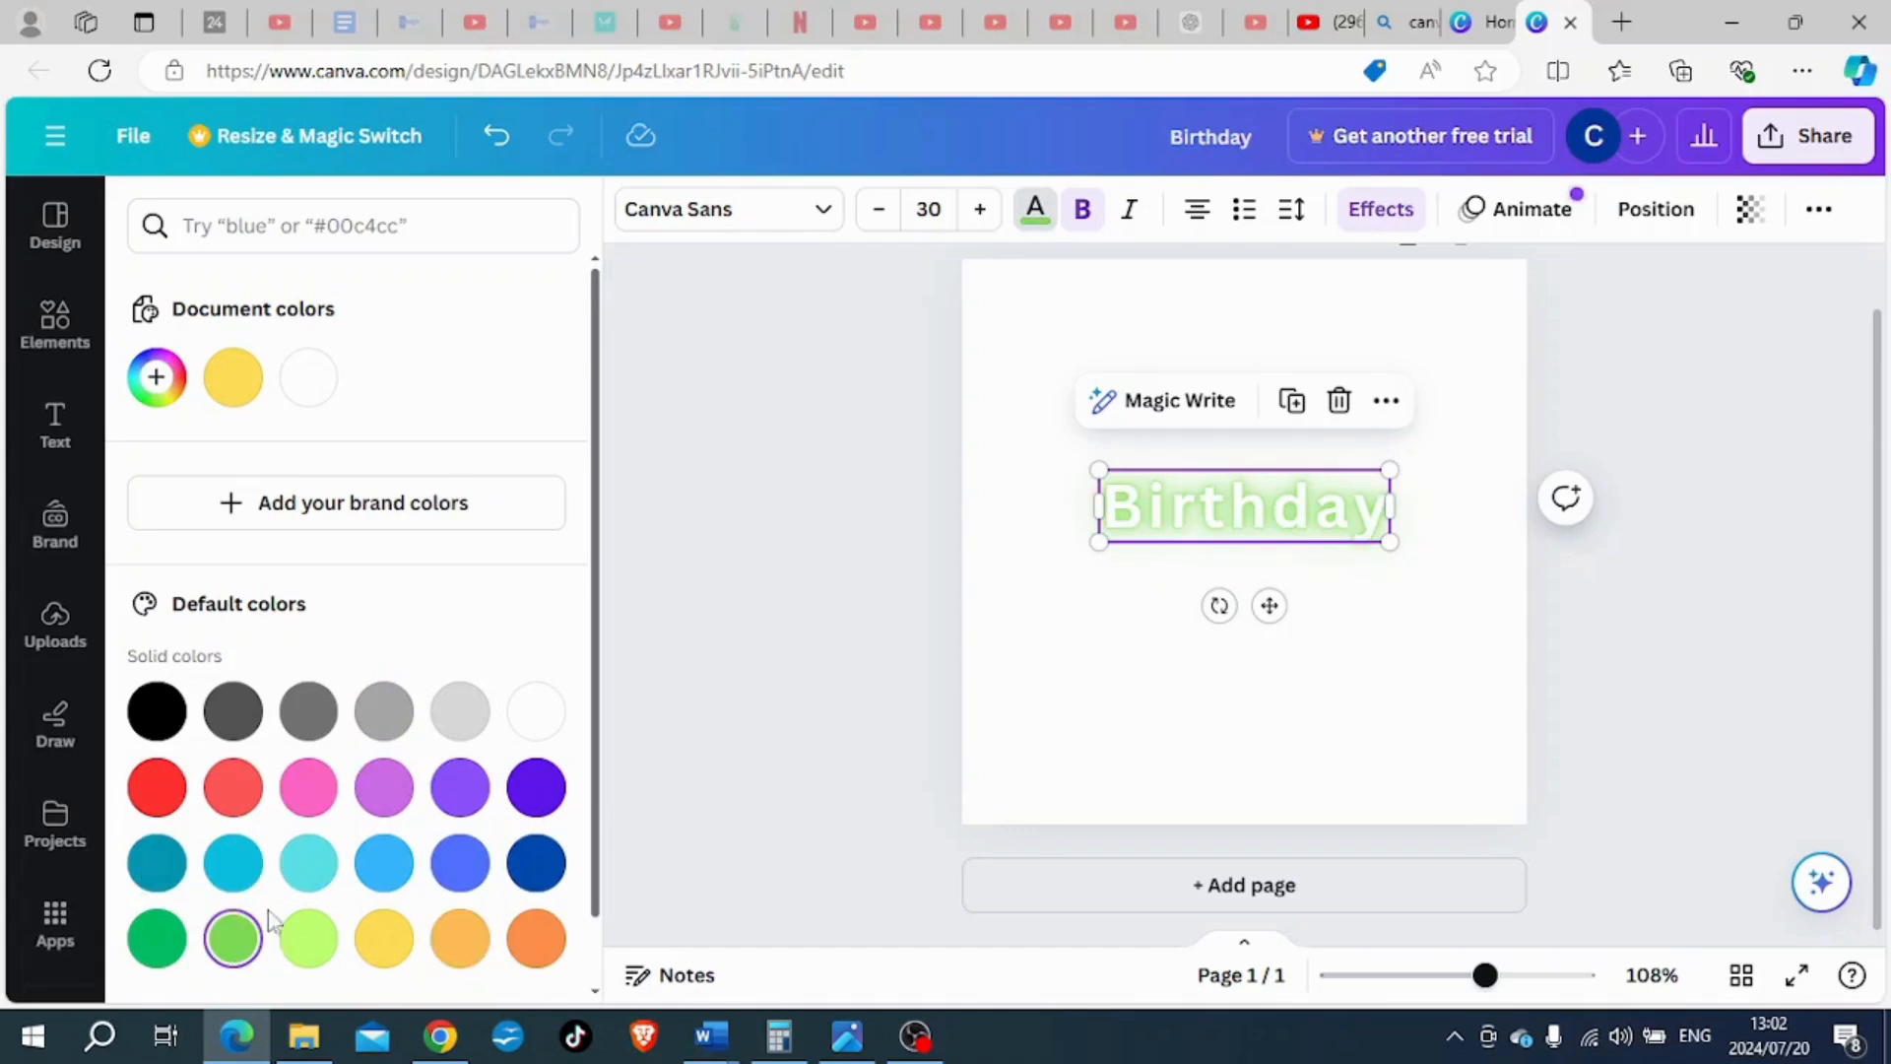
pyautogui.click(780, 575)
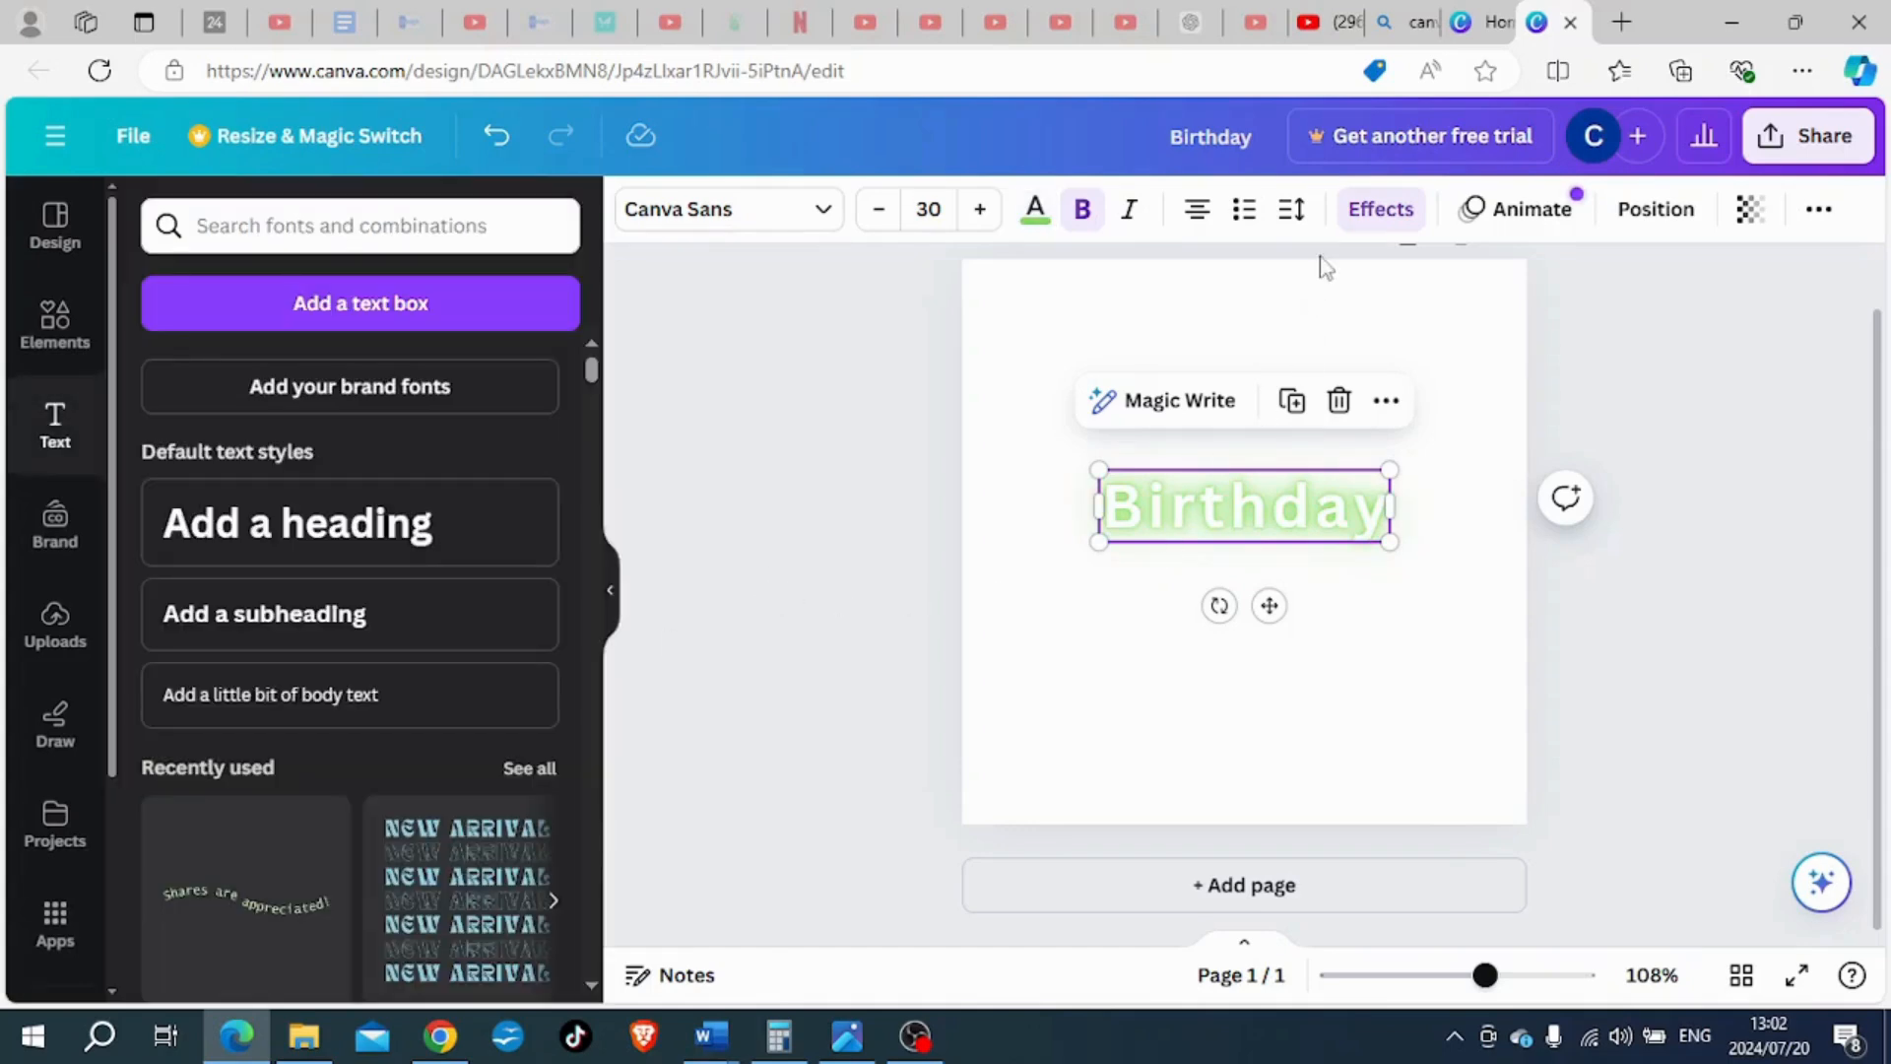
# - Apply the Background effect to the "Birthday" heading and set the background colour to pink #F16BE0
pyautogui.click(1379, 208)
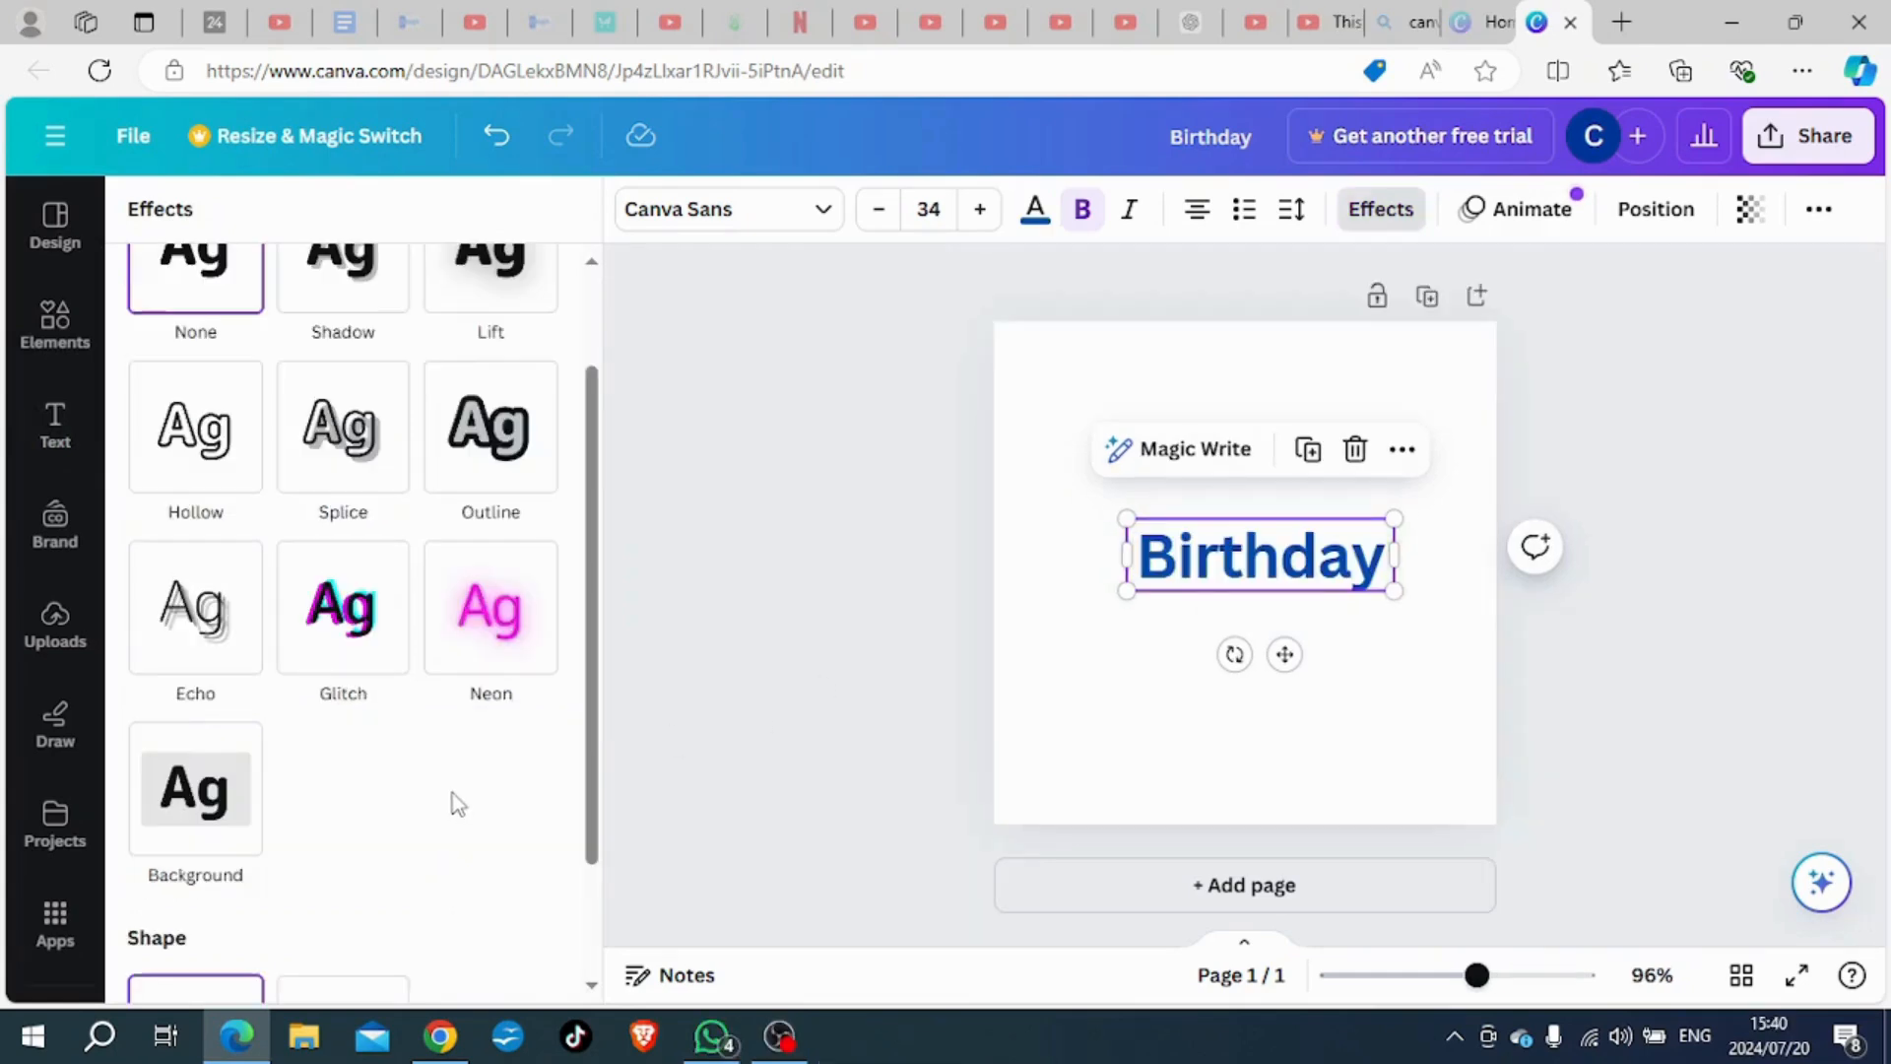
pyautogui.click(200, 800)
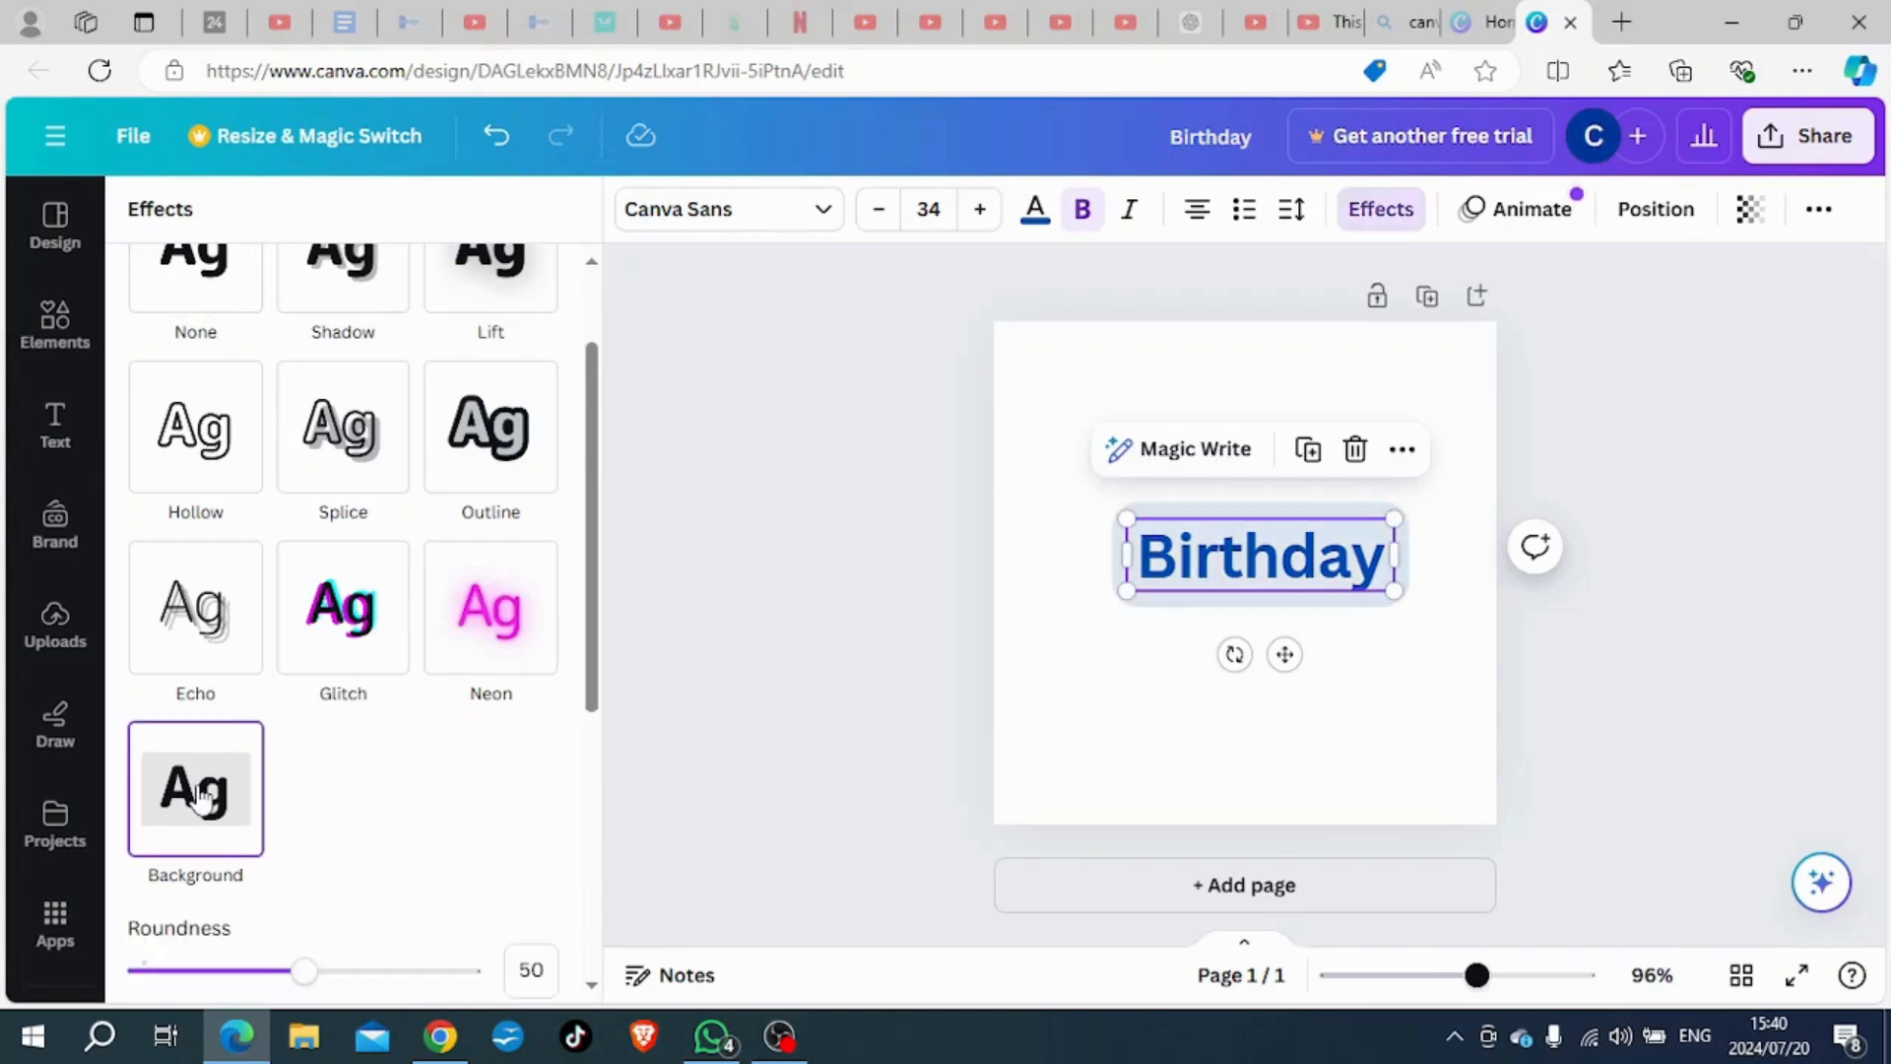
pyautogui.scroll(-3, 475, 747)
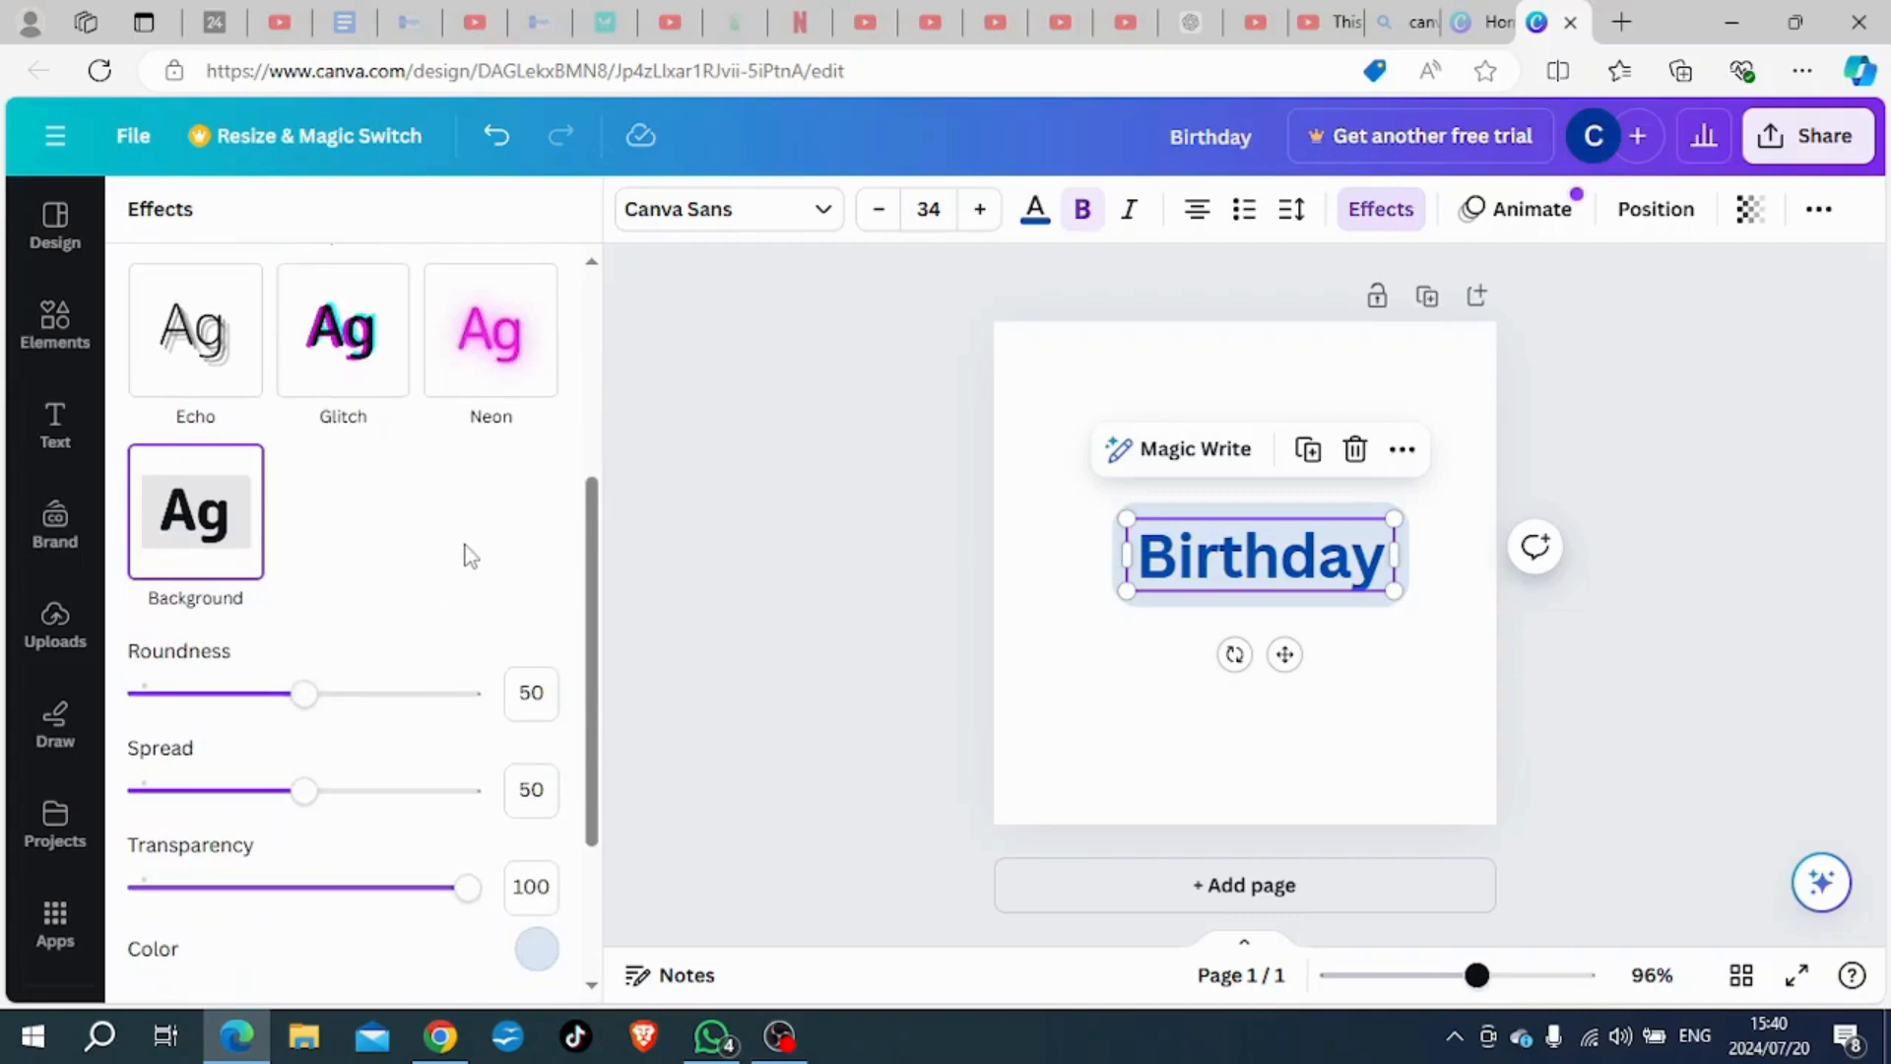
pyautogui.scroll(-2, 463, 556)
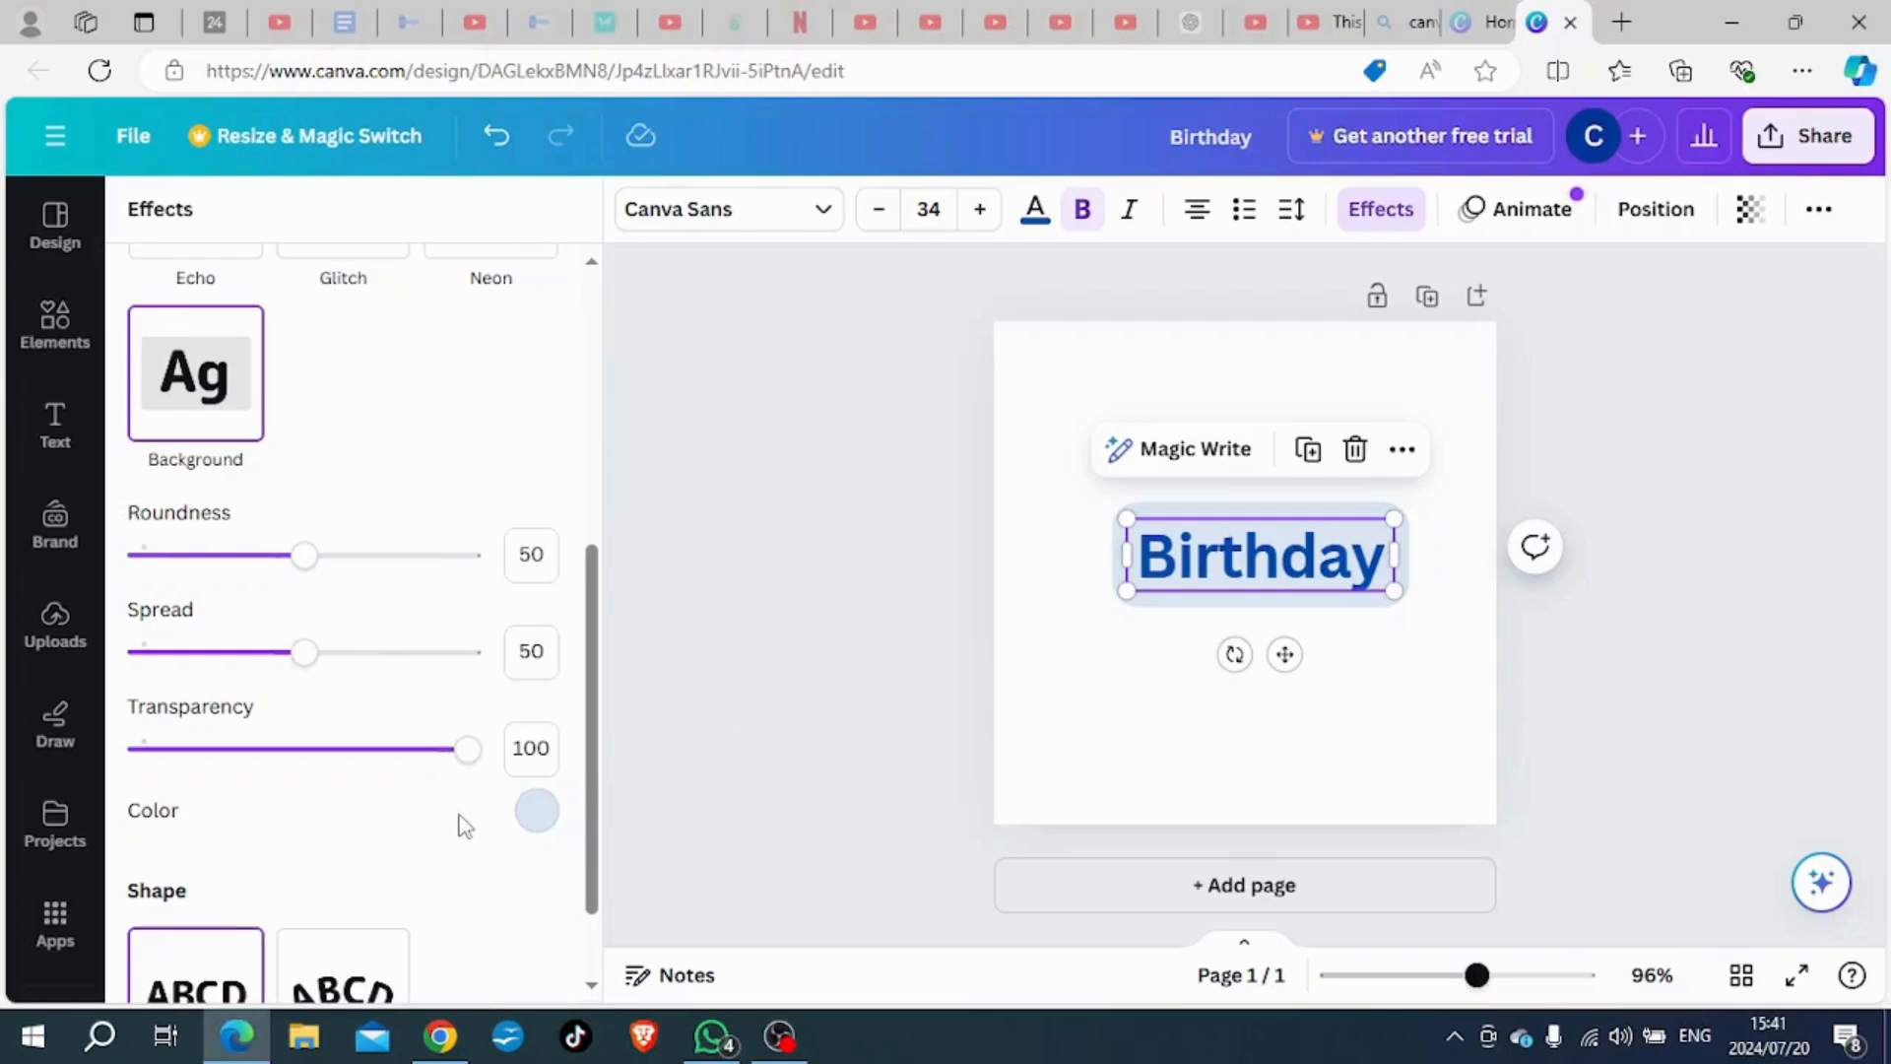
pyautogui.click(537, 813)
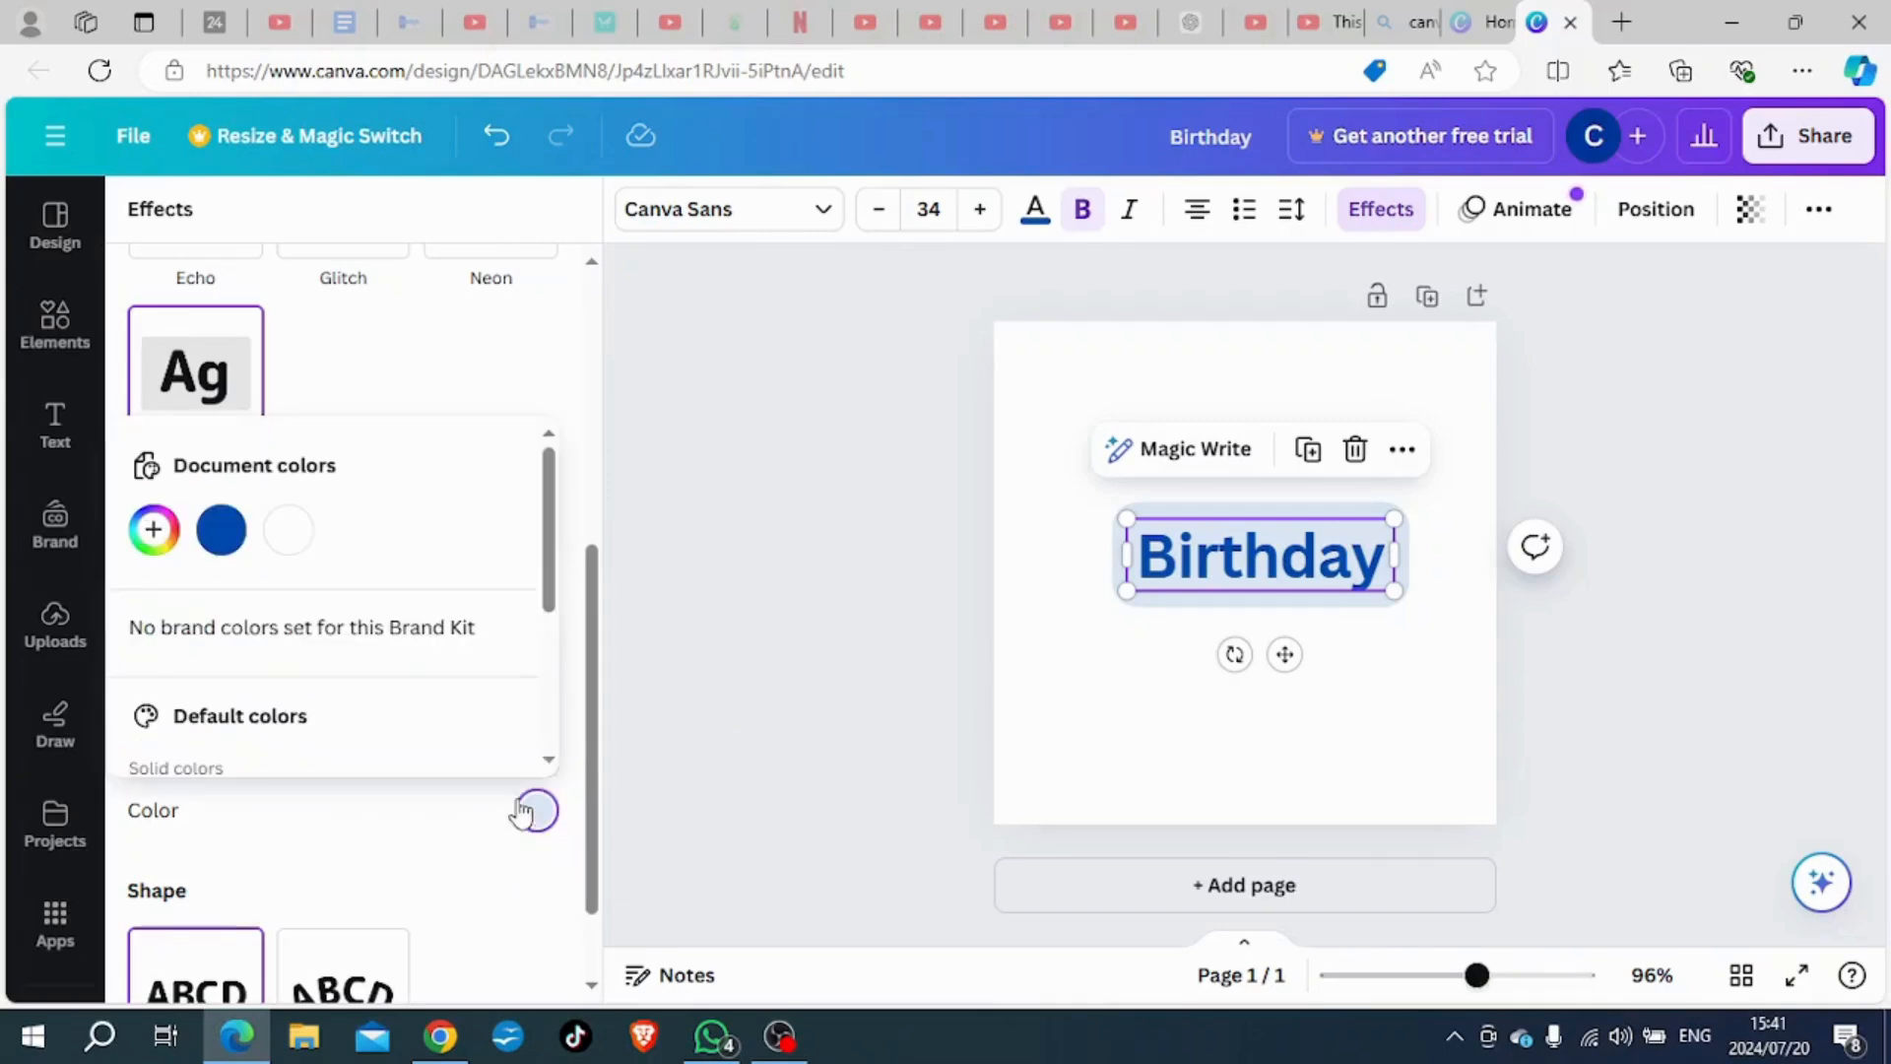
pyautogui.click(153, 546)
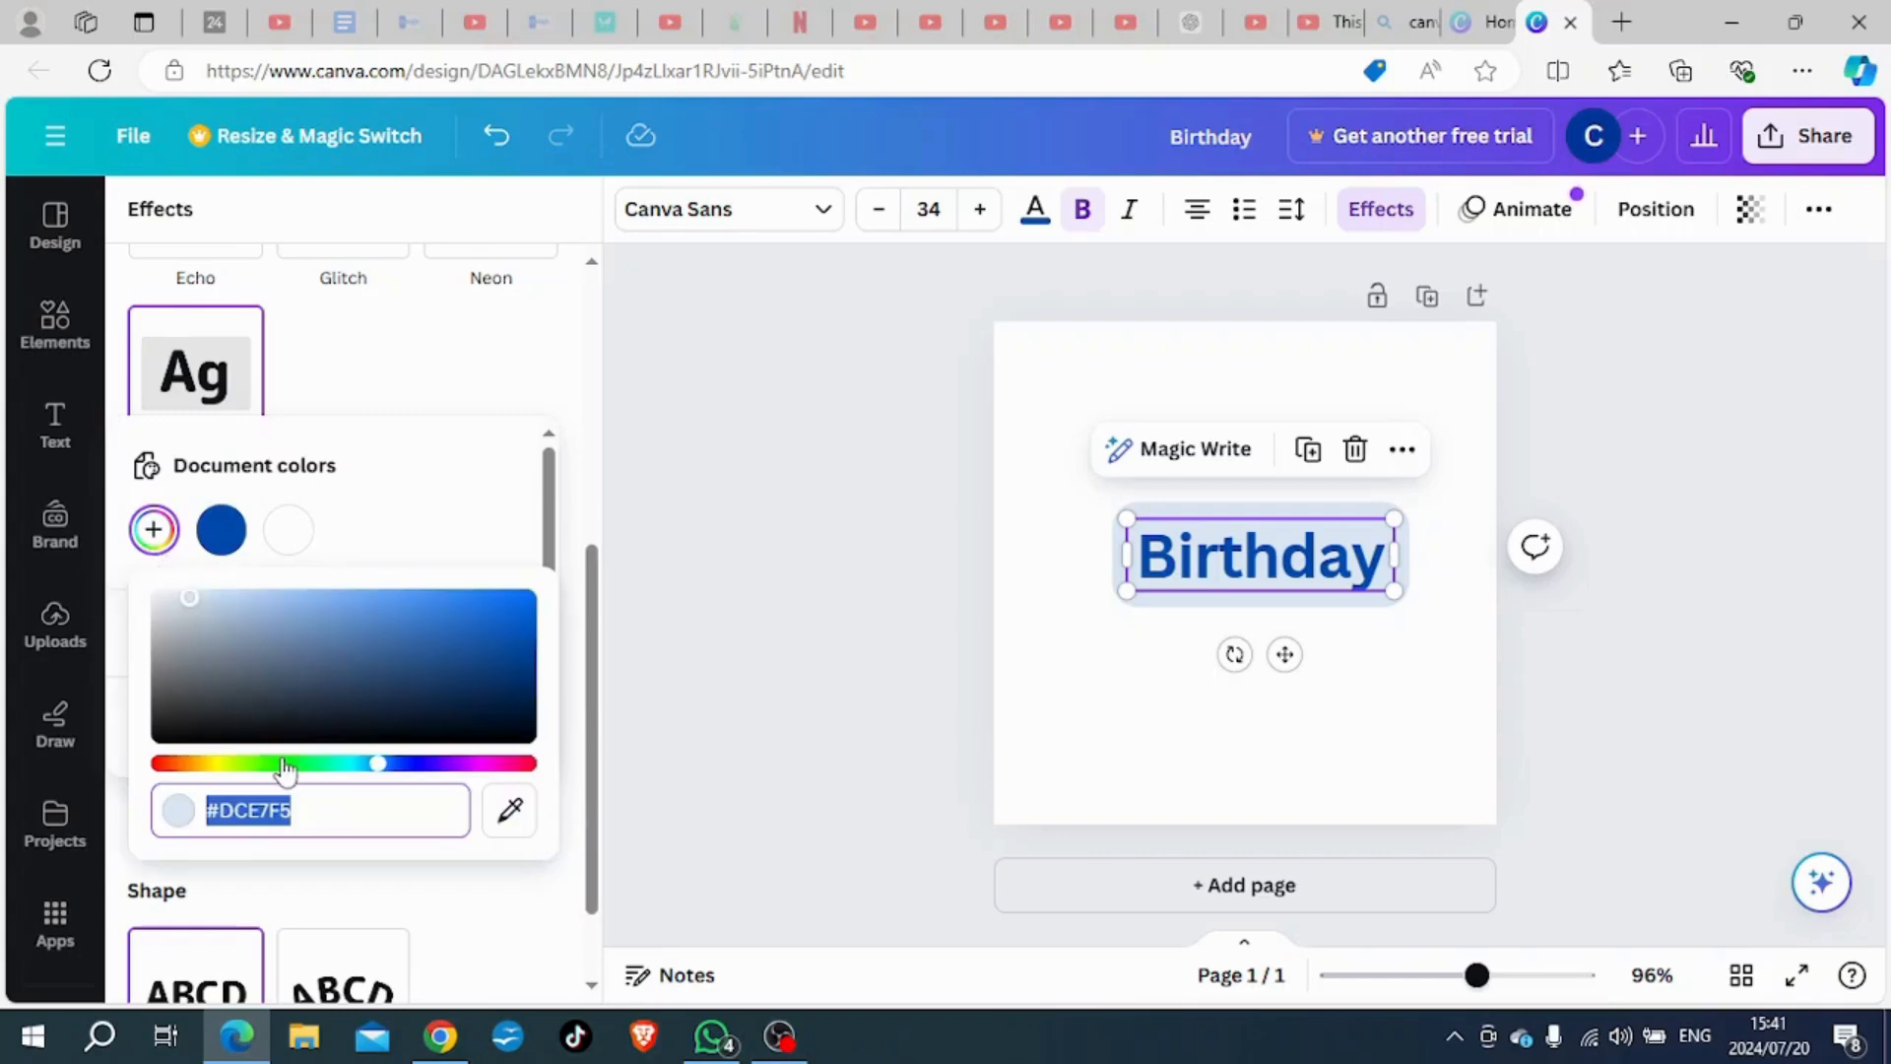
pyautogui.click(477, 764)
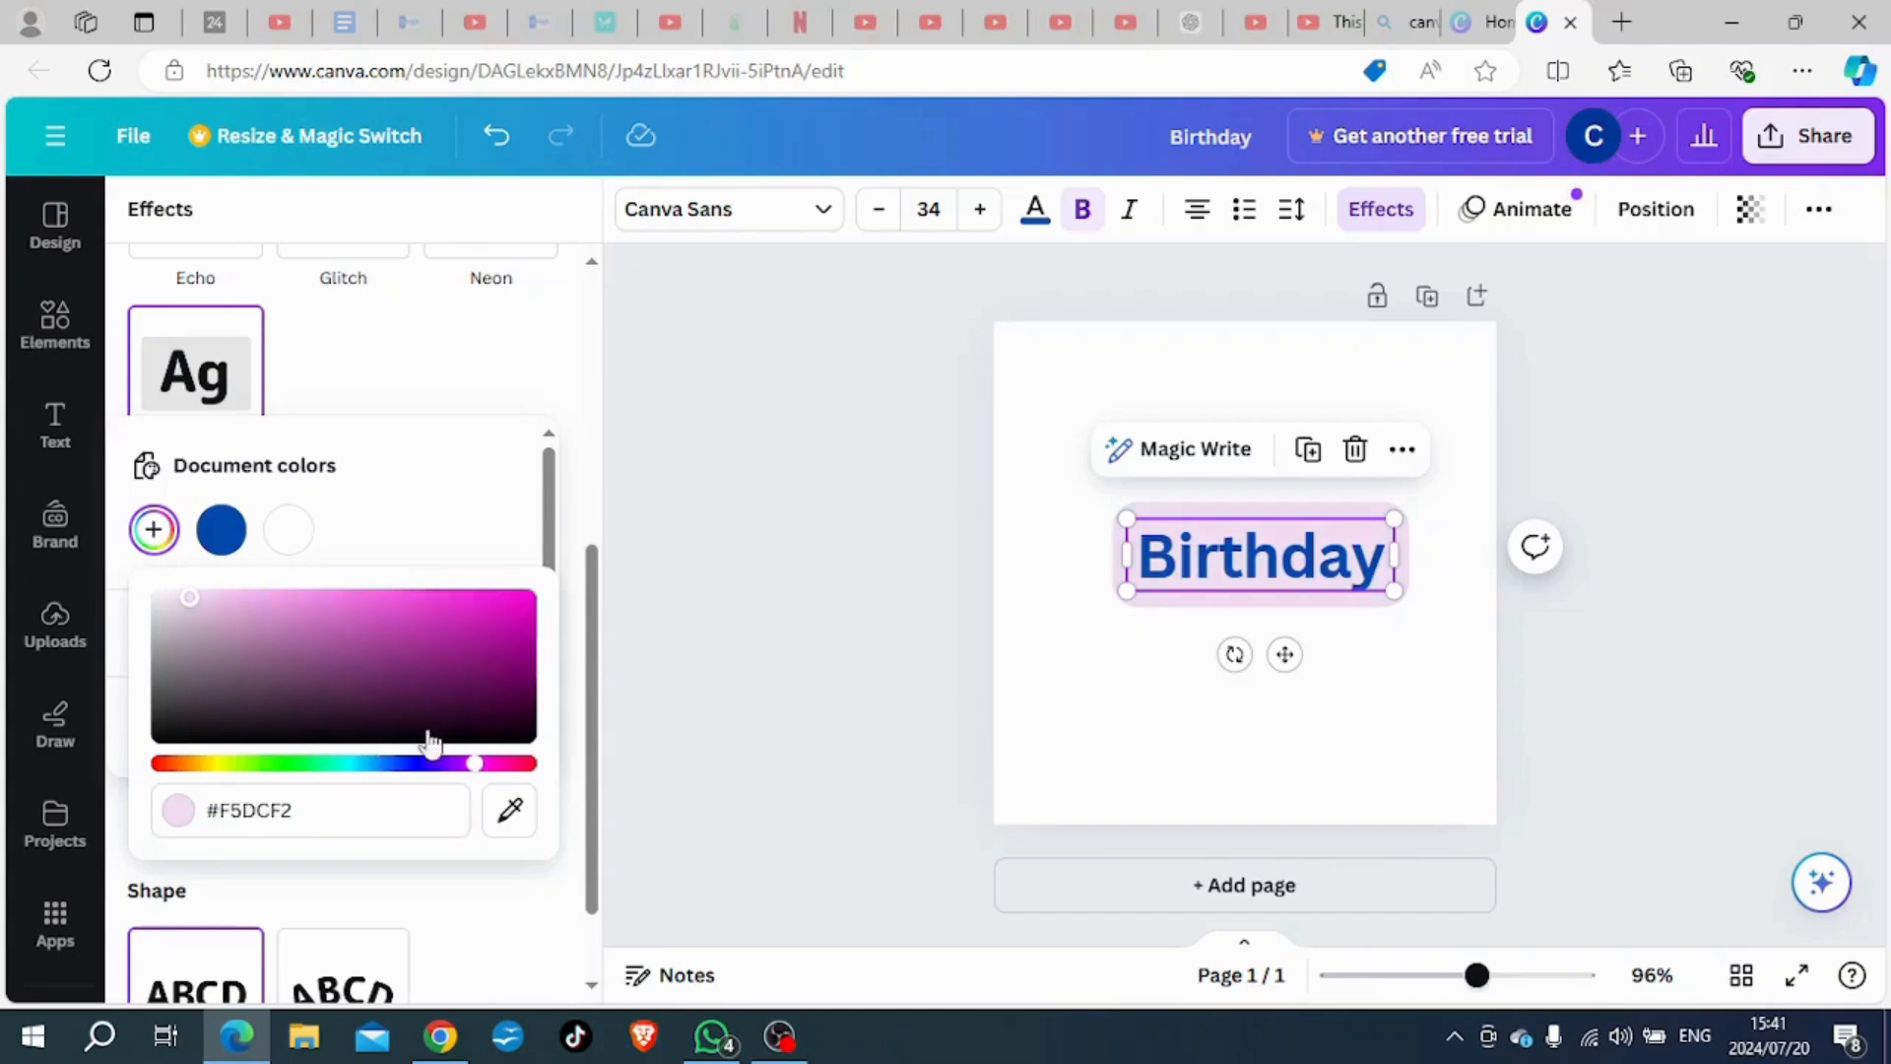
pyautogui.click(365, 598)
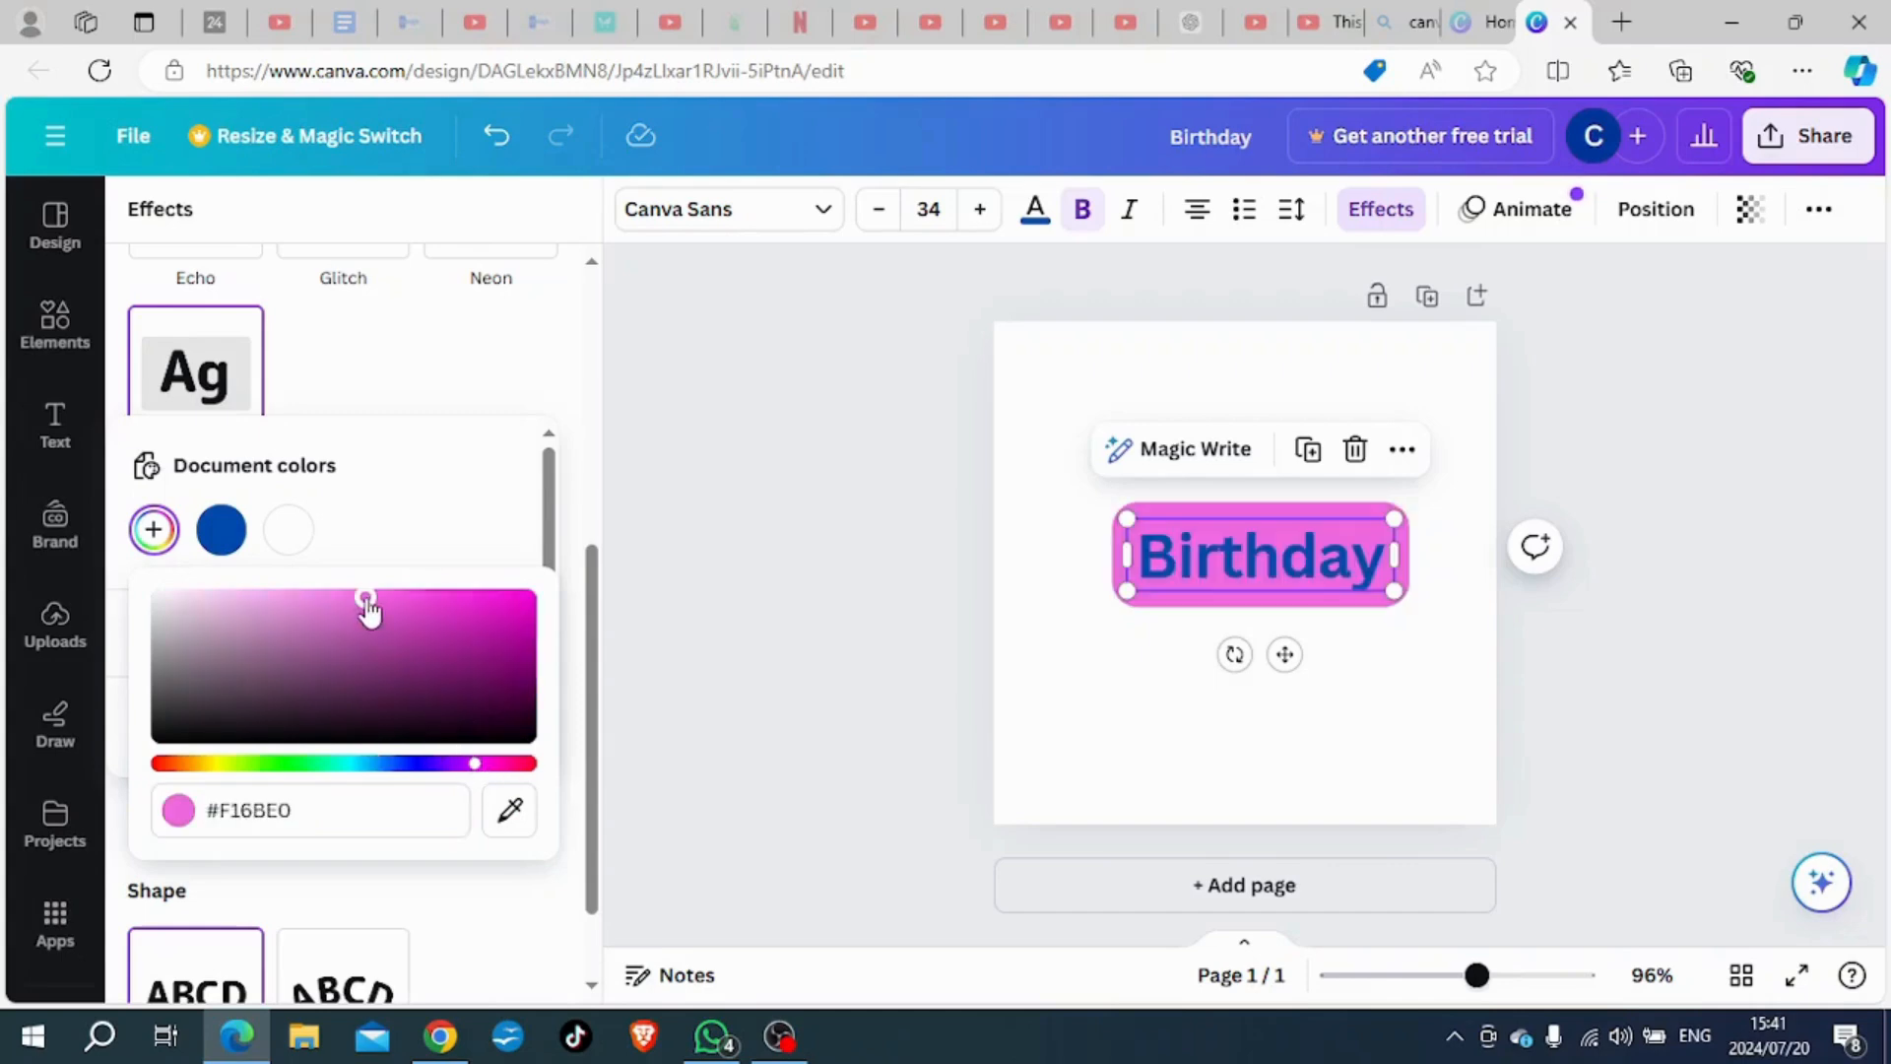
pyautogui.click(308, 874)
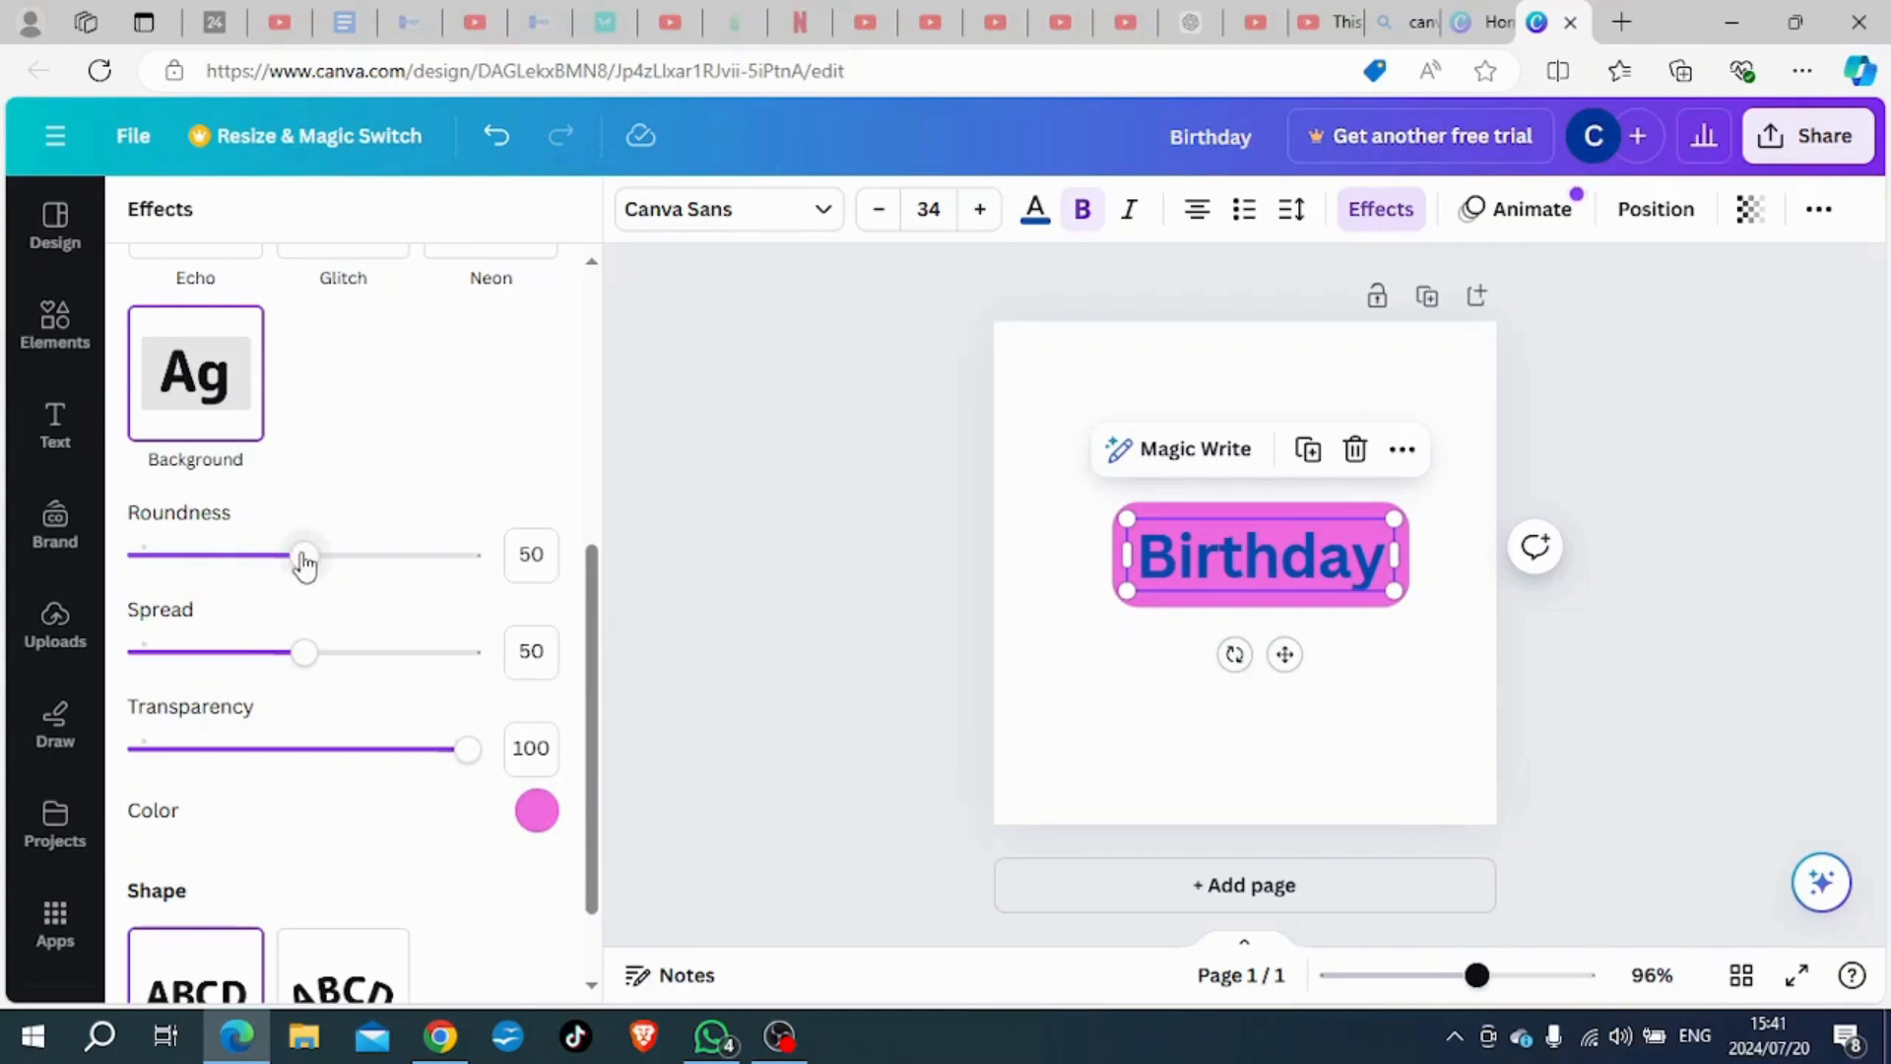
# - Set the "Birthday" heading's background roundness to 82, spread to 45 and transparency to 100
pyautogui.moveTo(304, 557); pyautogui.dragTo(394, 566)
pyautogui.moveTo(302, 654)
pyautogui.mouseDown()
pyautogui.moveTo(182, 660)
pyautogui.moveTo(483, 665)
pyautogui.moveTo(116, 672)
pyautogui.moveTo(287, 652)
pyautogui.mouseUp()
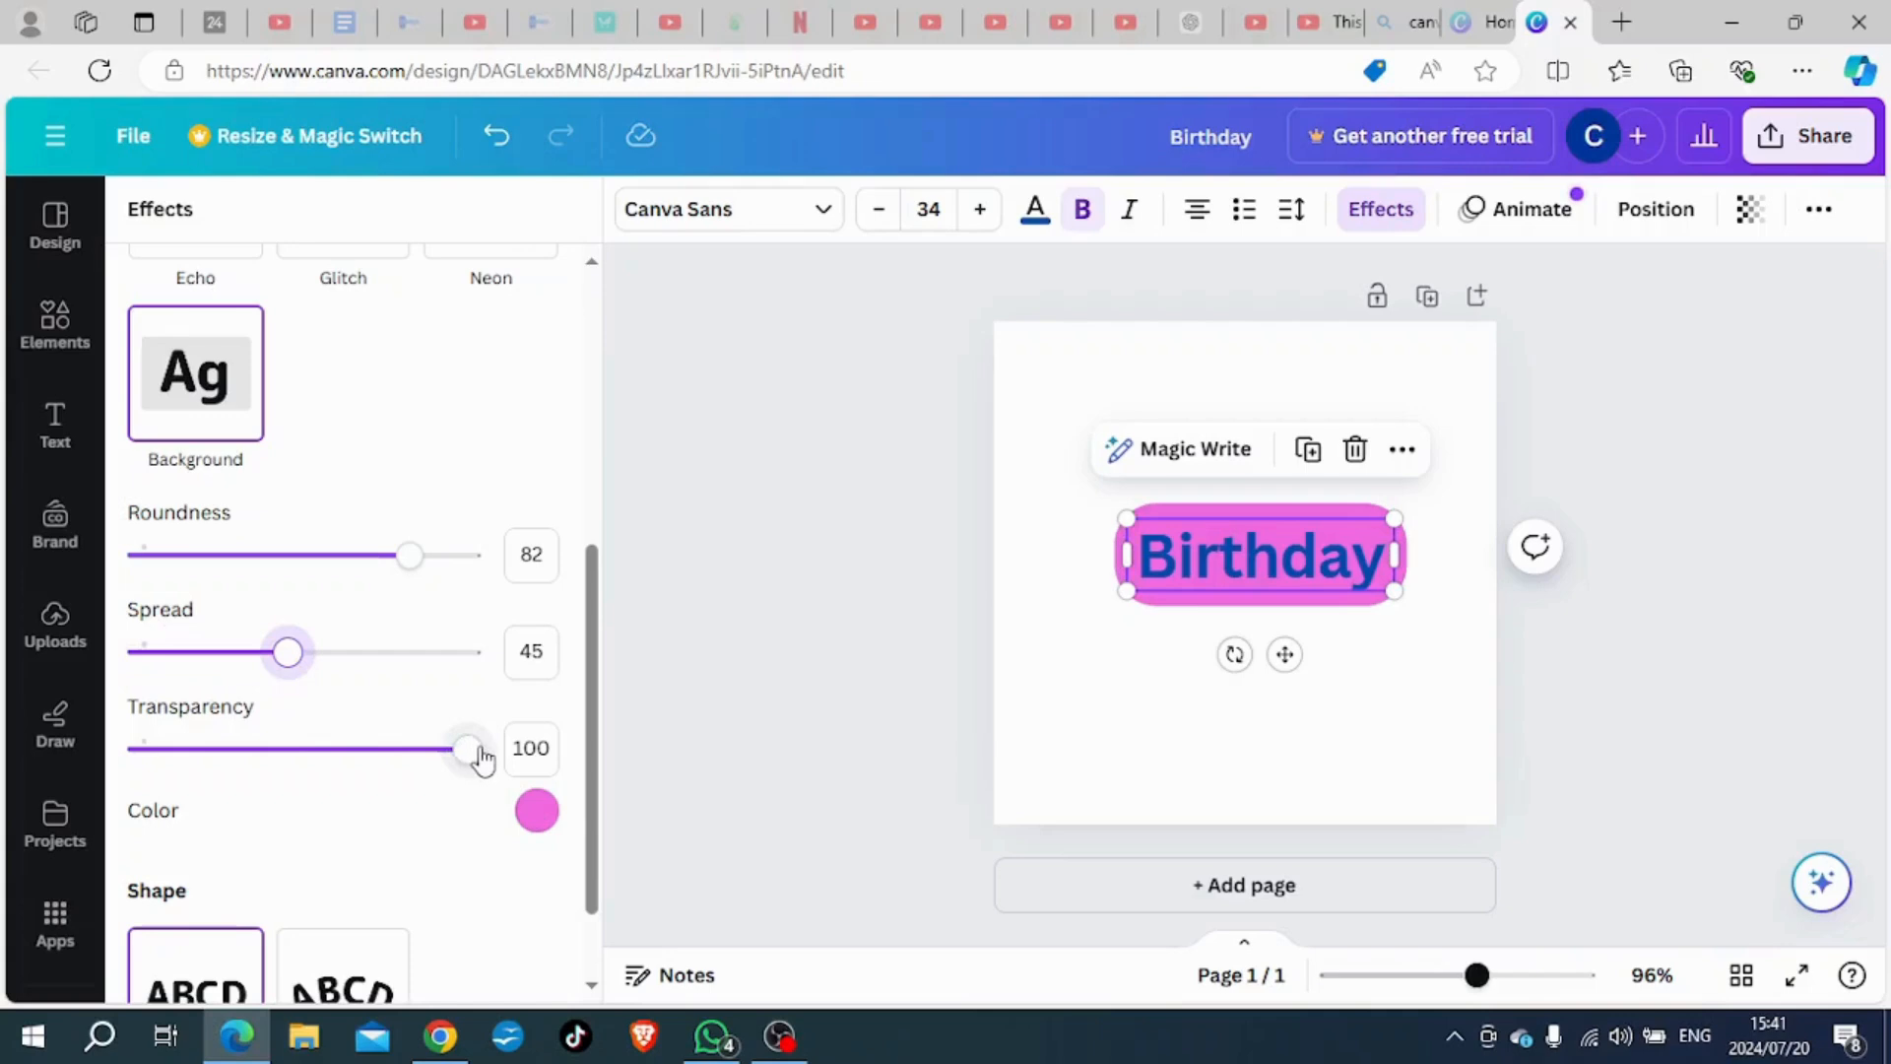
pyautogui.moveTo(477, 752)
pyautogui.mouseDown()
pyautogui.moveTo(203, 749)
pyautogui.moveTo(477, 751)
pyautogui.mouseUp()
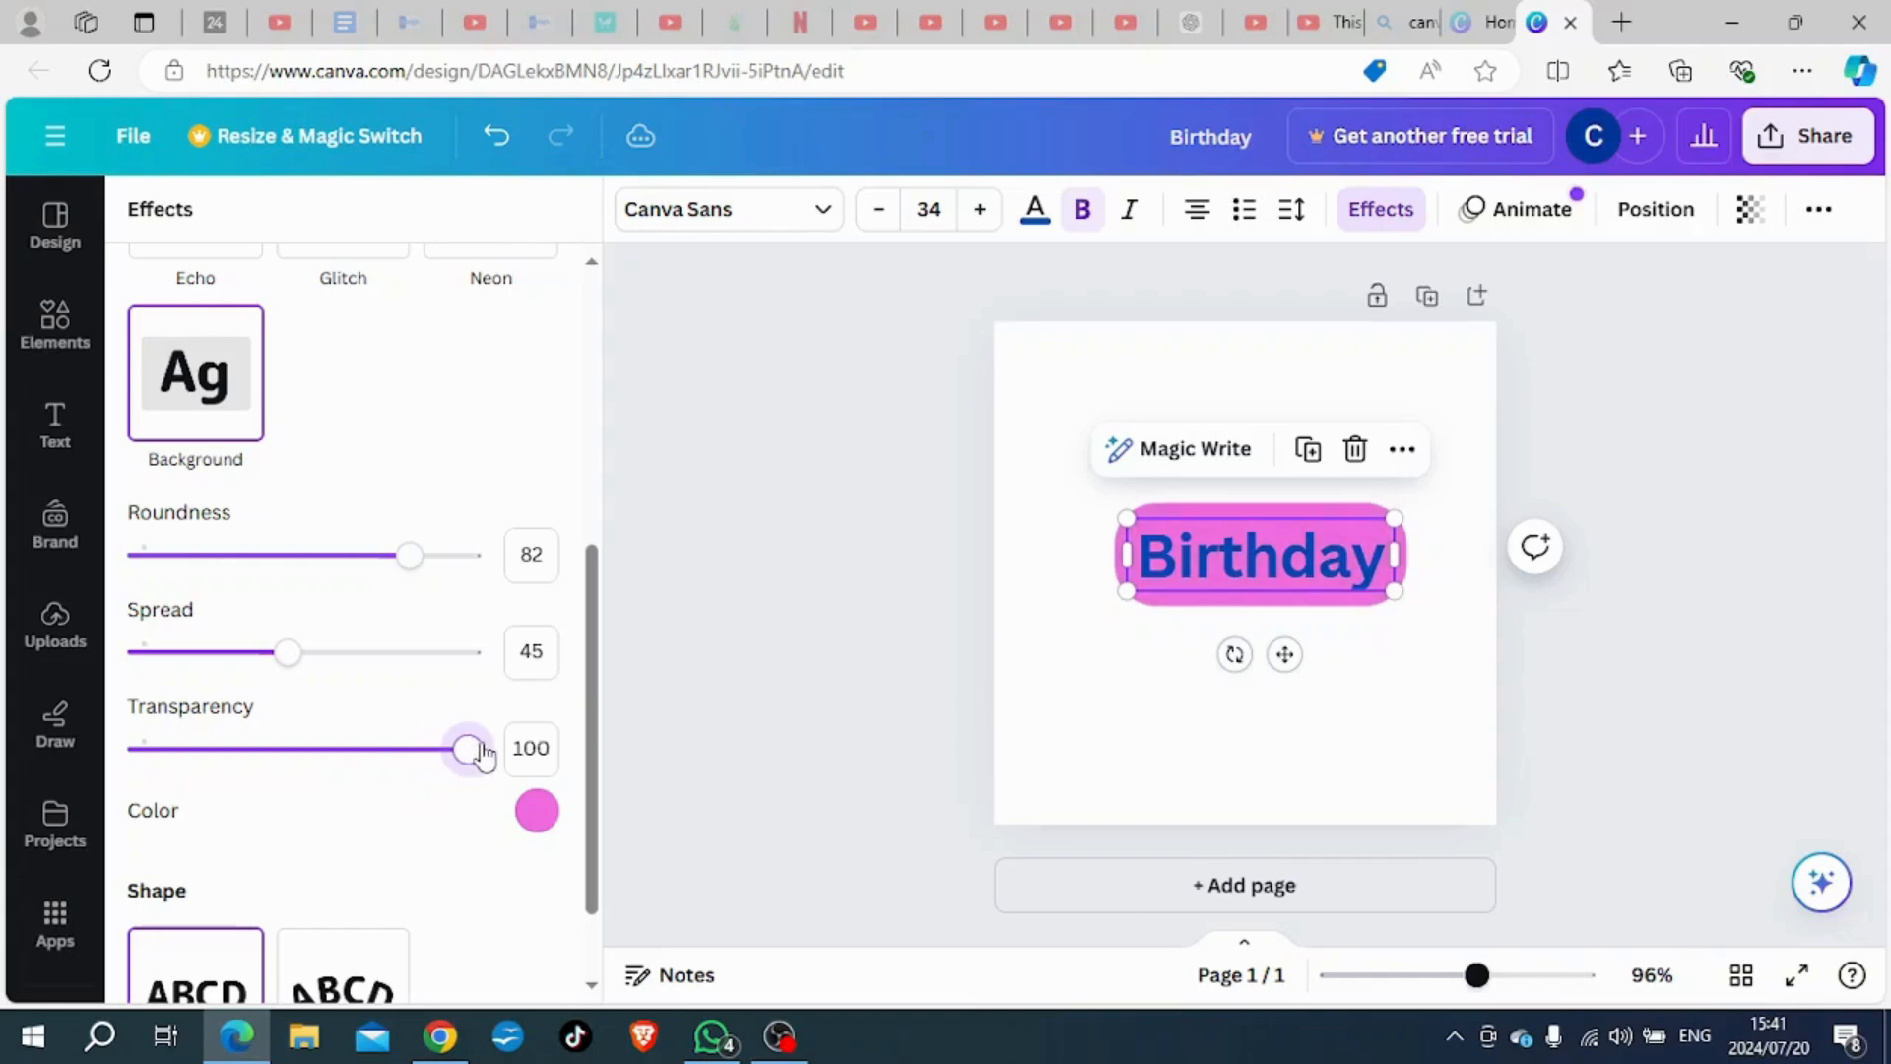
# - Remove the style effect from the "Birthday" heading by setting its effect style to None
pyautogui.scroll(-1, 445, 795)
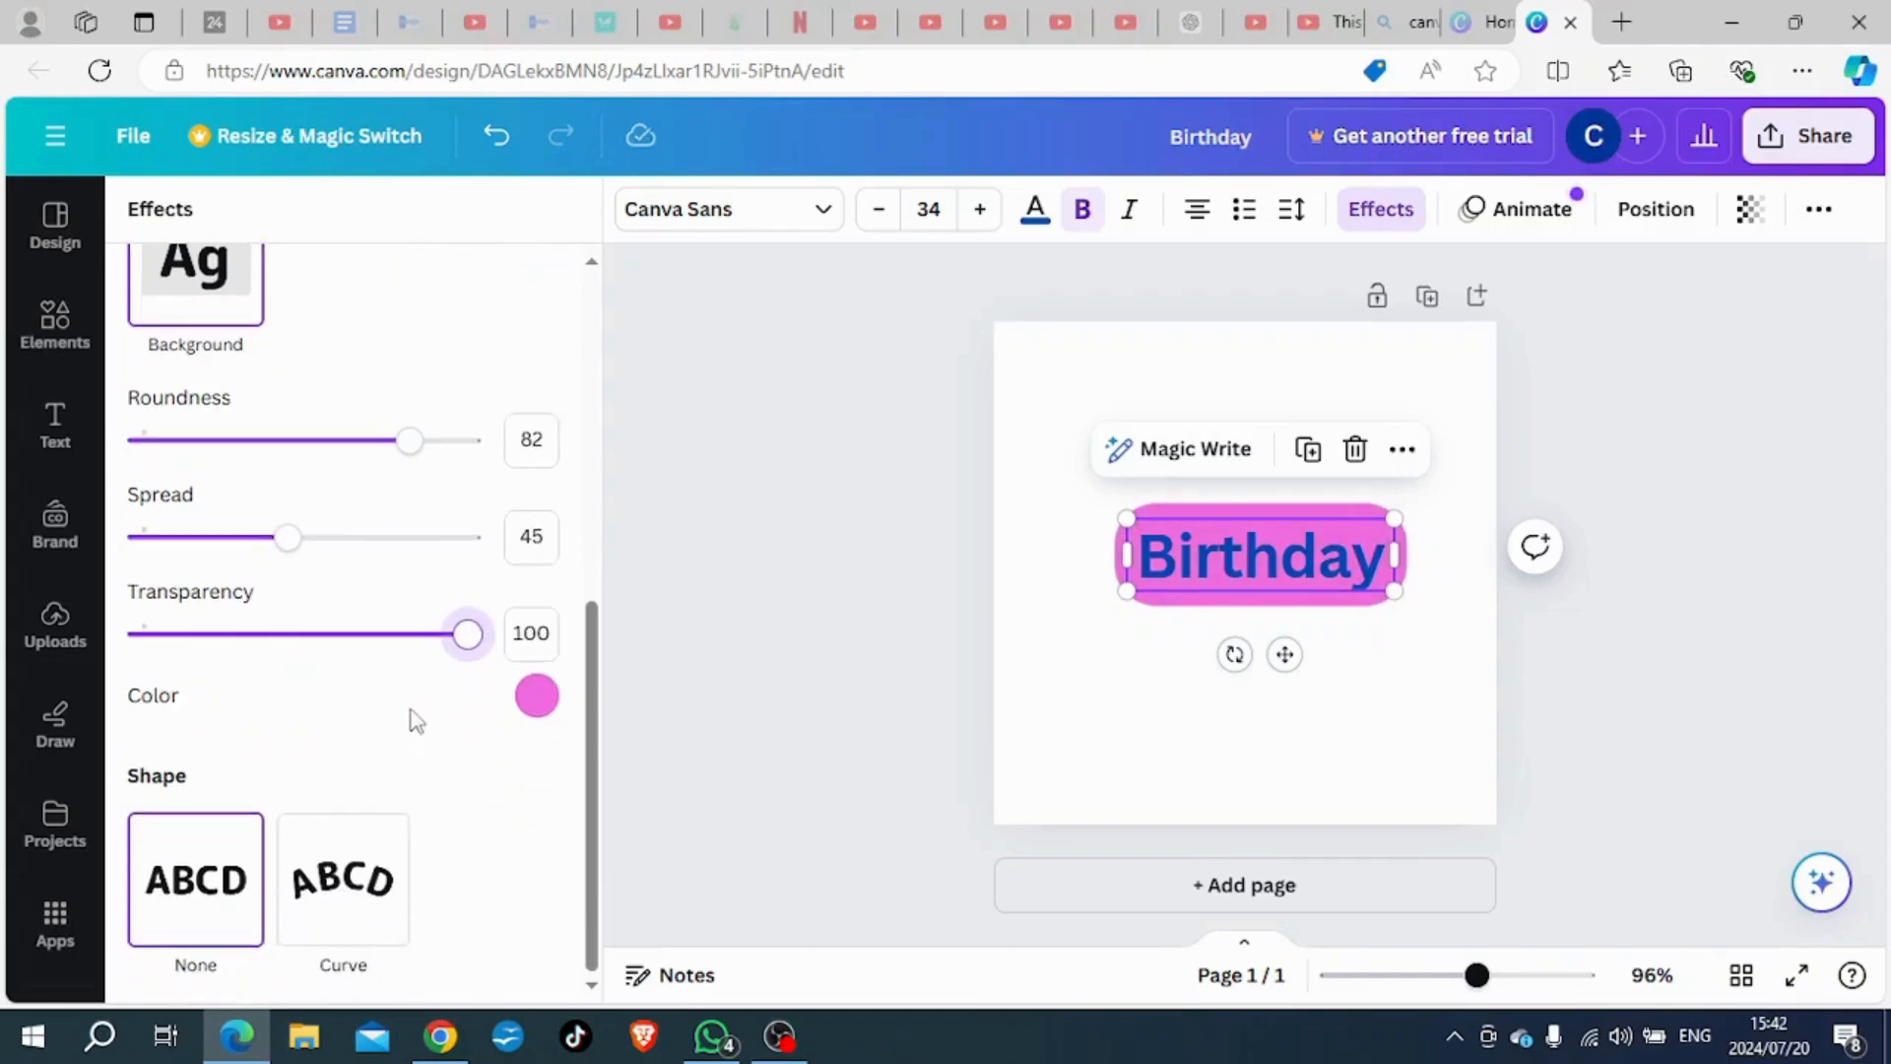
pyautogui.scroll(1, 394, 718)
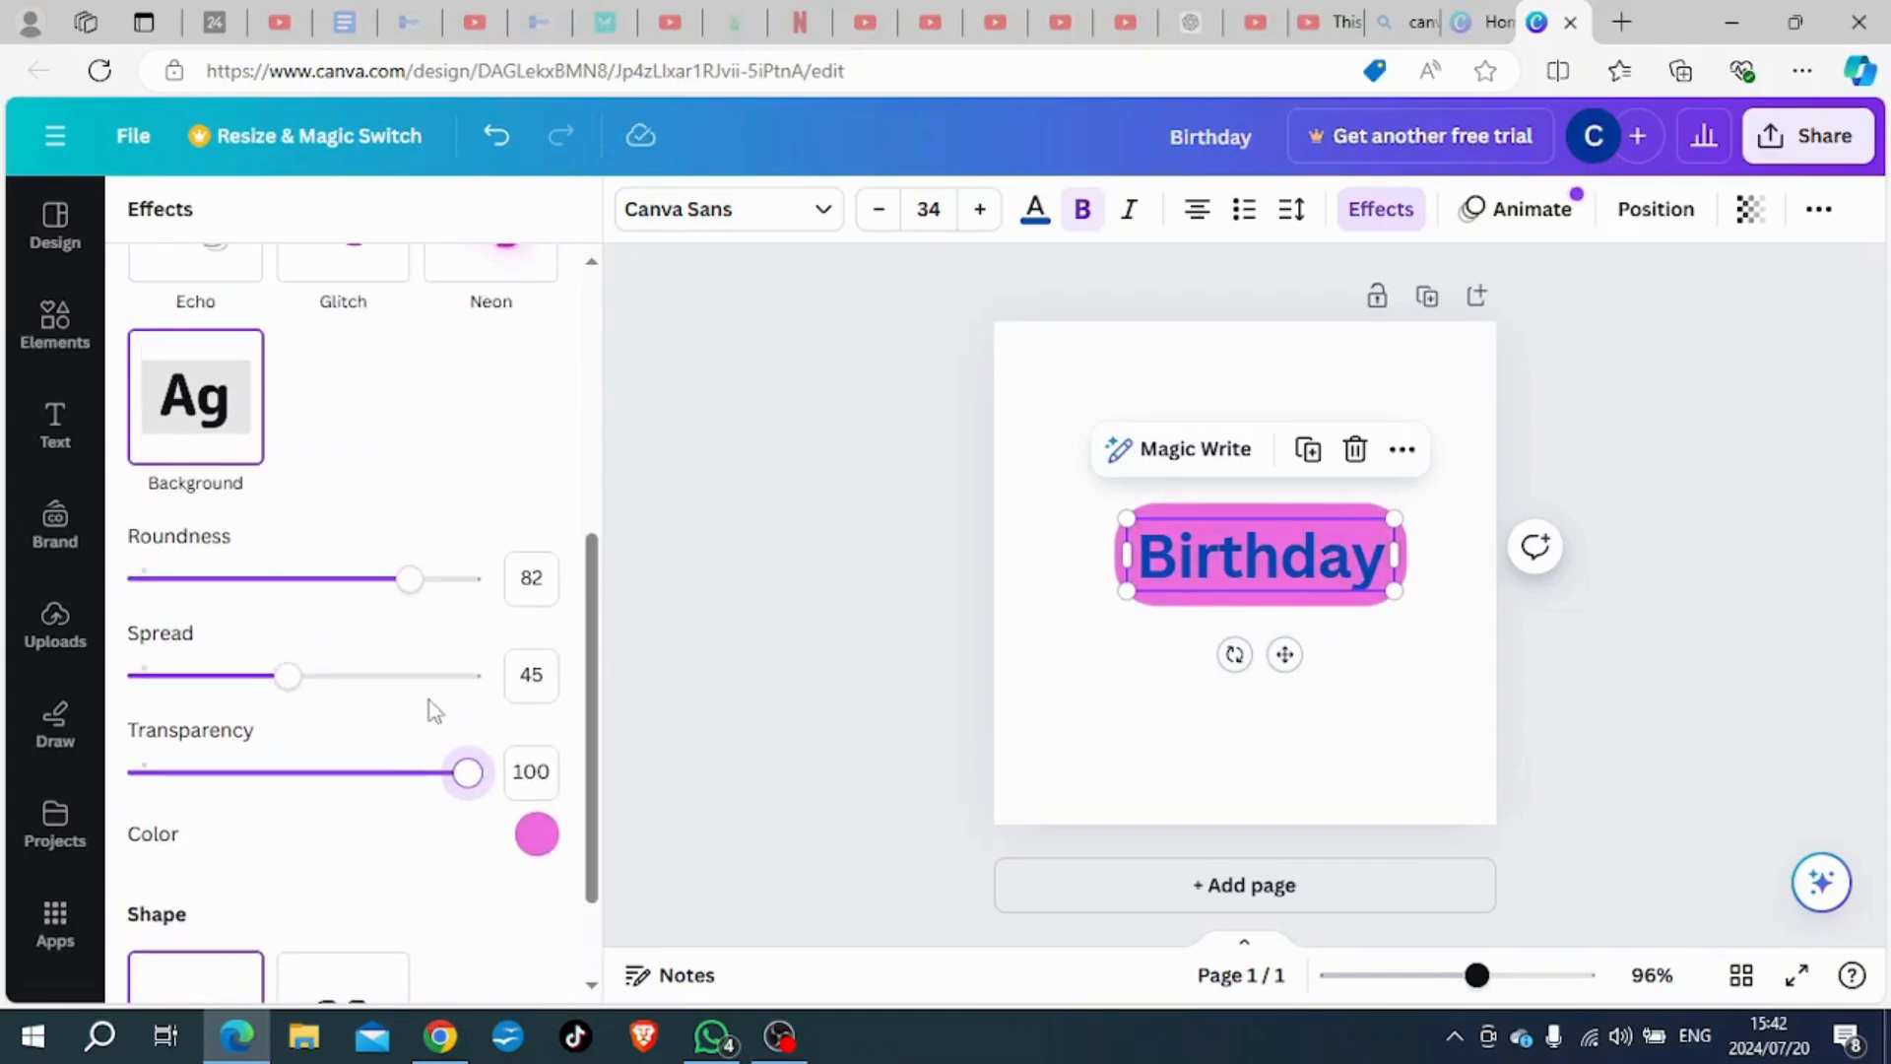
pyautogui.scroll(1, 426, 701)
pyautogui.scroll(4, 425, 698)
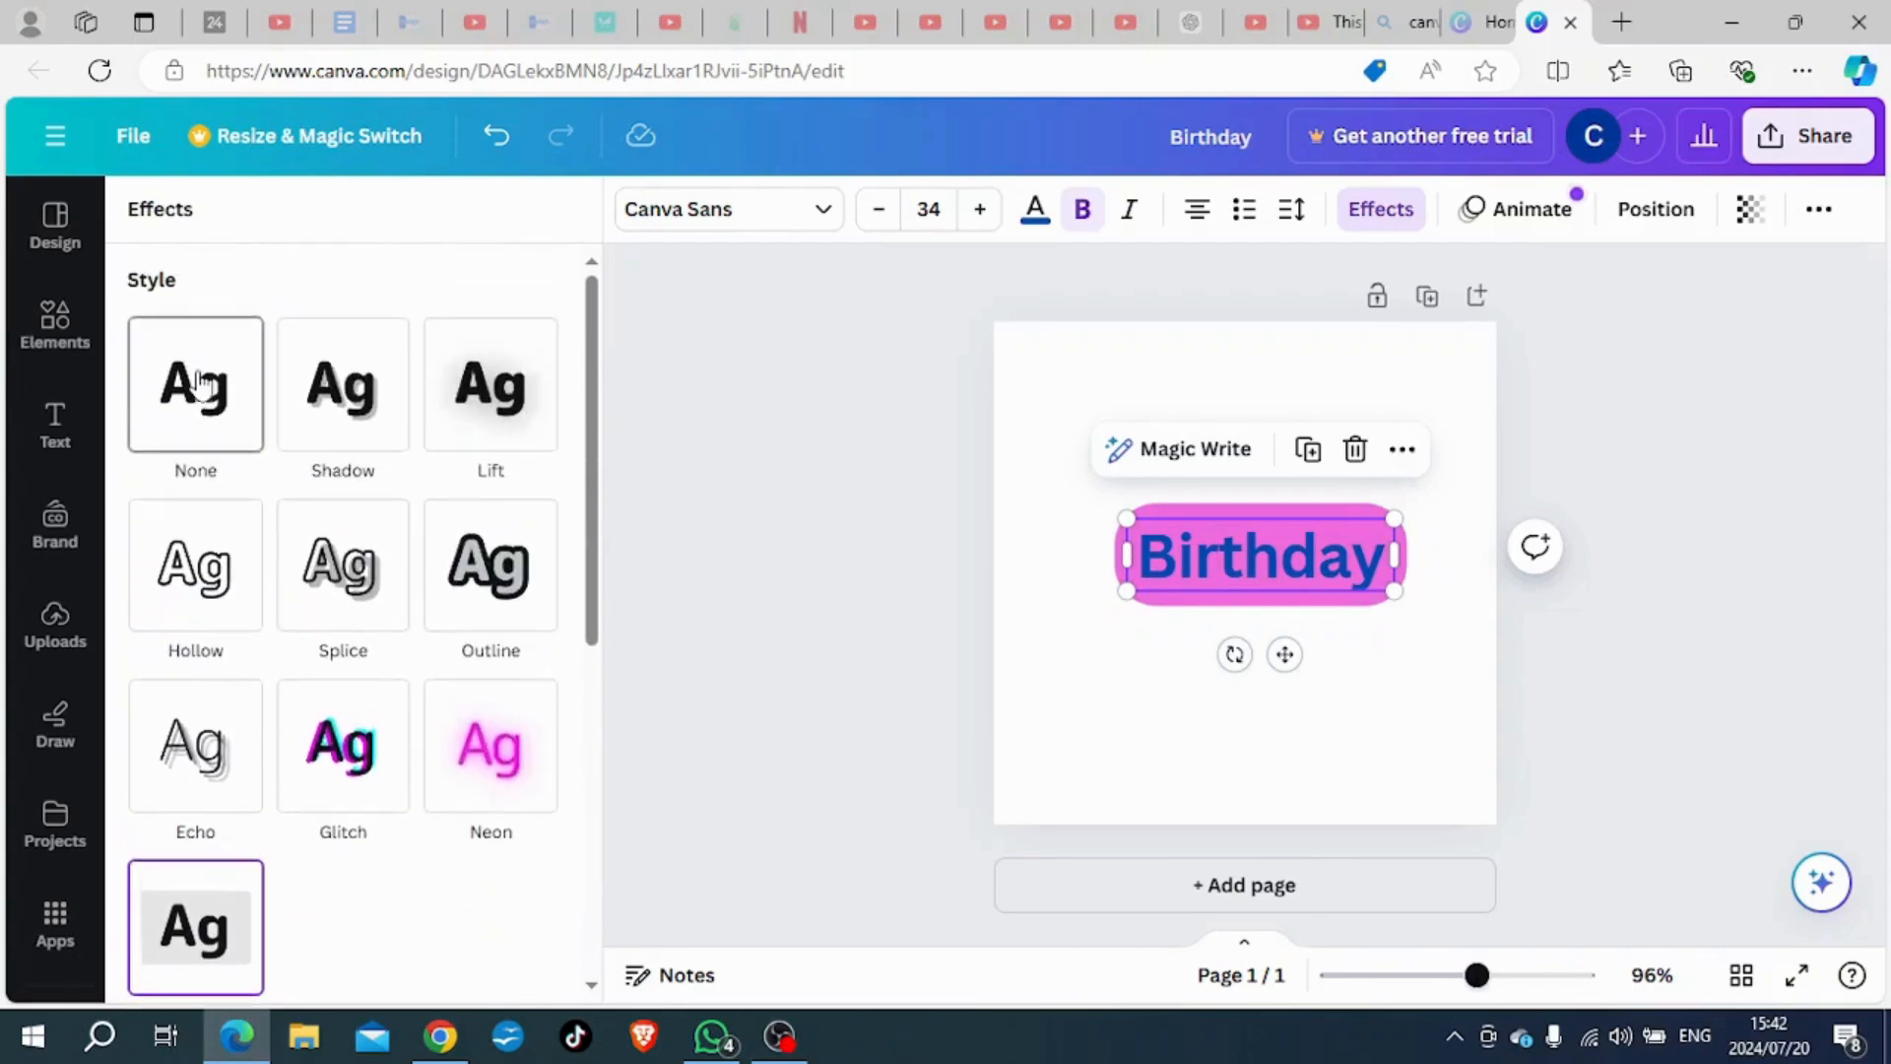
pyautogui.click(197, 383)
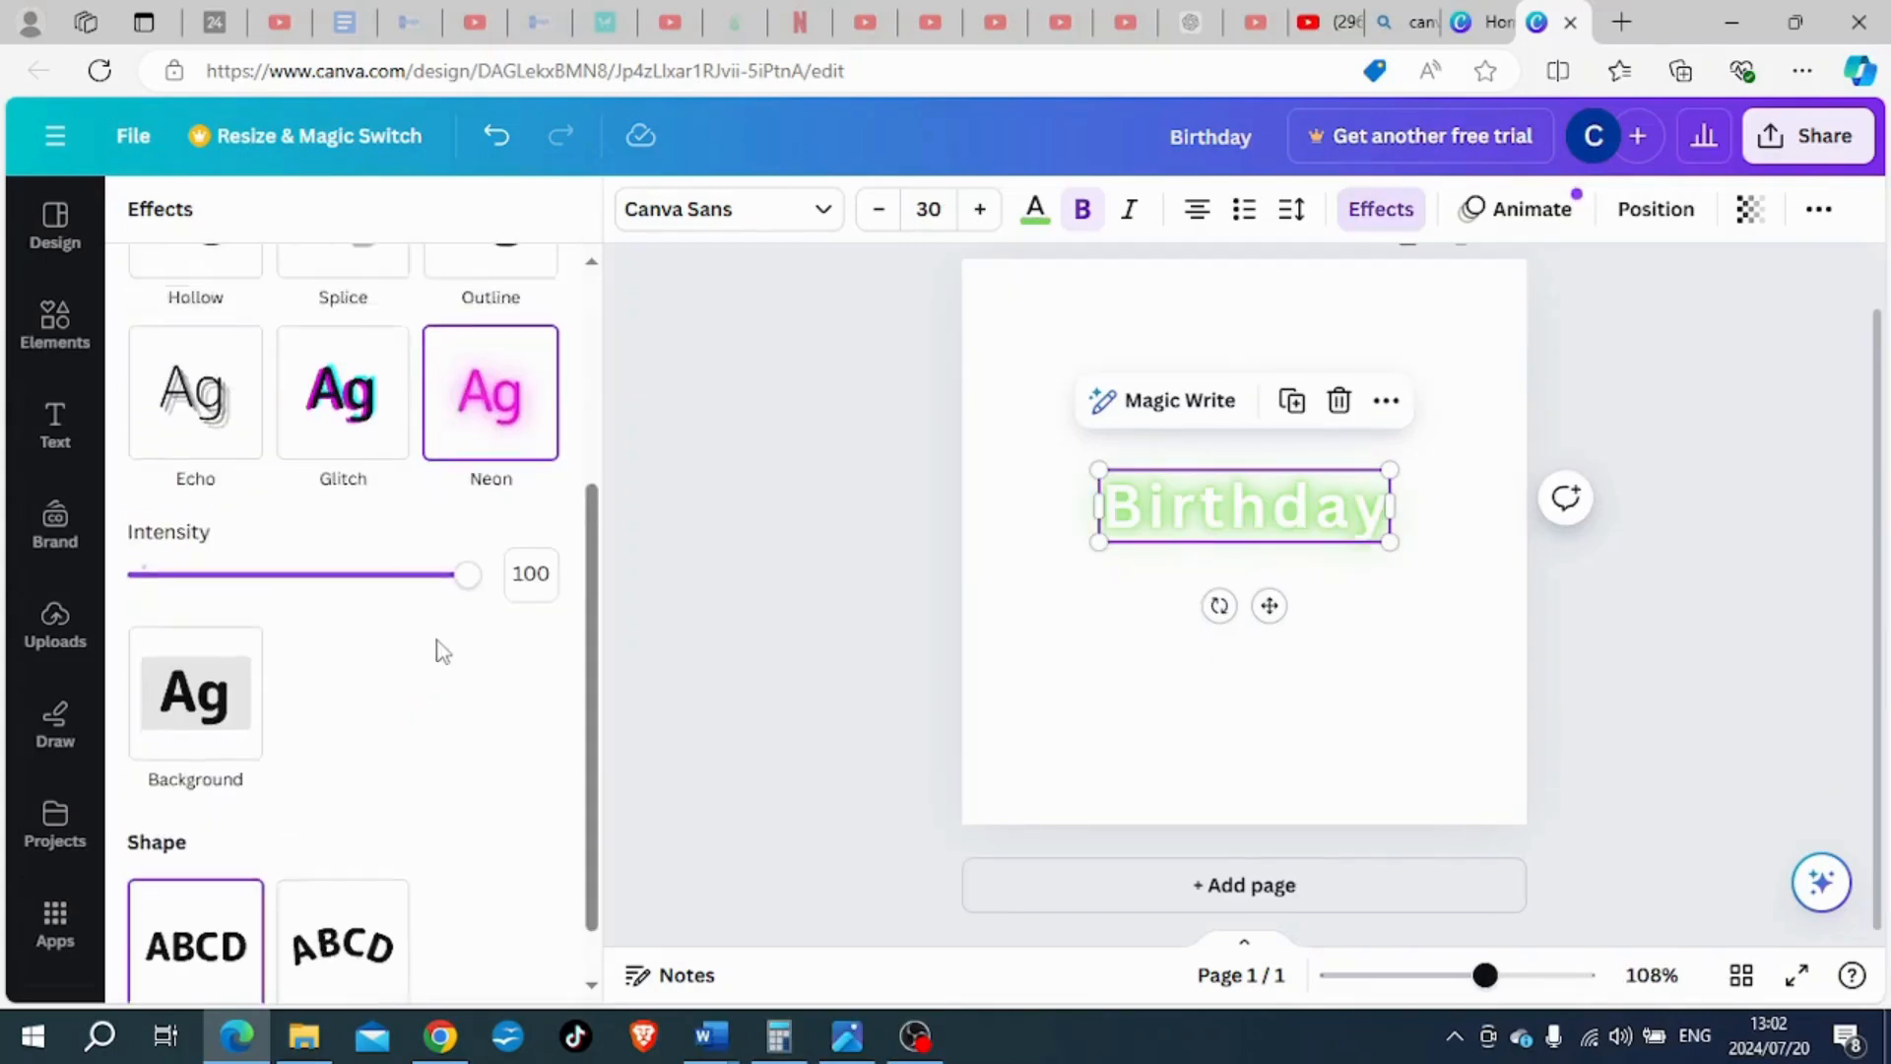
pyautogui.scroll(3, 435, 646)
pyautogui.click(207, 335)
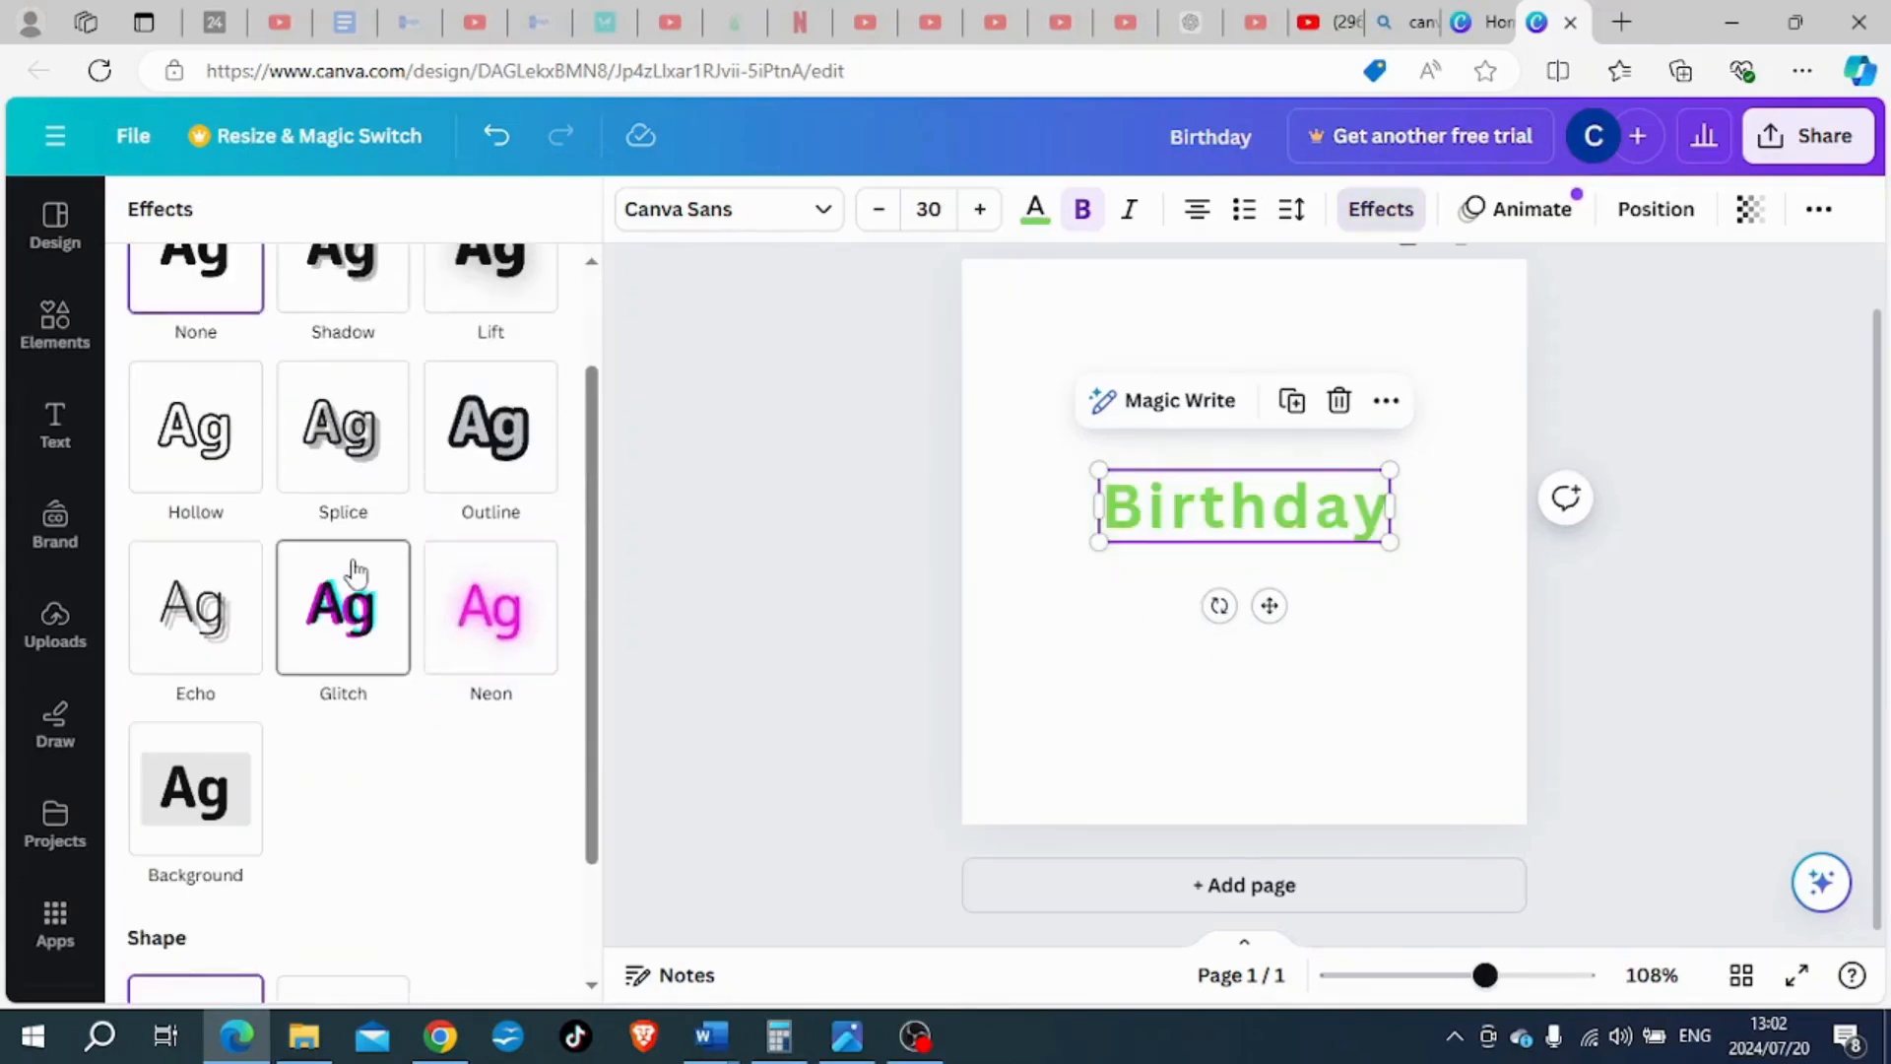
# - Apply the Curve shape to the "Birthday" heading and set the curve value to -69
pyautogui.scroll(-2, 380, 579)
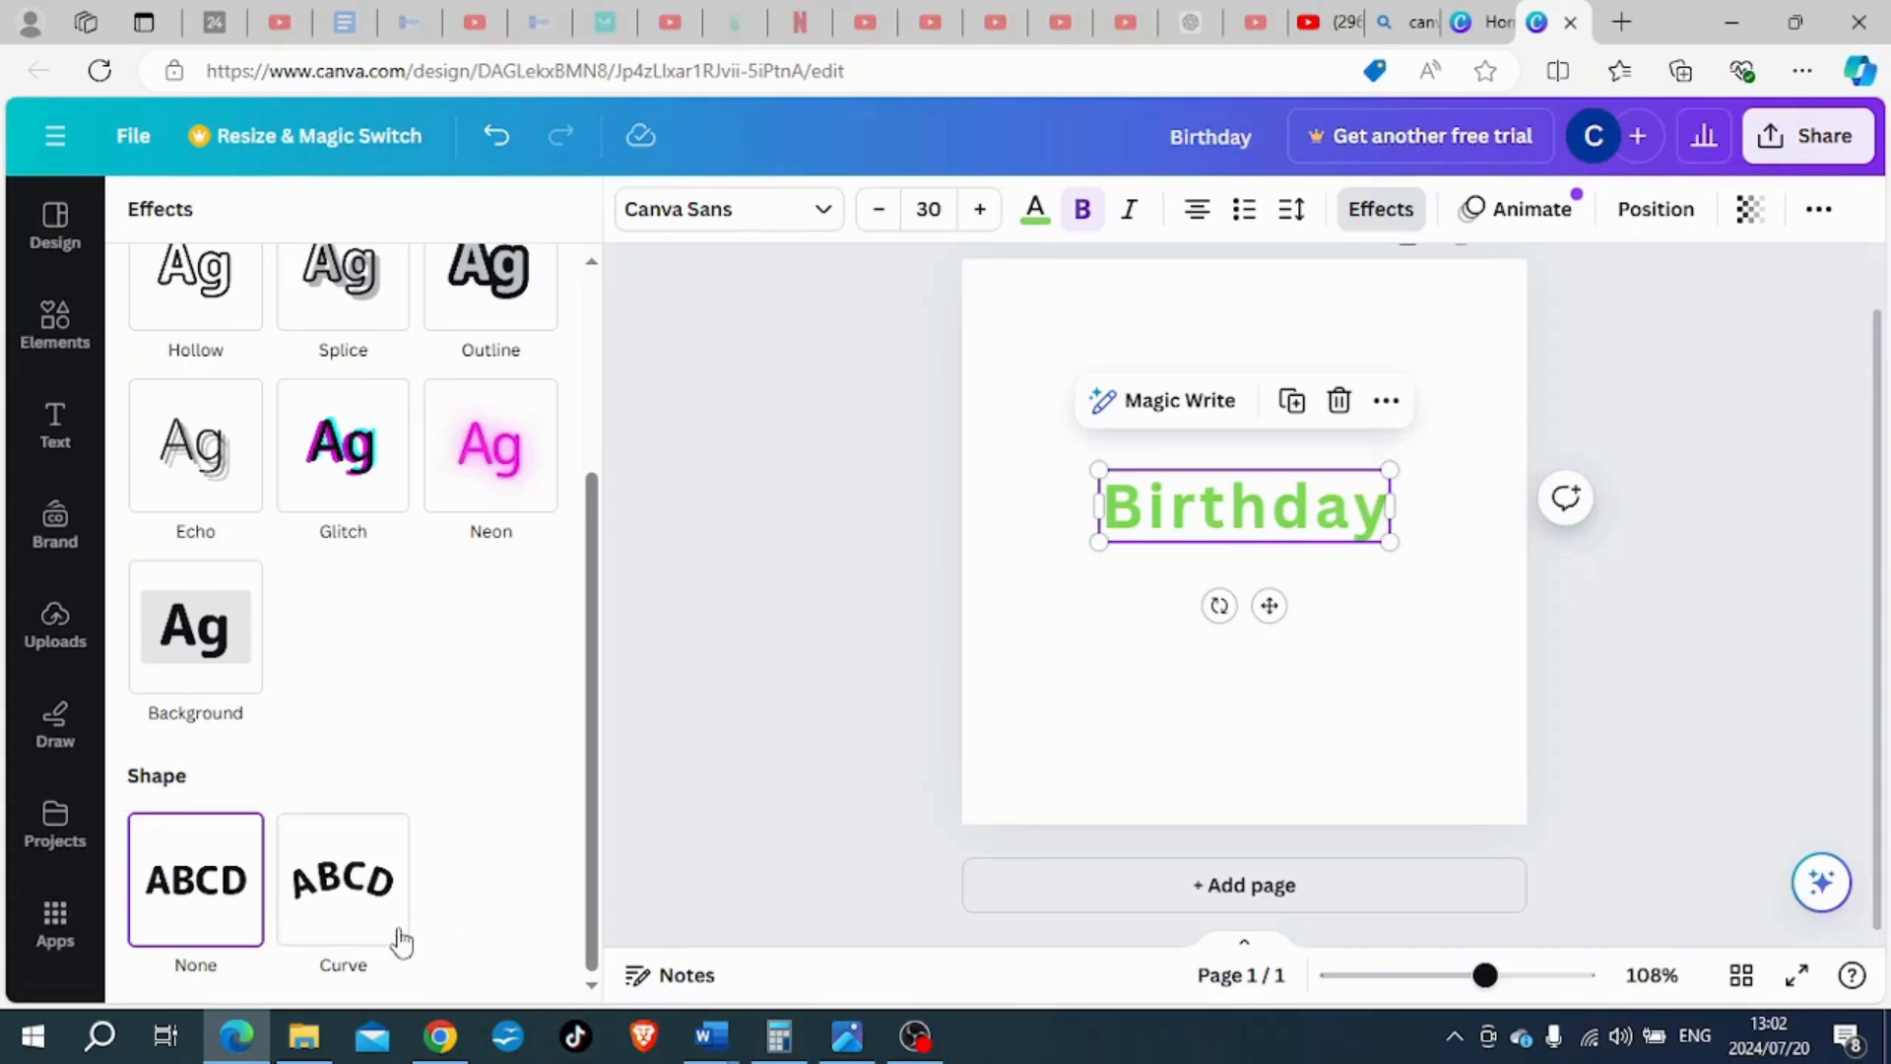
pyautogui.click(349, 896)
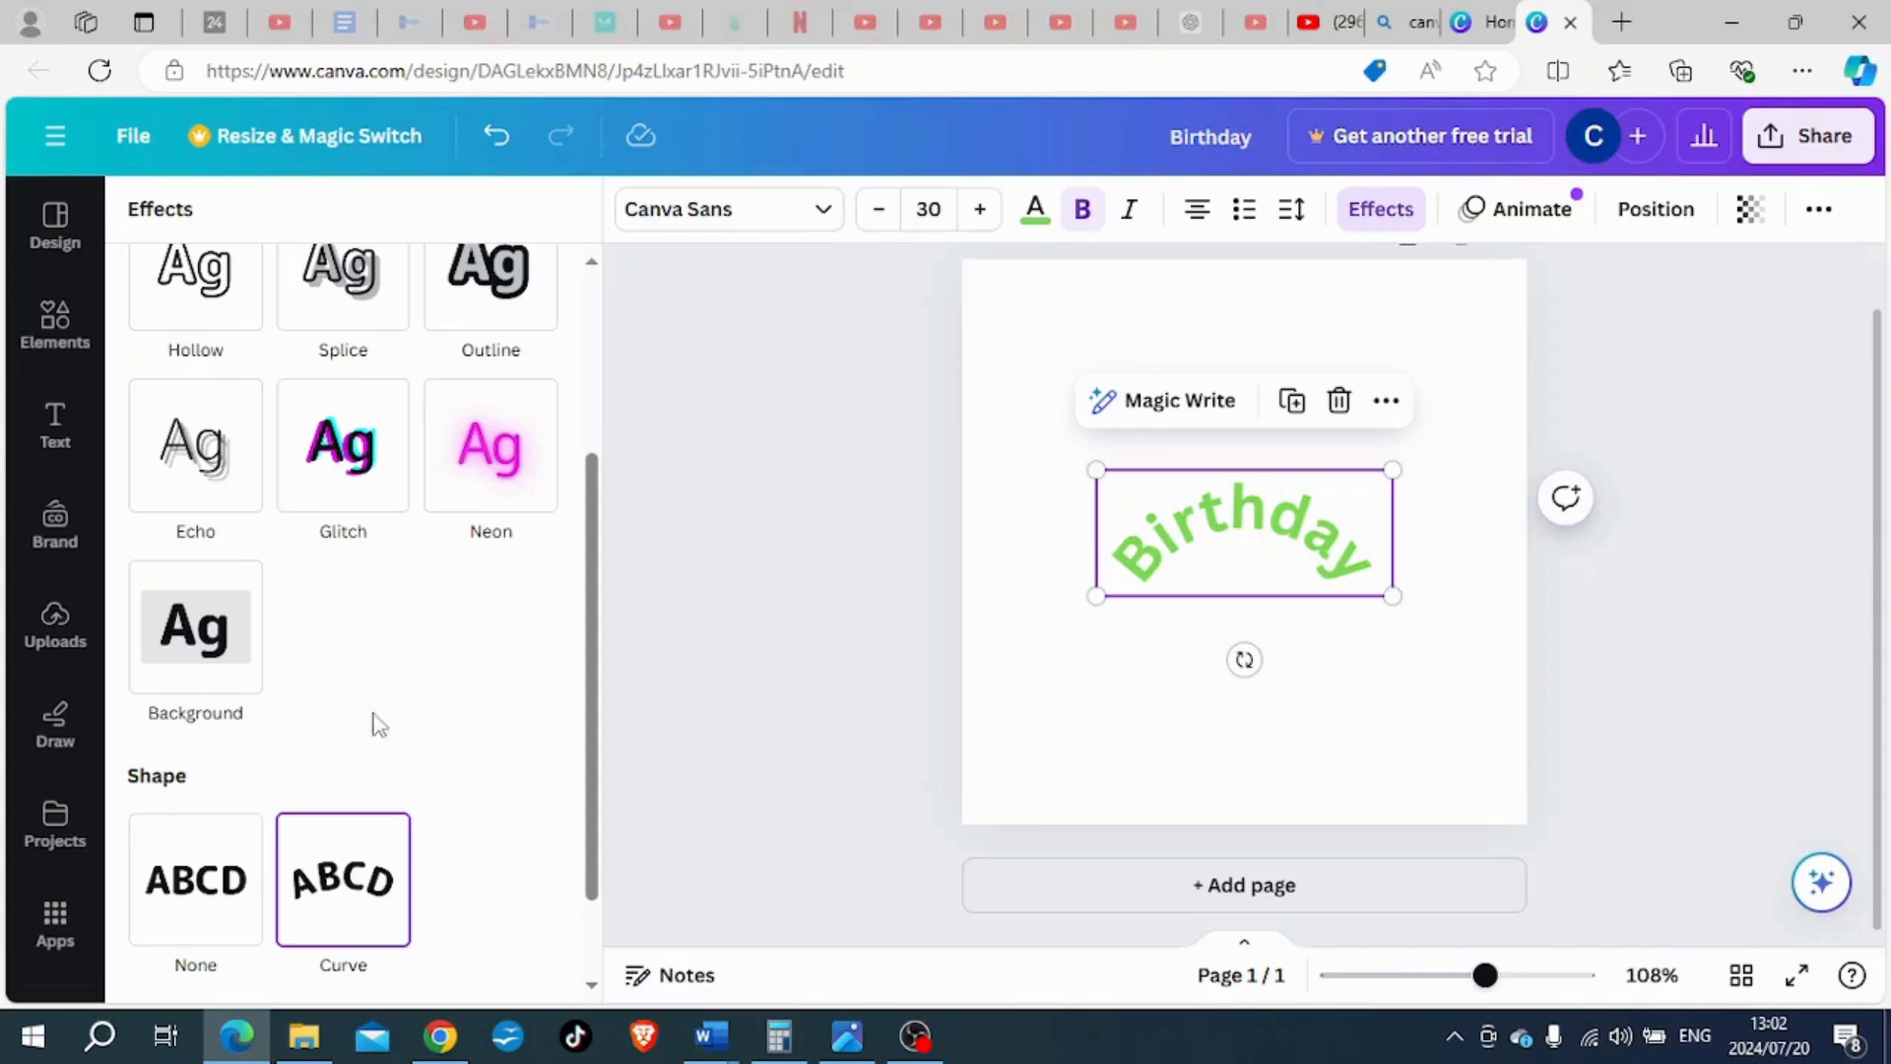
pyautogui.scroll(-2, 414, 674)
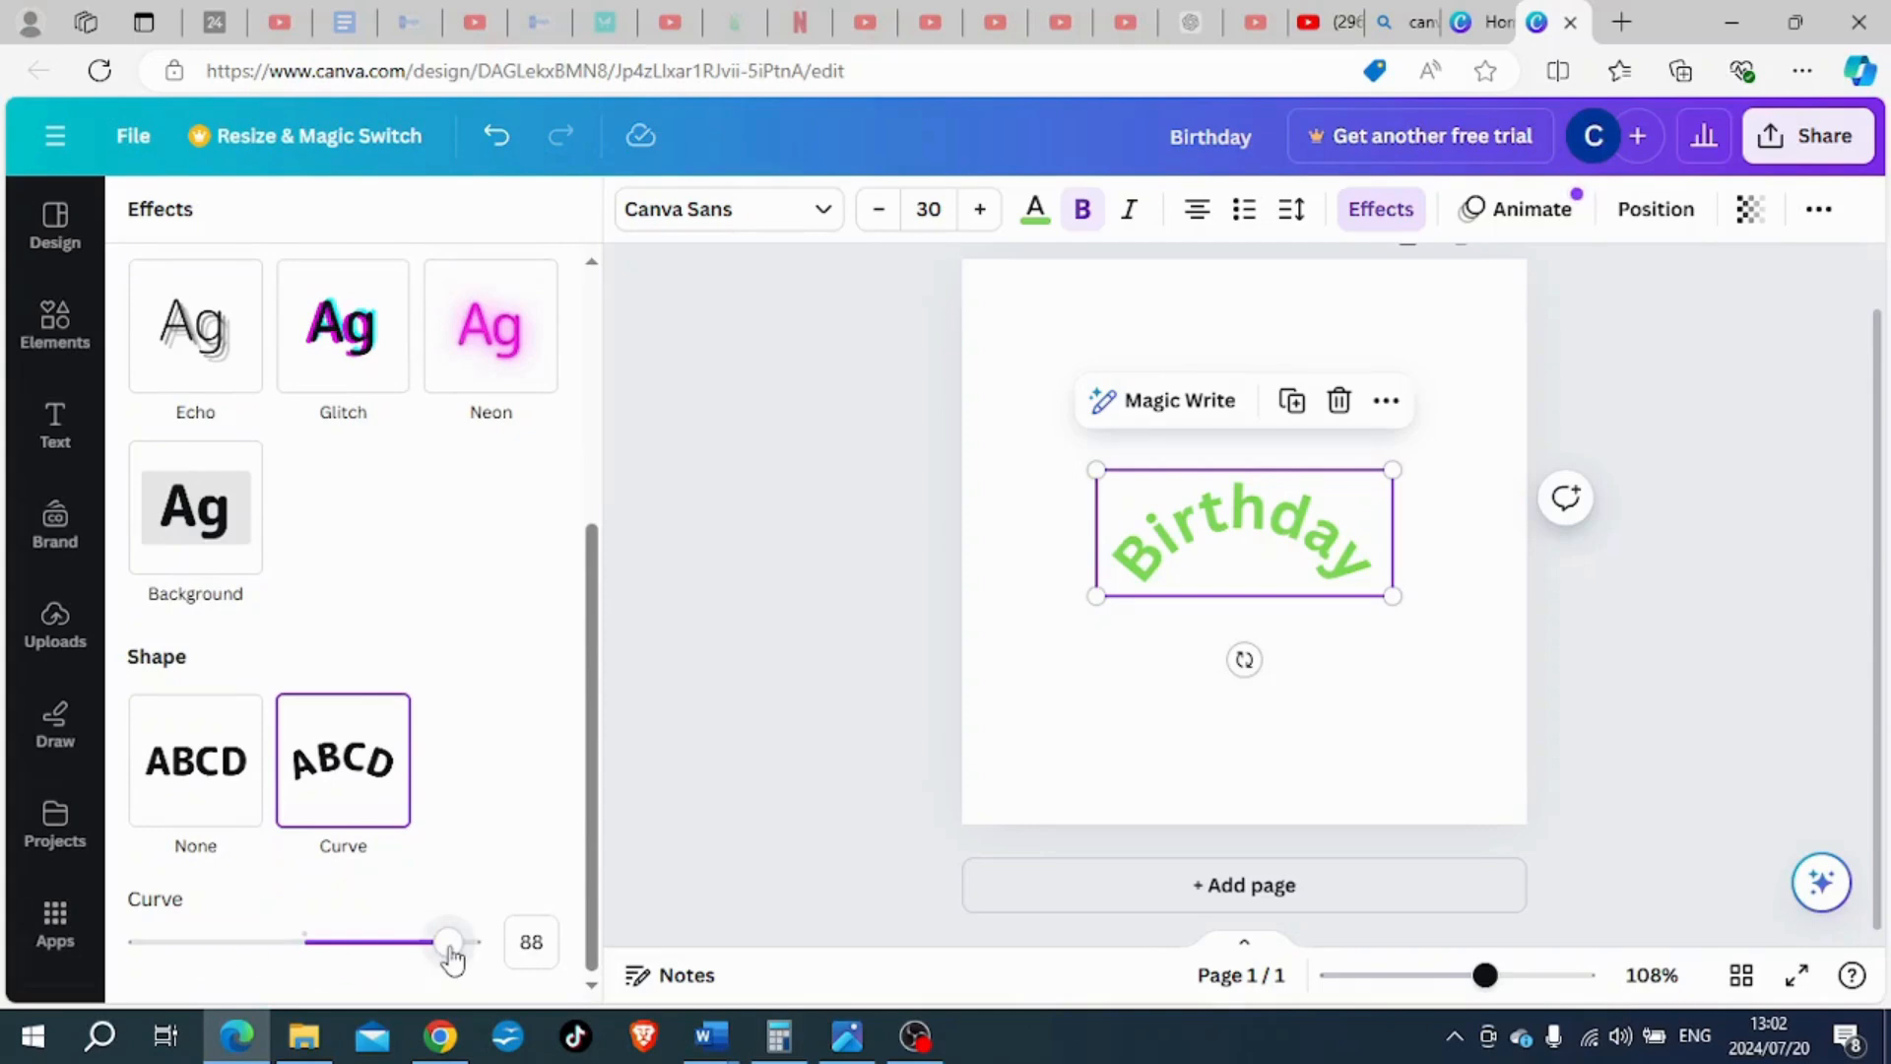
pyautogui.moveTo(452, 958); pyautogui.dragTo(193, 925)
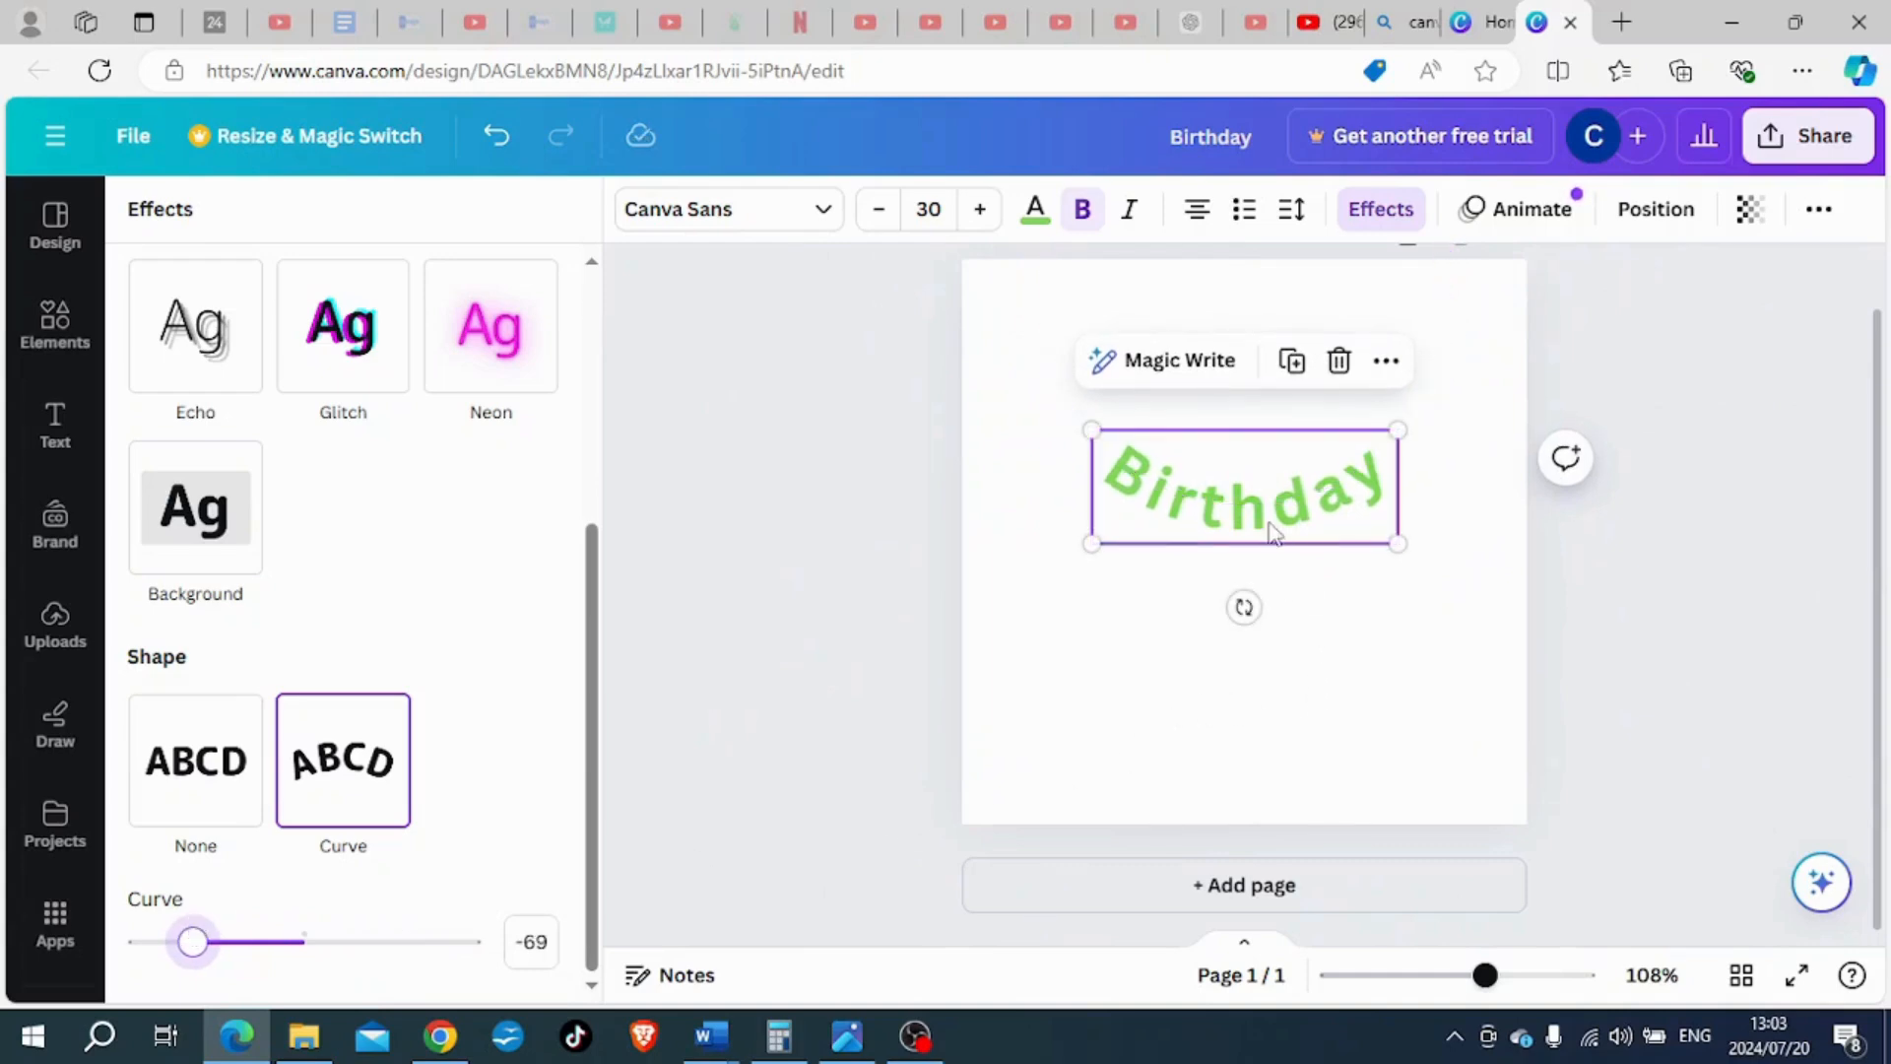
# - Move the curved "Birthday" heading to the lower part of the page and set its letter spacing to -32
pyautogui.moveTo(1274, 519); pyautogui.dragTo(1275, 731)
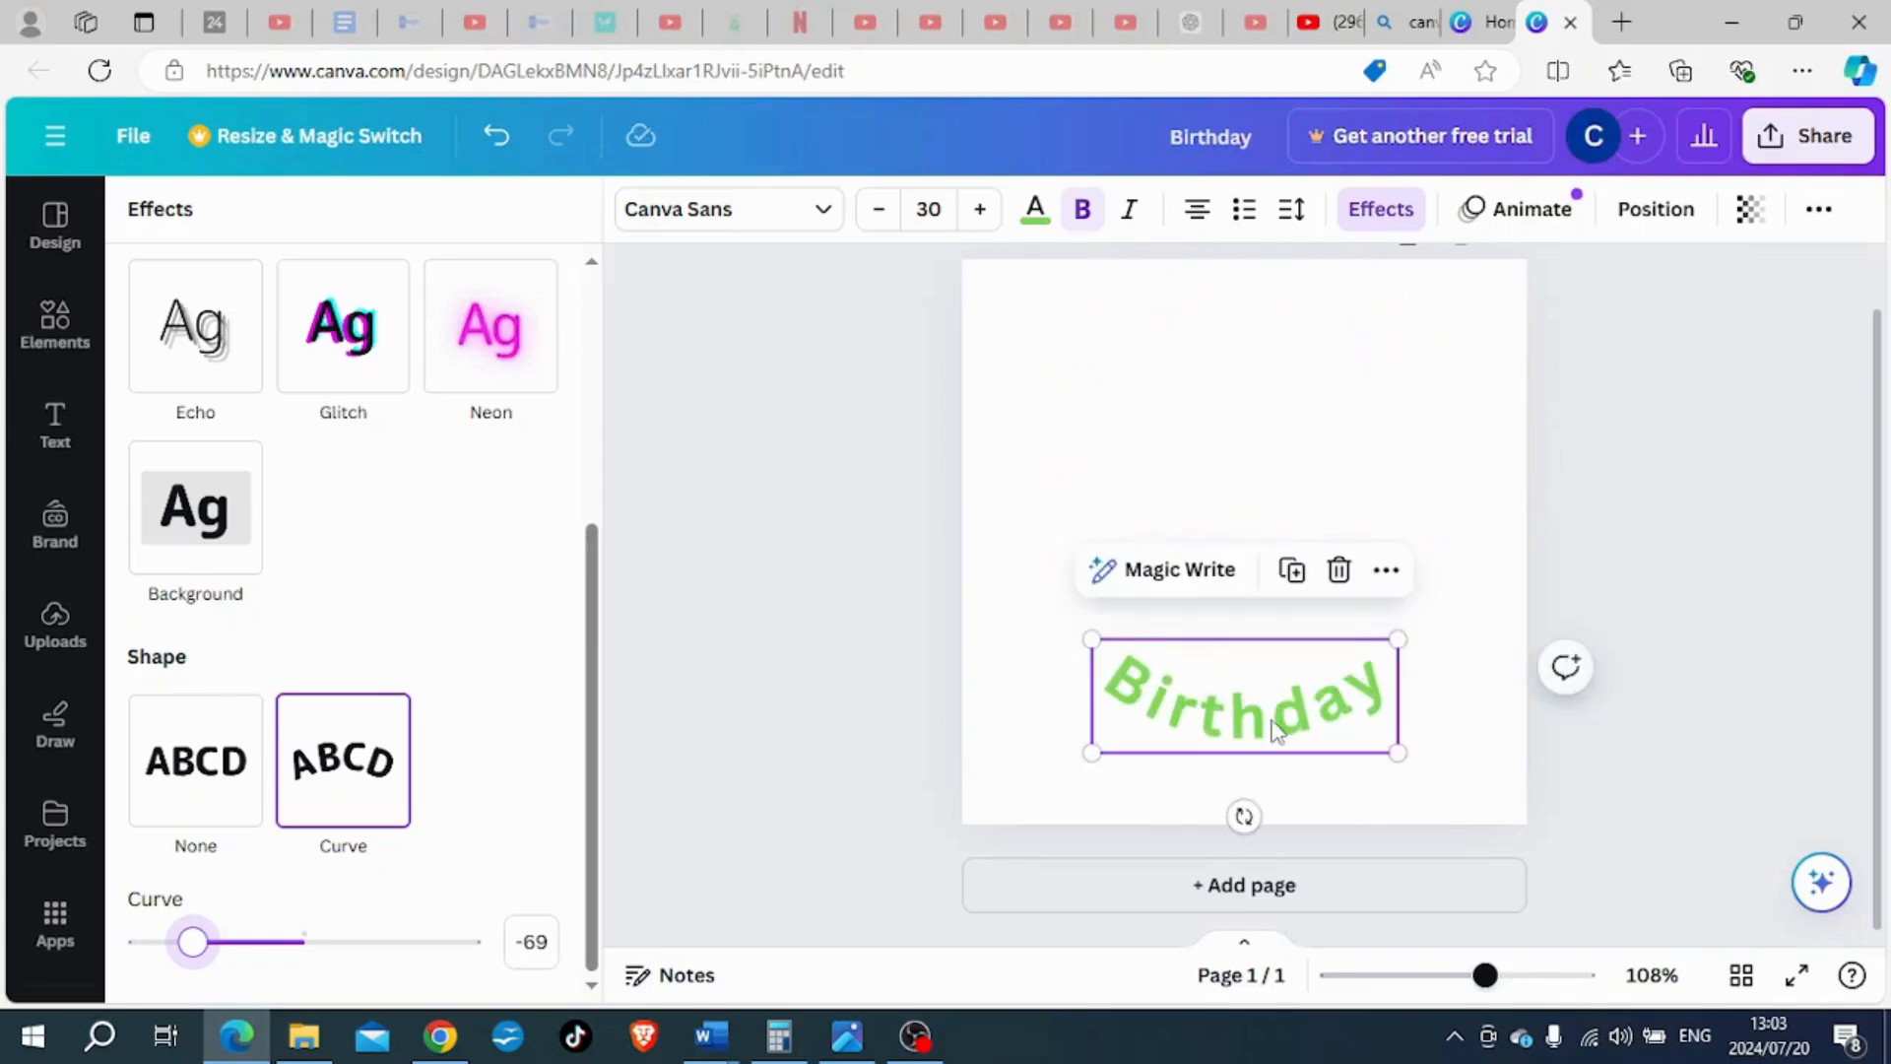
pyautogui.click(1292, 209)
pyautogui.moveTo(1371, 325); pyautogui.dragTo(1350, 336)
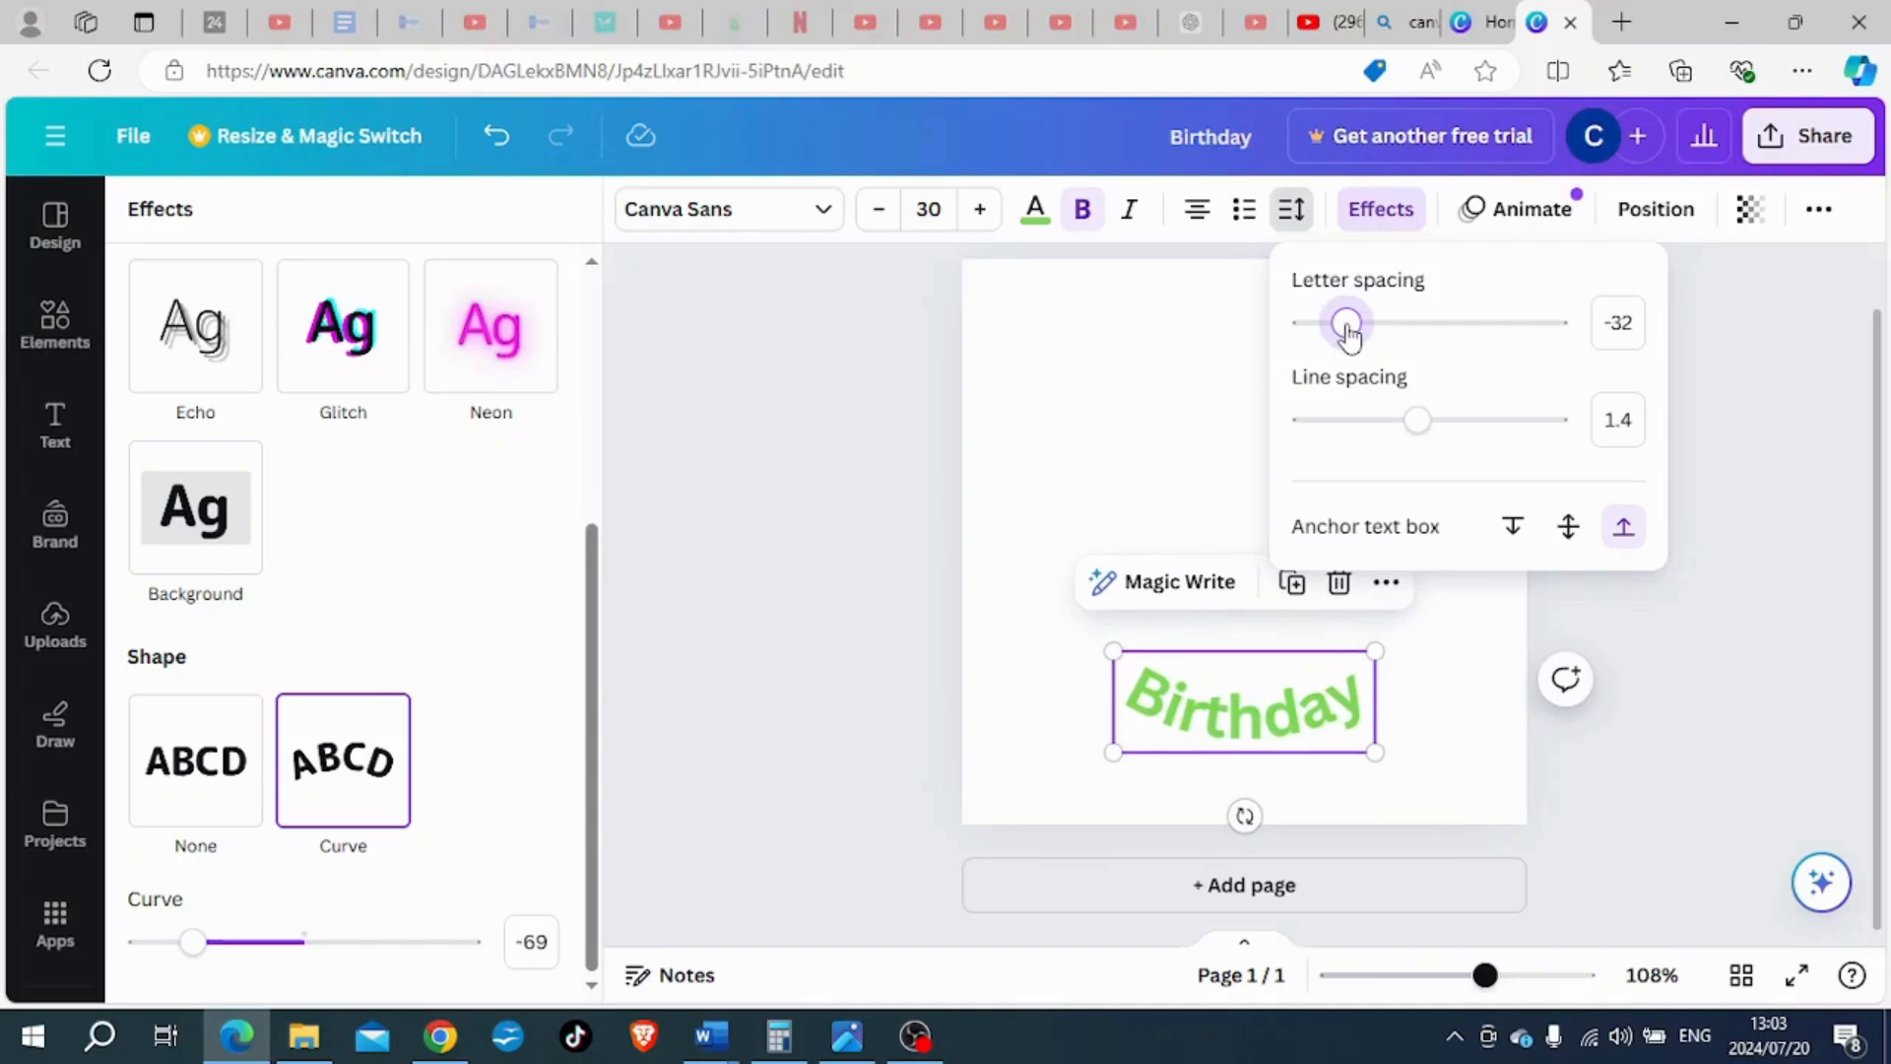
pyautogui.click(1019, 602)
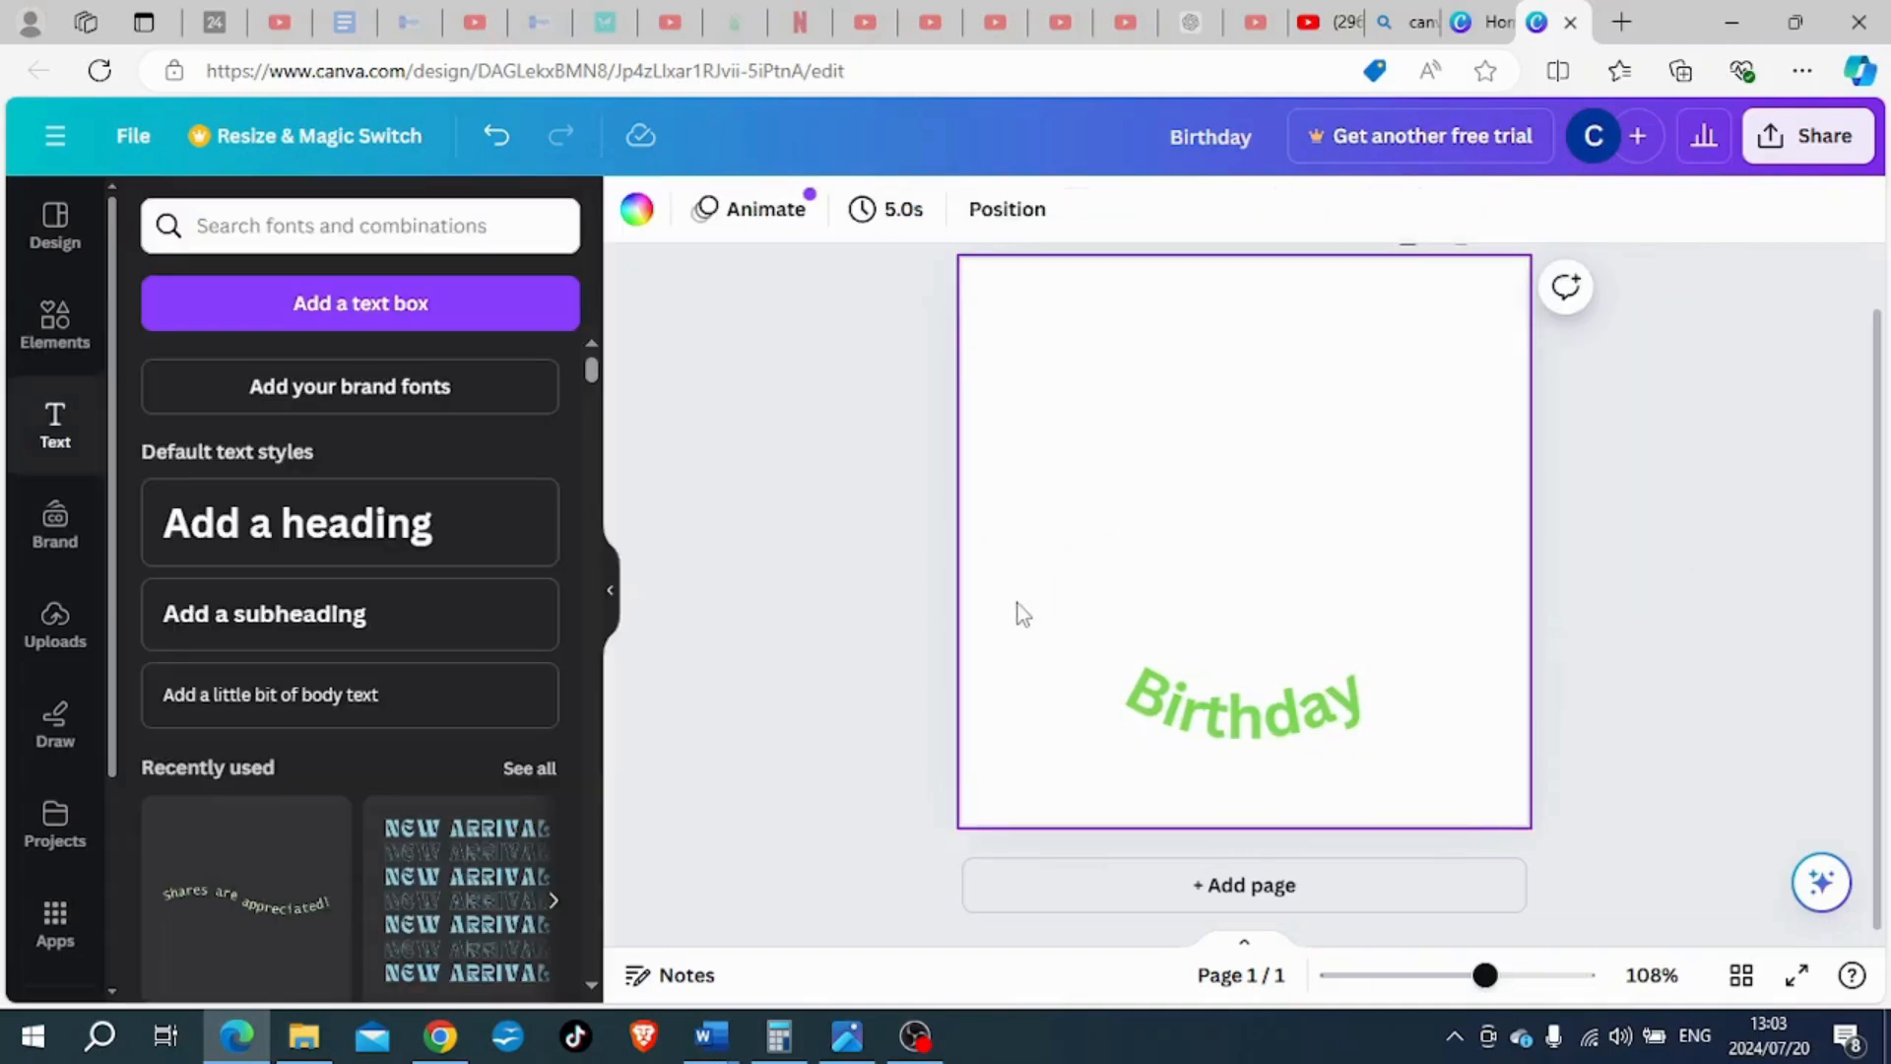
# - Add the recently used chocolate strawberry cake graphic, shrink it, and centre it just above the curved "Birthday" heading
pyautogui.click(52, 331)
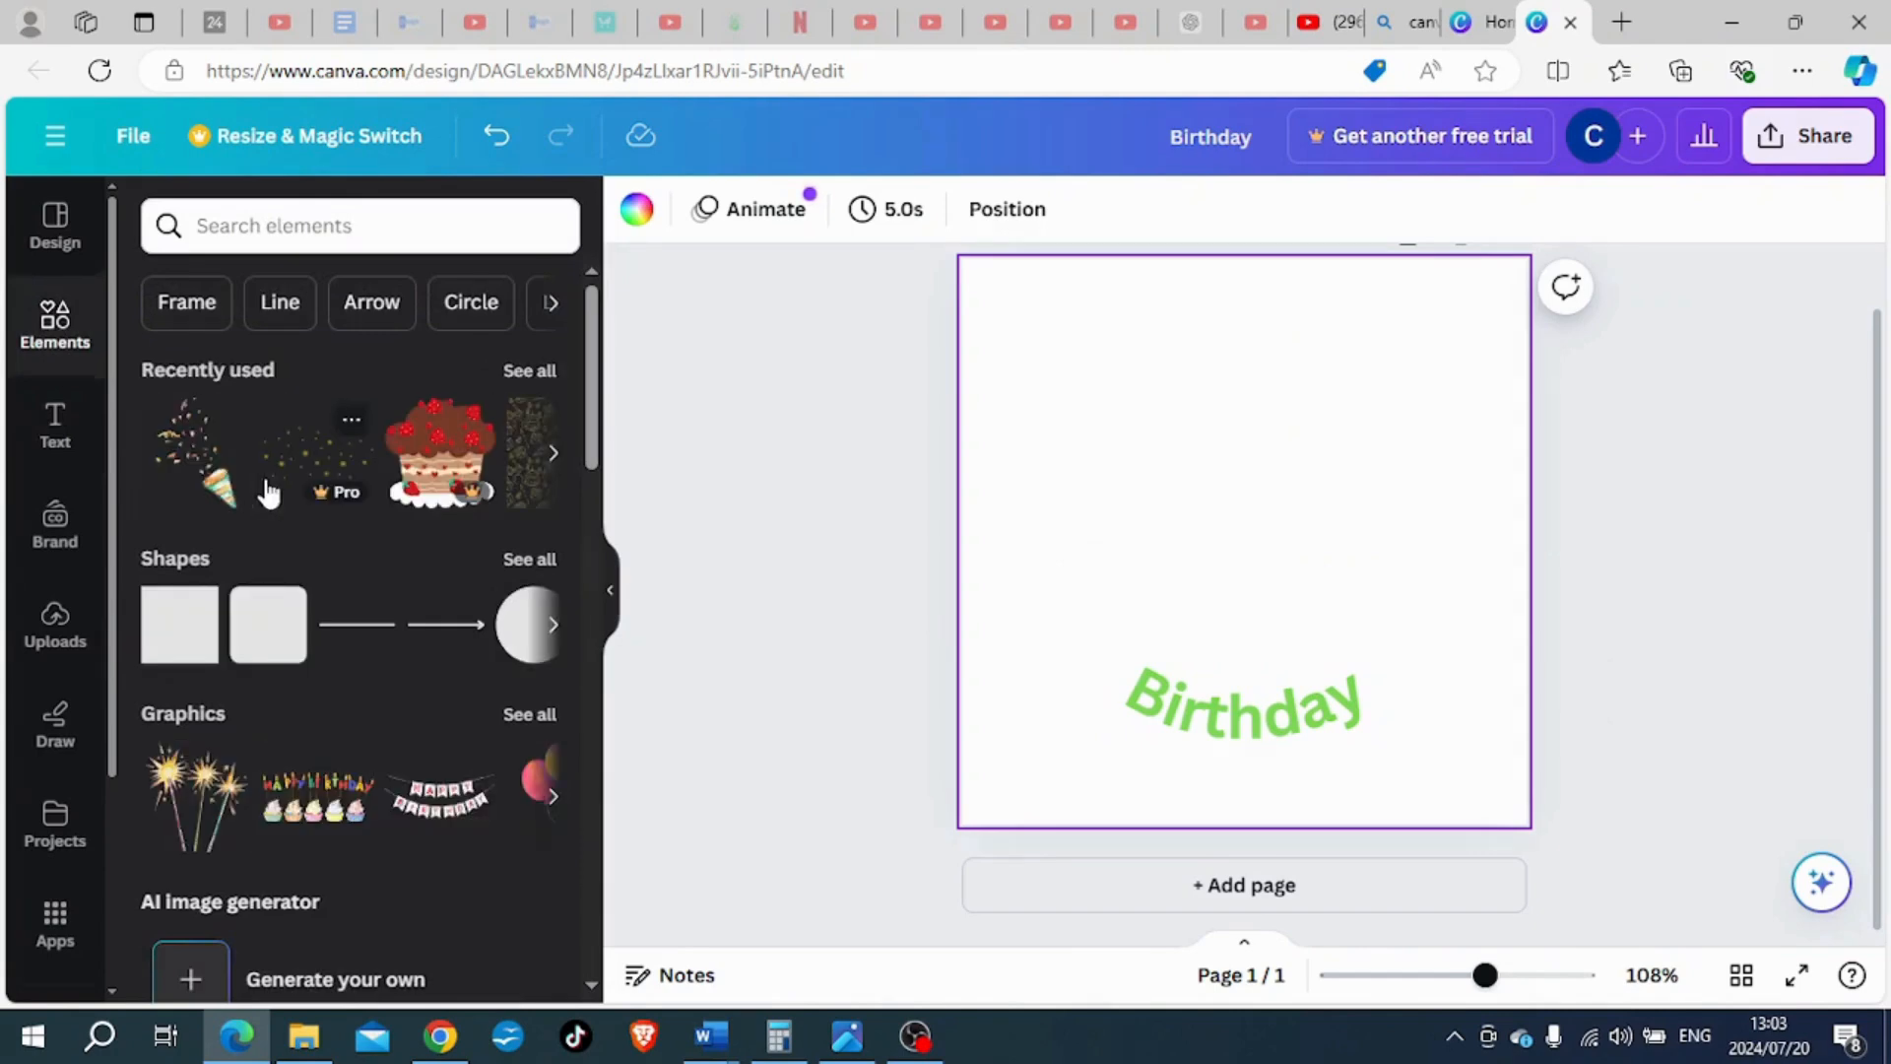
pyautogui.click(451, 485)
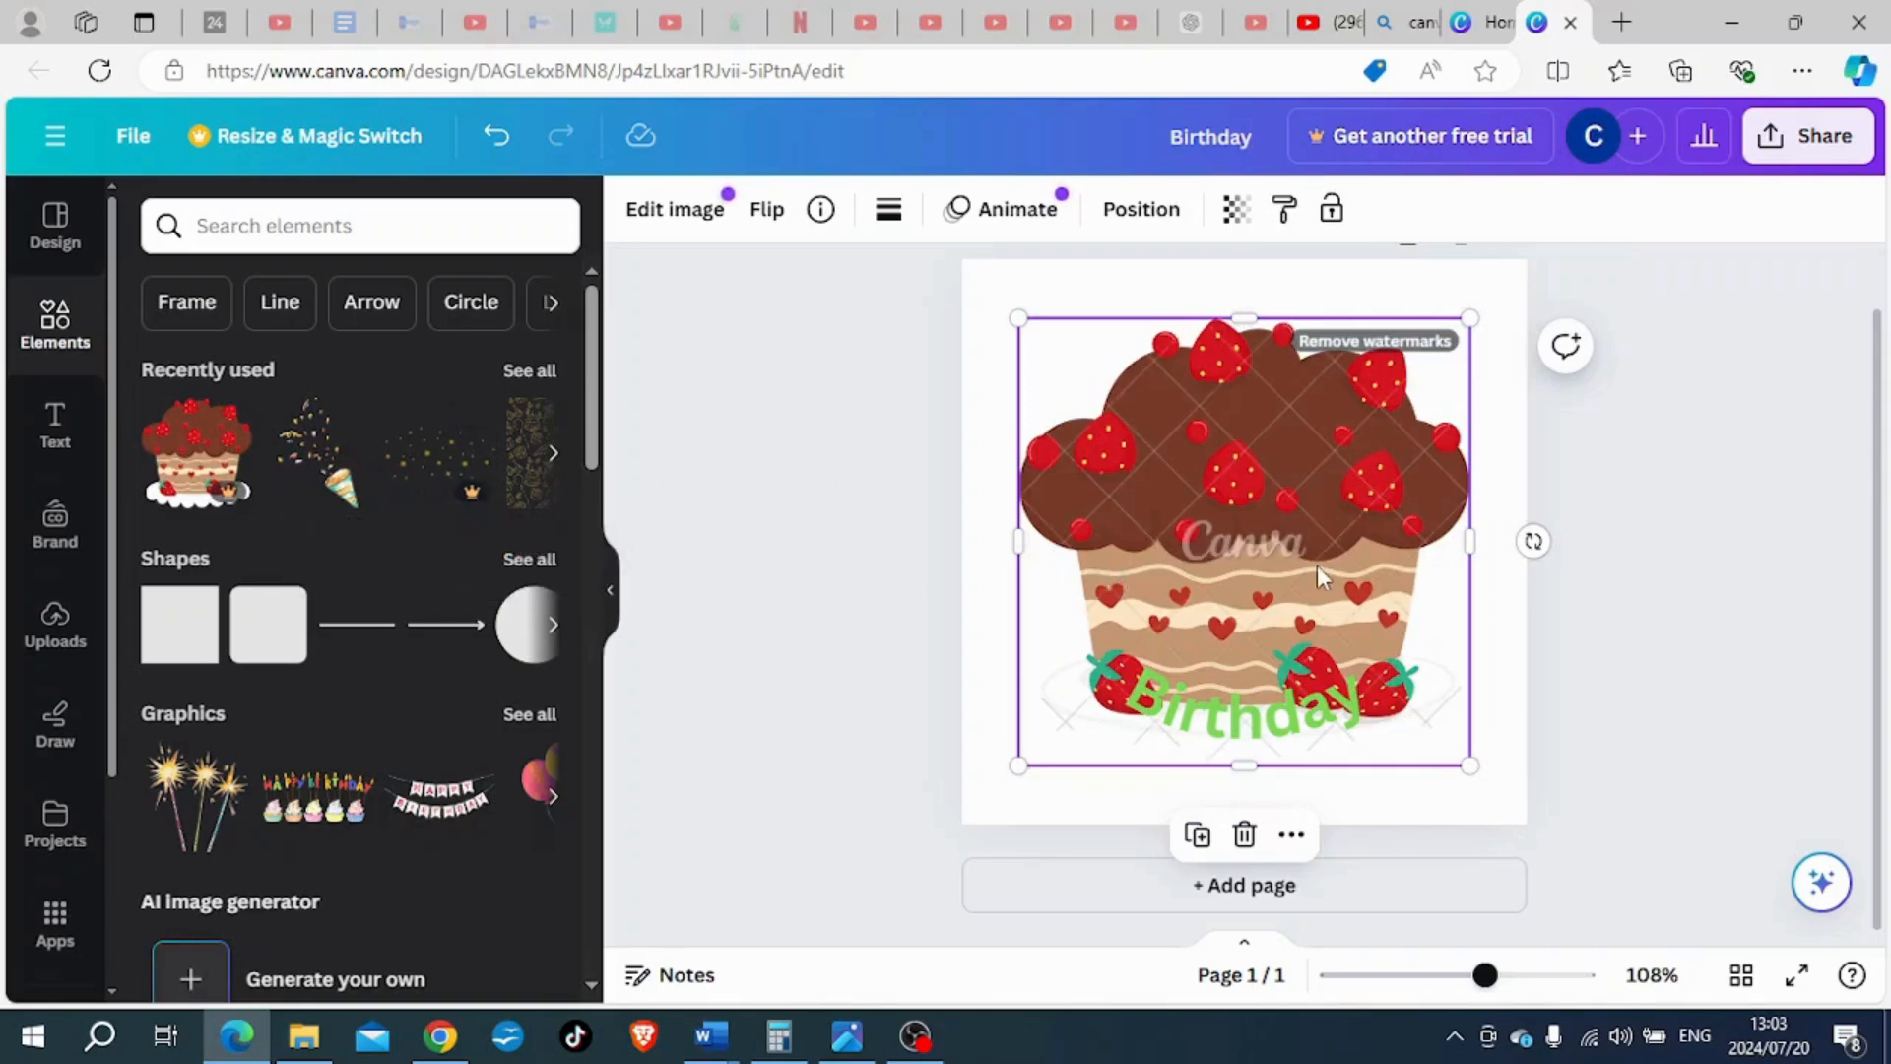
pyautogui.moveTo(1469, 765); pyautogui.dragTo(1351, 571)
pyautogui.moveTo(1219, 489); pyautogui.dragTo(1284, 541)
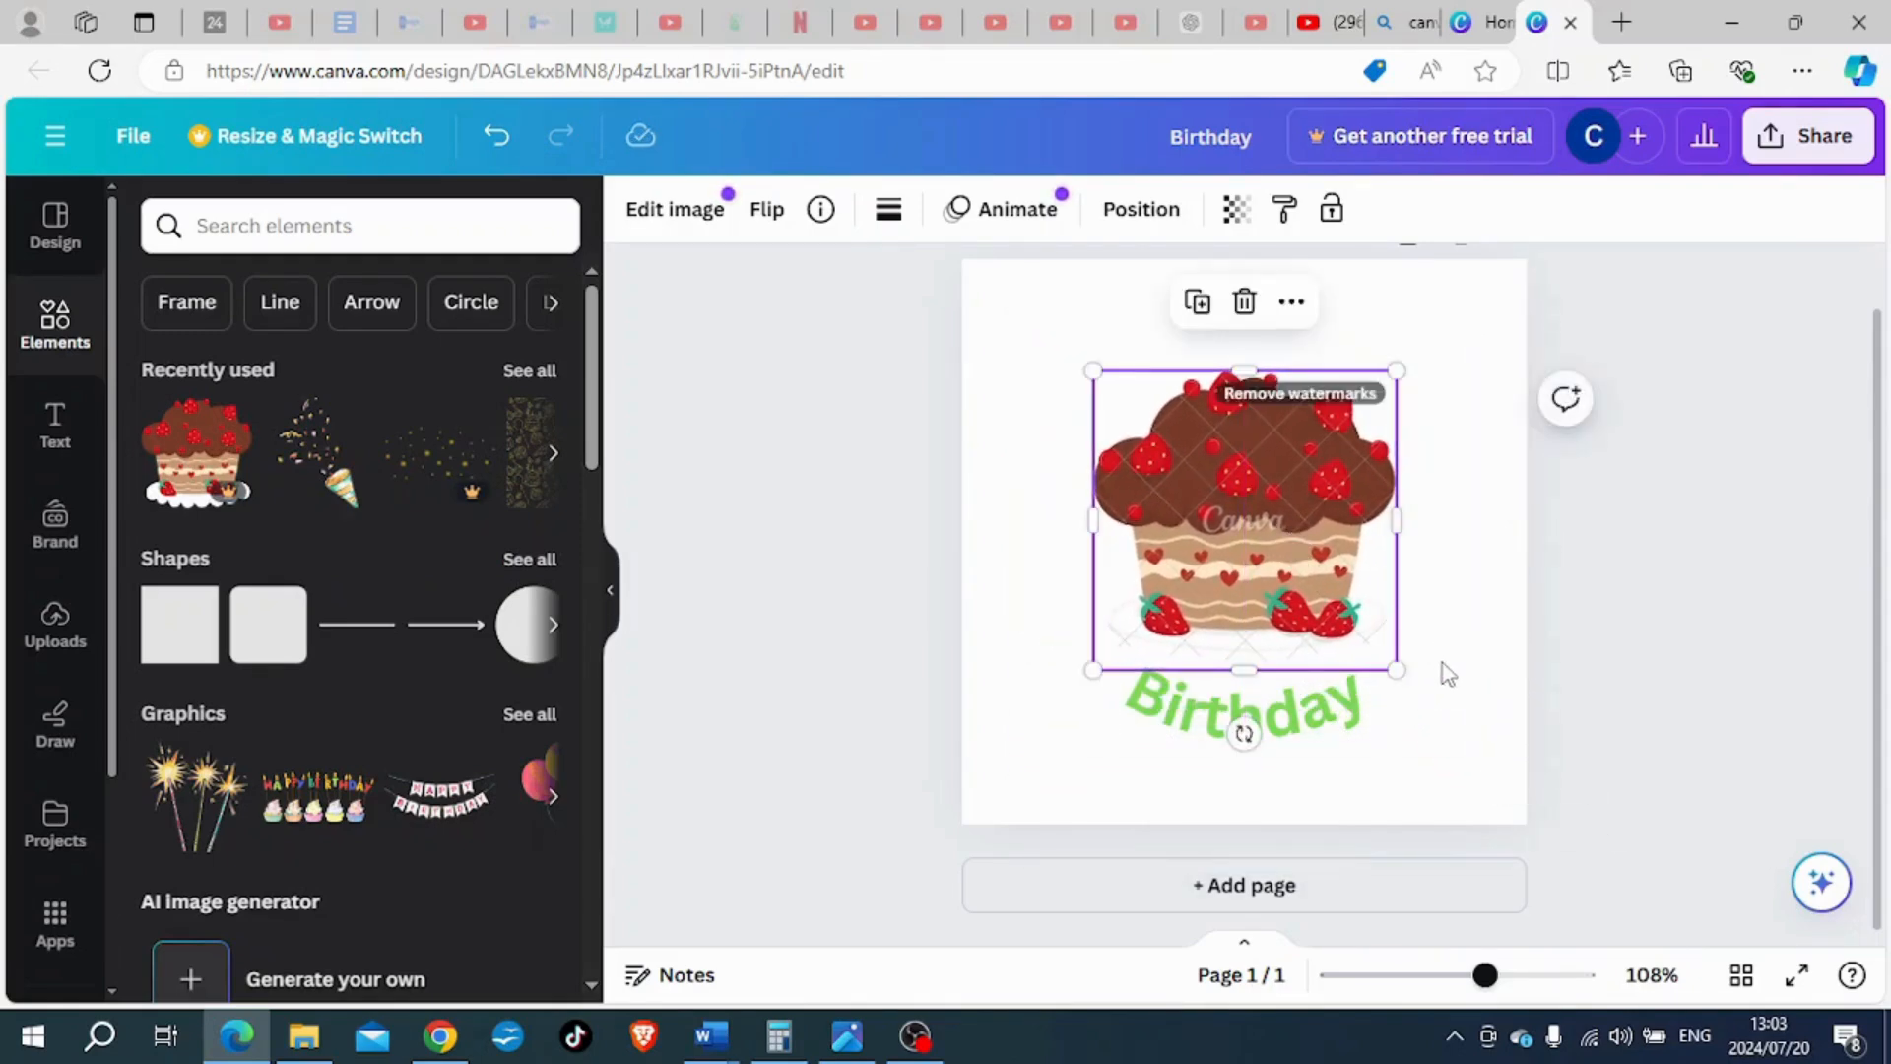
pyautogui.click(1440, 695)
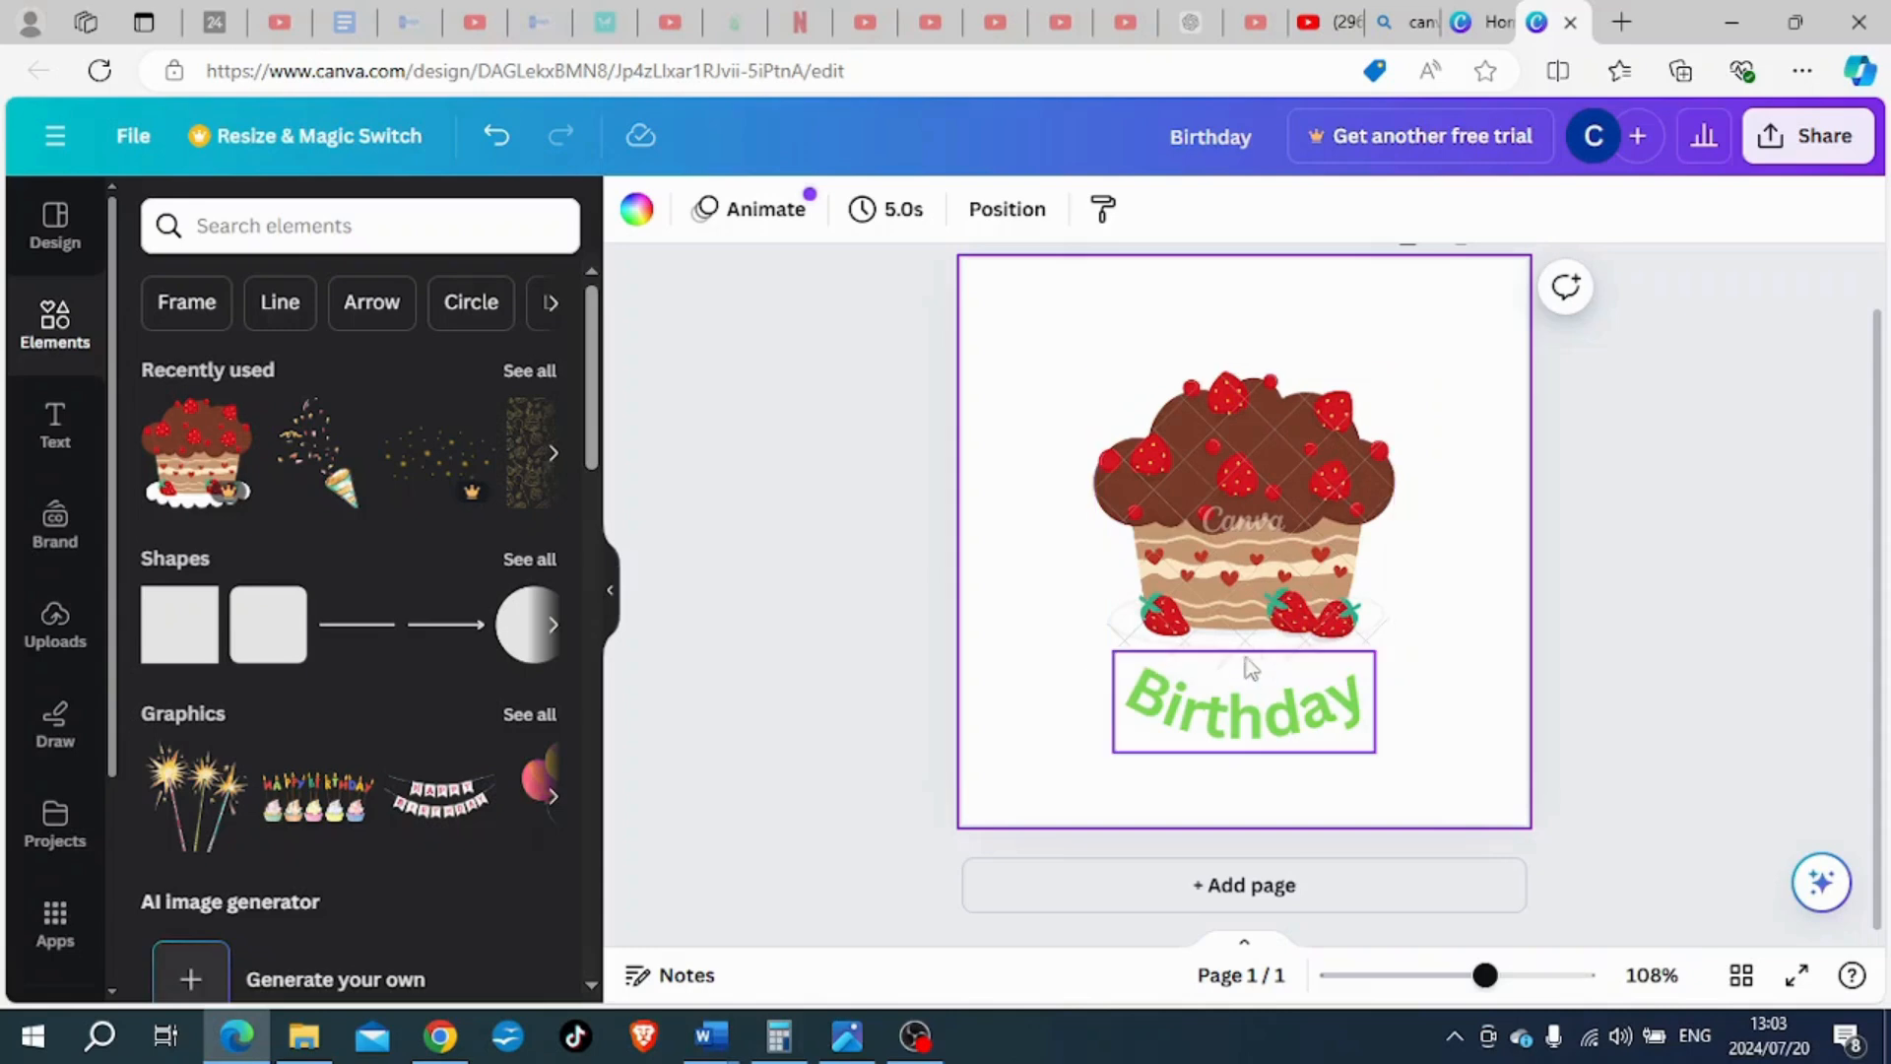
# - Set the "Birthday" heading's curve value to 43 so it arches upward, and move the heading above the cake graphic
pyautogui.click(1255, 734)
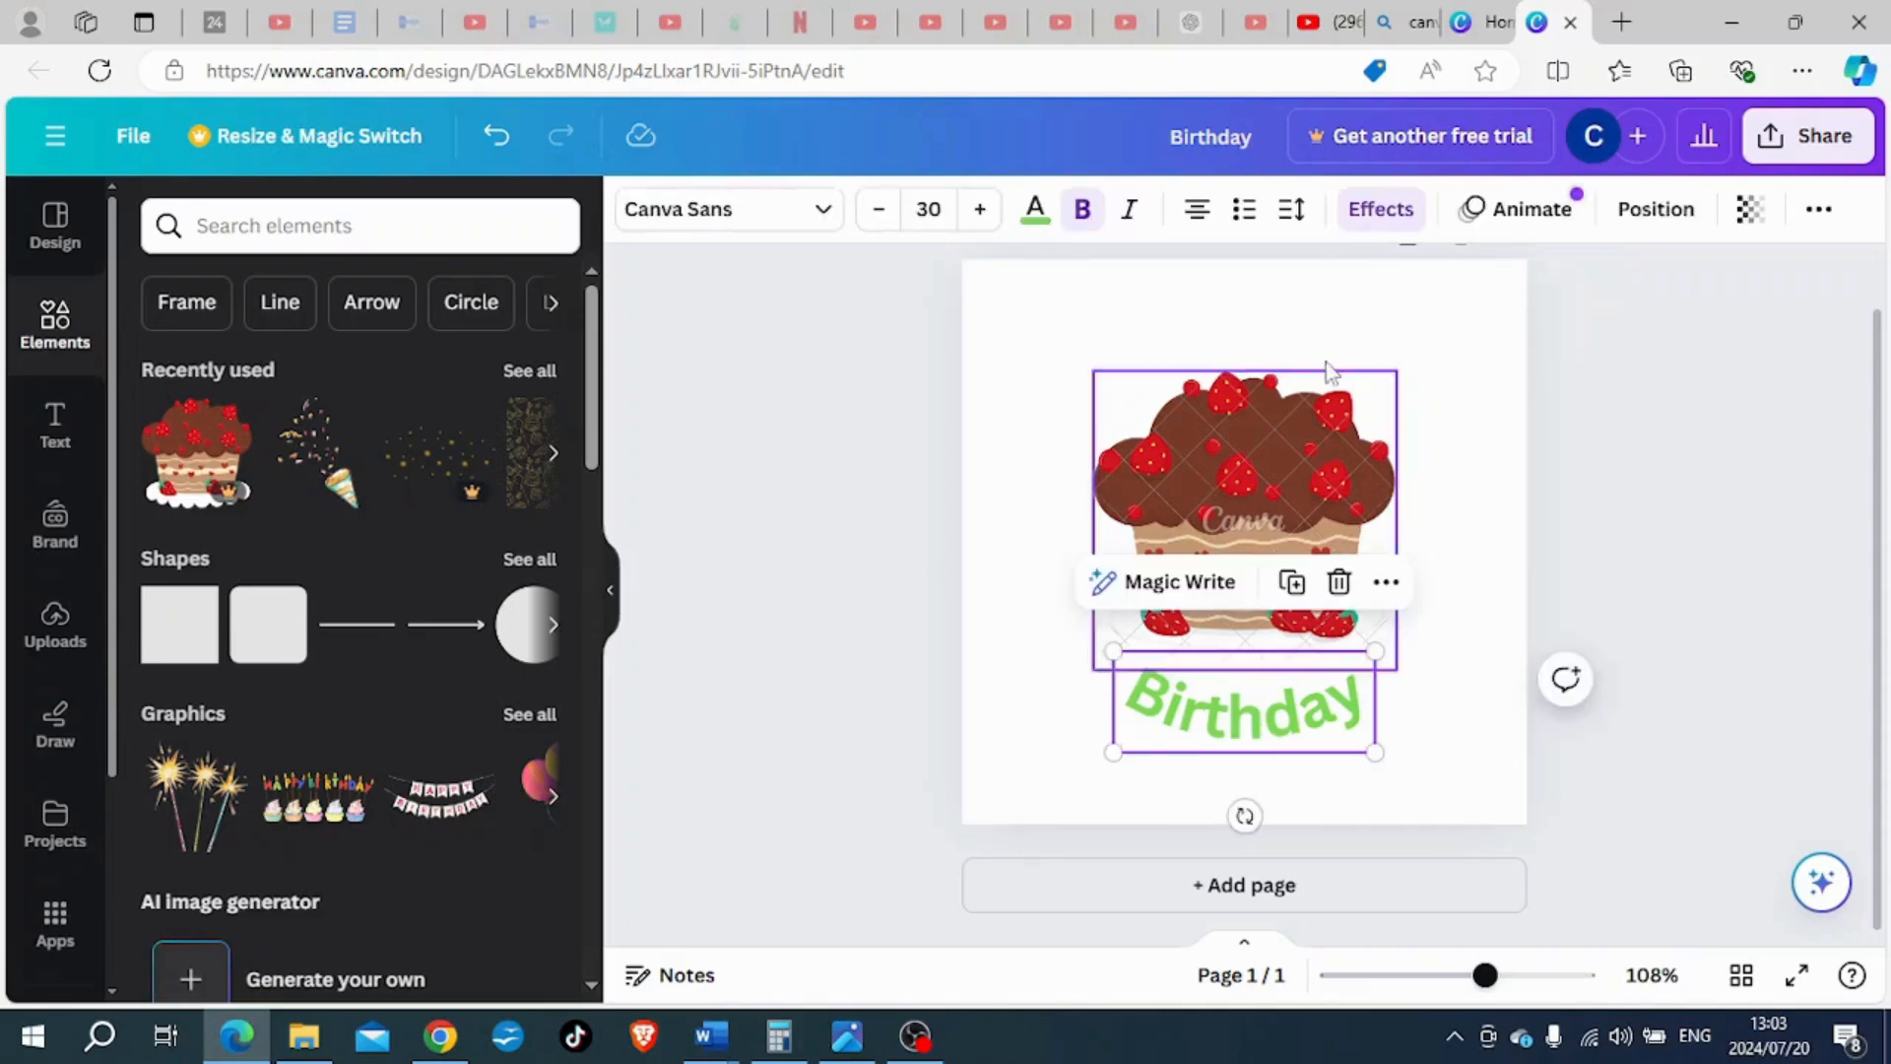
pyautogui.click(1379, 220)
pyautogui.scroll(-5, 380, 814)
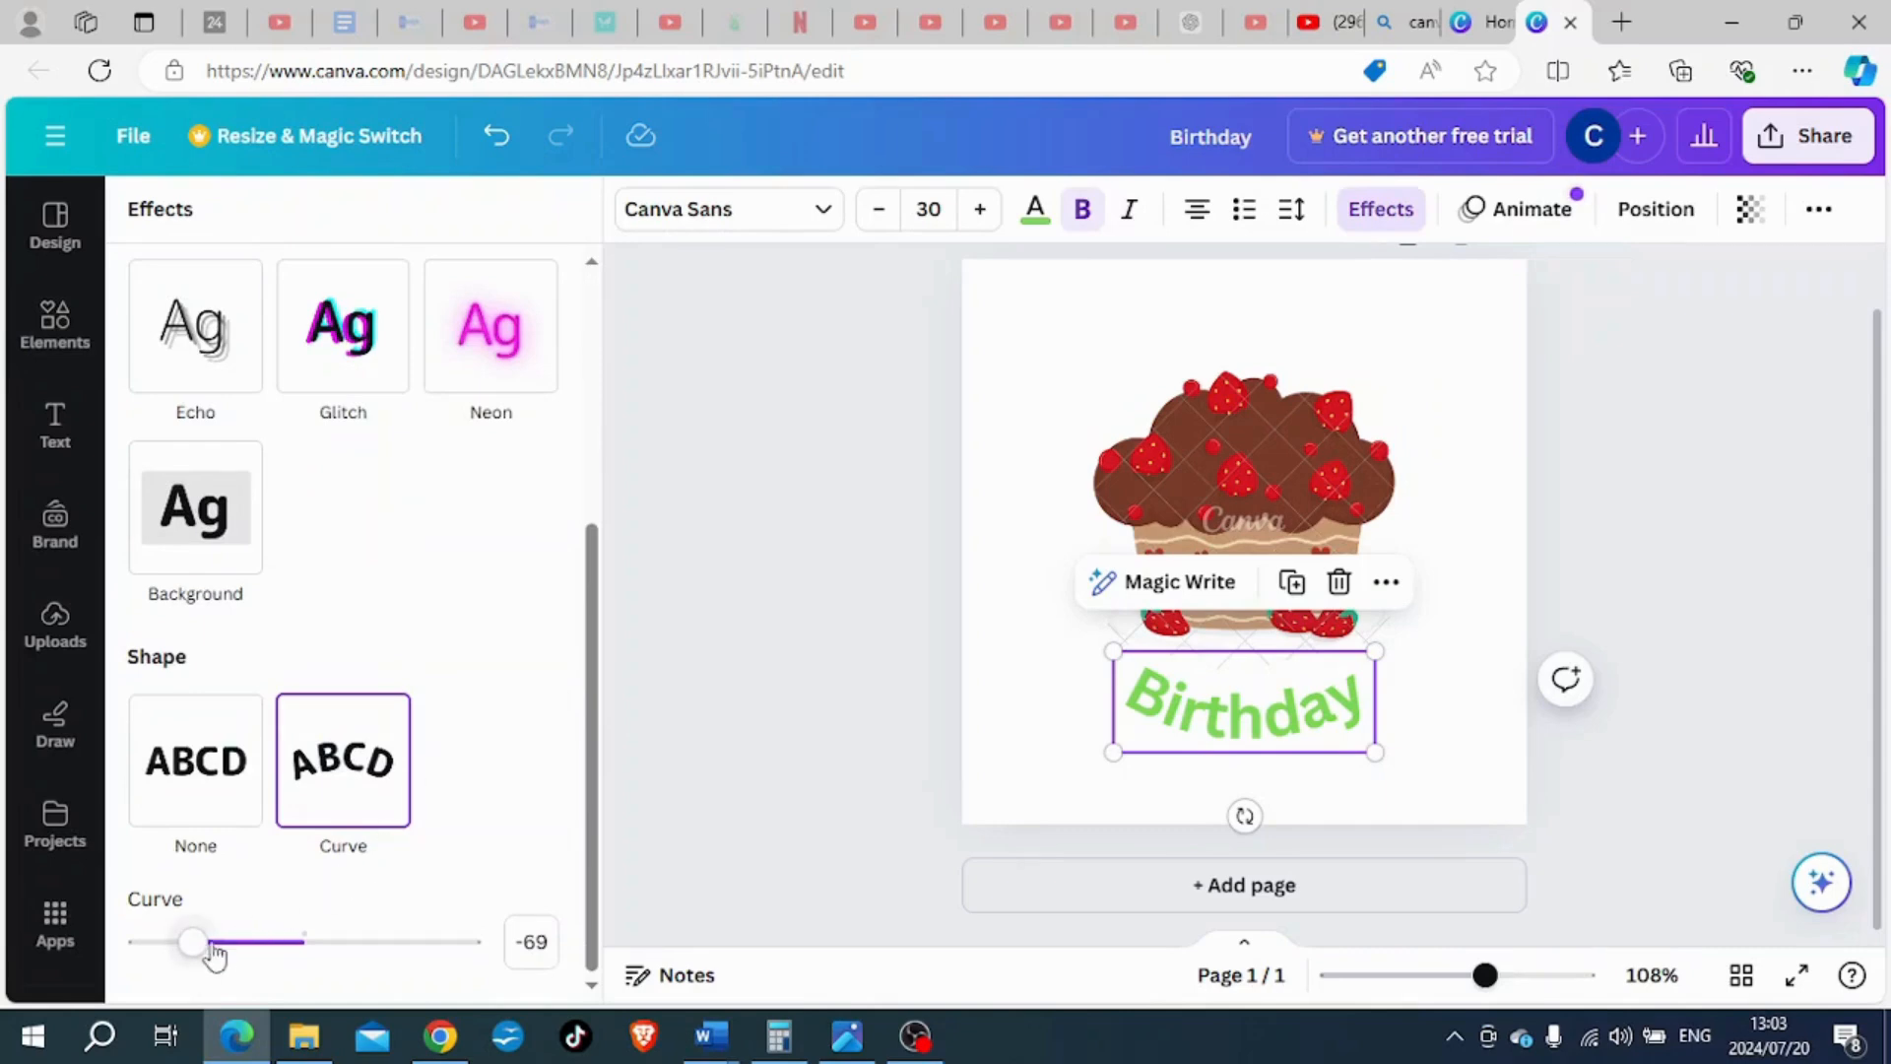
pyautogui.moveTo(194, 947); pyautogui.dragTo(377, 943)
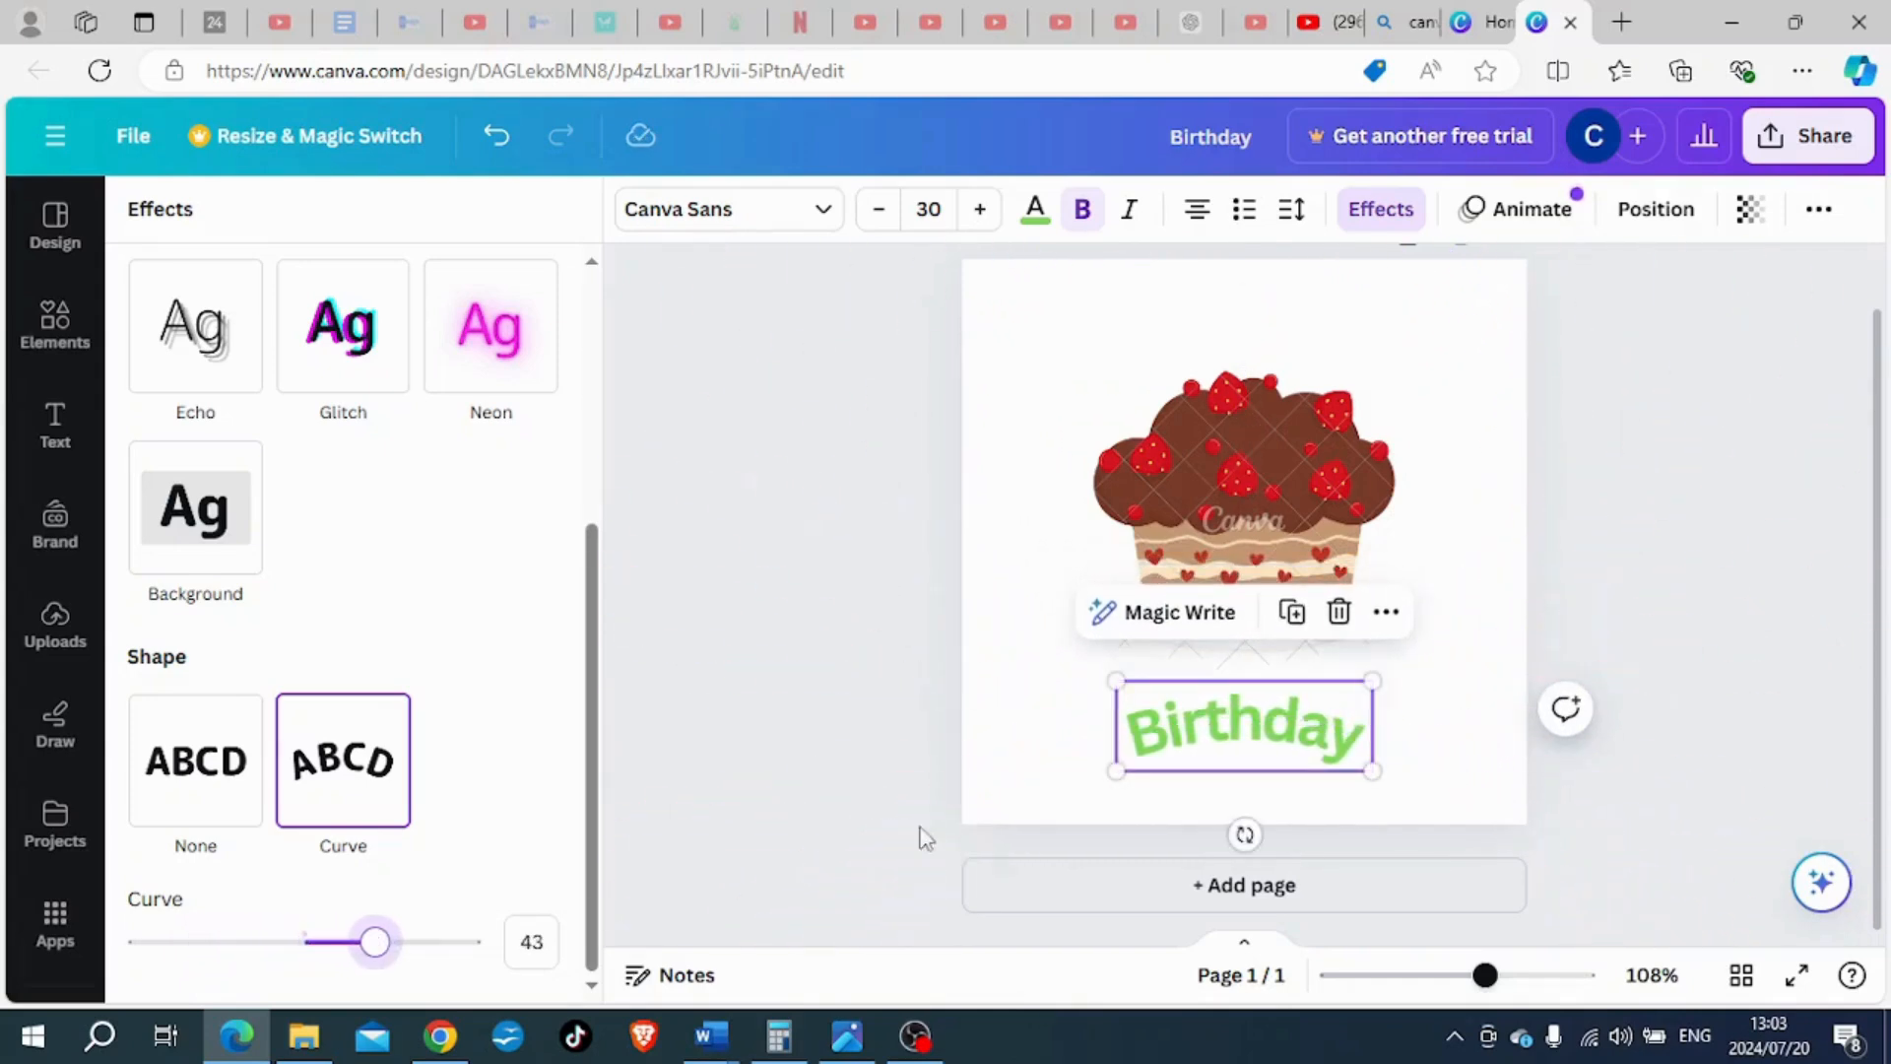
pyautogui.moveTo(1307, 760); pyautogui.dragTo(1270, 366)
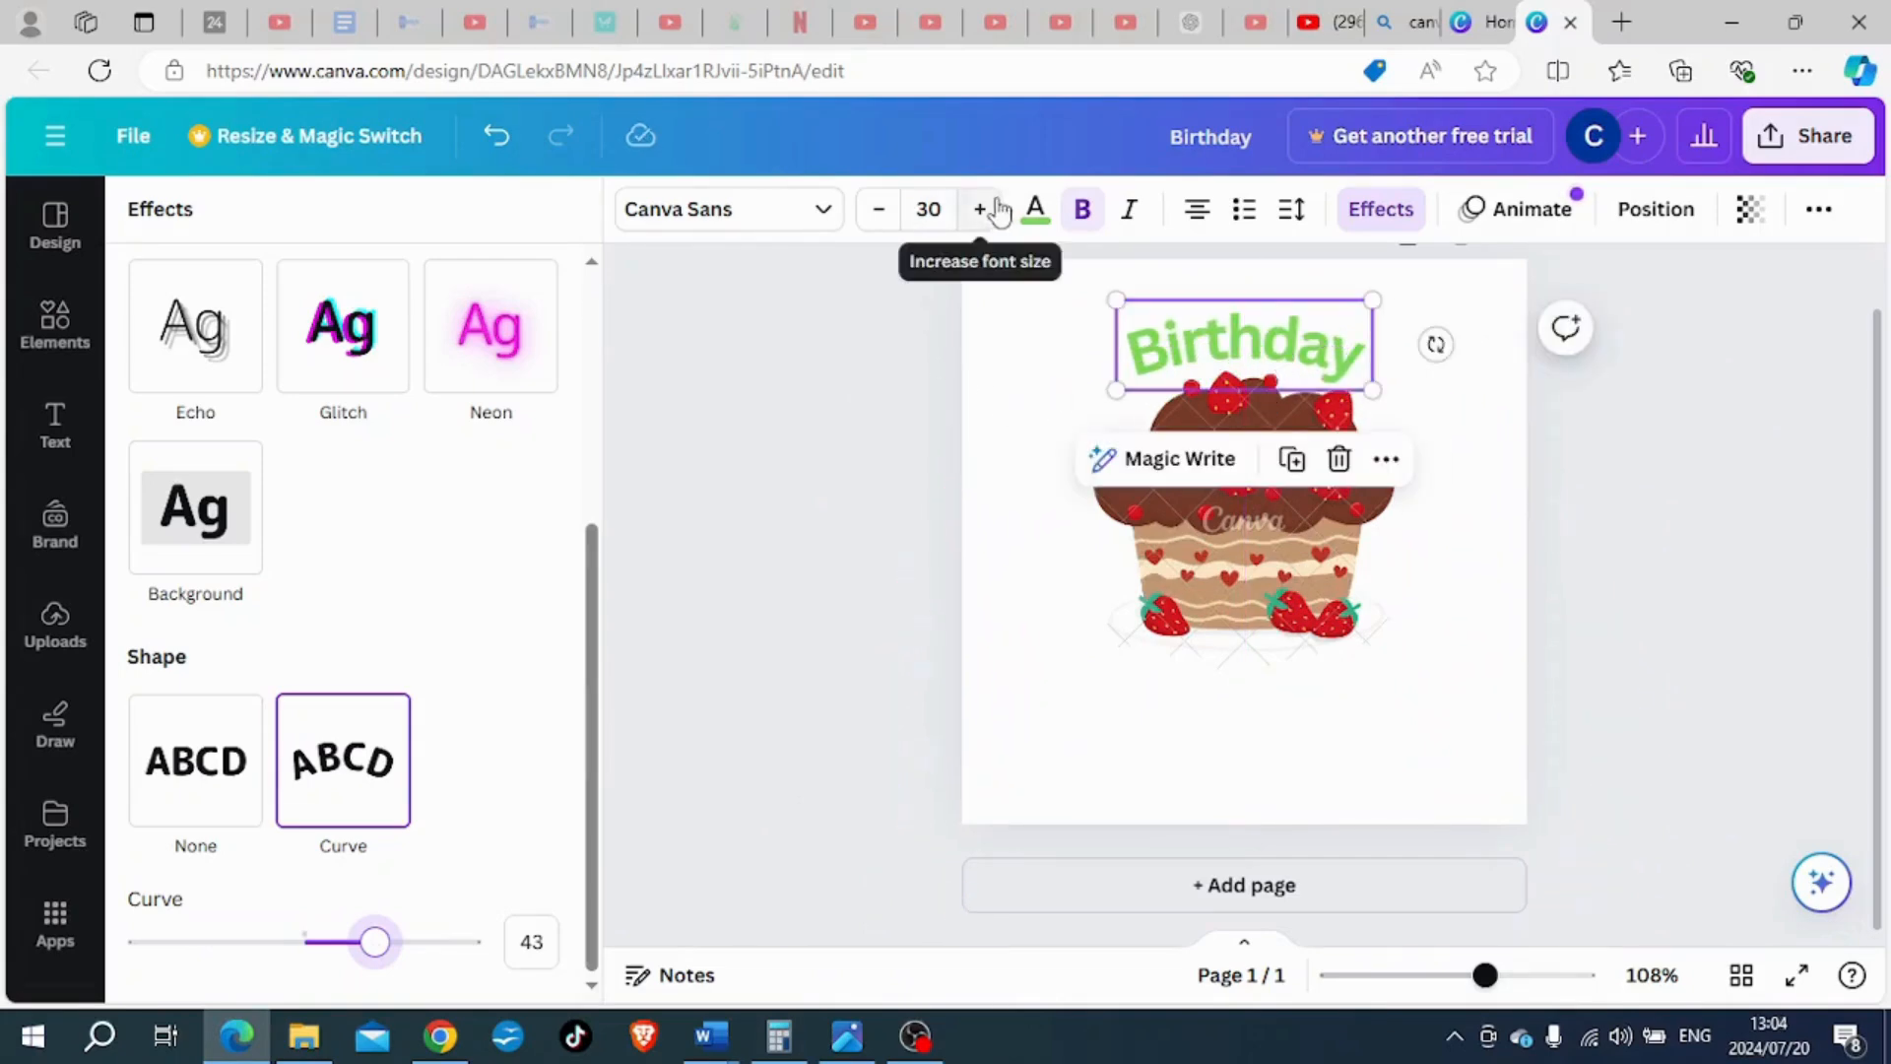
# - Increase the "Birthday" heading's font size to 34 and nudge it slightly upward over the top of the cake
pyautogui.click(982, 209)
pyautogui.click(982, 208)
pyautogui.click(982, 209)
pyautogui.click(982, 209)
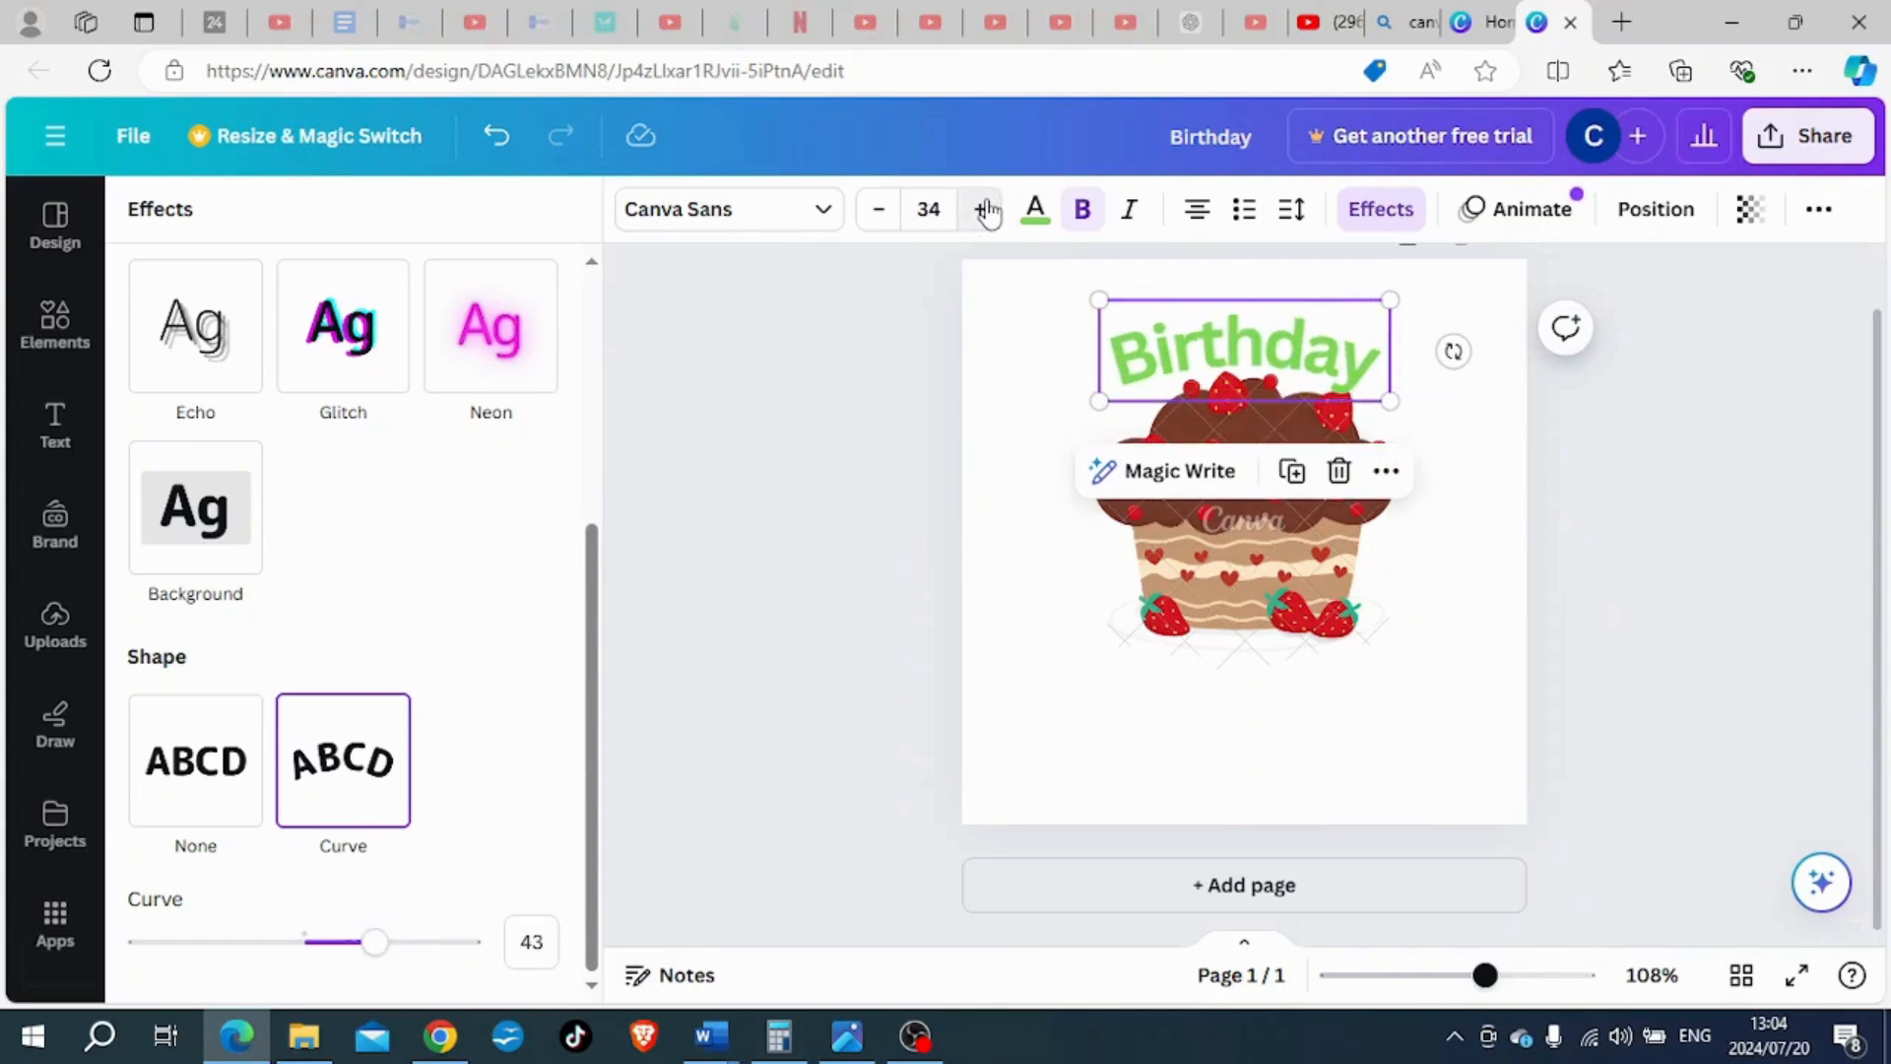
pyautogui.moveTo(1313, 356); pyautogui.dragTo(1319, 342)
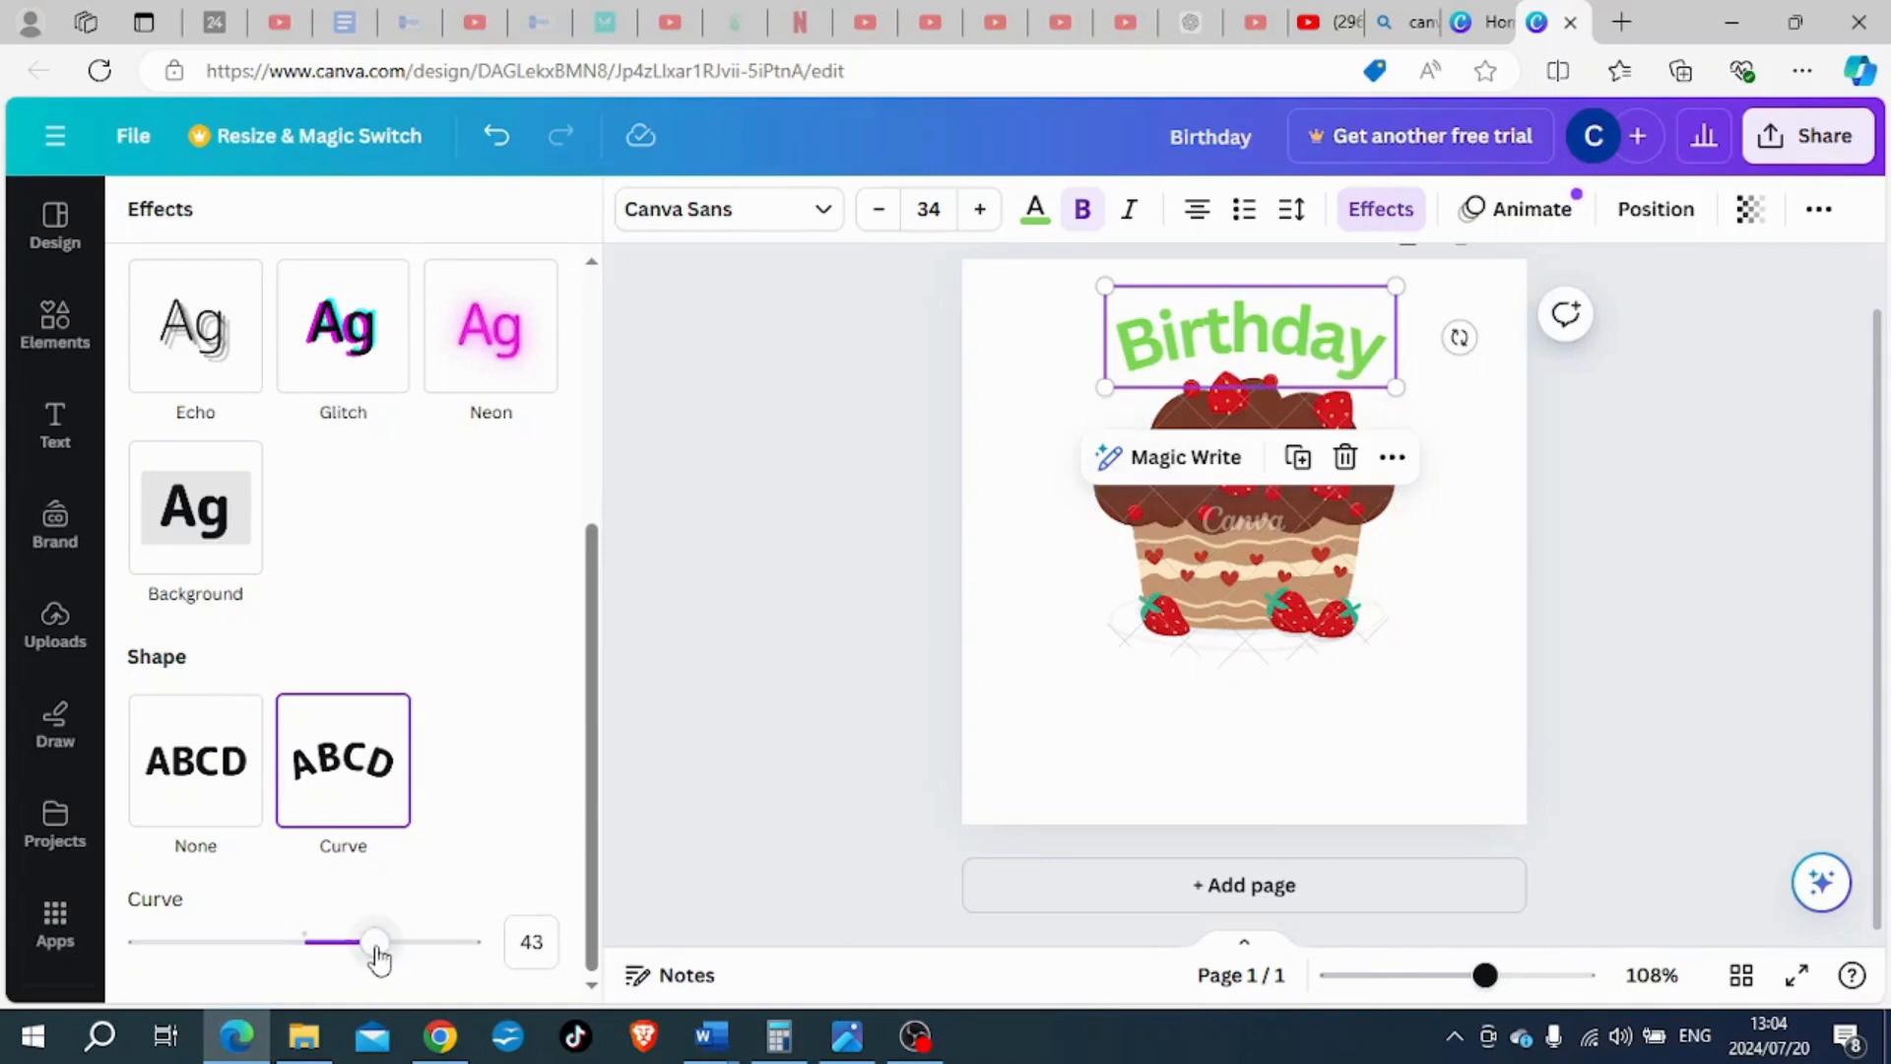
# - Set the "Birthday" heading's curve value to 52 and rotate the heading slightly counter-clockwise
pyautogui.moveTo(375, 947); pyautogui.dragTo(375, 948)
pyautogui.moveTo(382, 954); pyautogui.dragTo(393, 950)
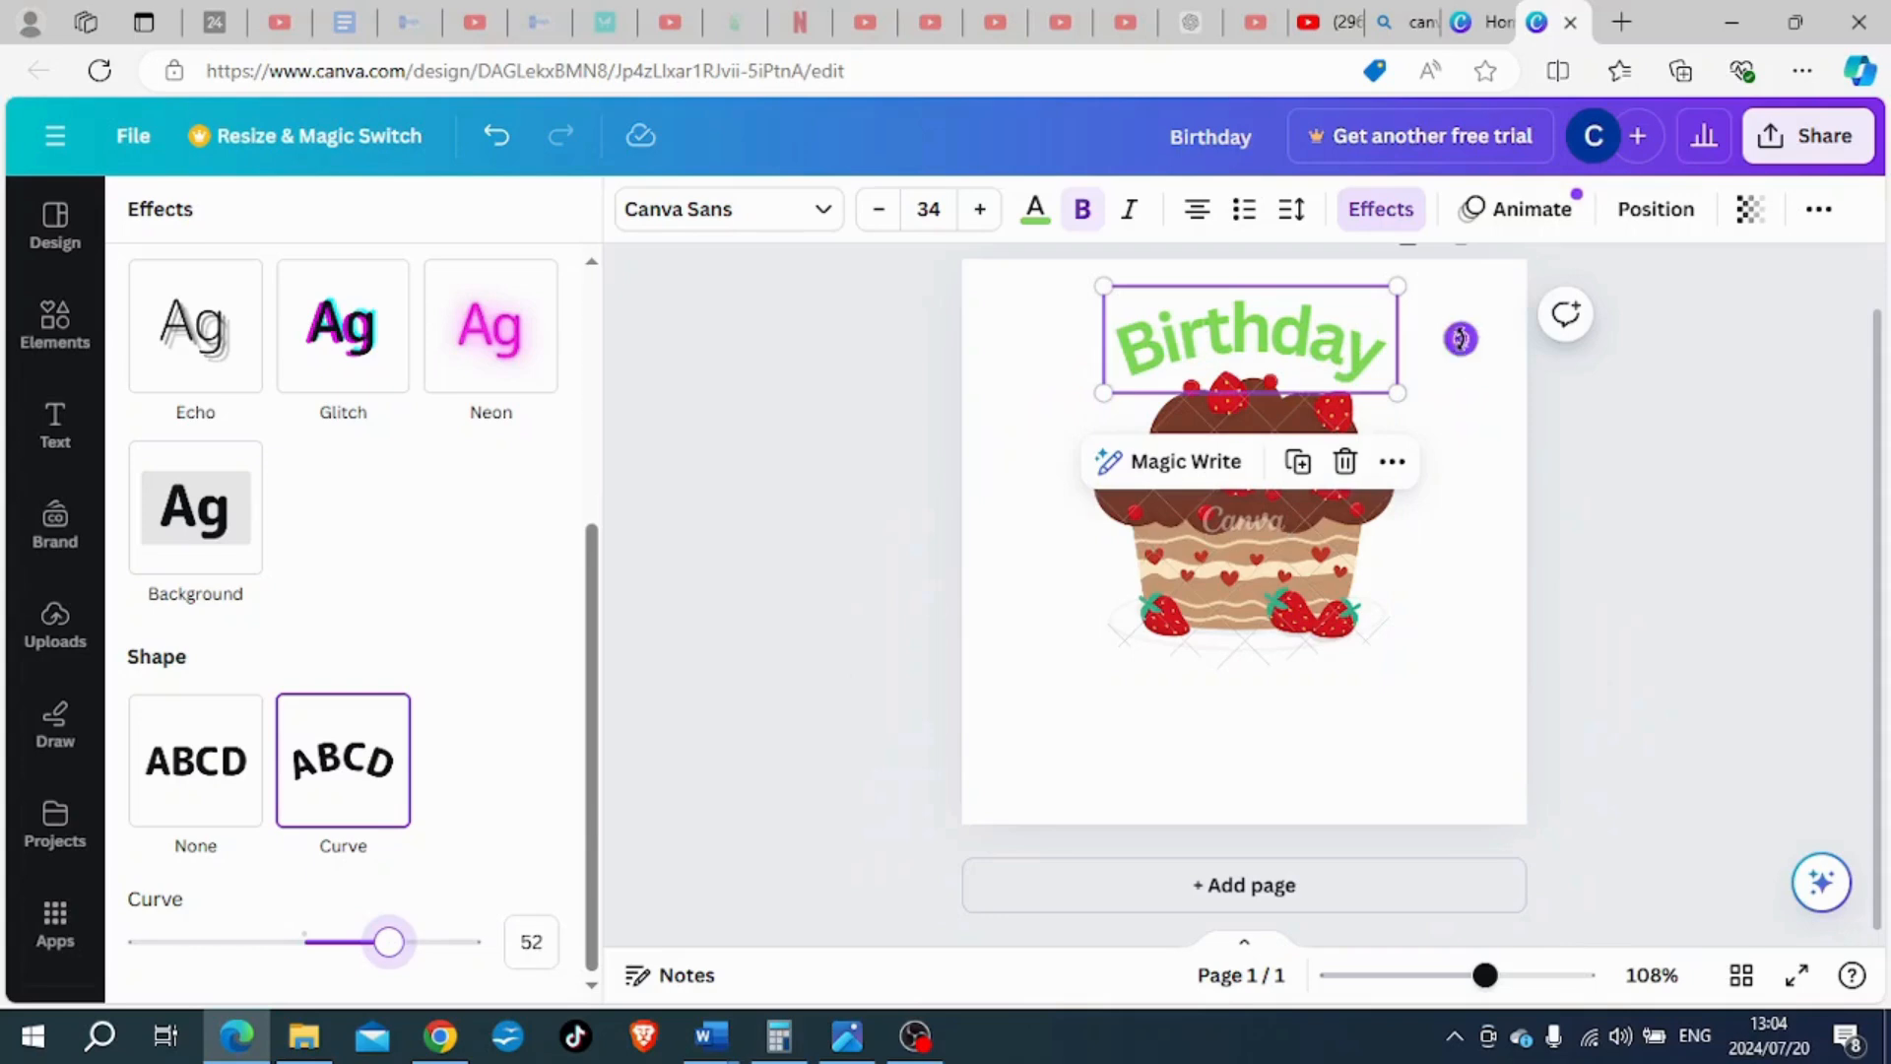
pyautogui.moveTo(1458, 336); pyautogui.dragTo(1477, 320)
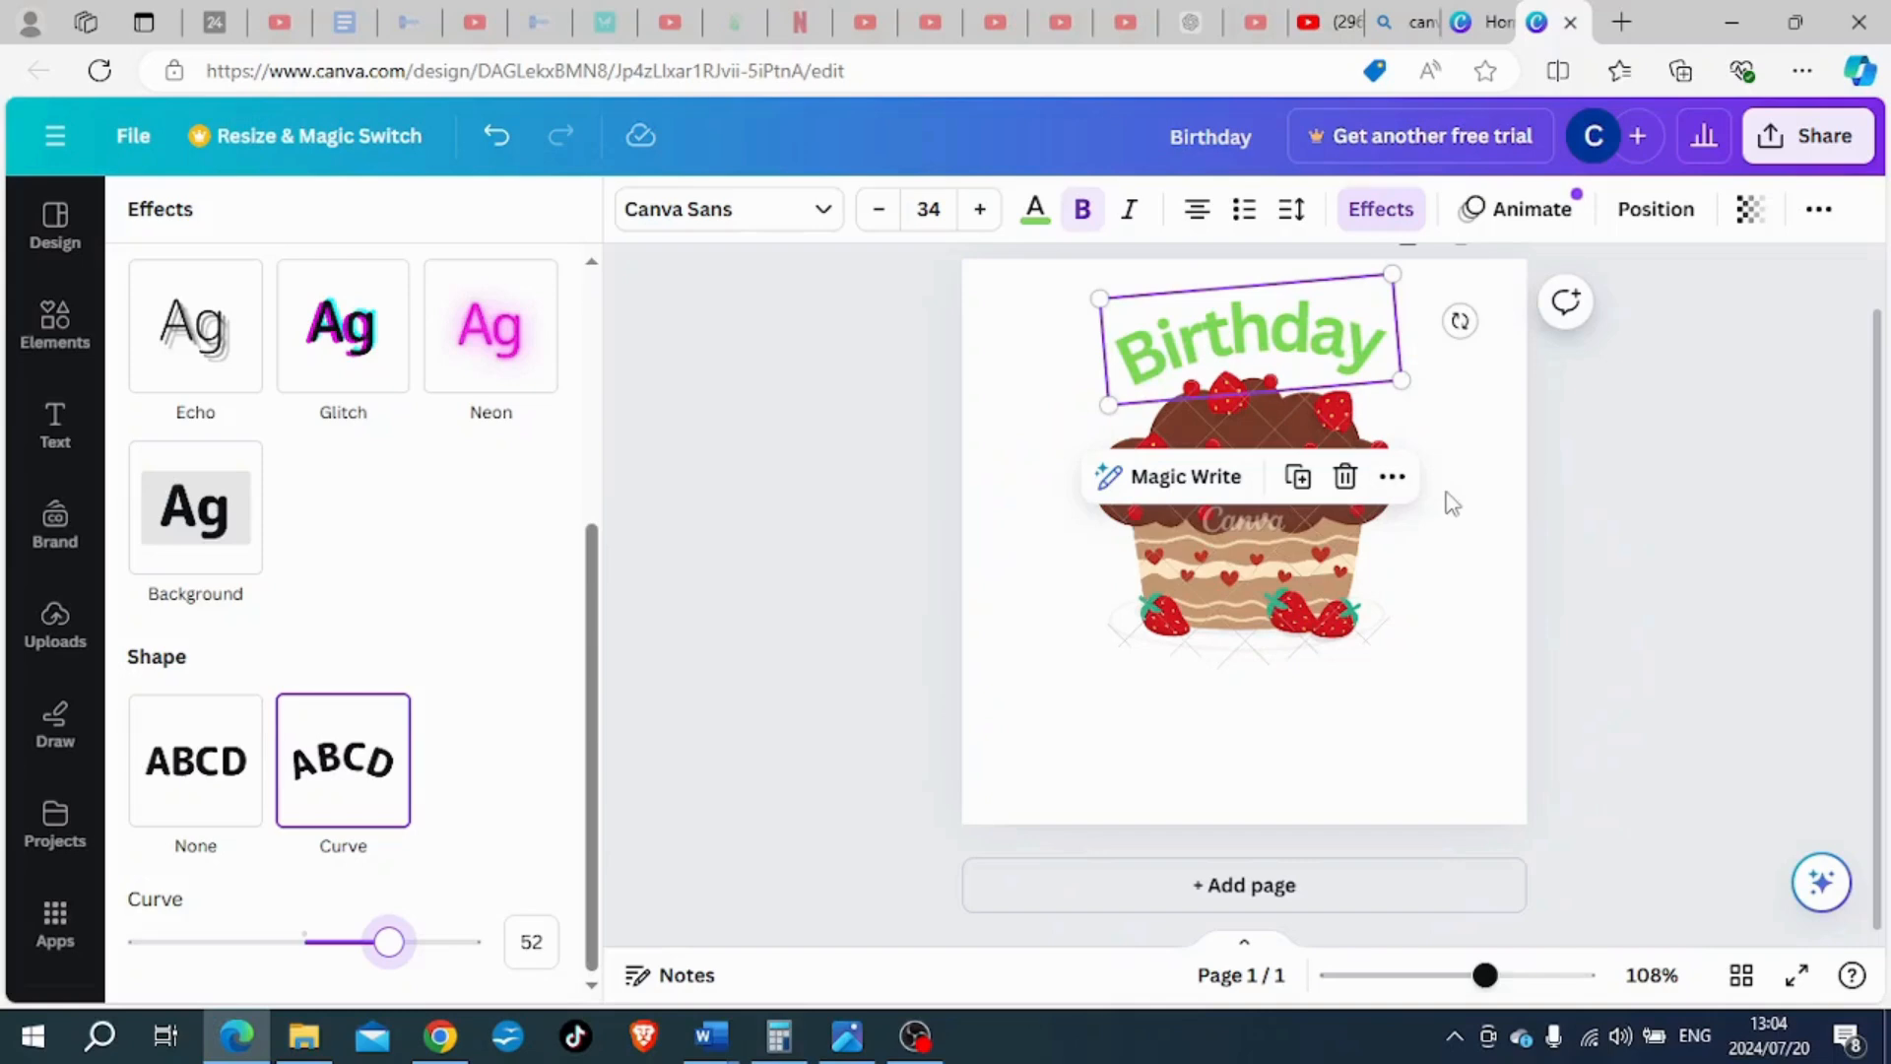
# - Set the "Birthday" heading's letter spacing to -15 and deselect the heading
pyautogui.click(1298, 218)
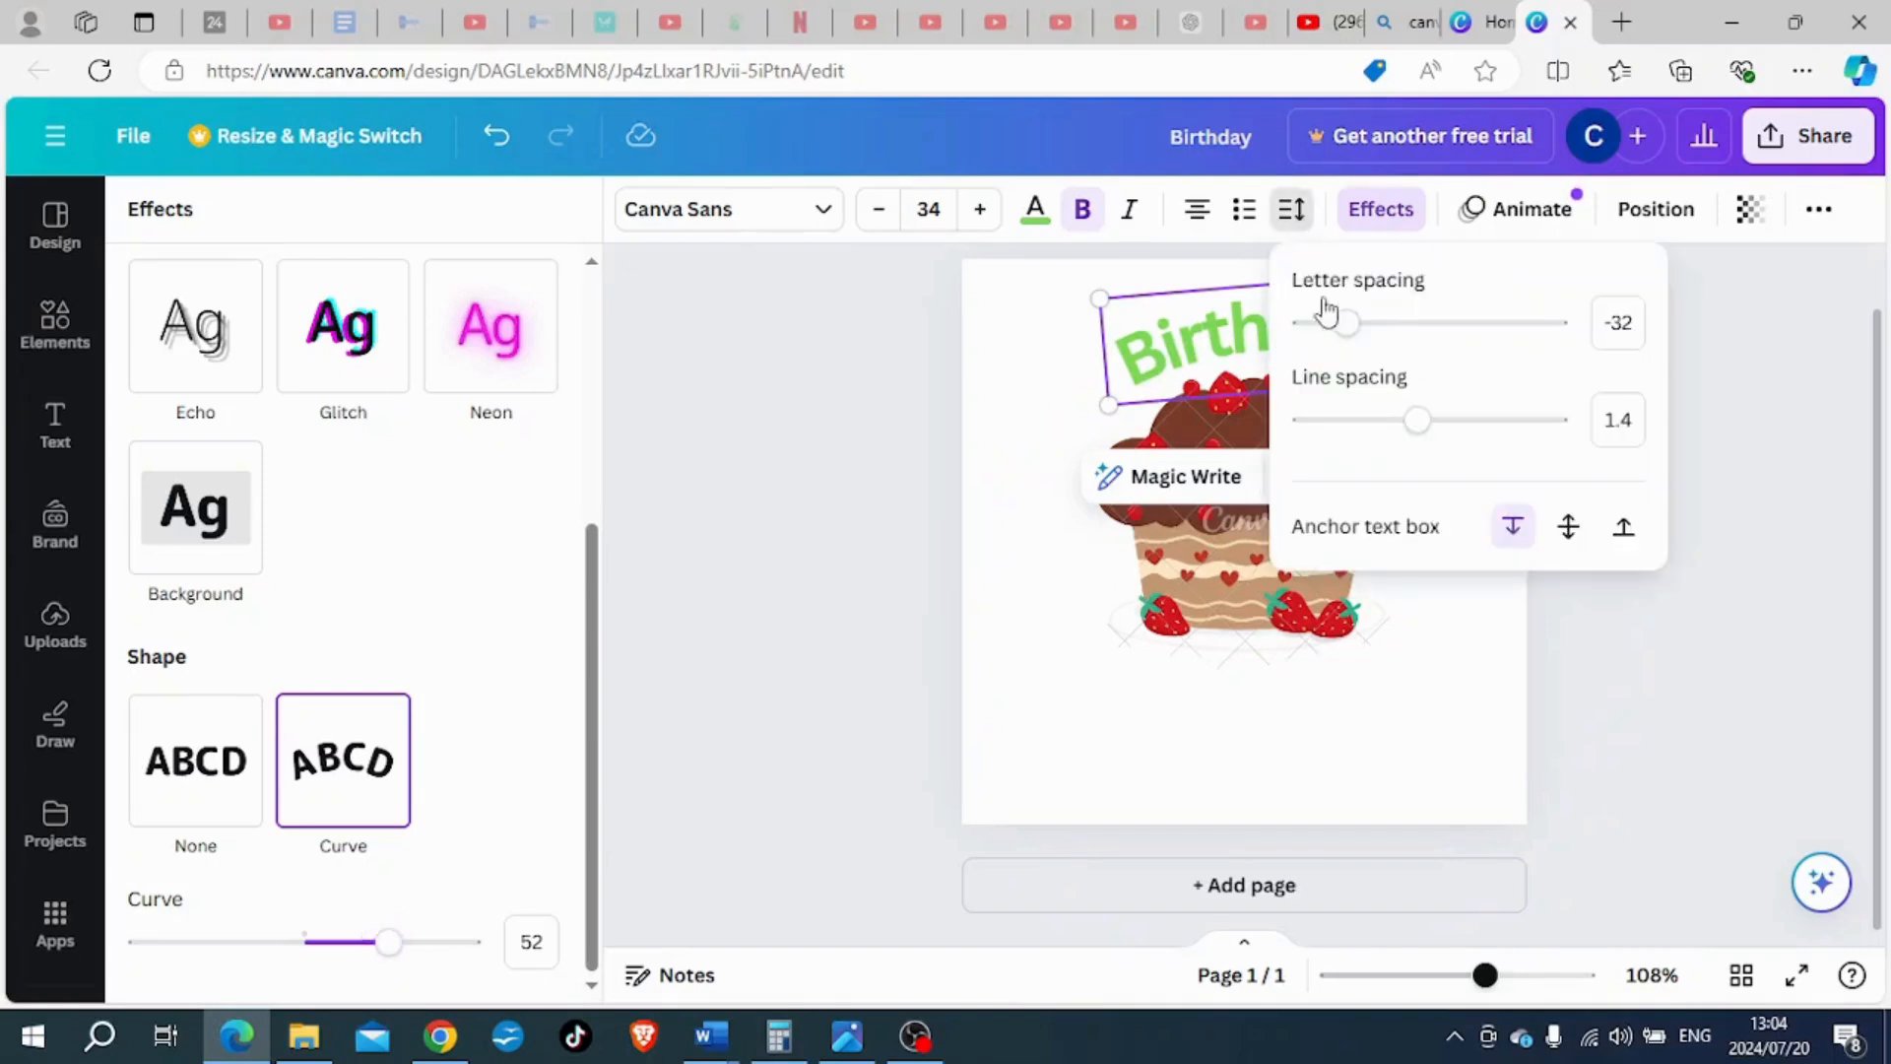
pyautogui.moveTo(1345, 322); pyautogui.dragTo(1353, 326)
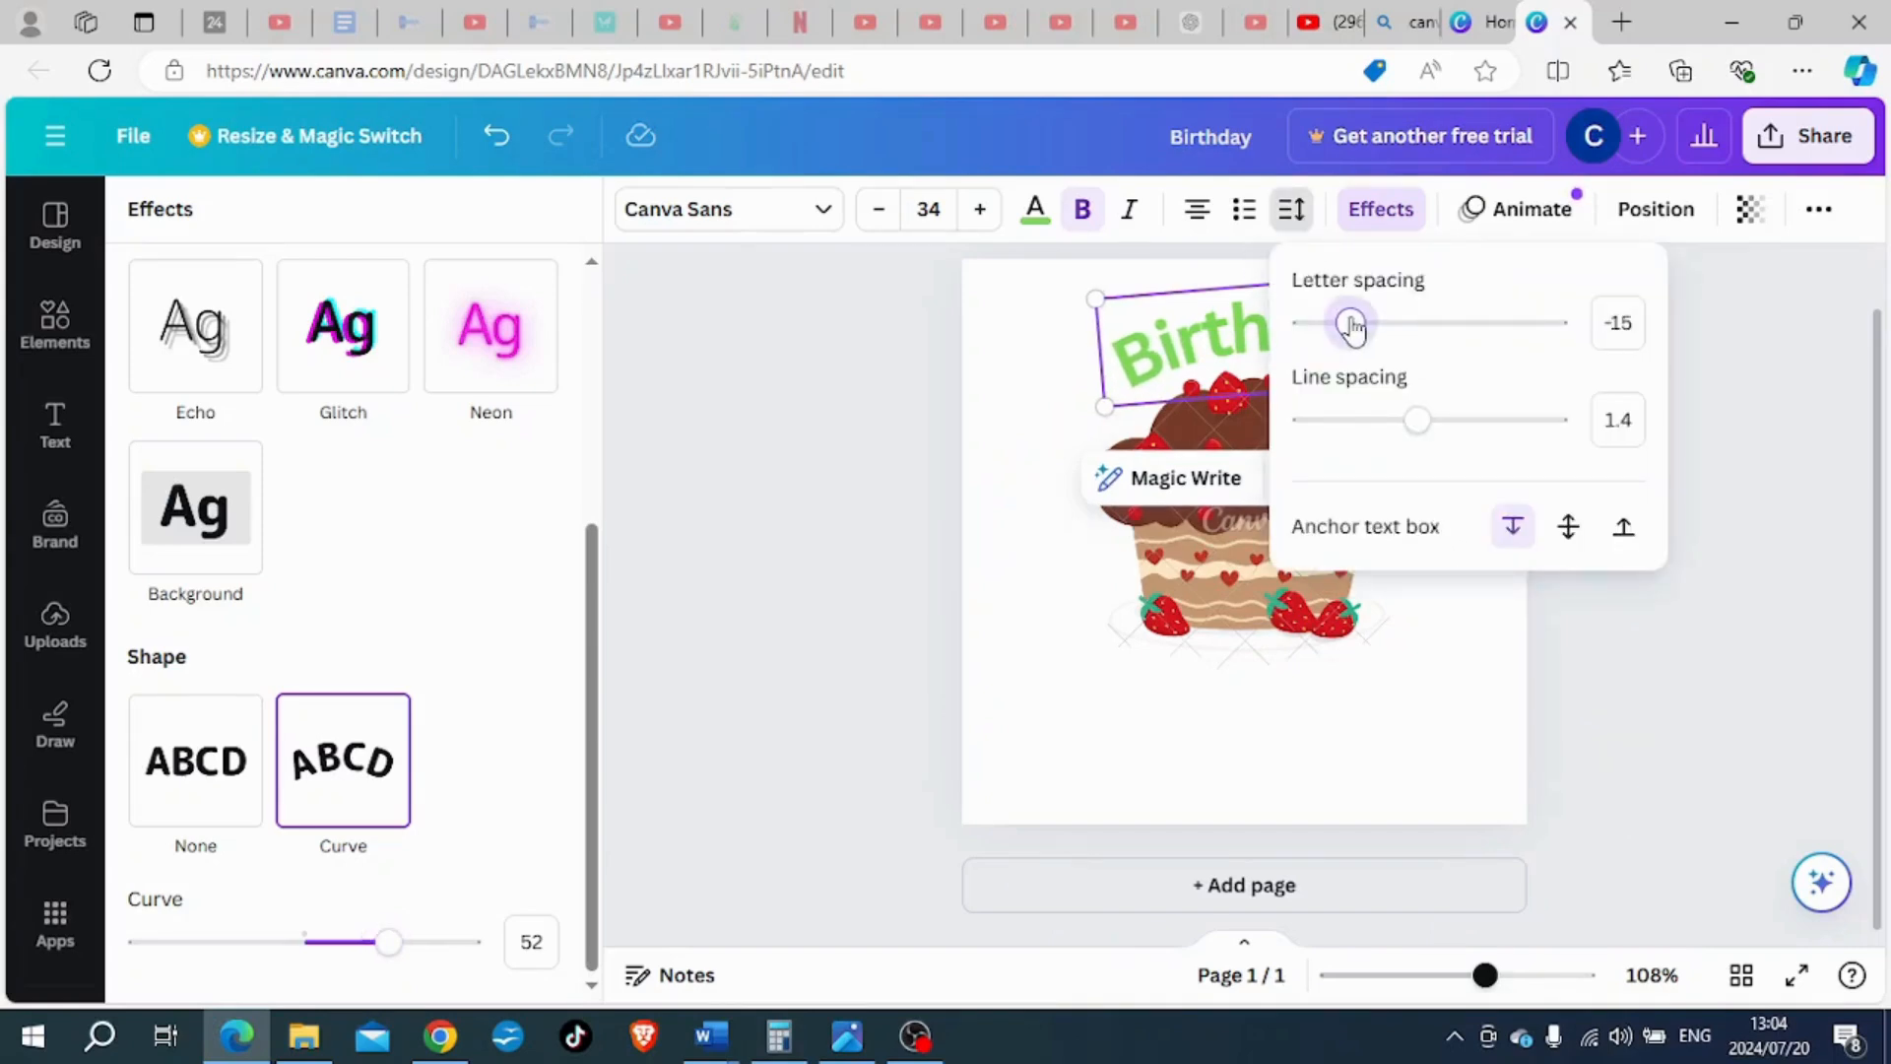
pyautogui.click(1414, 622)
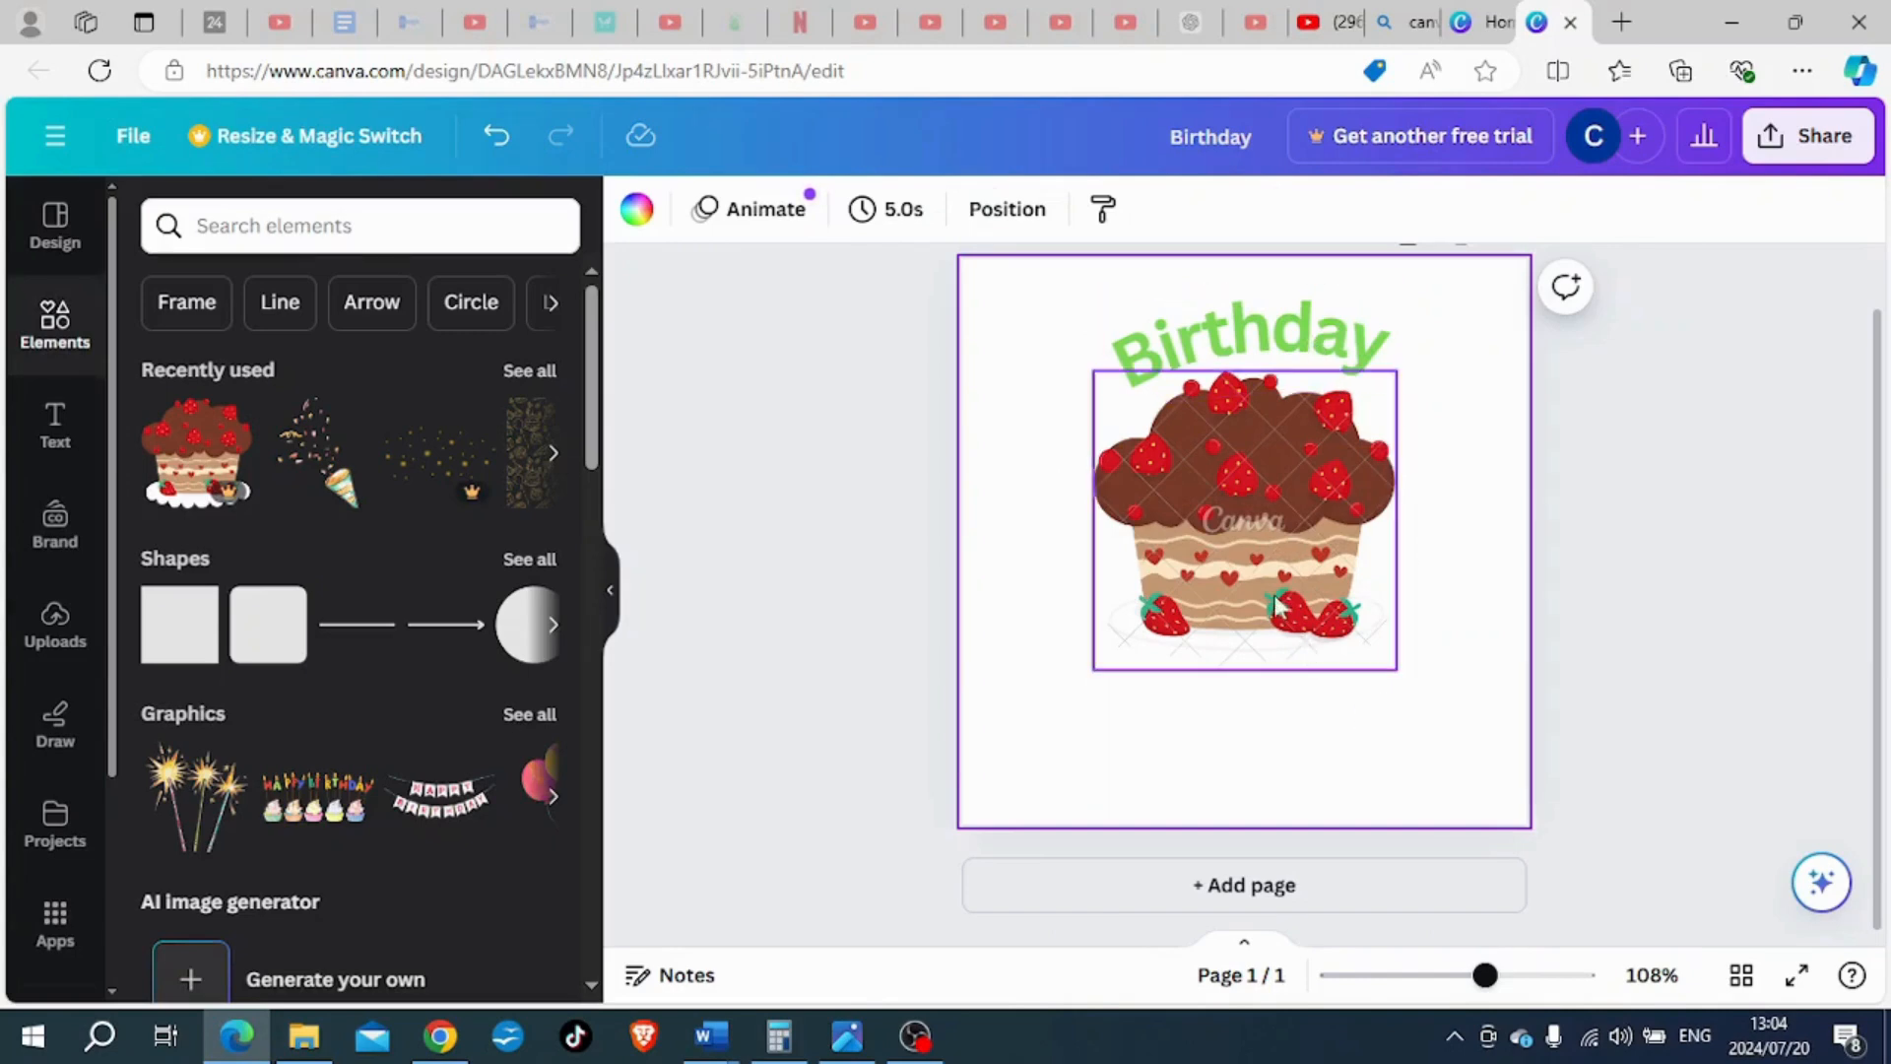
# - Reselect the "Birthday" heading and reduce its curve value to 49
pyautogui.click(1275, 345)
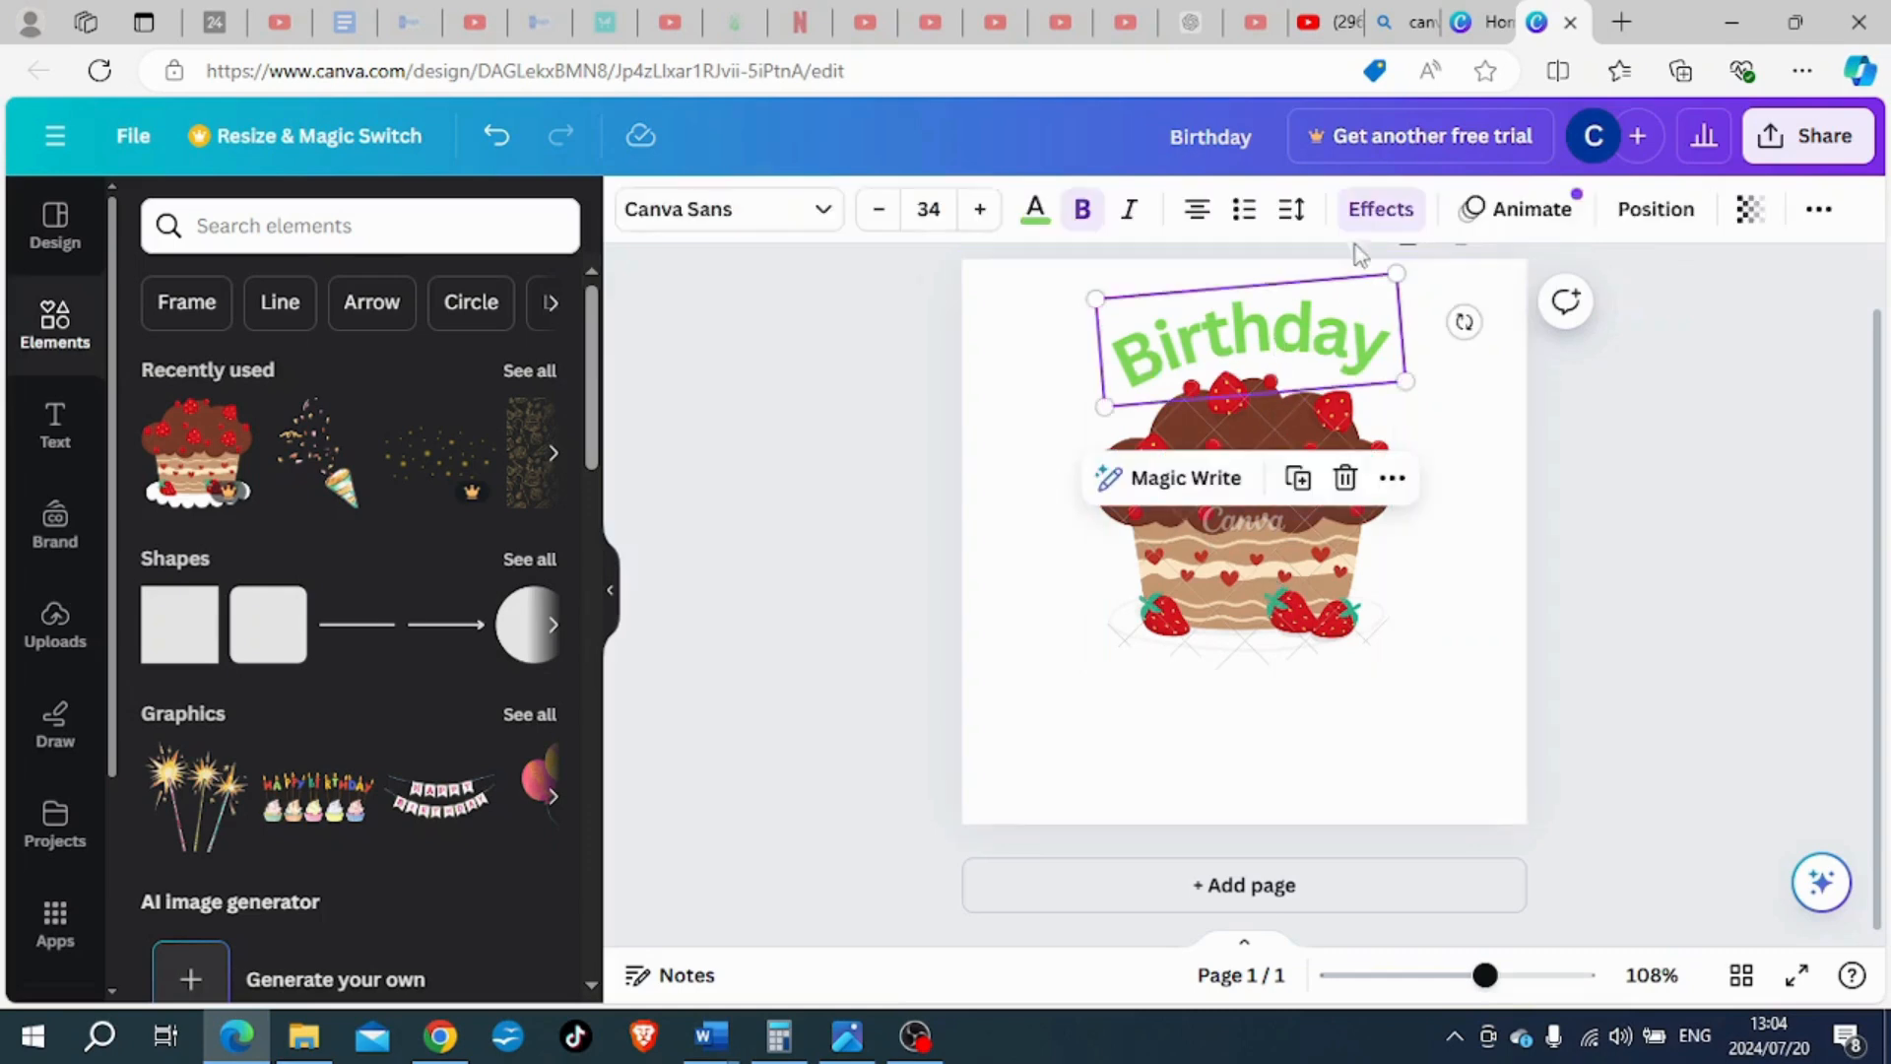
pyautogui.click(1382, 209)
pyautogui.scroll(-5, 460, 848)
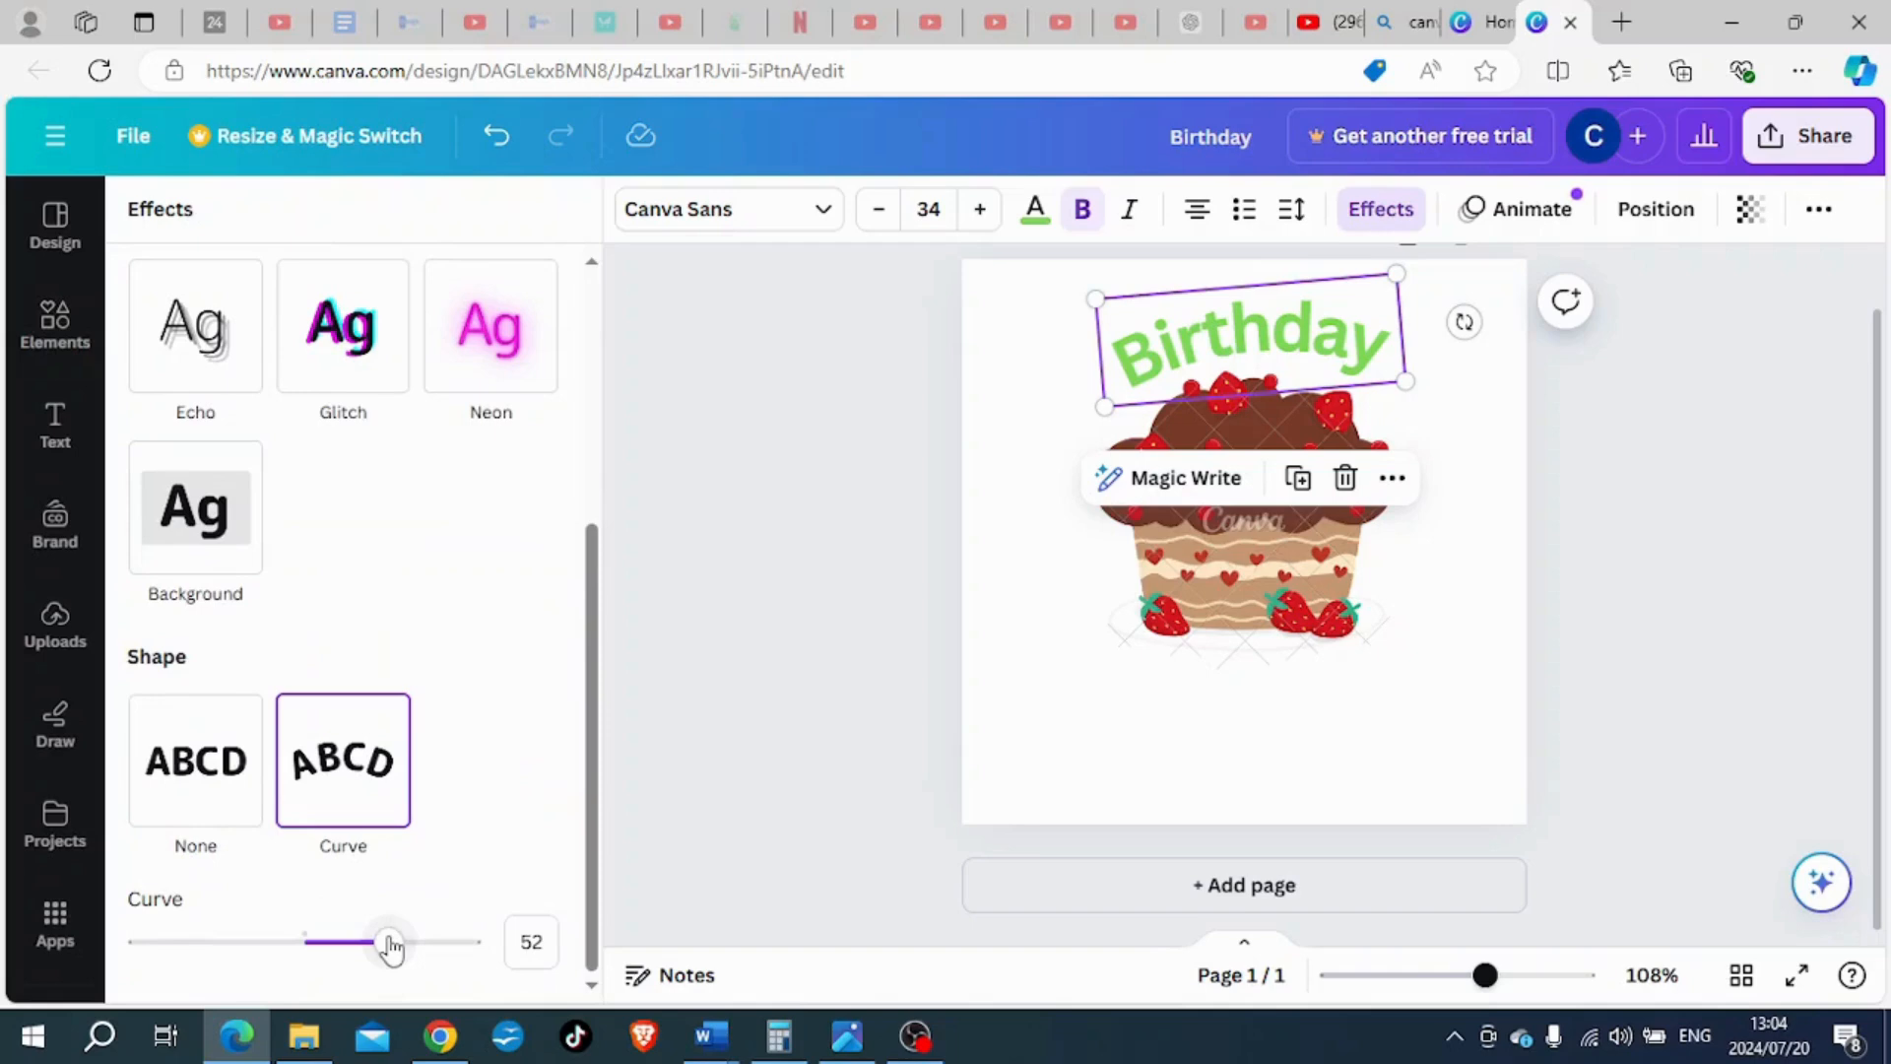
pyautogui.moveTo(391, 949)
pyautogui.mouseDown()
pyautogui.moveTo(295, 945)
pyautogui.moveTo(388, 943)
pyautogui.mouseUp()
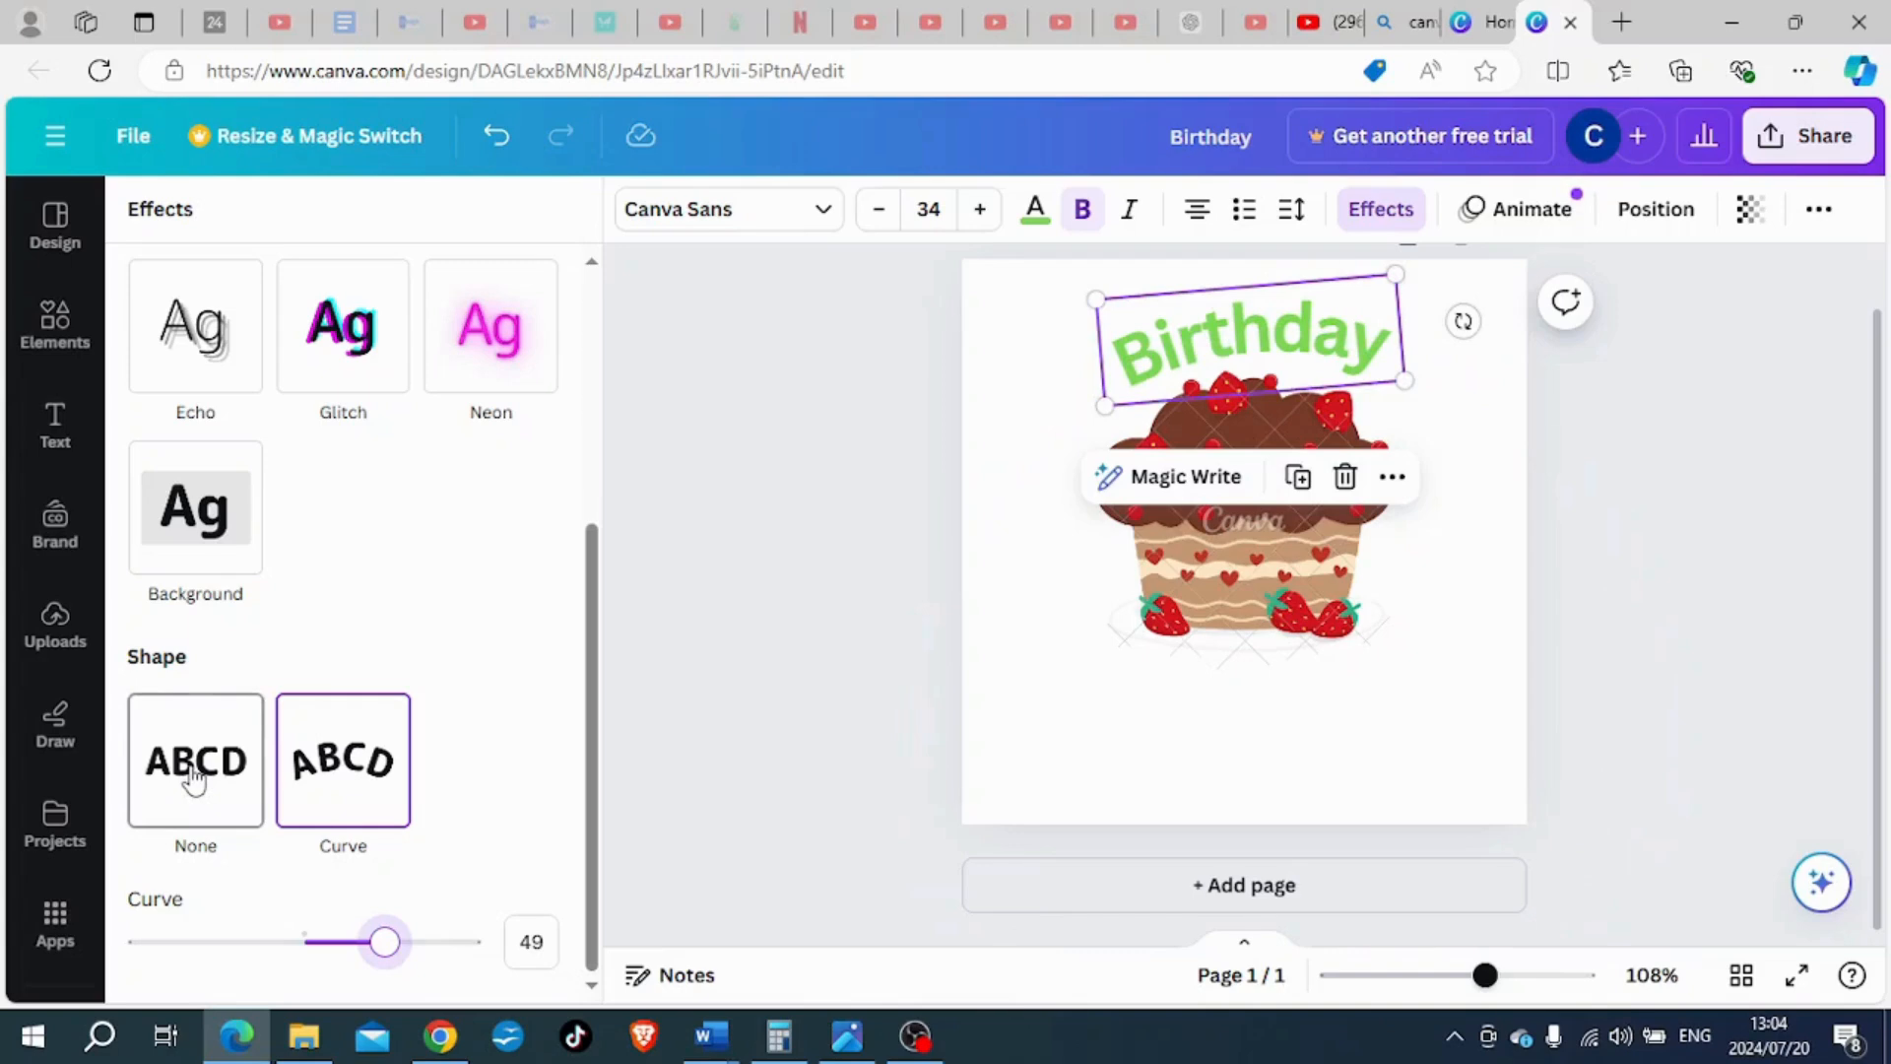
# - Remove the curve from the "Birthday" heading by setting its shape to None, and rotate the heading back to horizontal
pyautogui.click(194, 781)
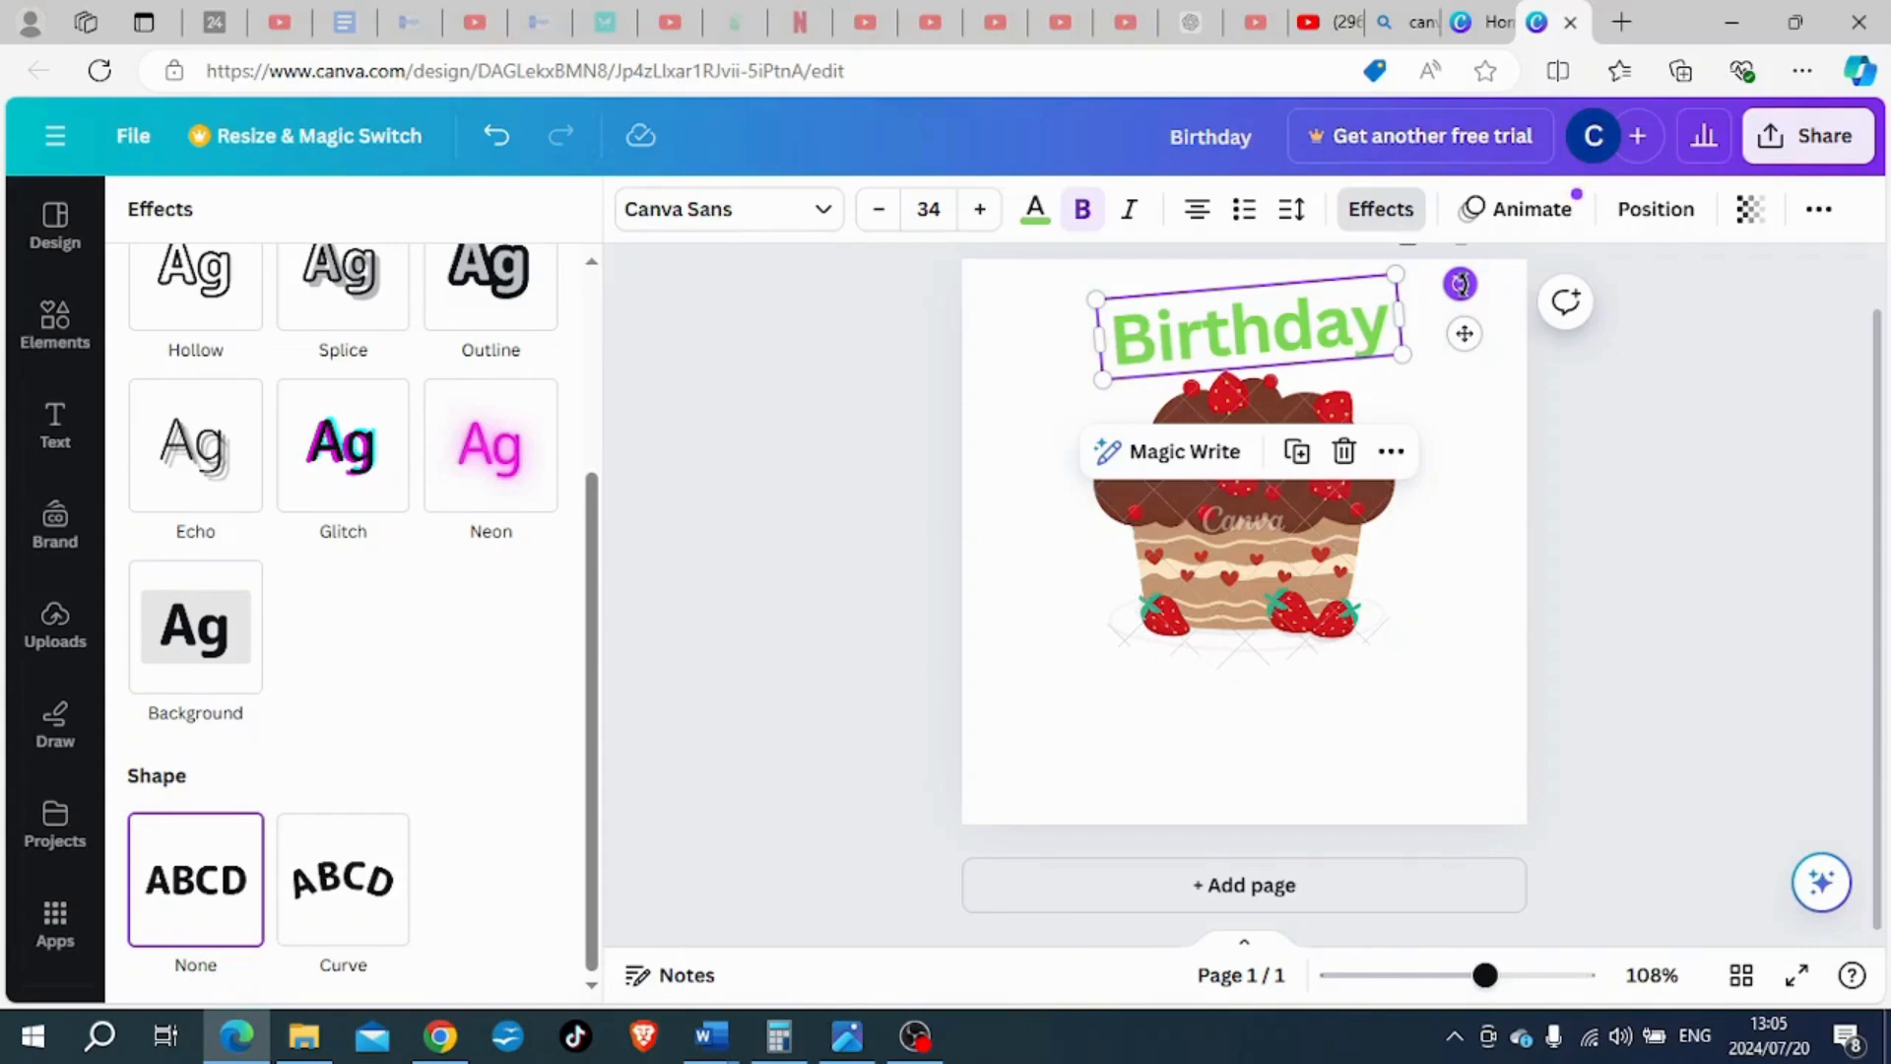
pyautogui.moveTo(1459, 284); pyautogui.dragTo(1469, 301)
pyautogui.click(1469, 300)
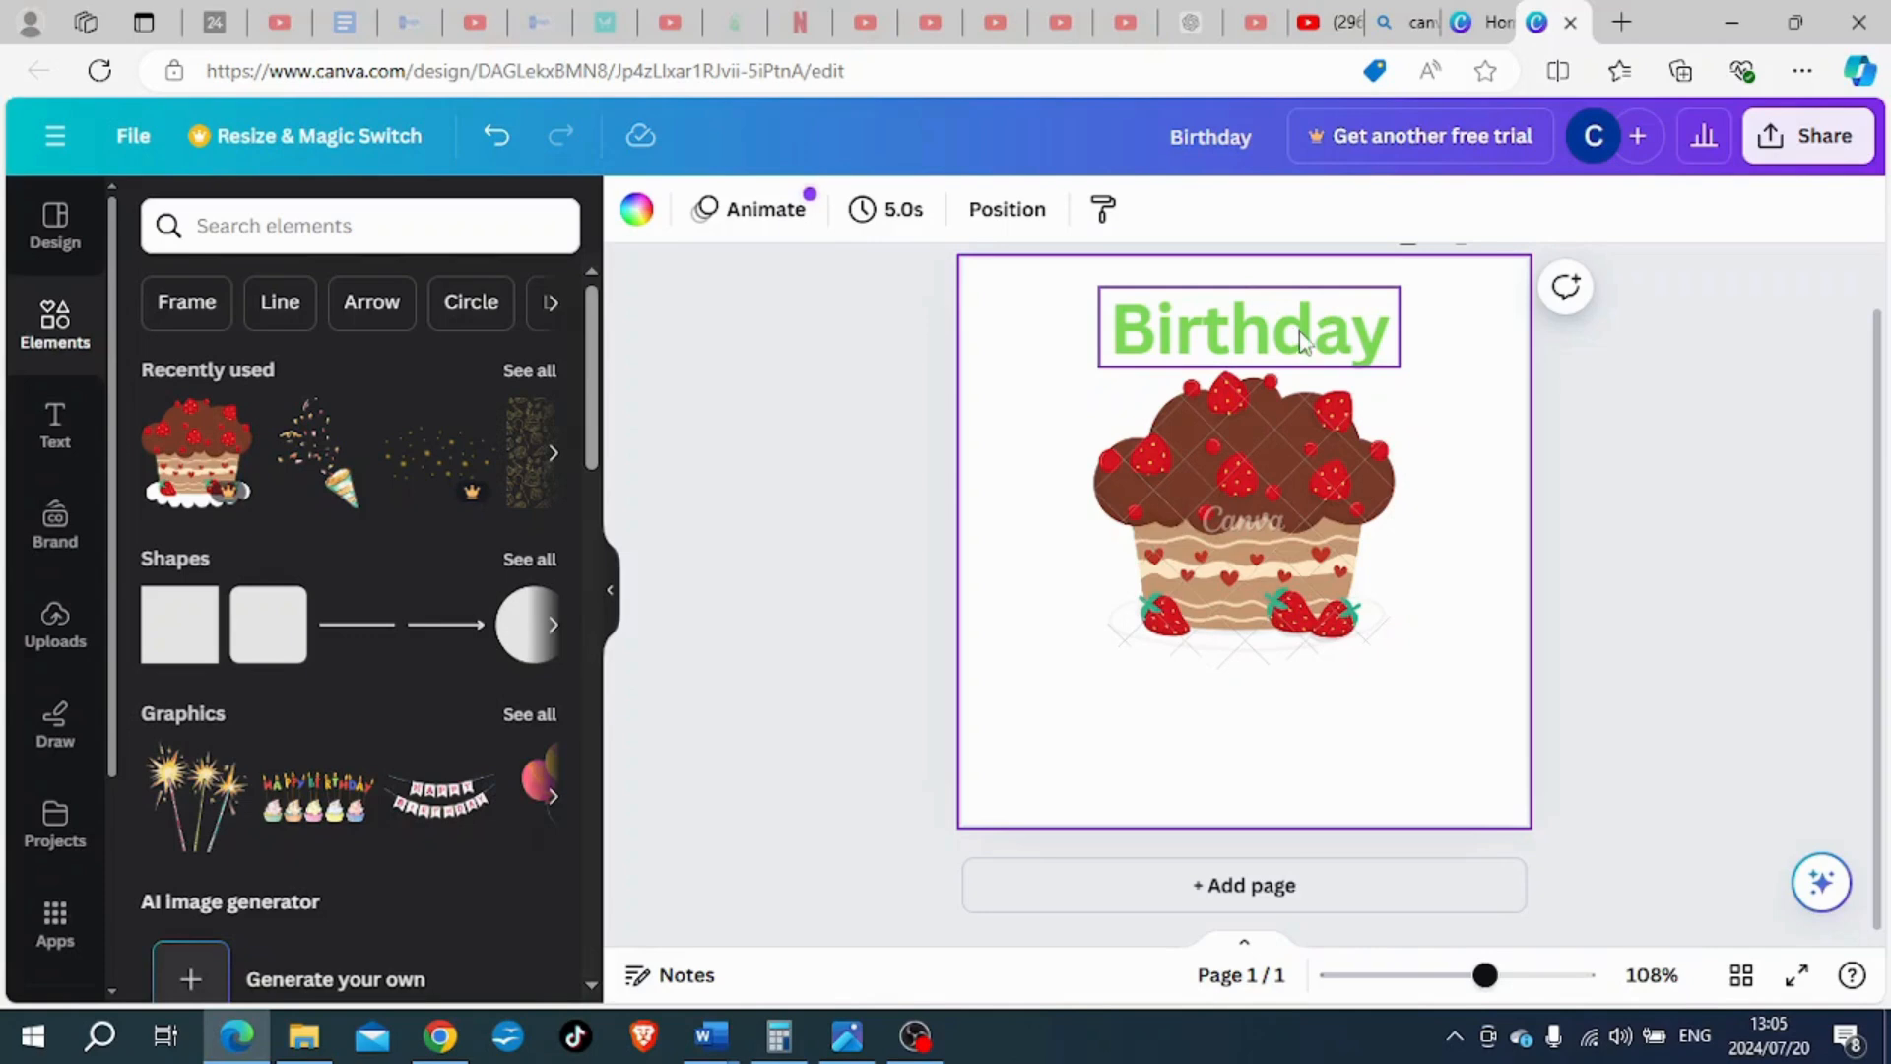
# - Move the cake graphic down into the lower half of the page and place the "Birthday" heading just above it
pyautogui.moveTo(1270, 519); pyautogui.dragTo(1276, 616)
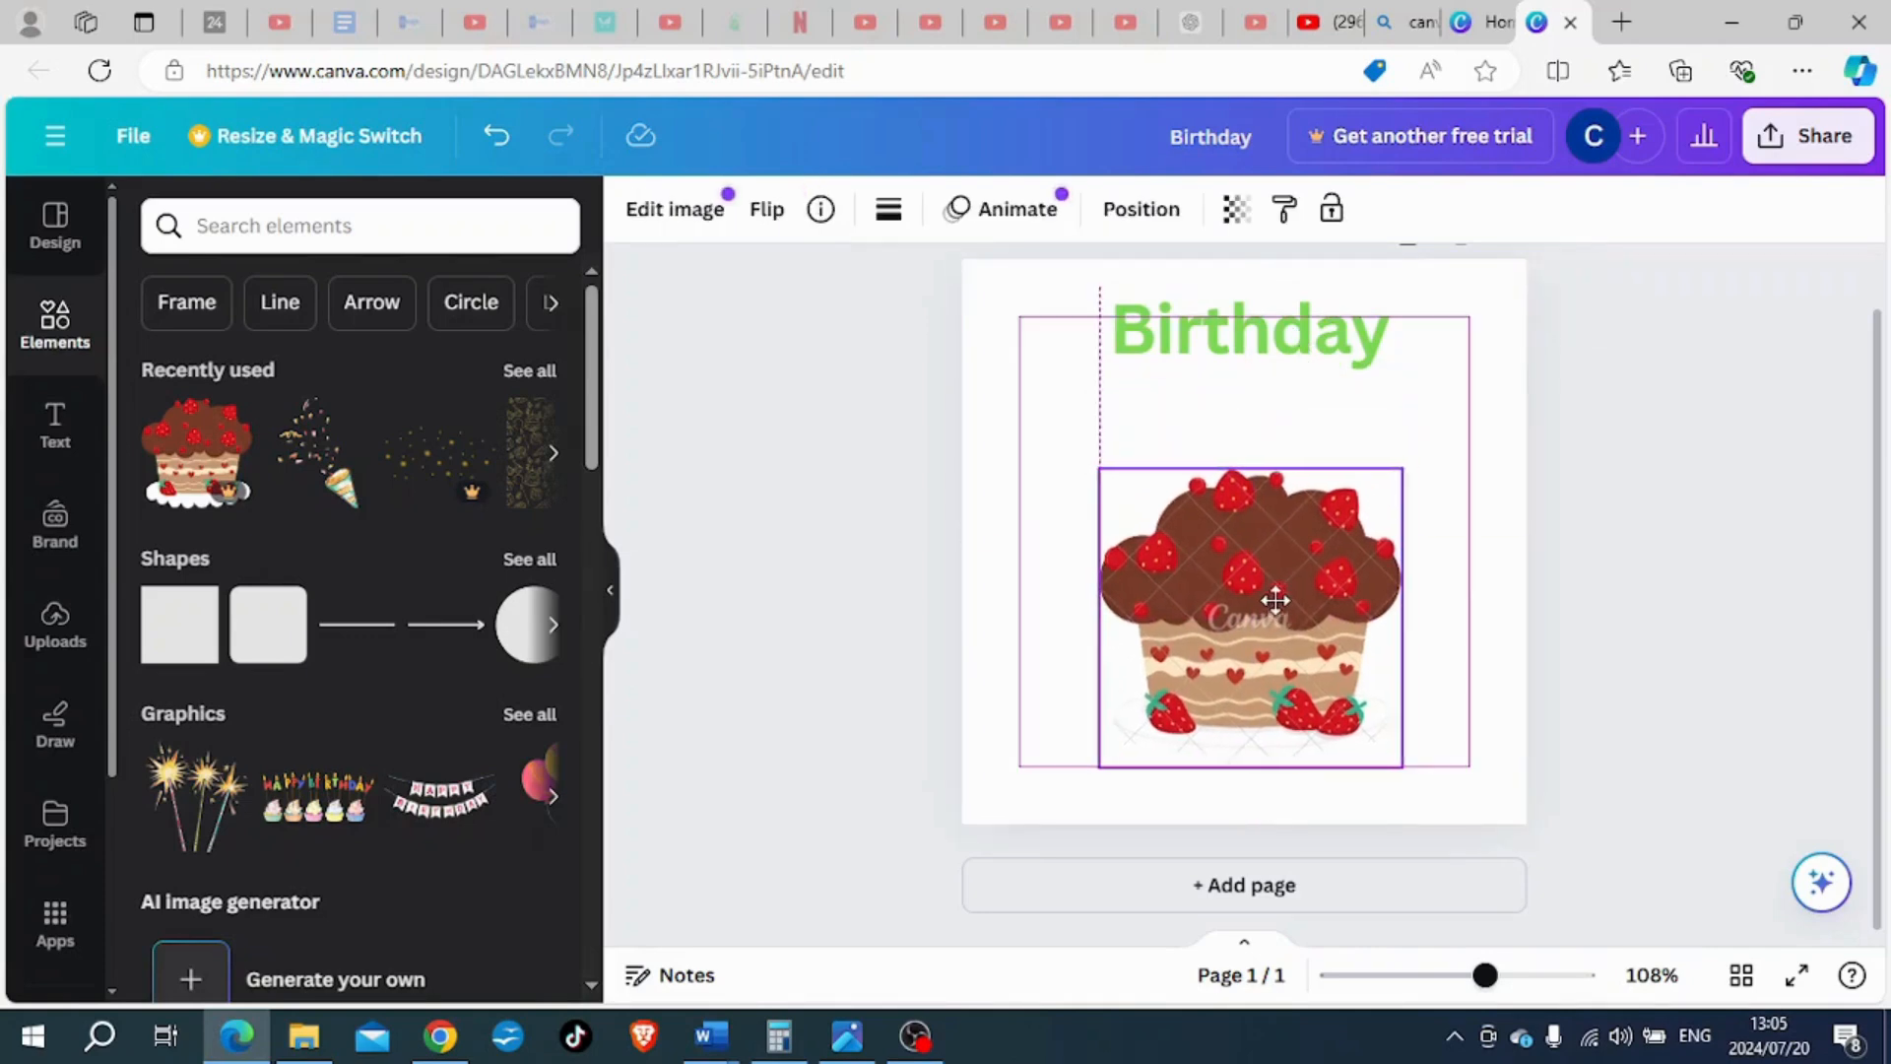
pyautogui.moveTo(1276, 338); pyautogui.dragTo(1286, 415)
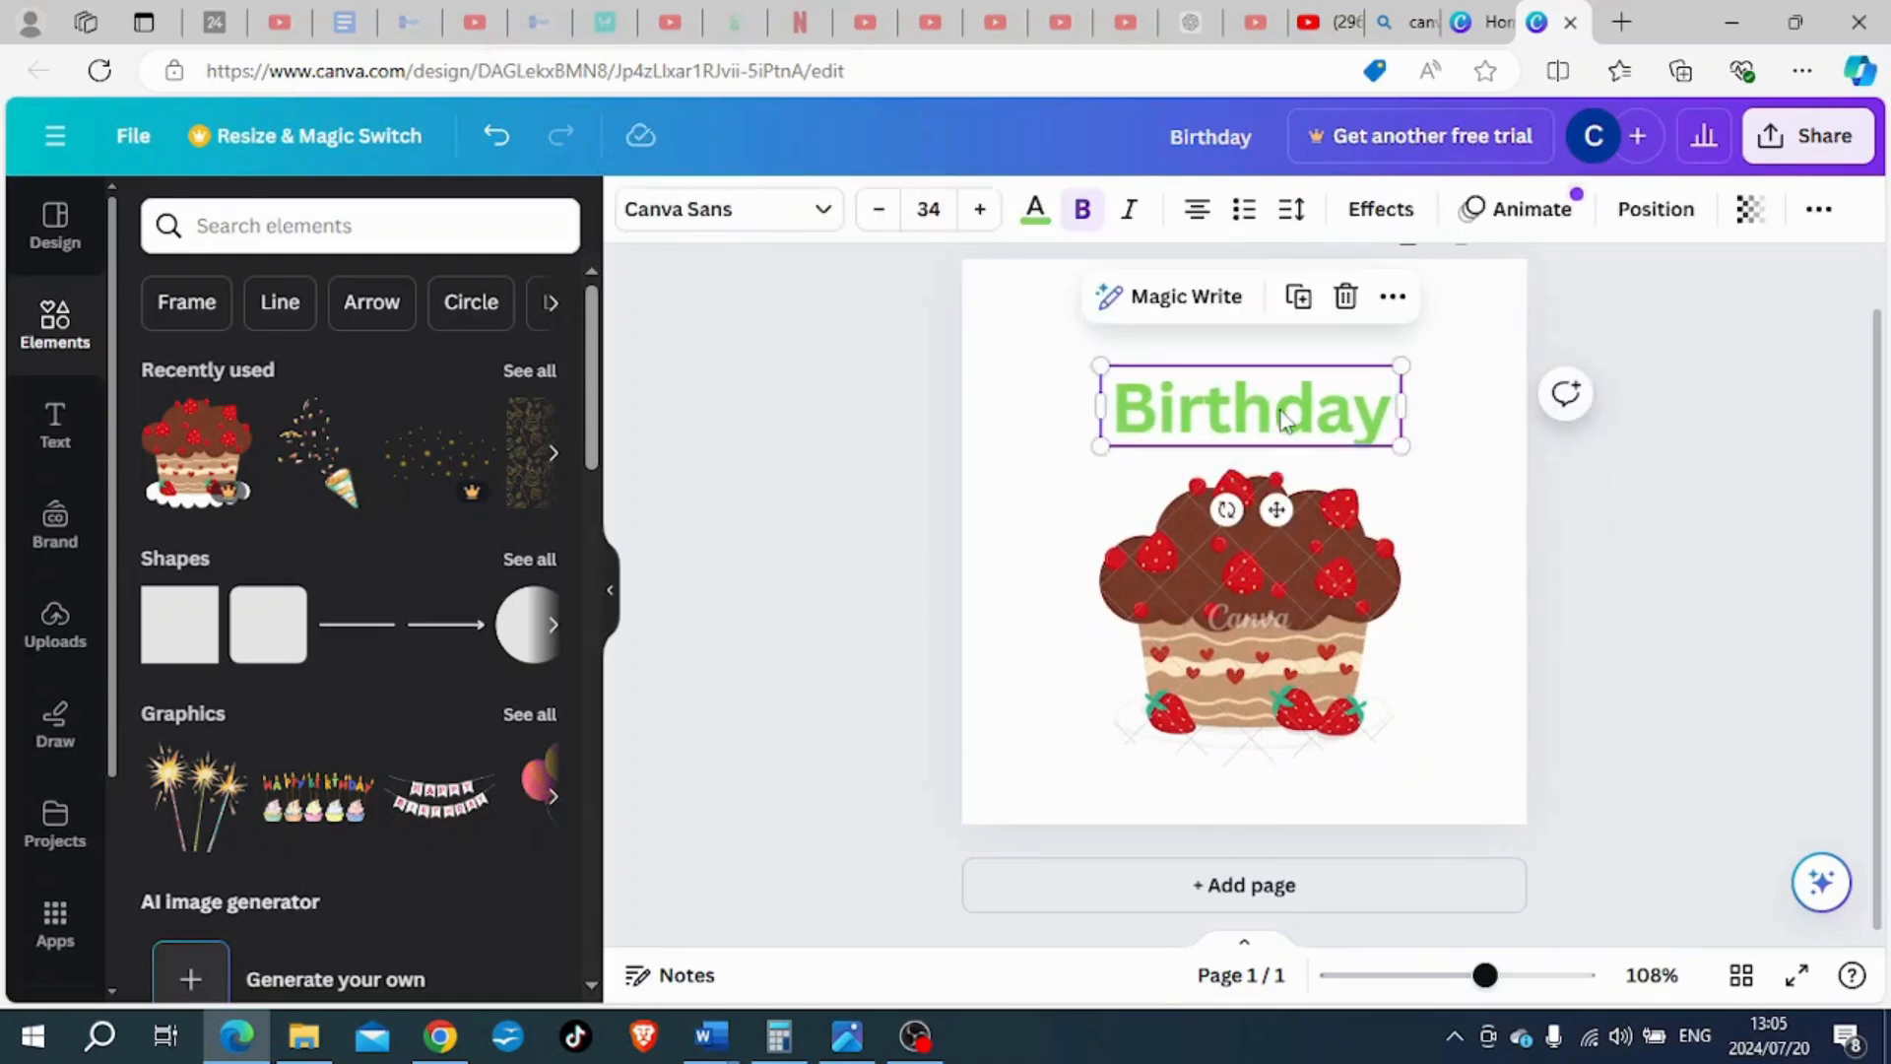